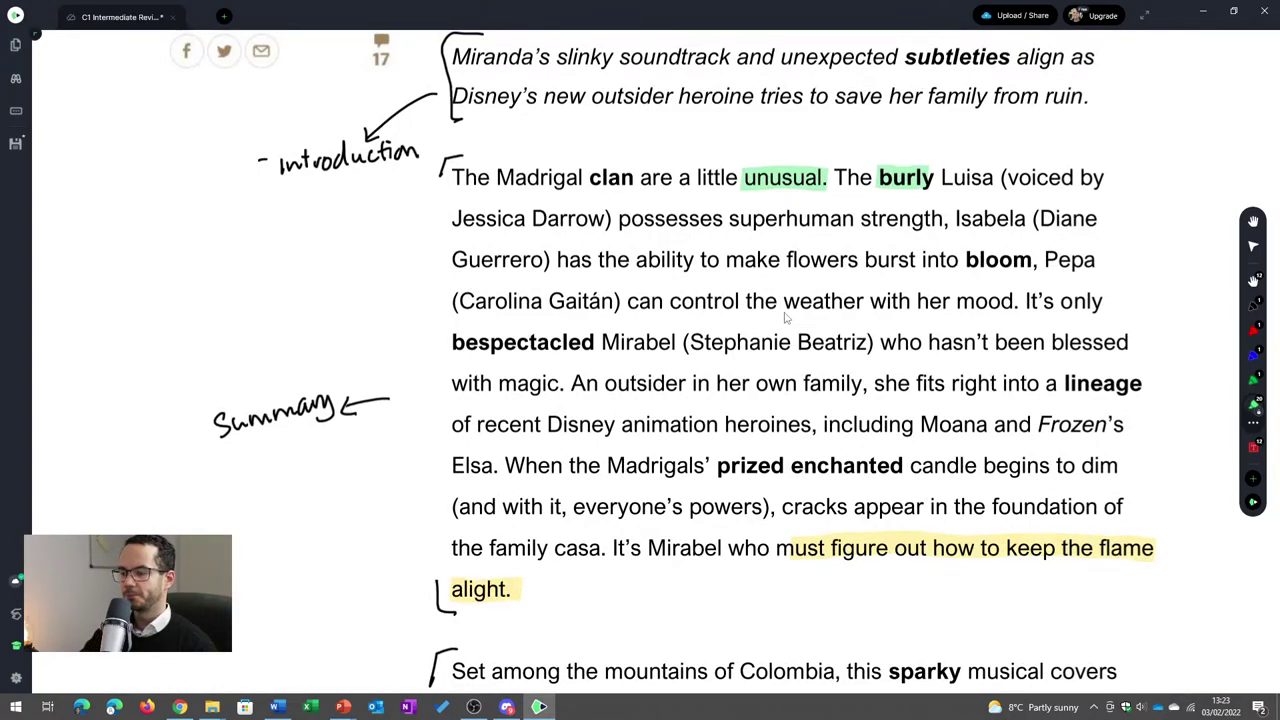
Step: Highlight bespectacled, sparky and well-trodden green, adding a green arrow note 'many sparkles' above sparky
scroll(785, 317, down, 2)
scroll(781, 294, up, 3)
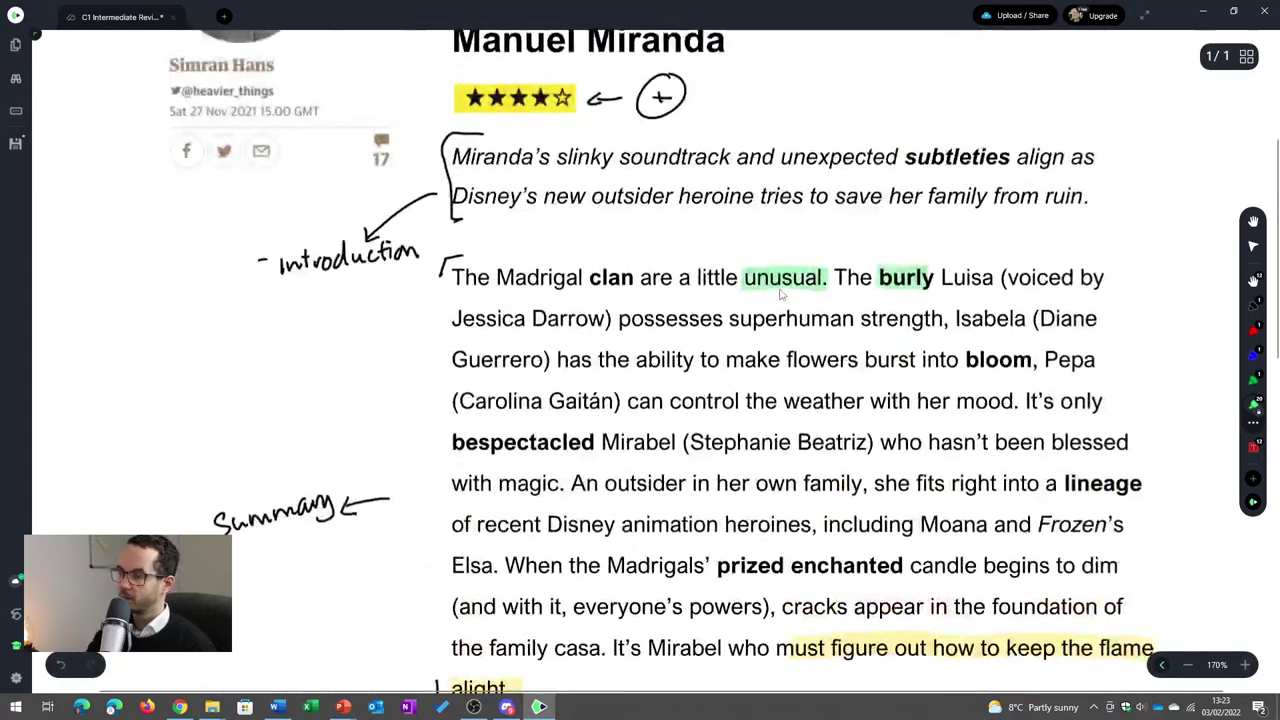
drag(443, 442, 600, 442)
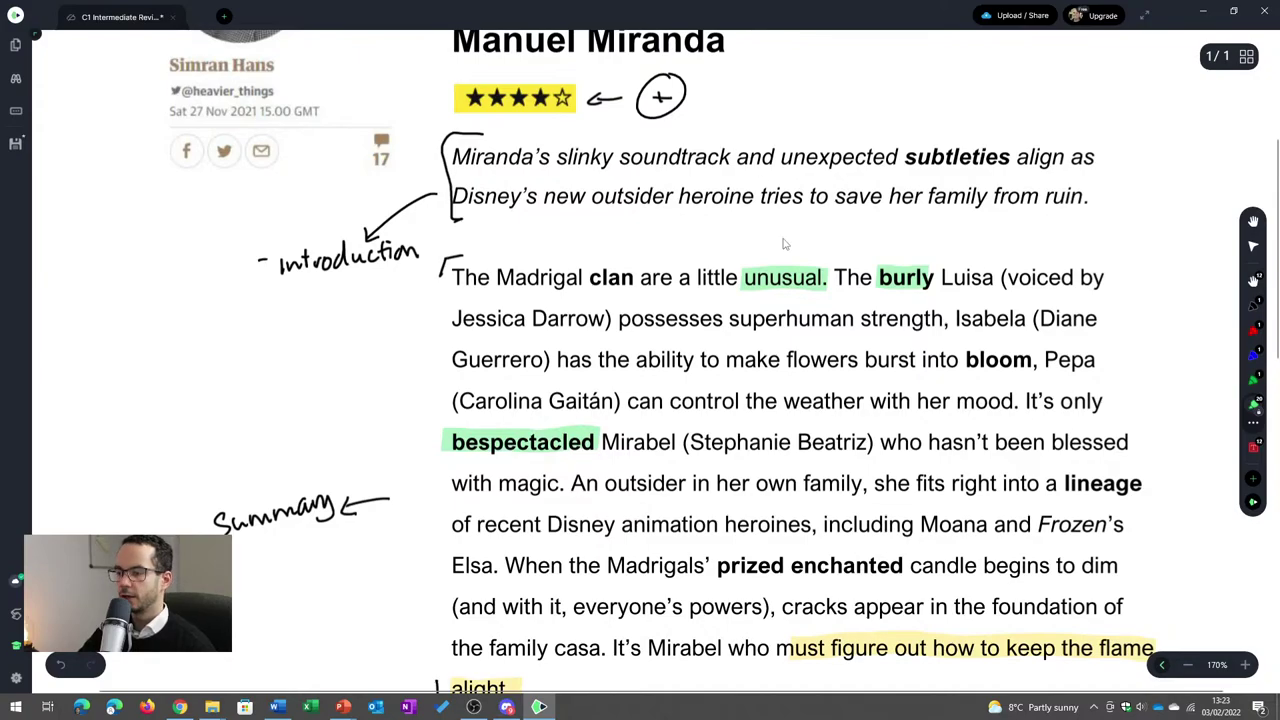
scroll(781, 293, down, 5)
scroll(740, 201, down, 1)
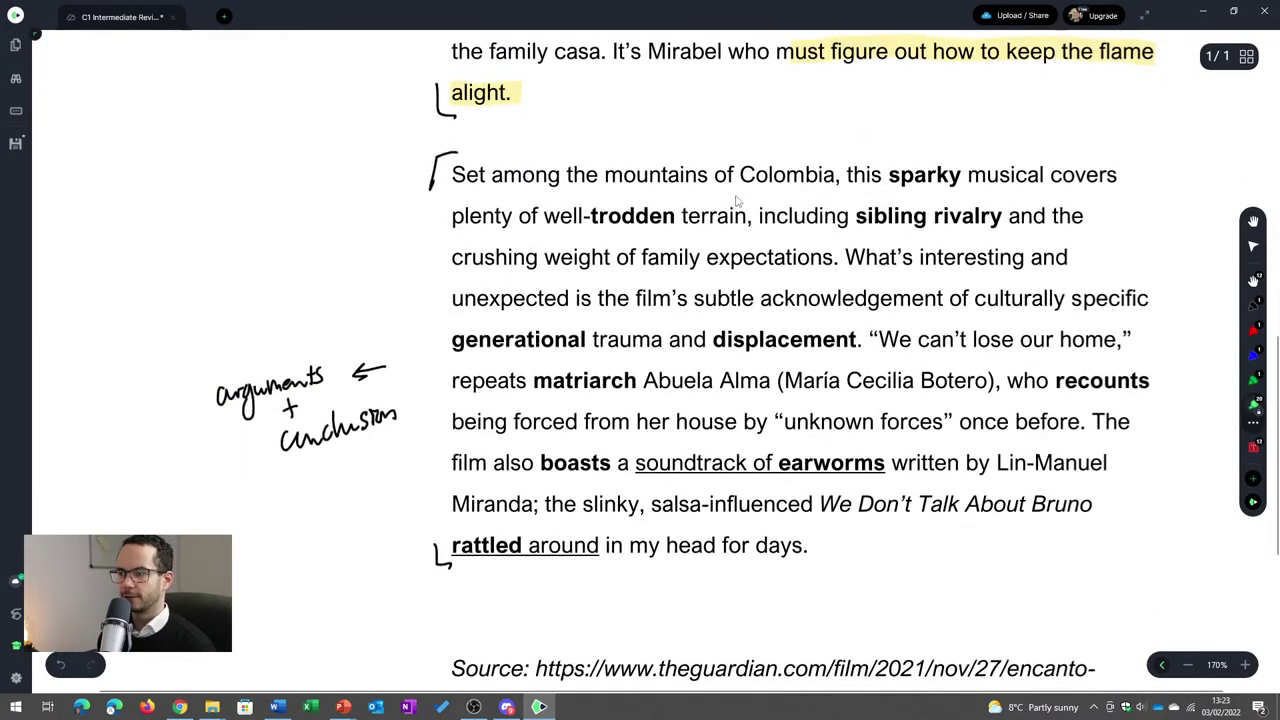
drag(888, 176, 962, 176)
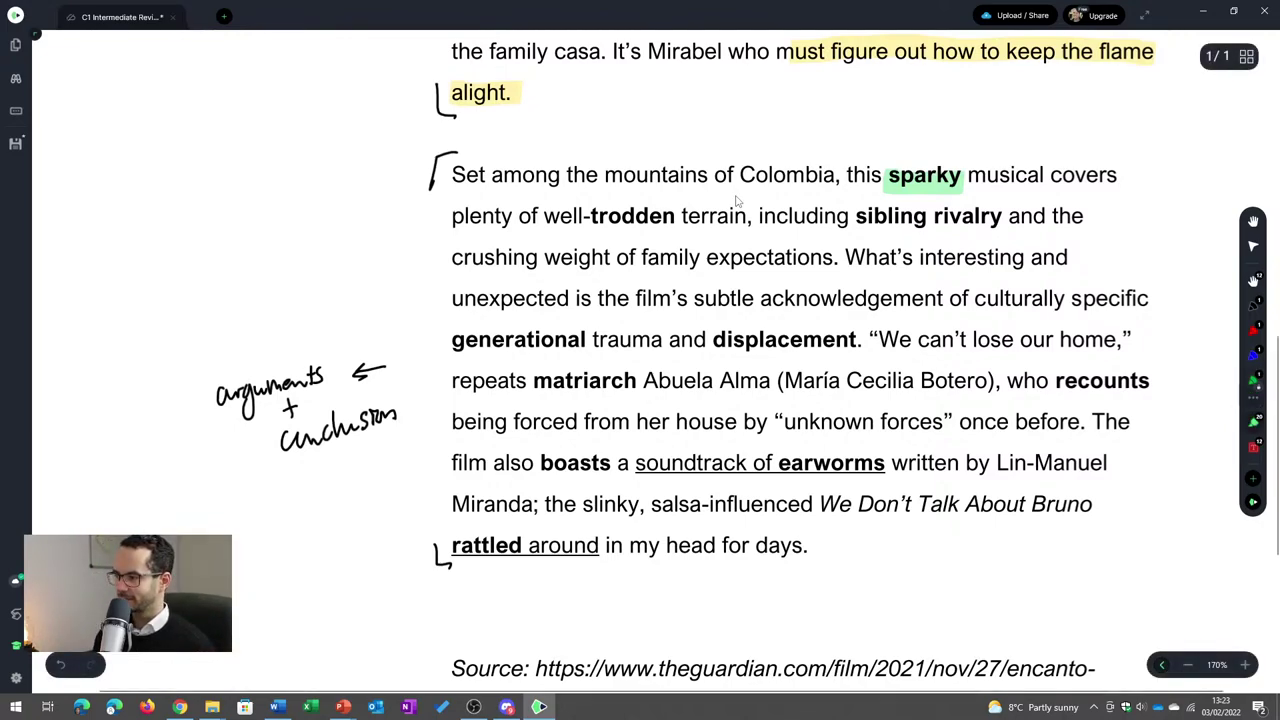
mouse_move(943, 151)
mouse_down()
mouse_move(1002, 114)
mouse_move(1036, 112)
mouse_move(1046, 122)
mouse_move(1030, 140)
mouse_move(1060, 112)
mouse_move(1078, 122)
mouse_up()
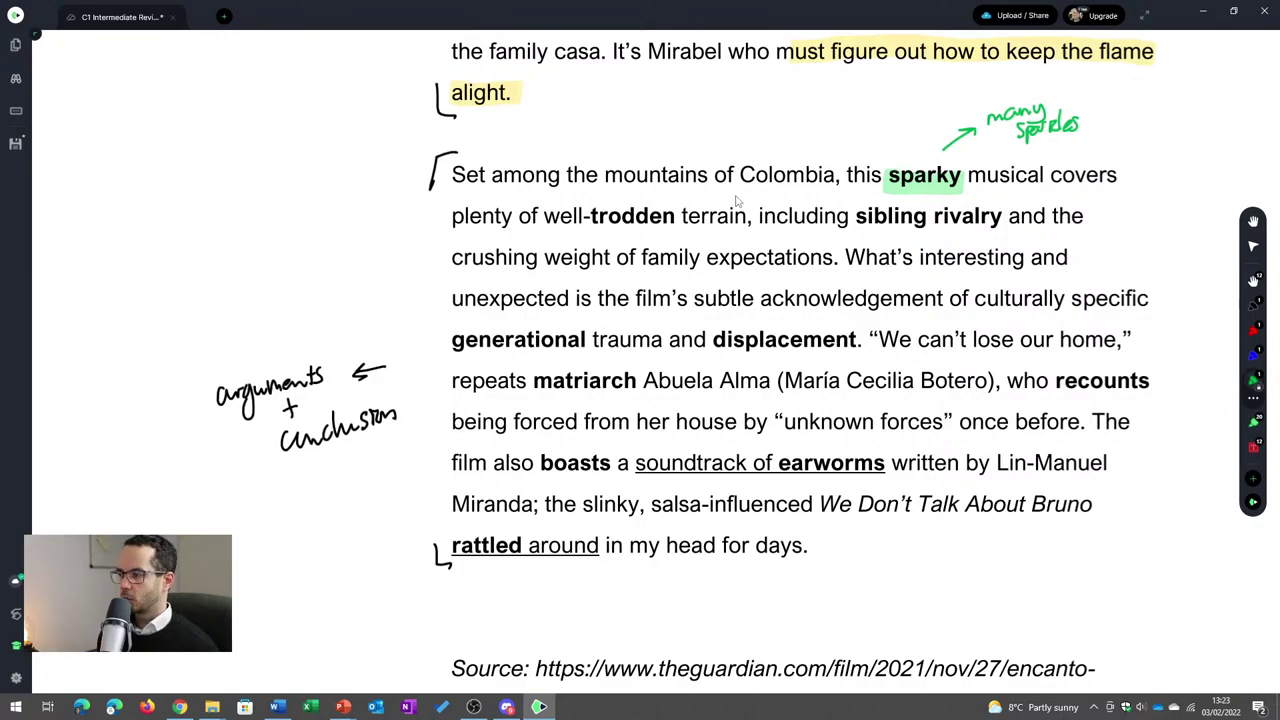
drag(543, 218, 681, 222)
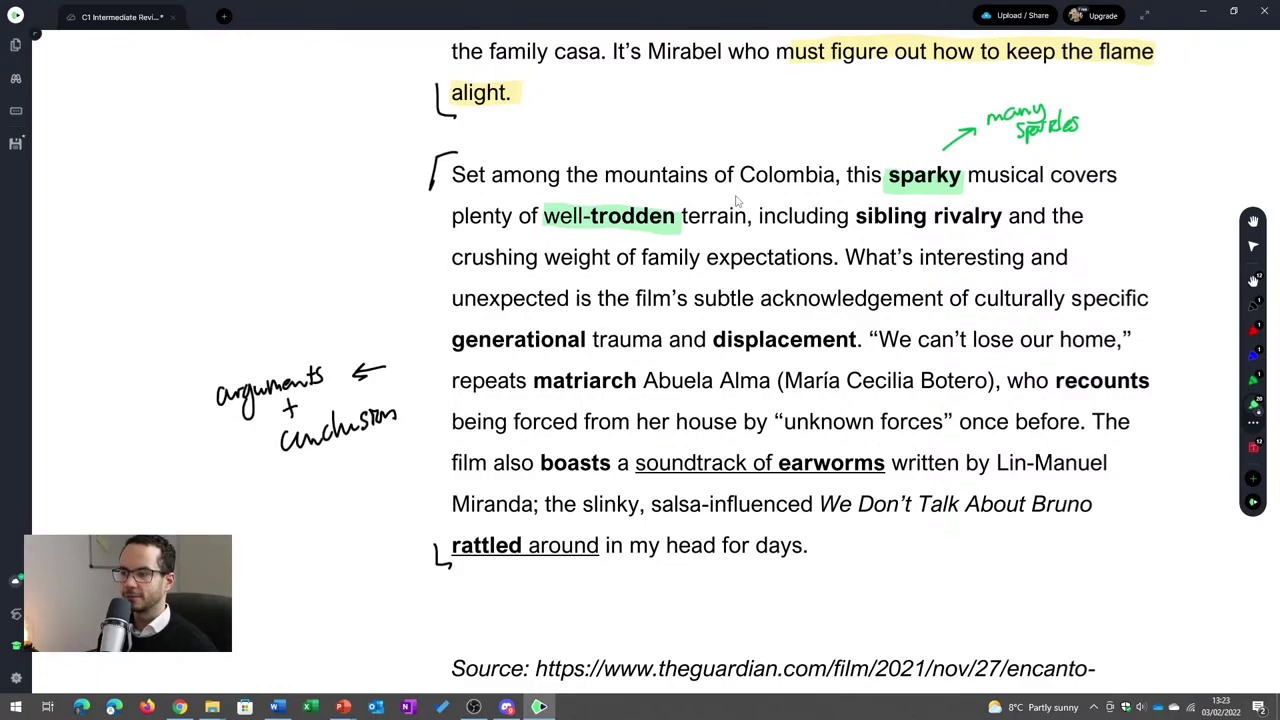
Step: Highlight crushing weight, interesting, unexpected, culturally specific, displacement and boasts; draw a line from boasts to the margin
drag(444, 258, 608, 260)
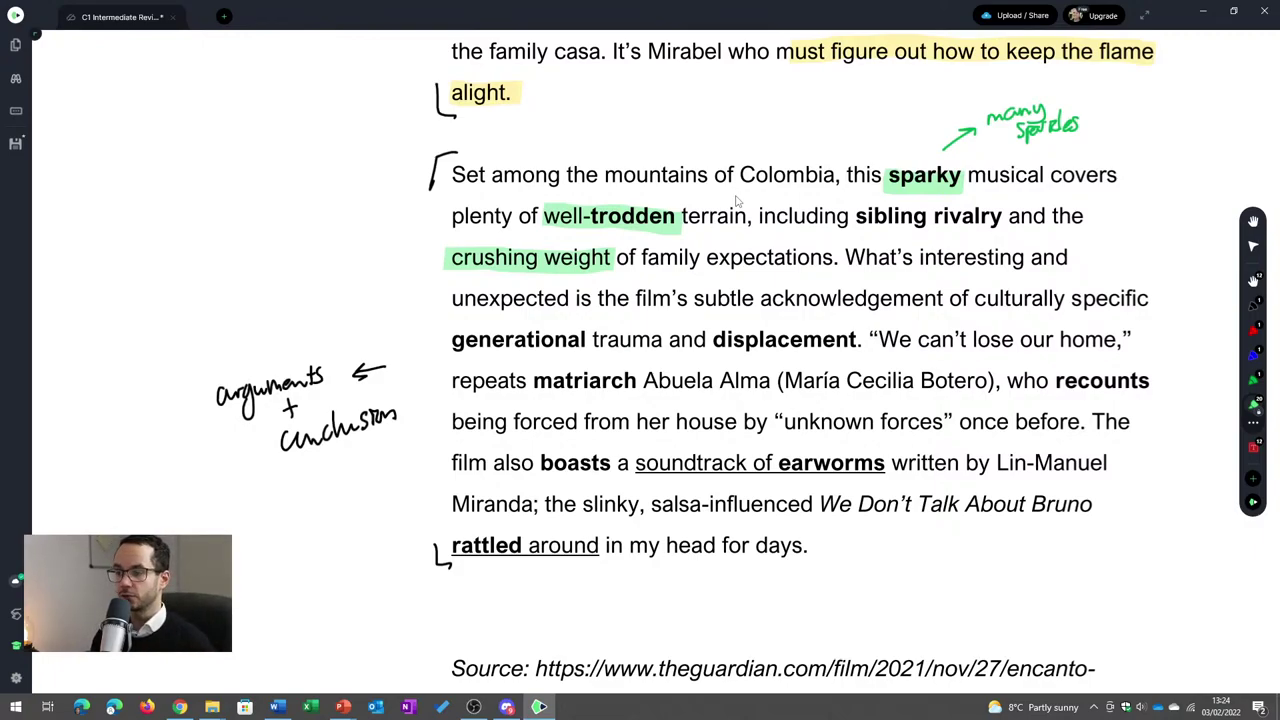
drag(920, 257, 1035, 257)
drag(444, 299, 571, 299)
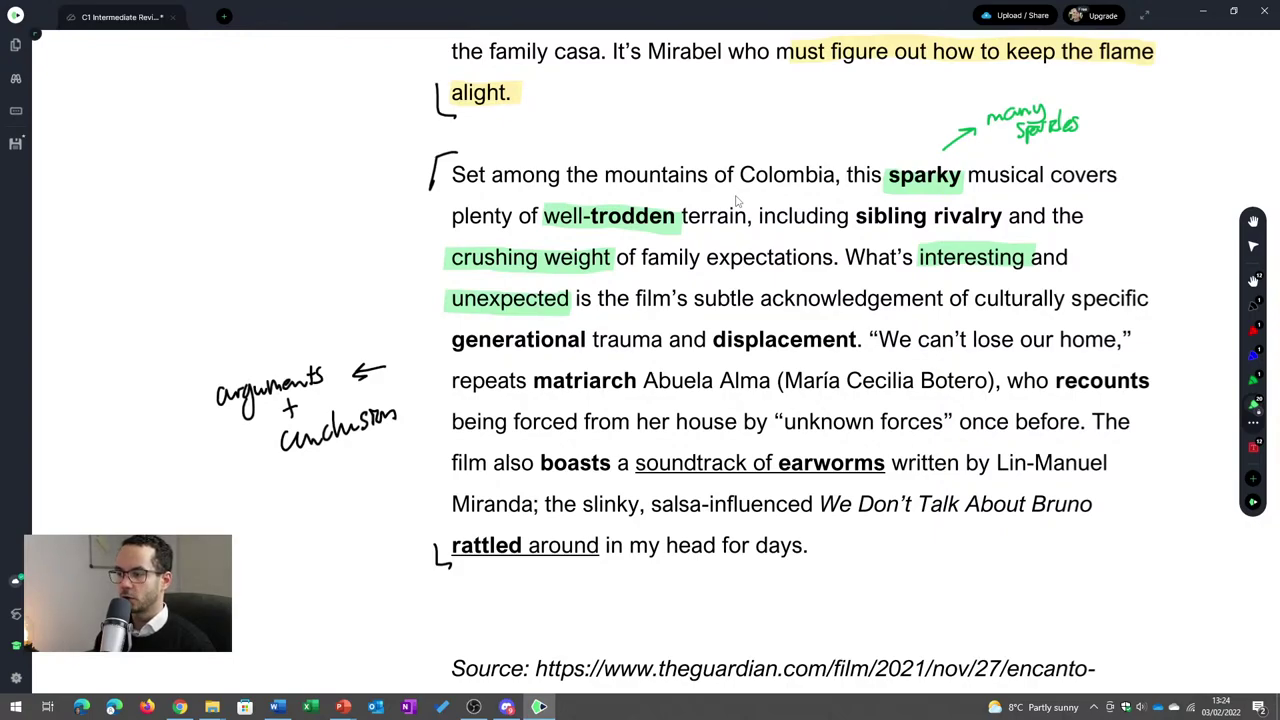
drag(976, 298, 1150, 298)
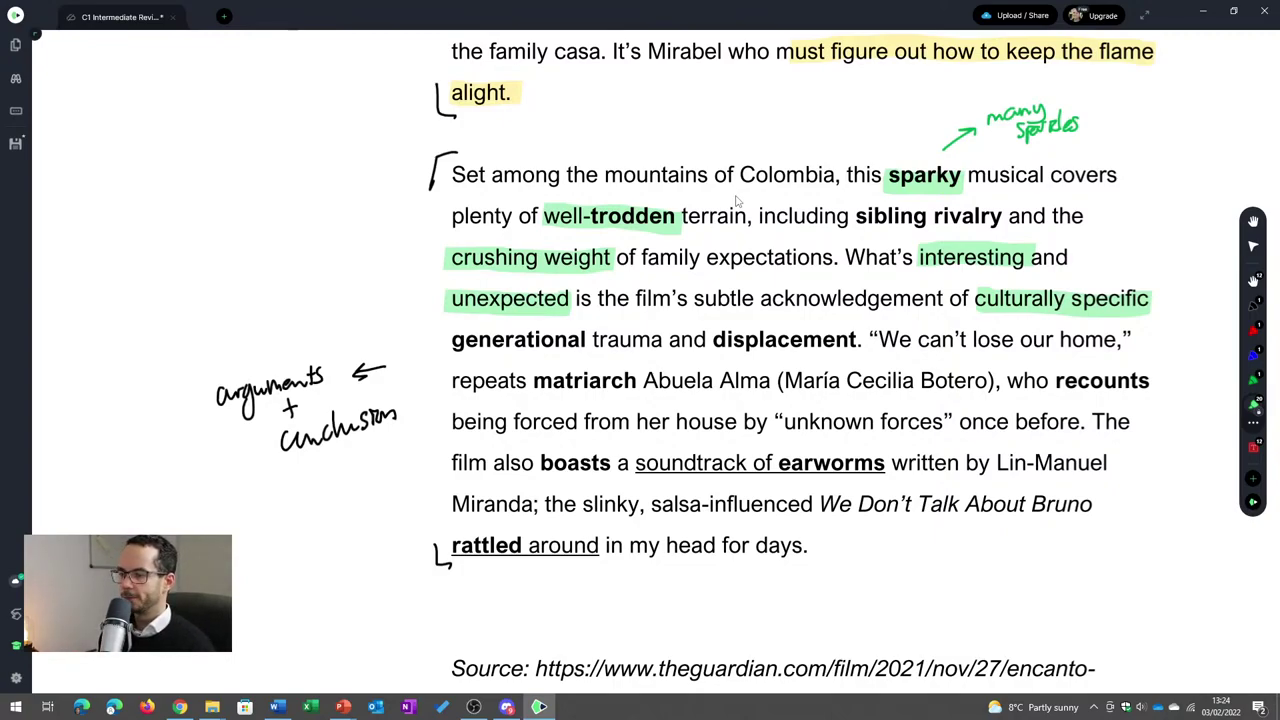
drag(714, 340, 857, 340)
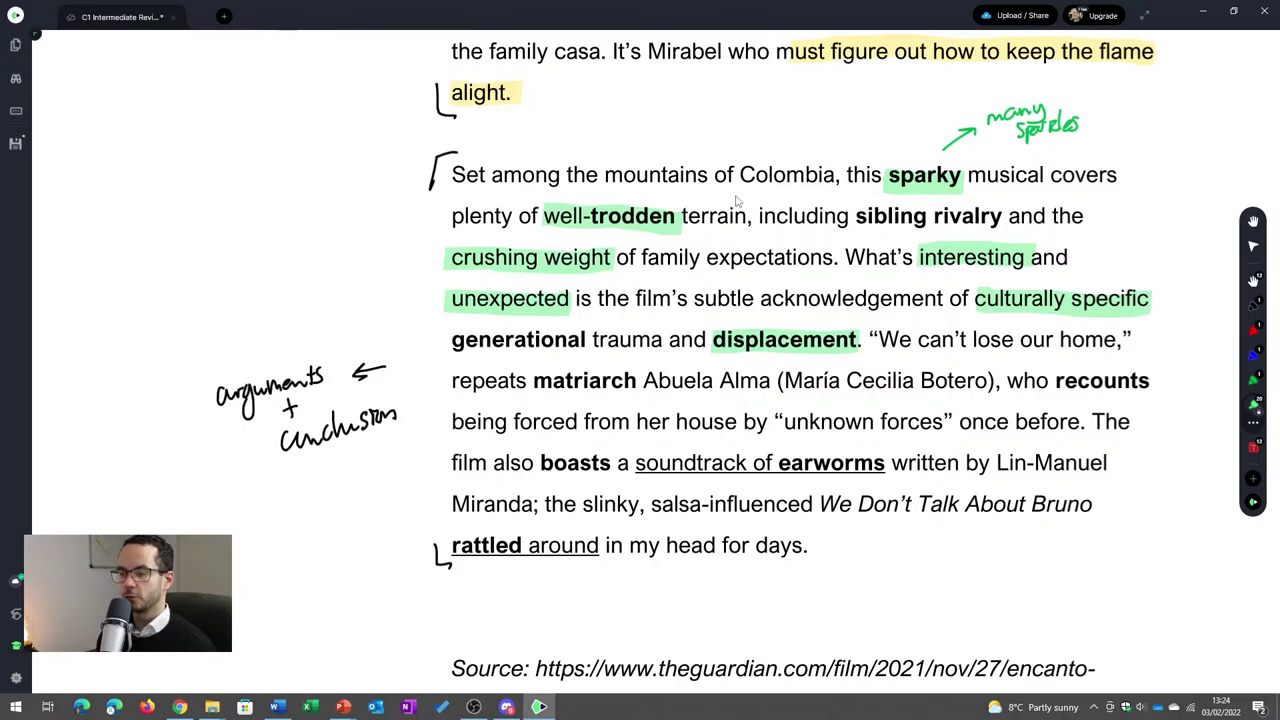
drag(542, 462, 610, 462)
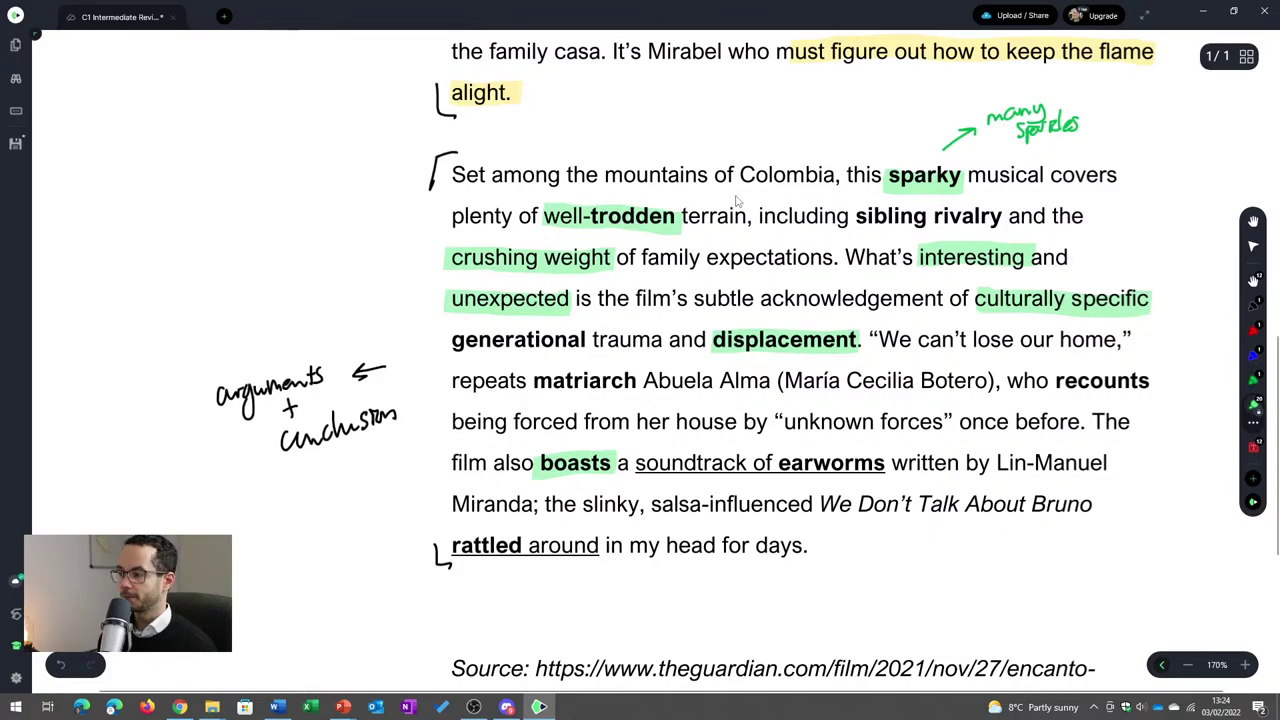
mouse_move(570, 481)
mouse_down()
mouse_move(372, 494)
mouse_move(388, 503)
mouse_up()
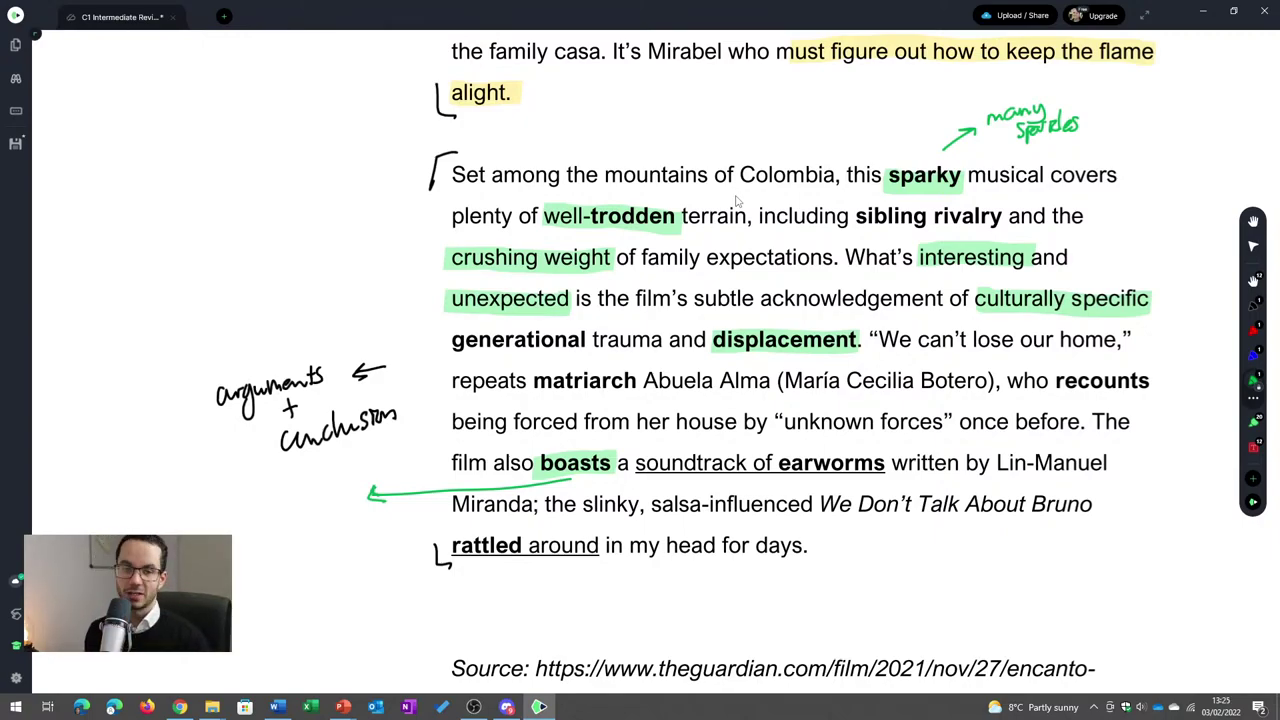
Step: Undo a stray stroke, then wavy-underline soundtrack of earworms and underline Lin-Manuel Miranda in green
drag(567, 233, 628, 300)
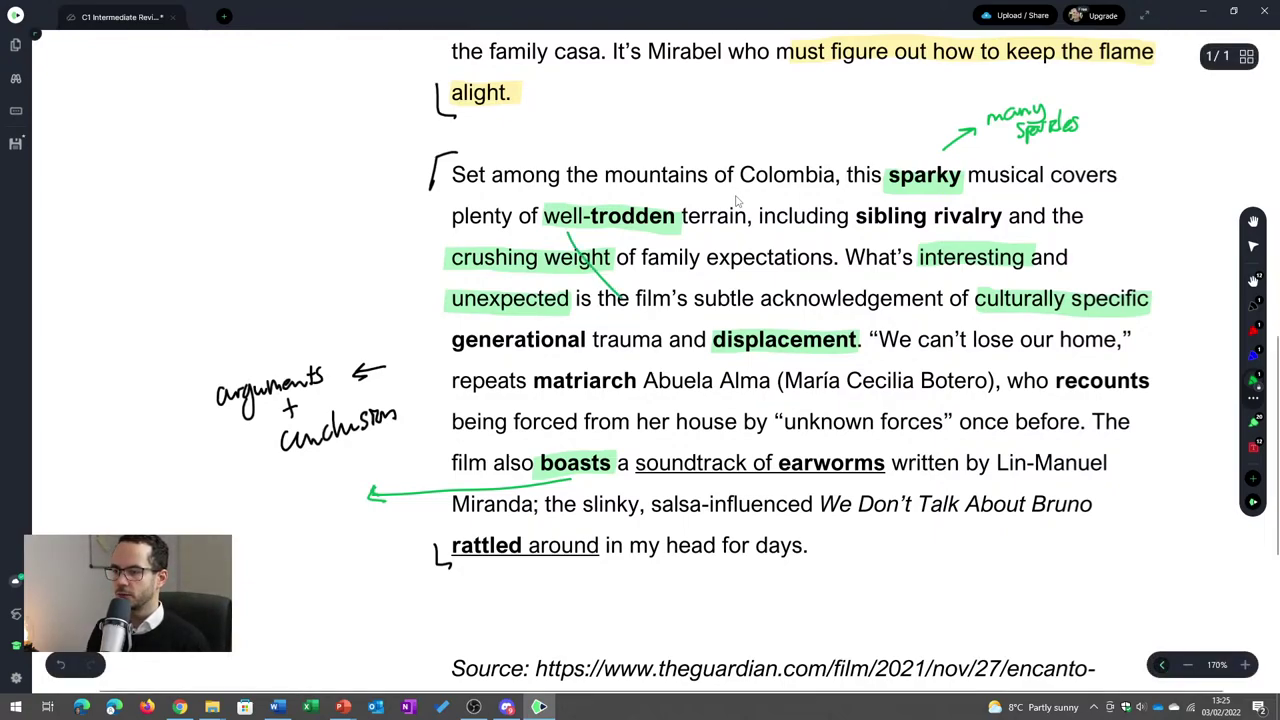
key(ctrl+z)
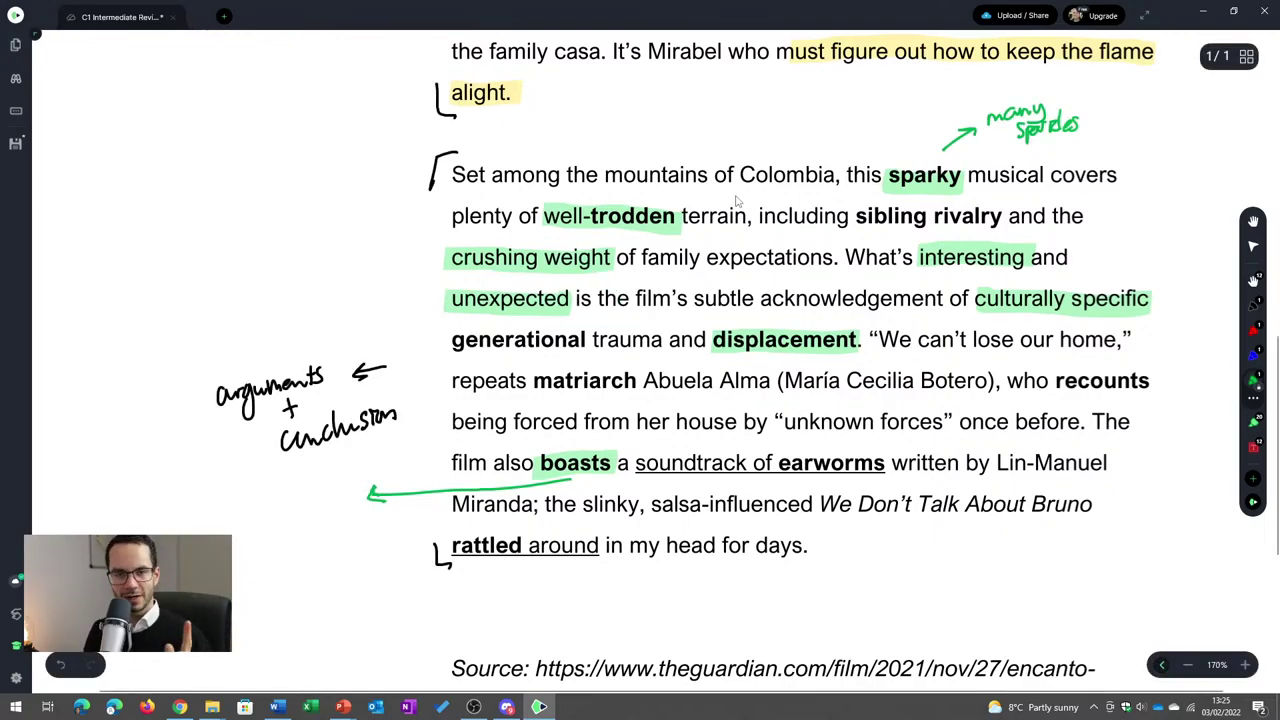
drag(648, 478, 872, 479)
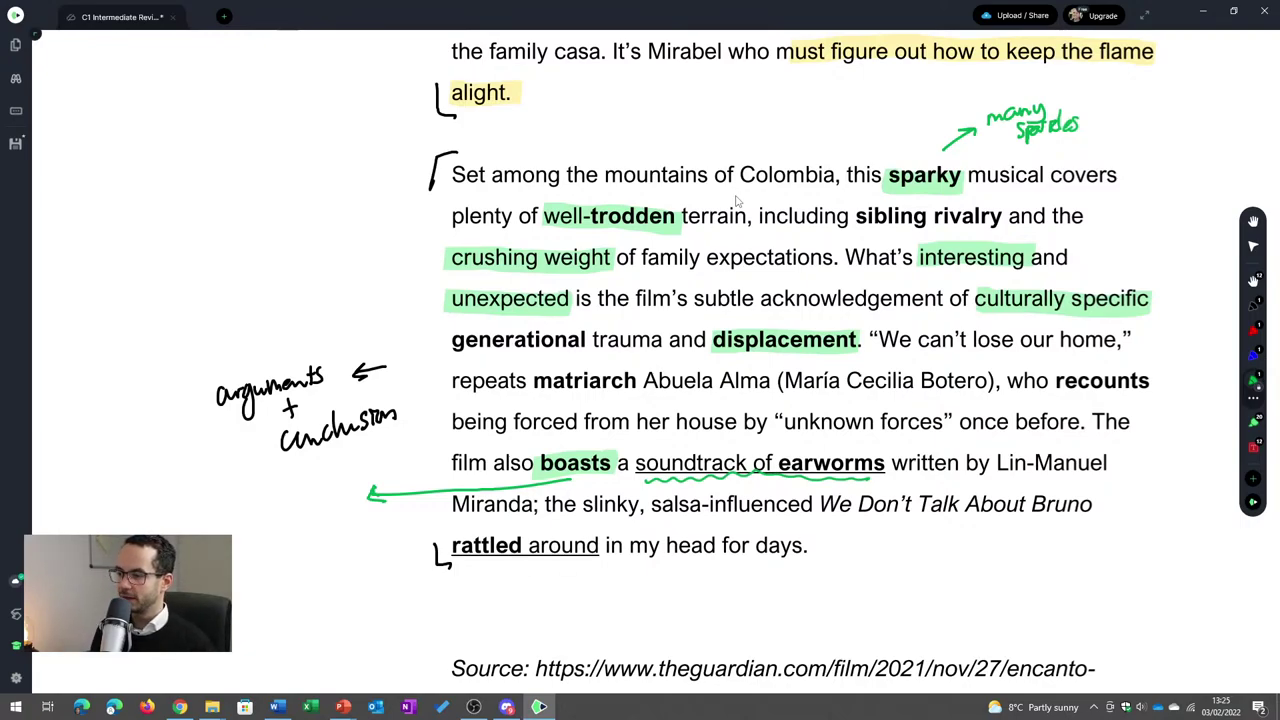
drag(997, 482, 1093, 480)
drag(472, 517, 536, 513)
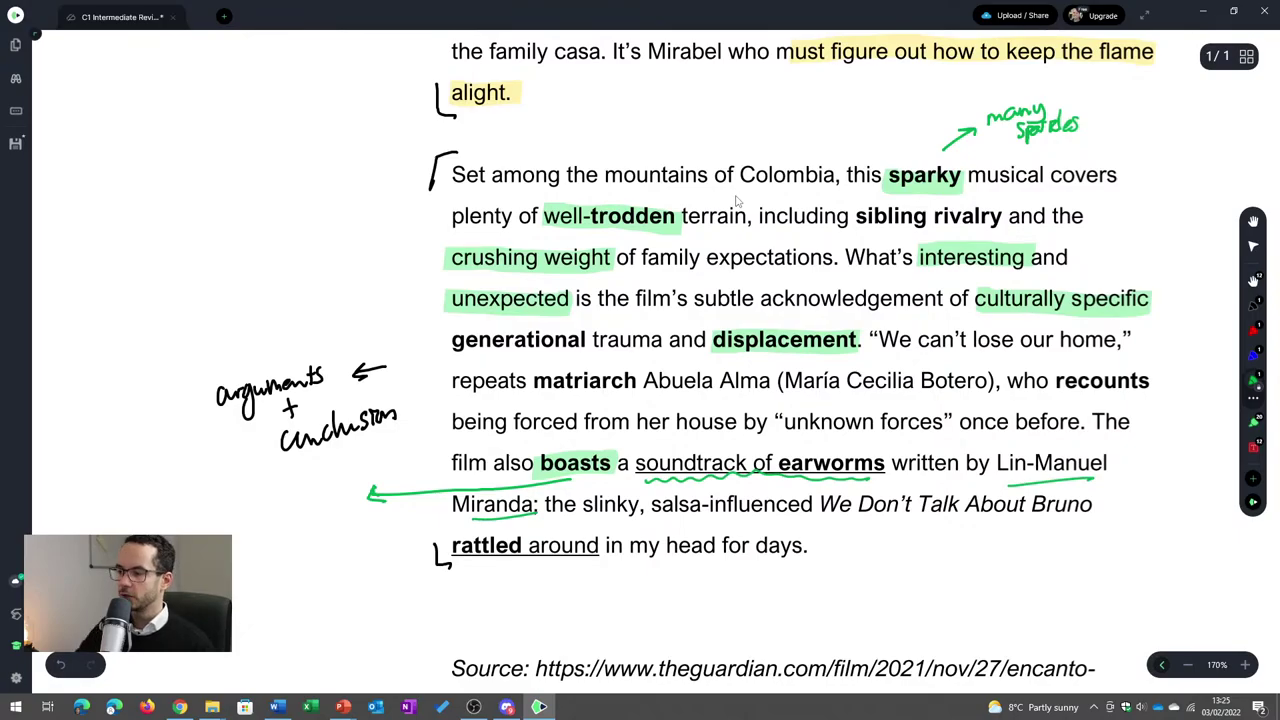
scroll(820, 206, up, 10)
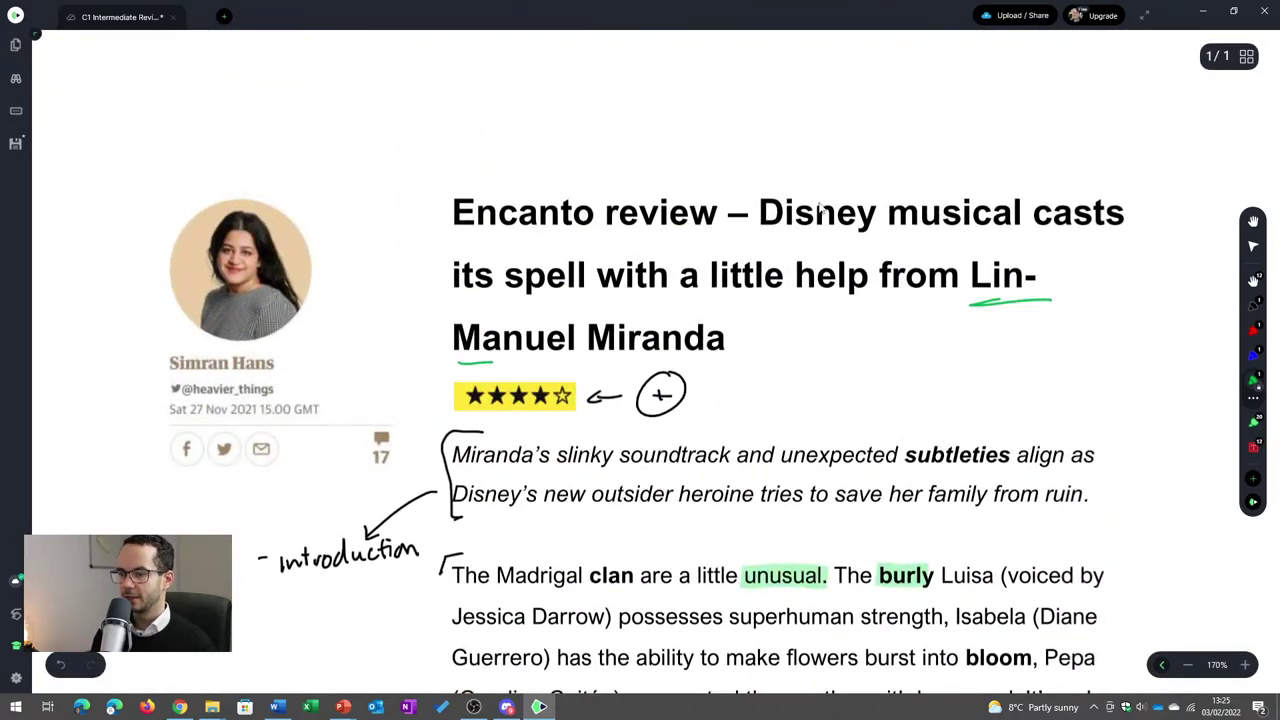
Step: Underline Manuel Miranda and a little help in the title; highlight slinky and unexpected subtleties green
drag(492, 364, 722, 366)
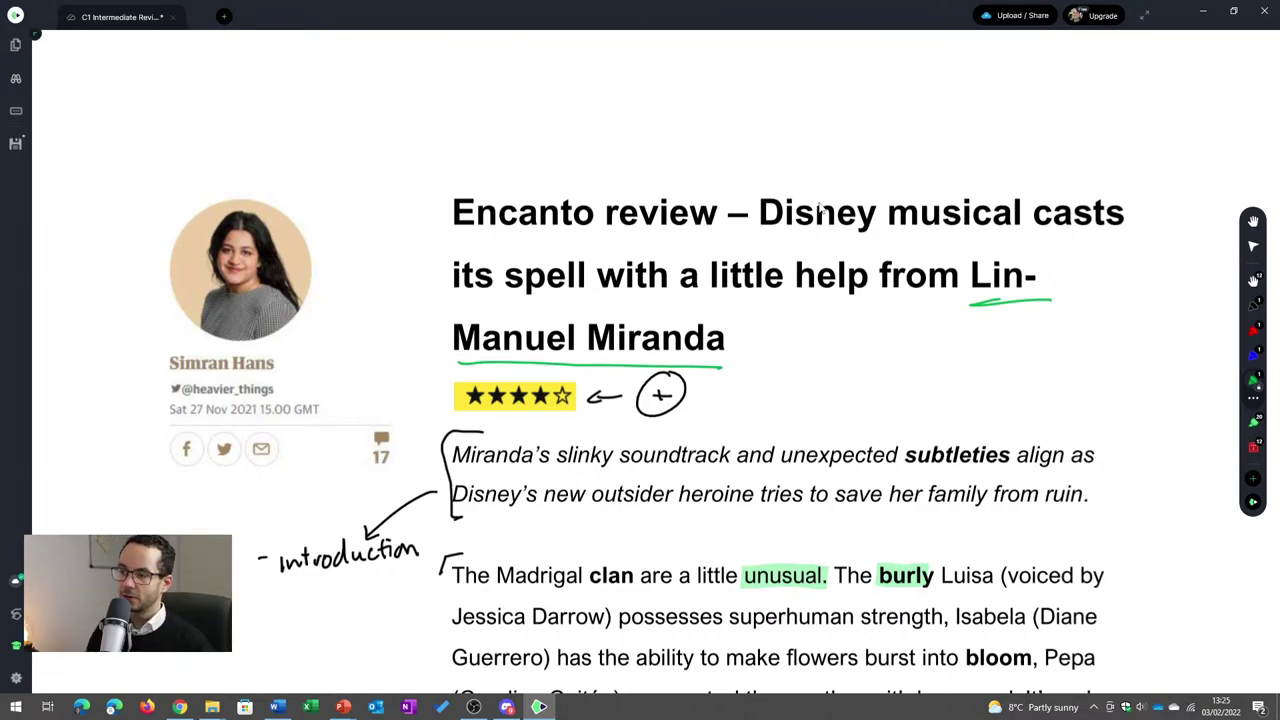
drag(690, 298, 848, 295)
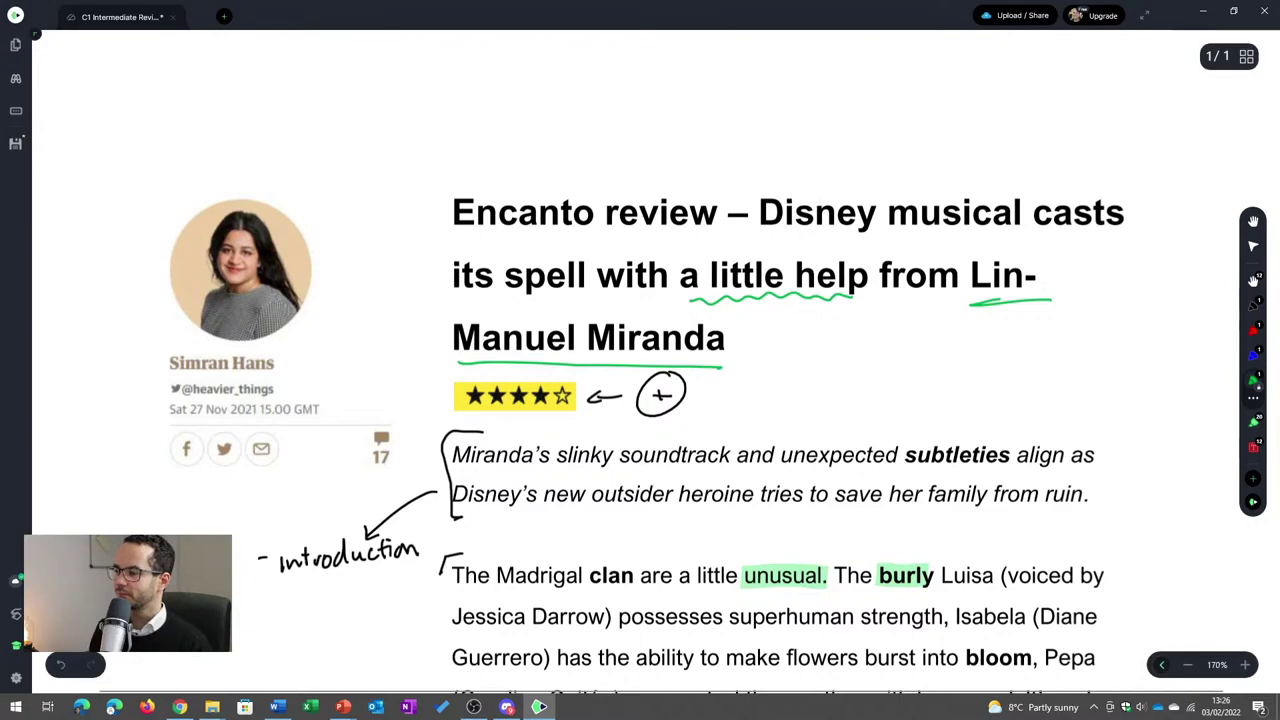
click(1253, 407)
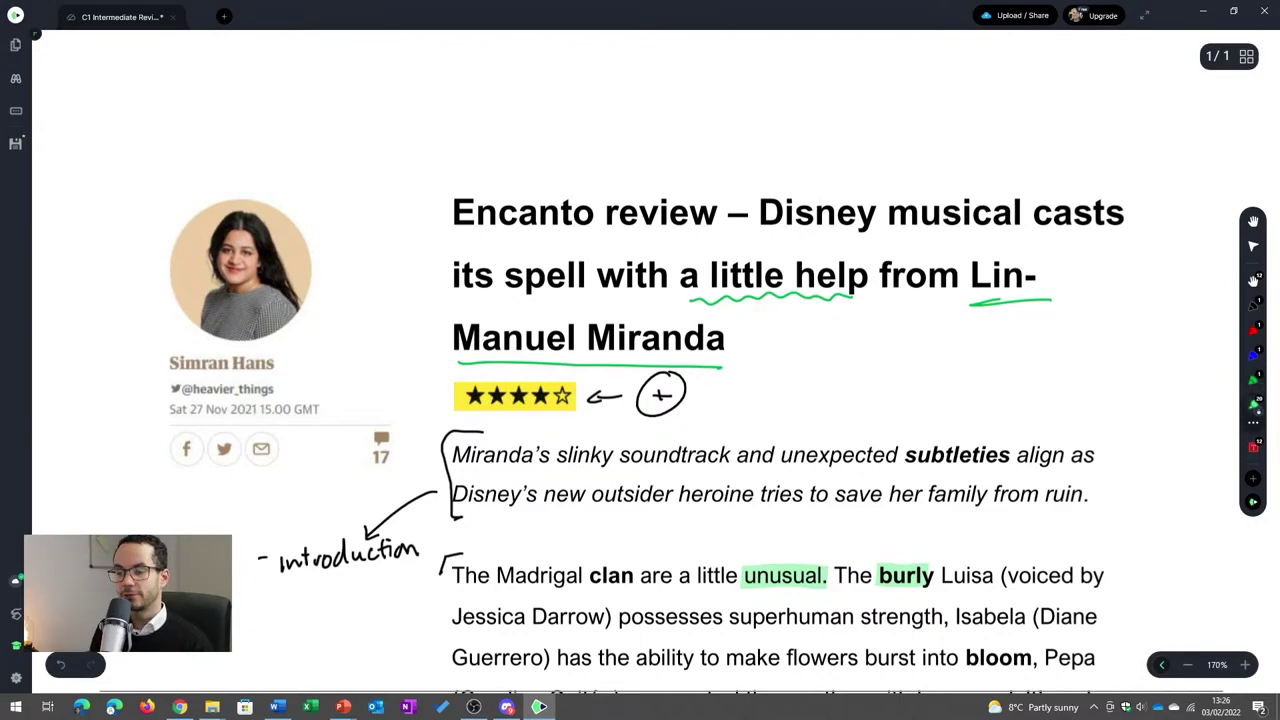
drag(558, 456, 614, 456)
drag(782, 456, 1010, 456)
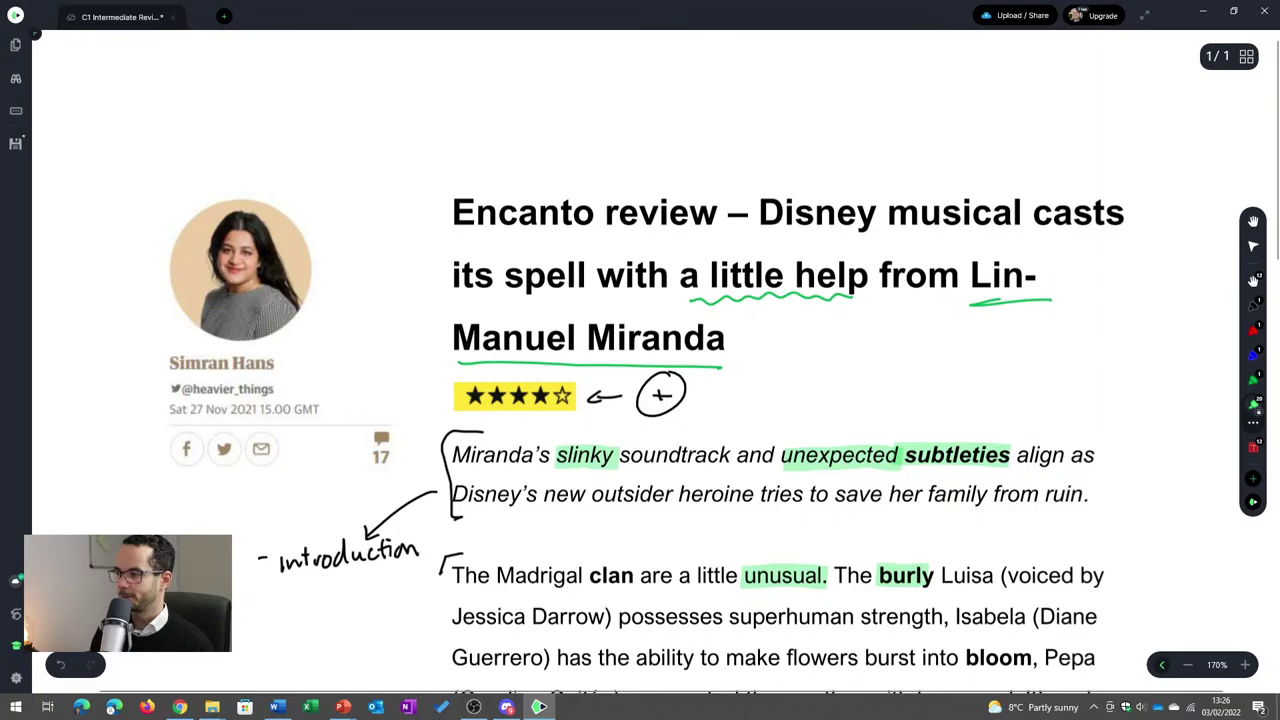
scroll(1060, 497, down, 8)
scroll(1060, 497, down, 2)
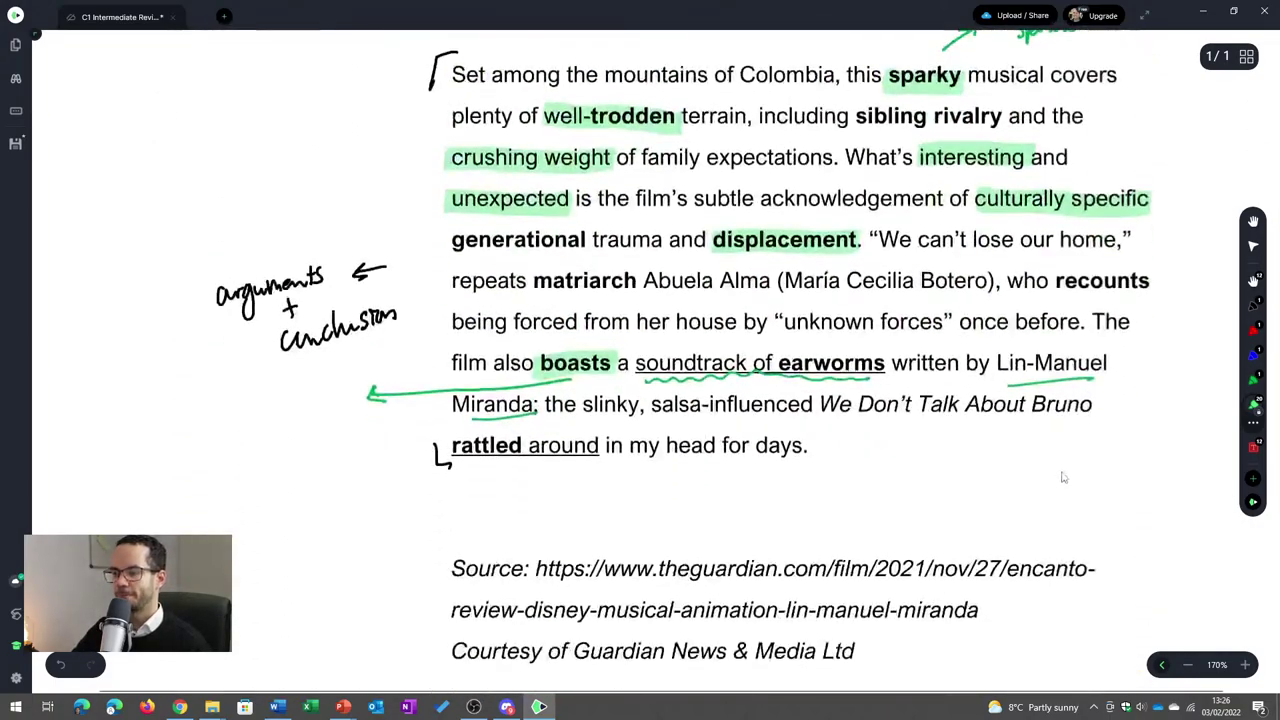
scroll(1062, 480, up, 1)
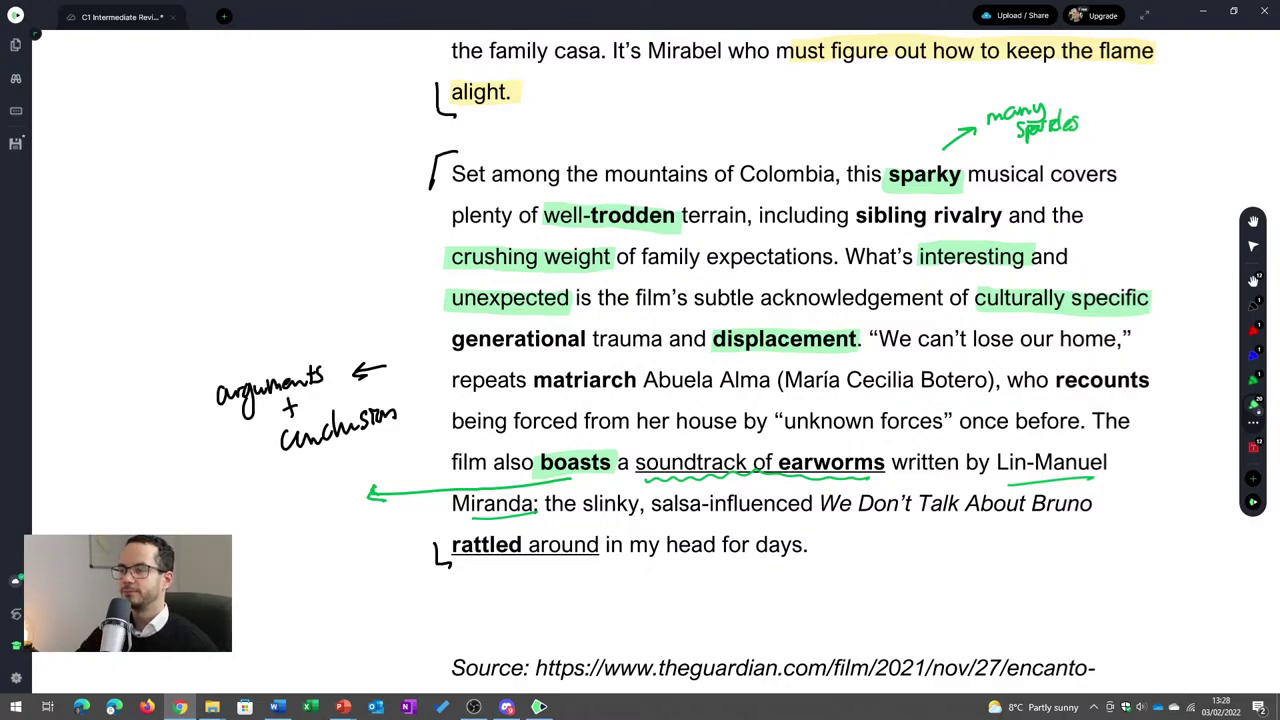
Step: Scroll the review down to the 'Set among the mountains of Colombia' paragraph
scroll(1024, 345, up, 10)
scroll(1024, 345, down, 1)
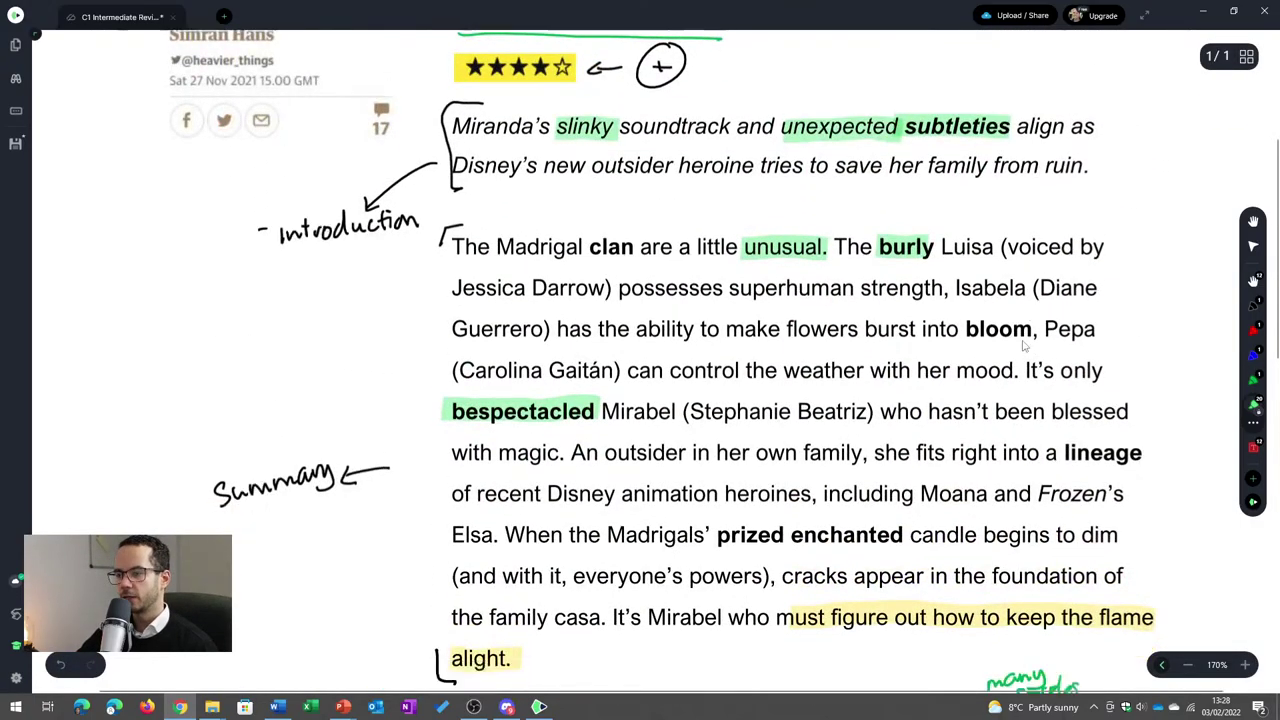
scroll(1024, 345, down, 4)
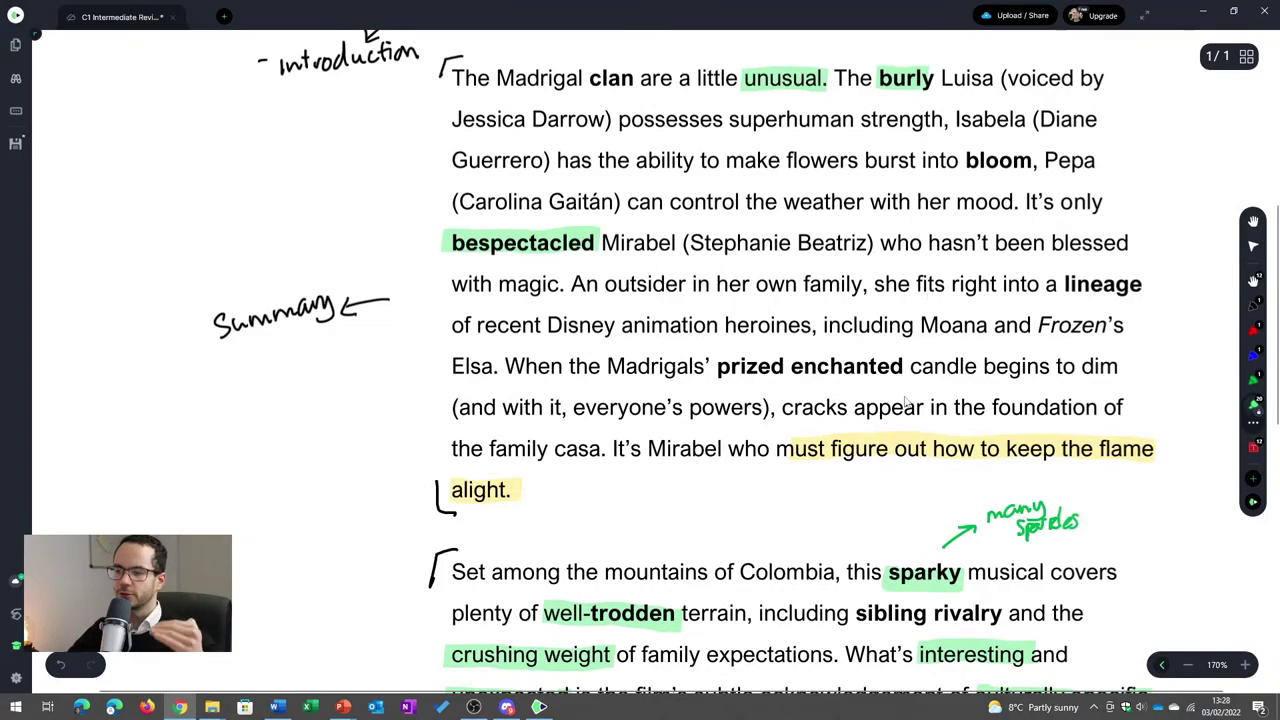
scroll(906, 402, down, 6)
scroll(880, 430, up, 13)
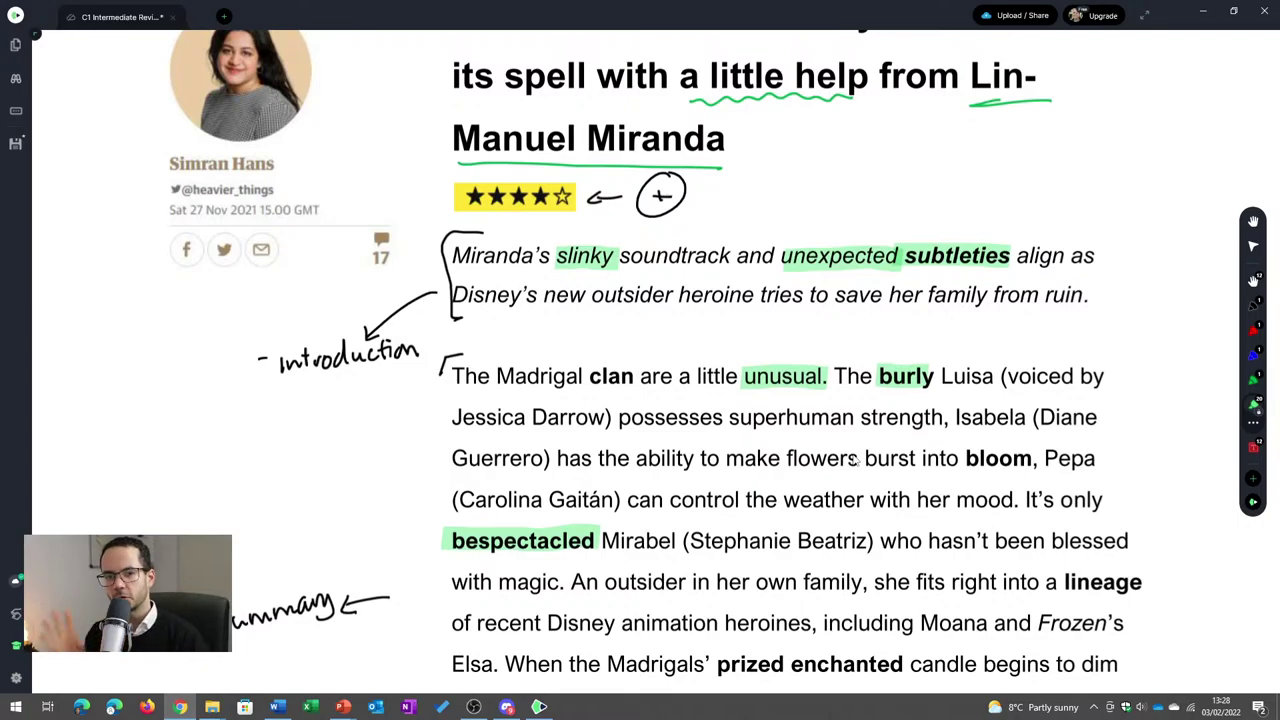
scroll(740, 410, down, 1)
scroll(740, 410, down, 2)
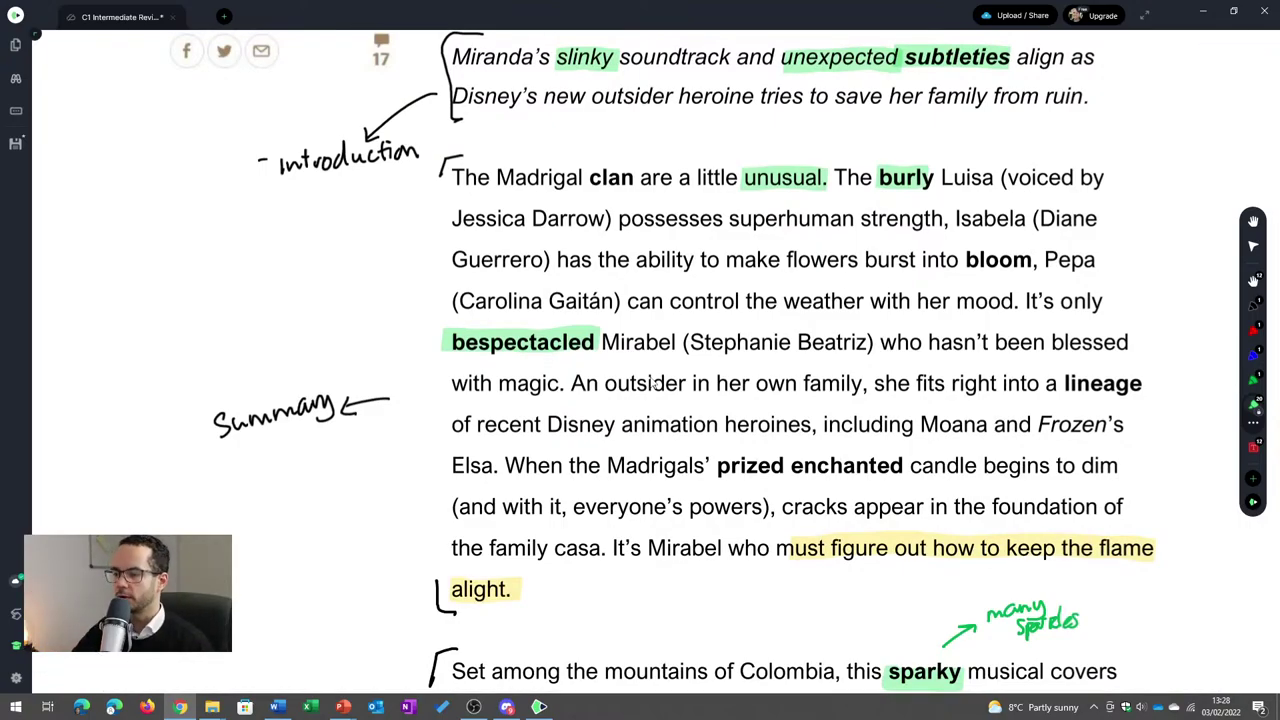
scroll(655, 385, down, 12)
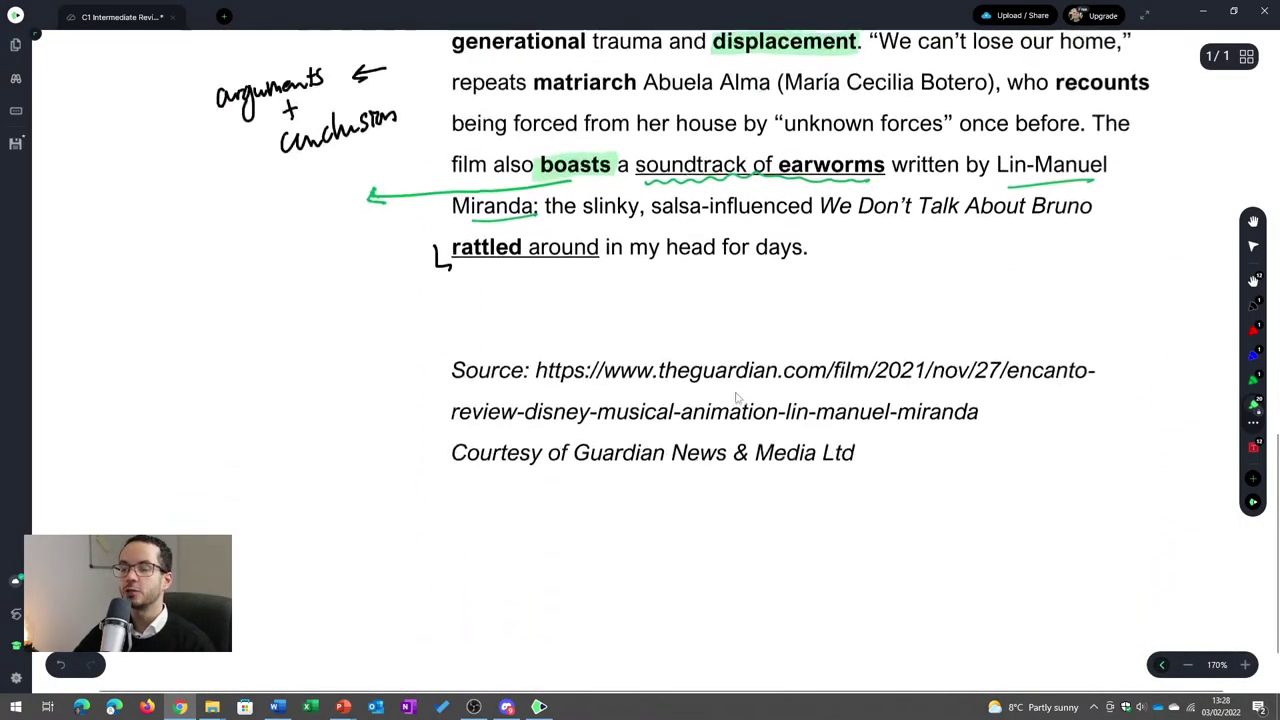
scroll(736, 397, up, 8)
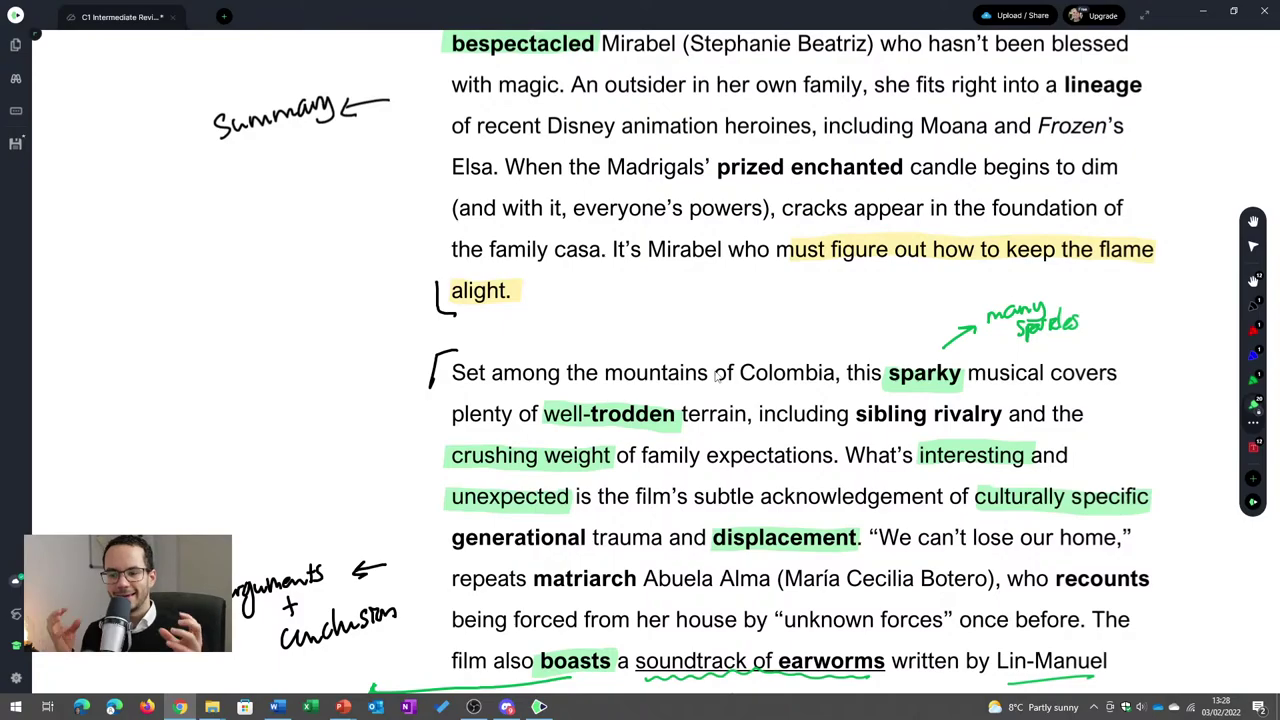
scroll(716, 376, up, 6)
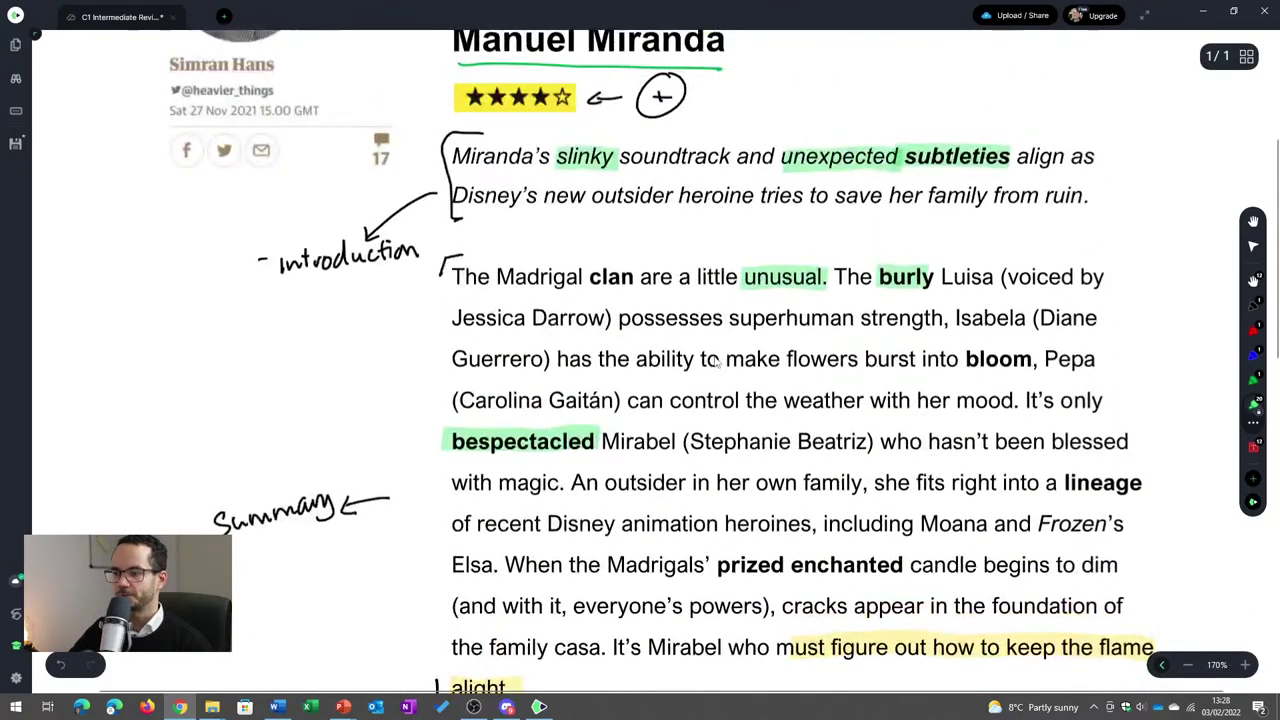
scroll(716, 362, down, 1)
scroll(716, 360, down, 1)
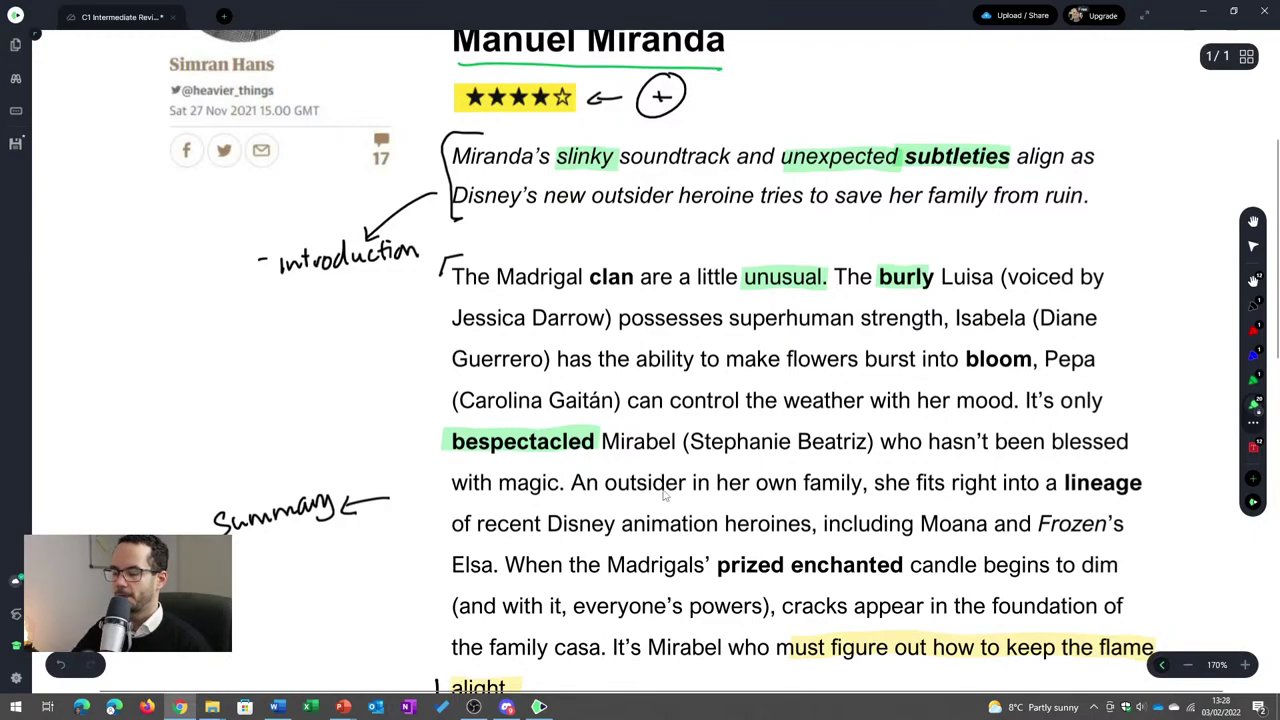
scroll(805, 479, down, 3)
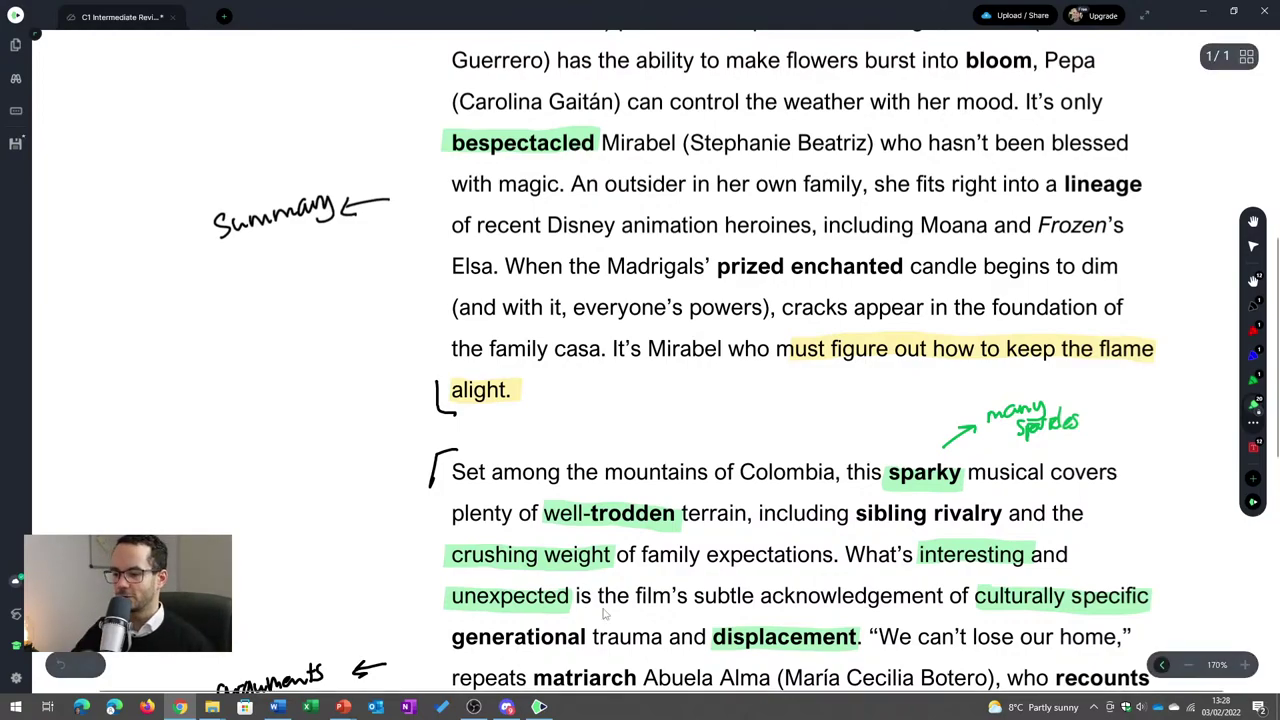
Step: Return to the PowerPoint slideshow, advance to the outline slide, and launch Microsoft Whiteboard
mouse_move(342, 707)
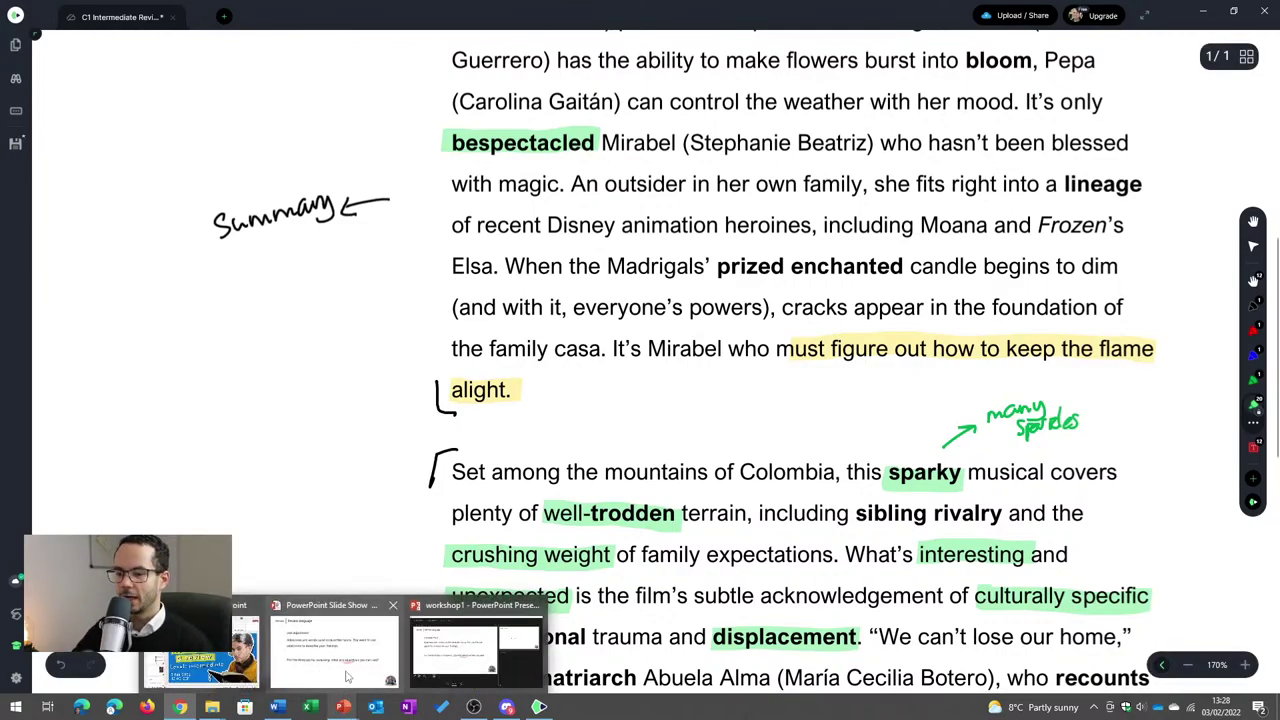
click(533, 594)
click(564, 524)
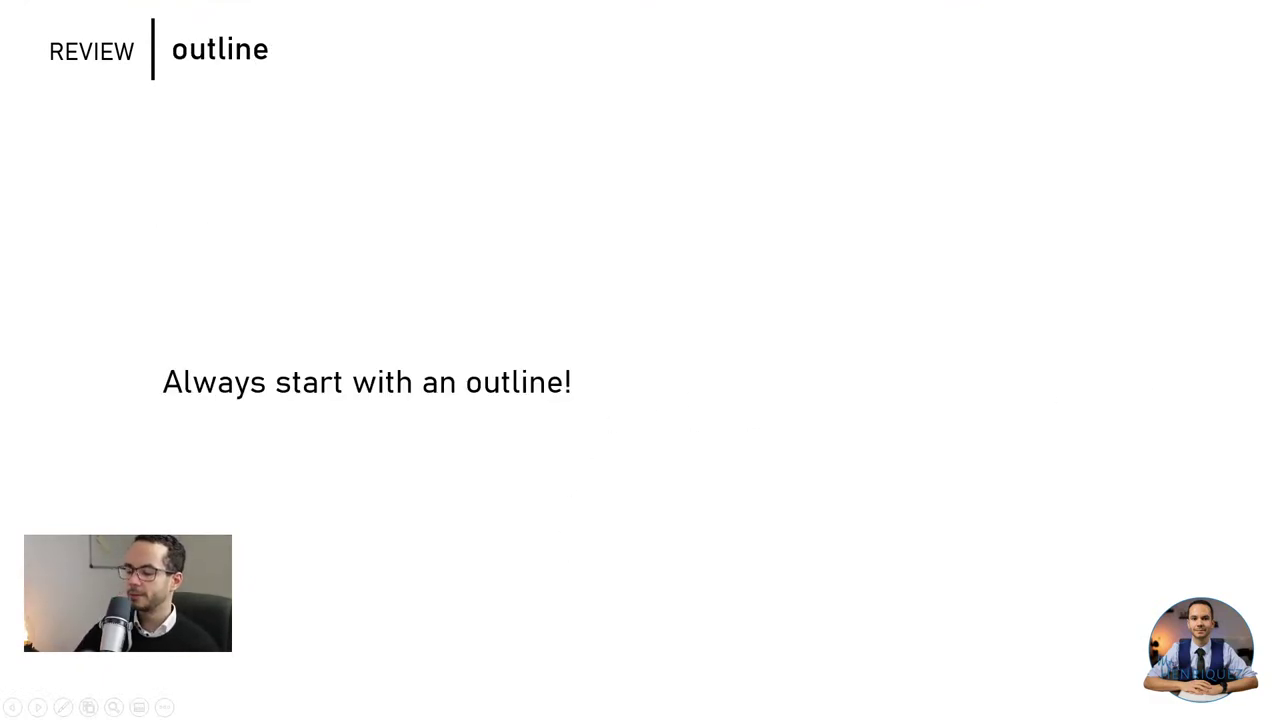
key(super+w)
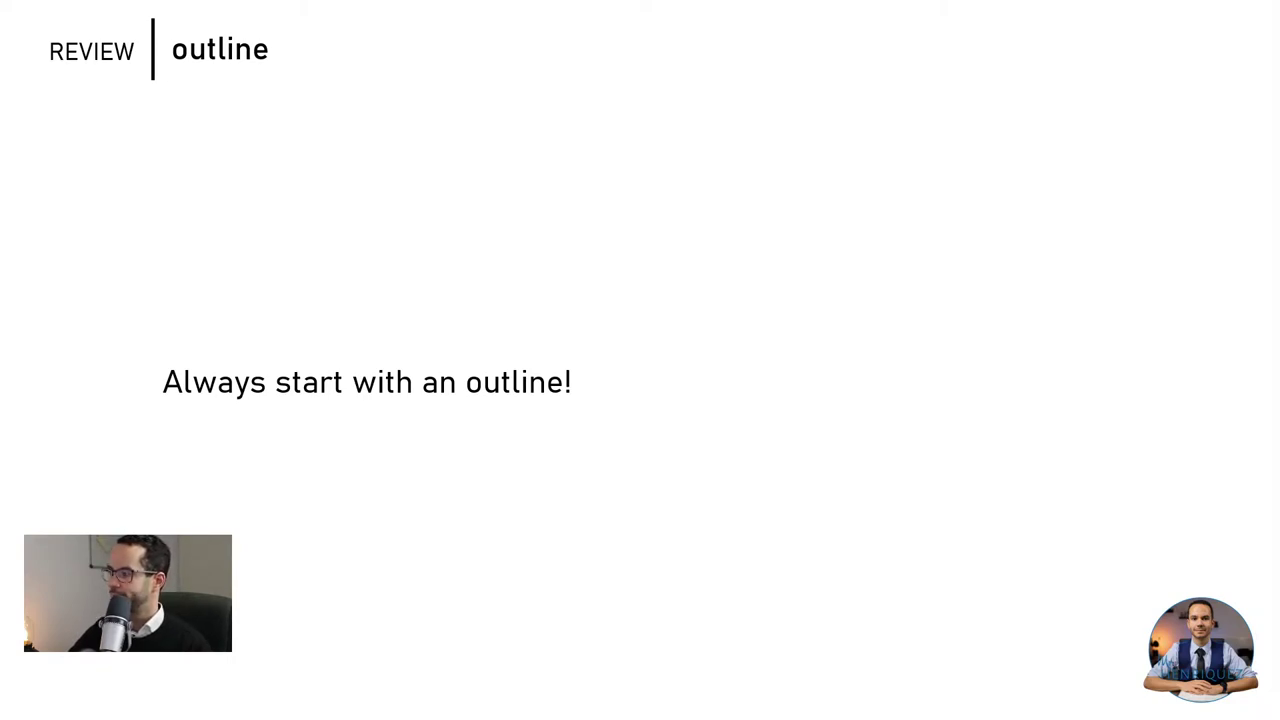
Step: Advance to the agenda slide, end the show, and answer the ink annotations prompt
click(962, 567)
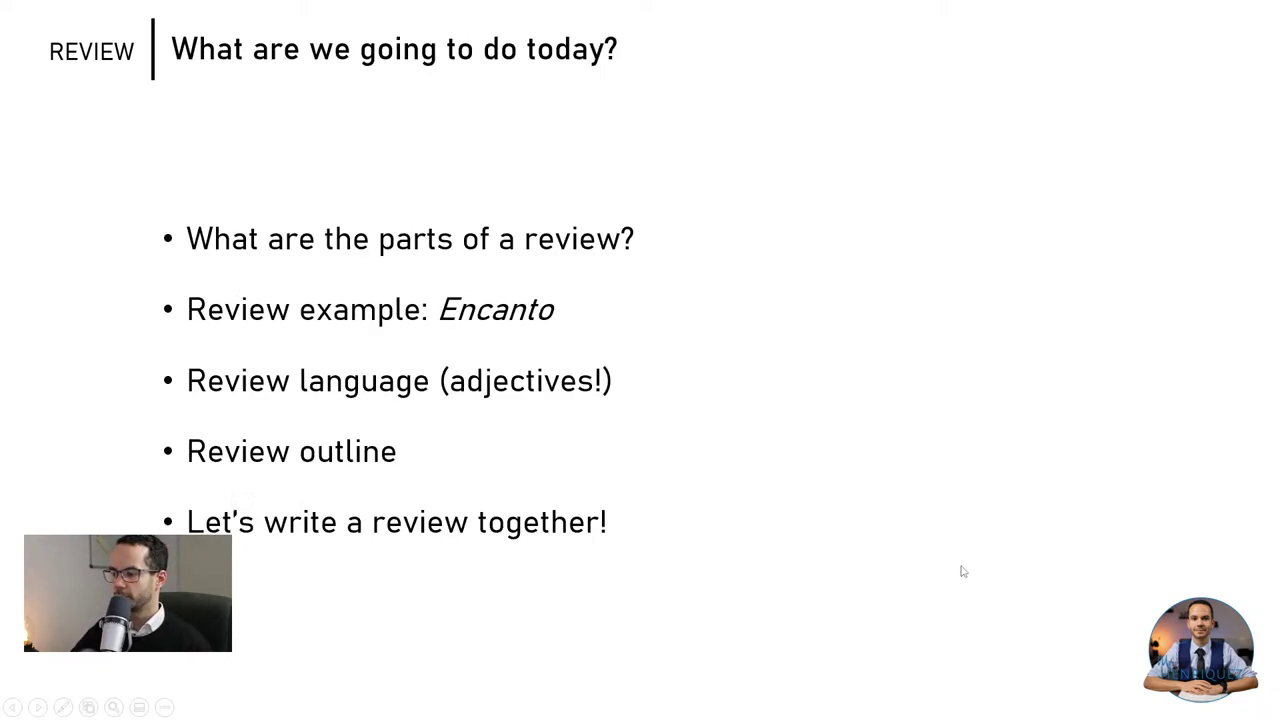
right_click(961, 568)
click(1006, 555)
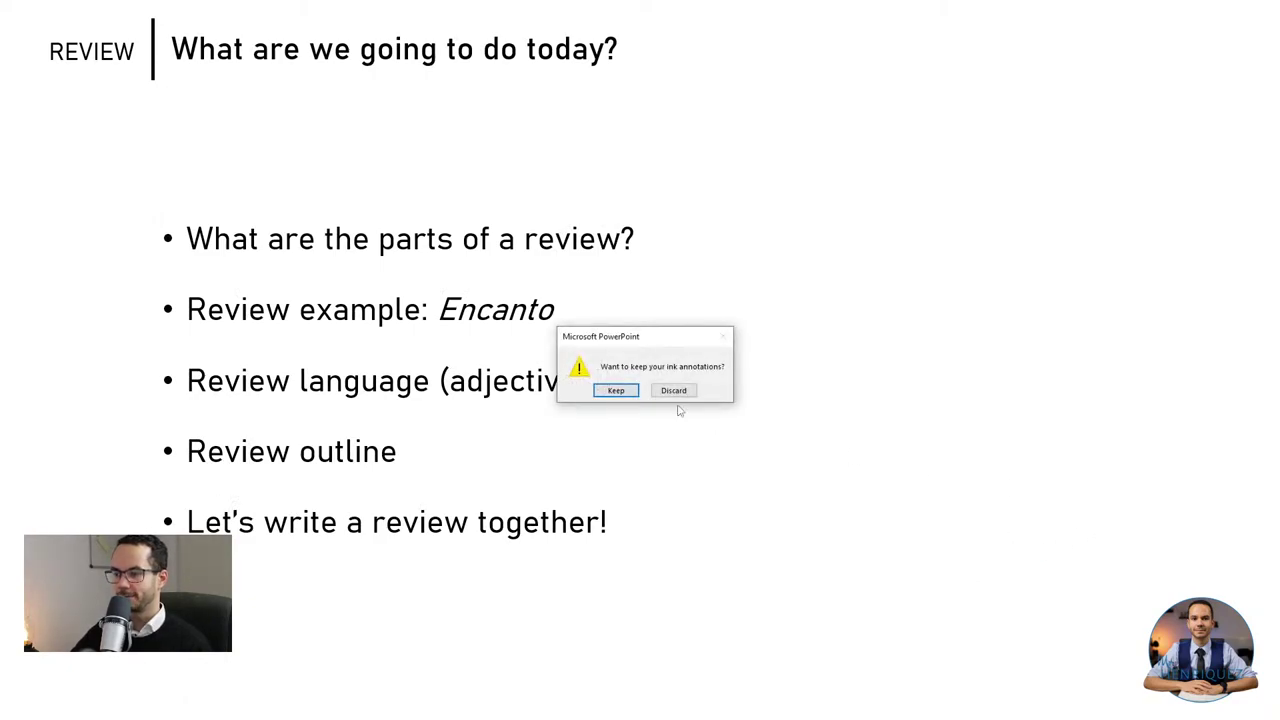
click(636, 392)
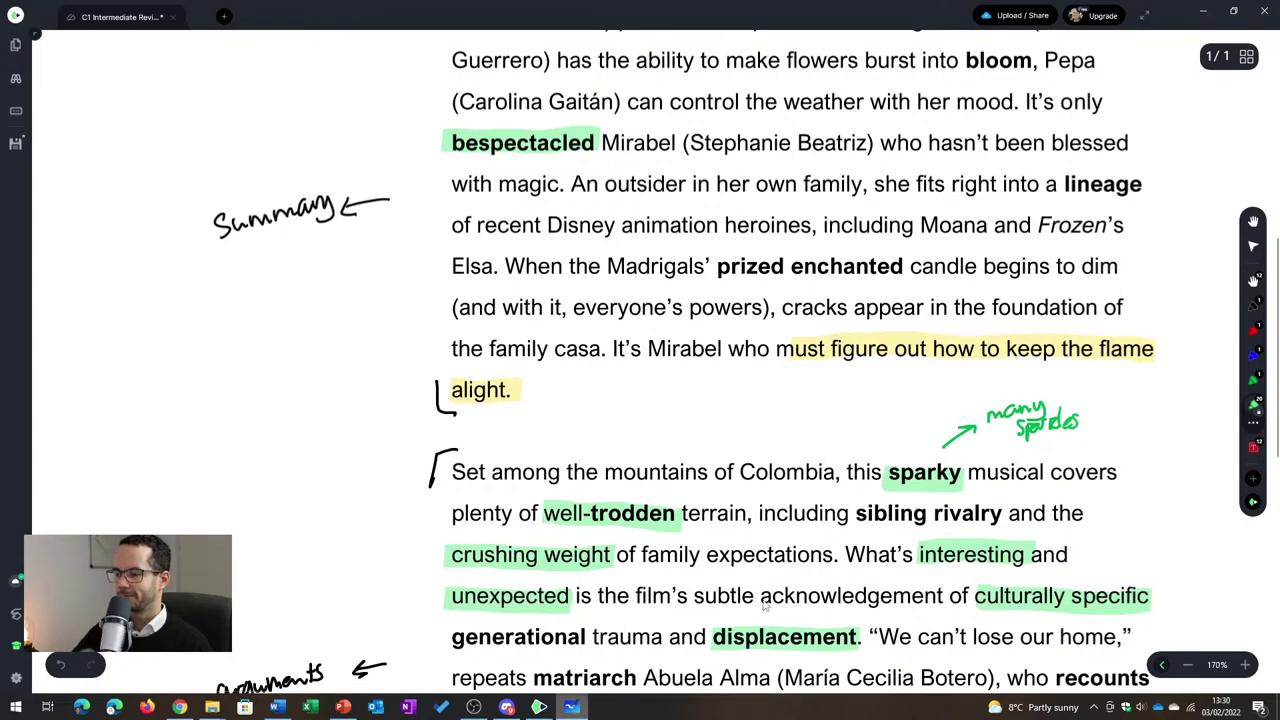
Step: Bring up Microsoft Whiteboard's blank board from the taskbar
click(571, 707)
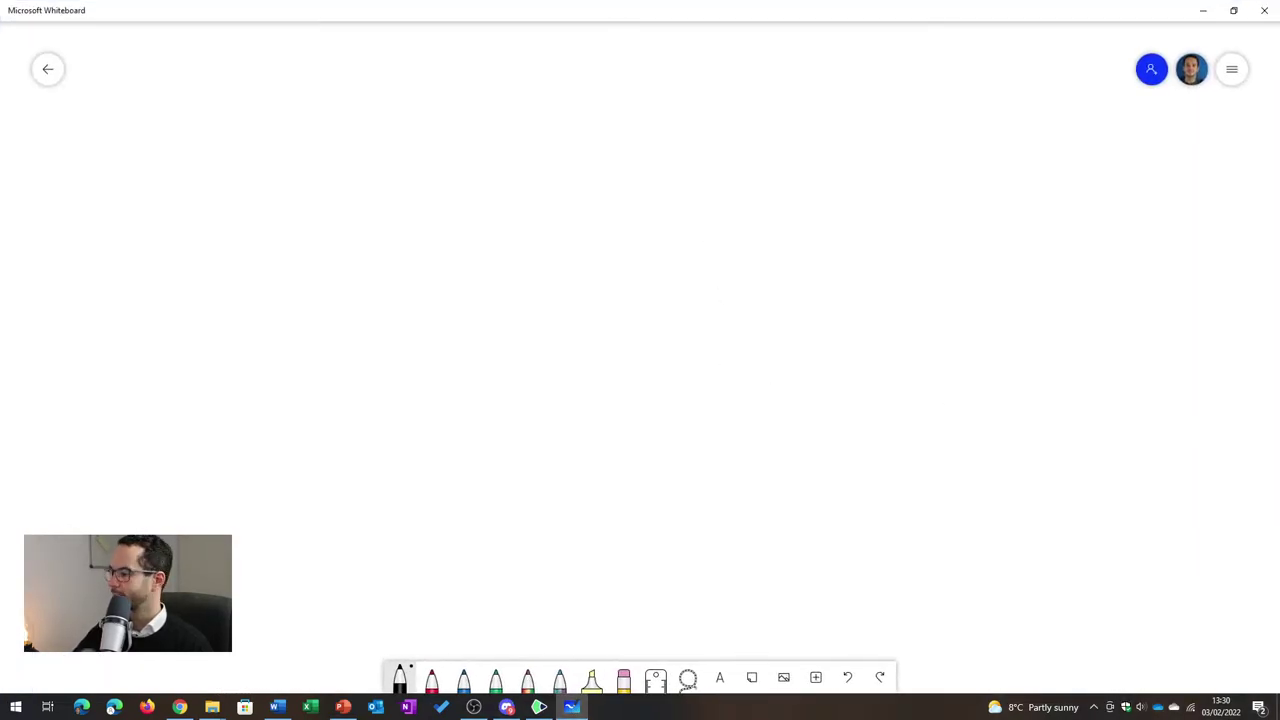
click(179, 707)
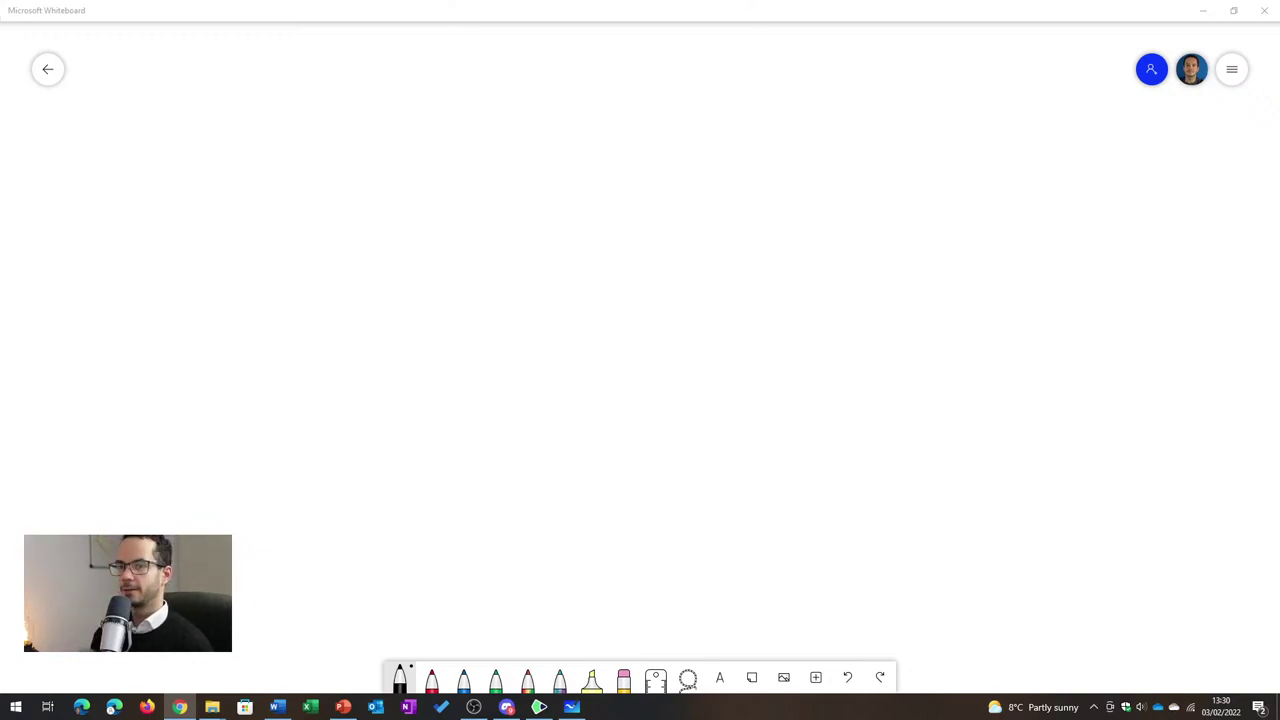
Step: Handwrite the title 'Surface Pro 8' and underline it
drag(338, 80, 320, 118)
mouse_move(344, 102)
mouse_down()
mouse_move(362, 118)
mouse_move(384, 102)
mouse_up()
mouse_move(396, 80)
mouse_down()
mouse_move(392, 130)
mouse_move(408, 106)
mouse_up()
mouse_move(410, 100)
mouse_down()
mouse_move(404, 118)
mouse_move(416, 120)
mouse_up()
drag(432, 112, 450, 118)
mouse_move(496, 76)
mouse_down()
mouse_move(497, 108)
mouse_move(518, 94)
mouse_up()
mouse_move(526, 92)
mouse_down()
mouse_move(570, 90)
mouse_move(566, 106)
mouse_up()
drag(328, 127, 582, 121)
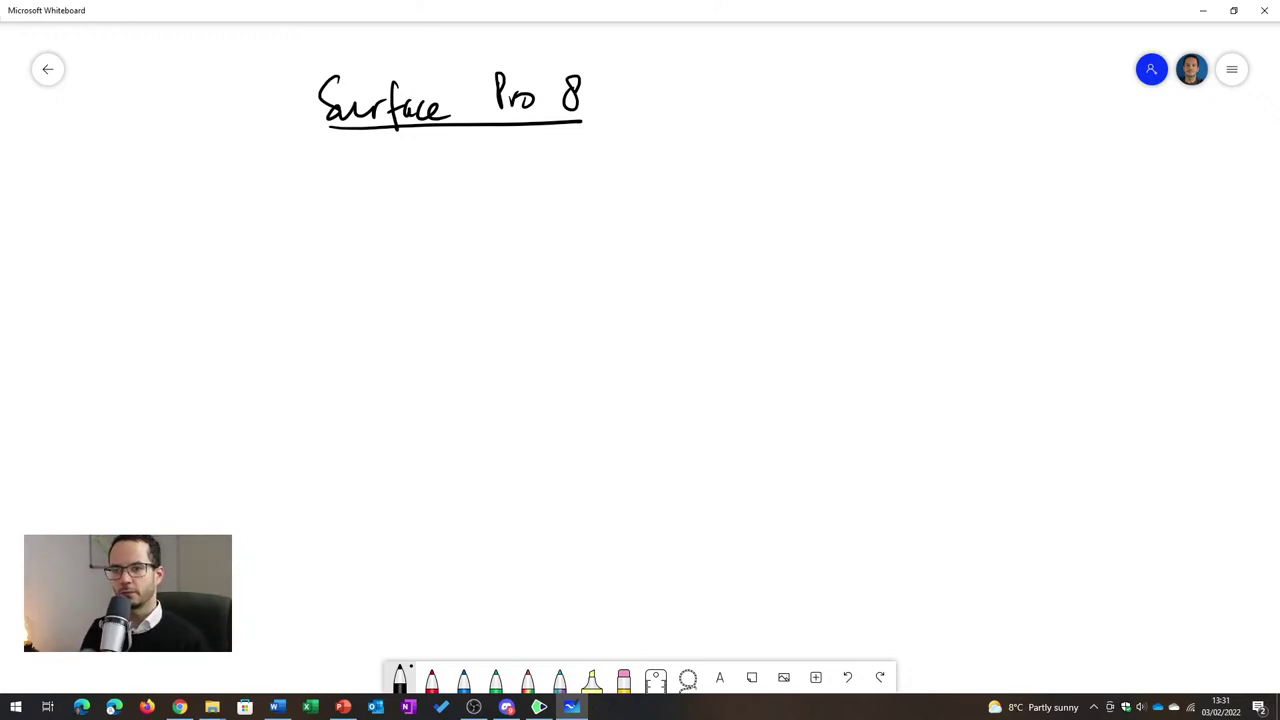
Step: Write circled outline points 1–4, starting with Introduction and summary
mouse_move(118, 186)
mouse_down()
mouse_move(128, 212)
mouse_move(126, 173)
mouse_move(178, 210)
mouse_move(212, 200)
mouse_move(174, 196)
mouse_move(226, 204)
mouse_move(250, 190)
mouse_move(278, 212)
mouse_move(332, 214)
mouse_up()
drag(118, 268, 136, 292)
mouse_move(128, 260)
mouse_down()
mouse_move(210, 290)
mouse_move(304, 290)
mouse_move(322, 310)
mouse_up()
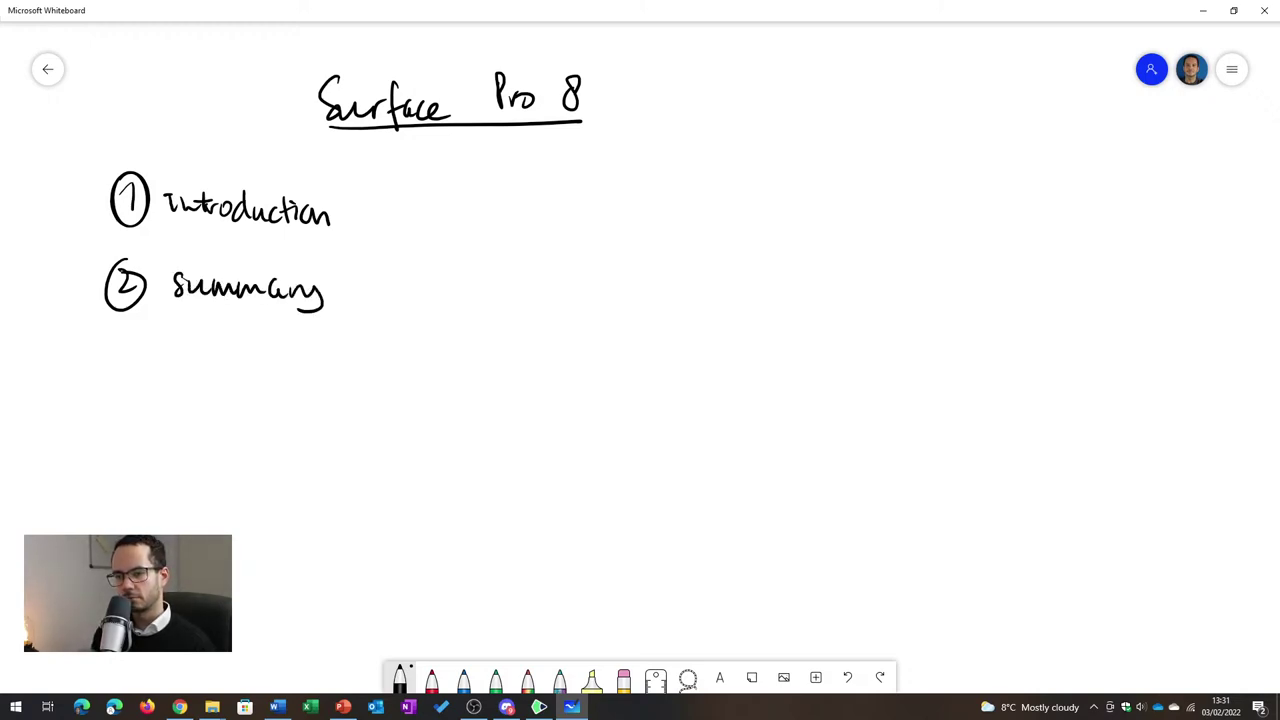
mouse_move(112, 348)
mouse_down()
mouse_move(132, 354)
mouse_move(118, 376)
mouse_up()
mouse_move(110, 340)
mouse_down()
mouse_move(104, 388)
mouse_move(128, 338)
mouse_up()
mouse_move(140, 418)
mouse_down()
mouse_move(140, 444)
mouse_move(150, 410)
mouse_up()
mouse_move(164, 350)
mouse_down()
mouse_move(190, 398)
mouse_move(178, 436)
mouse_up()
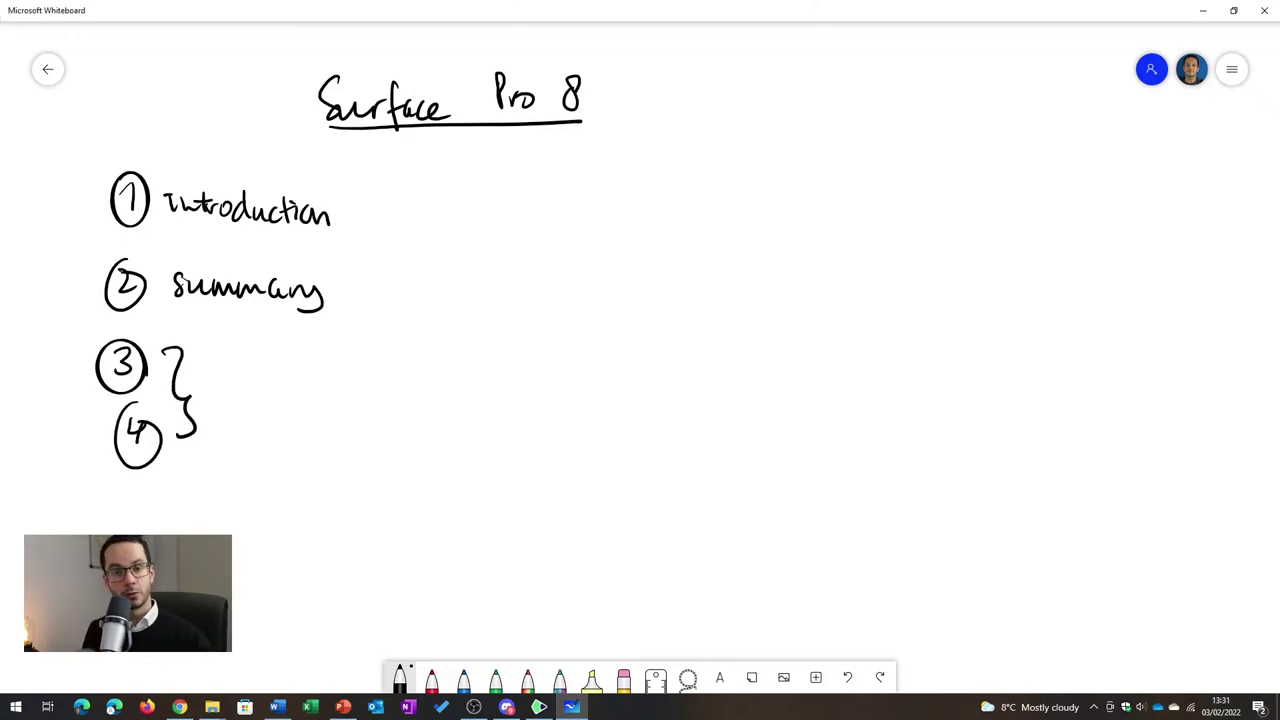
Step: Add braced 'Body paragraphs', 'Conclusion' at point 5, and '500 words' under the title
mouse_move(224, 358)
mouse_down()
mouse_move(252, 400)
mouse_move(310, 378)
mouse_move(302, 414)
mouse_up()
mouse_move(348, 378)
mouse_down()
mouse_move(360, 392)
mouse_move(508, 380)
mouse_move(494, 400)
mouse_up()
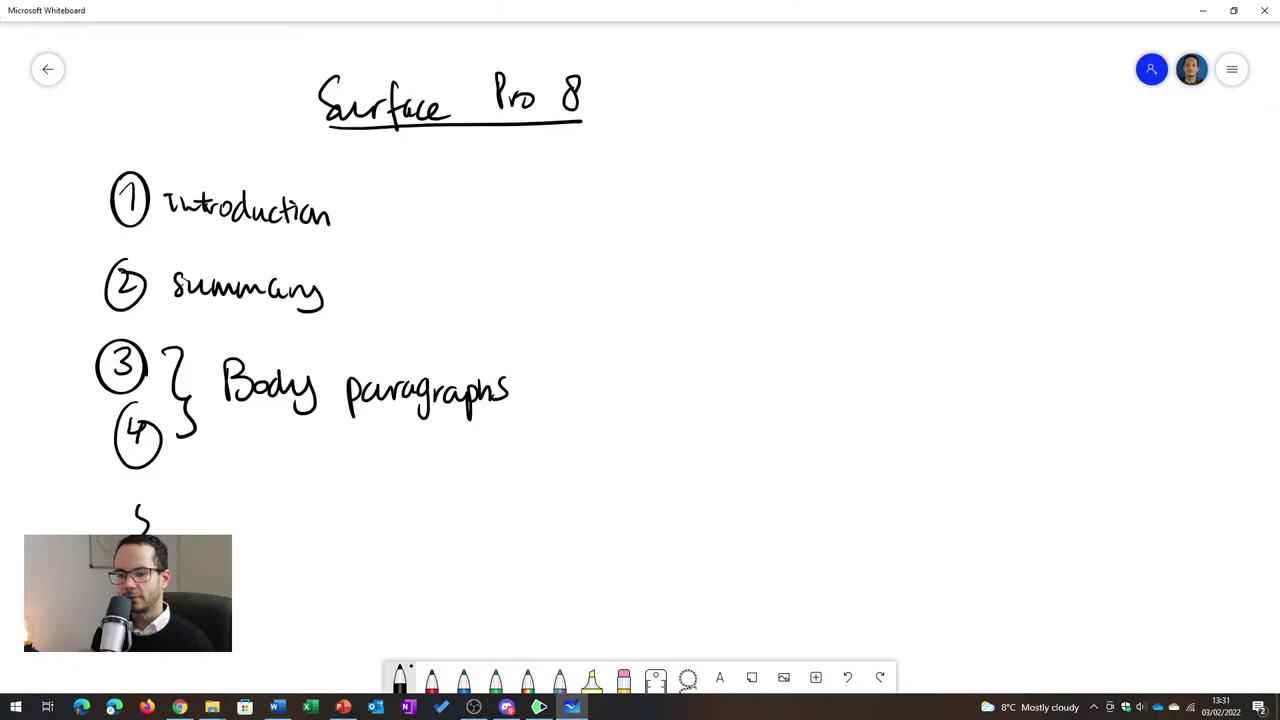
mouse_move(212, 504)
mouse_down()
mouse_move(232, 534)
mouse_move(268, 516)
mouse_move(318, 536)
mouse_move(354, 522)
mouse_up()
click(313, 504)
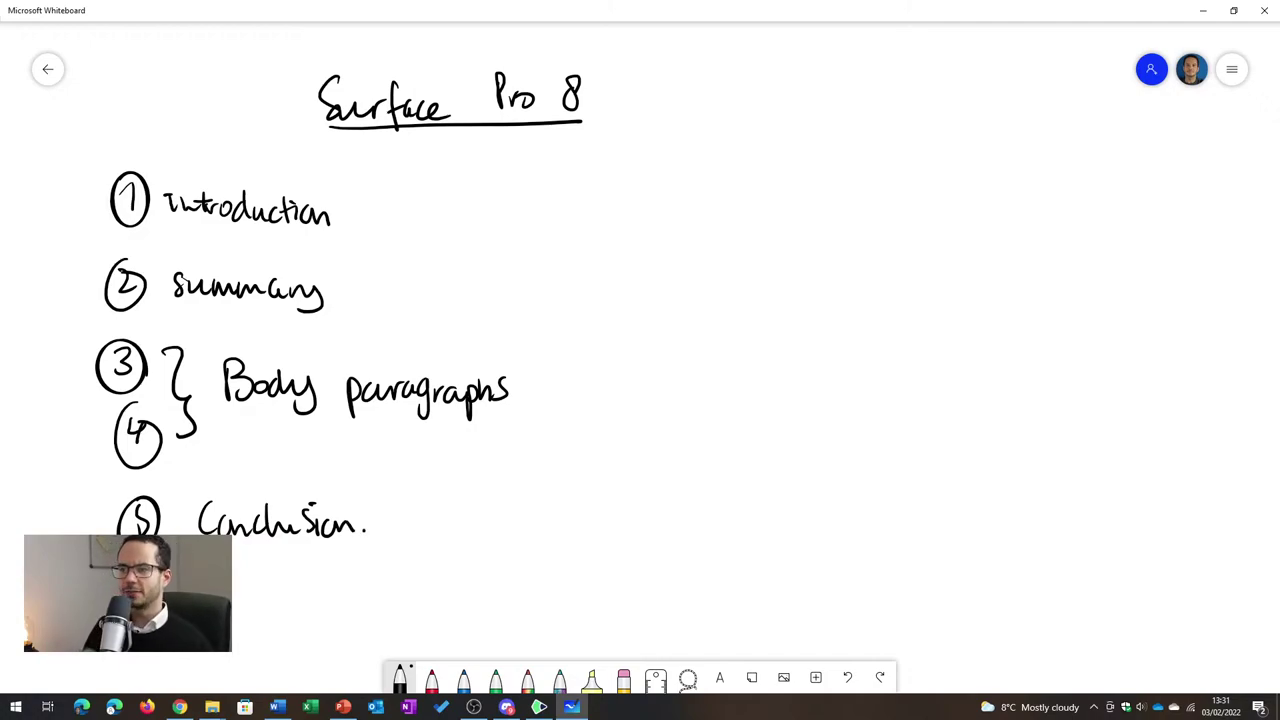
mouse_move(566, 143)
mouse_down()
mouse_move(570, 173)
mouse_move(580, 143)
mouse_up()
drag(588, 145, 711, 146)
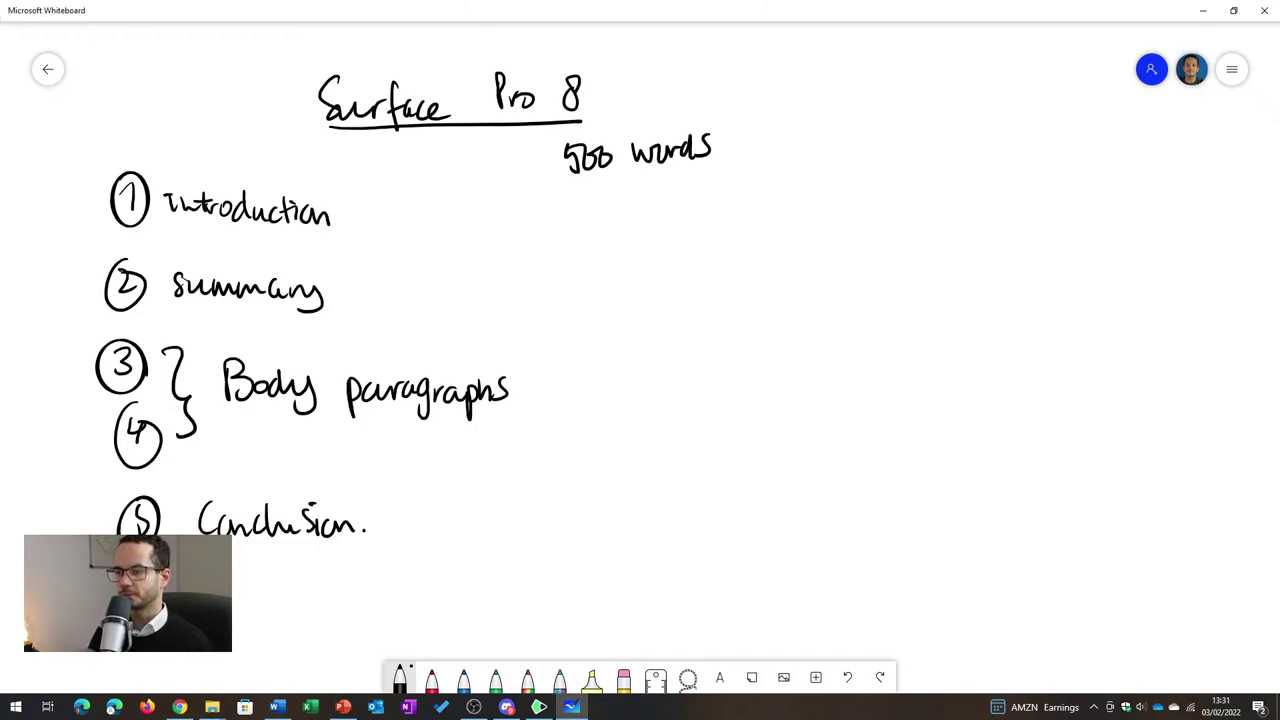
Step: Replace the black 250 beside Body paragraphs with a green 250
mouse_move(570, 302)
mouse_down()
mouse_move(586, 322)
mouse_move(596, 302)
mouse_move(618, 310)
mouse_up()
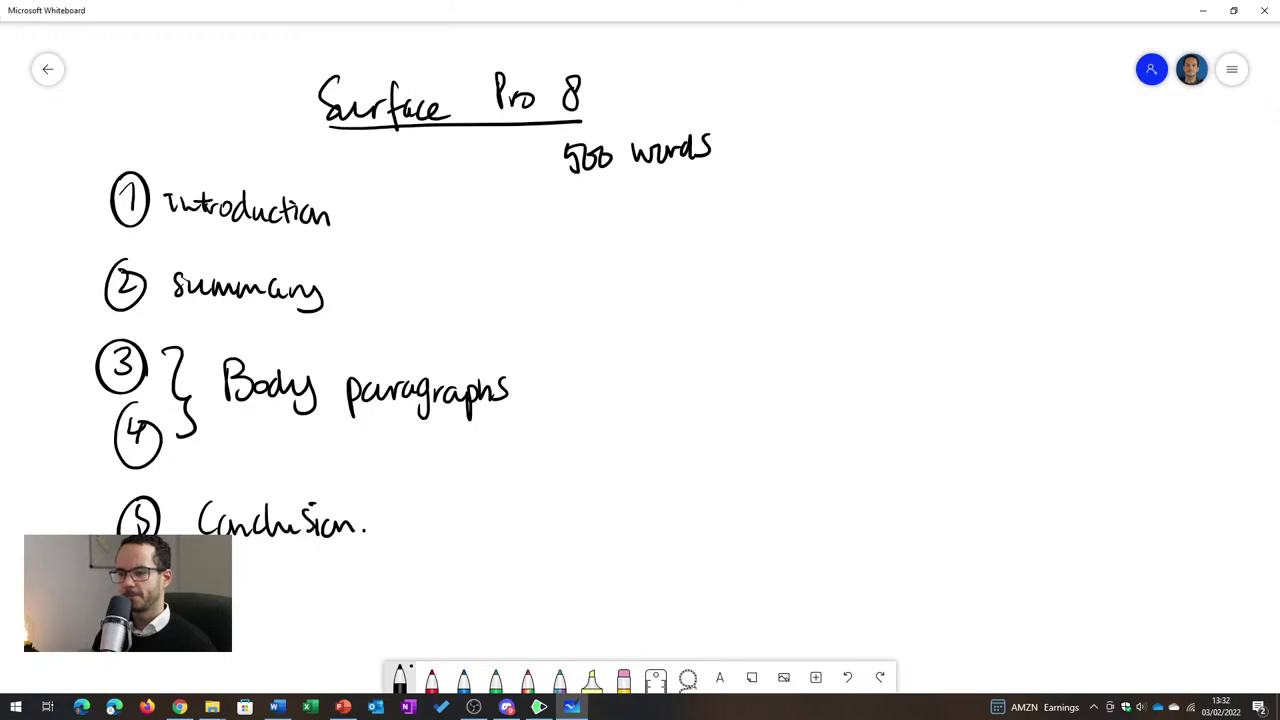
mouse_move(568, 370)
mouse_down()
mouse_move(591, 403)
mouse_move(610, 377)
mouse_up()
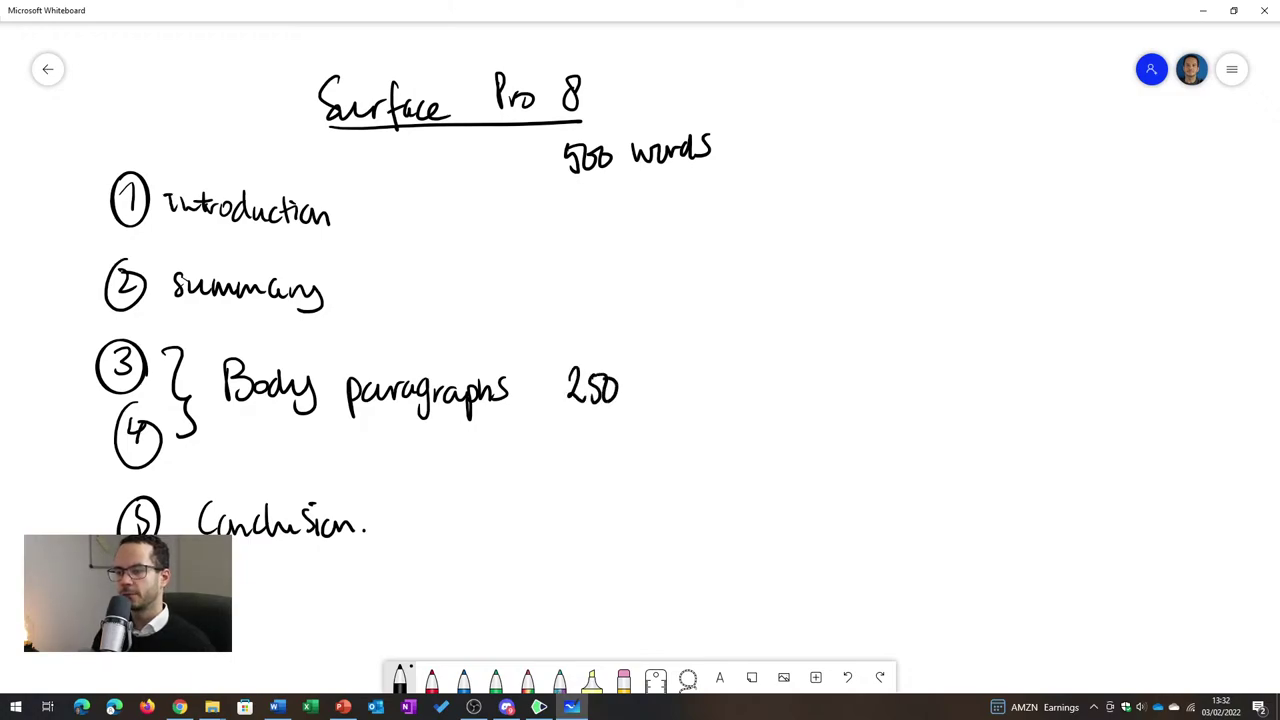
click(495, 678)
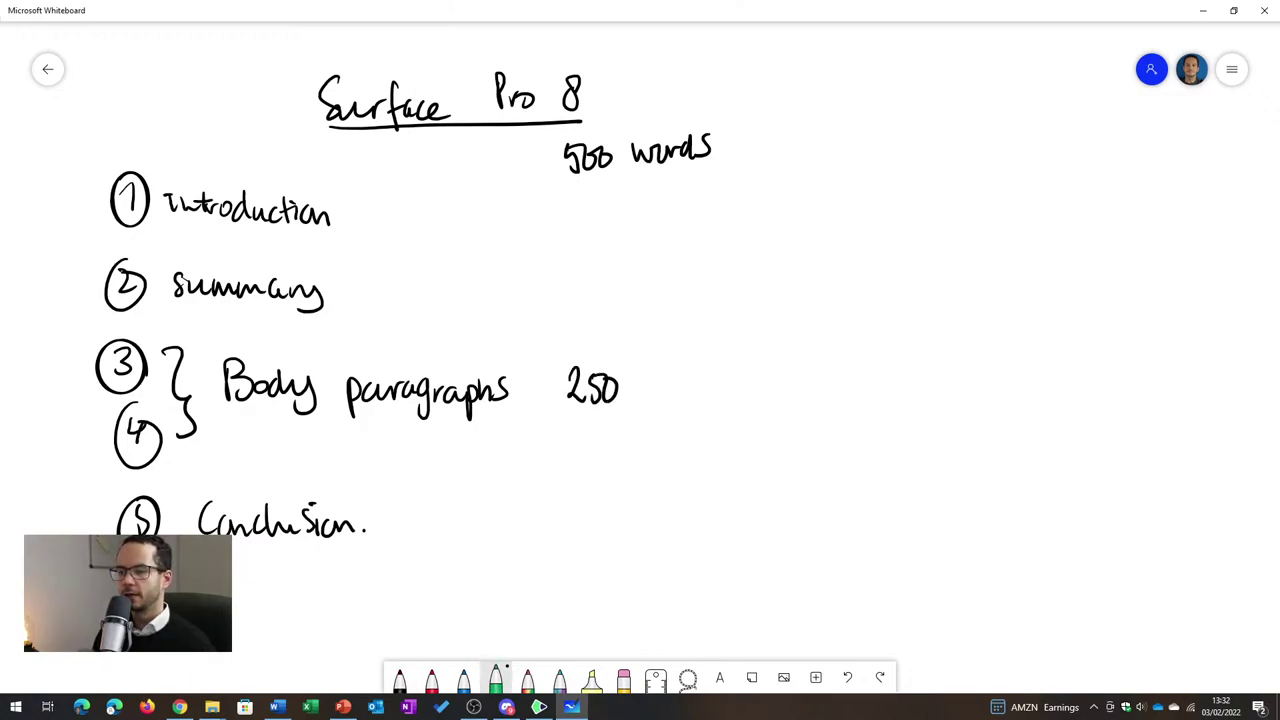
mouse_move(575, 385)
mouse_down()
mouse_move(587, 419)
mouse_move(610, 382)
mouse_move(586, 386)
mouse_move(599, 407)
mouse_up()
drag(602, 380, 601, 408)
mouse_move(622, 380)
mouse_down()
mouse_move(634, 392)
mouse_move(621, 383)
mouse_up()
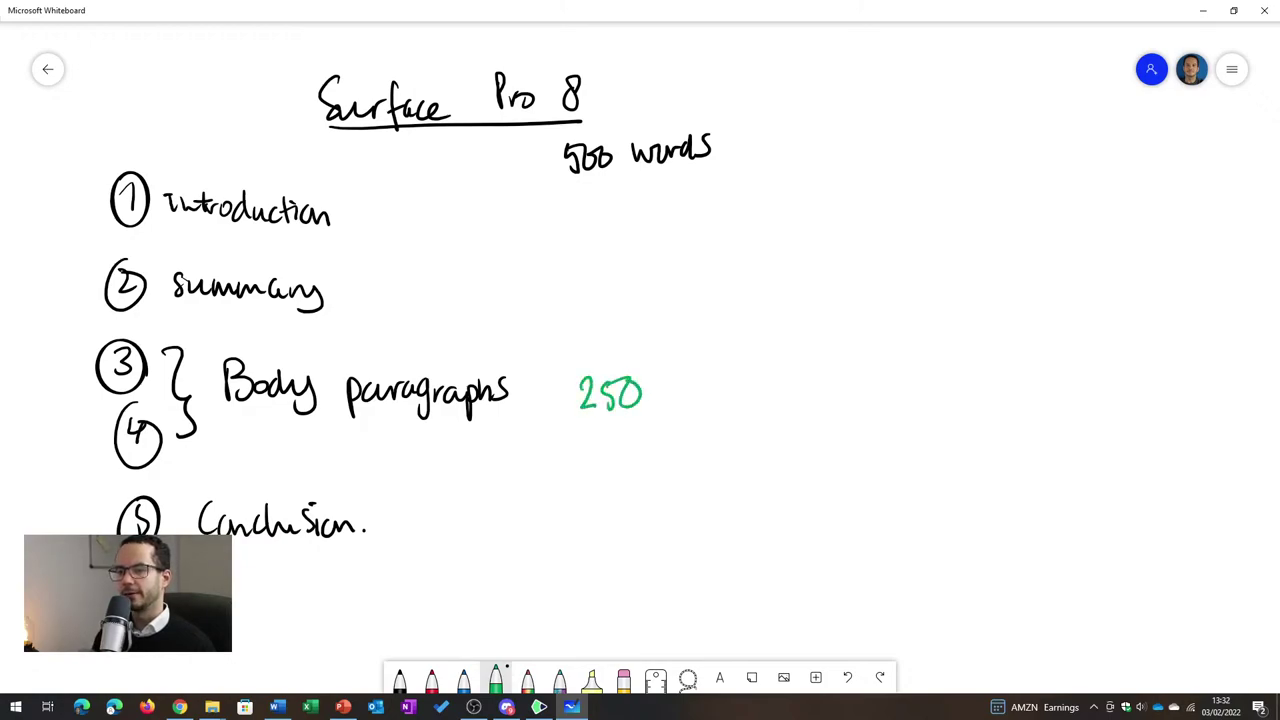
Step: Write green counts 50 beside Introduction, 50 beside Conclusion and 150 beside summary
mouse_move(556, 197)
mouse_down()
mouse_move(554, 228)
mouse_move(574, 198)
mouse_up()
drag(578, 203, 577, 205)
drag(594, 496, 592, 522)
drag(594, 494, 616, 496)
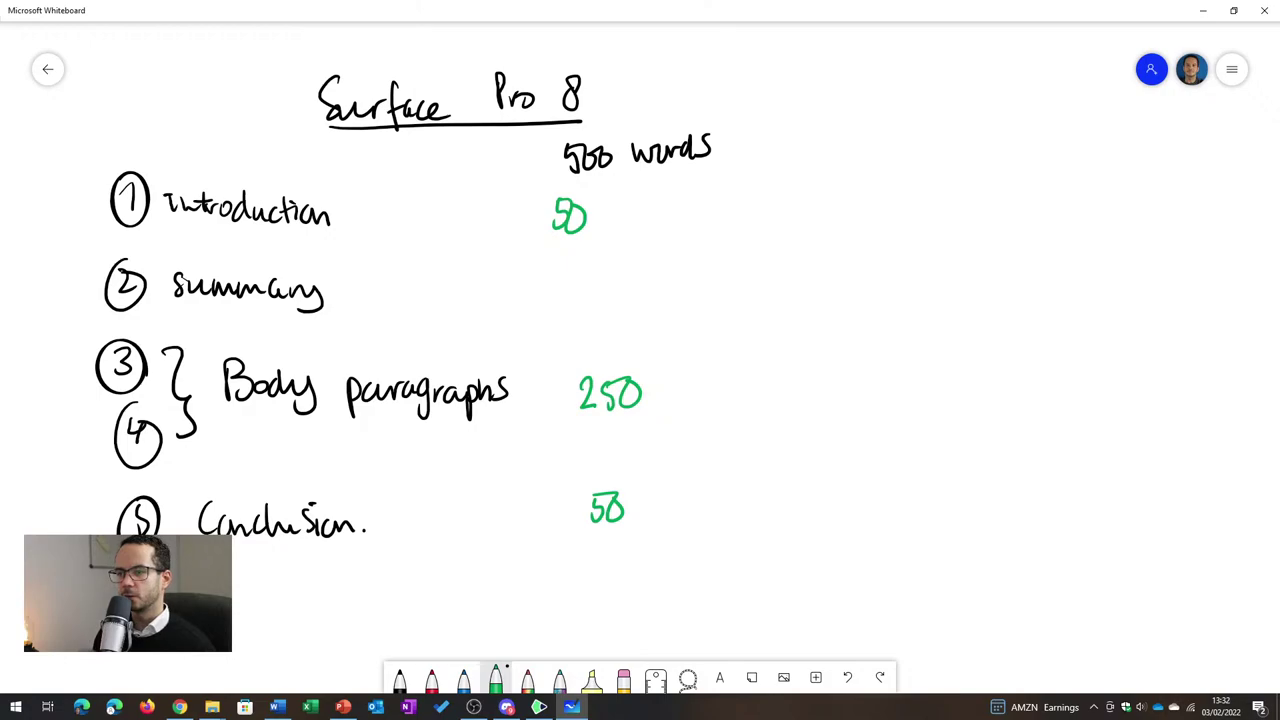
drag(580, 279, 579, 311)
drag(592, 283, 596, 308)
mouse_move(618, 280)
mouse_down()
mouse_move(610, 302)
mouse_move(620, 281)
mouse_up()
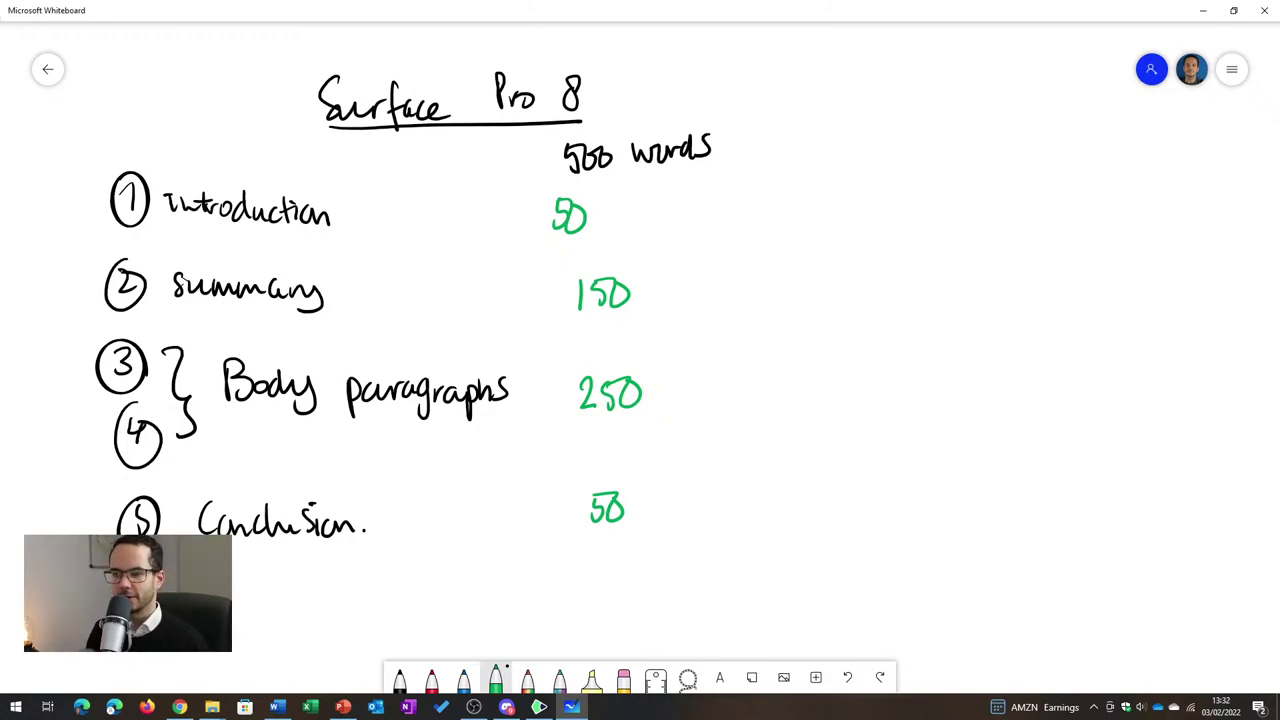
Step: Draw a plus sum line with the 500 words total below, then pan right
mouse_move(557, 561)
mouse_down()
mouse_move(680, 556)
mouse_move(685, 540)
mouse_move(675, 551)
mouse_up()
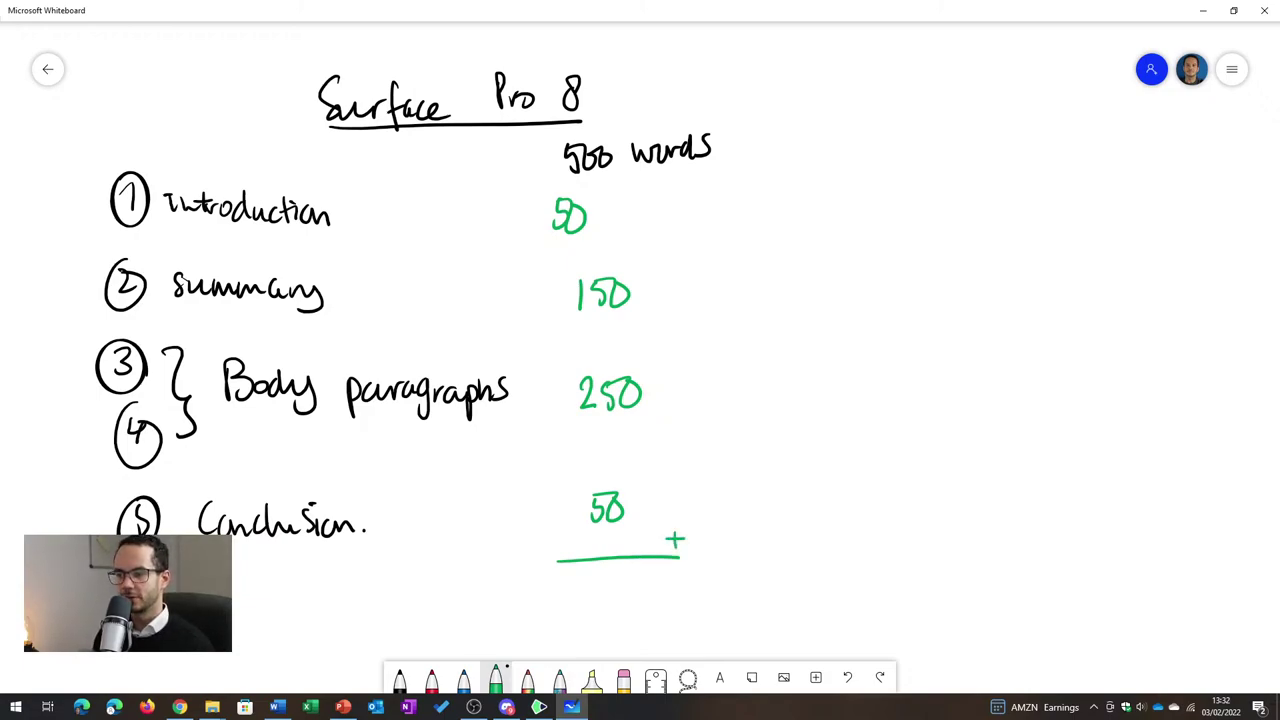
drag(587, 578, 588, 606)
drag(587, 578, 608, 581)
mouse_move(624, 580)
mouse_down()
mouse_move(697, 586)
mouse_move(710, 566)
mouse_move(712, 598)
mouse_up()
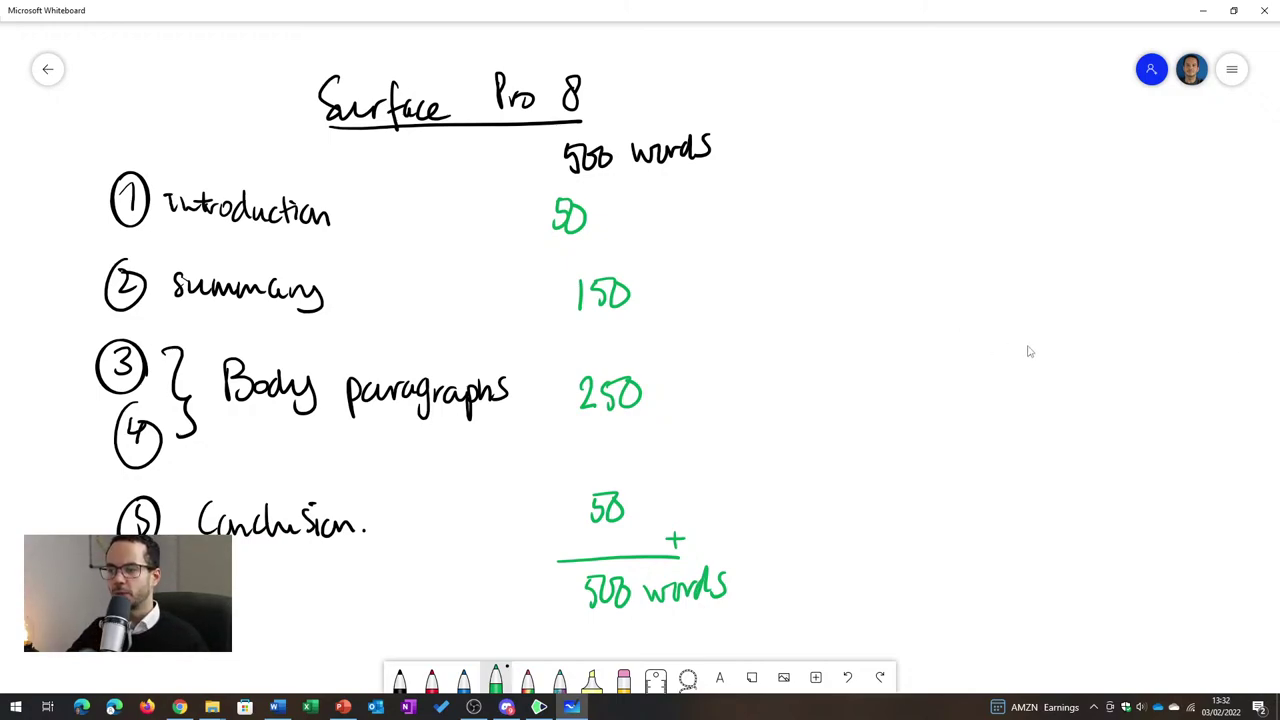
drag(1029, 351, 506, 354)
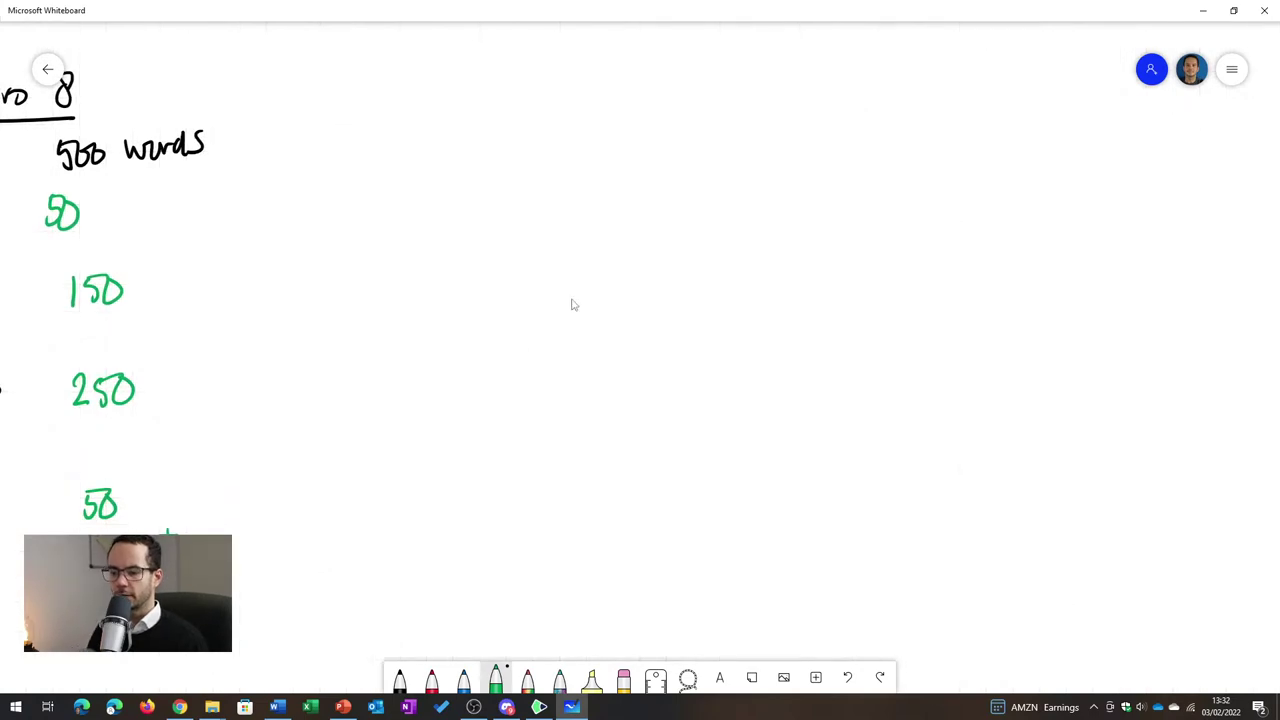
Step: Write and underline the heading 'good things' in blue ink
key(Tab)
key(Right)
key(Right)
key(Return)
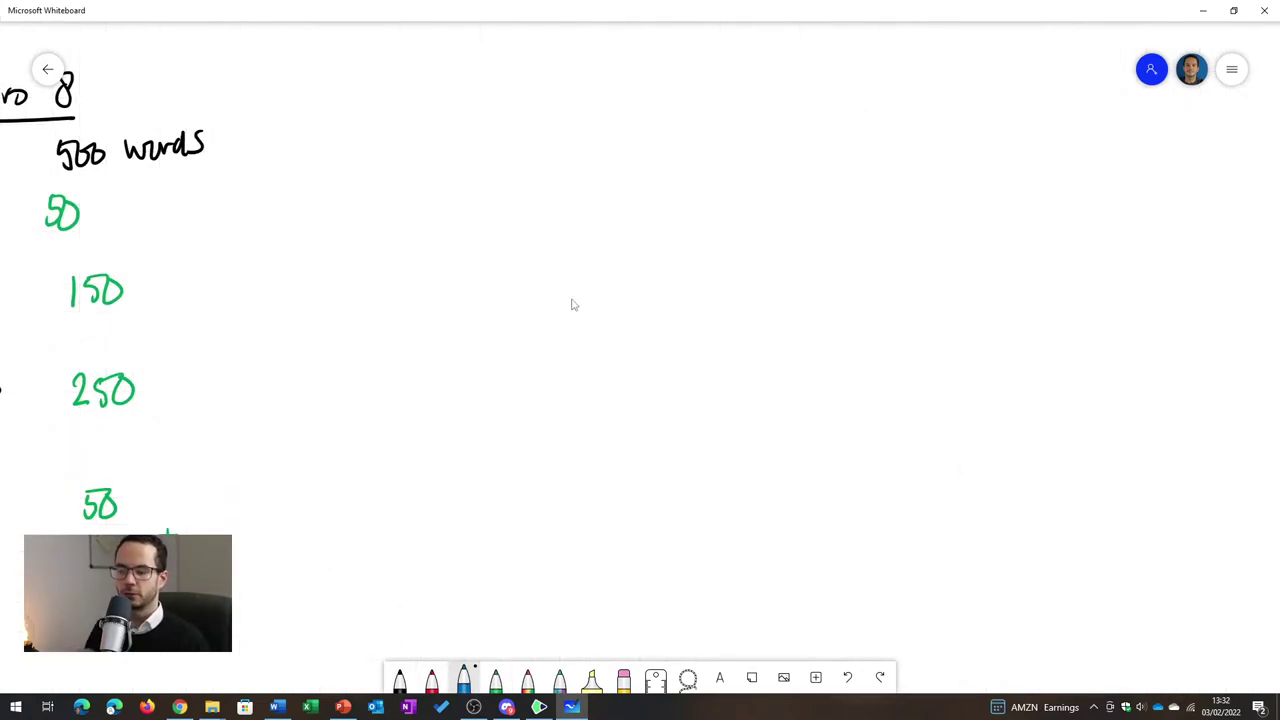
mouse_move(464, 144)
mouse_down()
mouse_move(454, 166)
mouse_move(498, 170)
mouse_move(514, 140)
mouse_move(568, 150)
mouse_up()
mouse_move(560, 138)
mouse_down()
mouse_move(562, 168)
mouse_move(628, 158)
mouse_move(618, 184)
mouse_up()
drag(644, 142, 630, 166)
drag(458, 186, 628, 178)
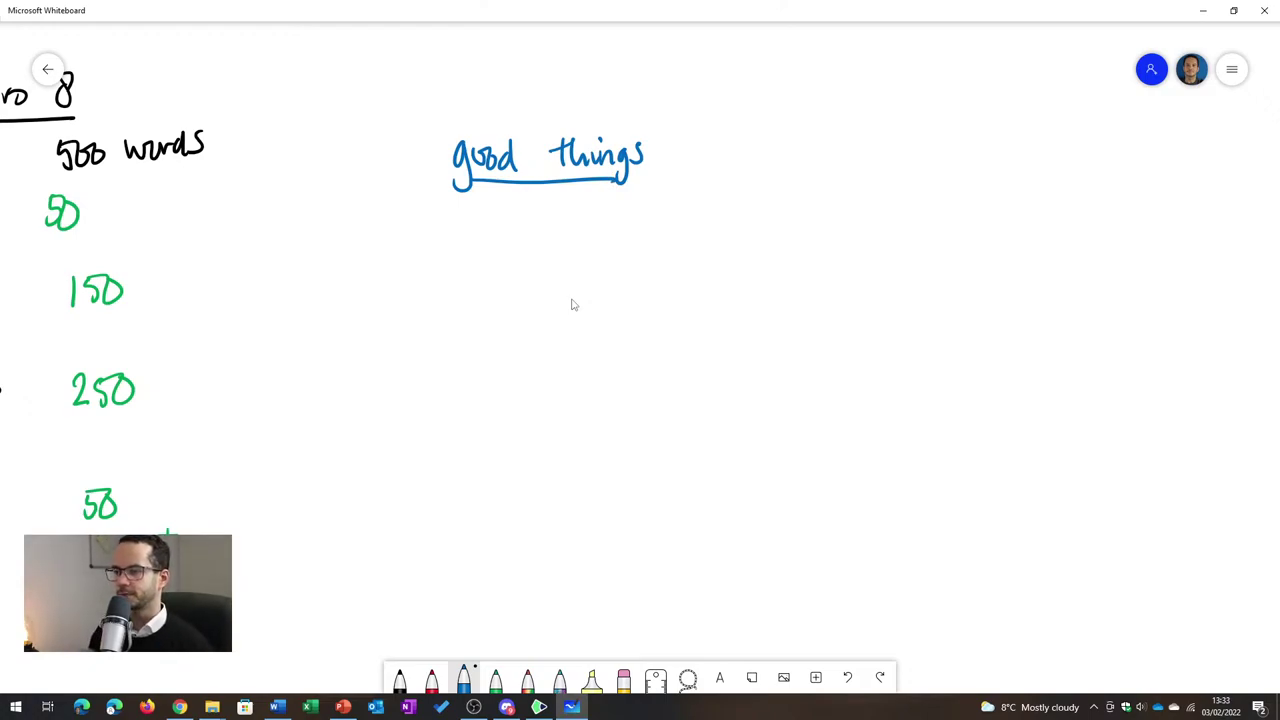
Step: Start the first bullet: 'a good update when compared'
drag(544, 228, 548, 233)
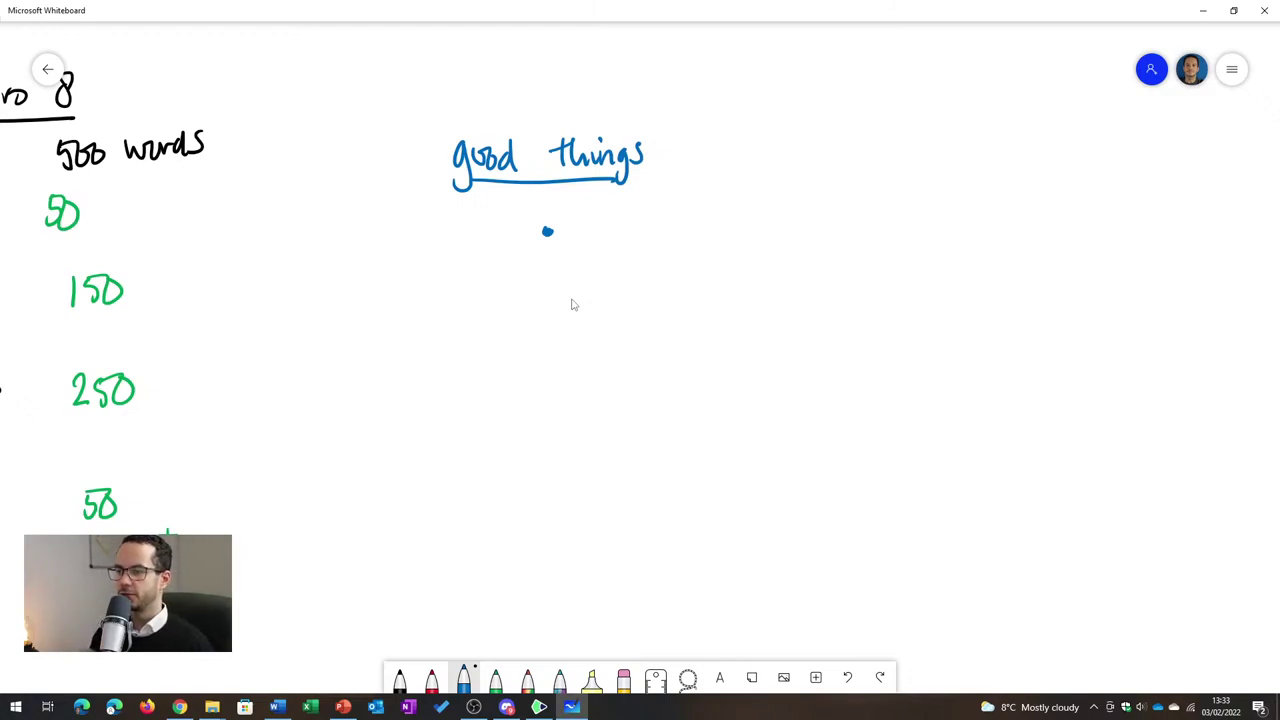
mouse_move(590, 224)
mouse_down()
mouse_move(606, 244)
mouse_move(698, 232)
mouse_move(698, 218)
mouse_move(748, 246)
mouse_move(754, 266)
mouse_up()
drag(776, 220, 768, 248)
drag(798, 232, 788, 246)
mouse_move(819, 240)
mouse_down()
mouse_move(837, 245)
mouse_move(820, 228)
mouse_move(815, 240)
mouse_move(880, 232)
mouse_up()
mouse_move(884, 218)
mouse_down()
mouse_move(900, 244)
mouse_move(990, 250)
mouse_move(1016, 266)
mouse_move(1032, 250)
mouse_move(1124, 250)
mouse_up()
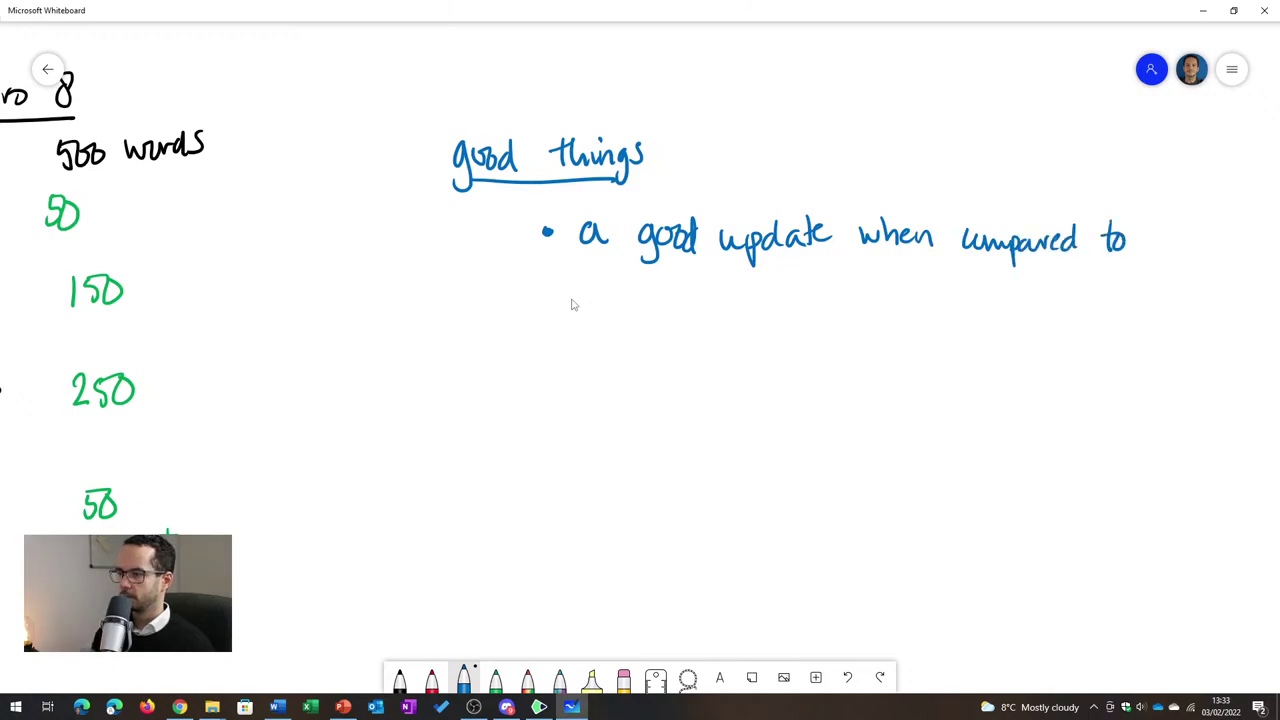
Step: Finish the first bullet with 'to Surface Pro 7'
mouse_move(582, 278)
mouse_down()
mouse_move(584, 304)
mouse_move(594, 285)
mouse_up()
mouse_move(592, 280)
mouse_down()
mouse_move(608, 306)
mouse_move(654, 304)
mouse_up()
mouse_move(664, 294)
mouse_down()
mouse_move(680, 306)
mouse_move(692, 296)
mouse_up()
drag(708, 274, 700, 312)
drag(718, 290, 714, 302)
mouse_move(726, 298)
mouse_down()
mouse_move(742, 292)
mouse_move(760, 310)
mouse_move(762, 298)
mouse_up()
mouse_move(774, 306)
mouse_down()
mouse_move(780, 292)
mouse_move(828, 316)
mouse_up()
drag(816, 296, 842, 294)
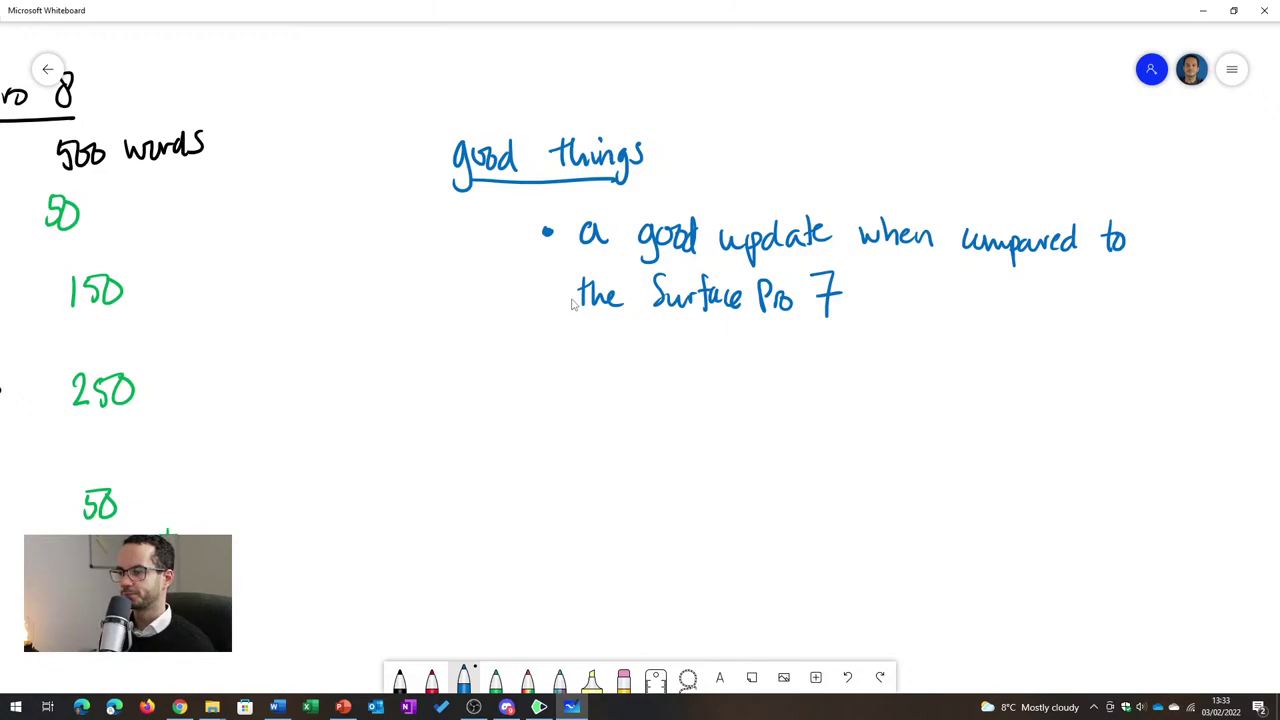
Step: Add a second bullet, erase the stray blue dot, and lengthen the sub-point dash
drag(545, 392, 540, 398)
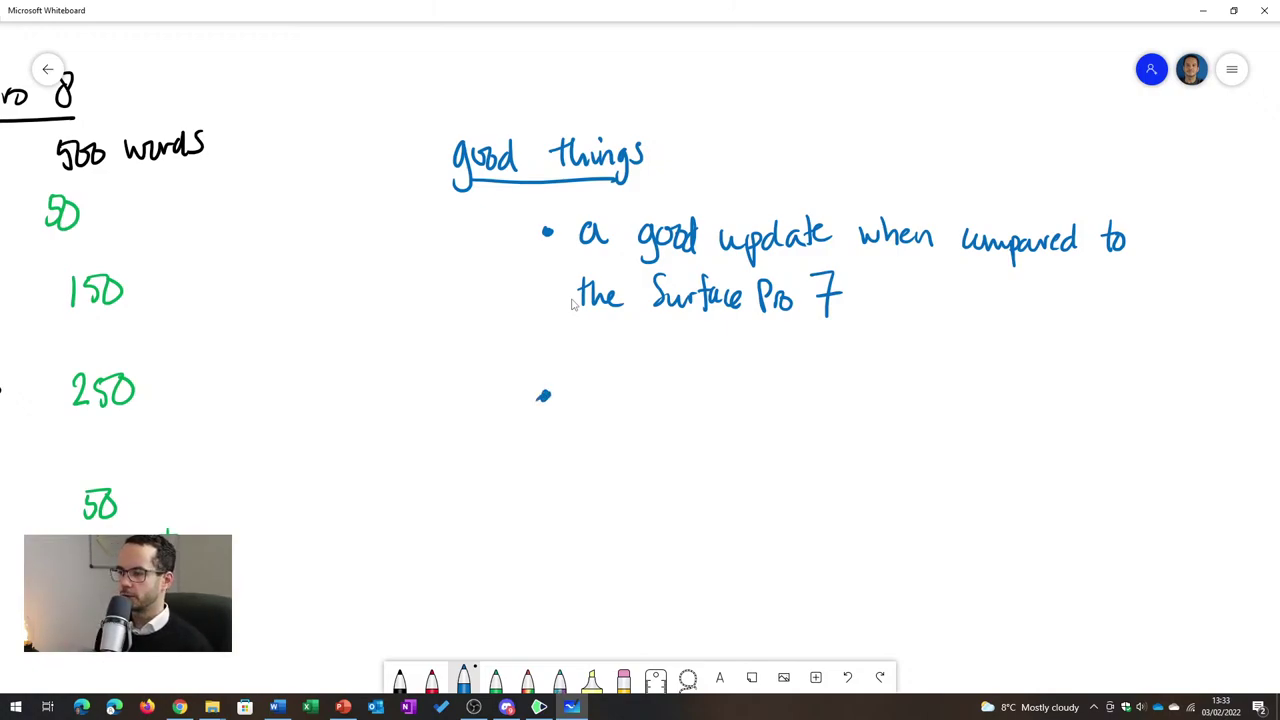
drag(574, 392, 543, 395)
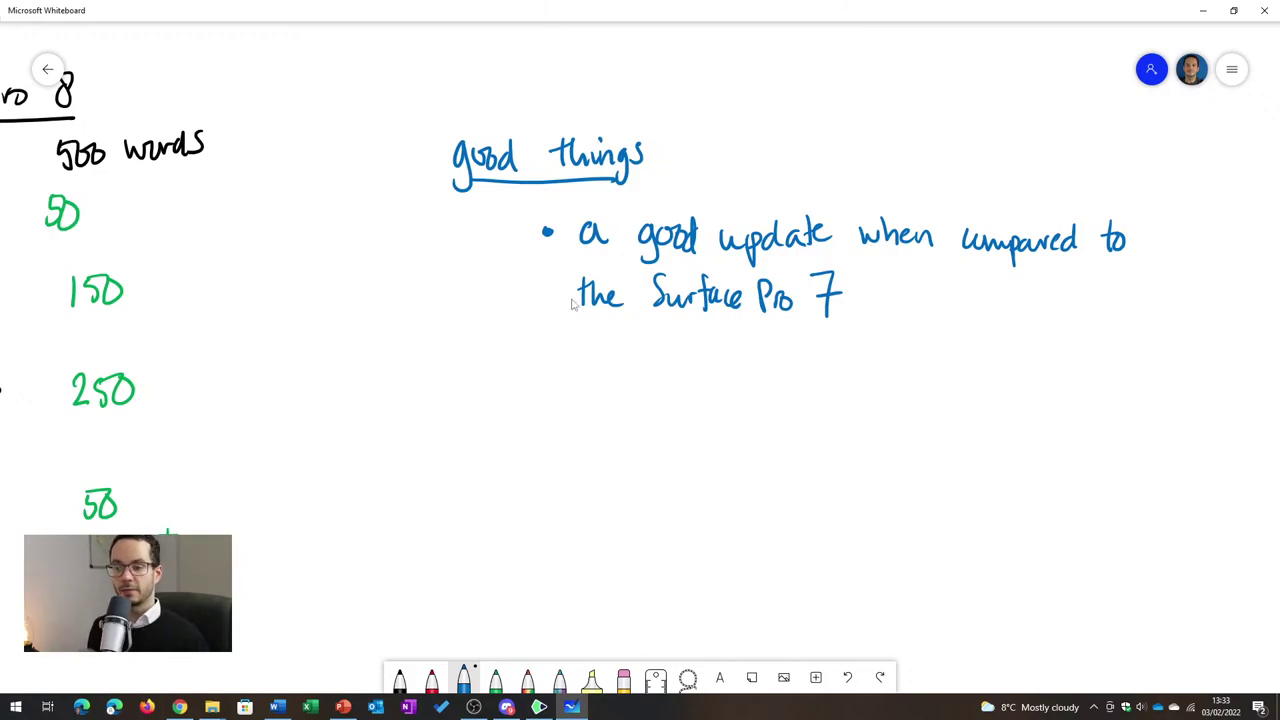
drag(632, 357, 938, 367)
Step: Finish '120 hz' and write the blue sub-point '- Smaller bezels' below it
drag(944, 348, 971, 369)
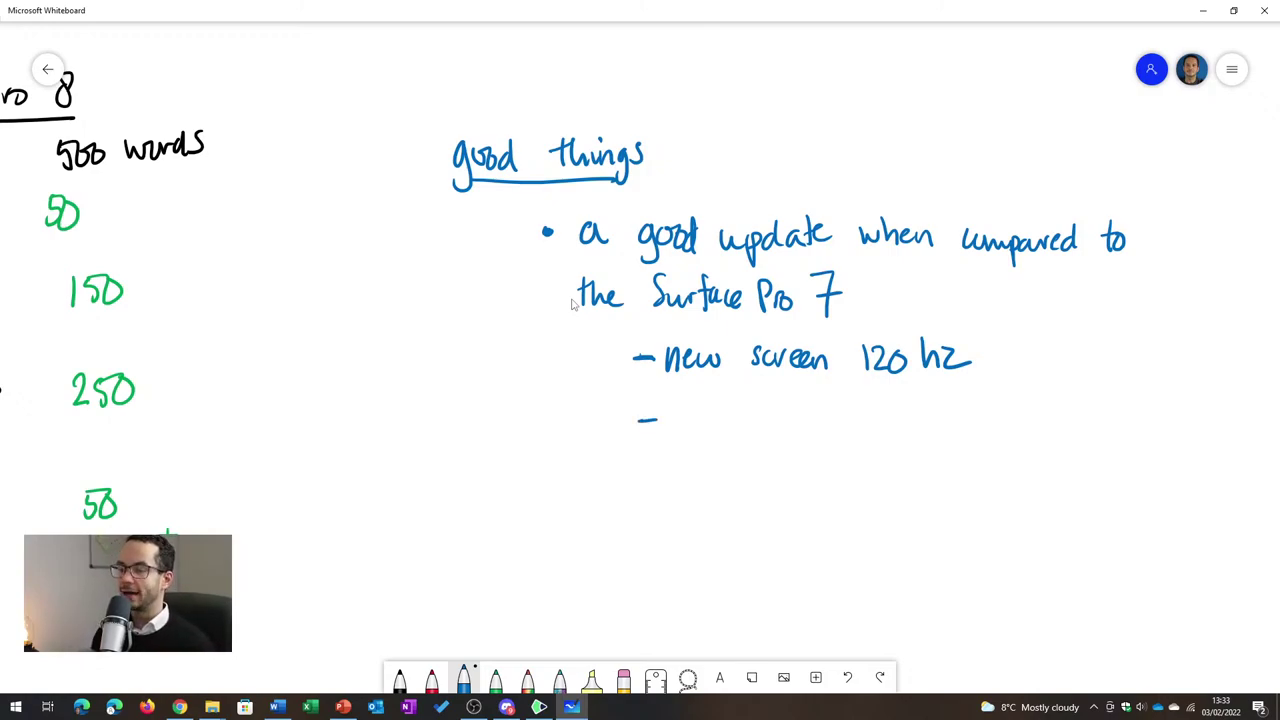
mouse_move(682, 404)
mouse_down()
mouse_move(672, 426)
mouse_move(741, 428)
mouse_up()
drag(746, 404, 747, 428)
drag(750, 416, 862, 428)
drag(866, 404, 868, 430)
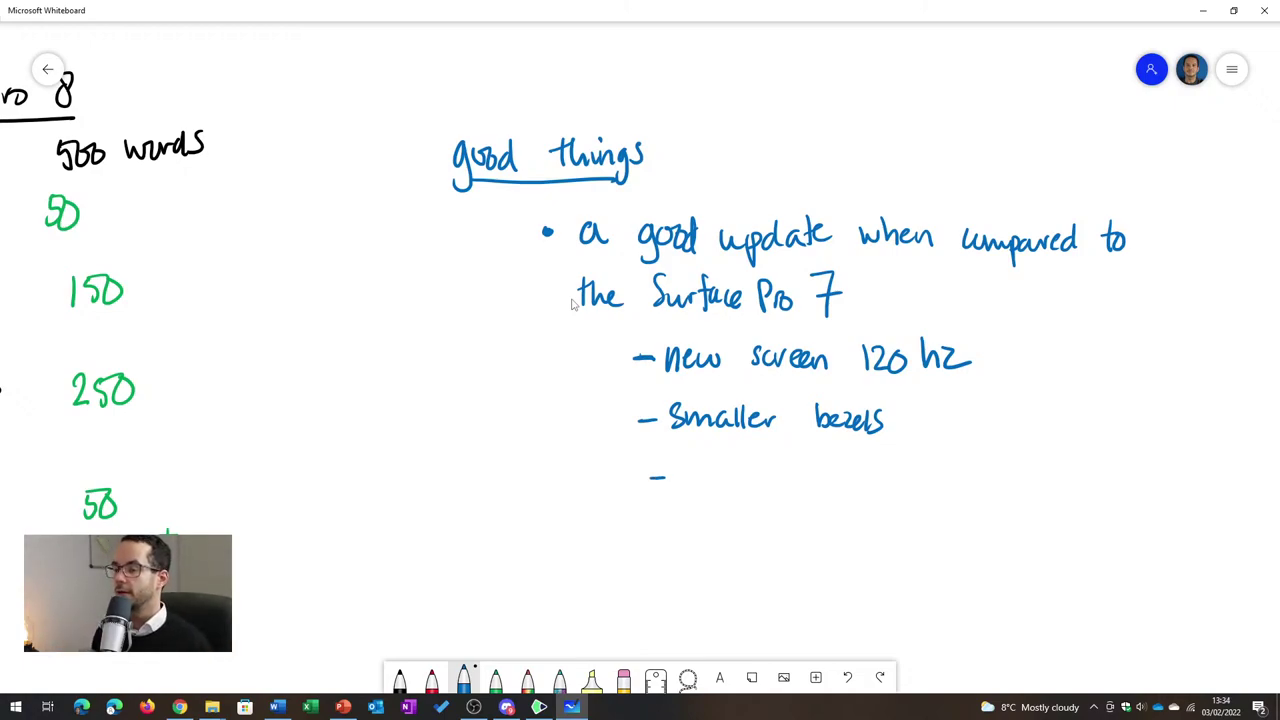
Step: Write the next sub-point '- faster 11th generation intel core' in blue
mouse_move(698, 448)
mouse_down()
mouse_move(684, 452)
mouse_move(682, 498)
mouse_up()
drag(700, 476, 698, 488)
mouse_move(726, 462)
mouse_down()
mouse_move(740, 482)
mouse_move(788, 490)
mouse_up()
mouse_move(801, 466)
mouse_down()
mouse_move(800, 486)
mouse_move(811, 476)
mouse_up()
drag(805, 466, 818, 465)
drag(820, 460, 854, 508)
drag(870, 474, 880, 484)
drag(888, 472, 910, 480)
mouse_move(912, 480)
mouse_down()
mouse_move(924, 470)
mouse_move(932, 482)
mouse_up()
drag(935, 460, 944, 486)
drag(948, 478, 1006, 480)
drag(1012, 460, 1012, 482)
drag(1006, 468, 1026, 476)
mouse_move(1027, 476)
mouse_down()
mouse_move(1032, 454)
mouse_move(1058, 480)
mouse_up()
drag(1074, 466, 1094, 468)
drag(1092, 474, 1104, 478)
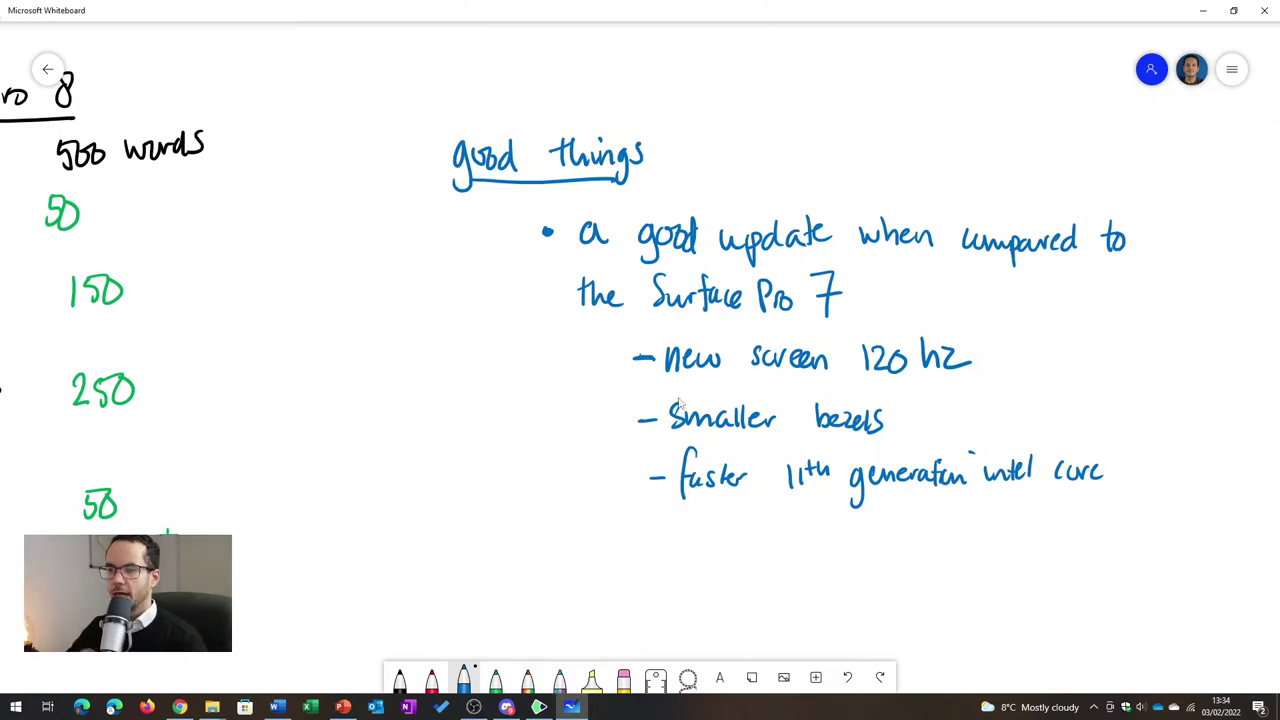
scroll(680, 404, down, 2)
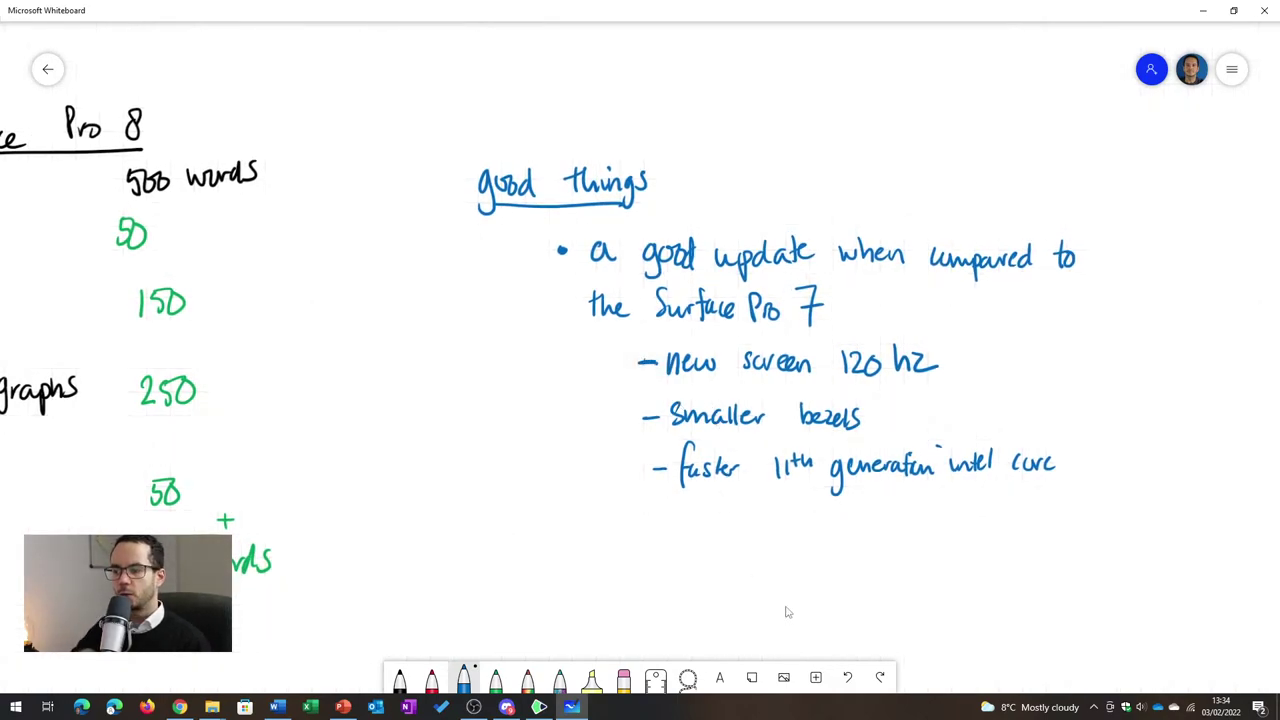
drag(786, 609, 770, 488)
scroll(800, 530, up, 2)
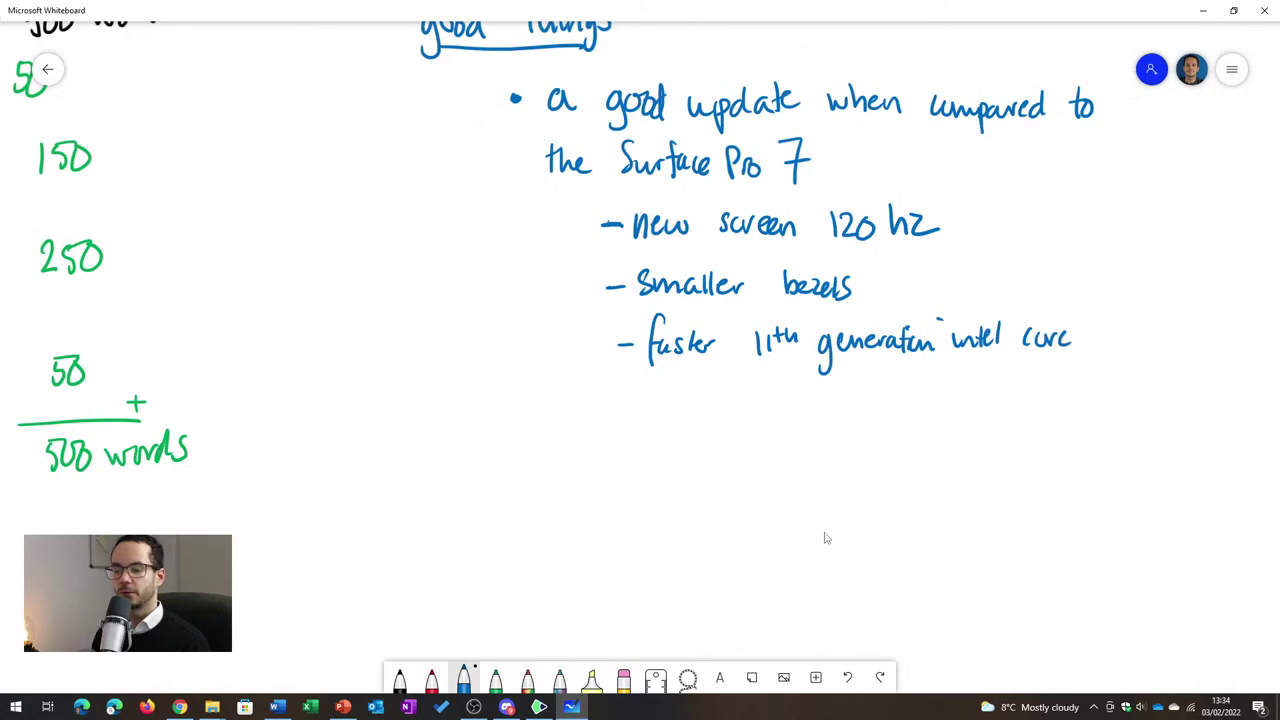
Step: Write and underline a red 'bad things' heading with the point 'the screen could be brighter (500 nits)'
mouse_move(460, 425)
mouse_down()
mouse_move(458, 458)
mouse_move(482, 458)
mouse_move(498, 434)
mouse_move(520, 461)
mouse_move(566, 458)
mouse_move(572, 484)
mouse_move(582, 462)
mouse_up()
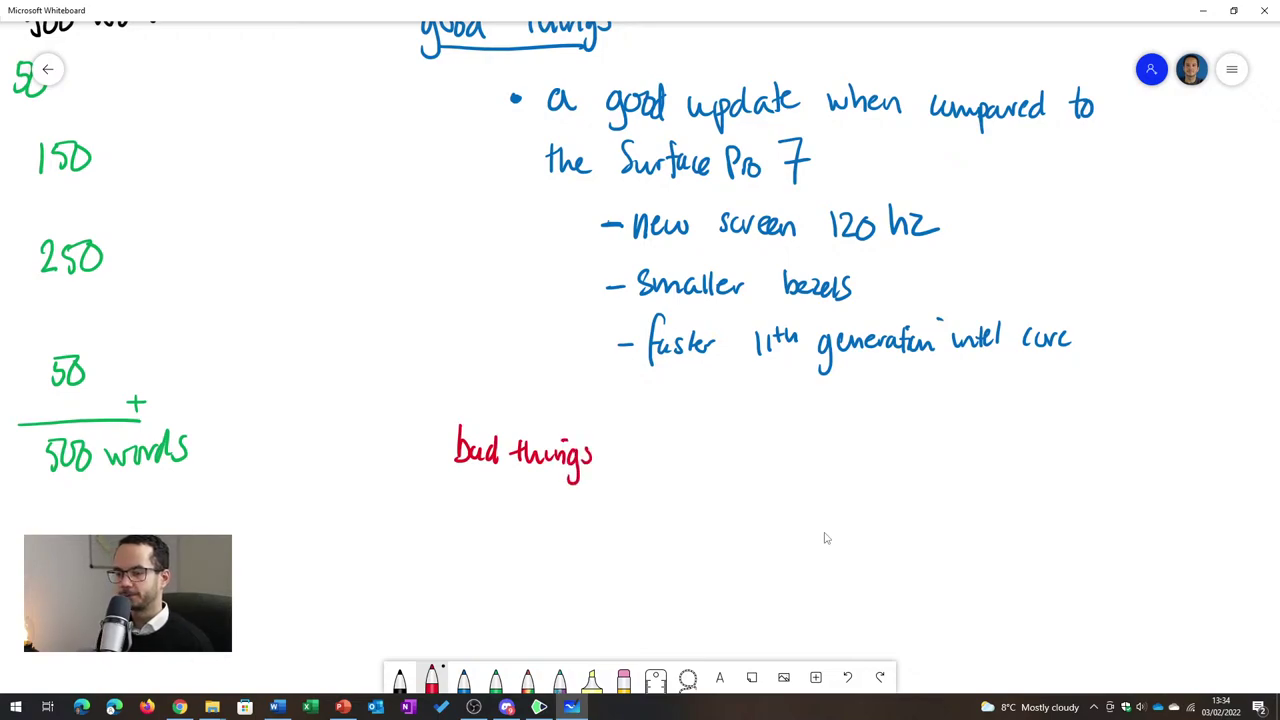
drag(456, 481, 584, 482)
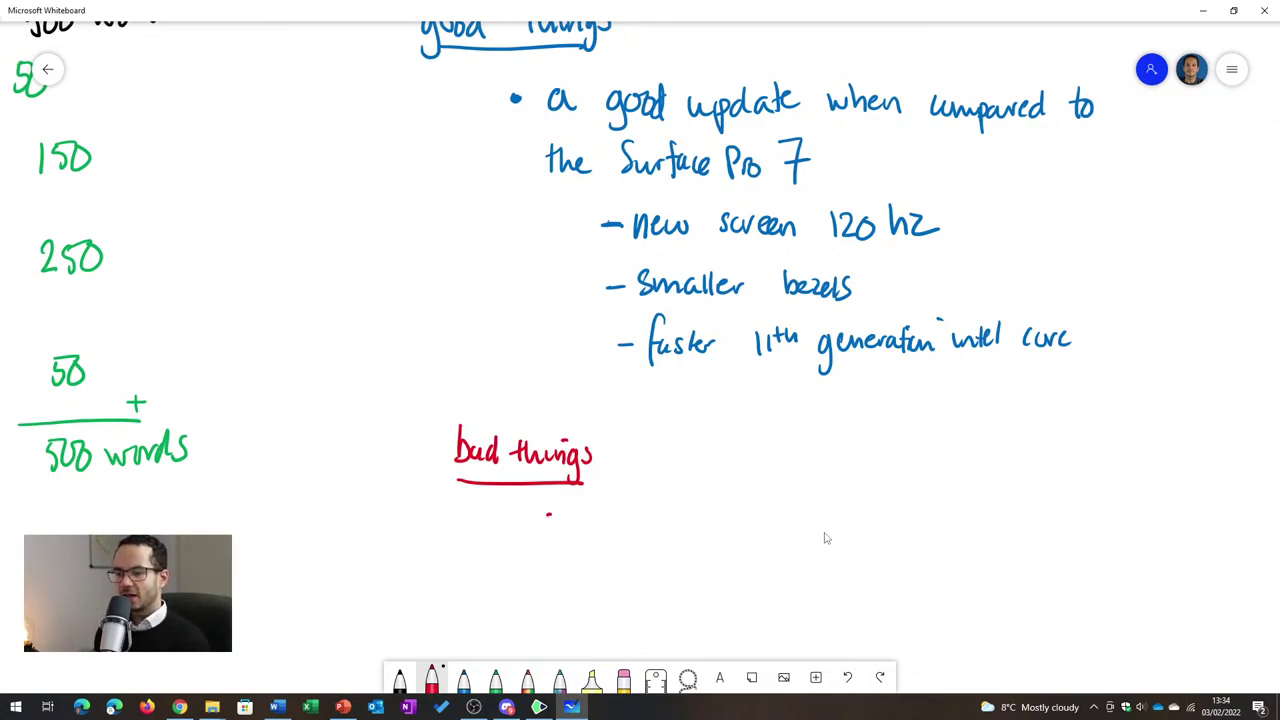
drag(547, 514, 549, 514)
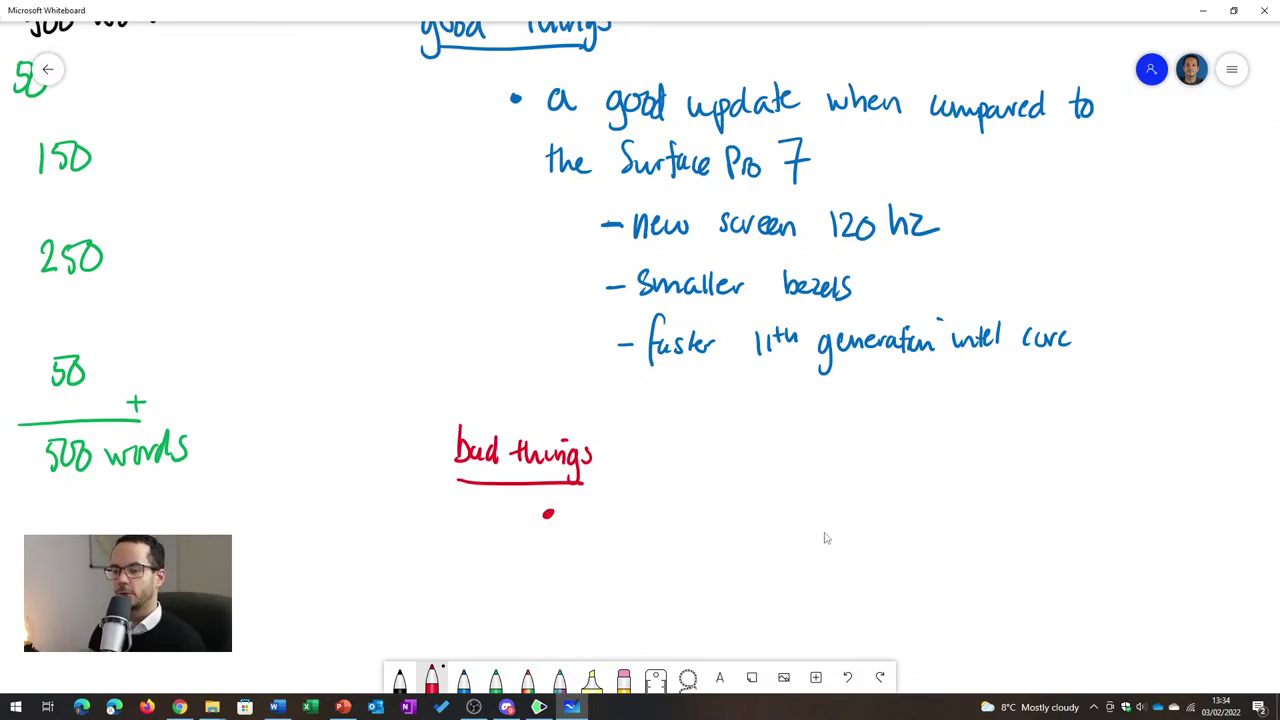
mouse_move(580, 503)
mouse_down()
mouse_move(584, 521)
mouse_move(637, 528)
mouse_move(756, 524)
mouse_up()
mouse_move(768, 512)
mouse_down()
mouse_move(796, 524)
mouse_move(922, 516)
mouse_move(946, 534)
mouse_move(1004, 506)
mouse_move(1030, 520)
mouse_move(1078, 514)
mouse_up()
drag(1086, 500, 1108, 516)
drag(1112, 496, 1124, 512)
mouse_move(1124, 500)
mouse_down()
mouse_move(1146, 524)
mouse_move(1120, 522)
mouse_up()
drag(1092, 538, 1114, 531)
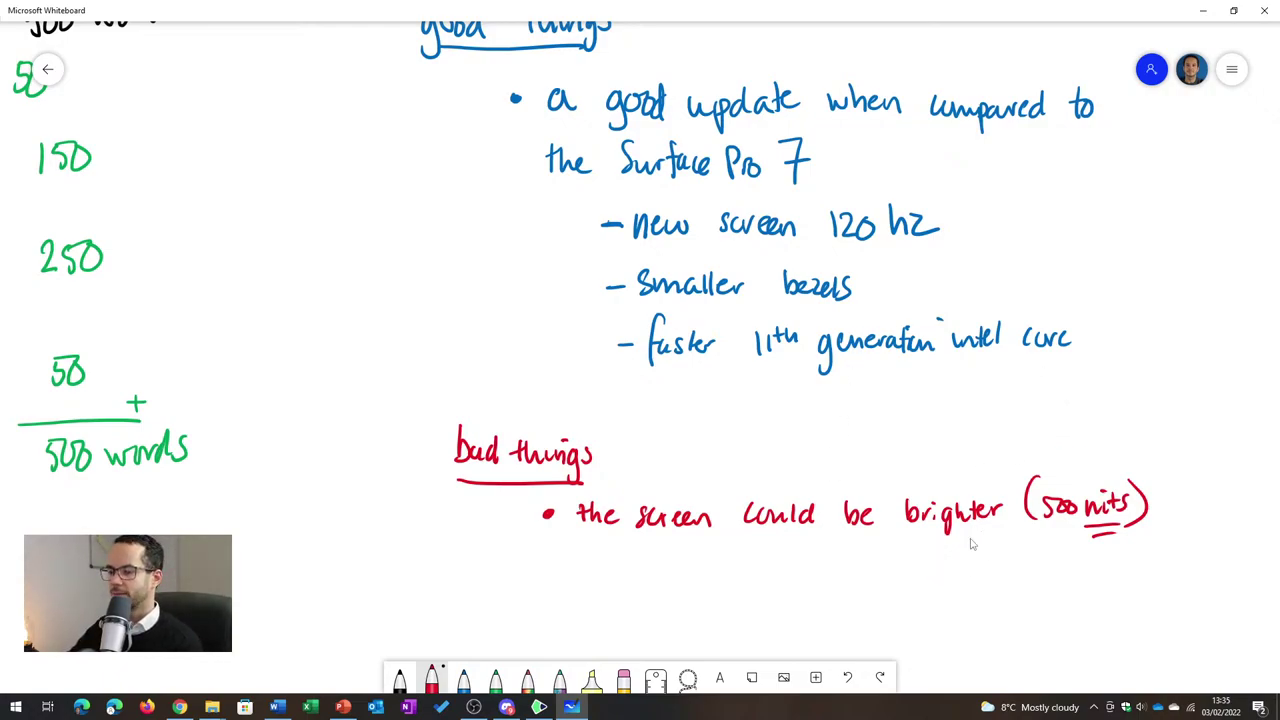
Step: Add the second red point 'heavier than the previous generation.'
scroll(970, 544, down, 3)
scroll(970, 544, right, 1)
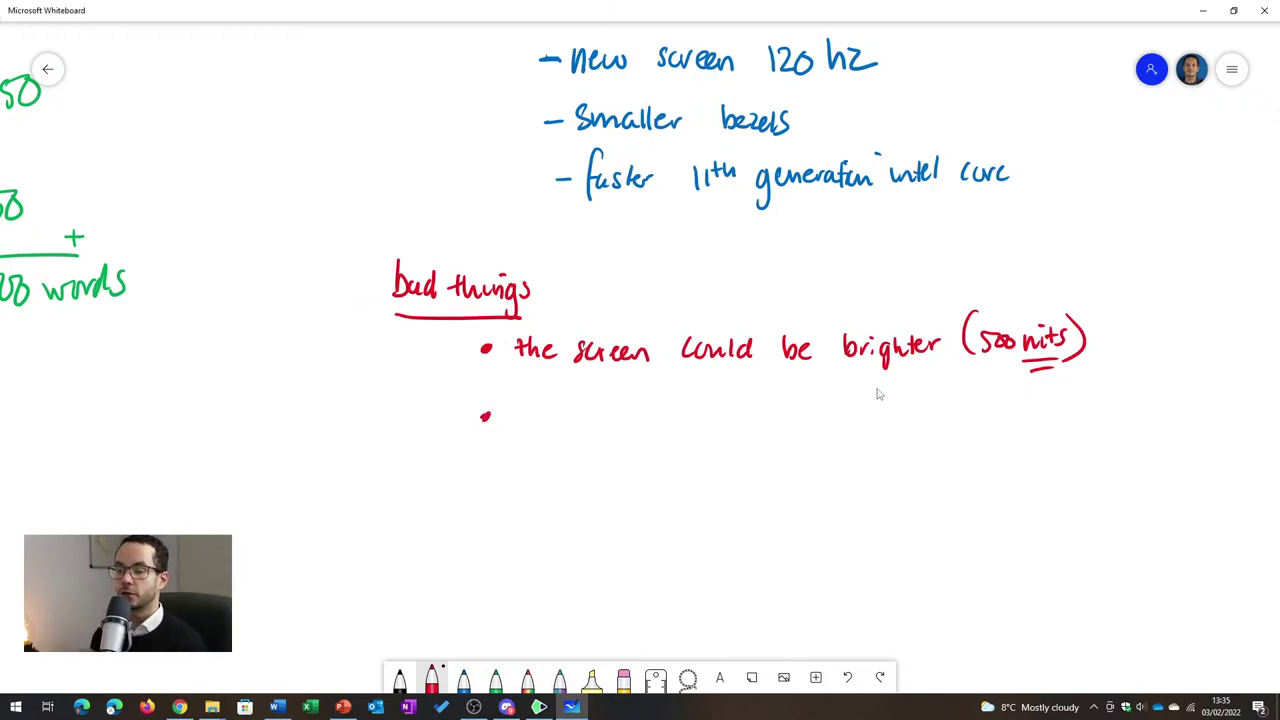
mouse_move(517, 404)
mouse_down()
mouse_move(544, 428)
mouse_move(782, 432)
mouse_move(816, 448)
mouse_up()
mouse_move(816, 422)
mouse_down()
mouse_move(948, 430)
mouse_move(944, 460)
mouse_up()
drag(964, 428, 988, 432)
drag(990, 426, 1016, 428)
drag(1030, 418, 1042, 430)
drag(1036, 418, 1078, 426)
click(1085, 423)
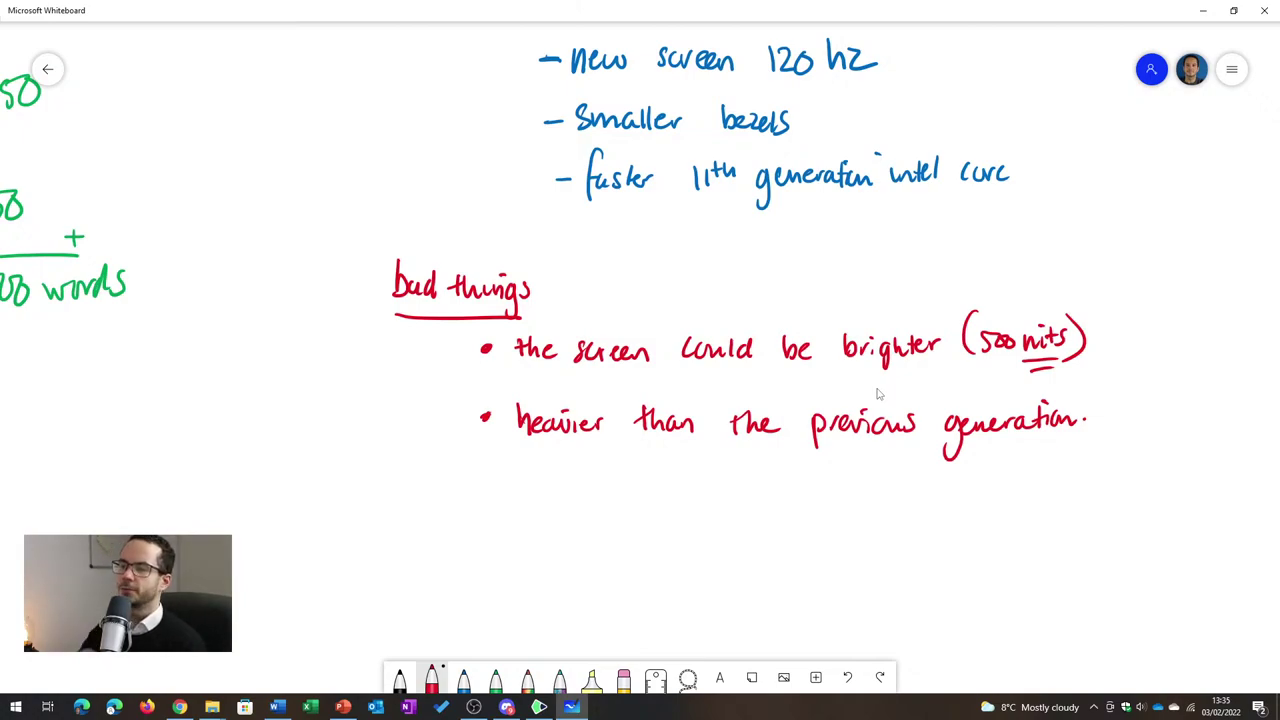
Step: Restore the Whiteboard window and maximize it to fill the screen again
click(1233, 10)
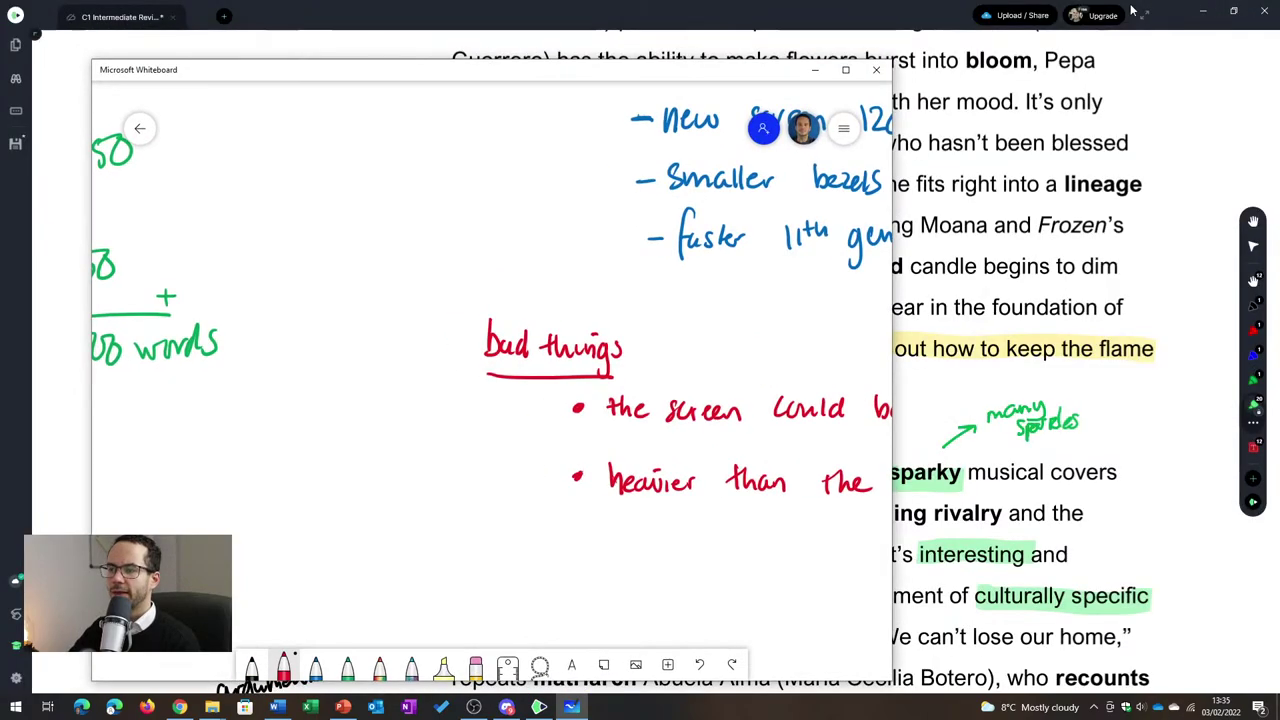
click(1233, 10)
click(1240, 10)
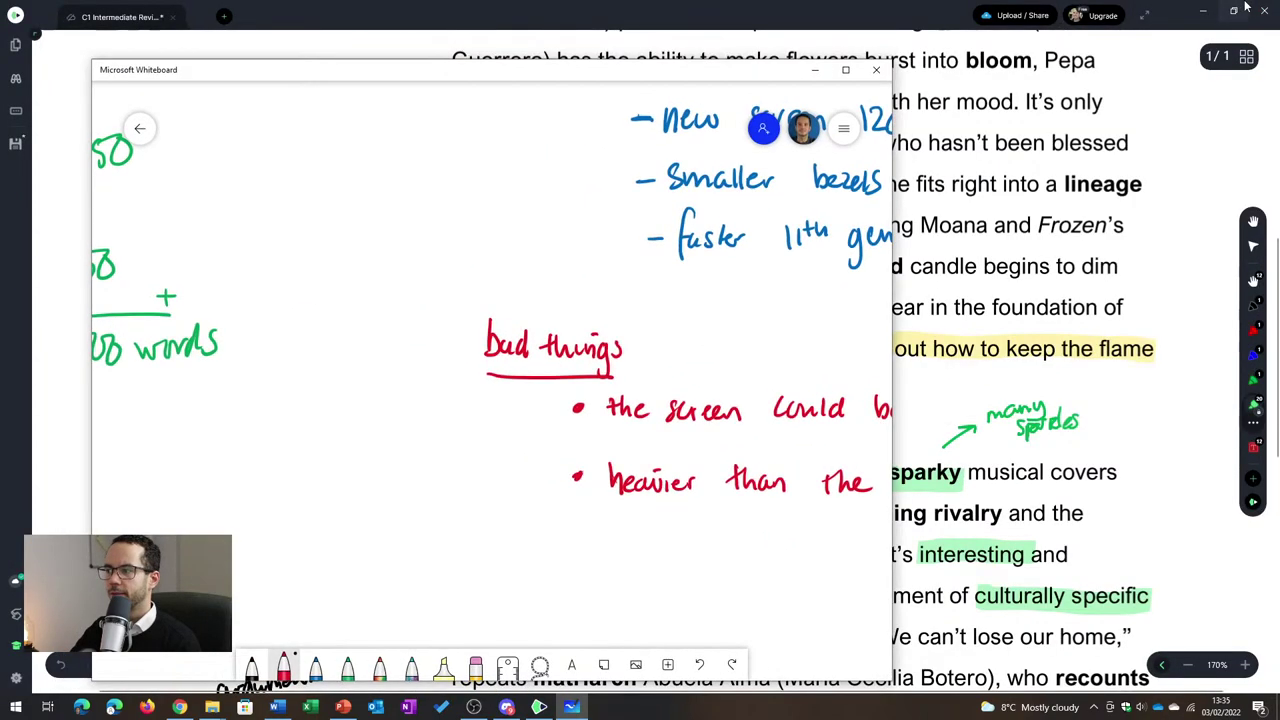
click(845, 70)
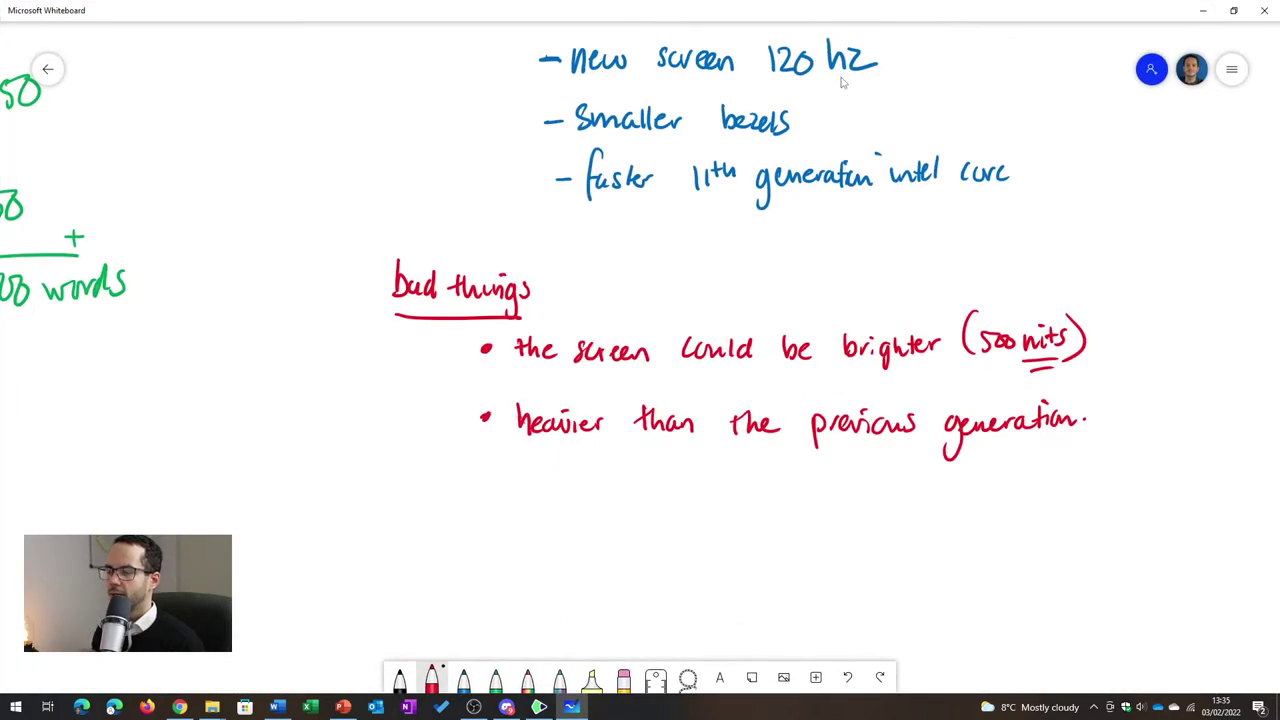
Step: Zoom out to view the whole board, then pan down and zoom back in
scroll(843, 83, down, 2)
scroll(750, 300, up, 5)
scroll(650, 465, up, 2)
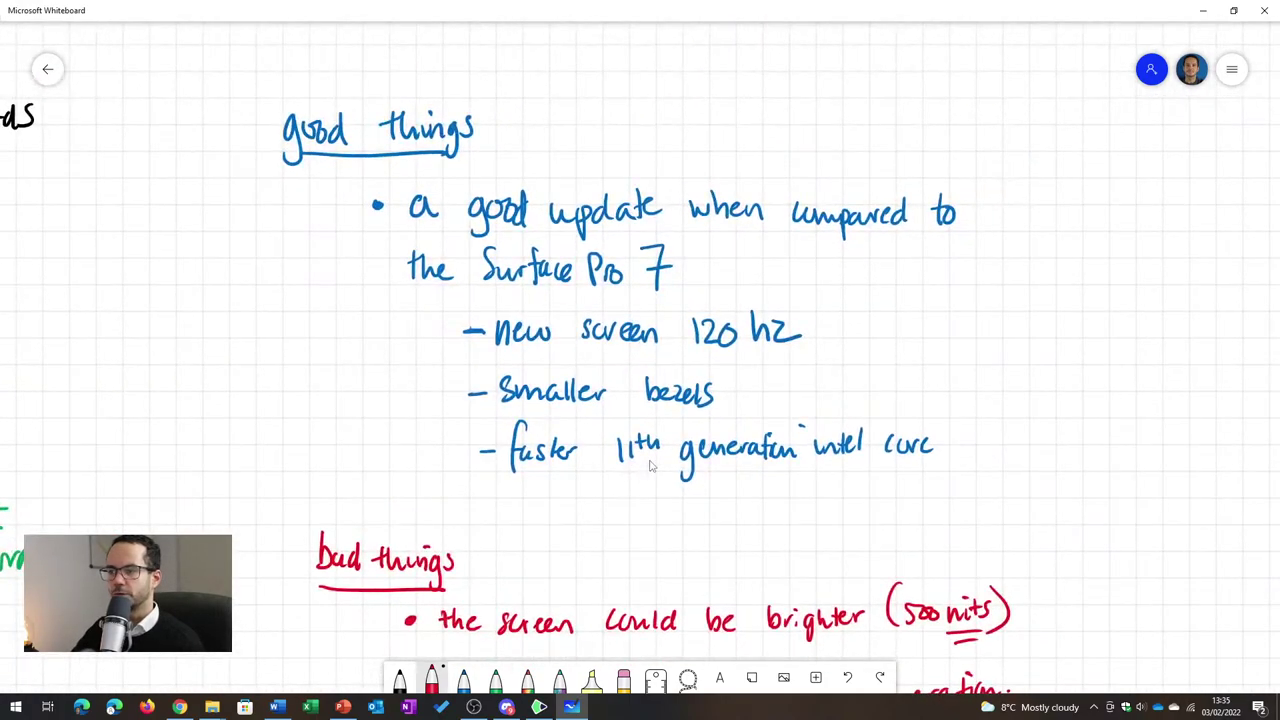
scroll(650, 465, down, 5)
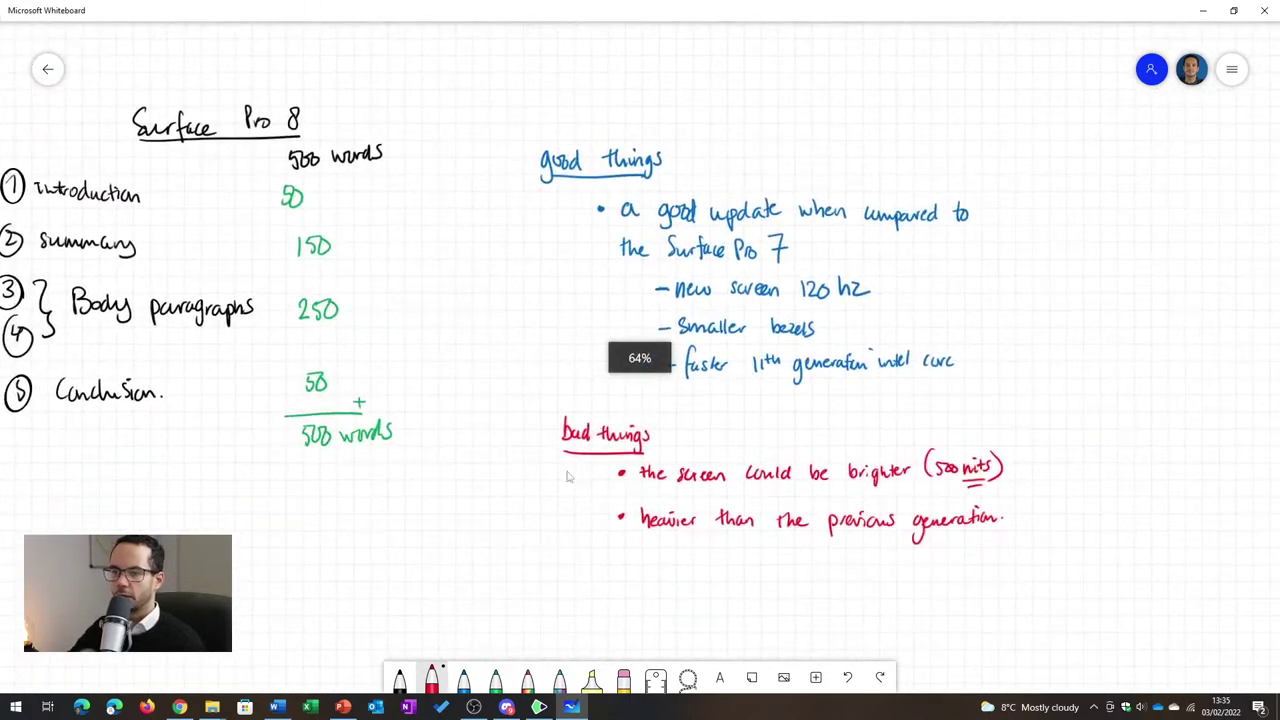
scroll(600, 543, down, 3)
scroll(686, 411, left, 3)
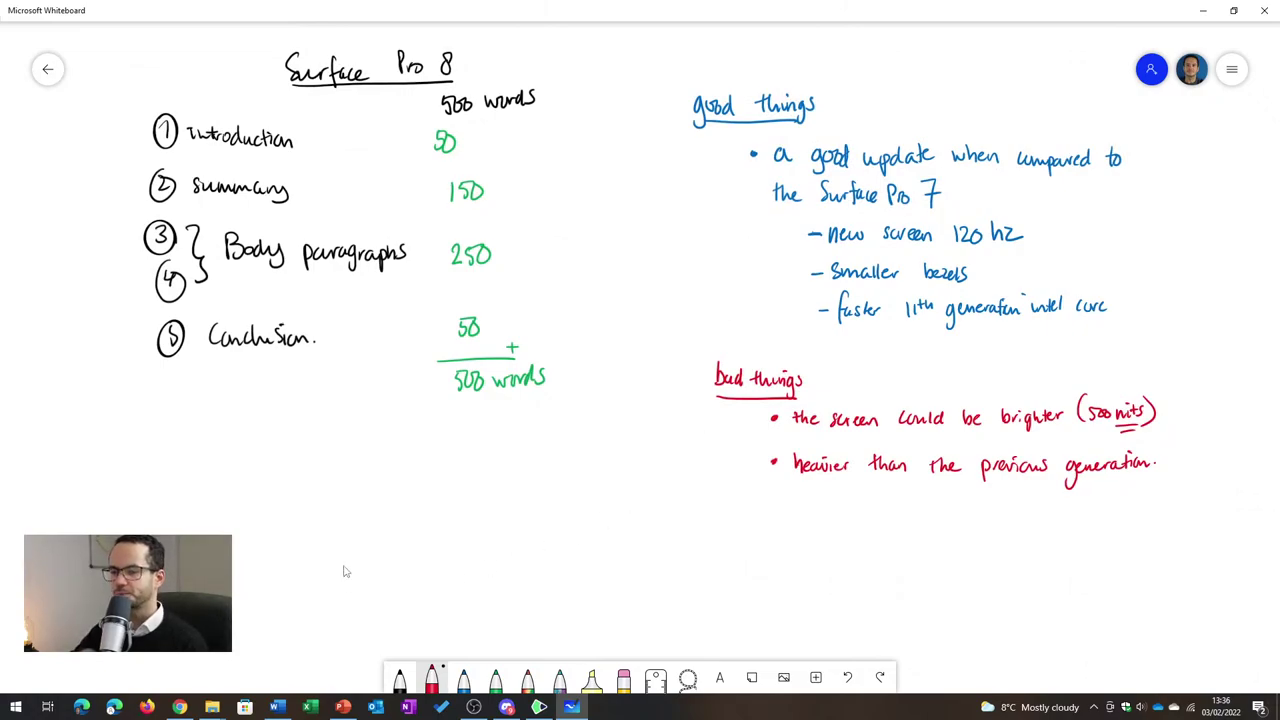
scroll(414, 534, up, 3)
scroll(477, 449, down, 5)
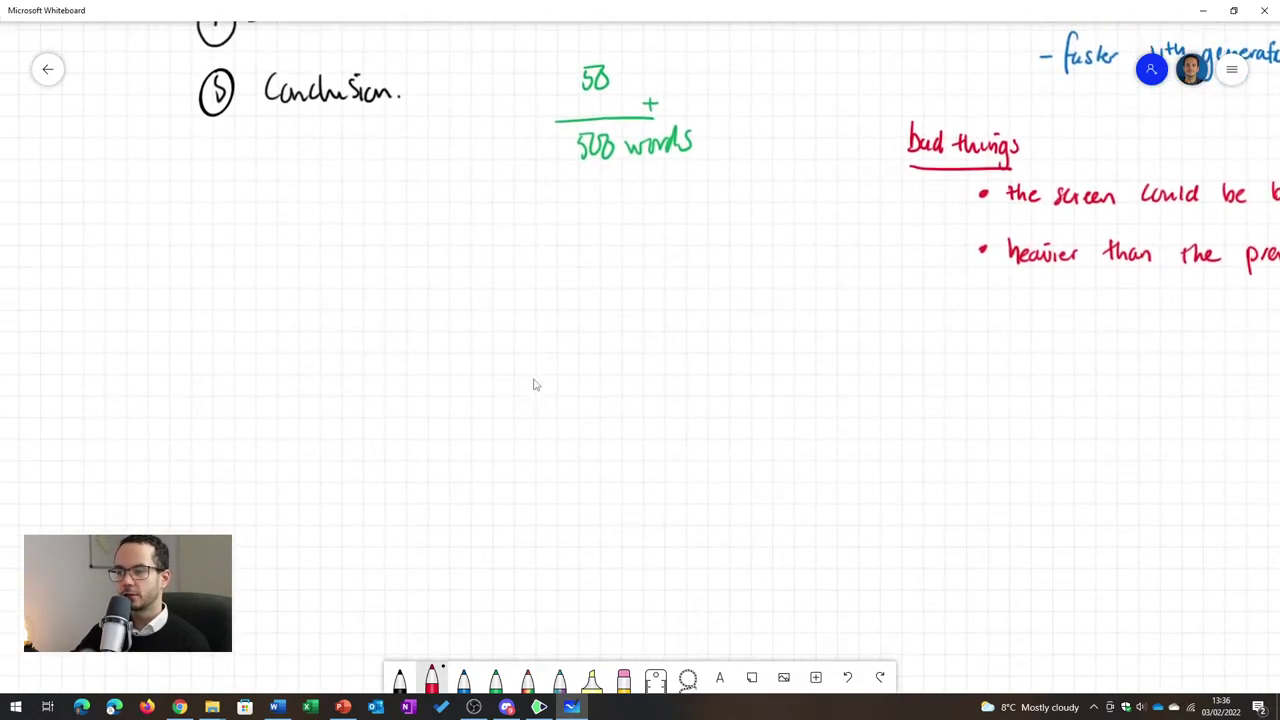
Step: Switch to the black pen and write the heading 'Txxx C Structure'
scroll(313, 390, up, 2)
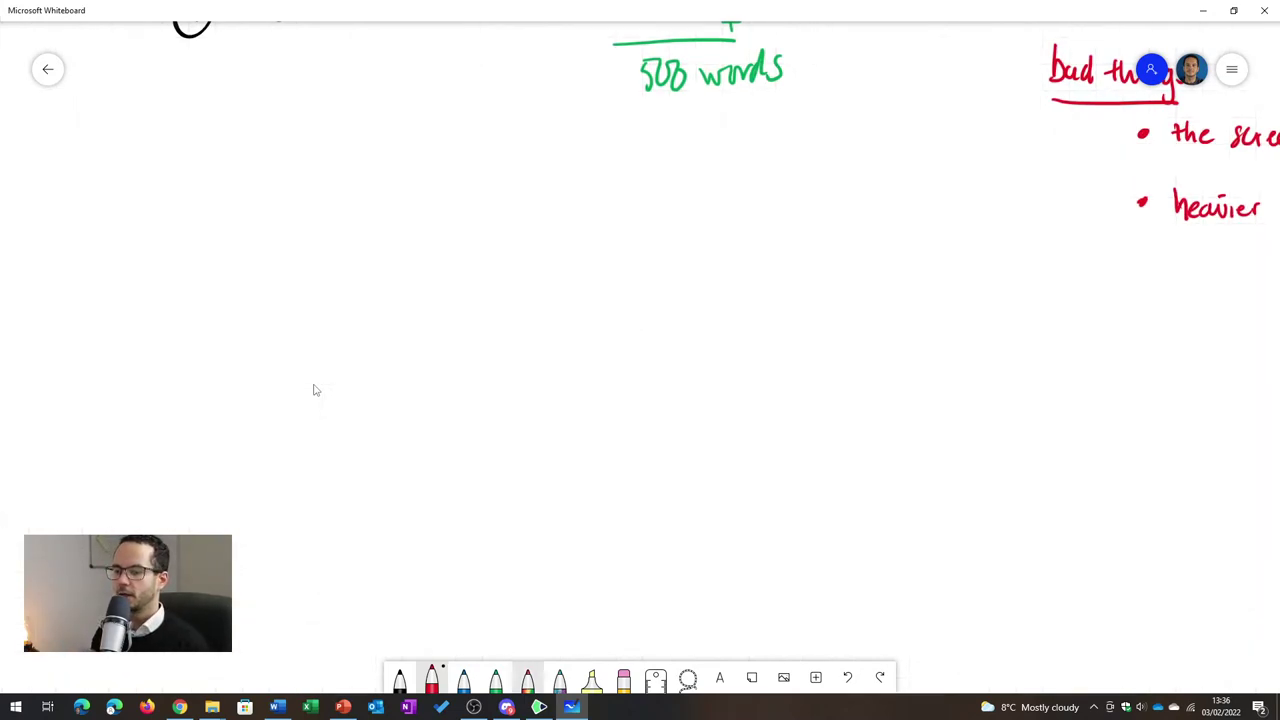
click(399, 679)
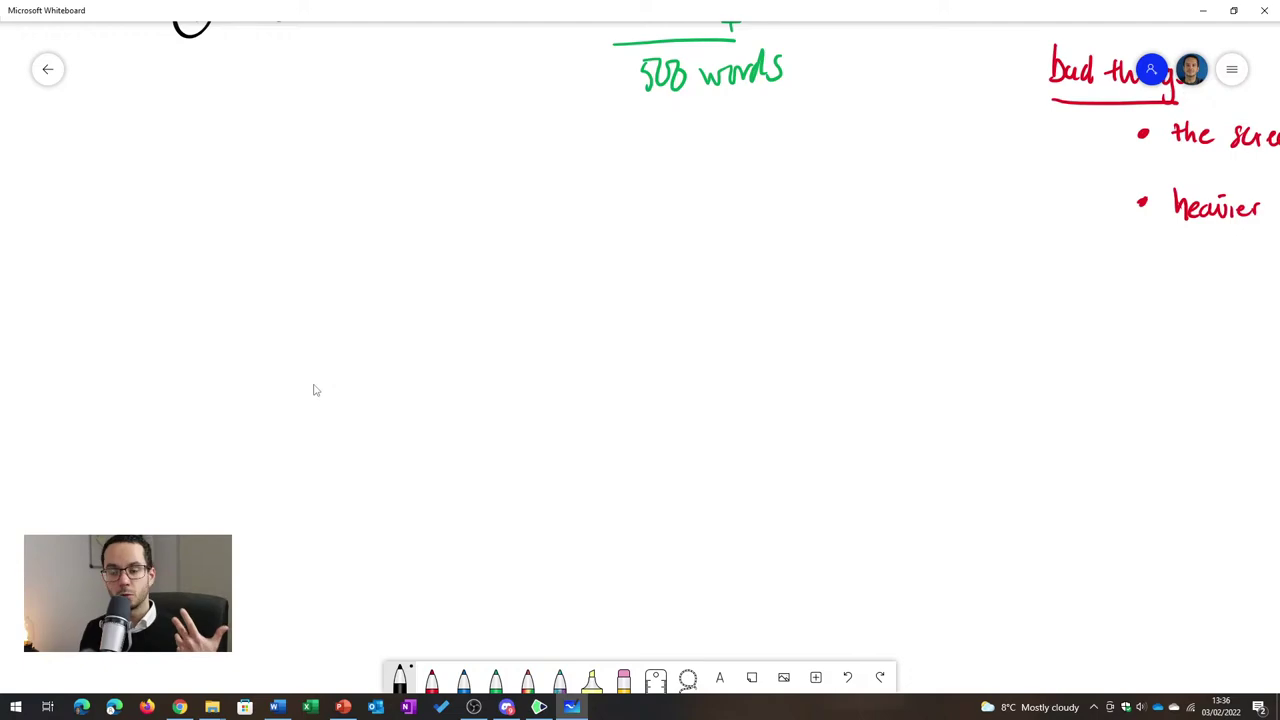
mouse_move(110, 193)
mouse_down()
mouse_move(112, 230)
mouse_move(122, 194)
mouse_move(152, 234)
mouse_up()
mouse_move(152, 210)
mouse_down()
mouse_move(134, 238)
mouse_move(212, 228)
mouse_up()
mouse_move(211, 207)
mouse_down()
mouse_move(195, 230)
mouse_move(262, 228)
mouse_up()
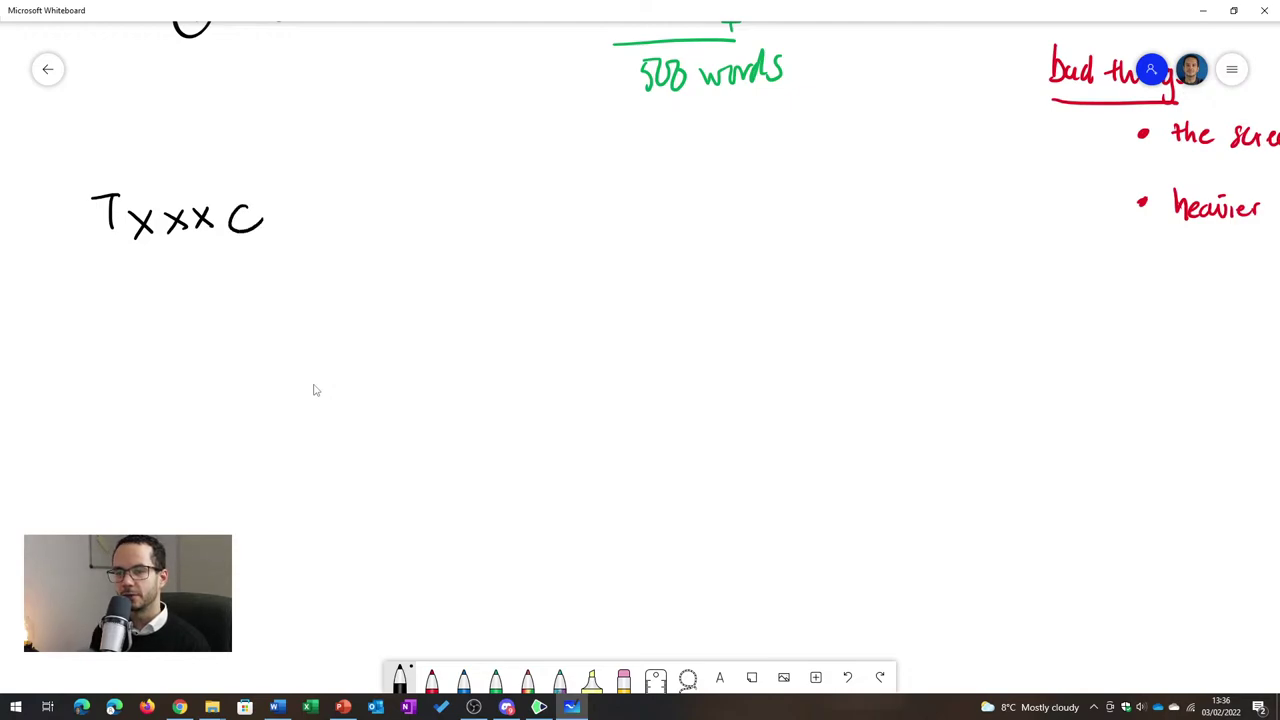
mouse_move(338, 202)
mouse_down()
mouse_move(324, 226)
mouse_move(346, 226)
mouse_up()
drag(352, 212, 396, 224)
mouse_move(404, 198)
mouse_down()
mouse_move(405, 226)
mouse_move(414, 211)
mouse_up()
drag(419, 210, 432, 220)
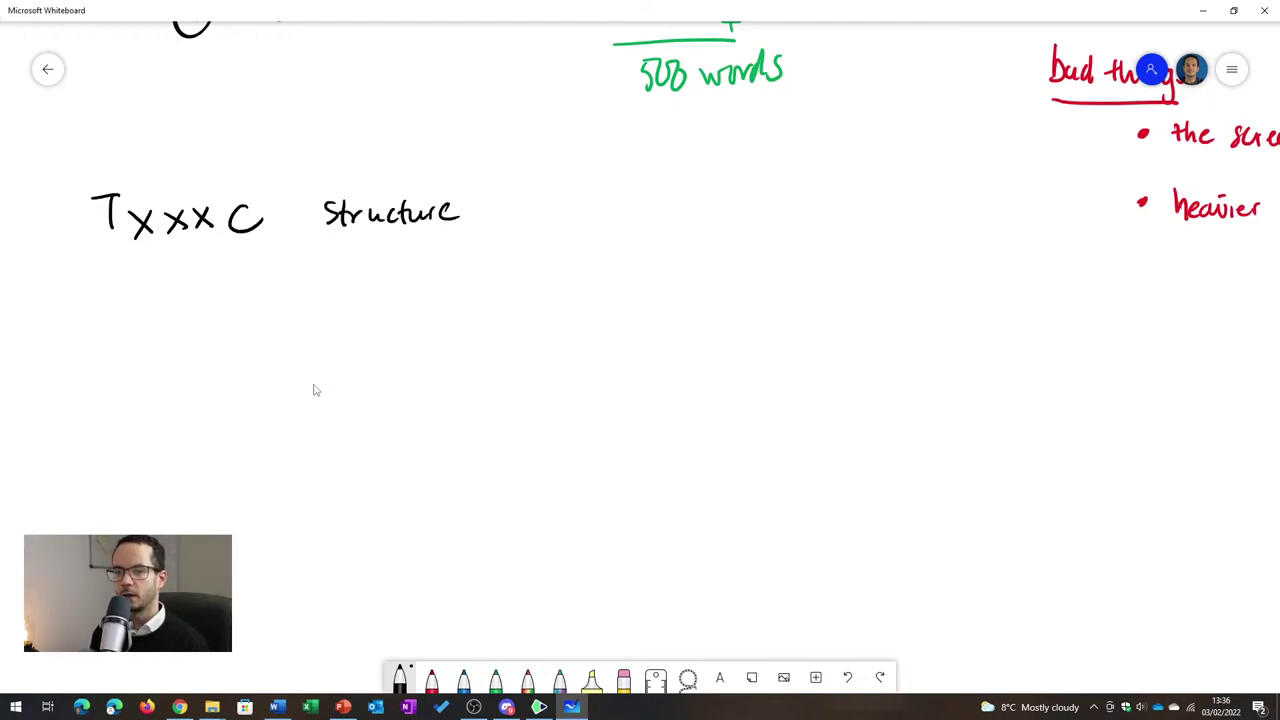
Step: Write 'Topic sentence', 'explain' and 'example' as a list below the heading
mouse_move(120, 308)
mouse_down()
mouse_move(122, 336)
mouse_move(134, 301)
mouse_up()
drag(138, 314, 146, 342)
mouse_move(153, 318)
mouse_down()
mouse_move(153, 336)
mouse_move(268, 332)
mouse_up()
drag(260, 318, 330, 326)
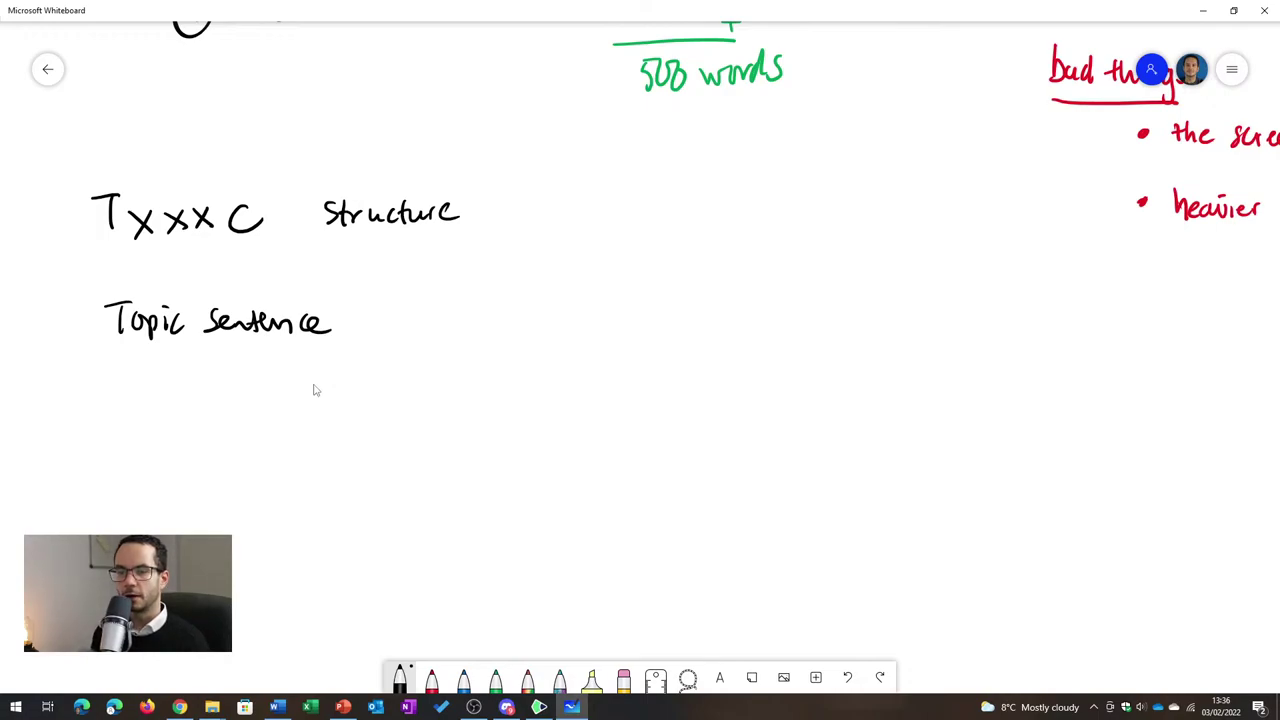
mouse_move(136, 368)
mouse_down()
mouse_move(128, 378)
mouse_move(142, 386)
mouse_up()
mouse_move(140, 368)
mouse_down()
mouse_move(158, 384)
mouse_move(142, 388)
mouse_up()
mouse_move(162, 372)
mouse_down()
mouse_move(164, 398)
mouse_move(170, 386)
mouse_up()
drag(176, 362, 178, 390)
drag(192, 374, 196, 390)
drag(200, 378, 226, 390)
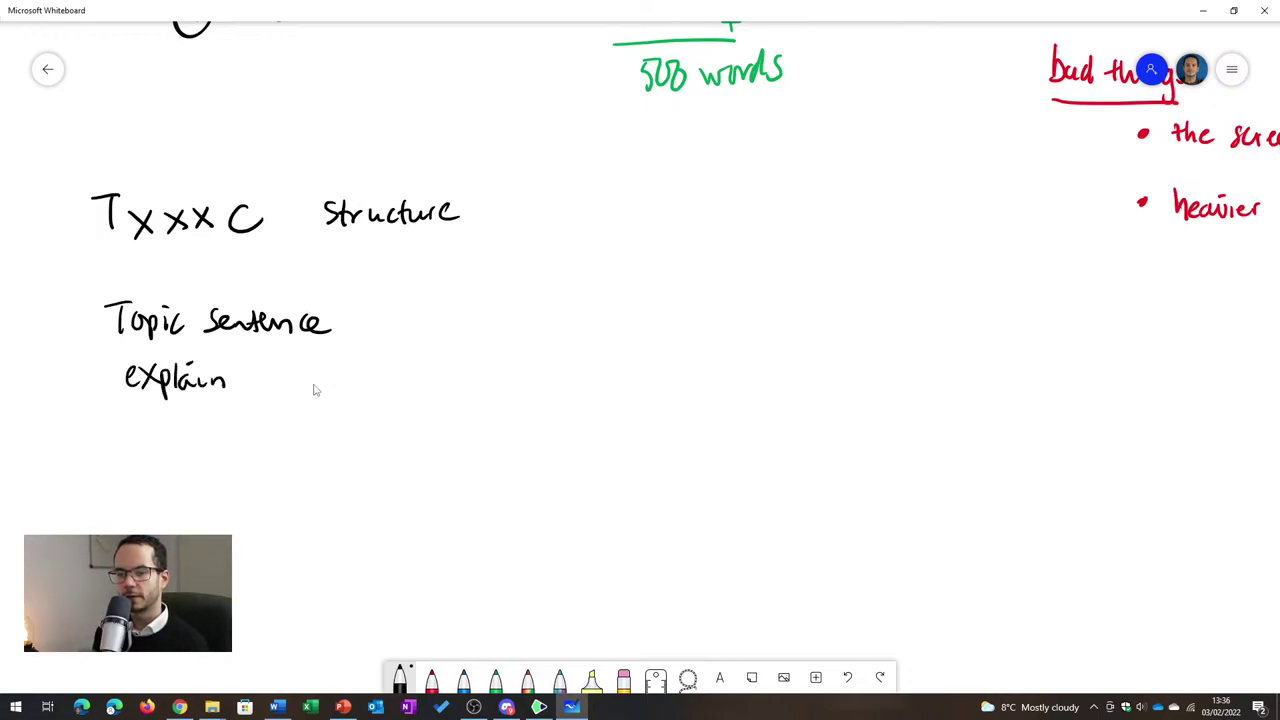
drag(128, 440, 140, 450)
mouse_move(146, 434)
mouse_down()
mouse_move(160, 450)
mouse_move(148, 450)
mouse_move(186, 446)
mouse_up()
drag(186, 436, 220, 444)
mouse_move(222, 430)
mouse_down()
mouse_move(224, 456)
mouse_move(232, 426)
mouse_up()
drag(234, 440, 246, 432)
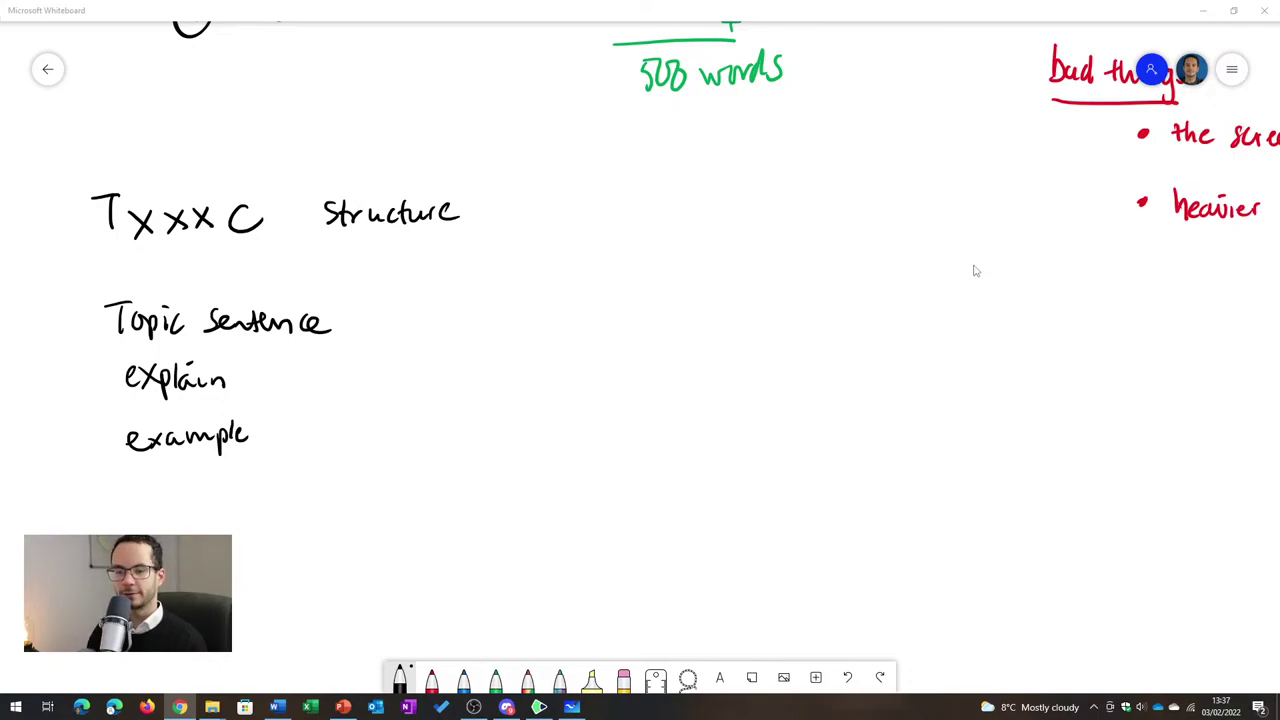
Step: Add 'expand' and the conclusion line, then draw a dash beside Topic sentence
drag(145, 488, 215, 500)
mouse_move(224, 490)
mouse_down()
mouse_move(246, 548)
mouse_move(262, 548)
mouse_up()
drag(264, 540, 277, 550)
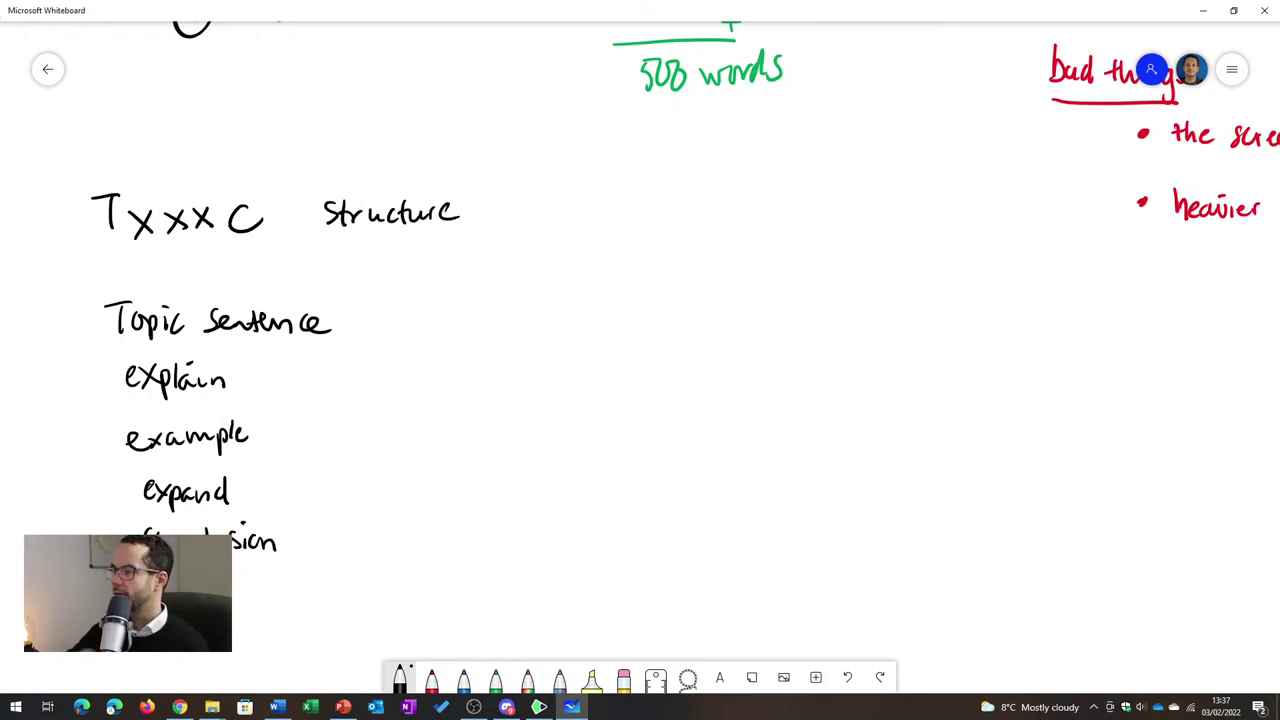
key(alt+Tab)
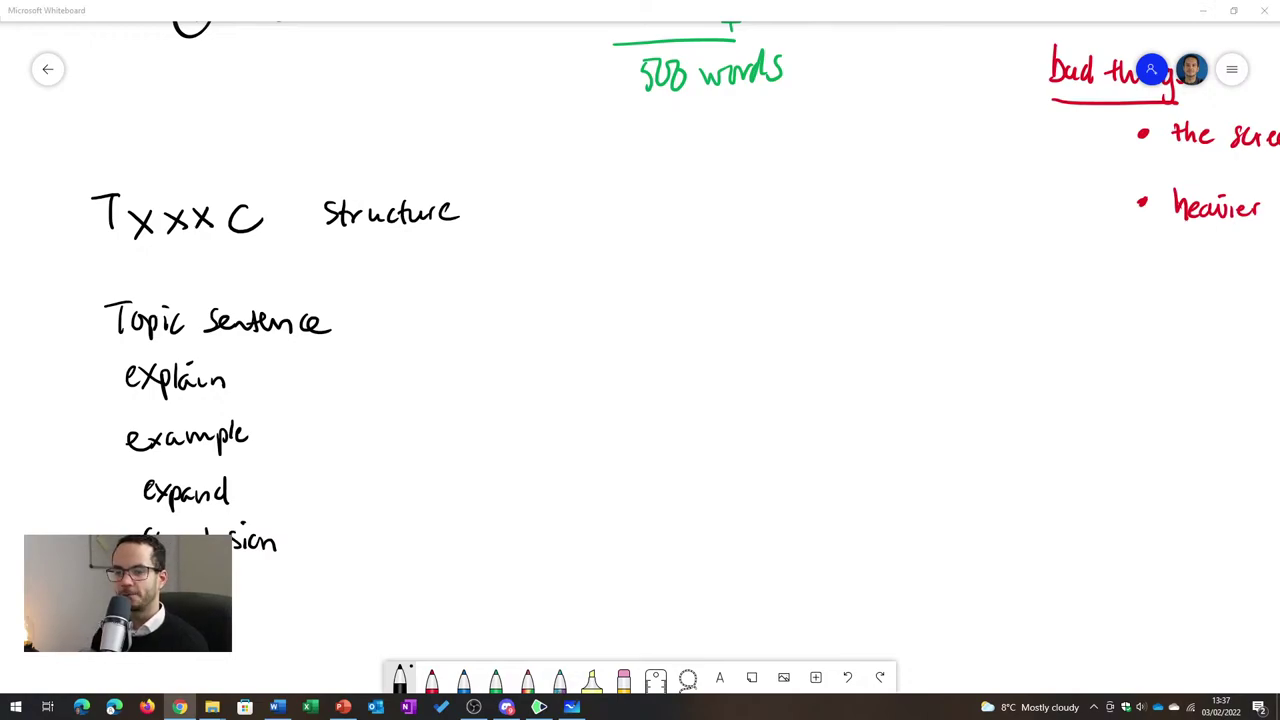
mouse_move(420, 319)
mouse_down()
mouse_move(508, 324)
mouse_move(568, 308)
mouse_move(601, 322)
mouse_move(665, 308)
mouse_up()
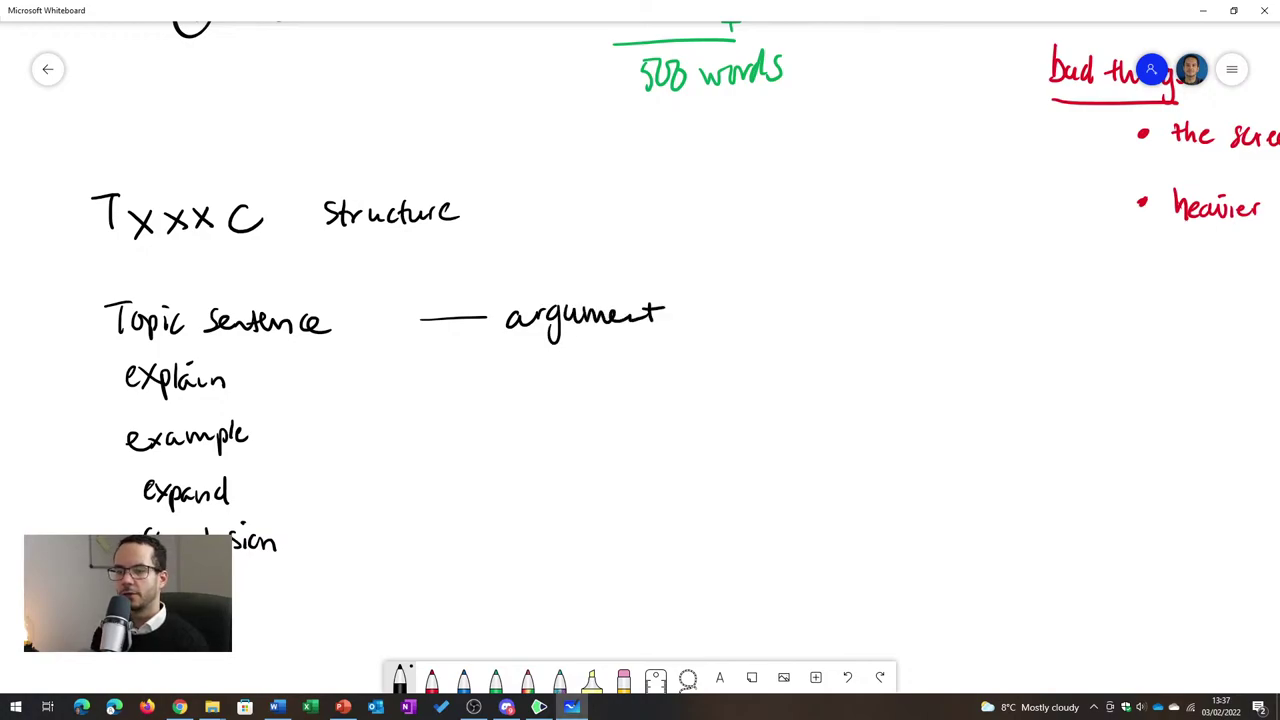
Step: Note 'elaborates on the argument' beside explain and add dashes by example and expand
drag(427, 377, 483, 376)
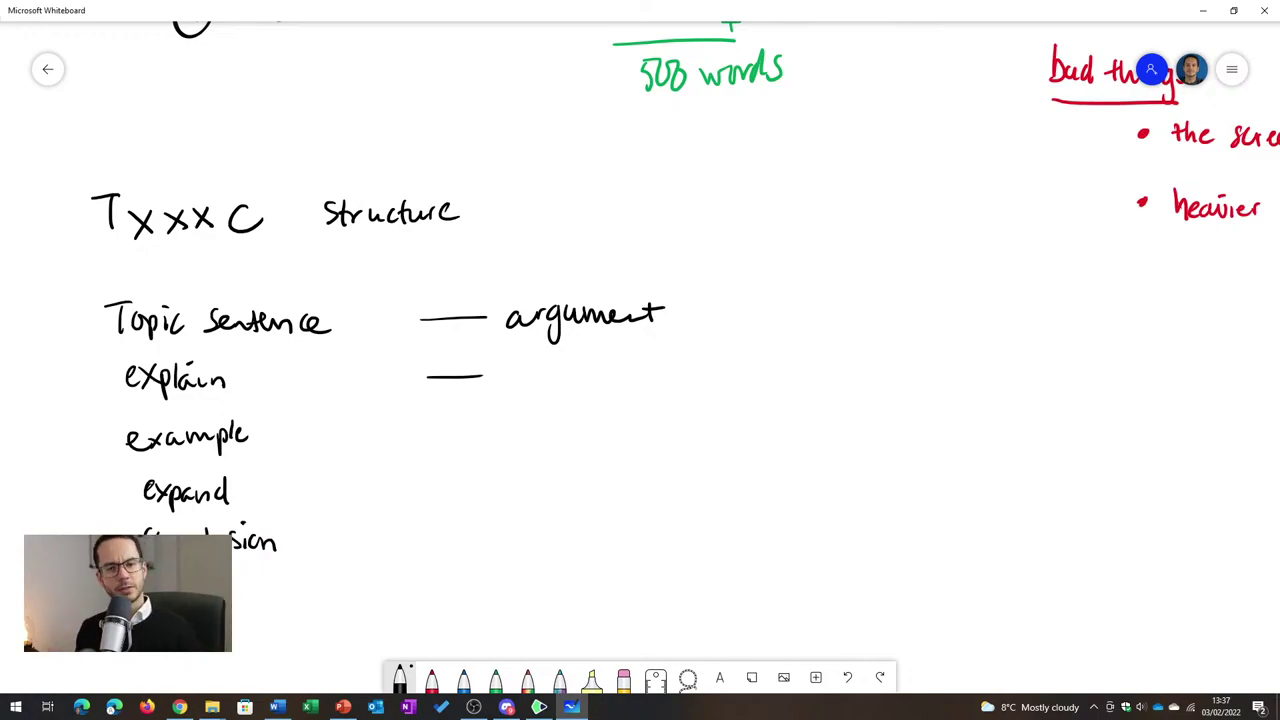
mouse_move(508, 376)
mouse_down()
mouse_move(676, 384)
mouse_move(798, 372)
mouse_move(782, 404)
mouse_move(878, 364)
mouse_up()
drag(426, 432, 472, 430)
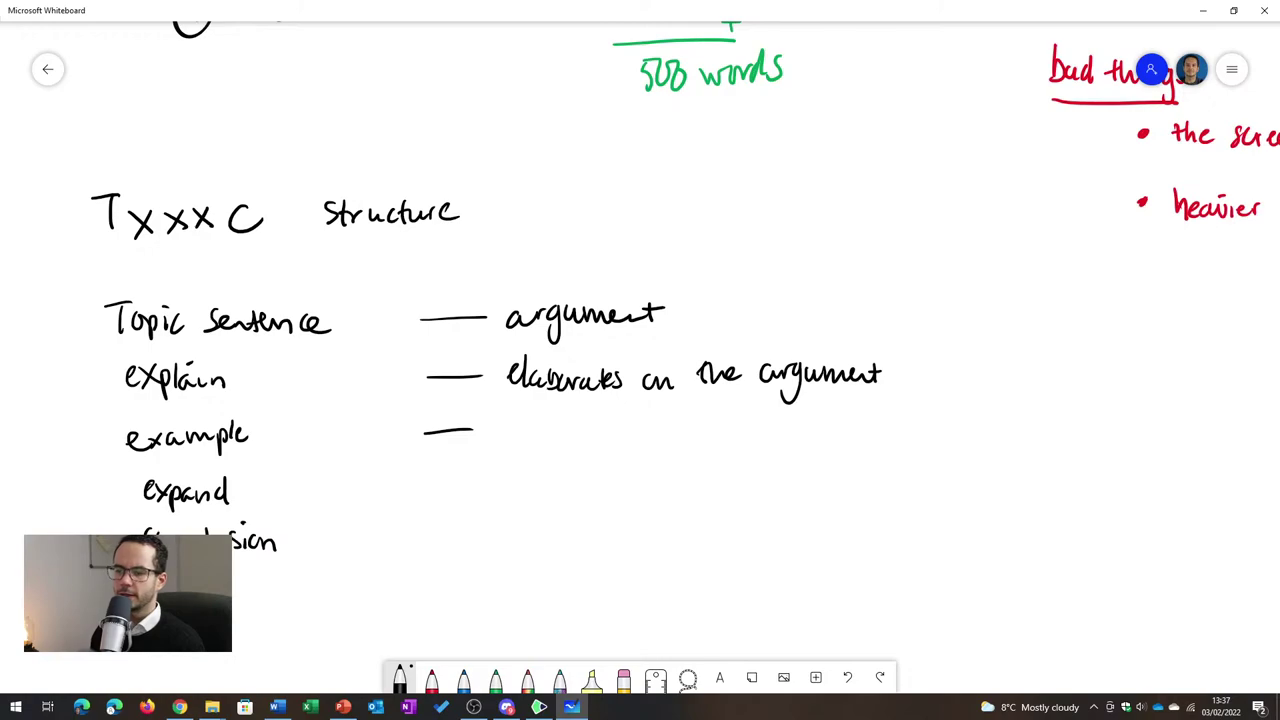
drag(432, 489, 880, 488)
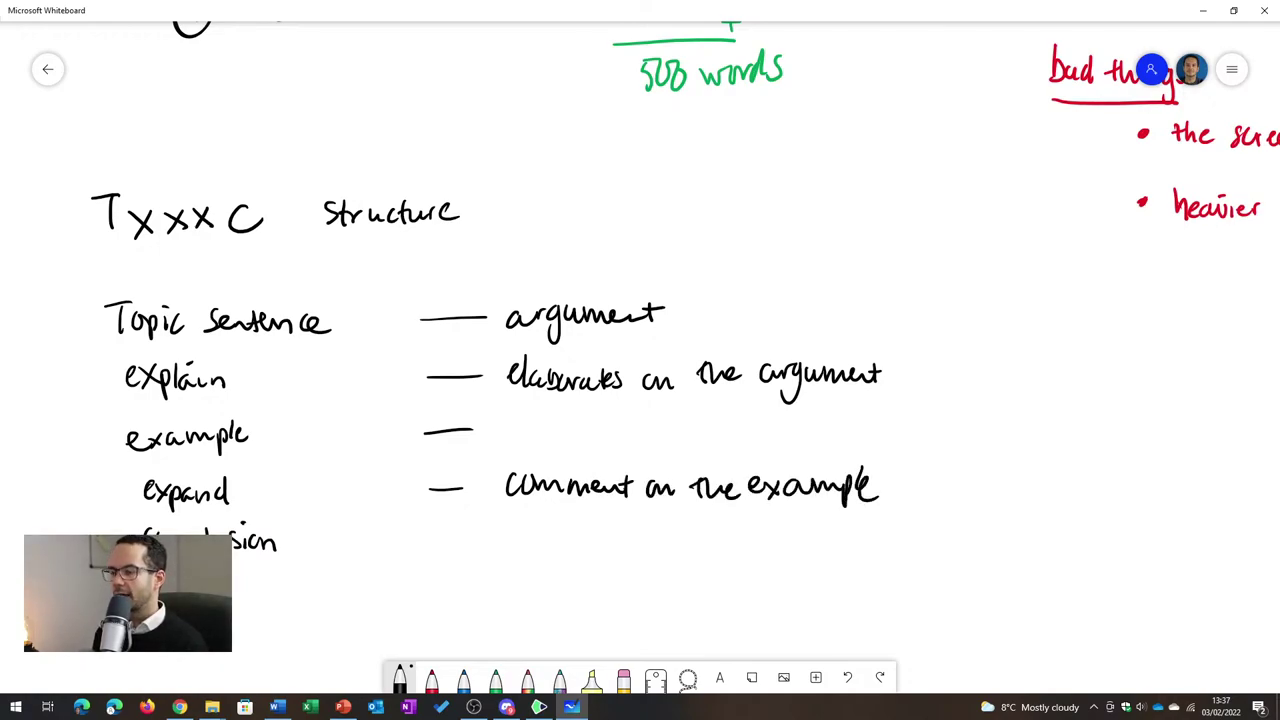
Step: Write 'concluding sentence' on the conclusion row and draw a long vertical divider beside the notes
mouse_move(438, 533)
mouse_down()
mouse_move(594, 540)
mouse_move(618, 522)
mouse_move(660, 558)
mouse_up()
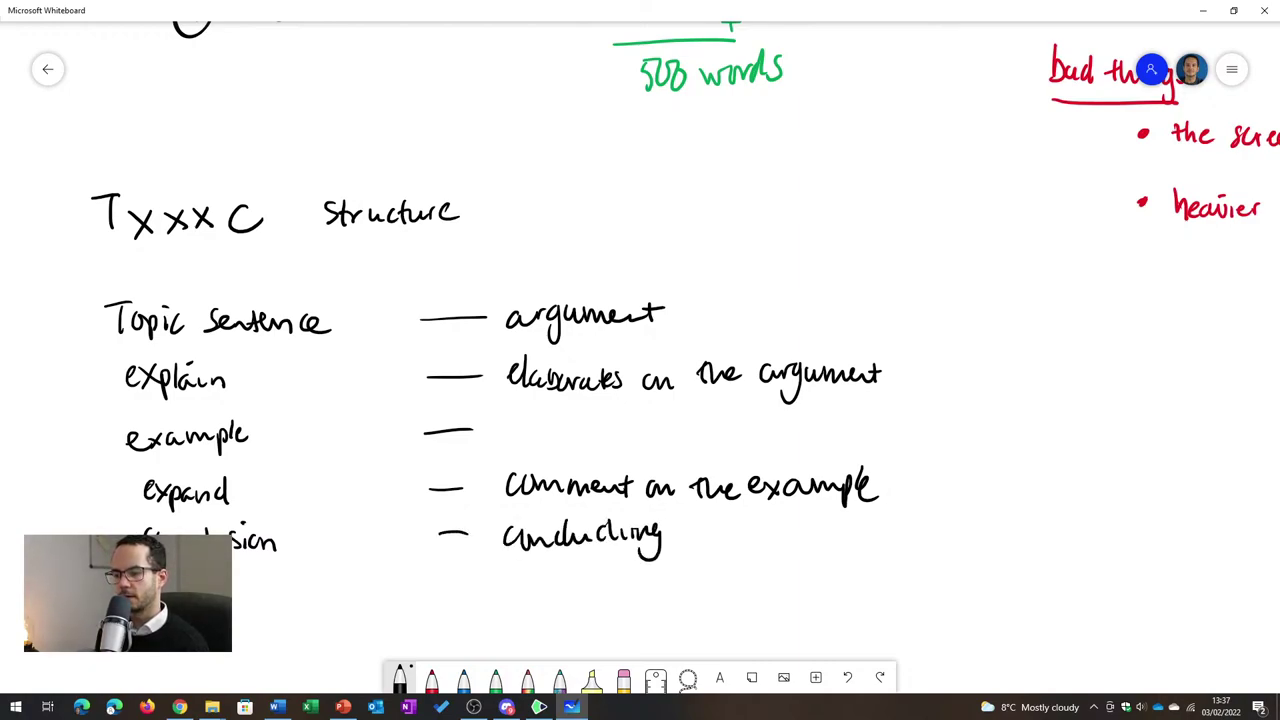
mouse_move(696, 518)
mouse_down()
mouse_move(714, 546)
mouse_move(815, 544)
mouse_up()
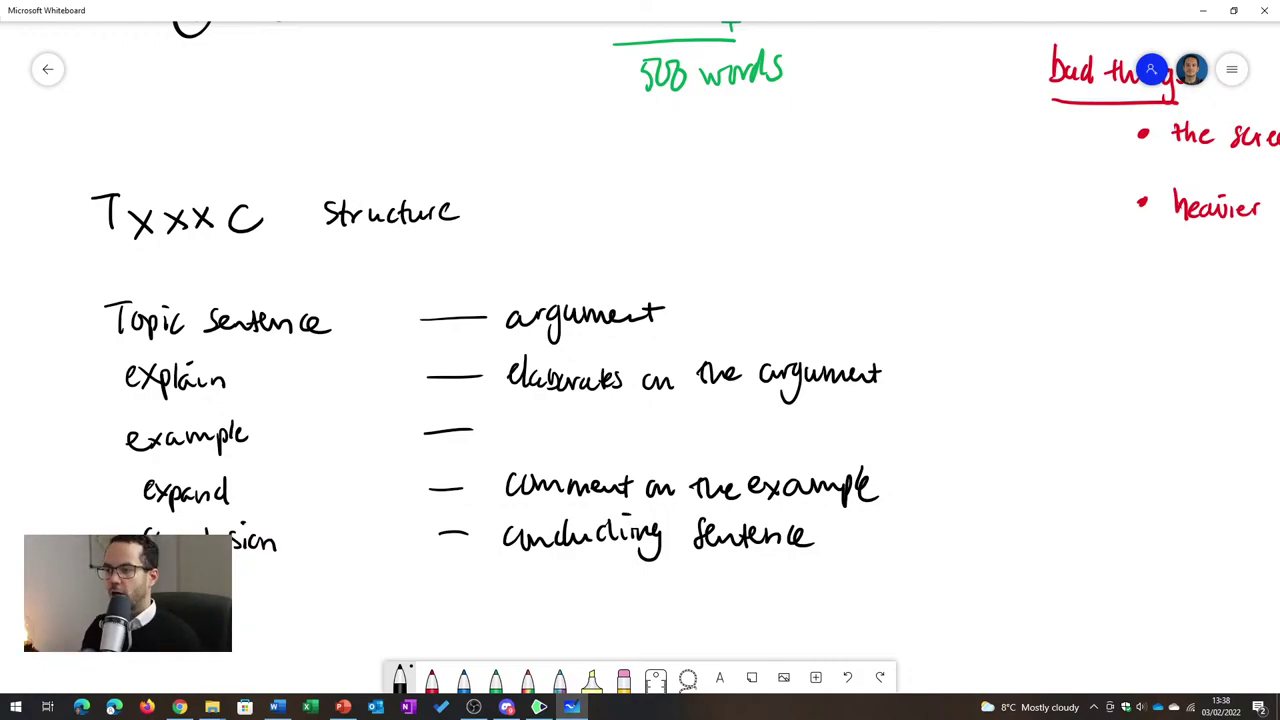
drag(910, 147, 966, 535)
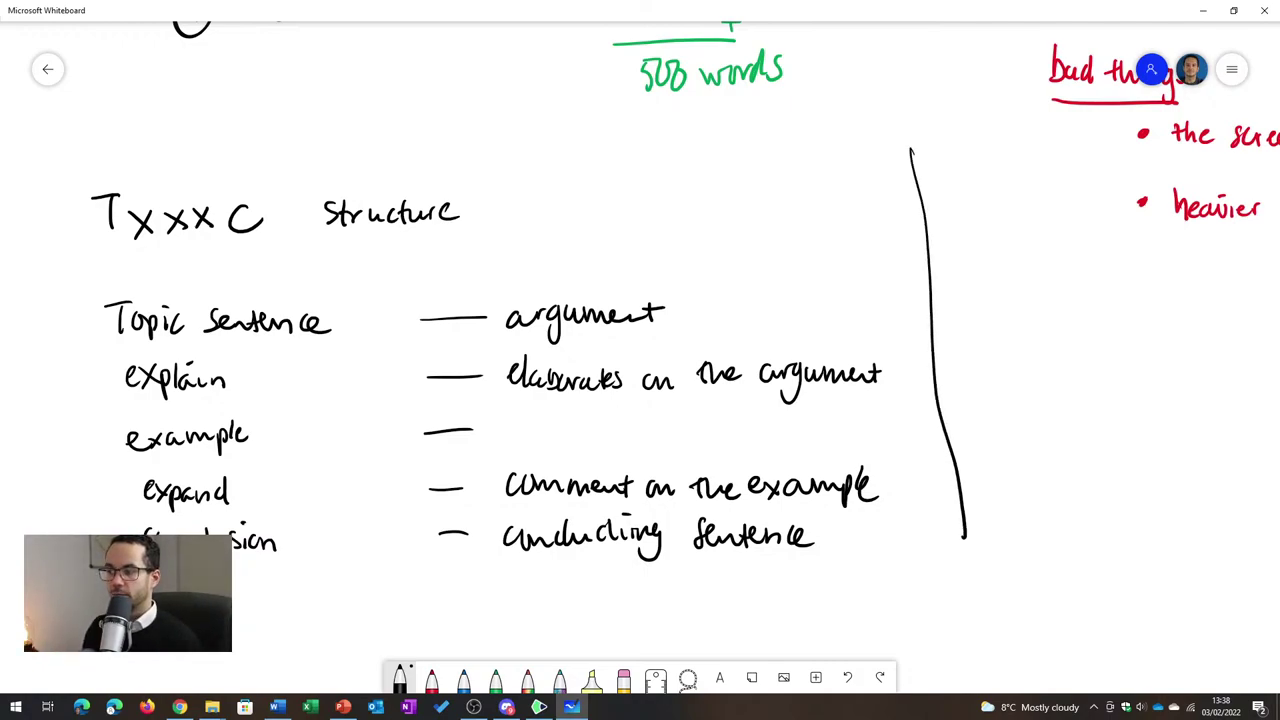
Step: Write 'L1 topic Sentence' and 'L2 explanation' to the right of the divider
scroll(1214, 252, right, 10)
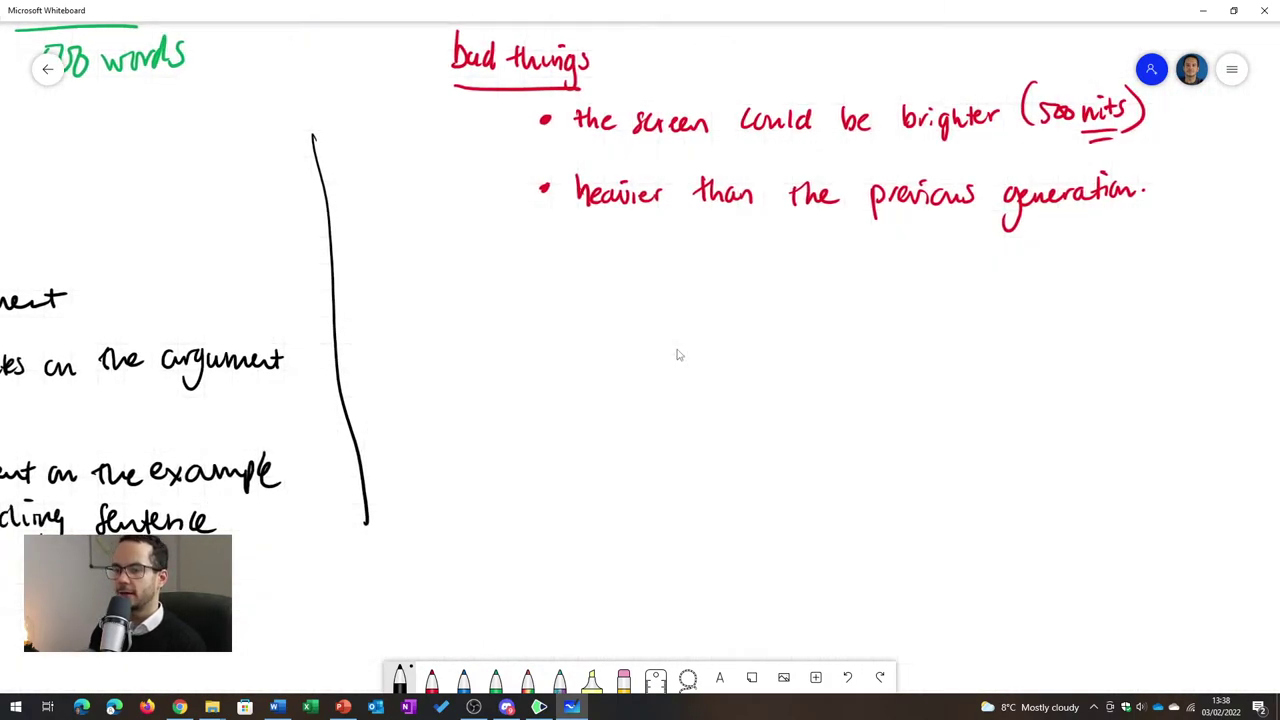
drag(414, 260, 441, 321)
drag(519, 283, 522, 327)
drag(509, 309, 534, 312)
mouse_move(547, 310)
mouse_down()
mouse_move(549, 342)
mouse_move(660, 334)
mouse_up()
mouse_move(664, 308)
mouse_down()
mouse_move(670, 336)
mouse_move(748, 326)
mouse_up()
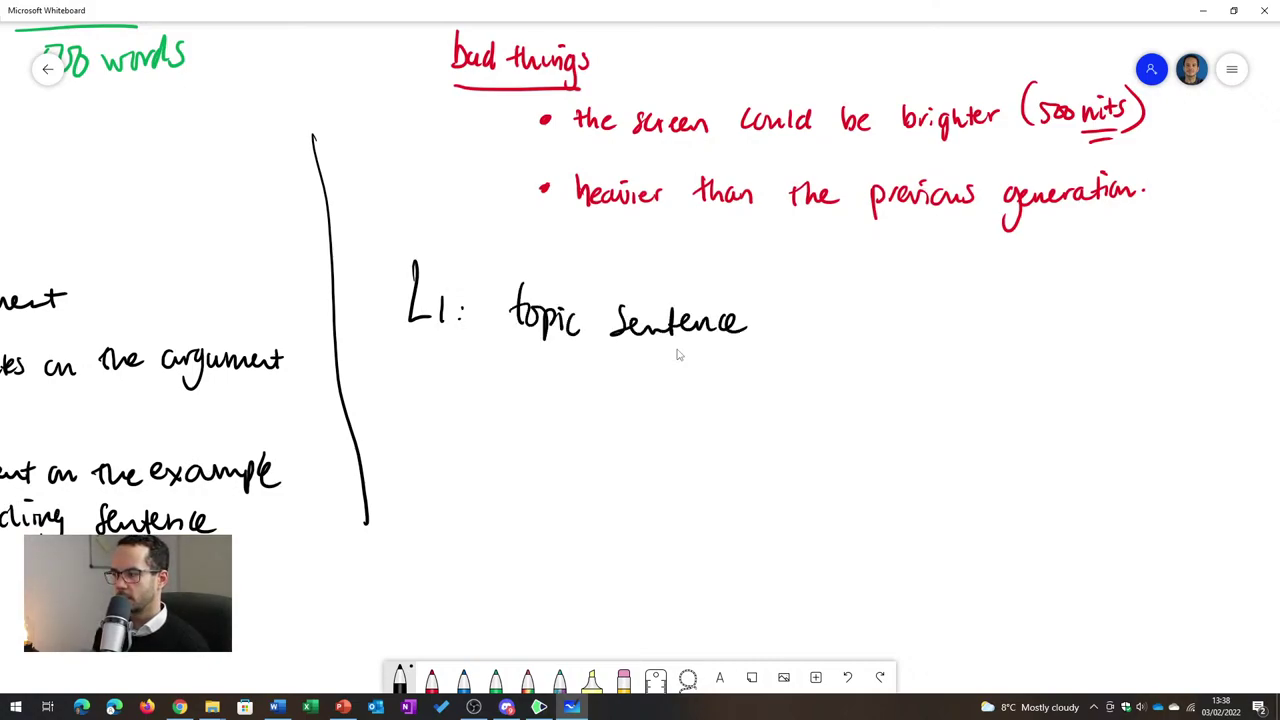
mouse_move(424, 358)
mouse_down()
mouse_move(438, 411)
mouse_move(530, 404)
mouse_up()
drag(534, 394, 538, 410)
mouse_move(550, 394)
mouse_down()
mouse_move(552, 426)
mouse_move(566, 412)
mouse_up()
mouse_move(578, 402)
mouse_down()
mouse_move(580, 414)
mouse_move(604, 412)
mouse_up()
drag(606, 398, 628, 414)
mouse_move(632, 390)
mouse_down()
mouse_move(631, 416)
mouse_move(638, 400)
mouse_up()
drag(636, 404, 654, 416)
drag(656, 406, 676, 412)
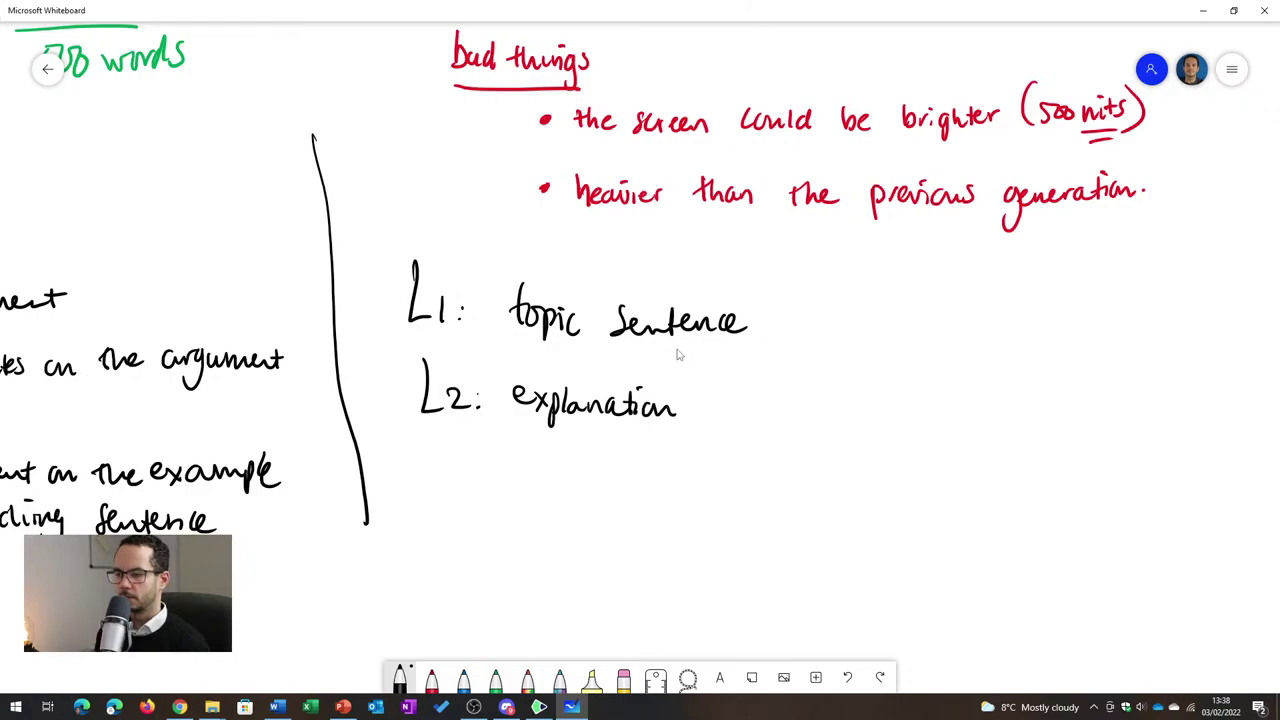
Step: Add 'L3: example' and 'L4 expand', with an arrow linking expand back to example
mouse_move(458, 436)
mouse_down()
mouse_move(480, 480)
mouse_move(576, 482)
mouse_up()
click(510, 462)
click(510, 477)
mouse_move(576, 466)
mouse_down()
mouse_move(620, 482)
mouse_move(658, 460)
mouse_up()
drag(658, 480, 674, 490)
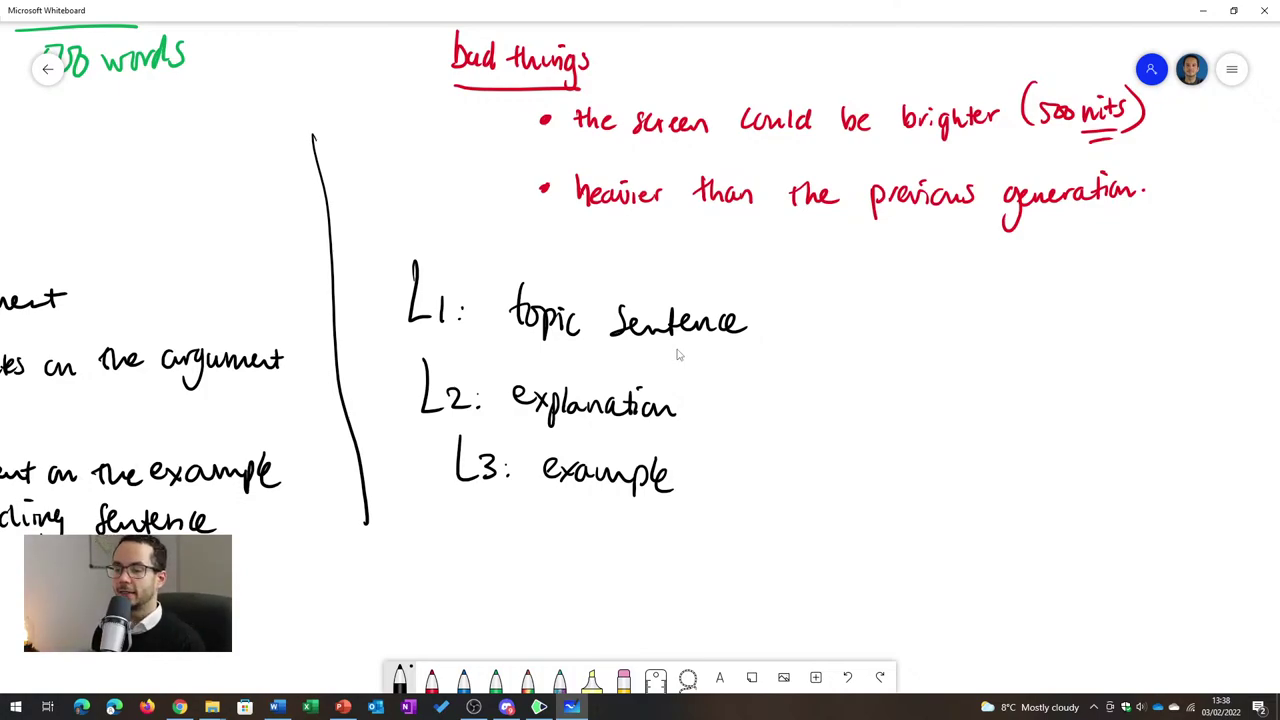
mouse_move(490, 502)
mouse_down()
mouse_move(504, 548)
mouse_move(524, 540)
mouse_up()
drag(520, 534, 520, 558)
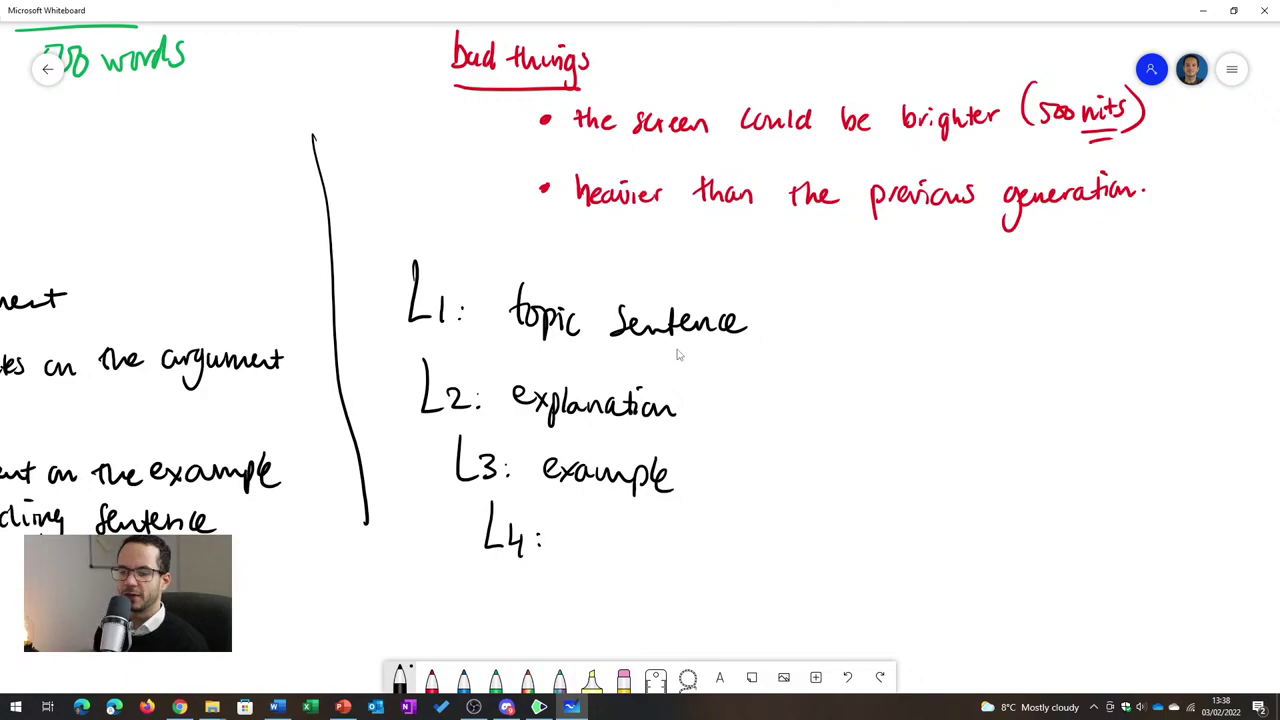
mouse_move(576, 540)
mouse_down()
mouse_move(622, 560)
mouse_move(660, 548)
mouse_up()
mouse_move(660, 540)
mouse_down()
mouse_move(670, 528)
mouse_move(676, 554)
mouse_up()
mouse_move(720, 488)
mouse_down()
mouse_move(698, 534)
mouse_move(692, 488)
mouse_up()
drag(696, 484, 690, 485)
Step: Write 'L5: conclusion' and an underlined 'Levels' heading above the list
mouse_move(522, 578)
mouse_down()
mouse_move(524, 610)
mouse_move(544, 607)
mouse_up()
mouse_move(554, 590)
mouse_down()
mouse_move(548, 608)
mouse_move(566, 588)
mouse_up()
click(571, 590)
click(571, 600)
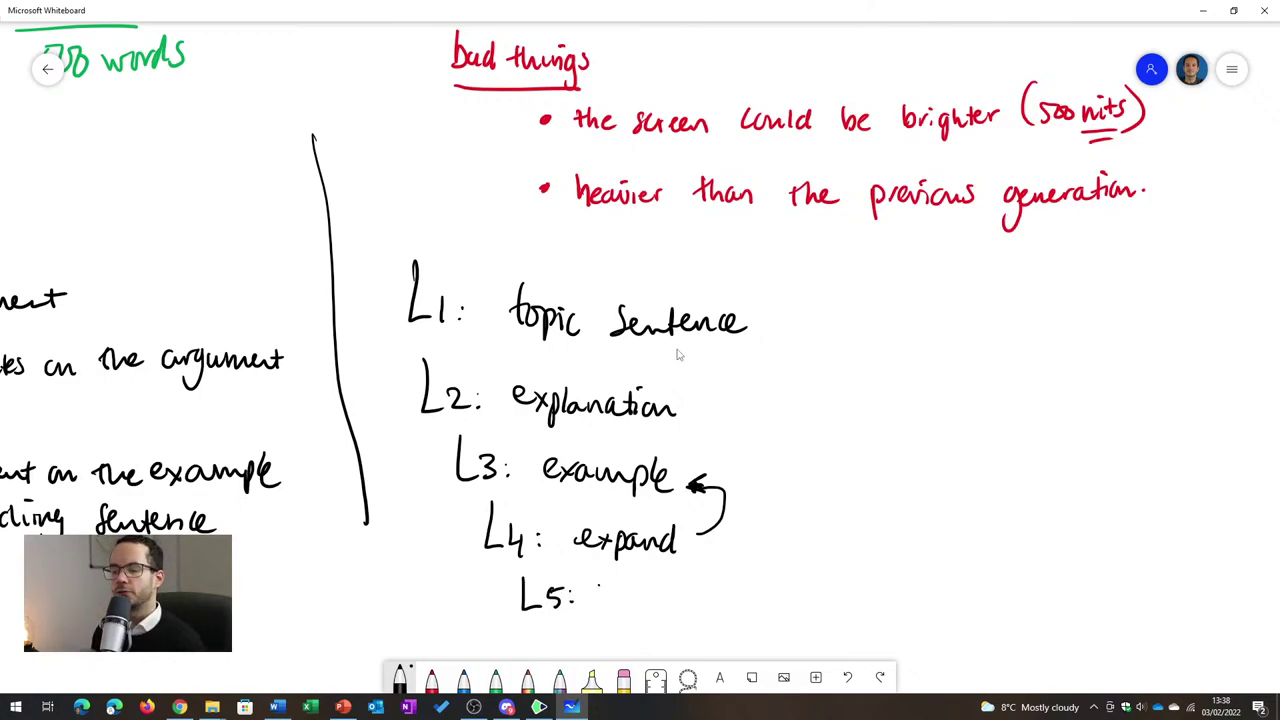
mouse_move(604, 588)
mouse_down()
mouse_move(626, 604)
mouse_move(718, 604)
mouse_up()
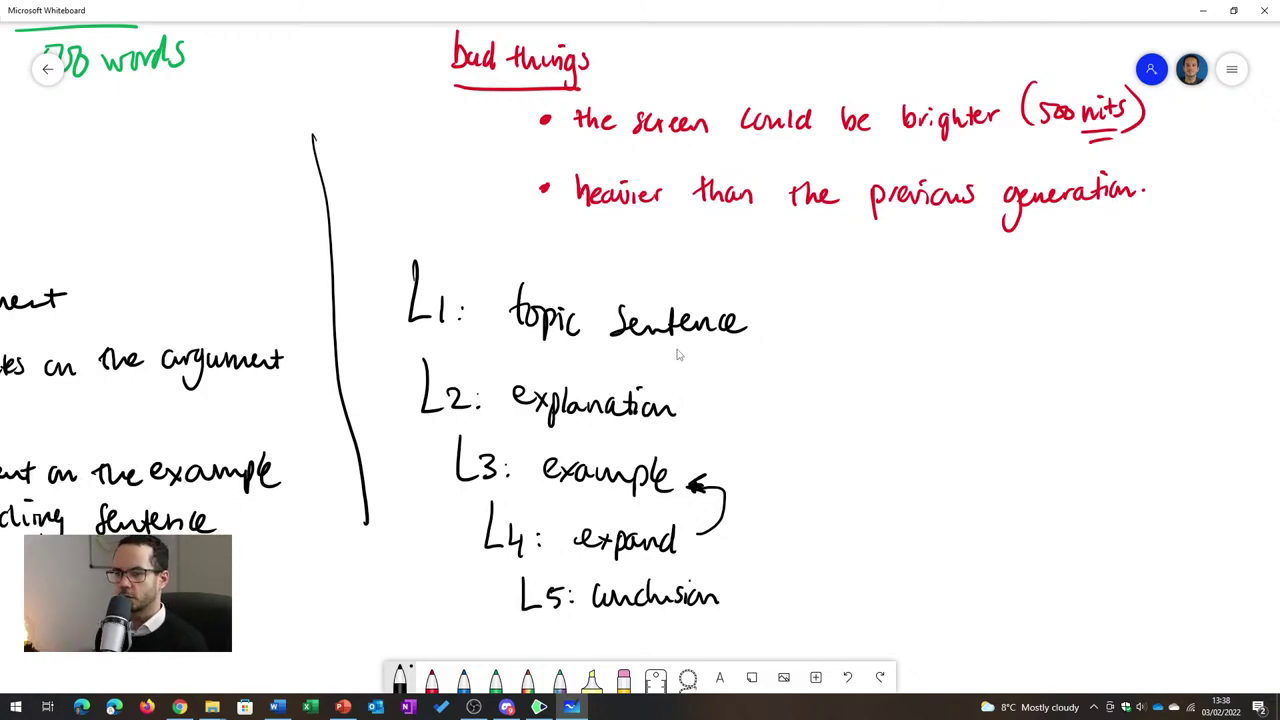
mouse_move(498, 208)
mouse_down()
mouse_move(520, 262)
mouse_move(580, 240)
mouse_move(628, 267)
mouse_up()
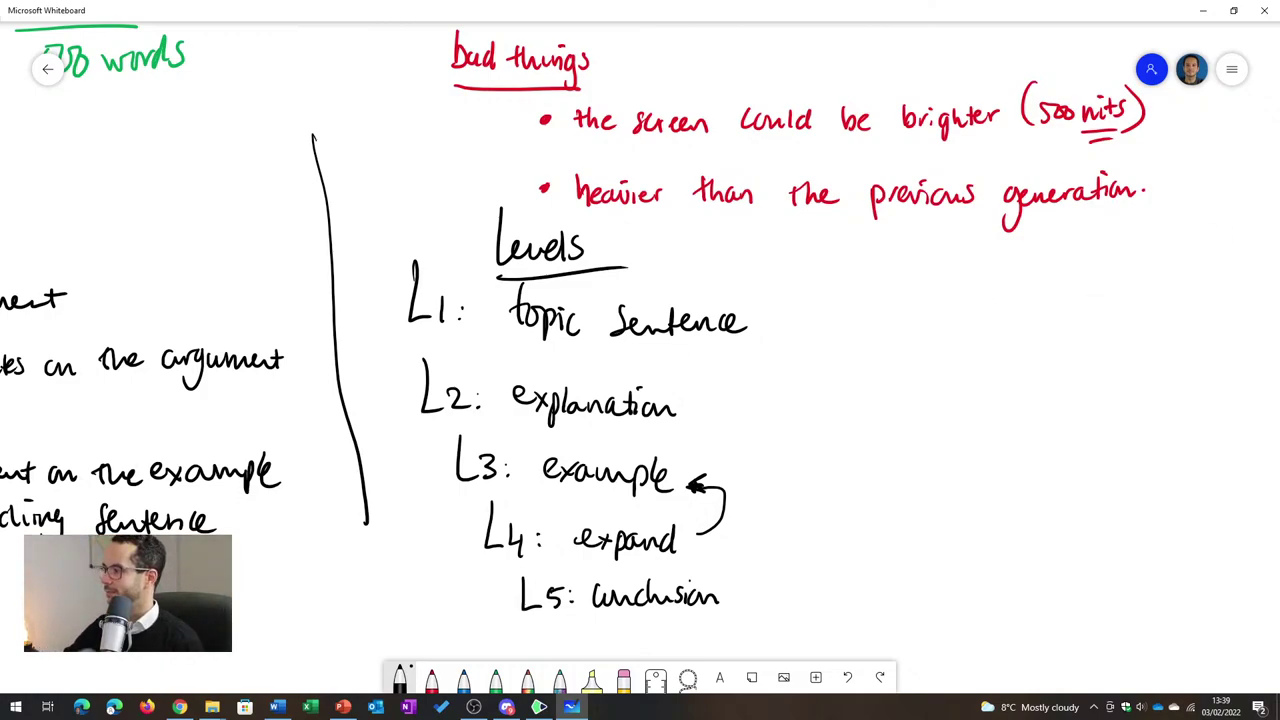
key(alt+Tab)
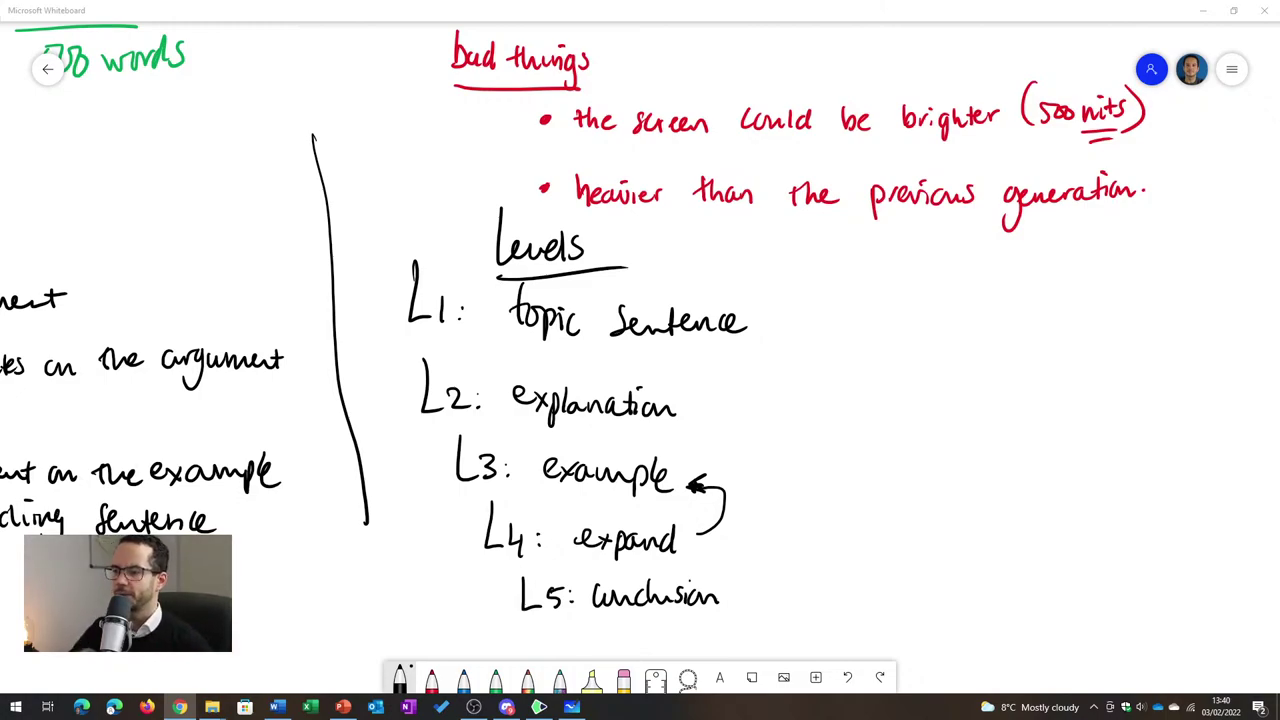
Step: Pan up and left across the board to return to the numbered 500-word outline
scroll(620, 413, up, 3)
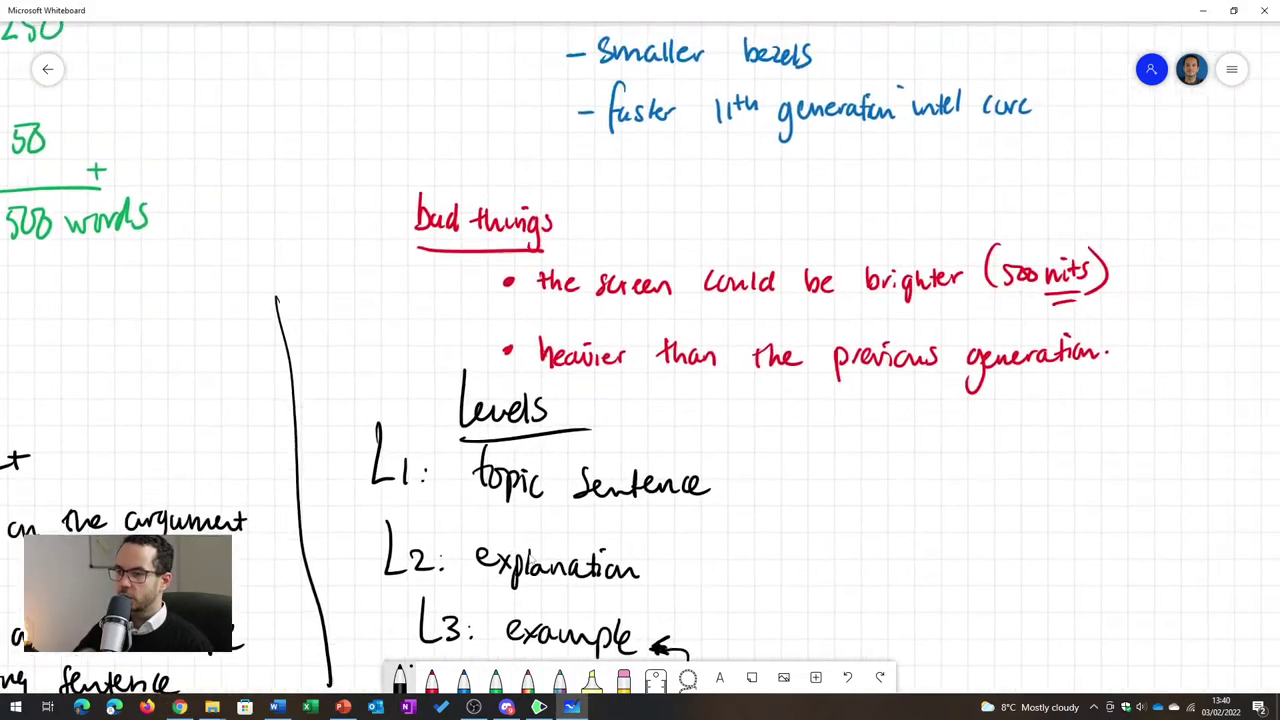
scroll(592, 528, right, 3)
scroll(592, 528, up, 5)
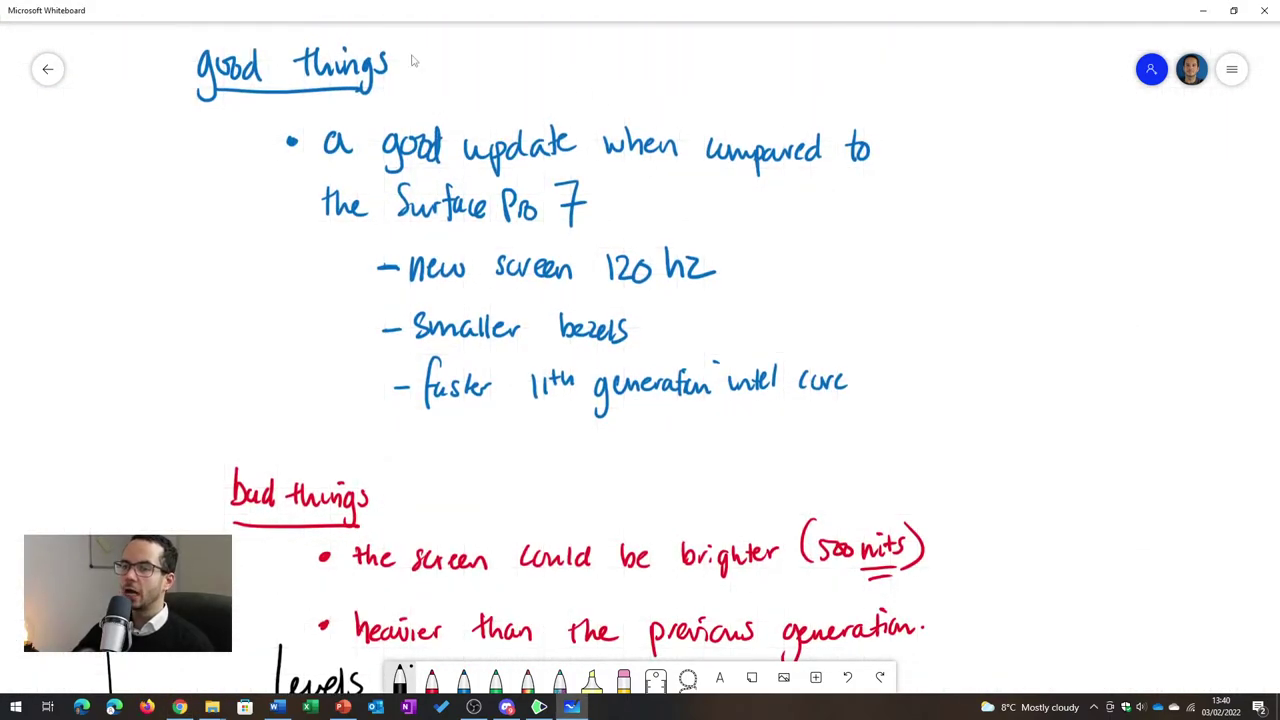
scroll(517, 330, down, 1)
scroll(517, 330, right, 1)
scroll(517, 330, down, 3)
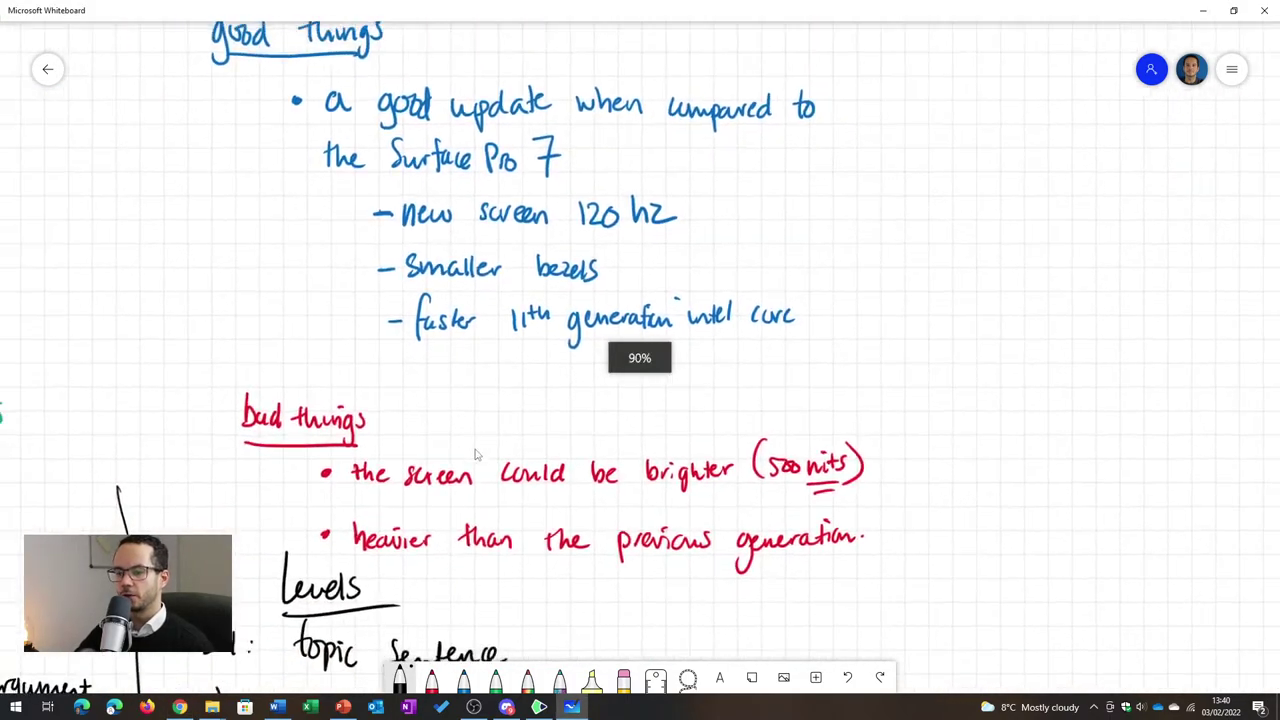
scroll(630, 430, left, 5)
scroll(630, 430, down, 4)
scroll(928, 285, up, 4)
scroll(928, 285, left, 4)
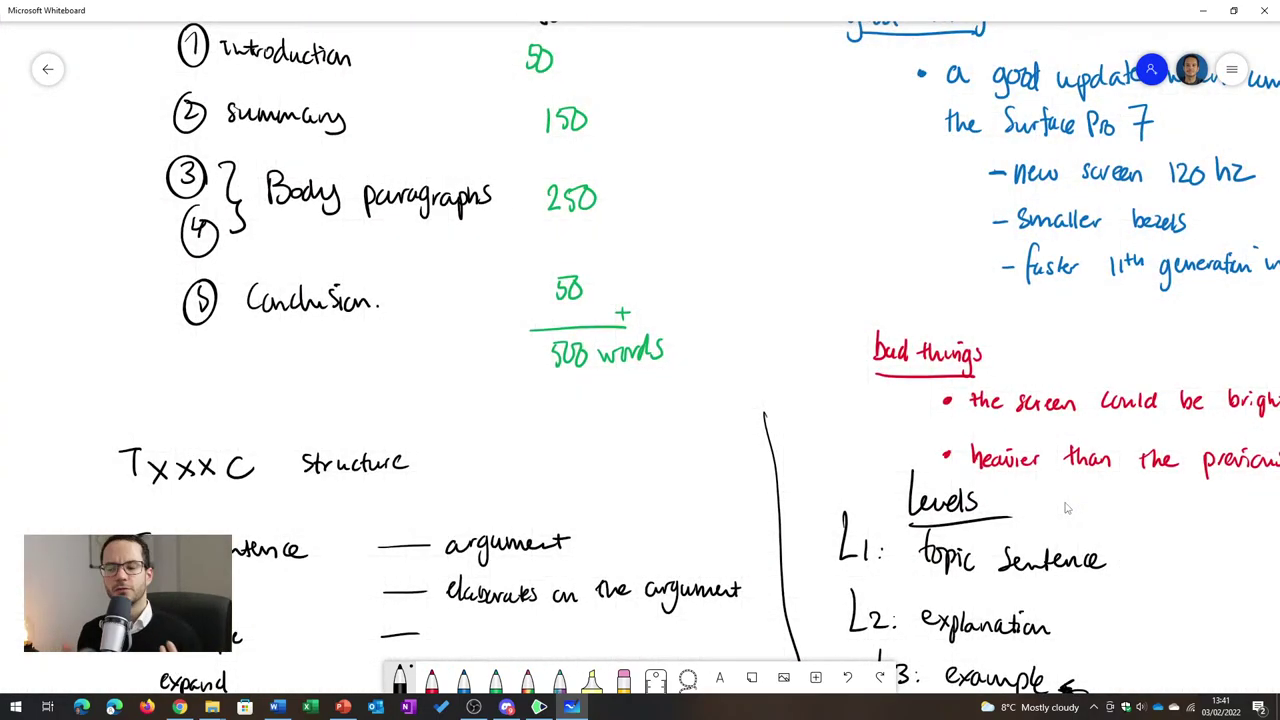
Step: Launch Word from the taskbar, create blank Document1, and position its window over the notes
right_click(279, 707)
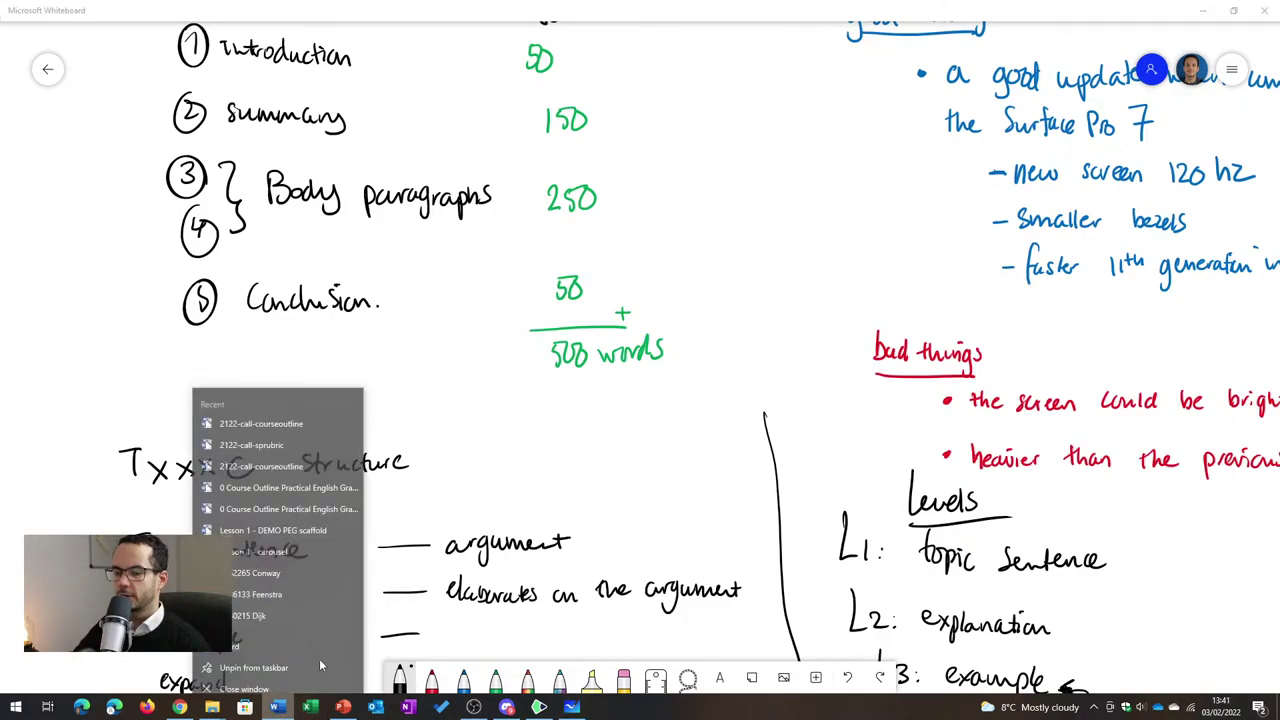
click(309, 629)
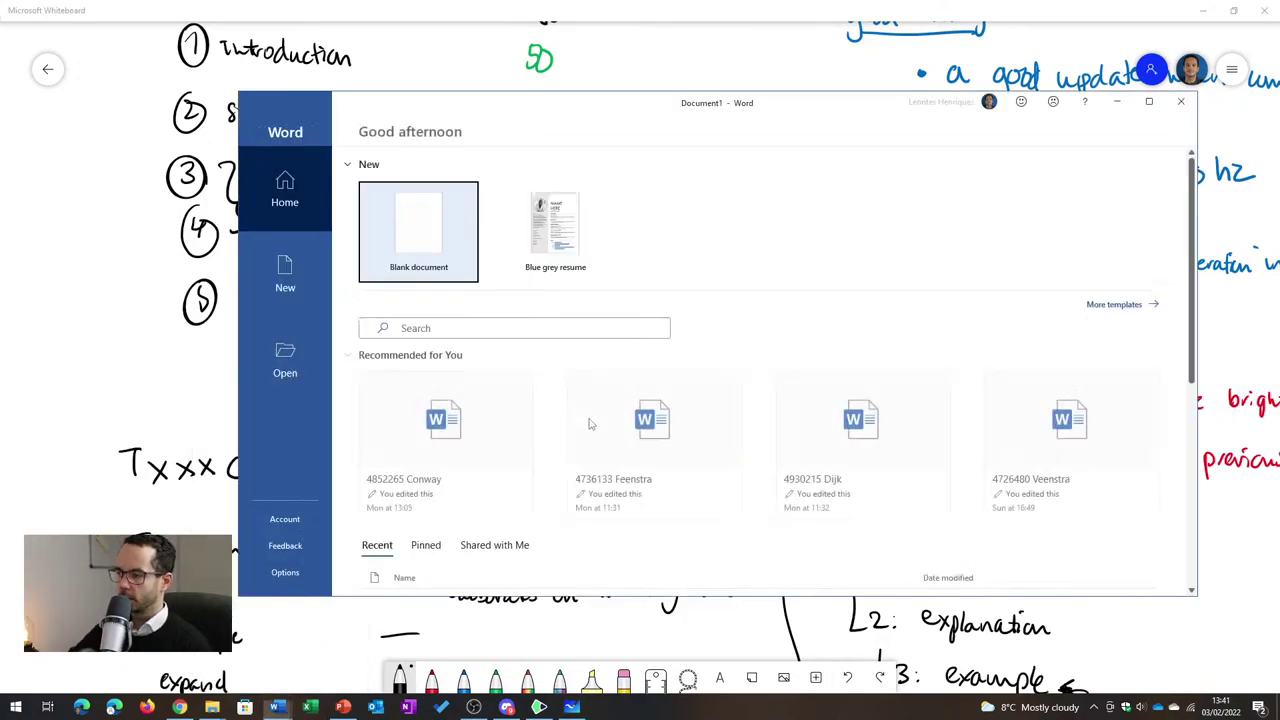
click(445, 254)
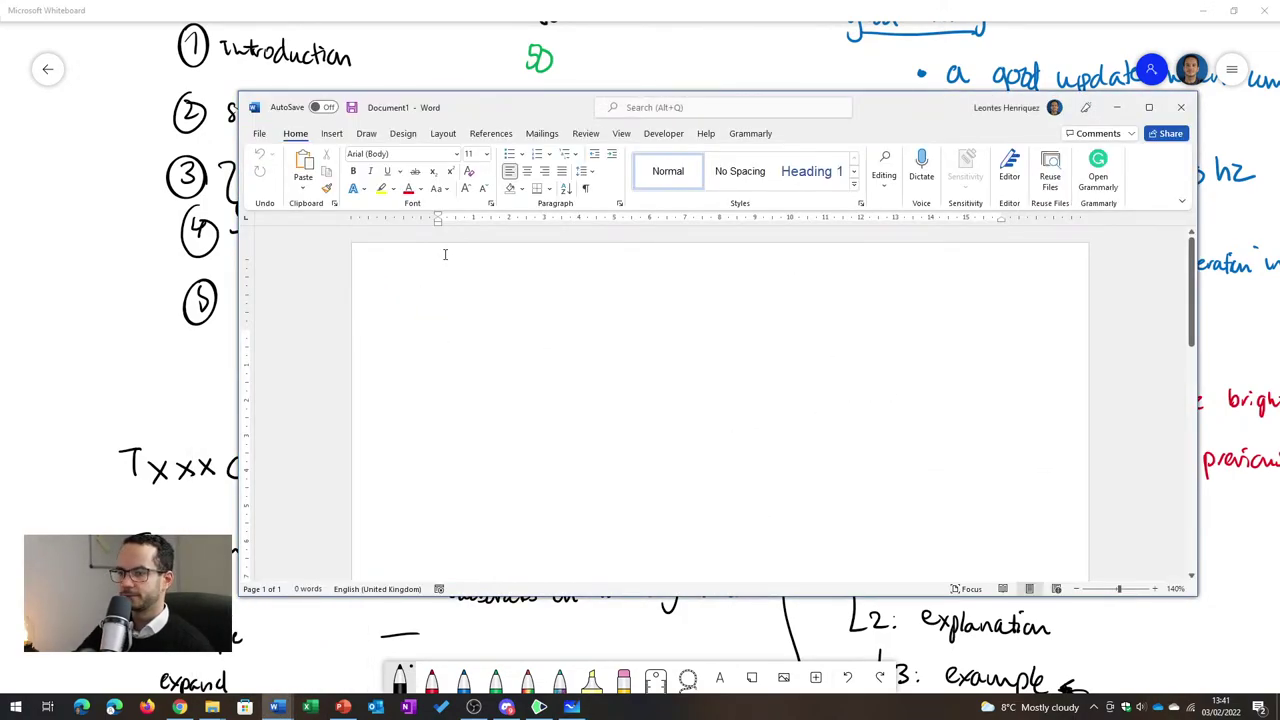
drag(470, 110, 421, 178)
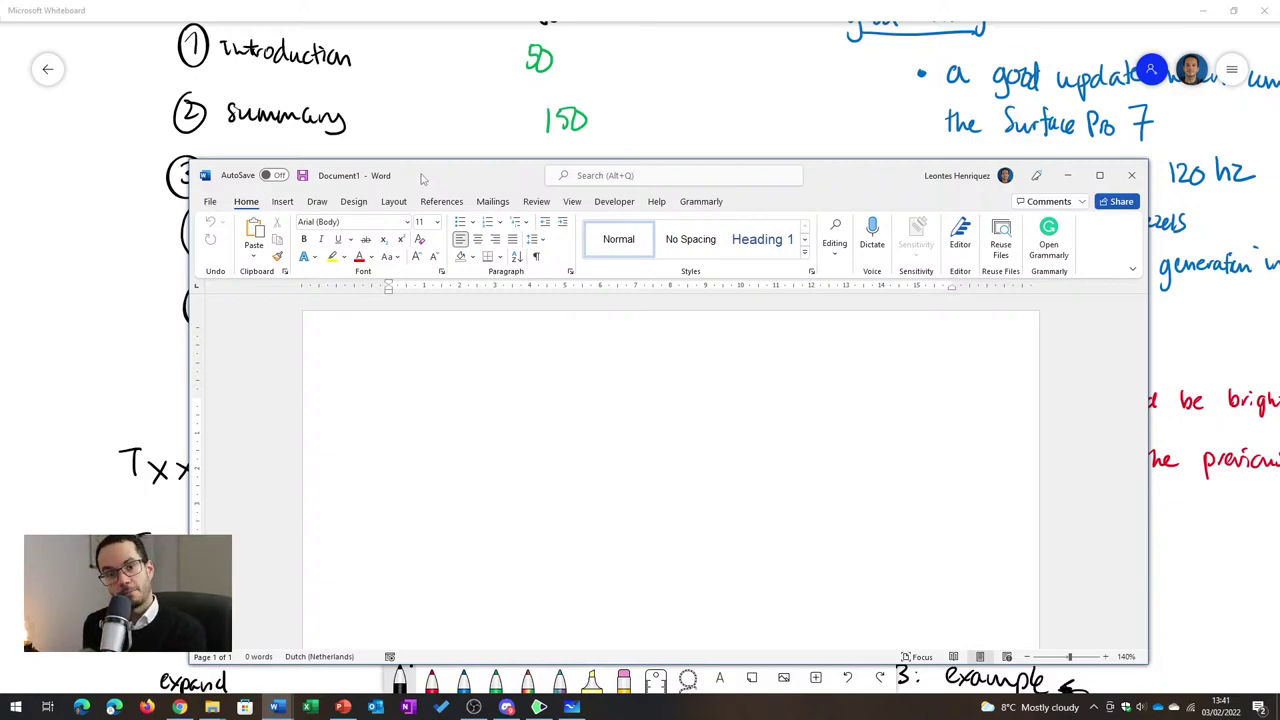
drag(823, 178, 675, 72)
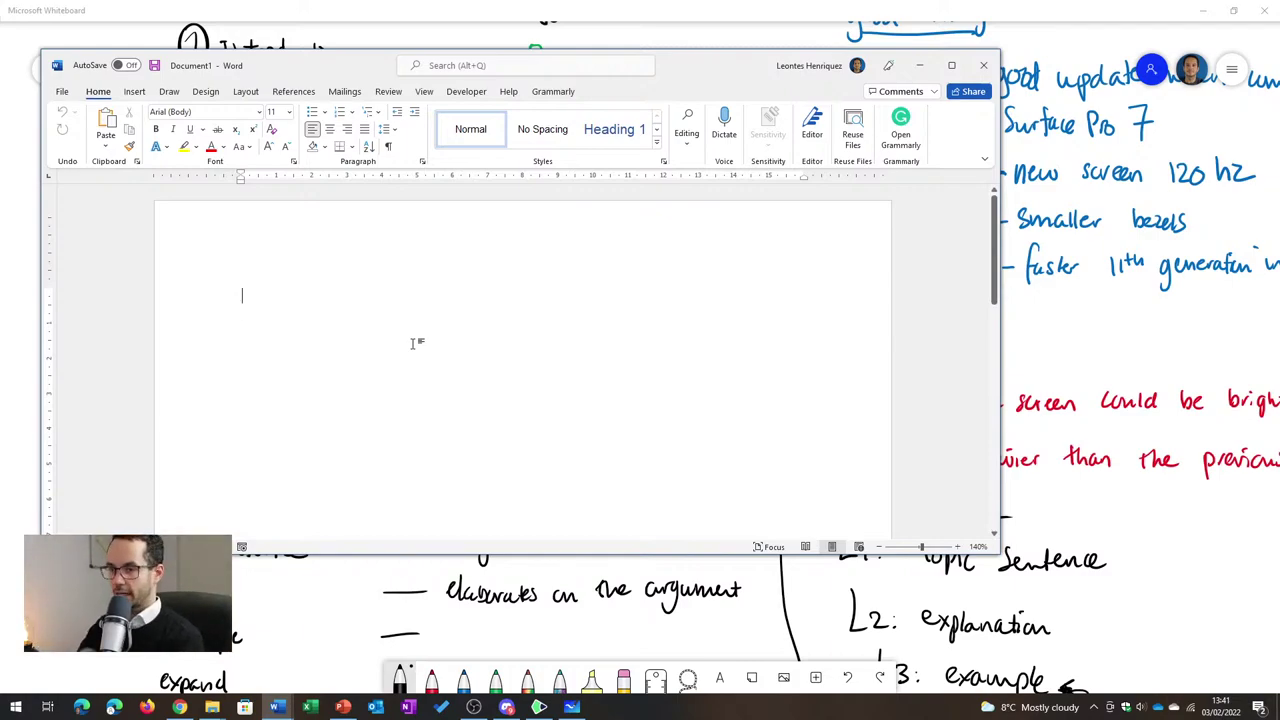
Step: Type the Surface Pro 8 topic sentence, label it L1, and start an indented L2 line
text(The Surface Pro)
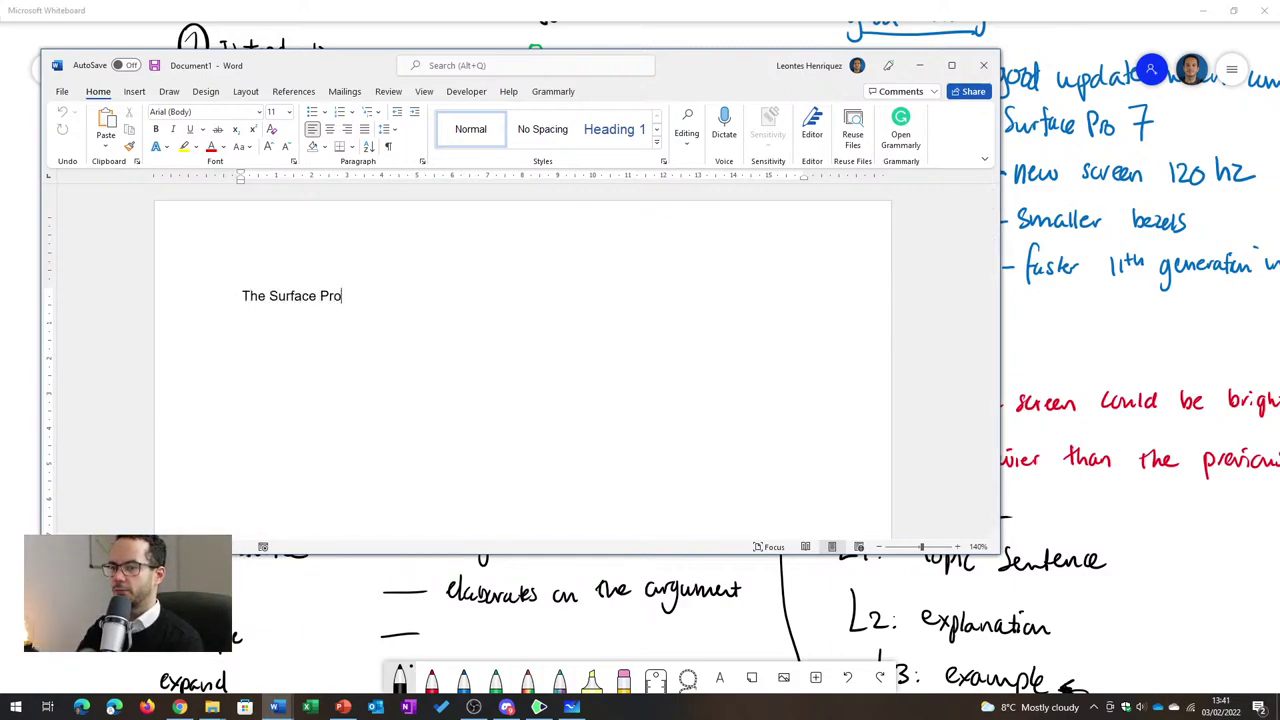
text( 8 is a)
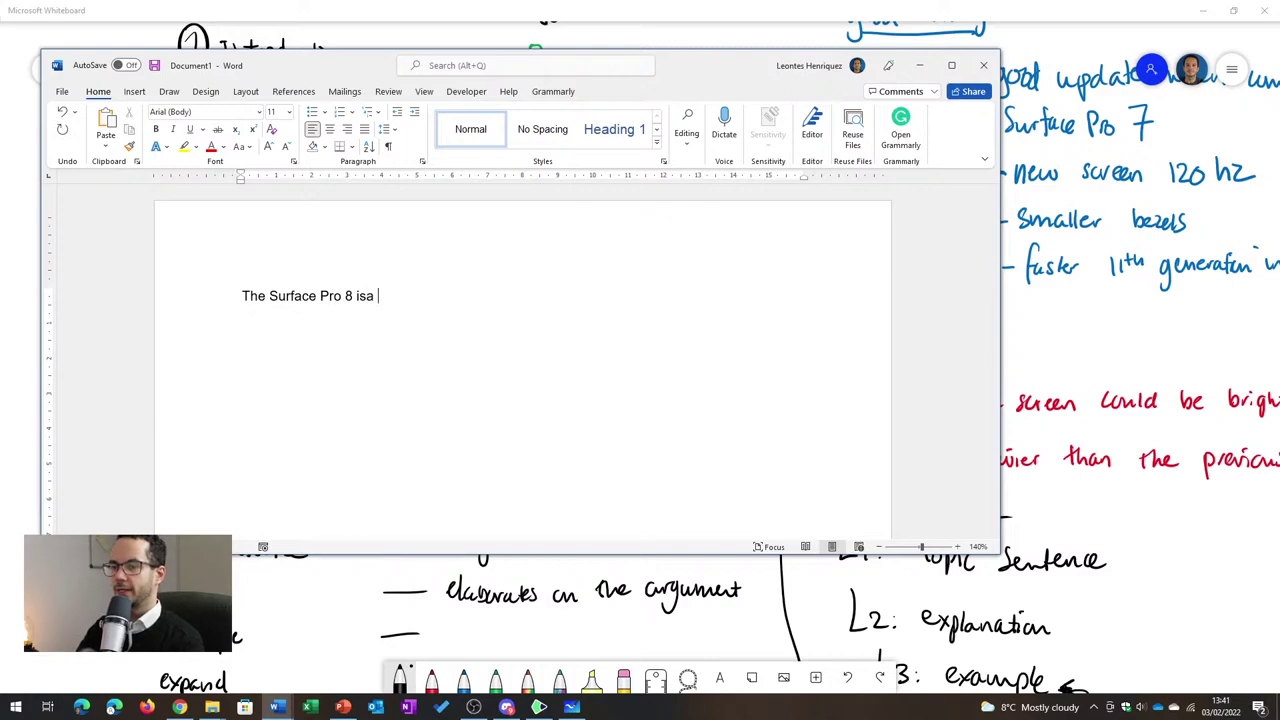
text( nice update when comp)
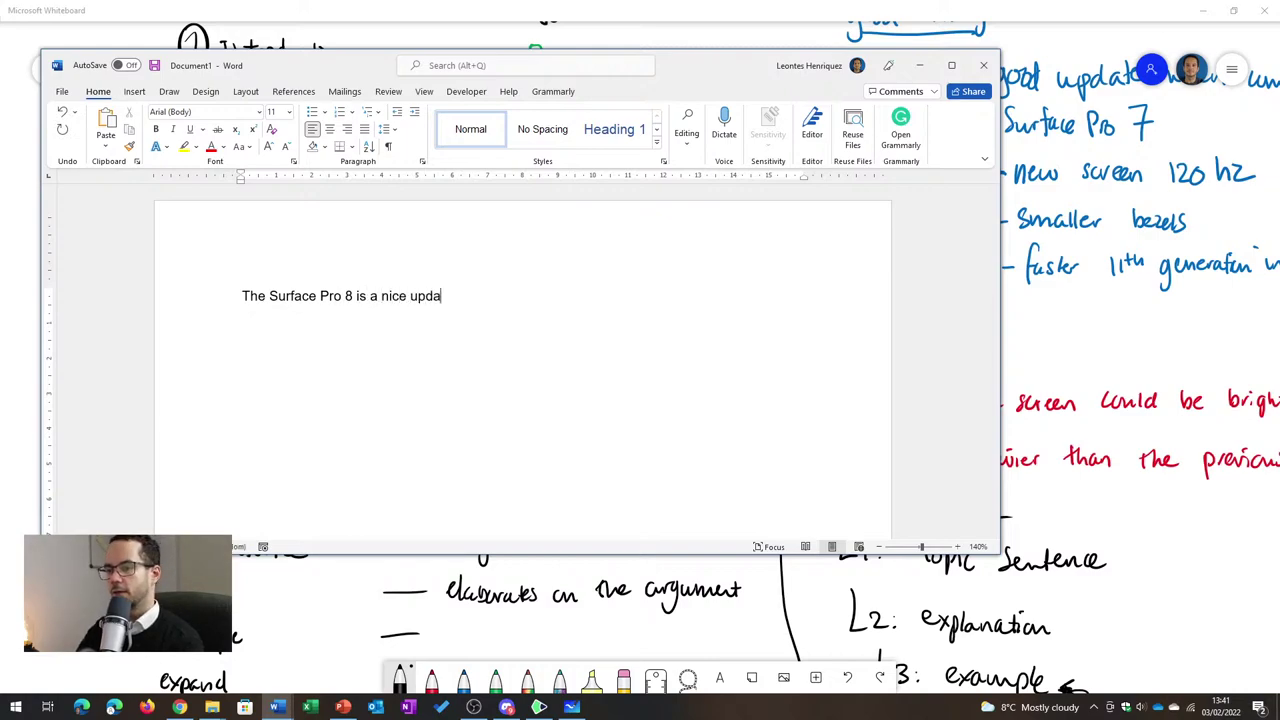
text(ared to th)
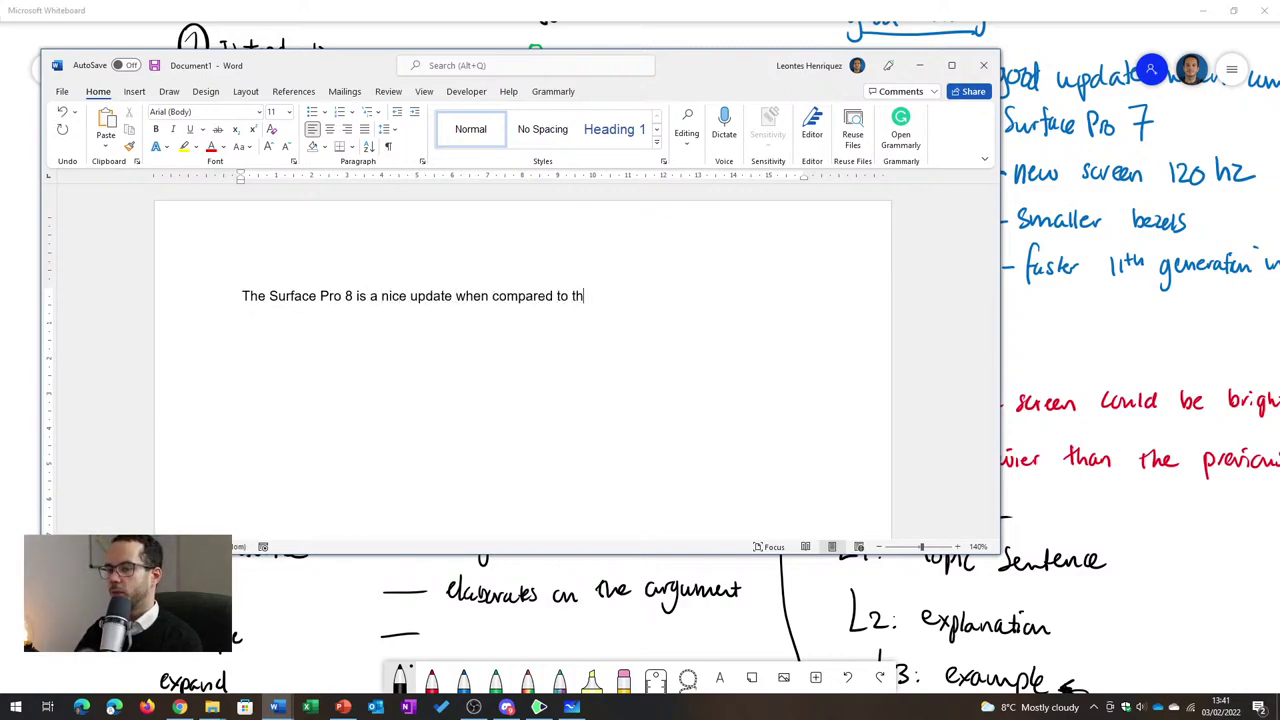
text(e Surface Pro 7.)
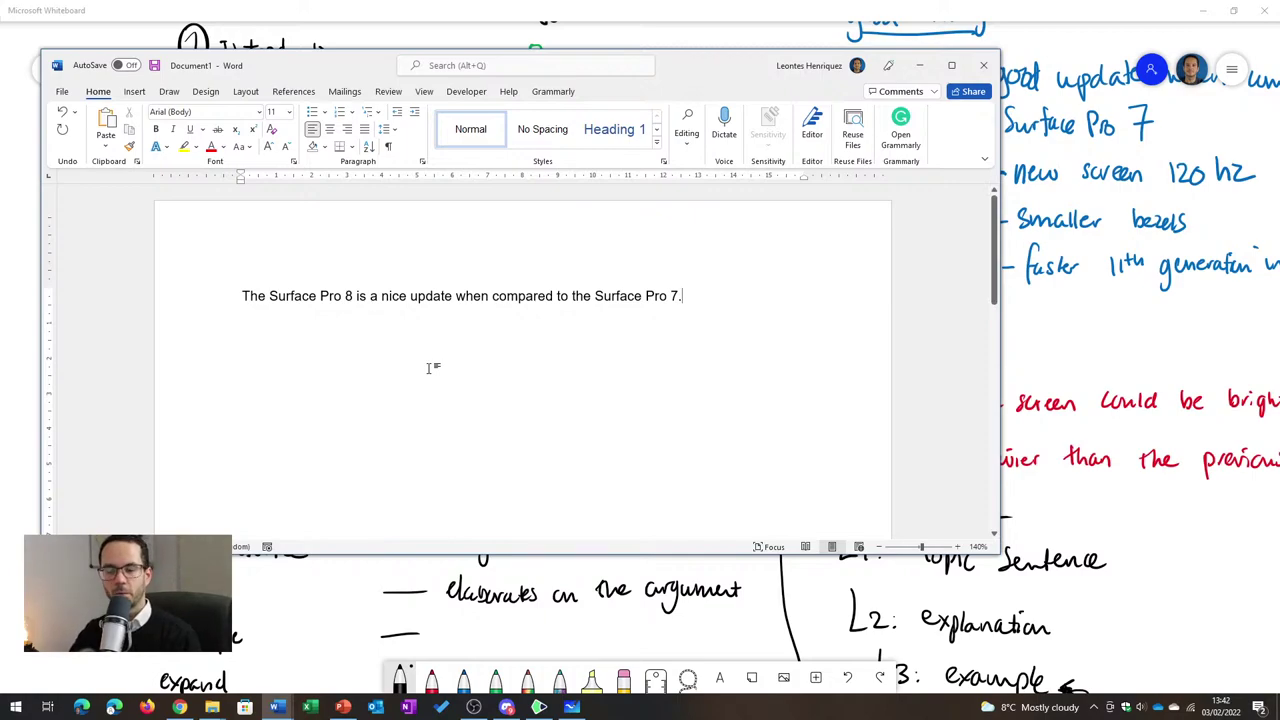
ctrl+scroll(451, 291, up, 4)
ctrl+scroll(430, 320, down, 2)
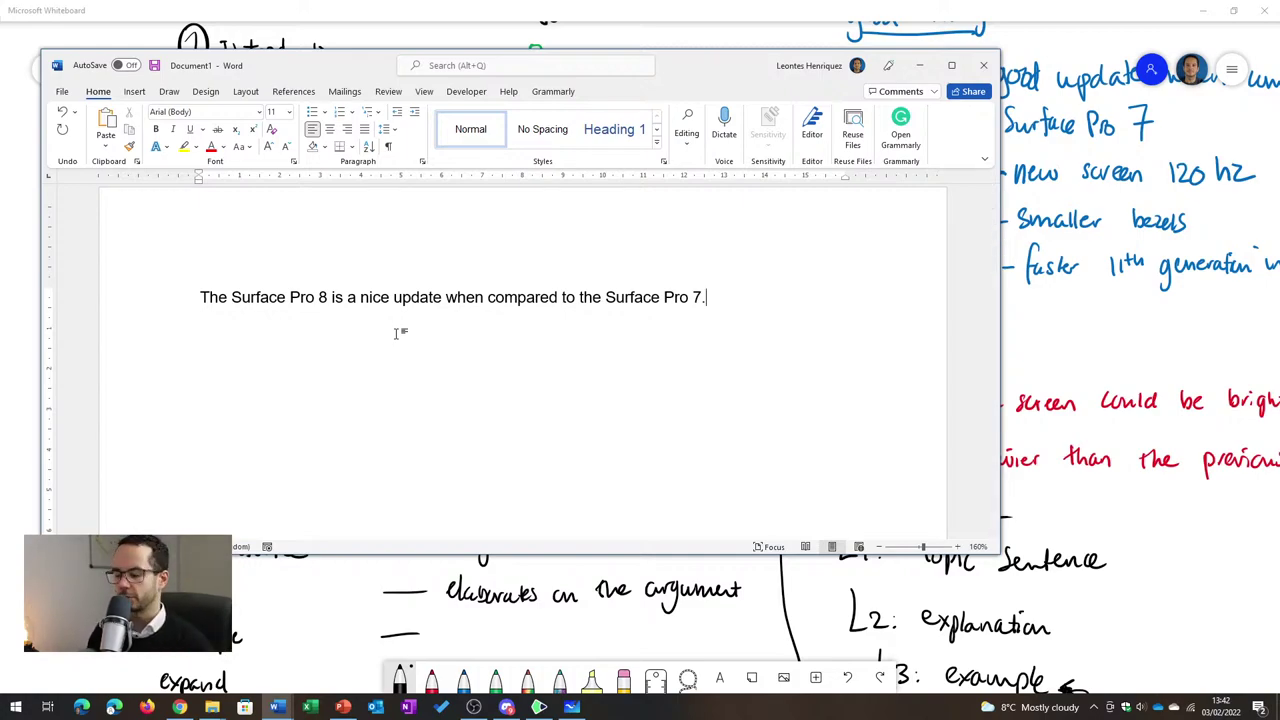
key(Home)
text(L1:)
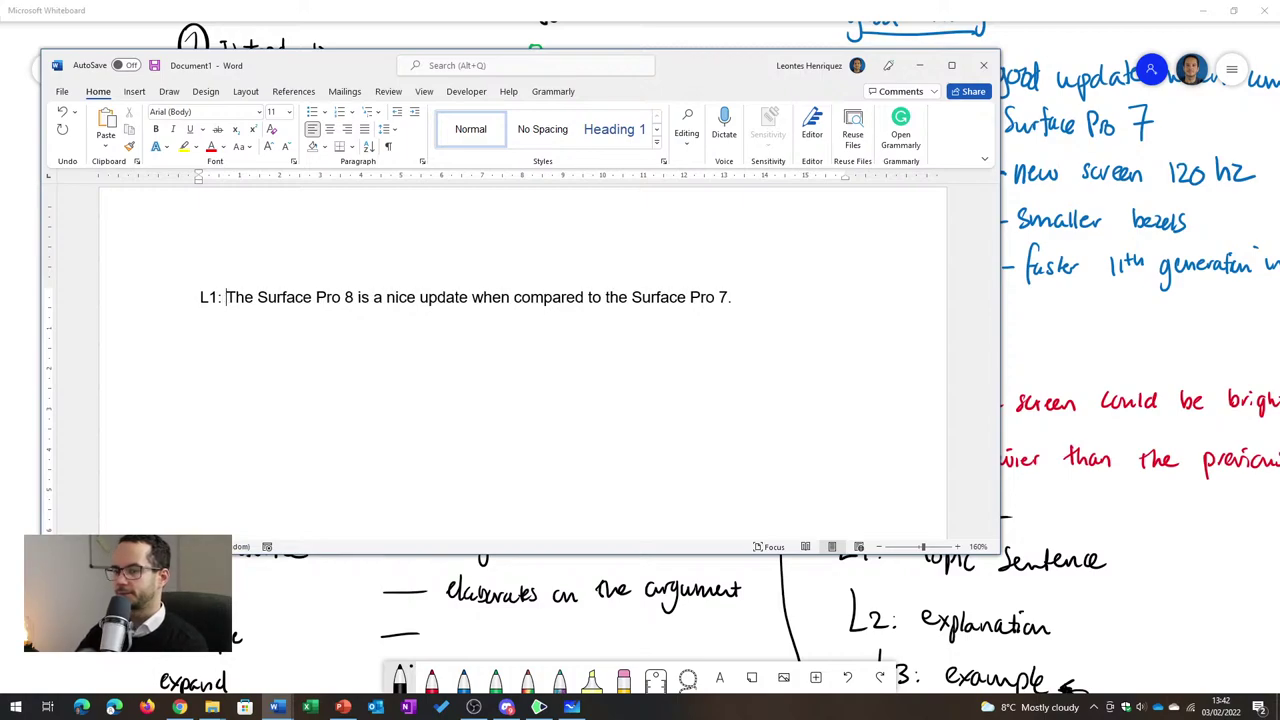
key(Return)
key(Tab)
text(L2:)
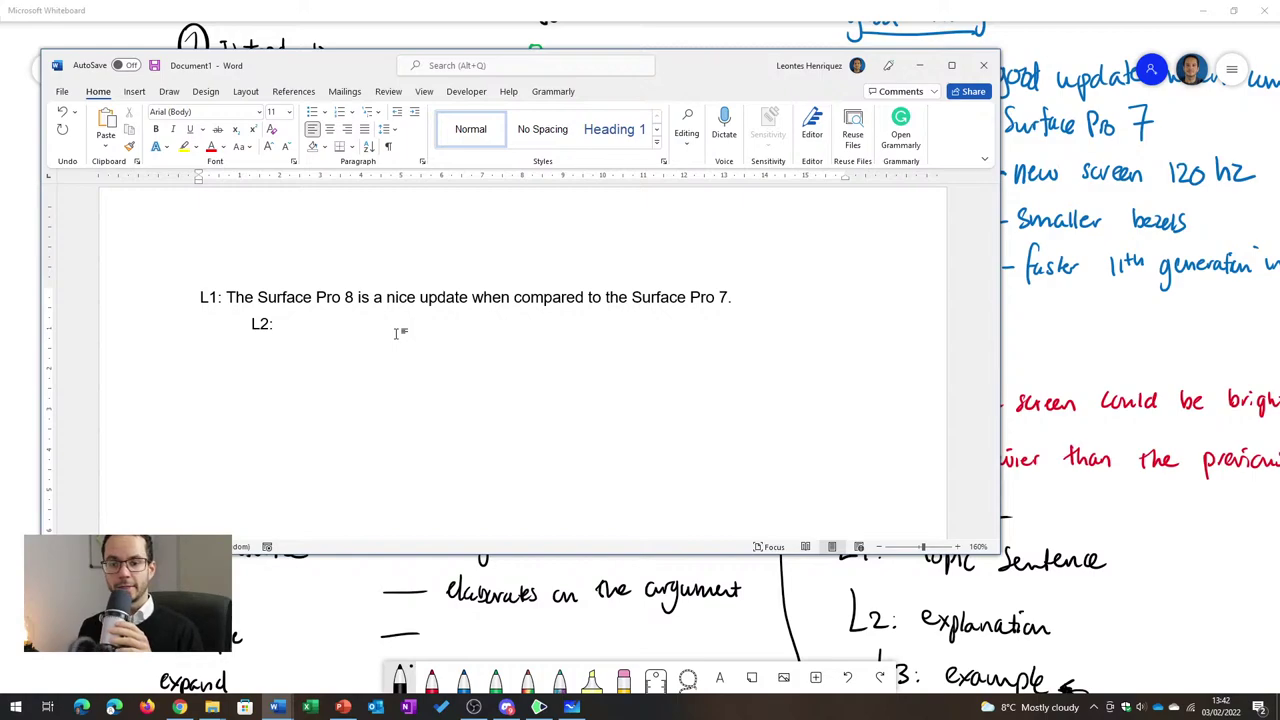
Step: Write the L2 sentence: the Surface Pro 7 was a minor update with no new features or upgrades
text(T)
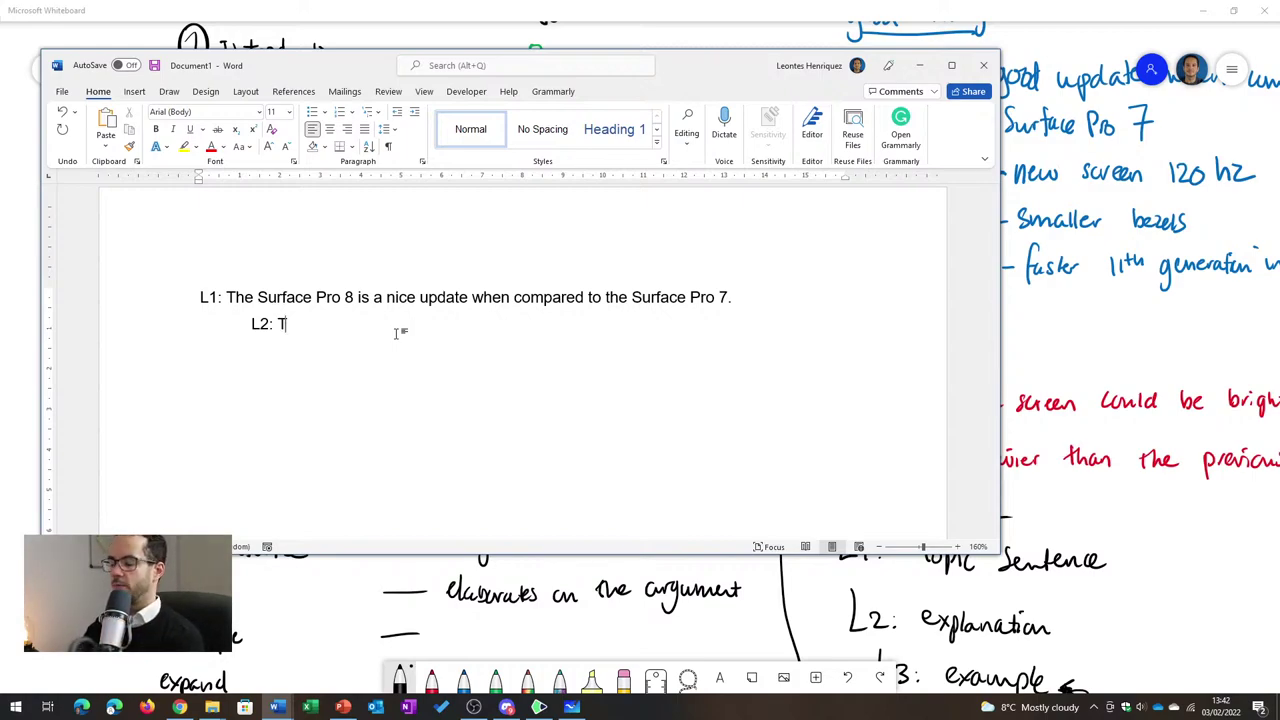
text(he Surface P)
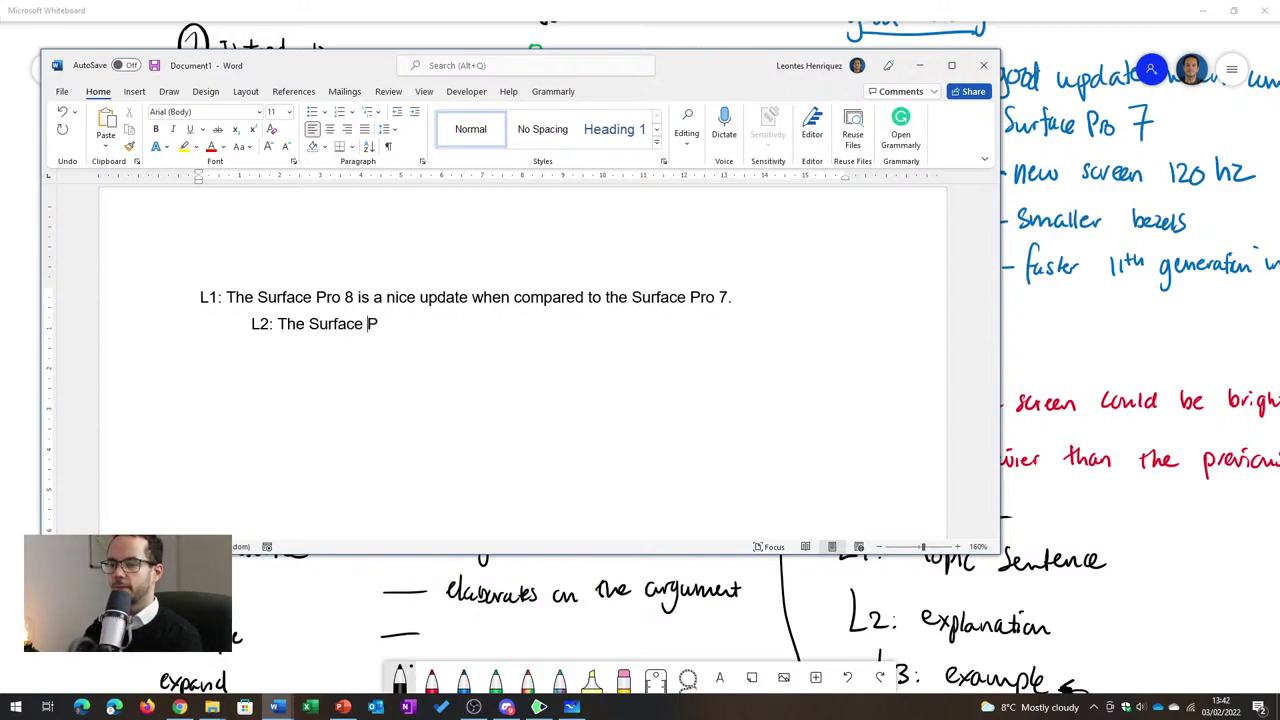
text(ro 7 was a min)
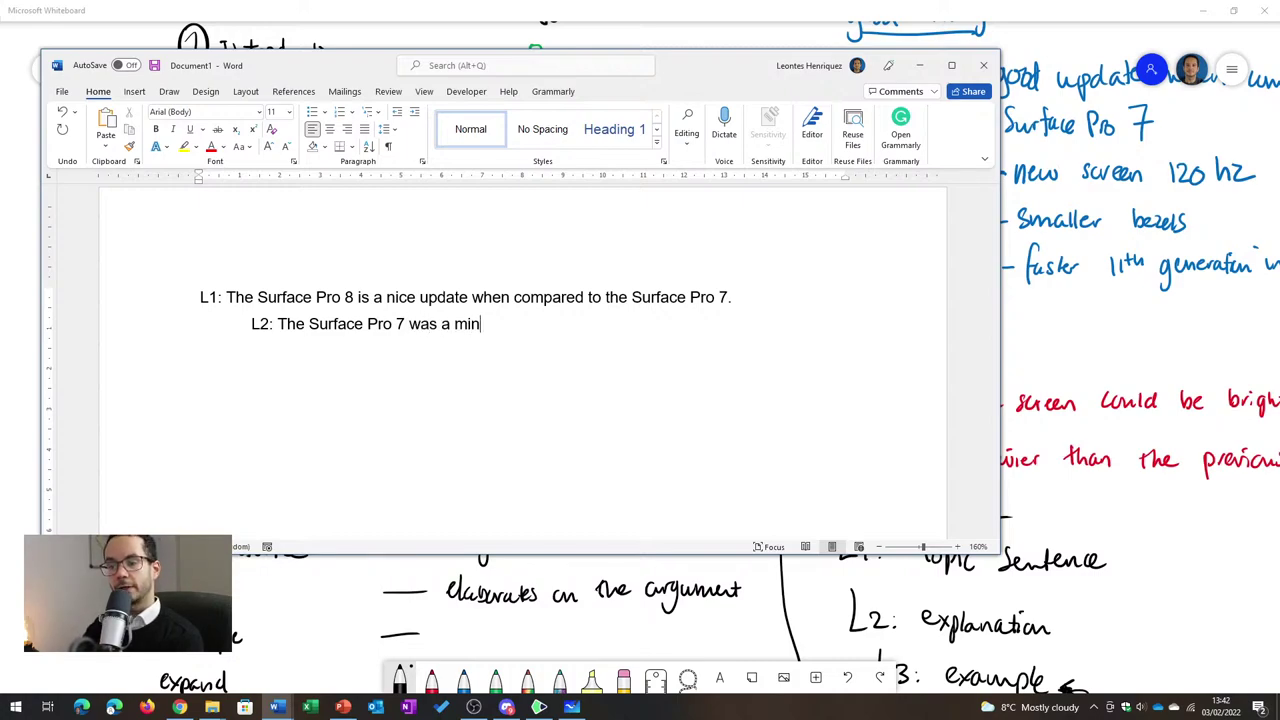
text(or update toth)
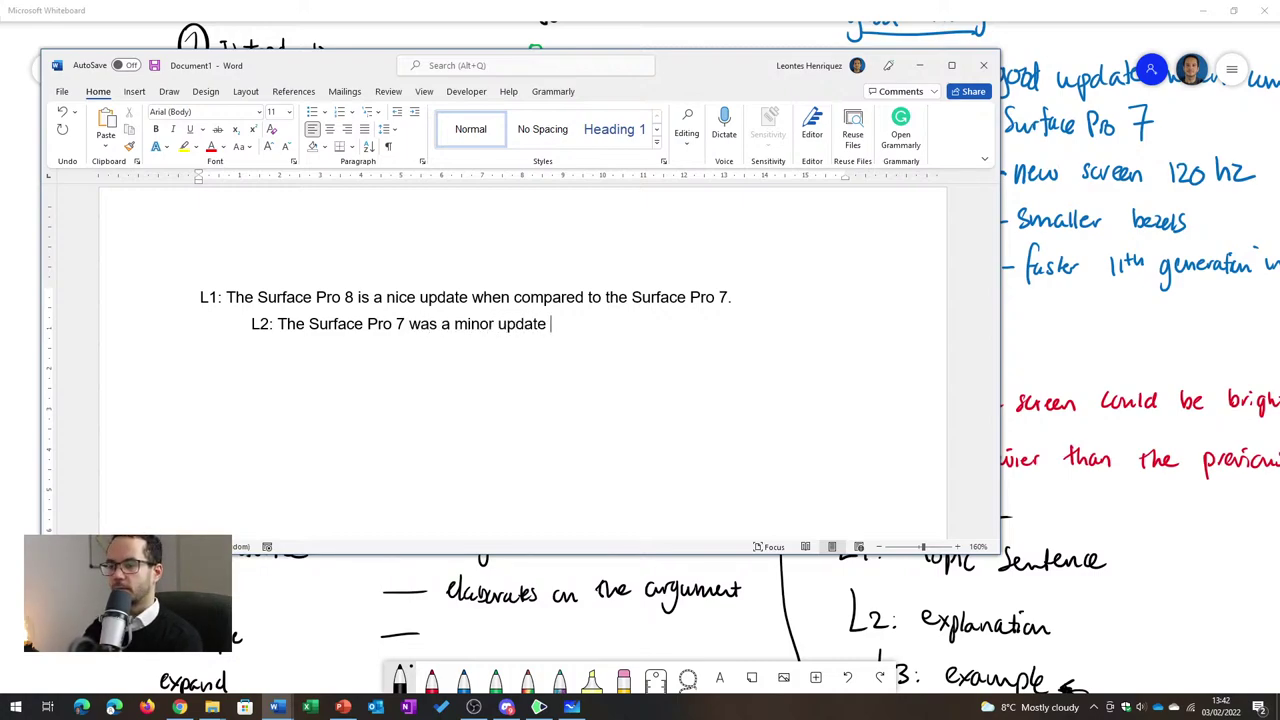
key(BackSpace)
key(BackSpace)
text(the Su)
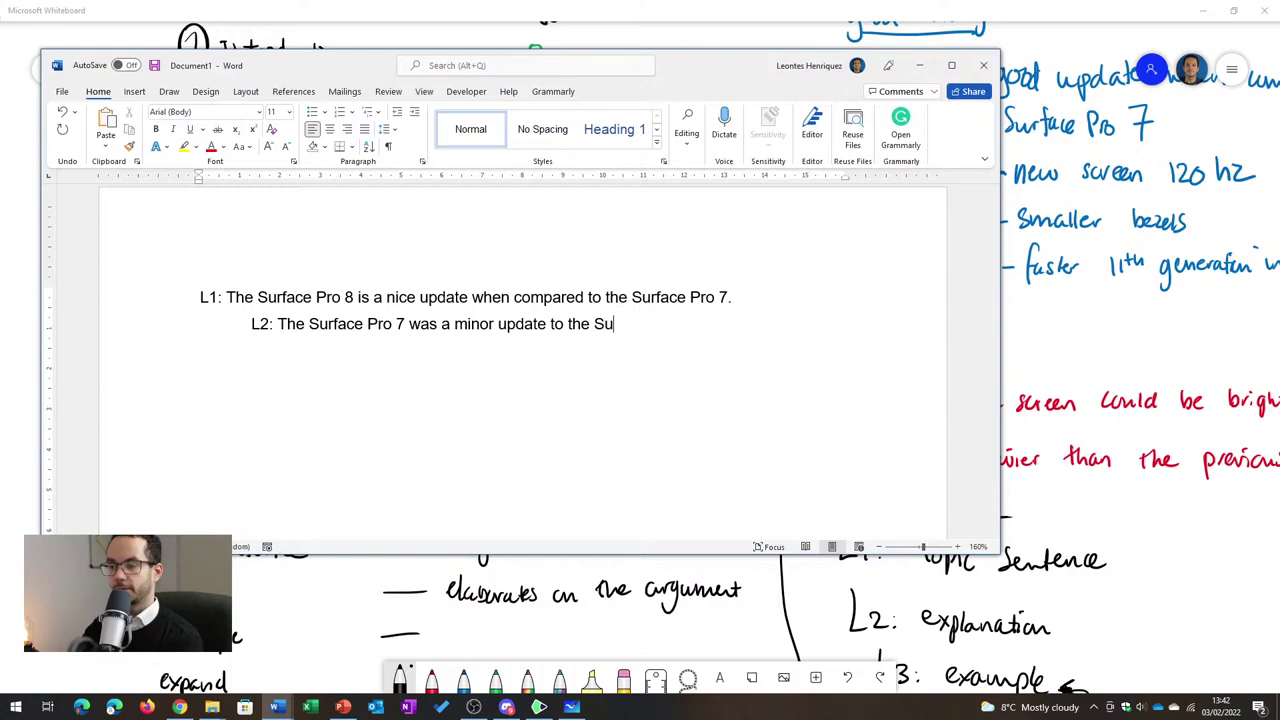
text(rface Pro )
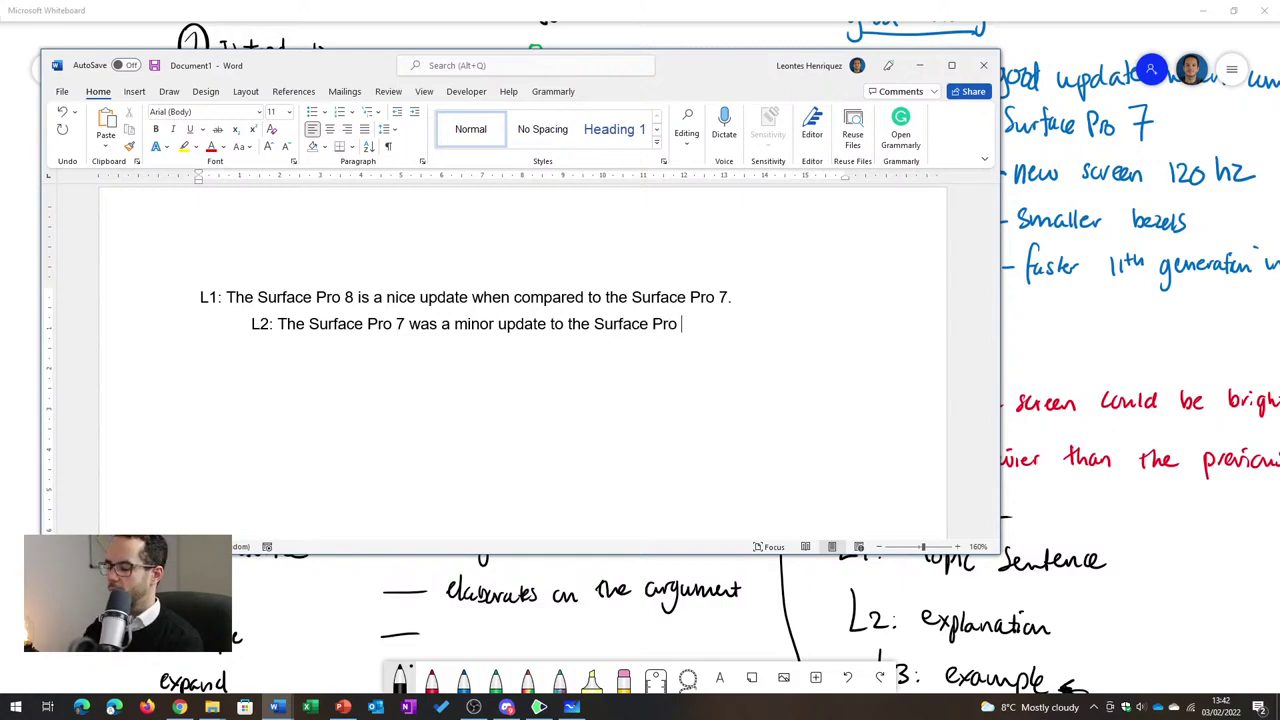
text(6. I)
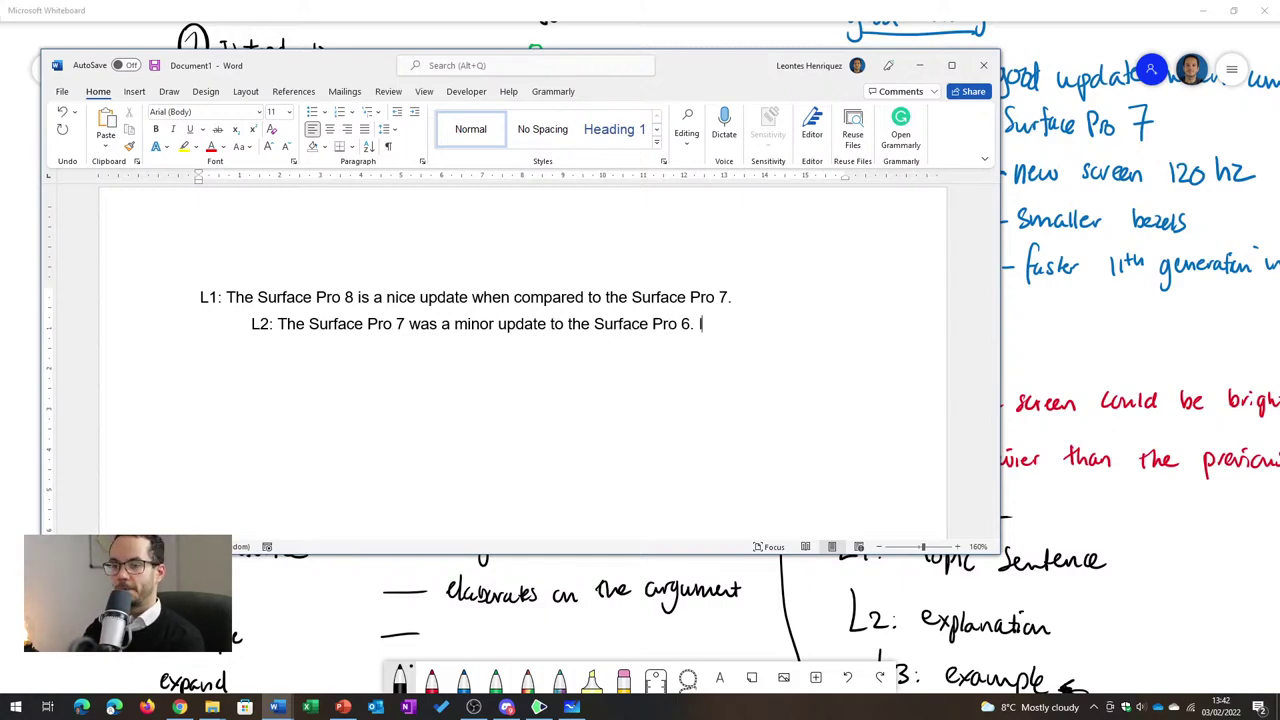
text(t didn't have a ny)
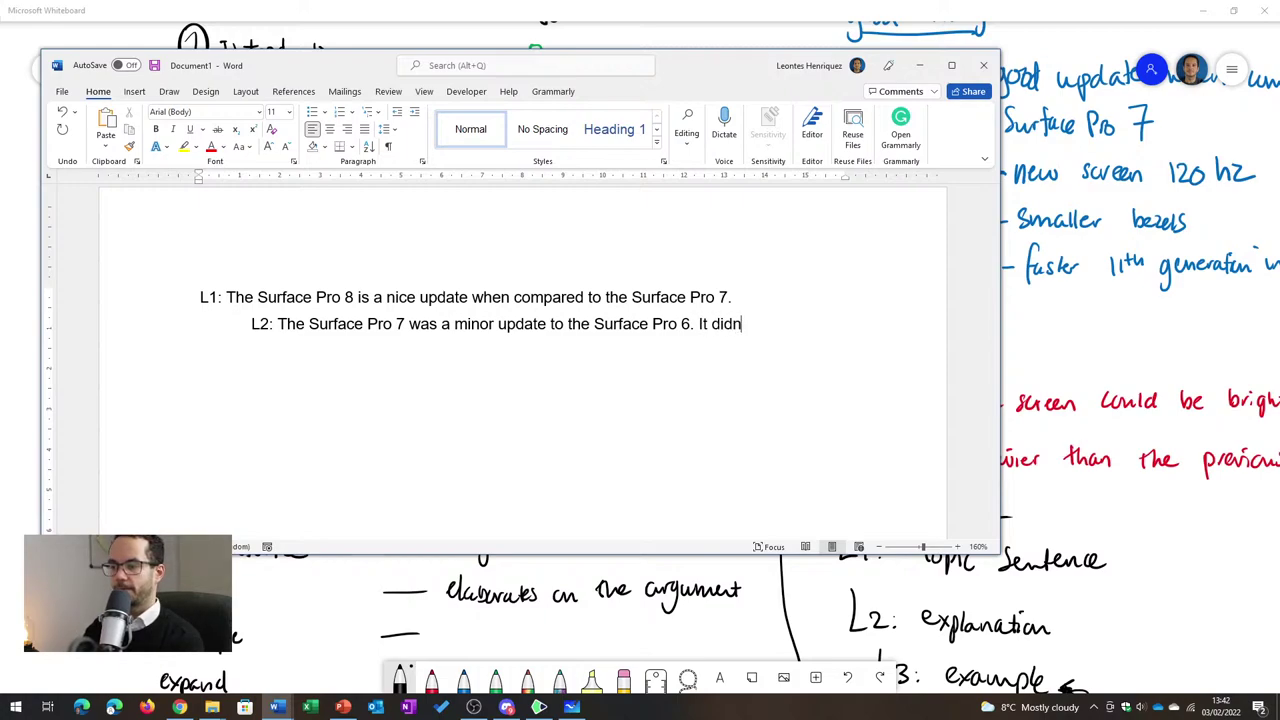
key(BackSpace)
key(BackSpace)
key(BackSpace)
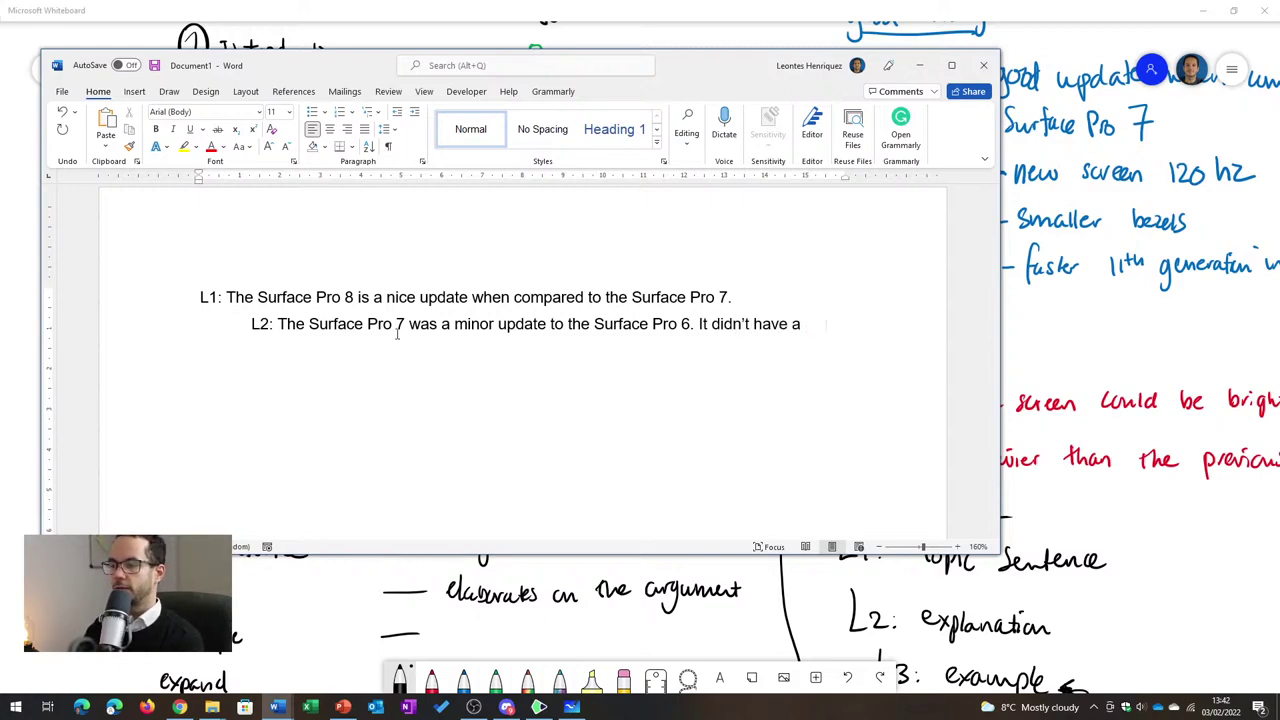
text(ny new features, no)
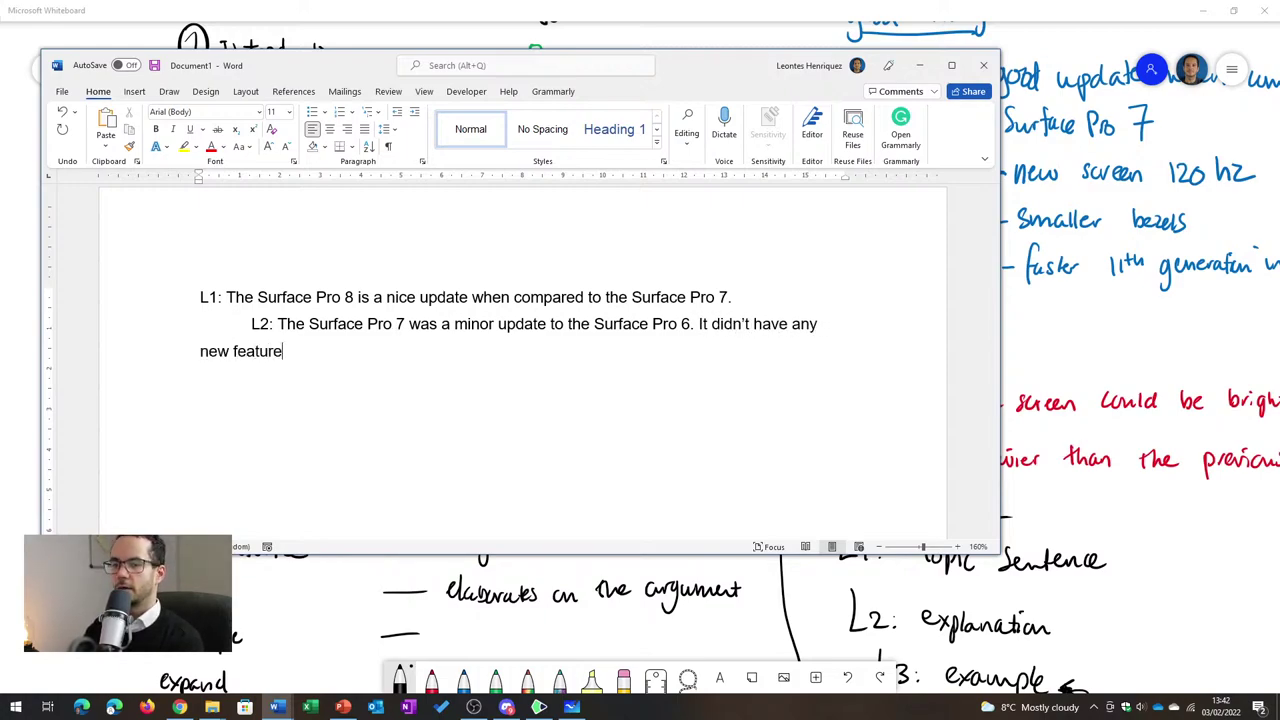
text(r did it)
key(BackSpace)
key(BackSpace)
key(BackSpace)
key(BackSpace)
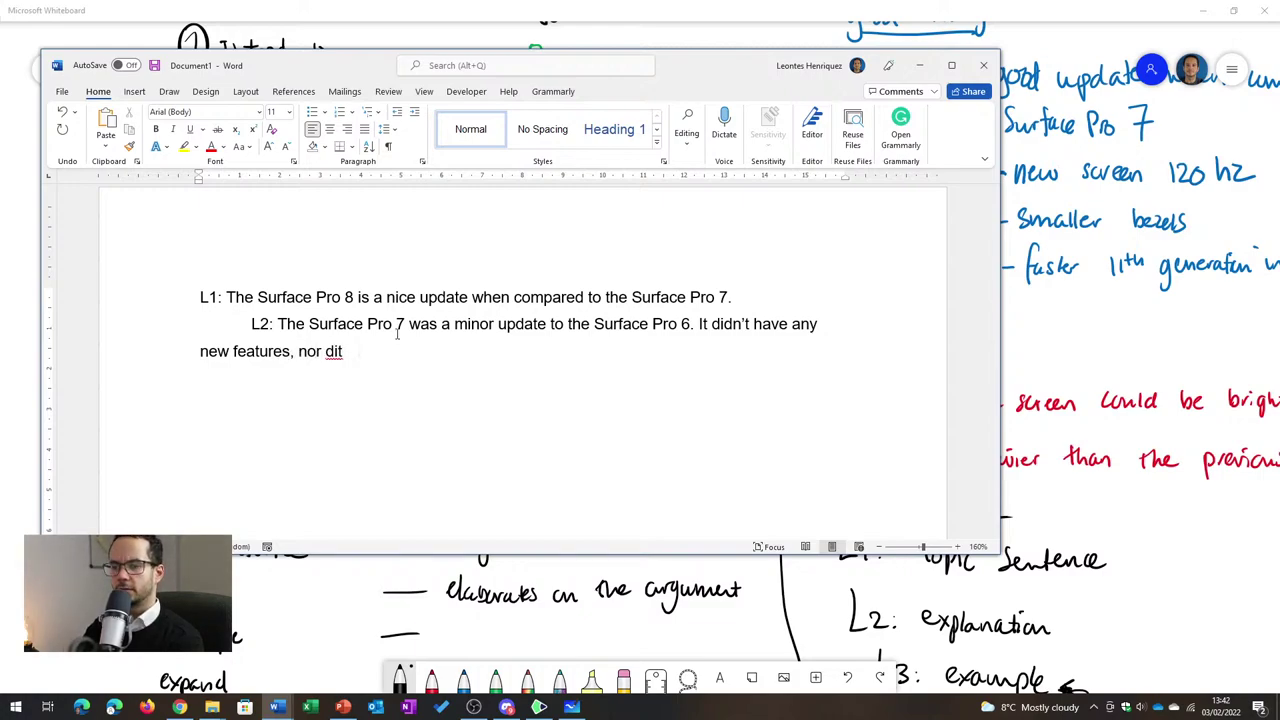
text(d it have )
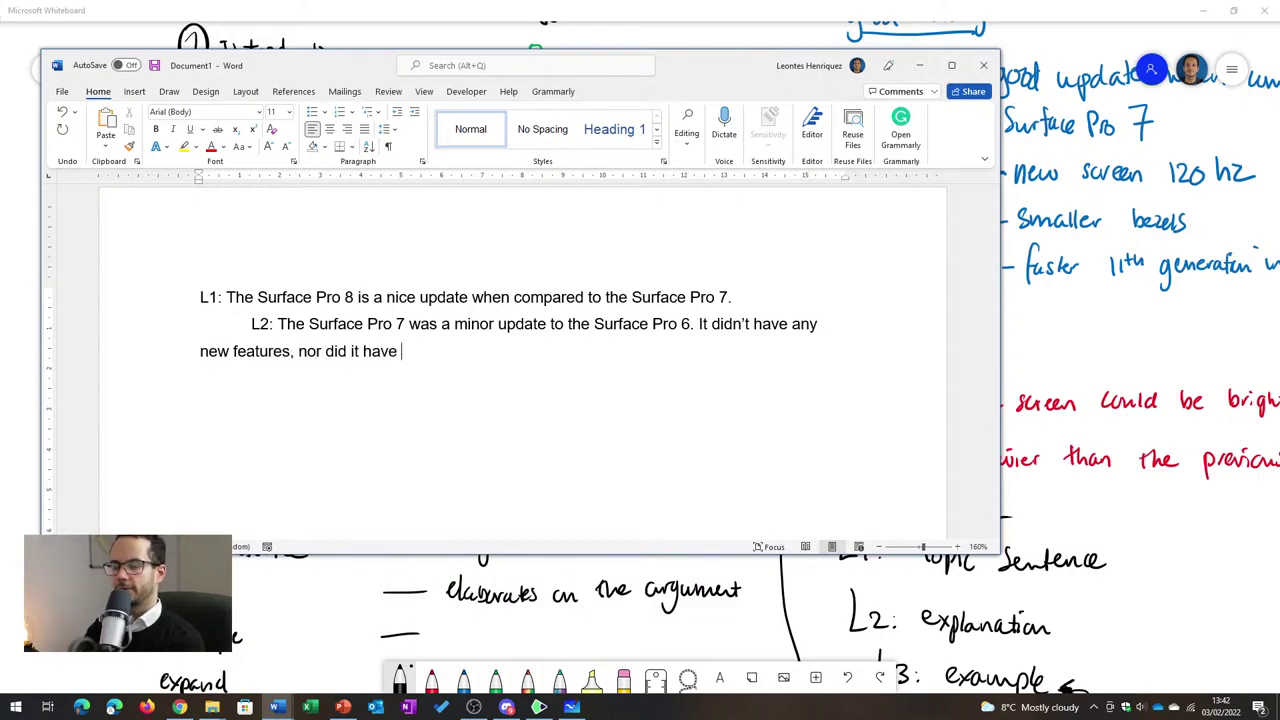
text(any )
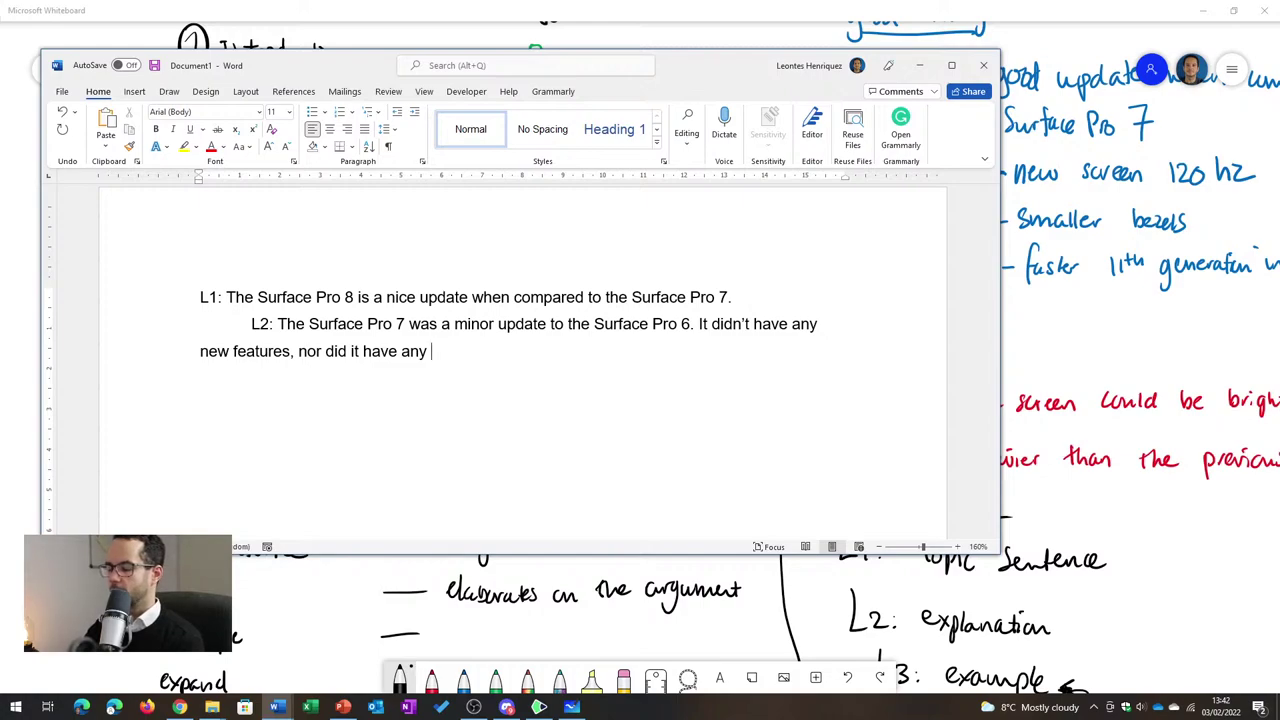
text(interesting)
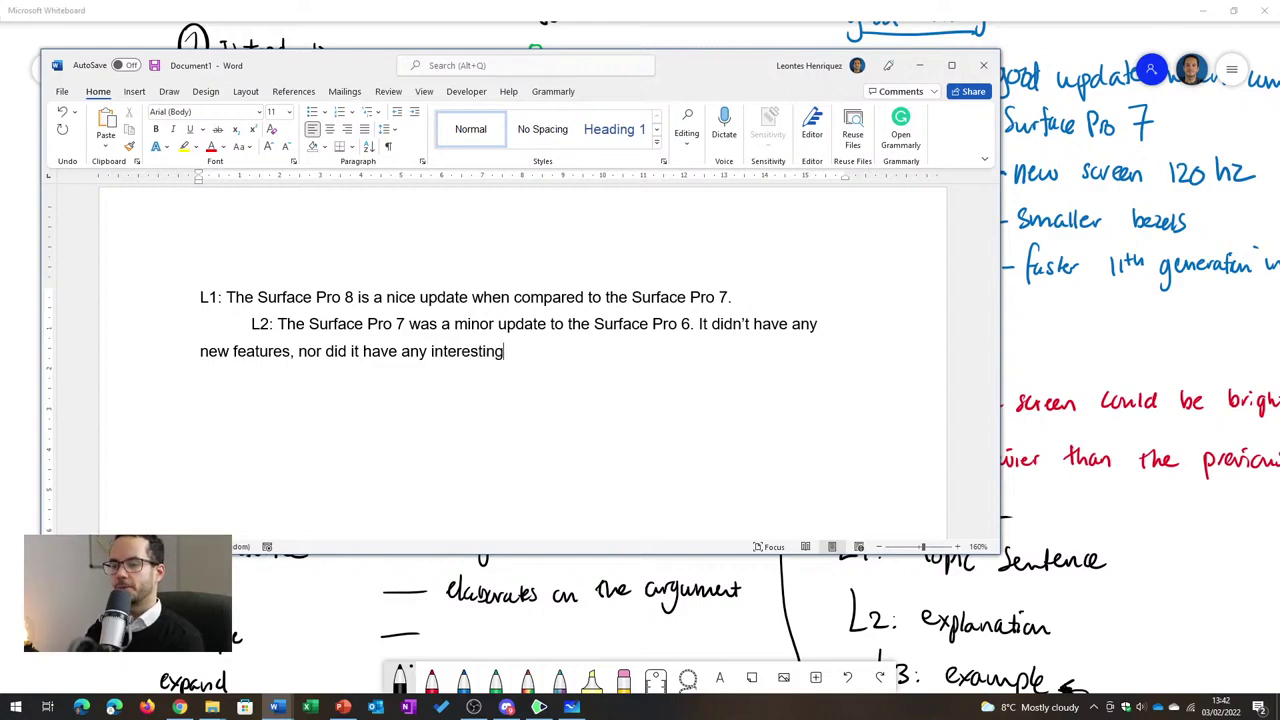
text( upgrades.)
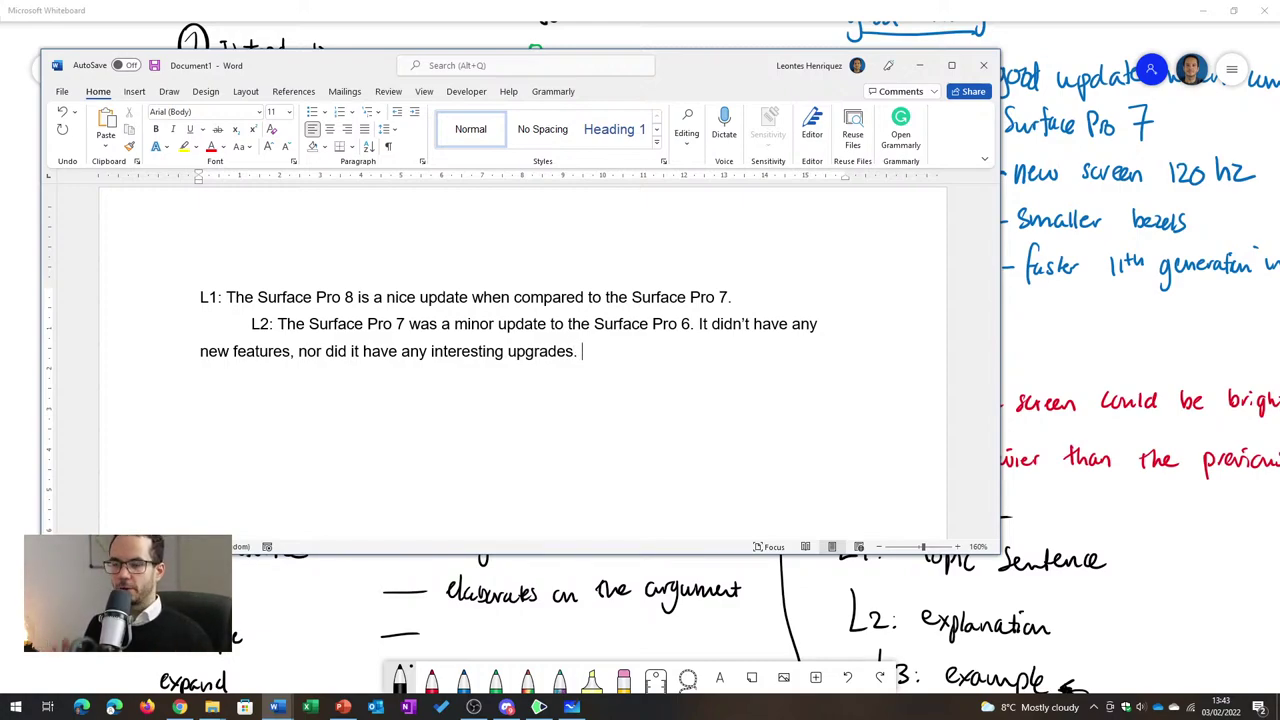
Step: Indent the wrapped L2 line and add 'L3: The Surface Pro 8 does contain new features and interesting updates.'
key(Home)
key(Tab)
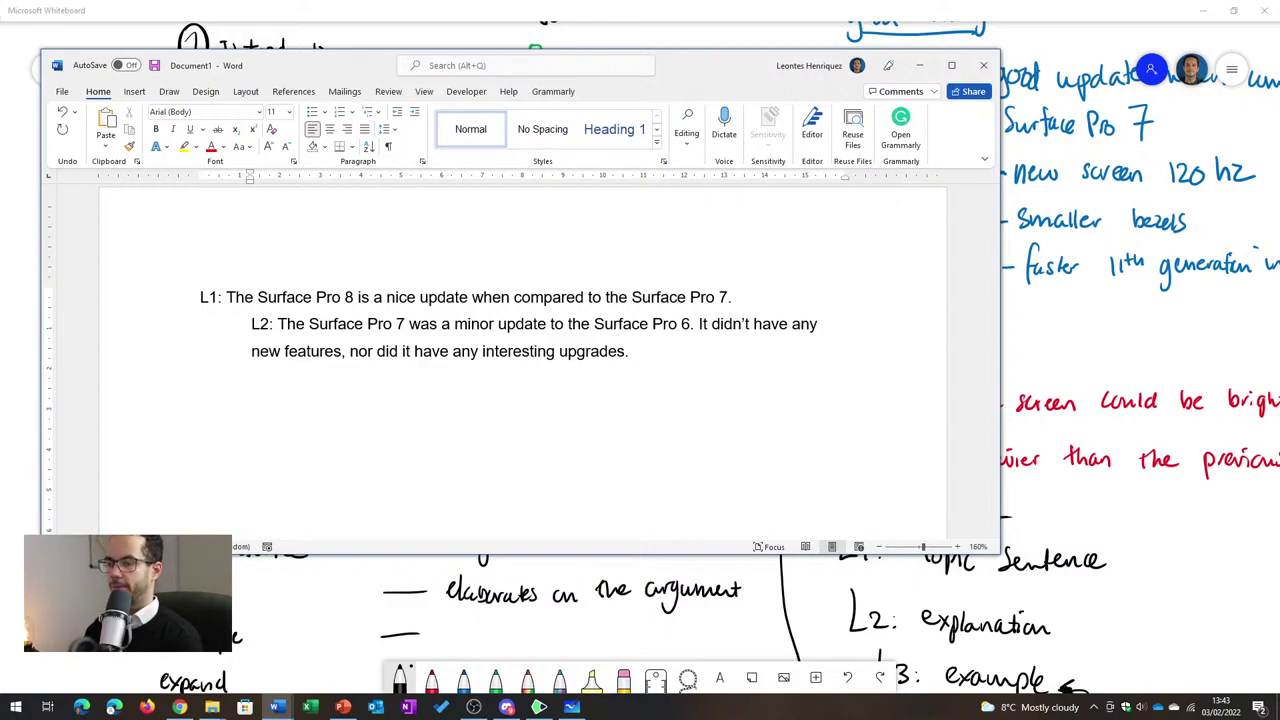
text(L3: )
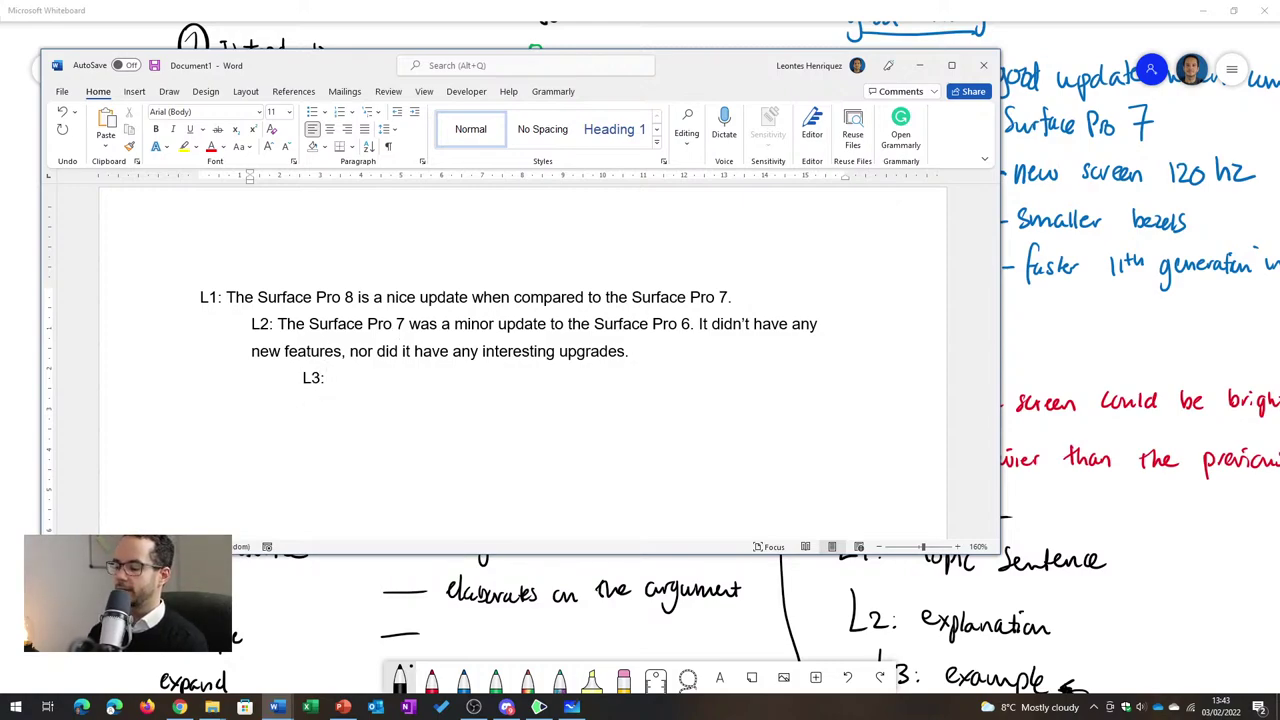
text(The Surface Pro )
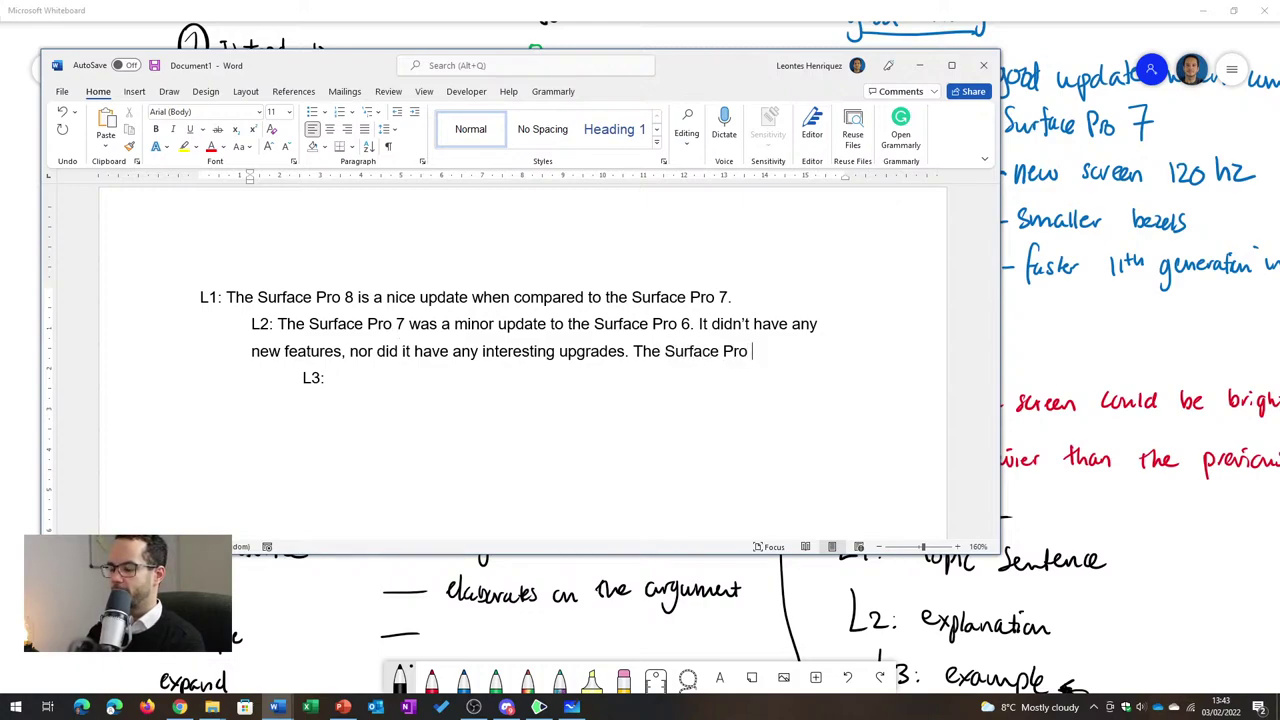
text(8 does )
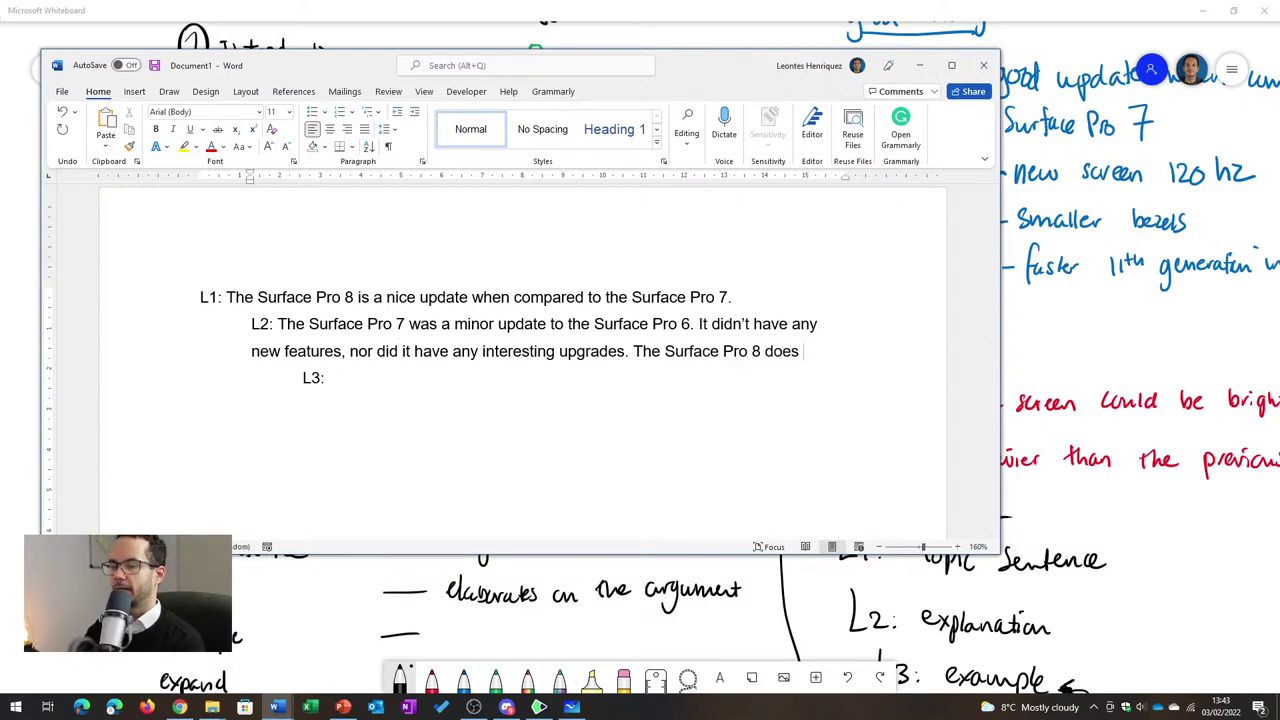
text(contain new featur)
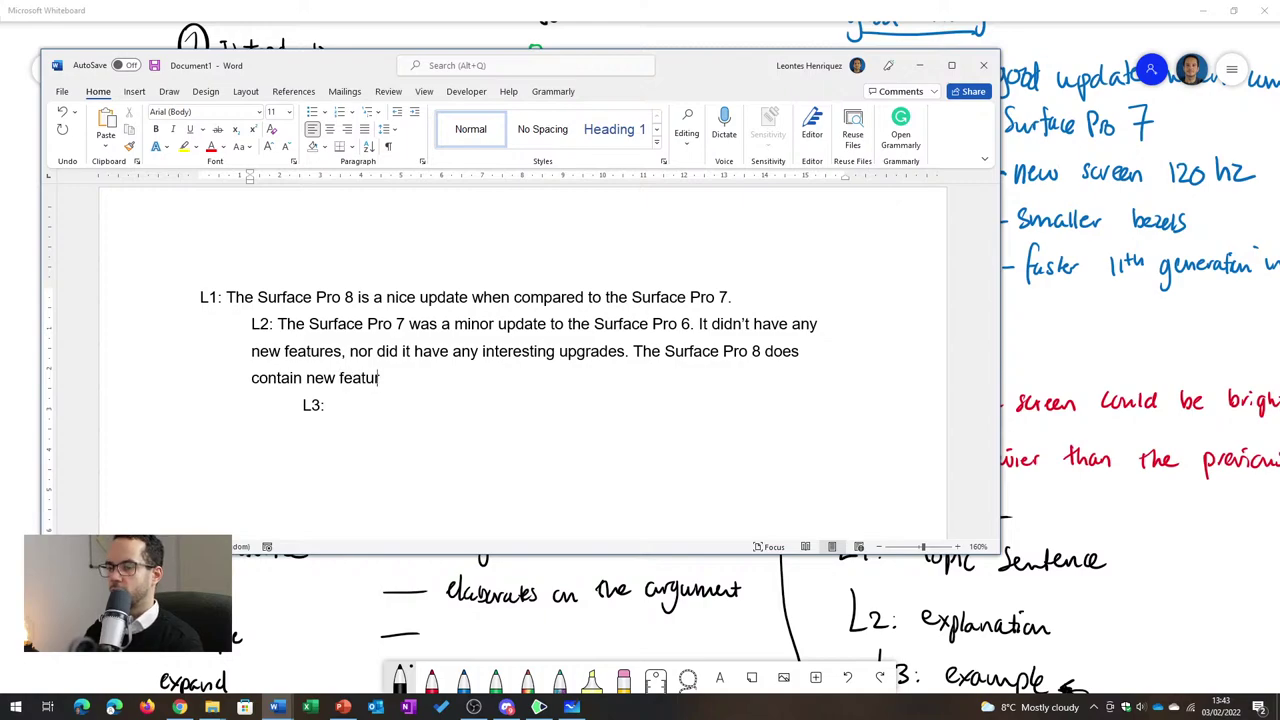
text(es and interesting )
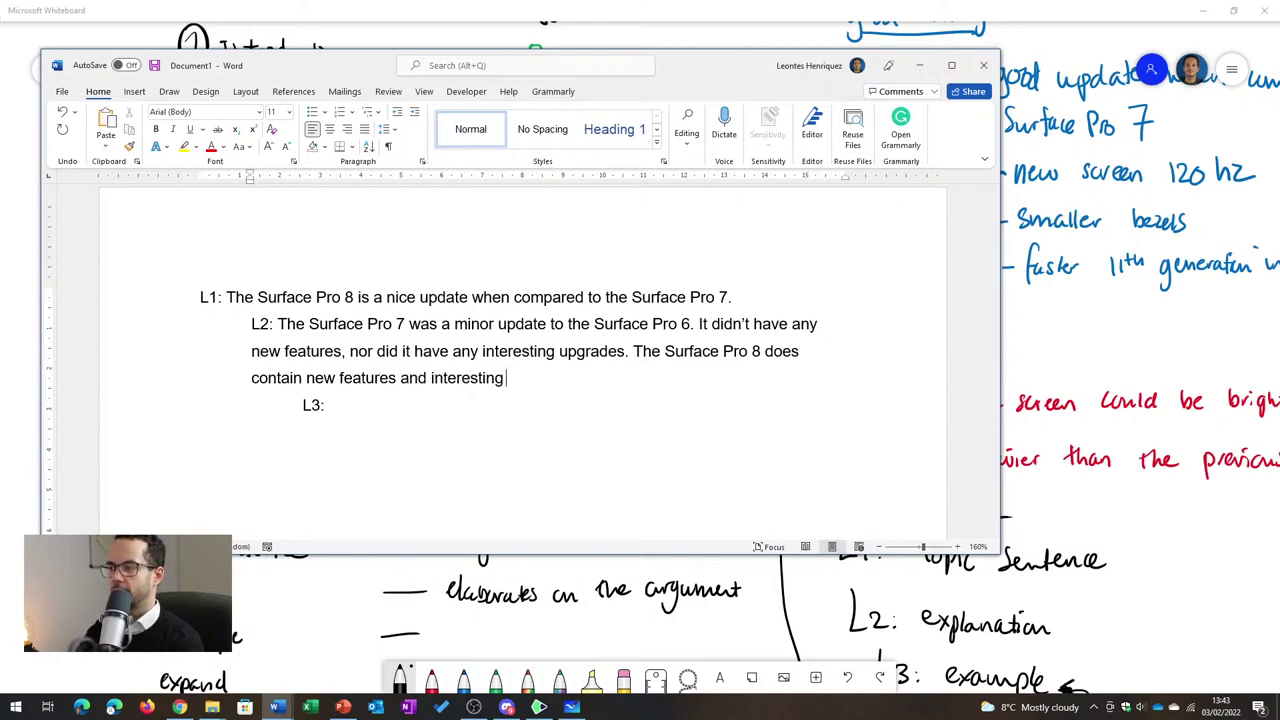
text(updates.)
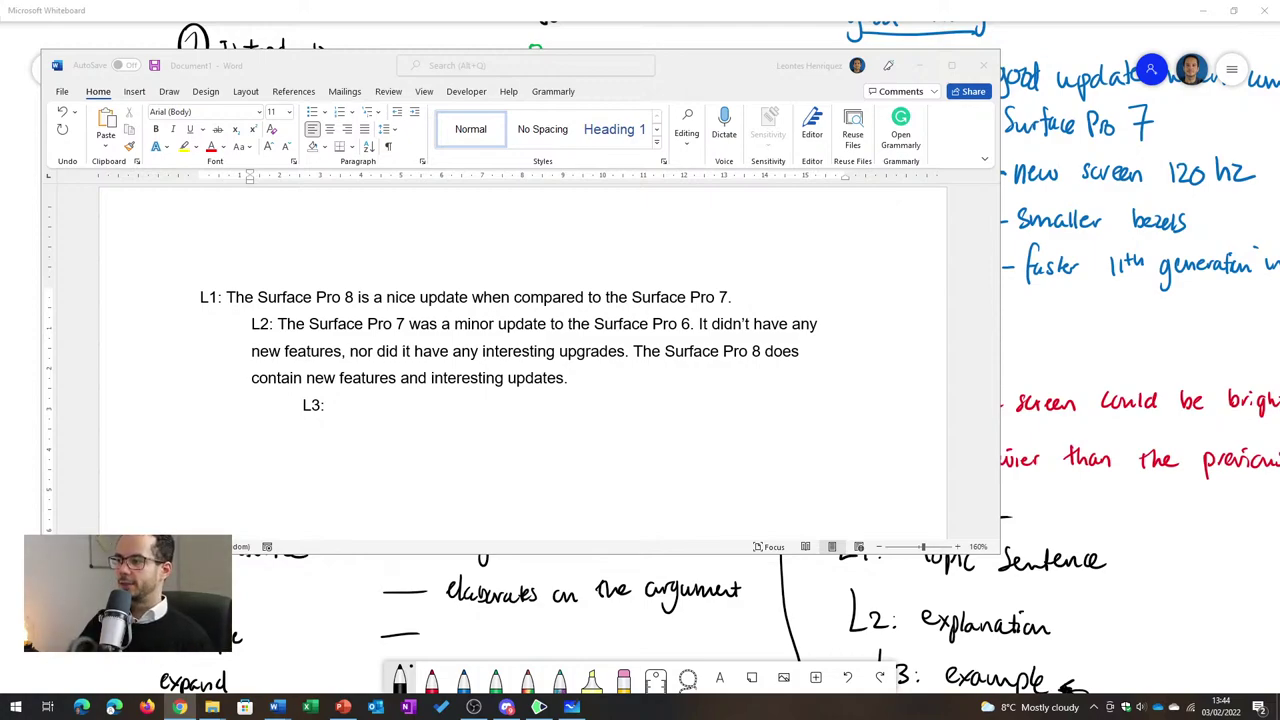
Step: Narrow and lower the Word window beside the whiteboard's Introduction notes, with the cursor after 'L3:'
drag(1001, 370, 907, 370)
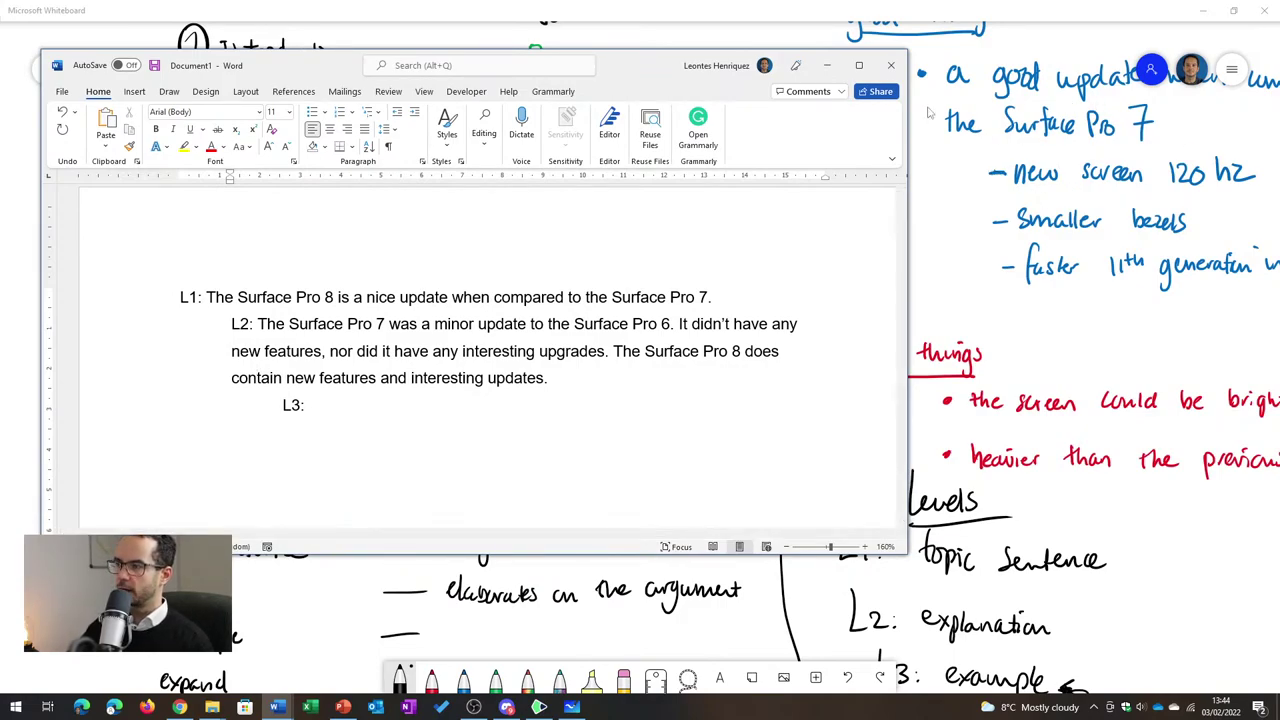
drag(641, 82, 624, 150)
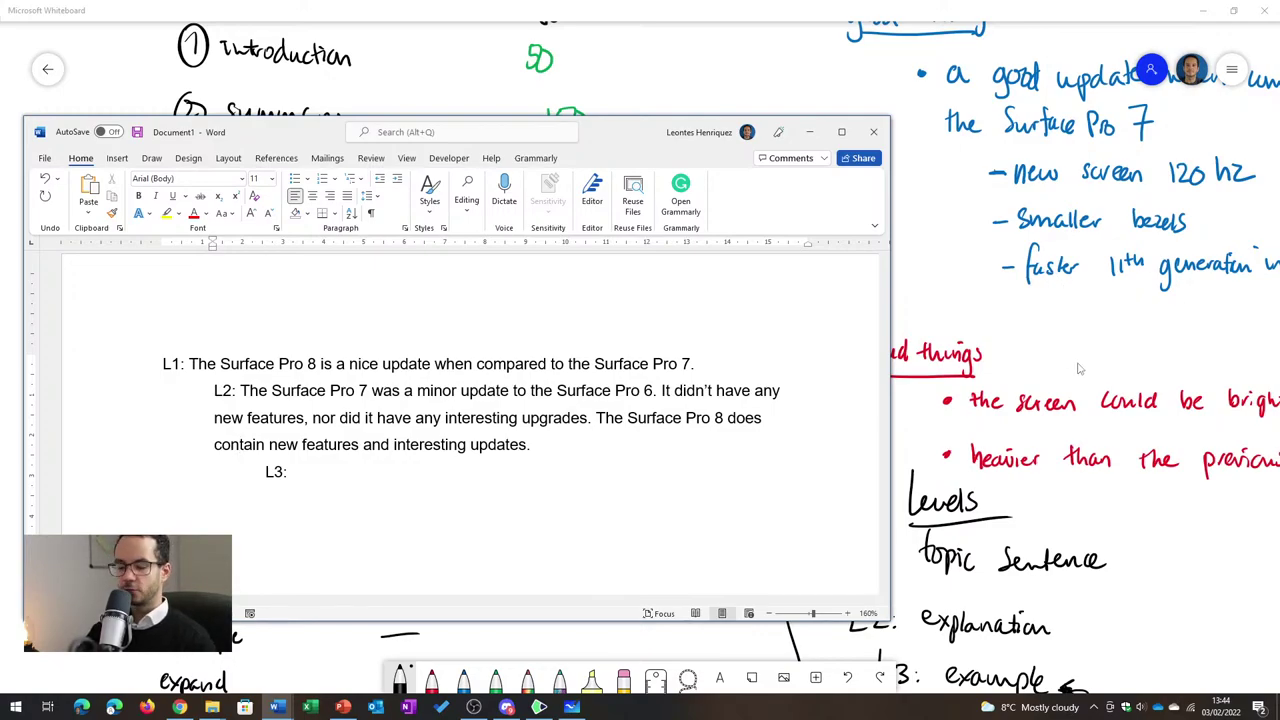
click(436, 474)
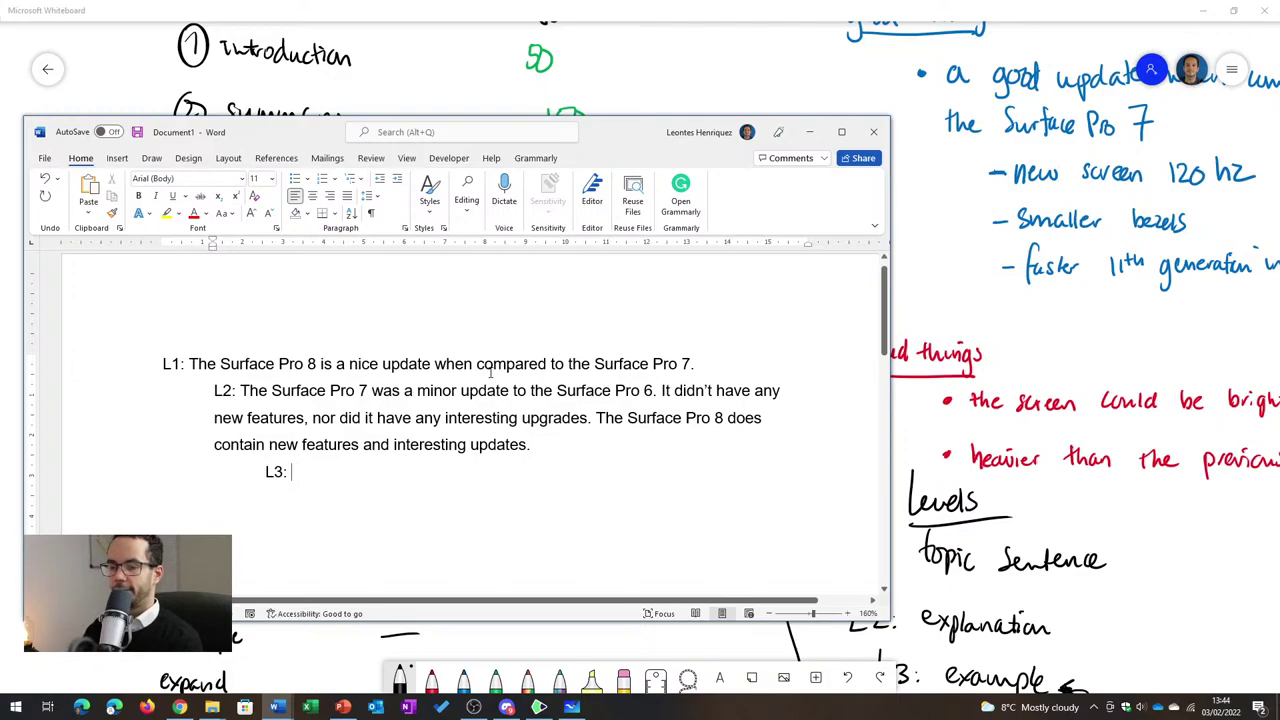
Step: Write the L3 point about the 120-hz screen making the UI buttery smooth, indenting its wrapped line
text(It feat)
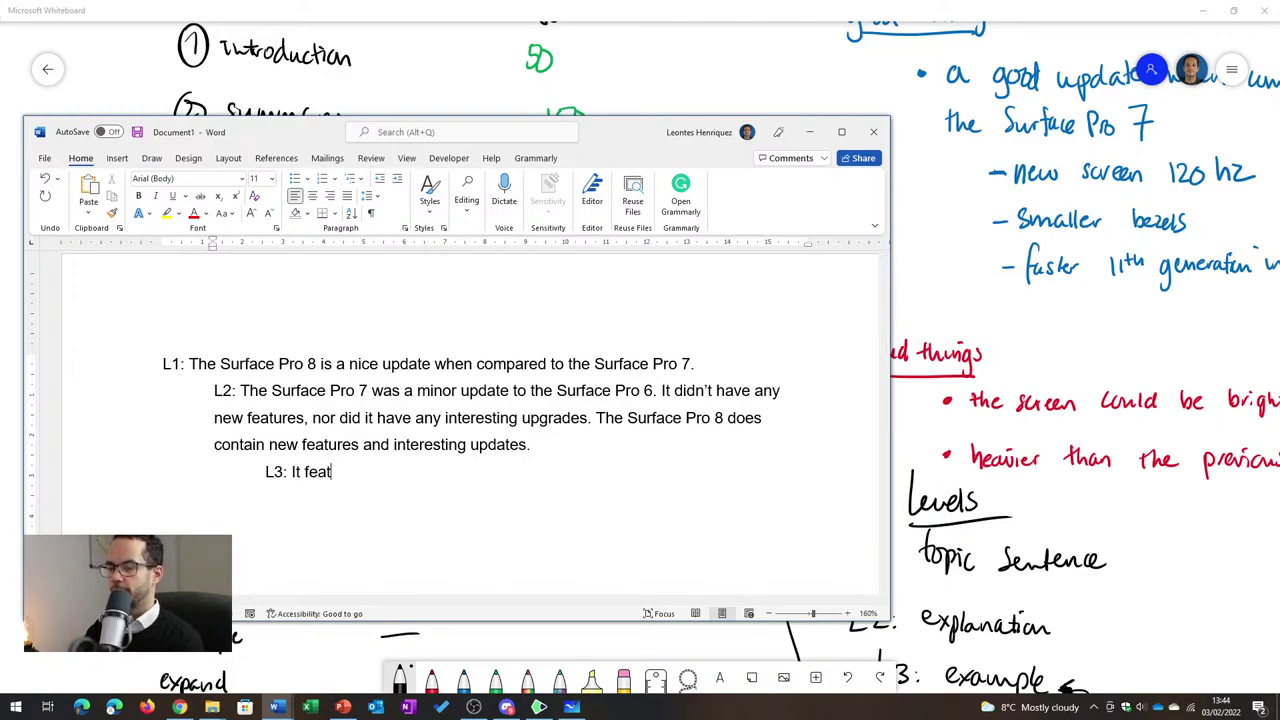
text(ures a new 120-)
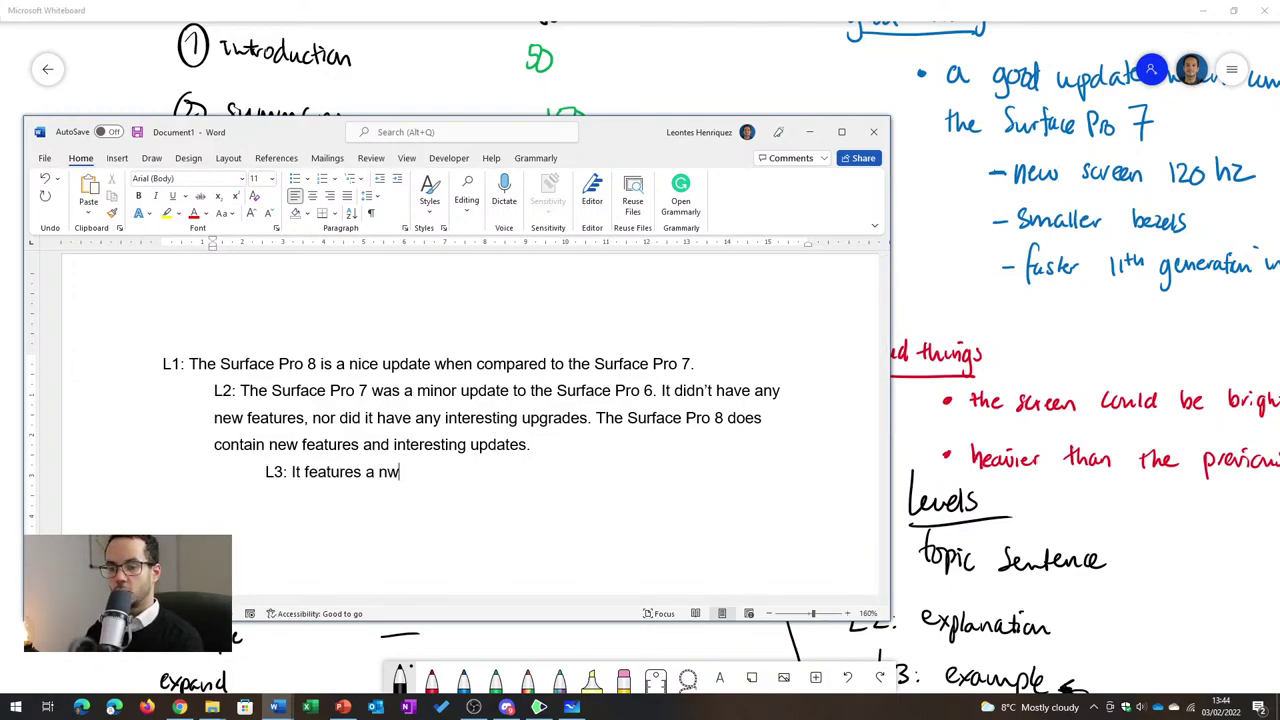
text(hz)
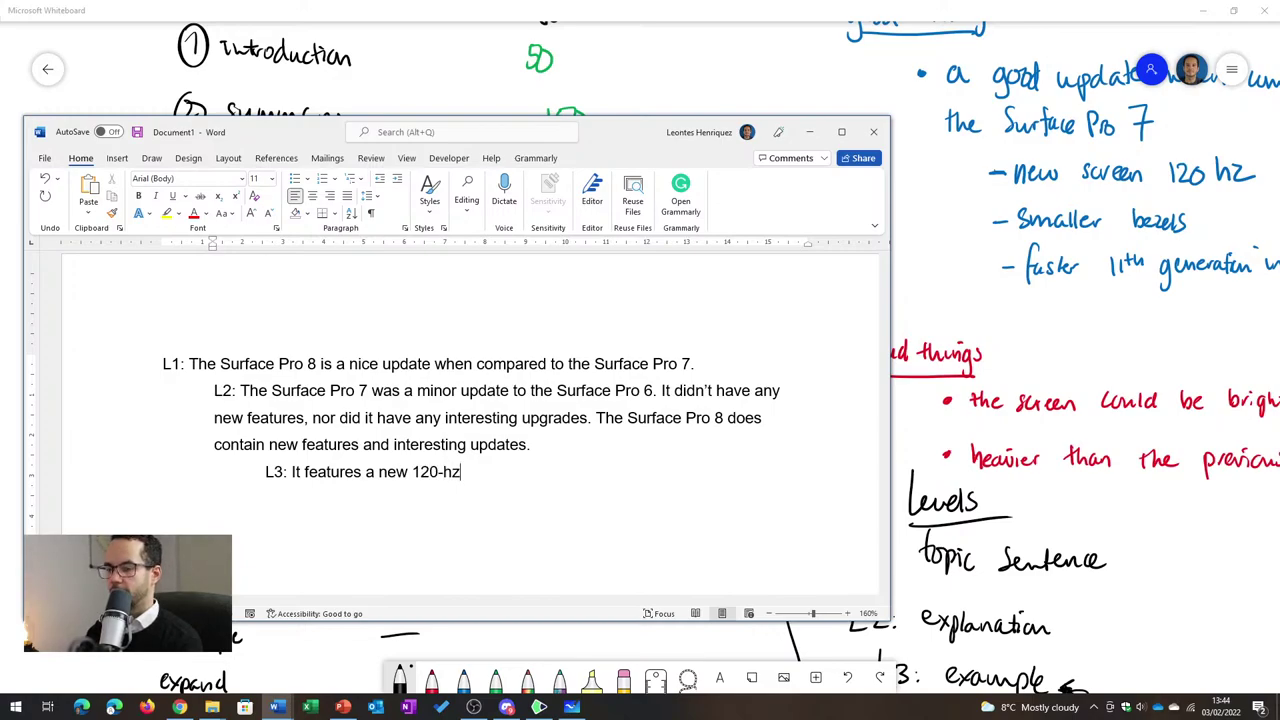
text( screen, )
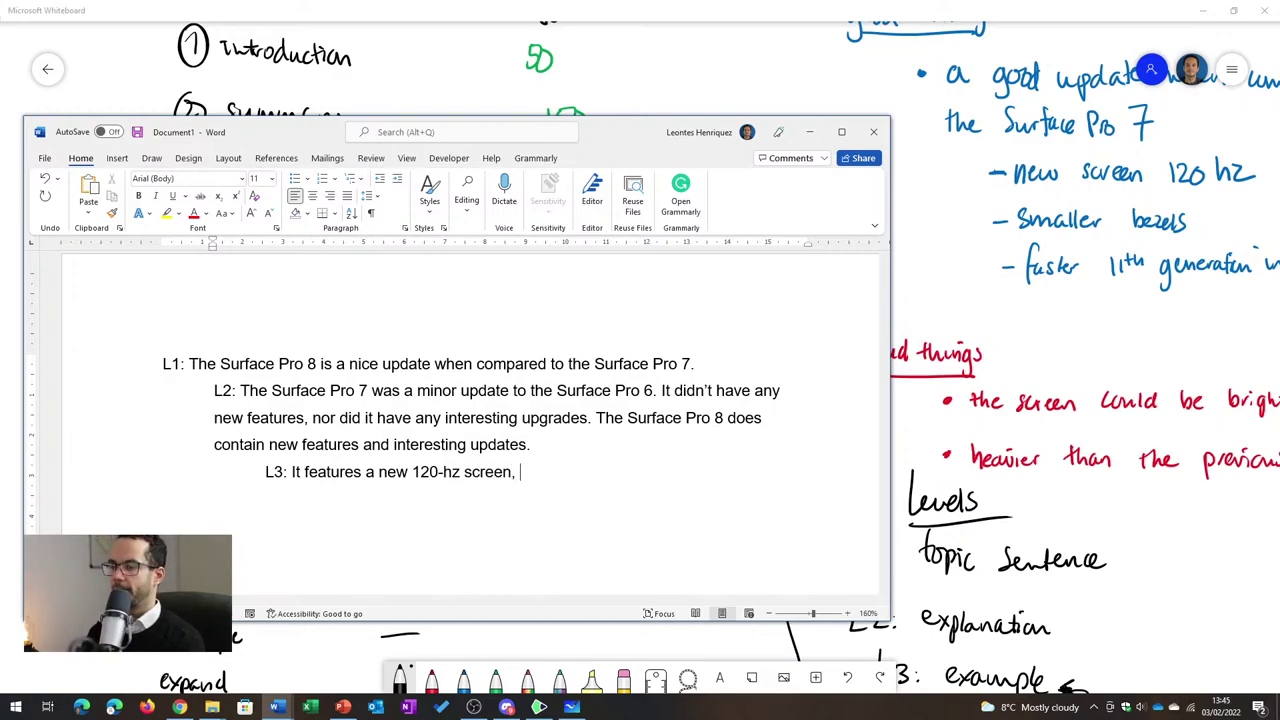
text(which makes the )
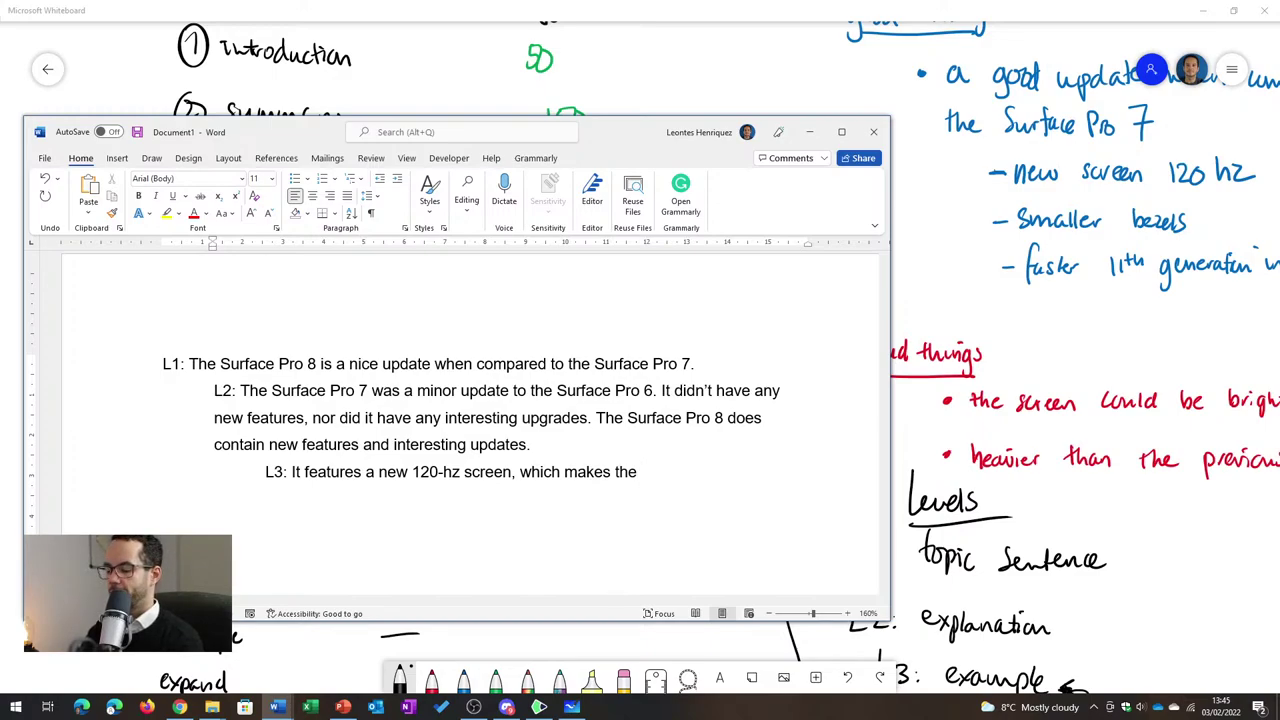
text(user int)
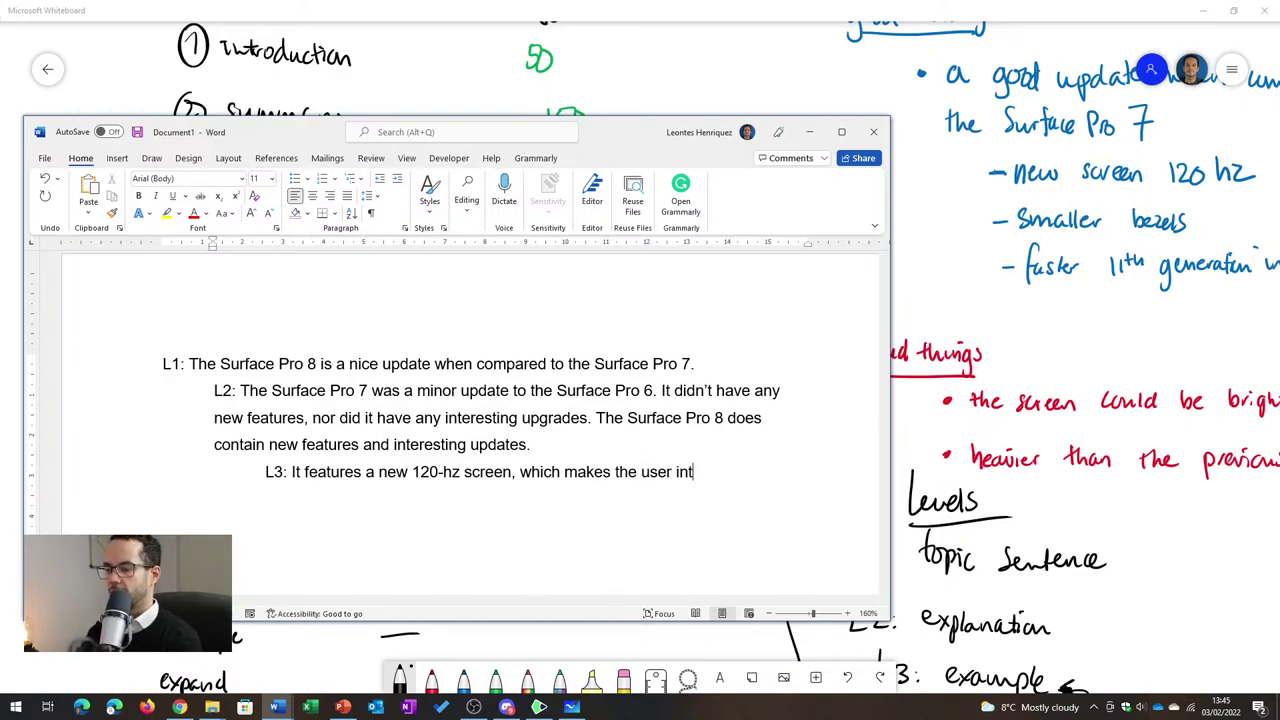
text(erface (A)
key(BackSpace)
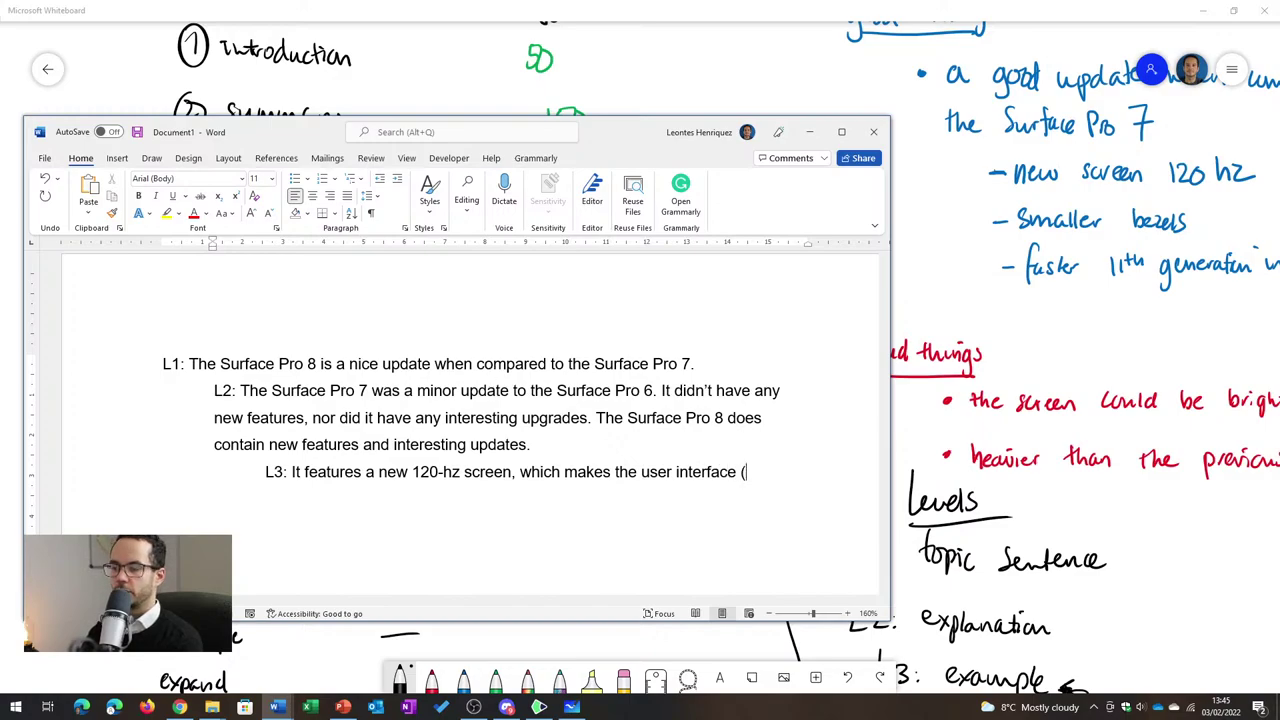
text(UI) butter)
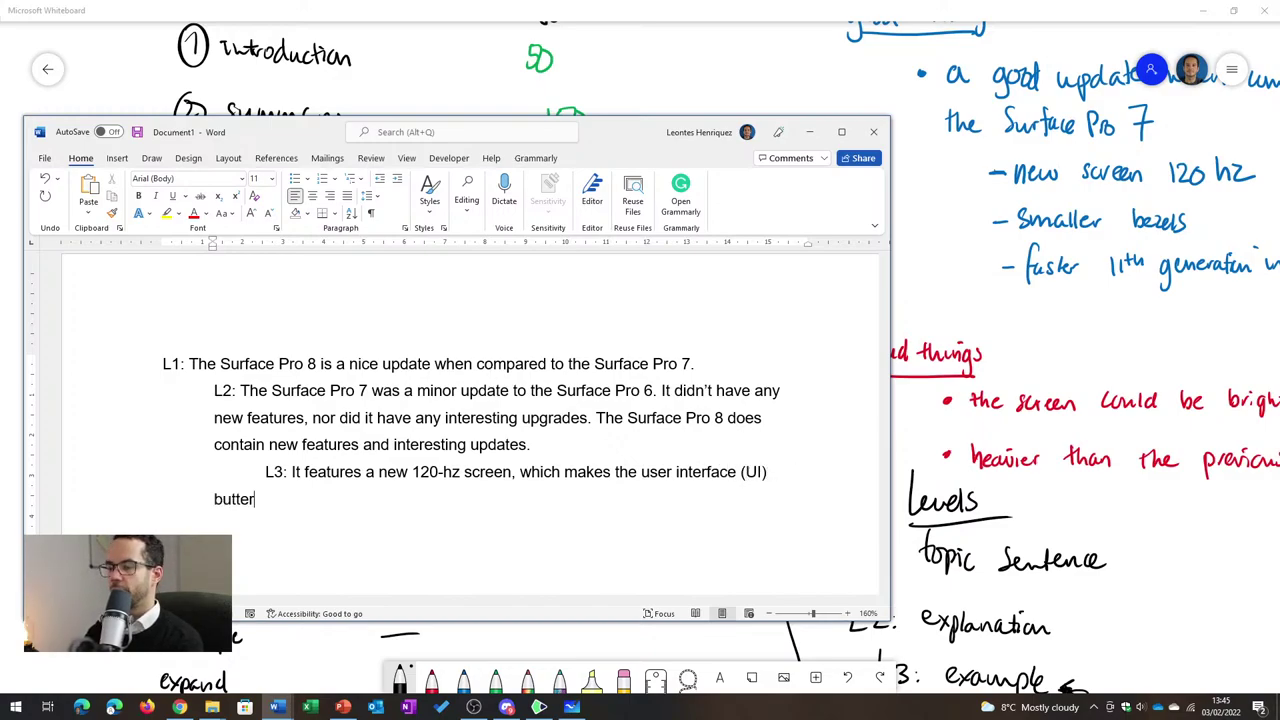
text(y smooth.)
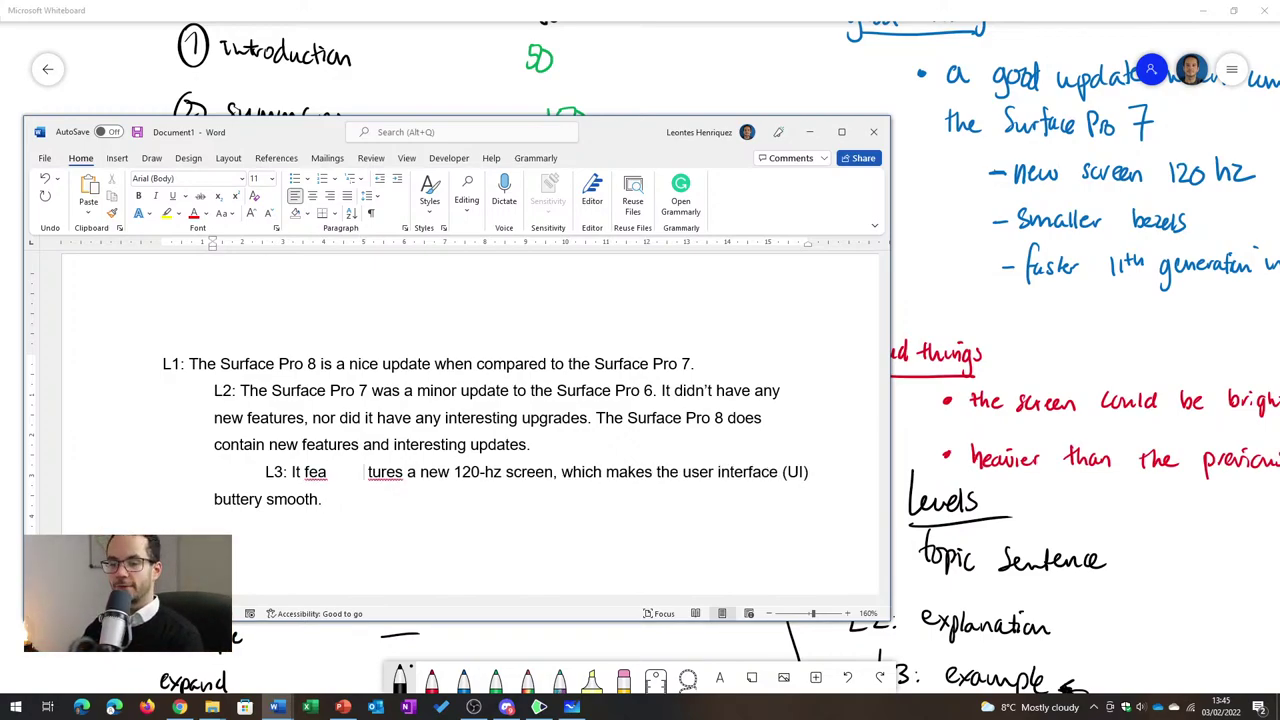
key(Left)
key(Left)
key(Left)
key(Left)
key(Left)
key(Left)
key(Left)
key(Left)
key(Home)
key(Tab)
Step: Add a second L3 line: 'It has smaller bezels, which gives it a modern look.'
key(End)
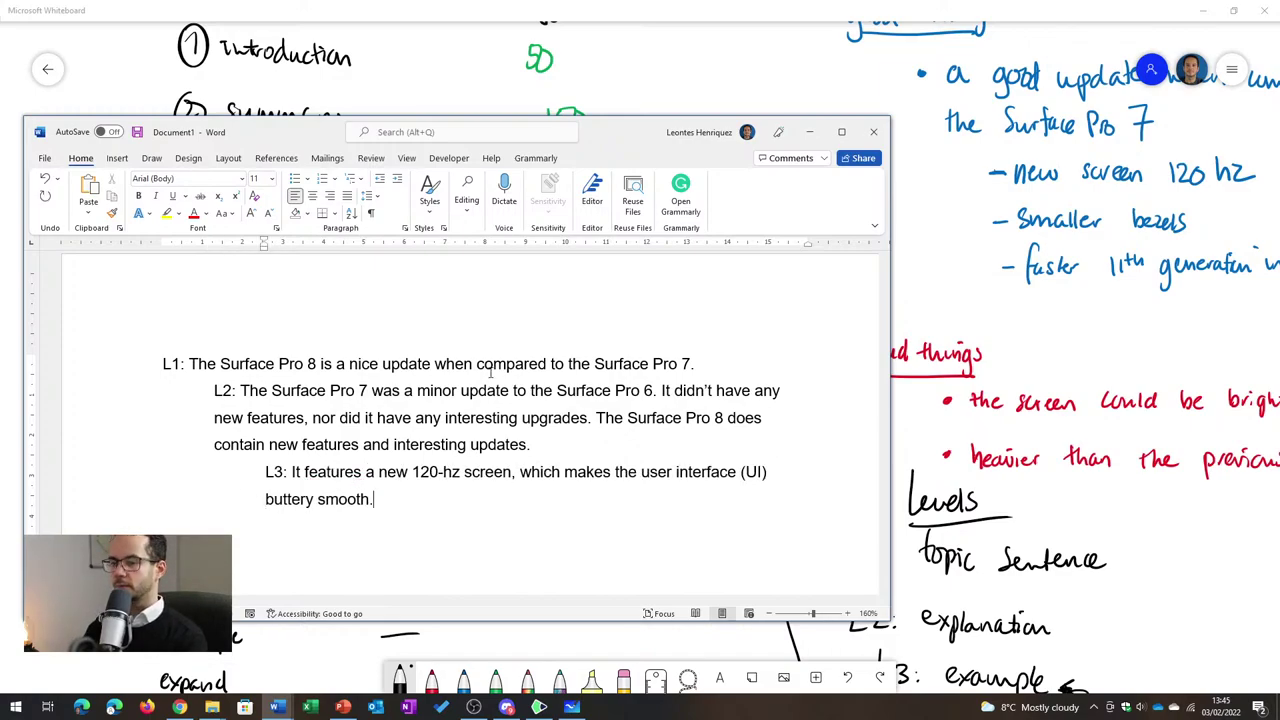
key(Return)
text(L4:)
key(BackSpace)
key(BackSpace)
key(BackSpace)
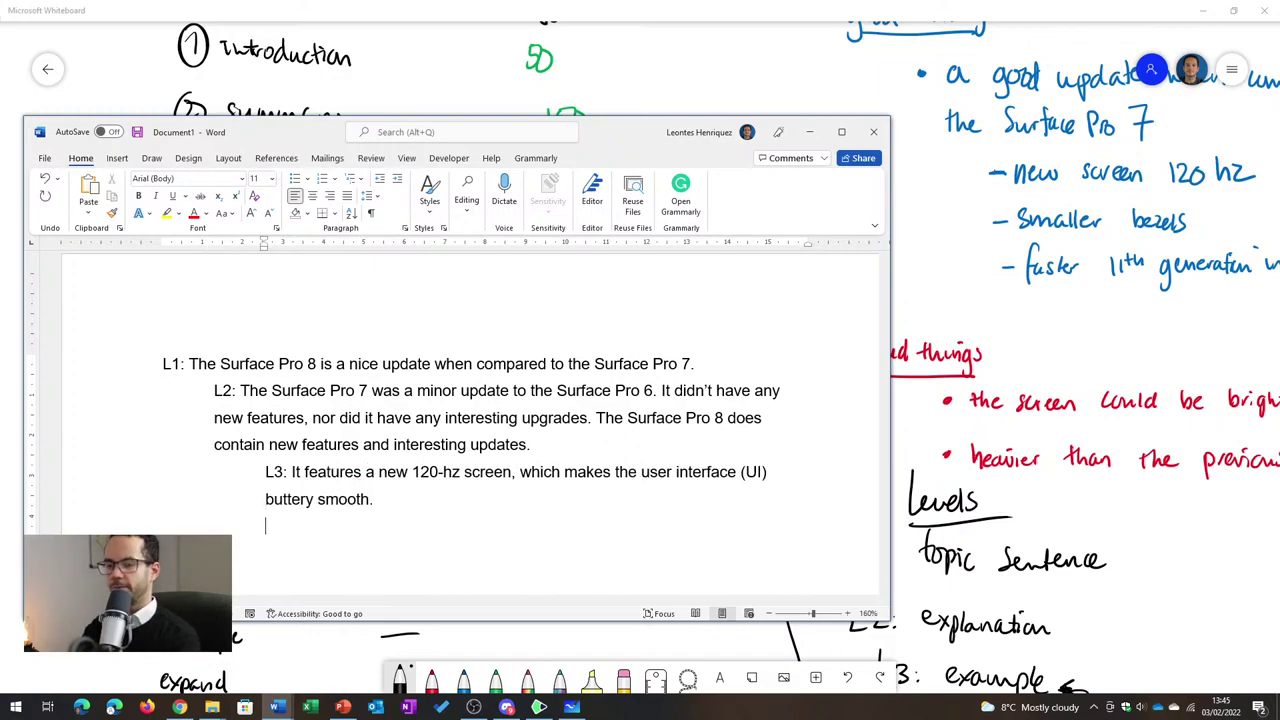
text(L3:)
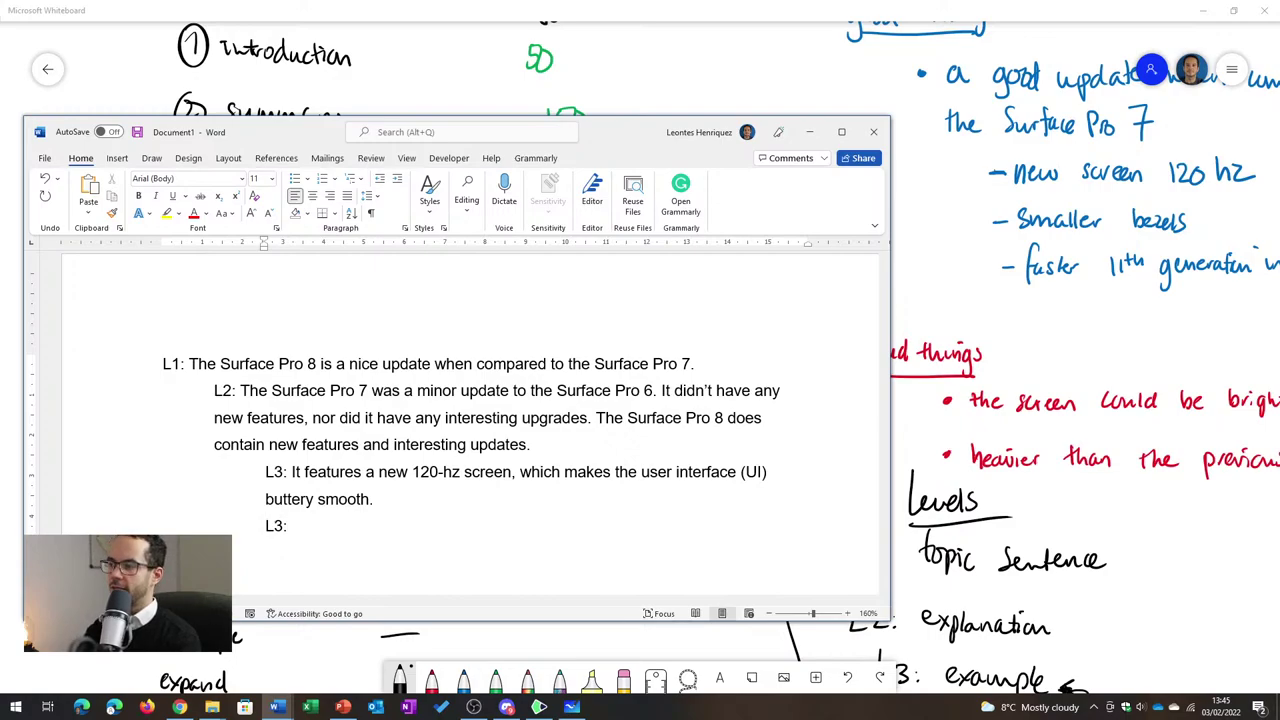
text( It has smal)
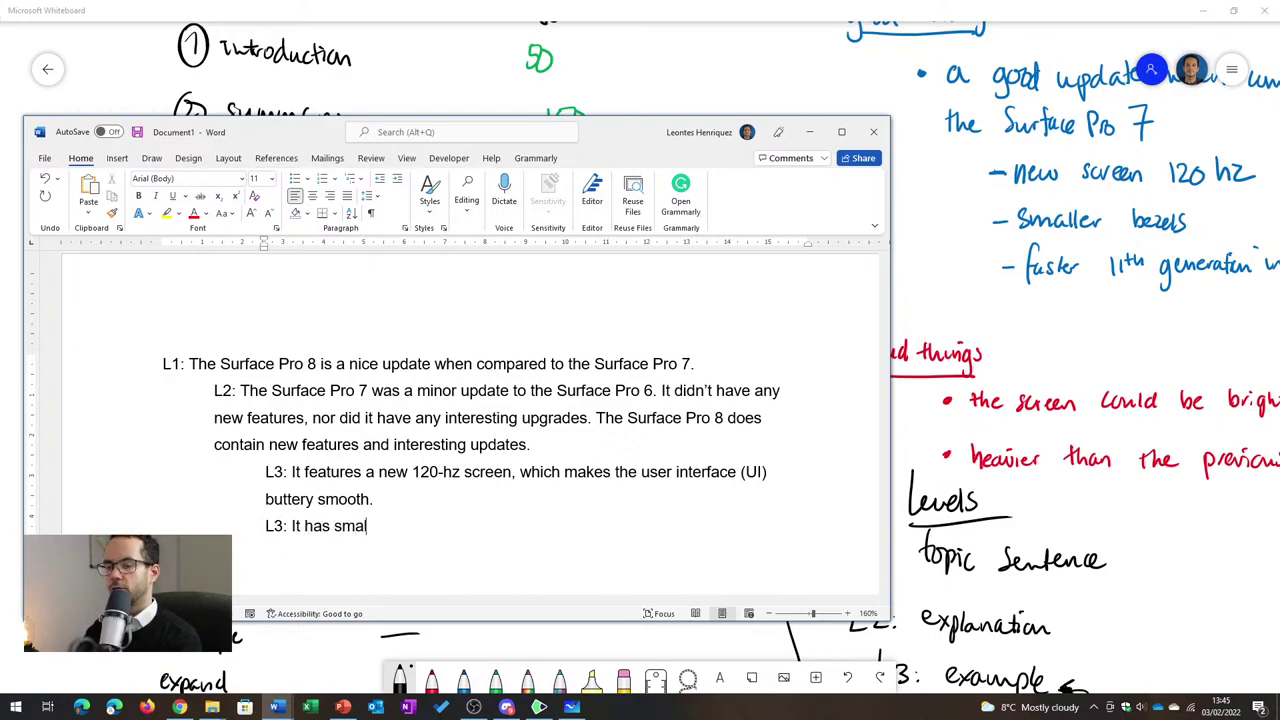
text(ler bezels, )
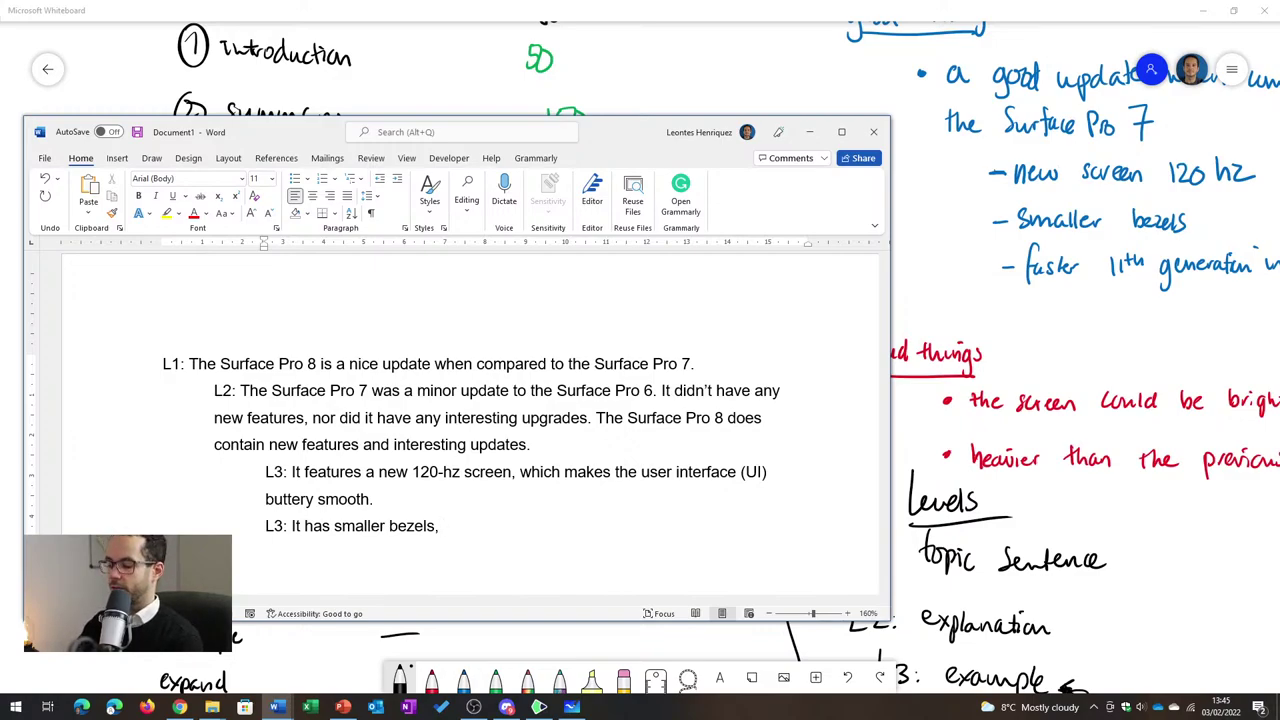
text(which gives it )
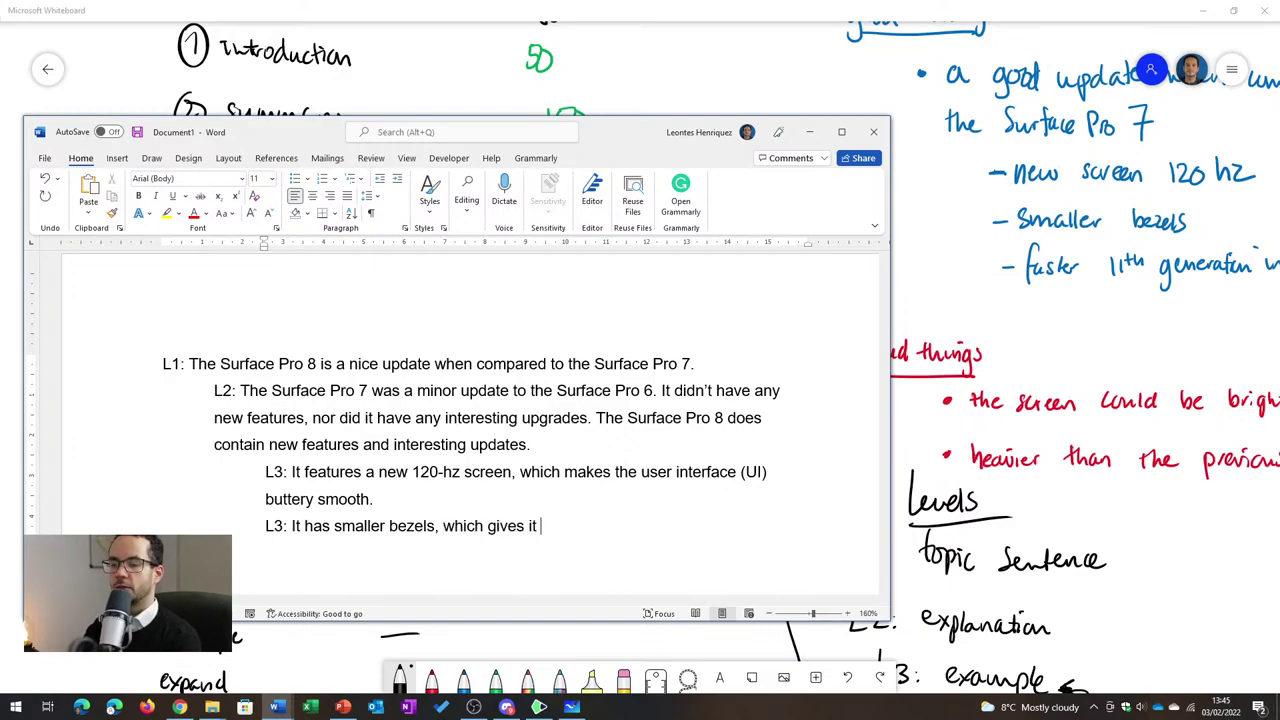
text(a moder)
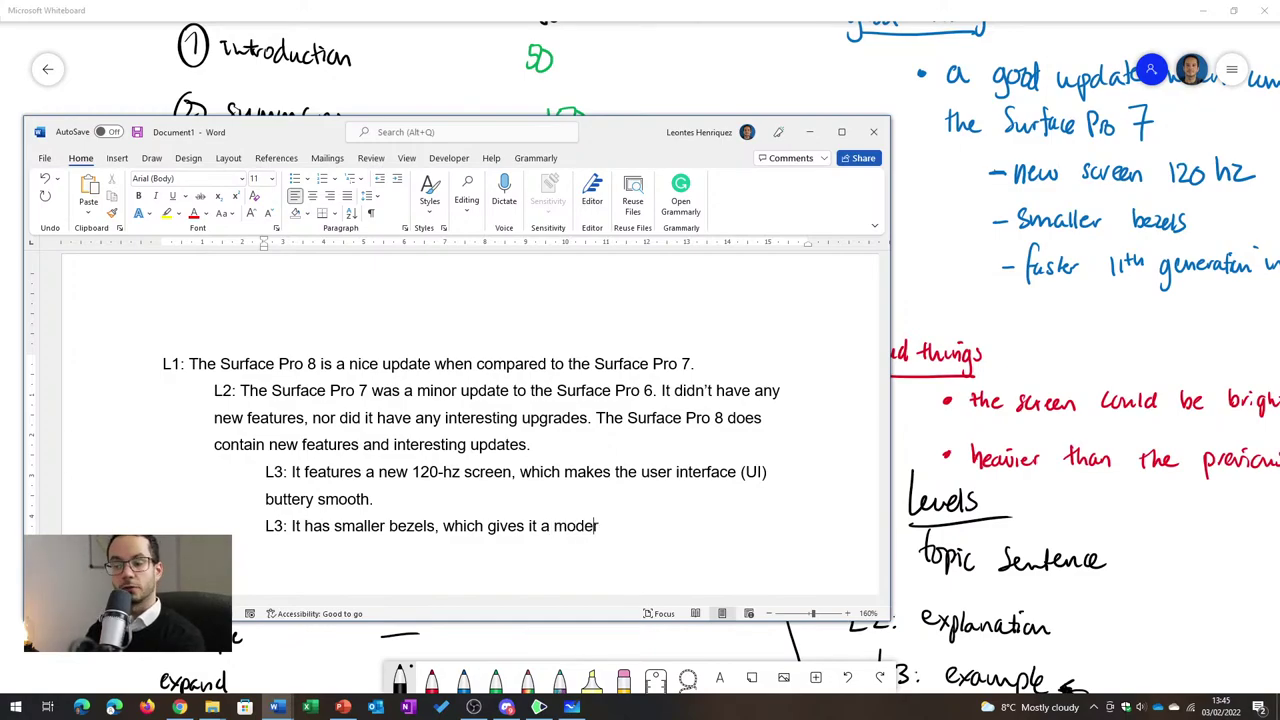
text(n look)
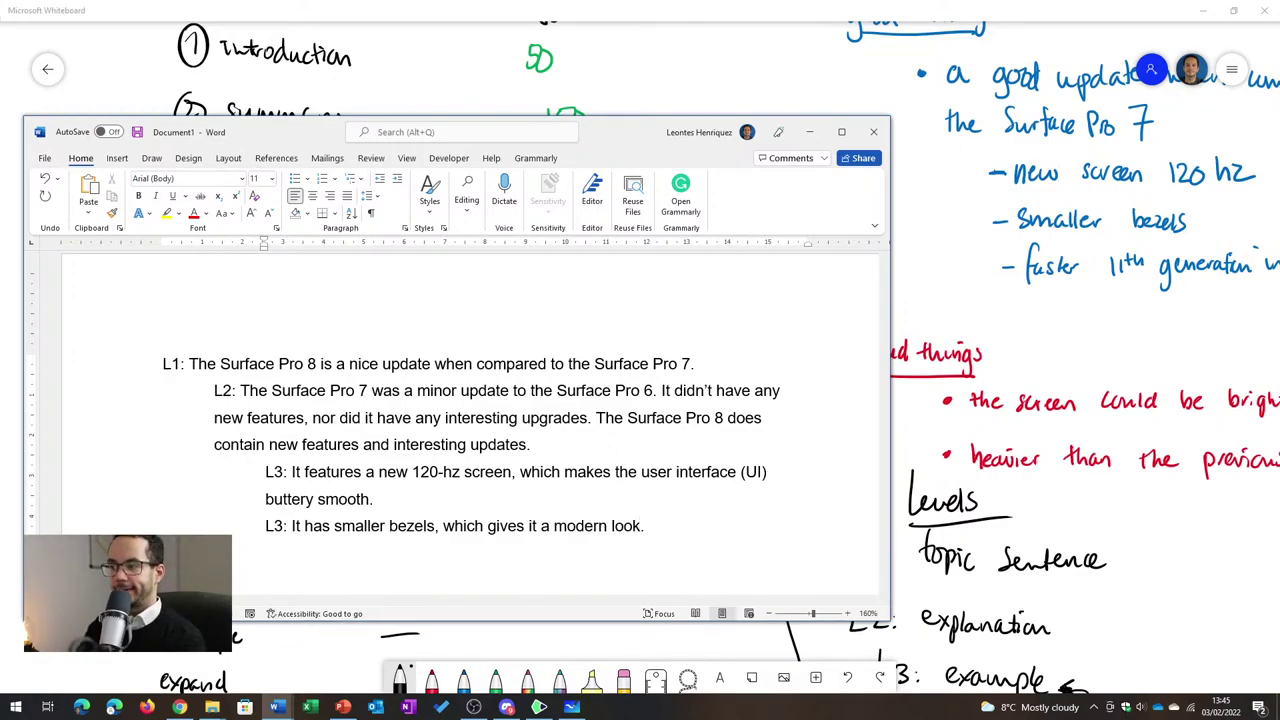
text(.)
key(Return)
text(L)
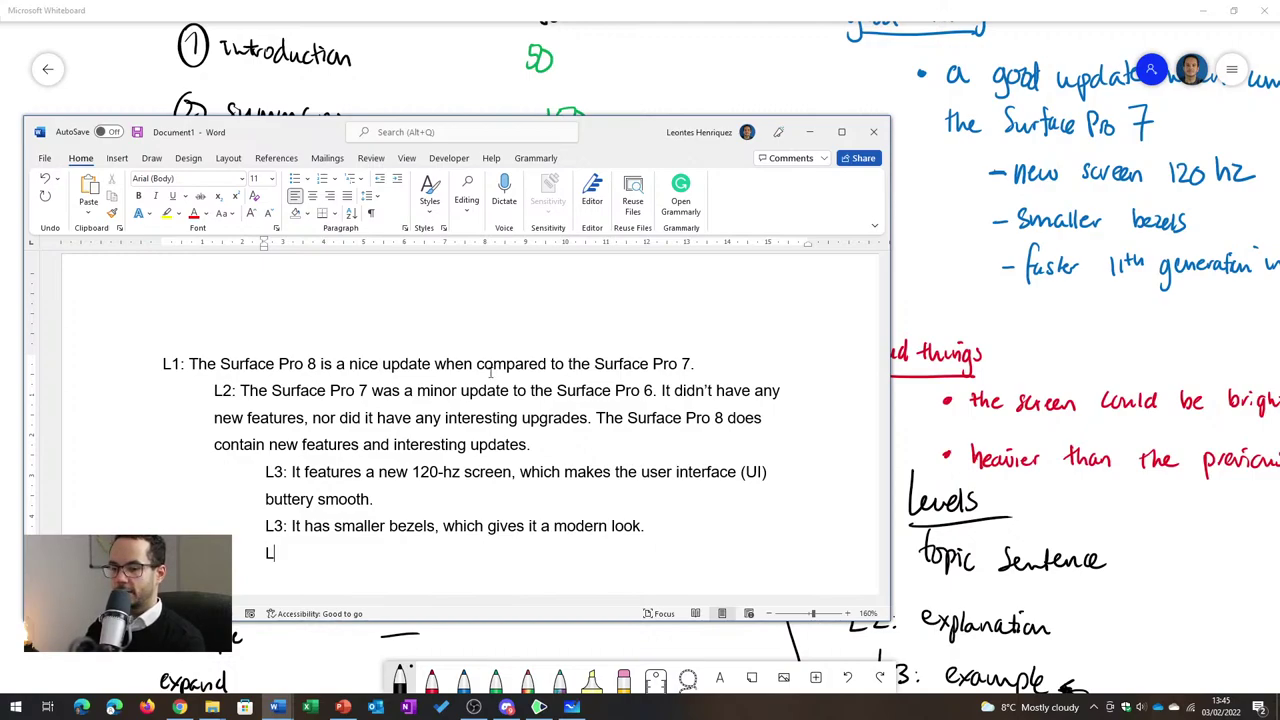
text(3:)
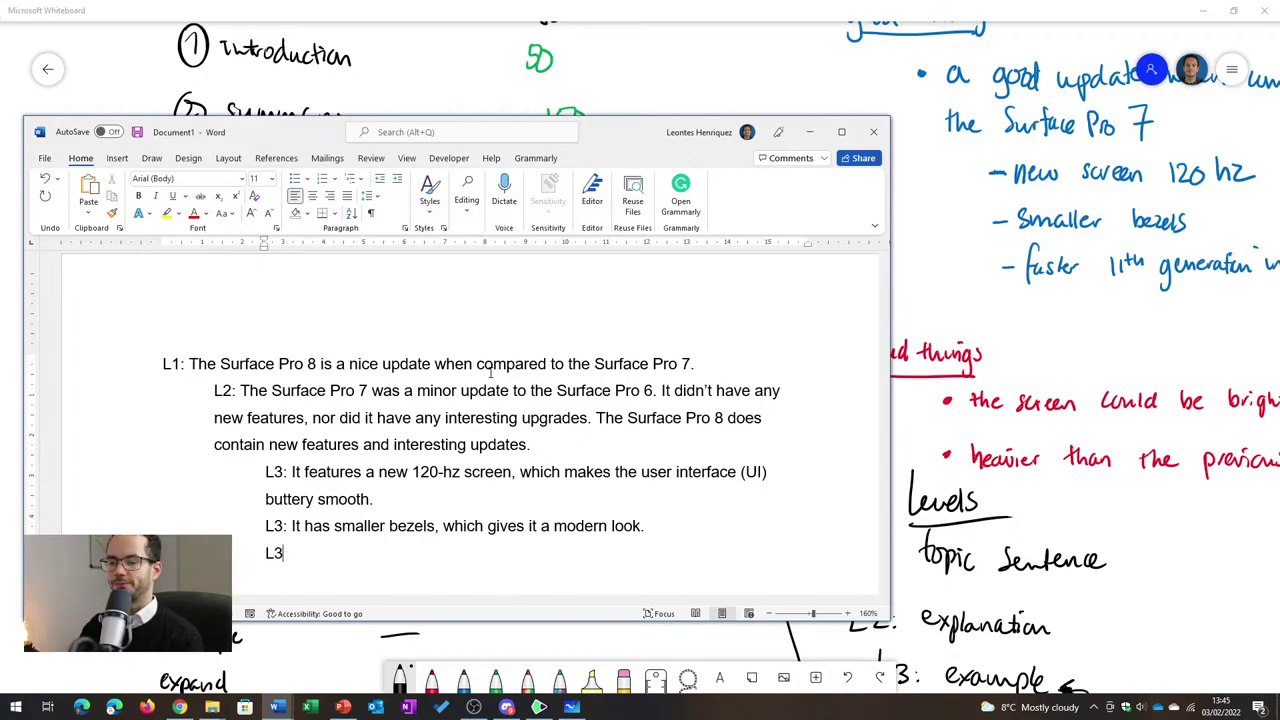
key(BackSpace)
key(BackSpace)
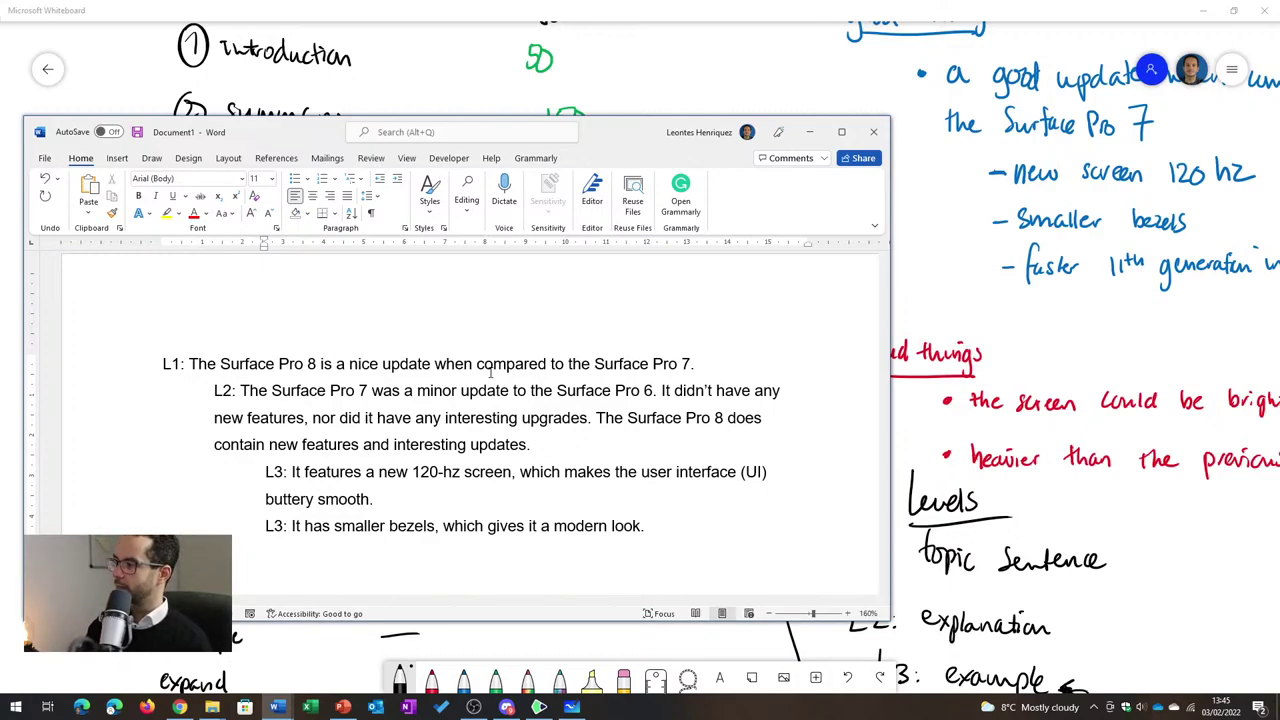
Step: Leave the Word draft and bring the whiteboard's word counts and good and bad things notes forward
click(179, 707)
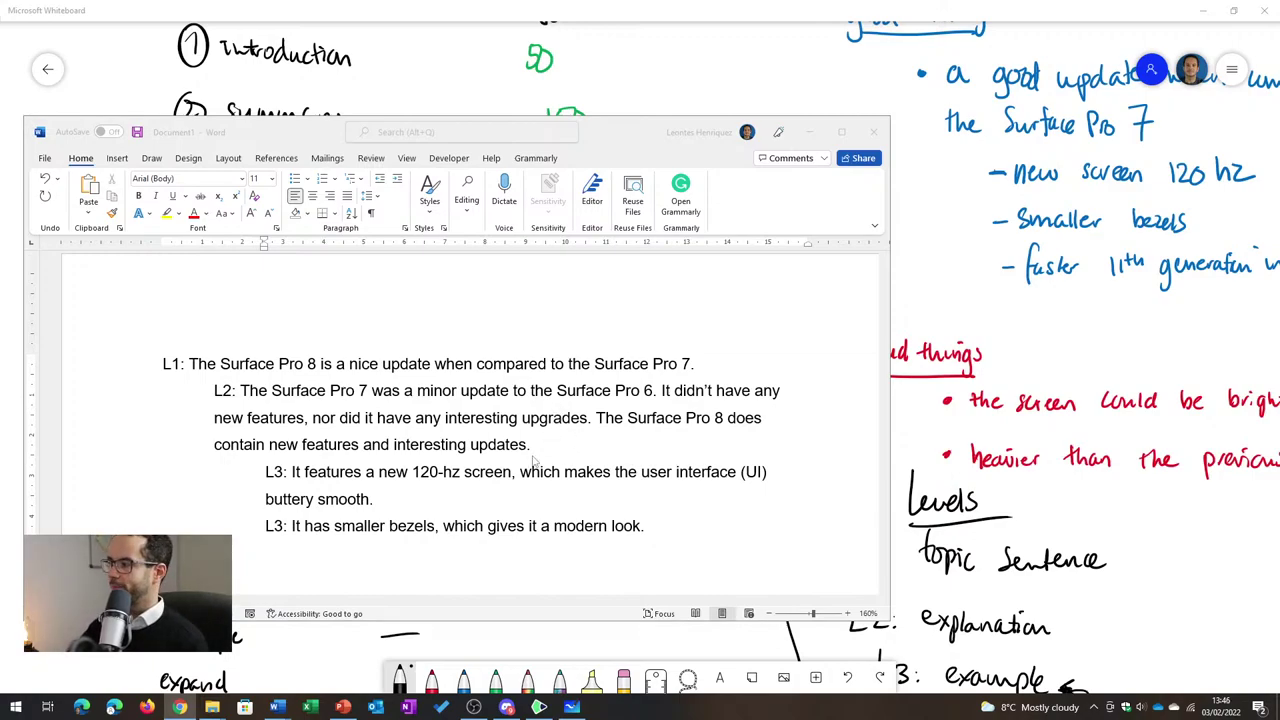
click(557, 440)
scroll(559, 459, down, 1)
key(Return)
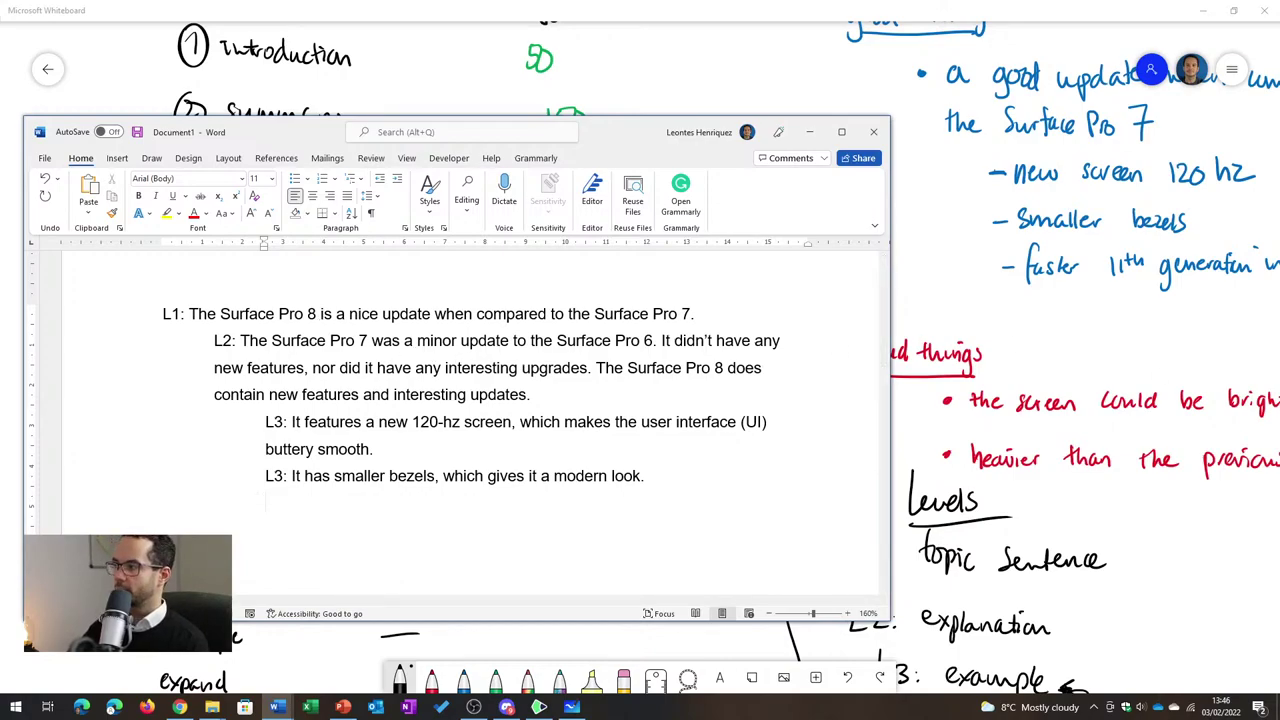
click(179, 707)
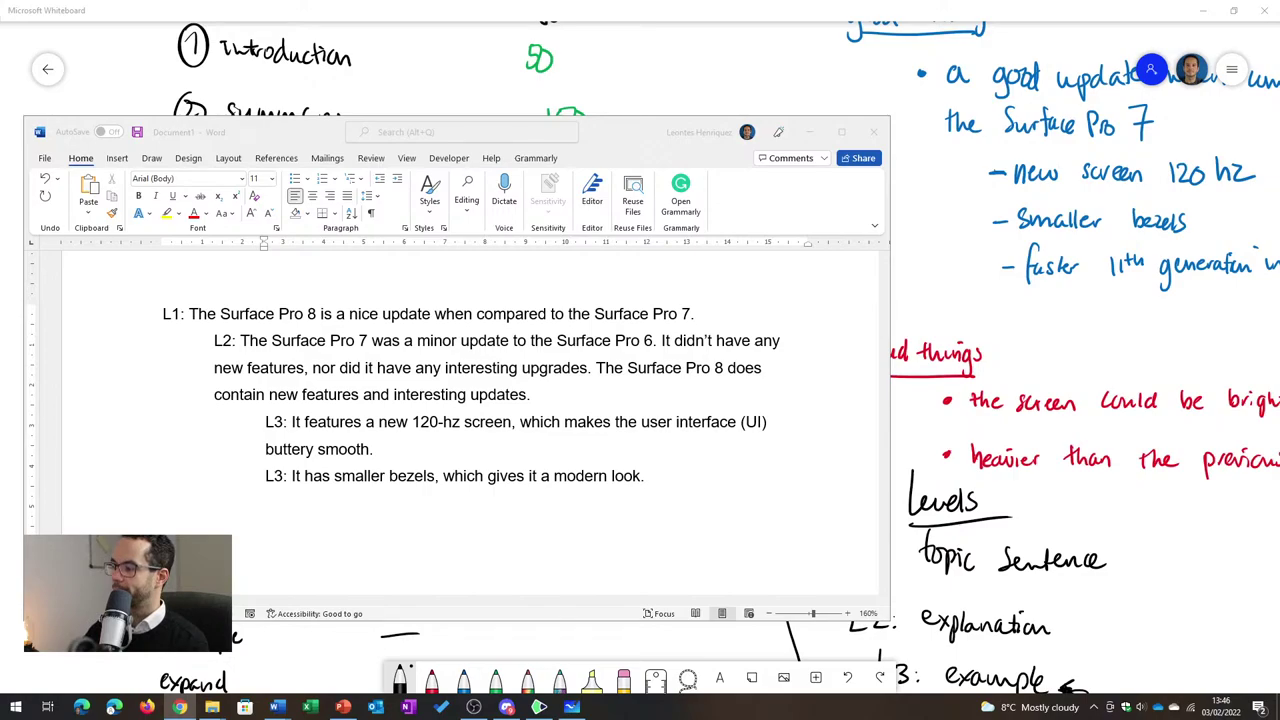
scroll(1188, 338, down, 2)
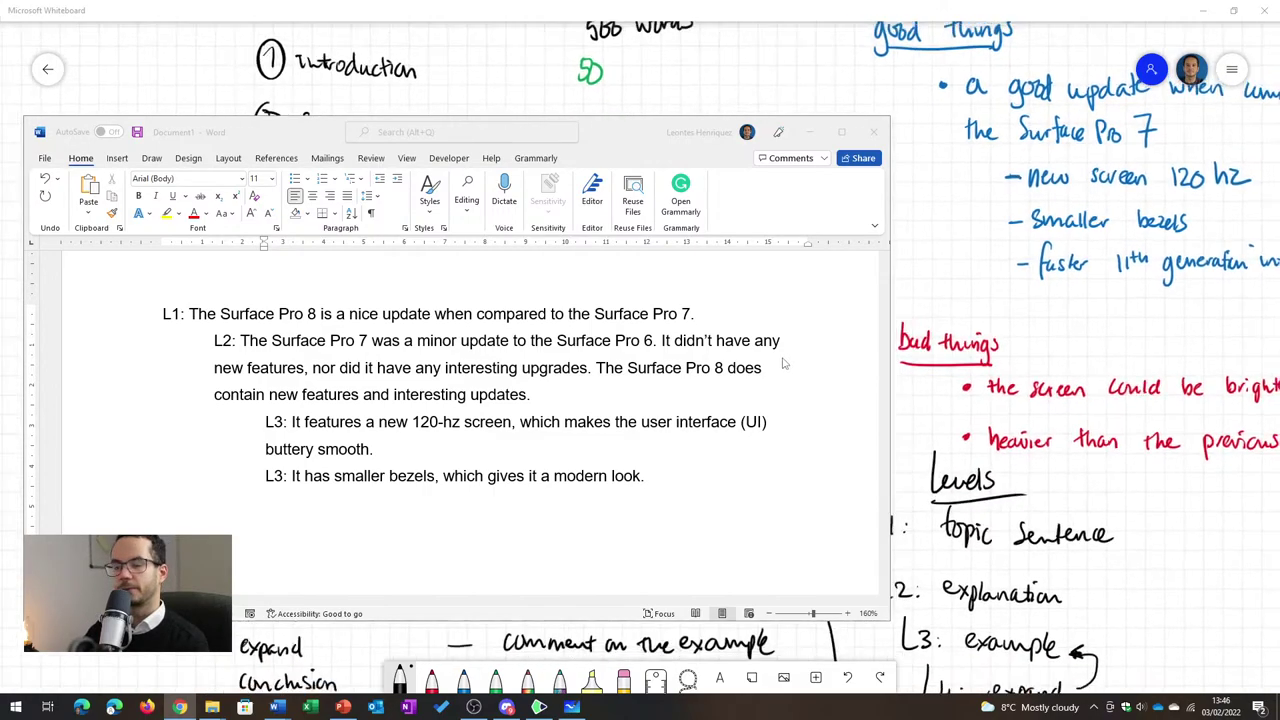
click(1188, 338)
scroll(1188, 338, down, 2)
scroll(1094, 371, up, 3)
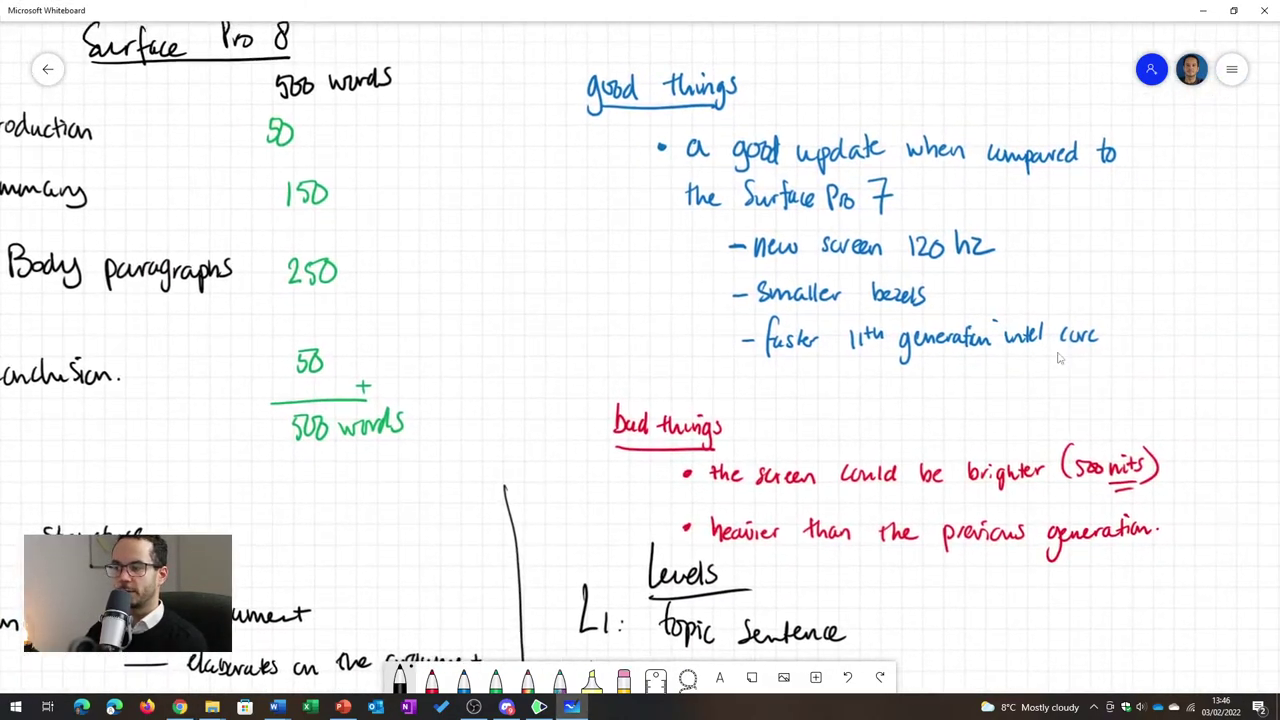
Step: Pan across the whiteboard's good and bad things notes, then return the Document1 draft to the front
click(179, 707)
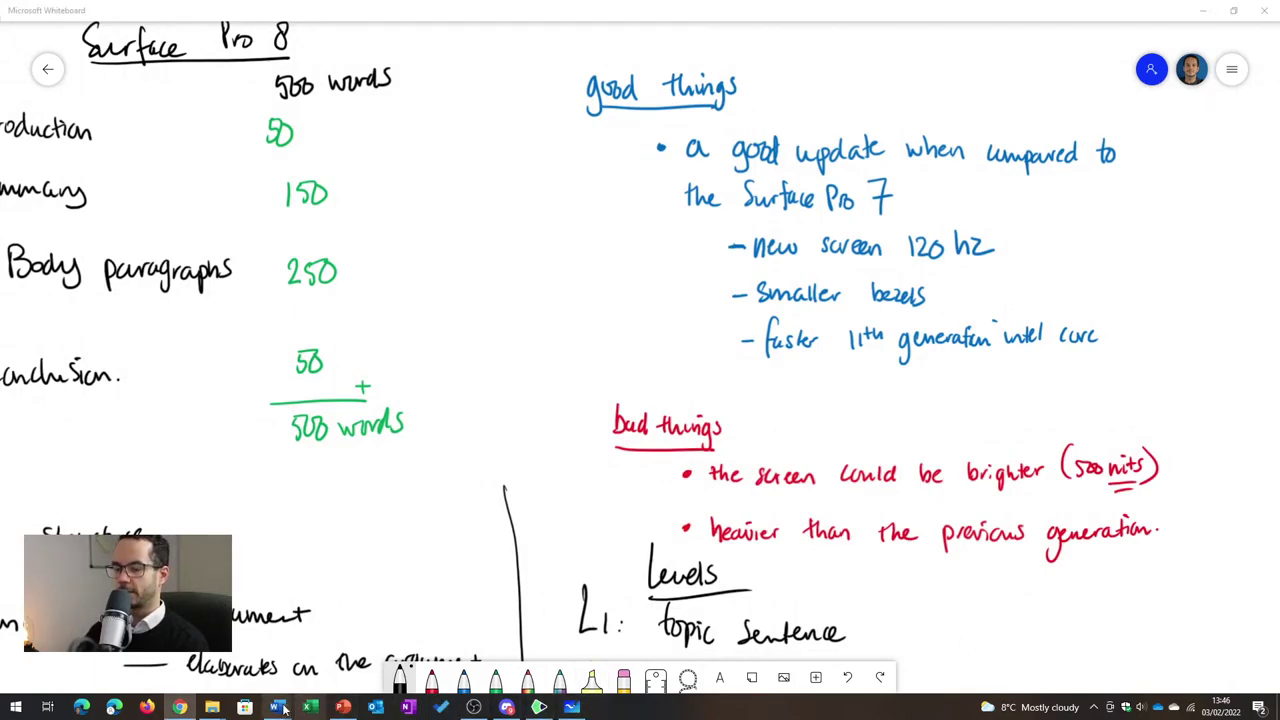
mouse_move(284, 708)
click(365, 640)
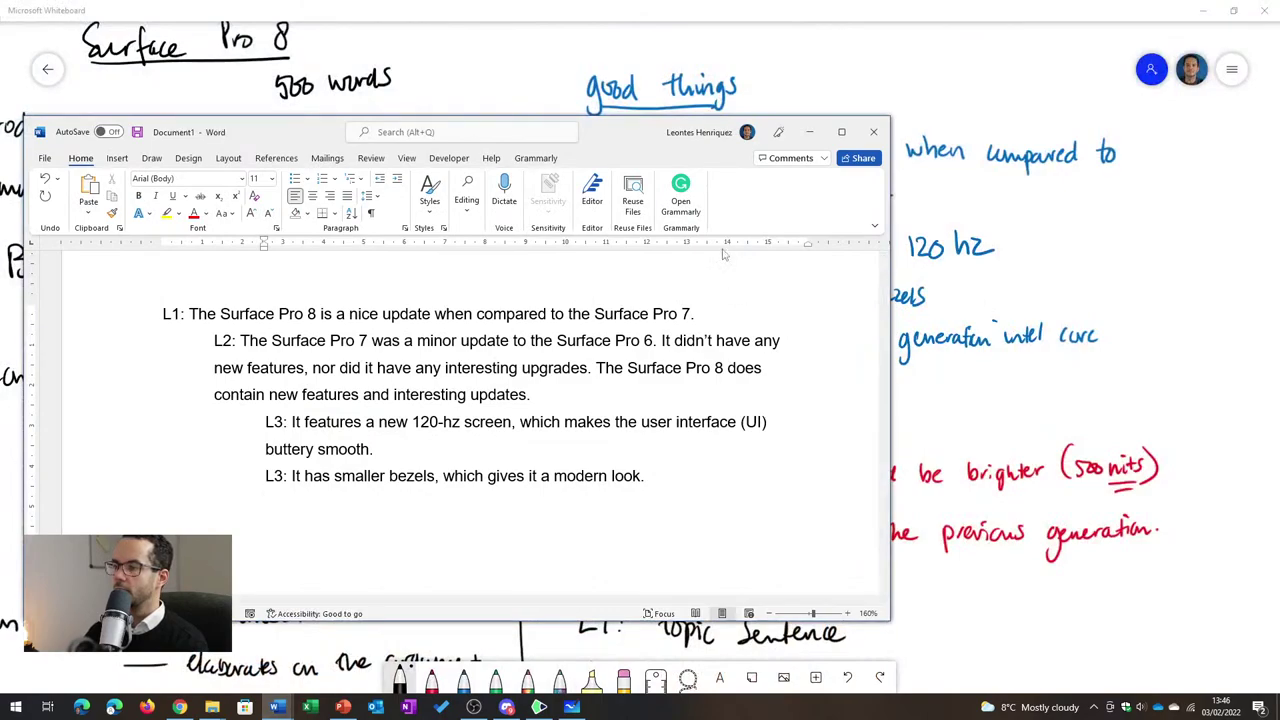
click(1080, 434)
scroll(808, 406, right, 3)
scroll(670, 473, up, 3)
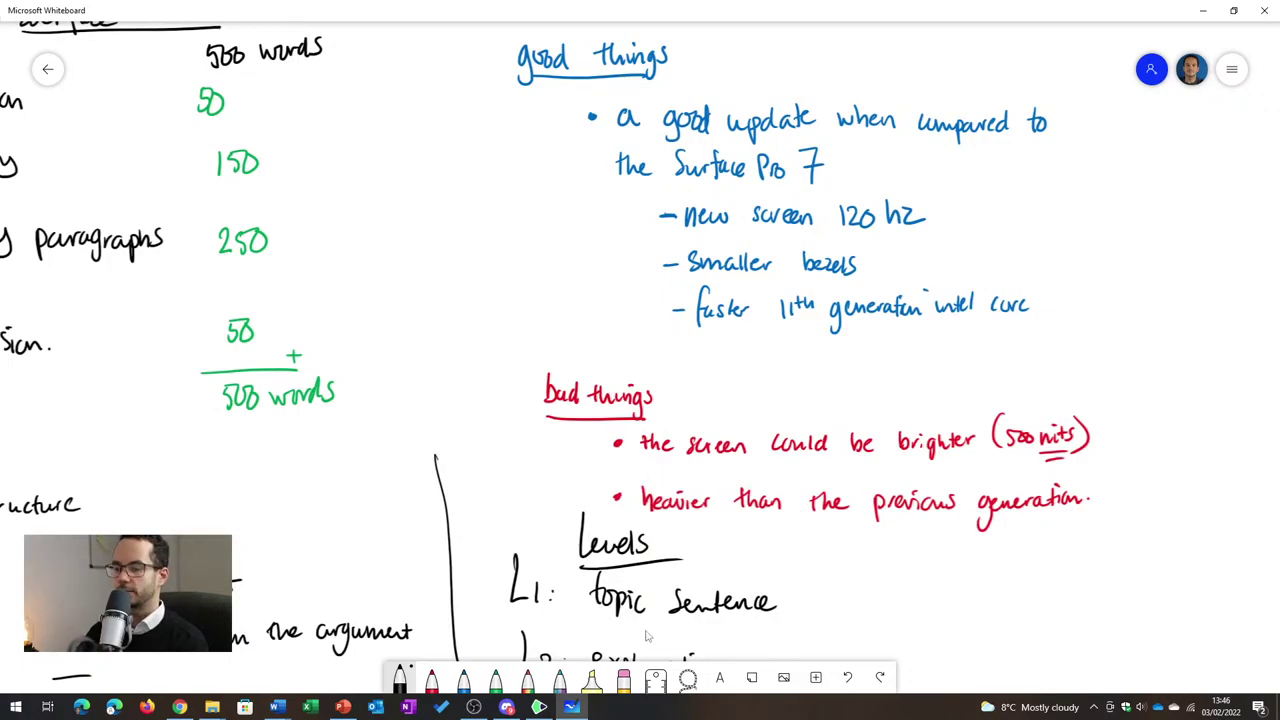
click(277, 707)
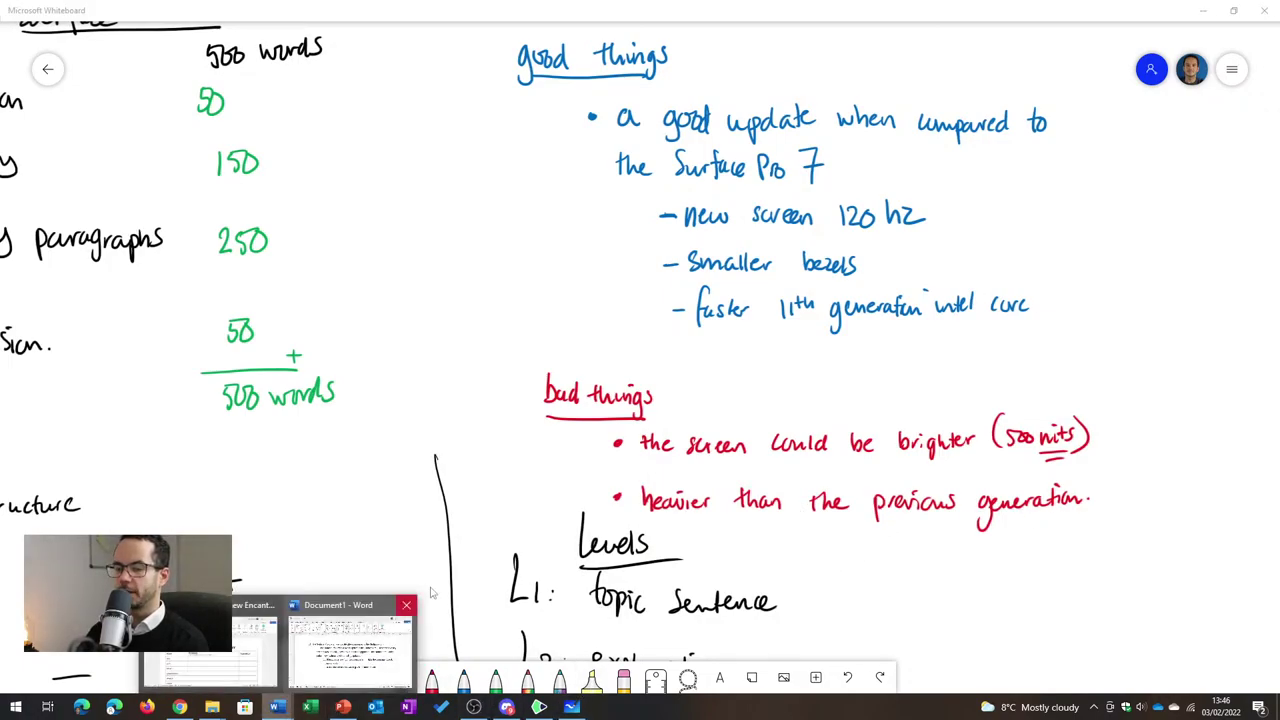
click(360, 645)
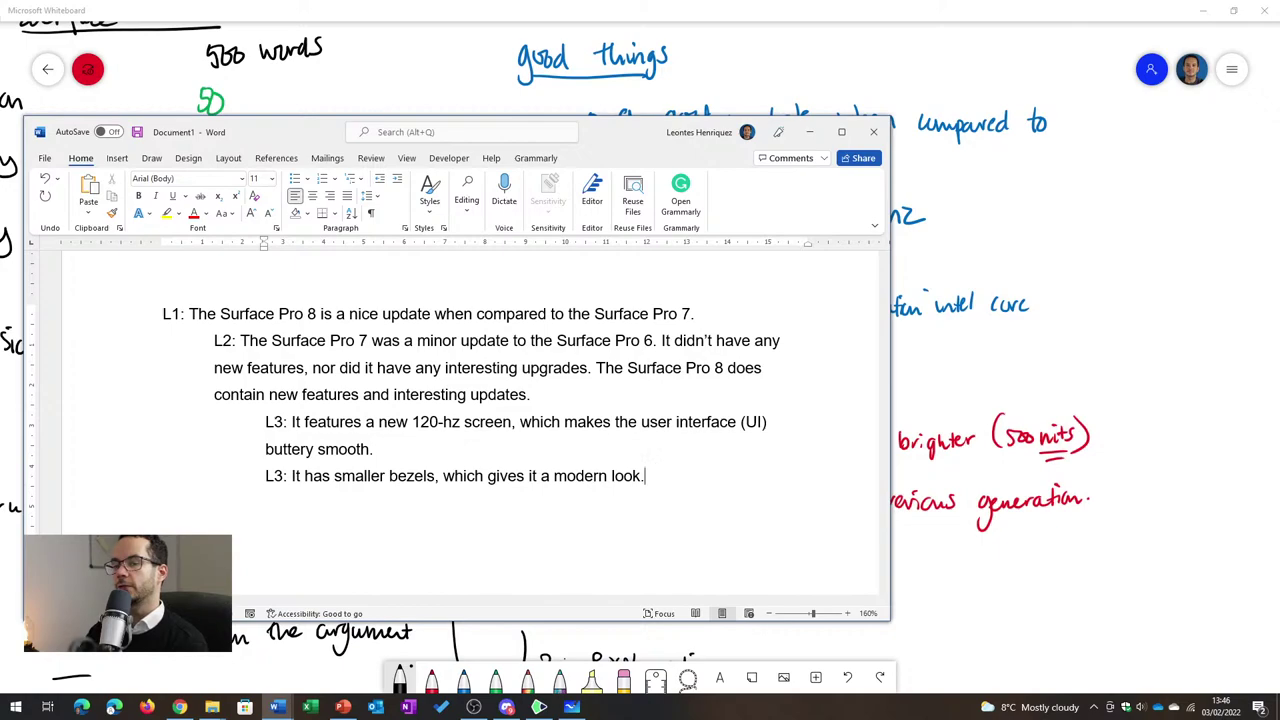
Step: Add the L1 line 'Surface Pro 8 has some downfalls as well.' at the left margin
key(shift+Tab)
key(shift+Tab)
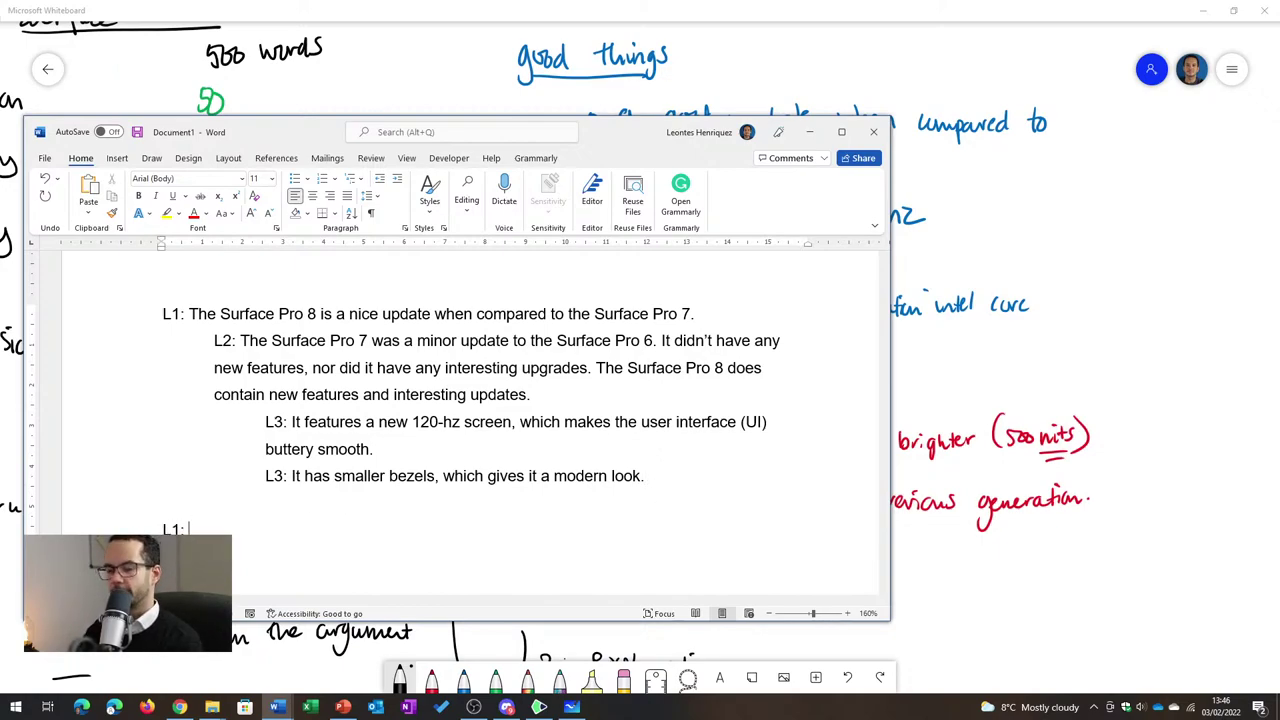
text(urface)
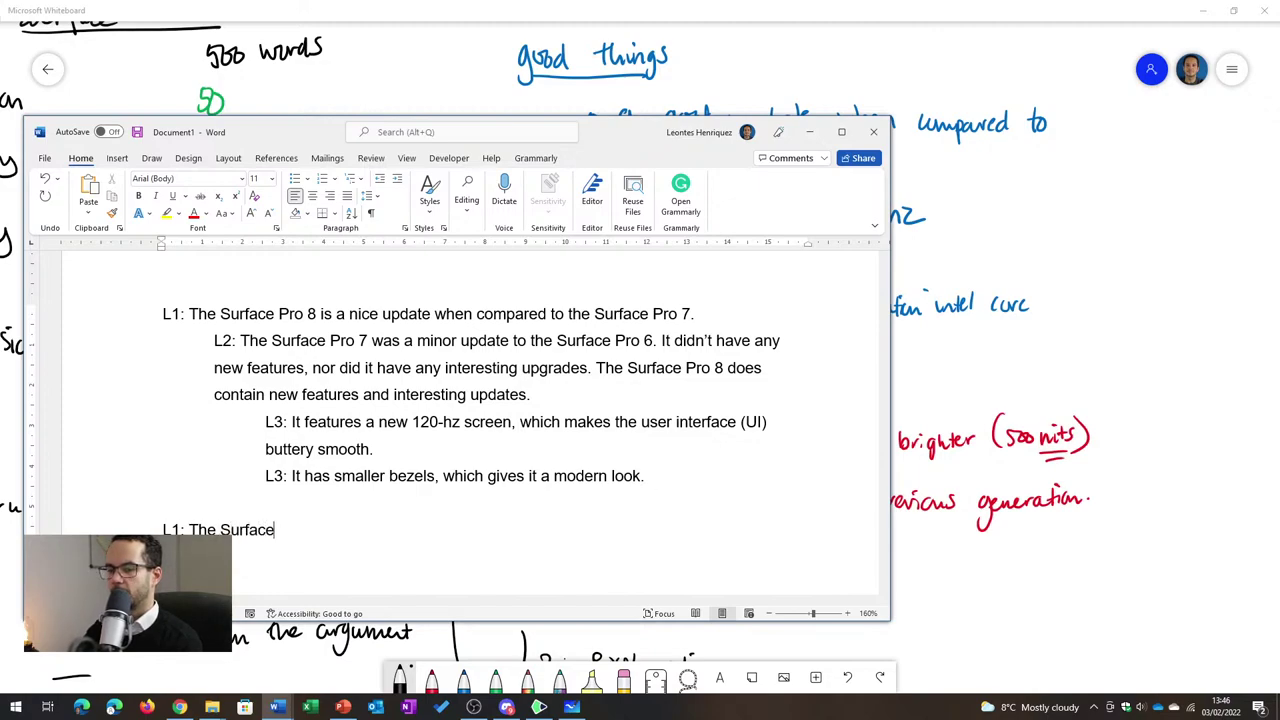
text( Pro 8 has som)
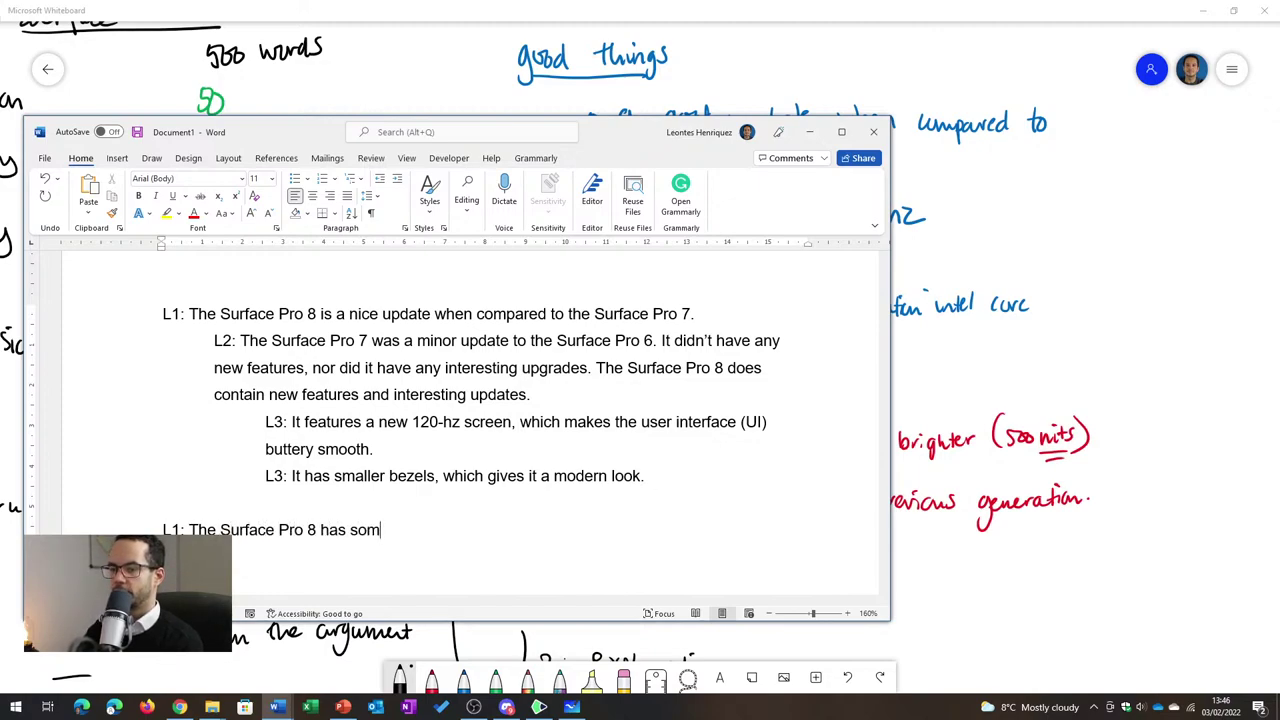
text(e downfalls as well.)
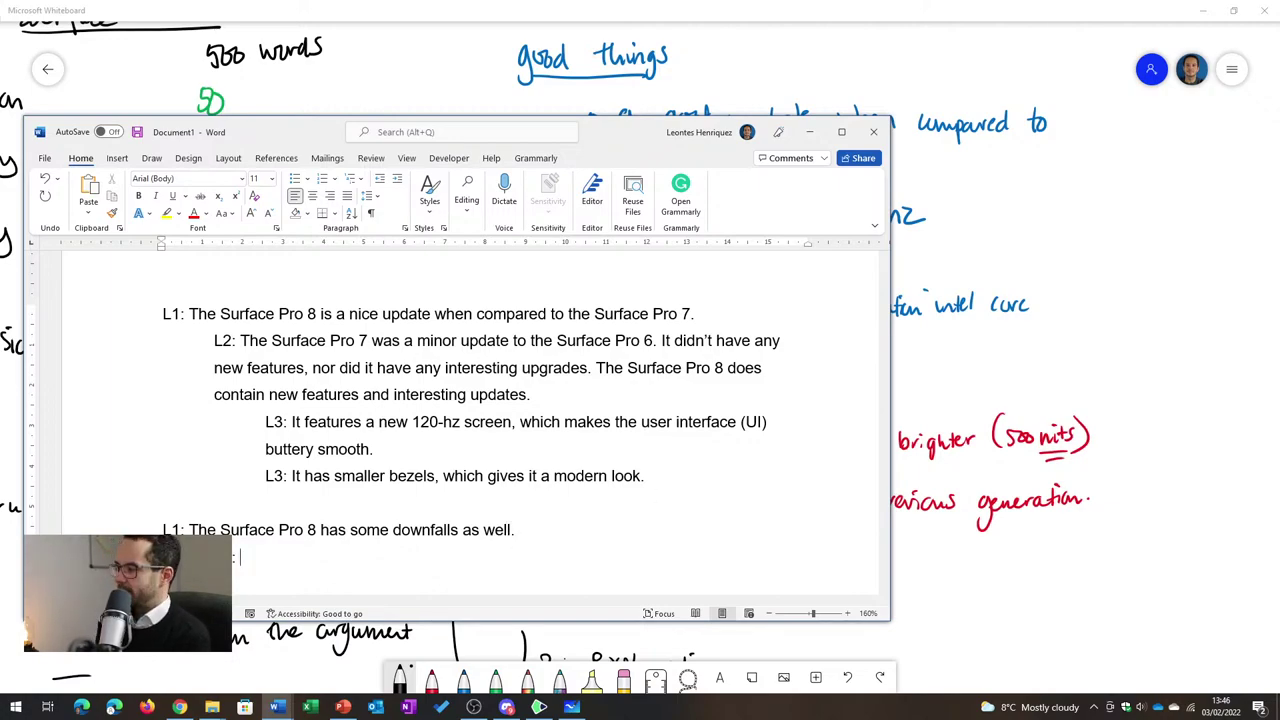
text(Alt)
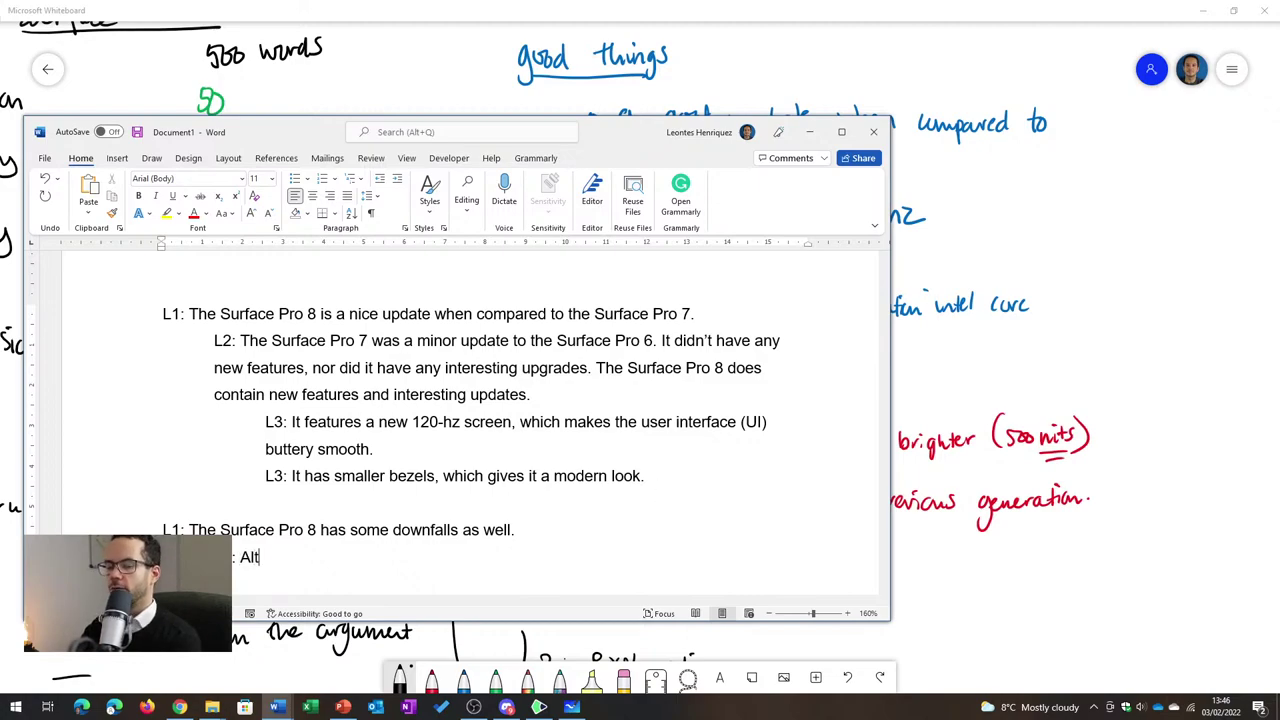
key(BackSpace)
key(BackSpace)
key(BackSpace)
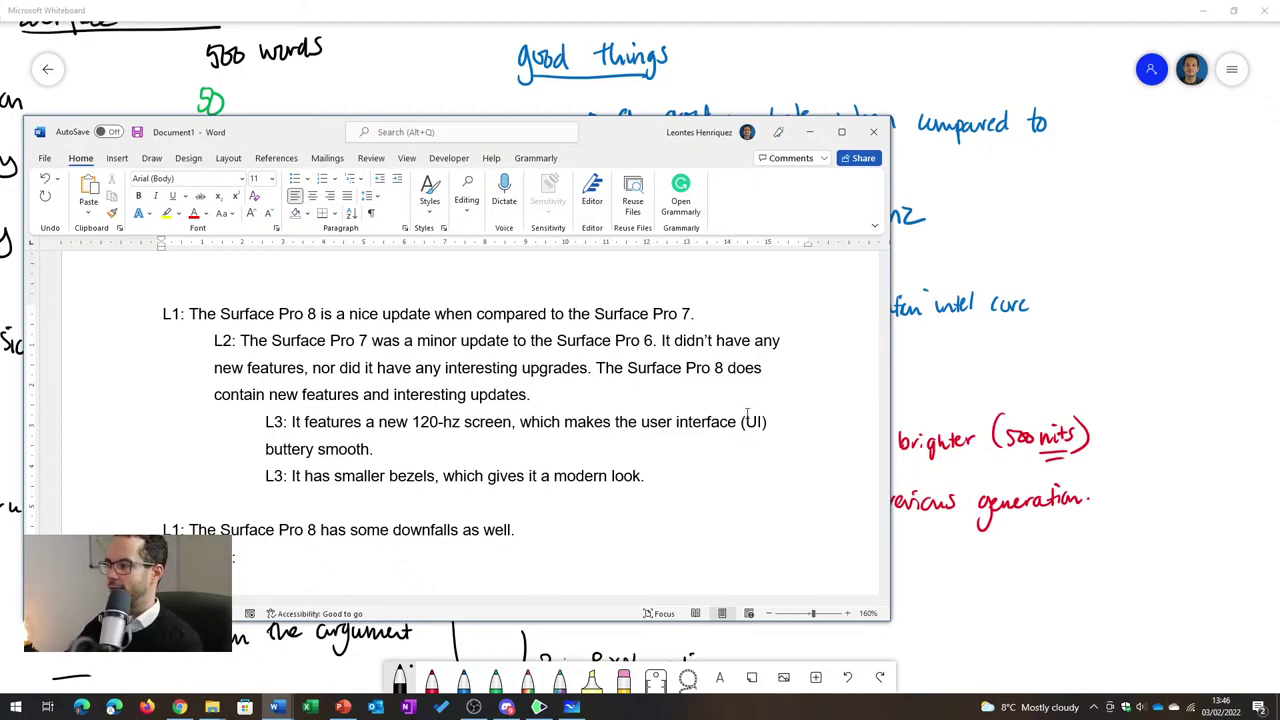
click(474, 707)
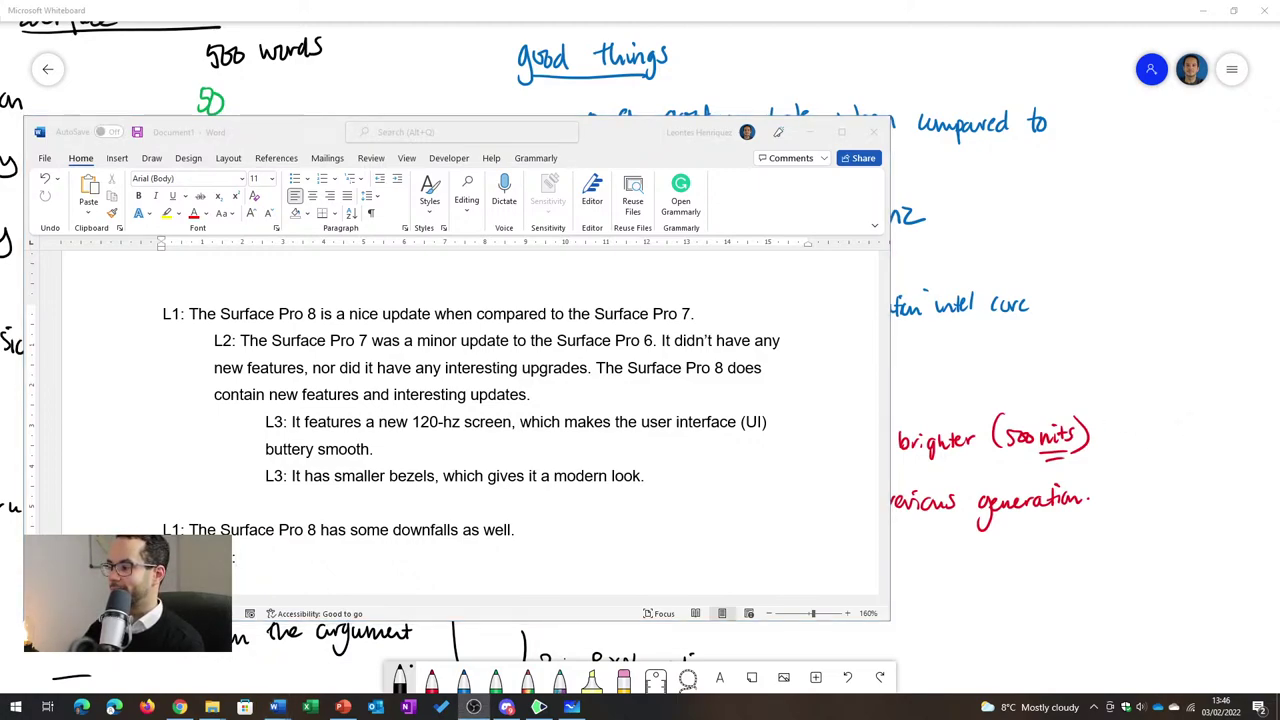
click(509, 559)
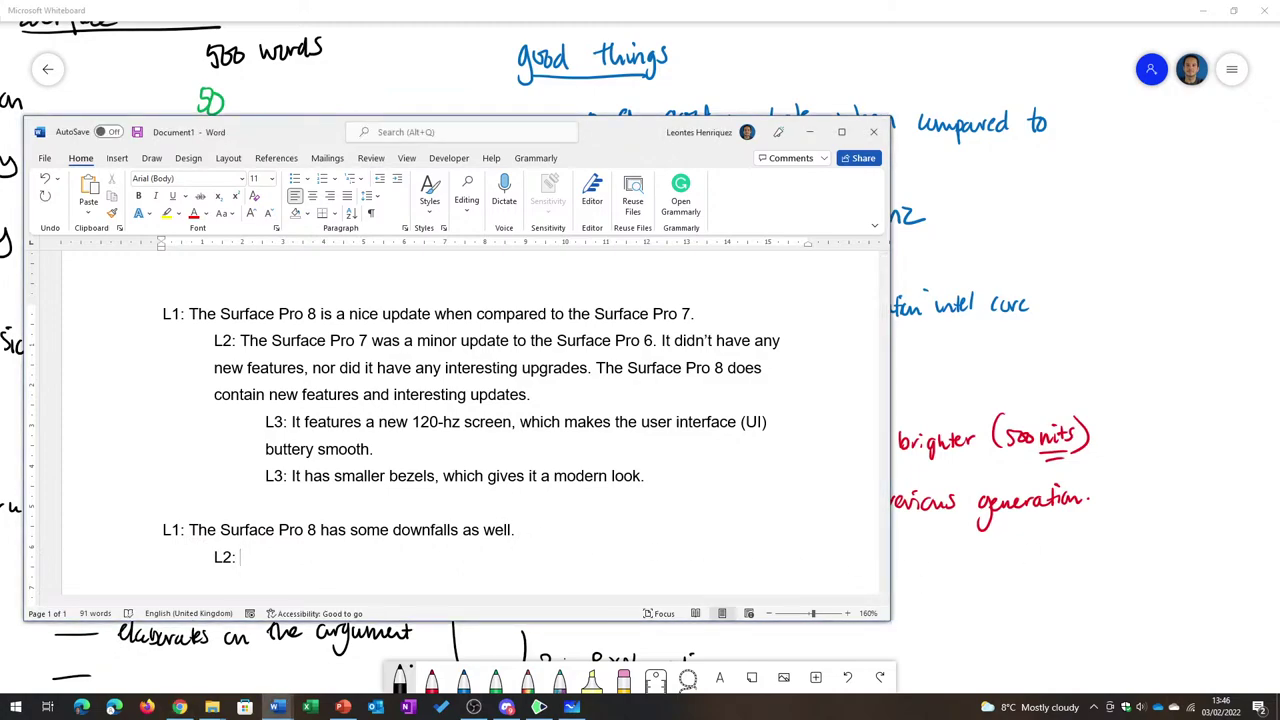
Step: Add L2 'The updates are nice, but they come with a price' and L3 about it being heavier than SP7 and SP6
text(the)
key(BackSpace)
key(BackSpace)
key(BackSpace)
key(BackSpace)
text(the)
key(BackSpace)
key(BackSpace)
key(BackSpace)
text(The updates are nice, but the)
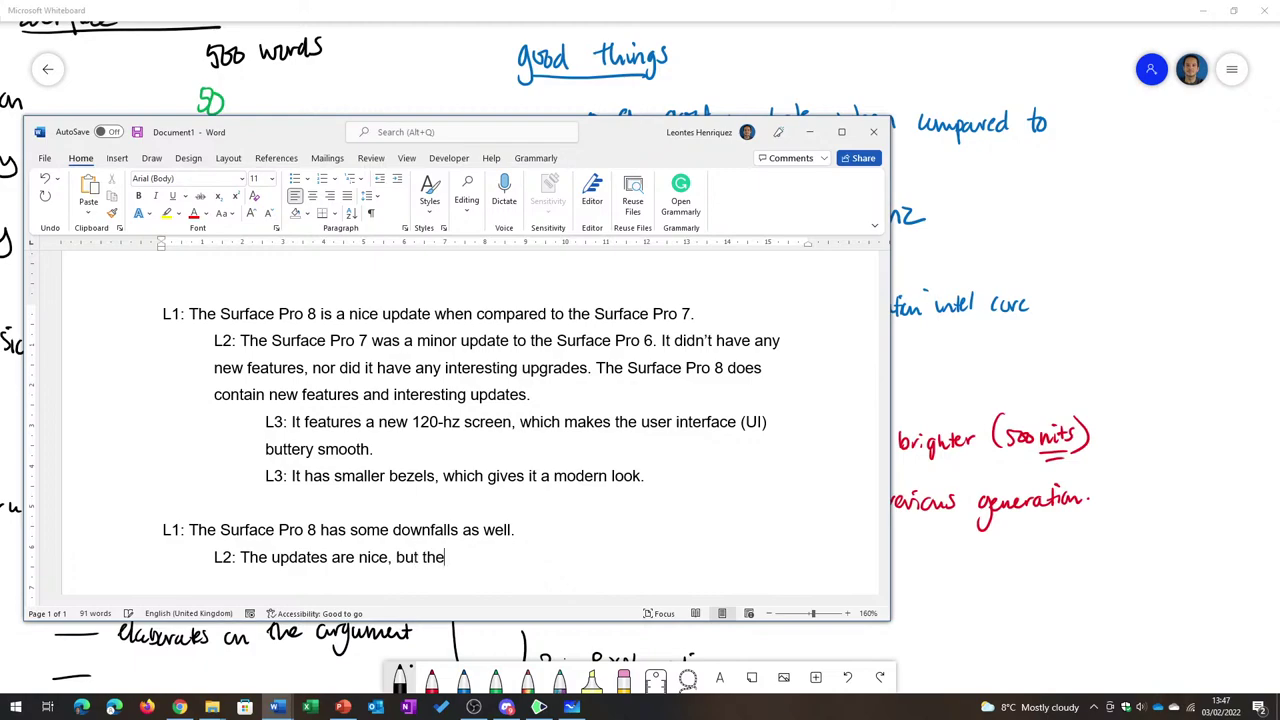
text(y come with a price. )
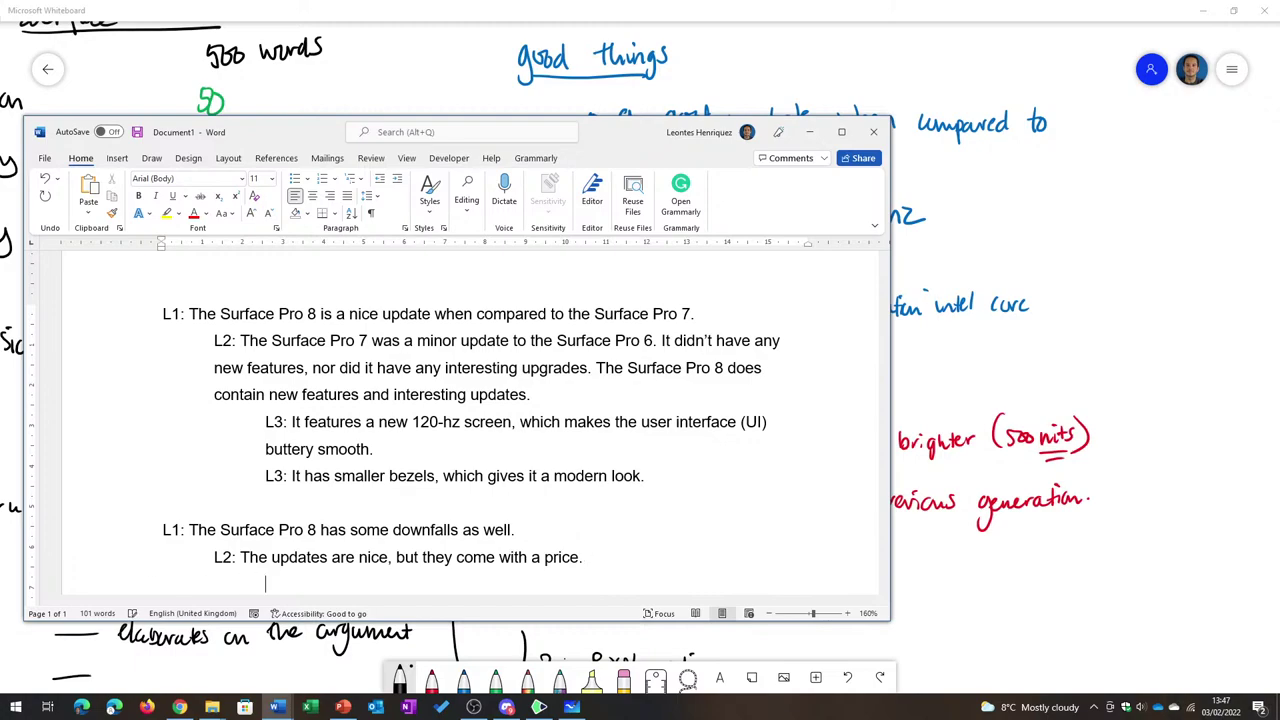
text(L3: It's heavier than the Surfa)
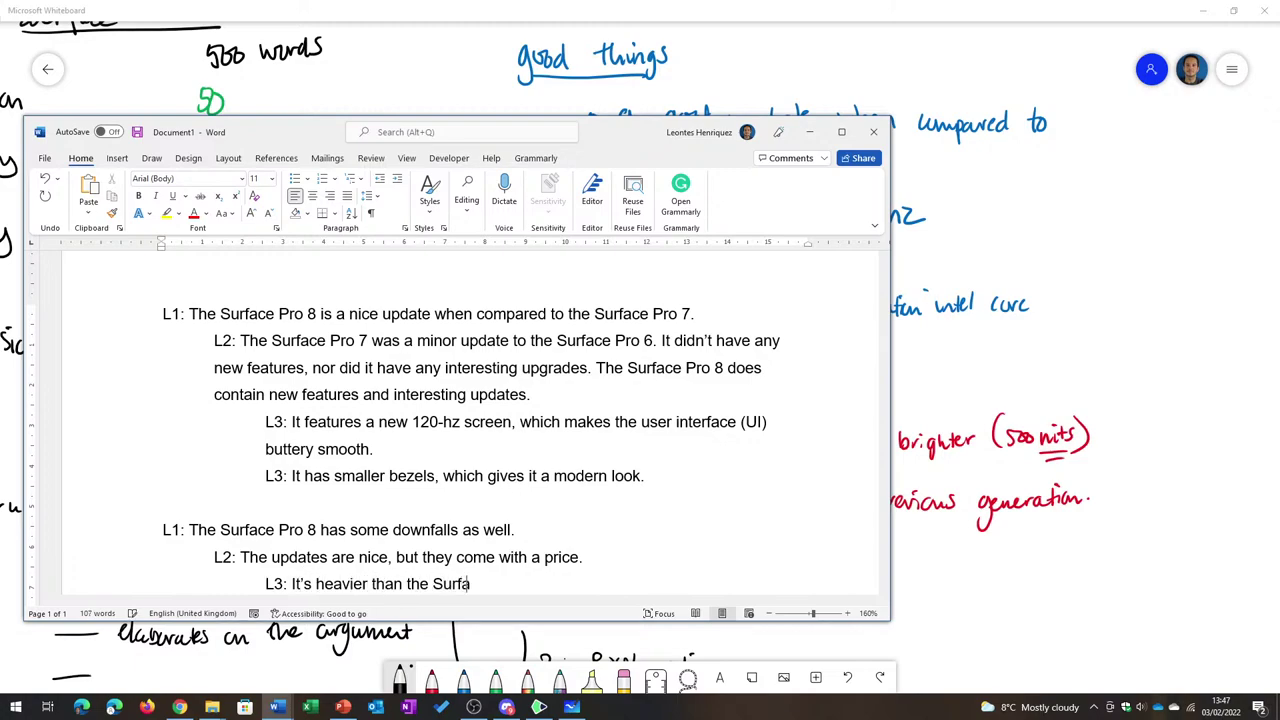
text(ce Pro 7 ar)
text(d SP6.)
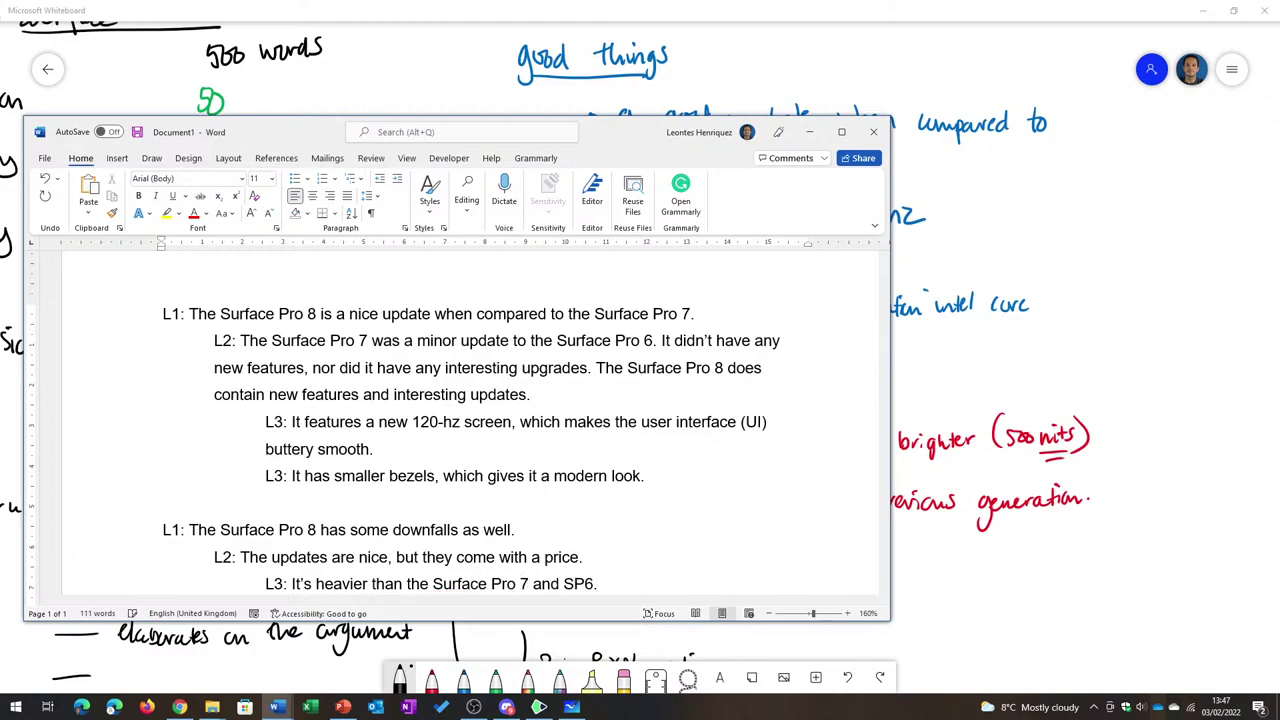
key(Return)
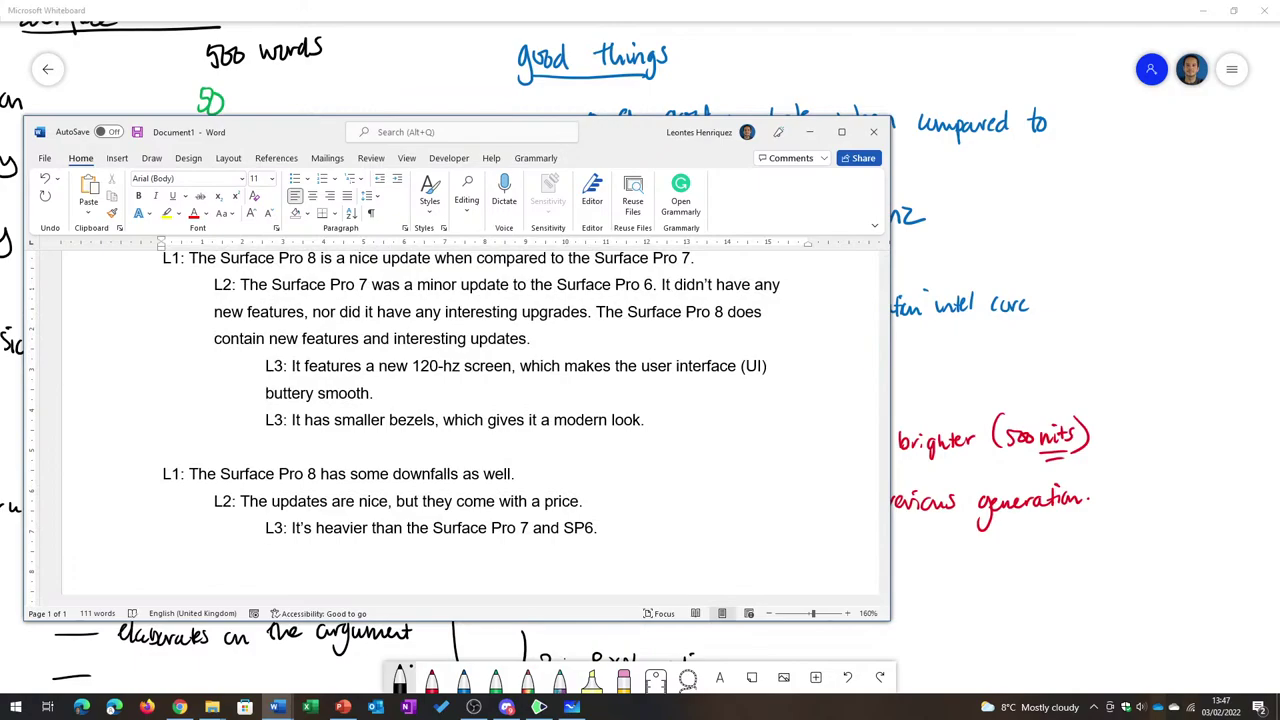
text(Le3)
key(BackSpace)
key(BackSpace)
Step: Add the L3 line 'It is more expensive.' under the price point
text(3)
mouse_move(647, 134)
mouse_down()
mouse_move(419, 151)
mouse_move(751, 128)
mouse_move(633, 128)
mouse_up()
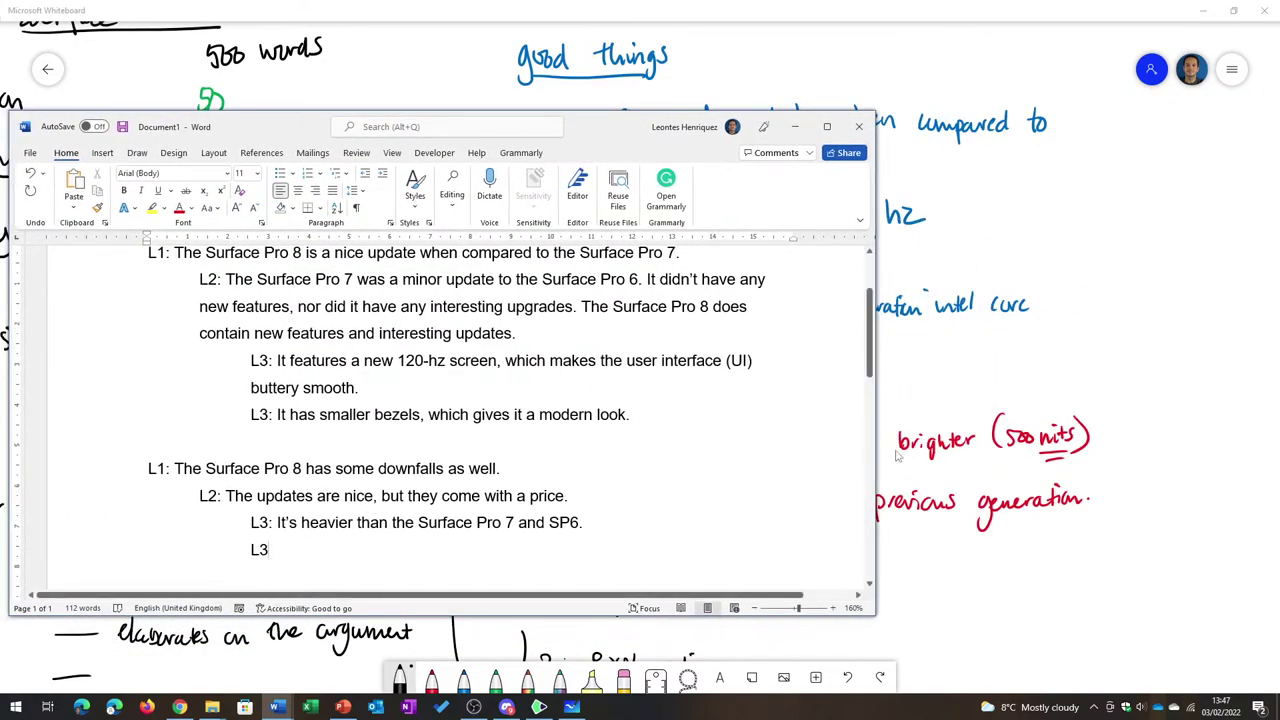
scroll(318, 497, down, 2)
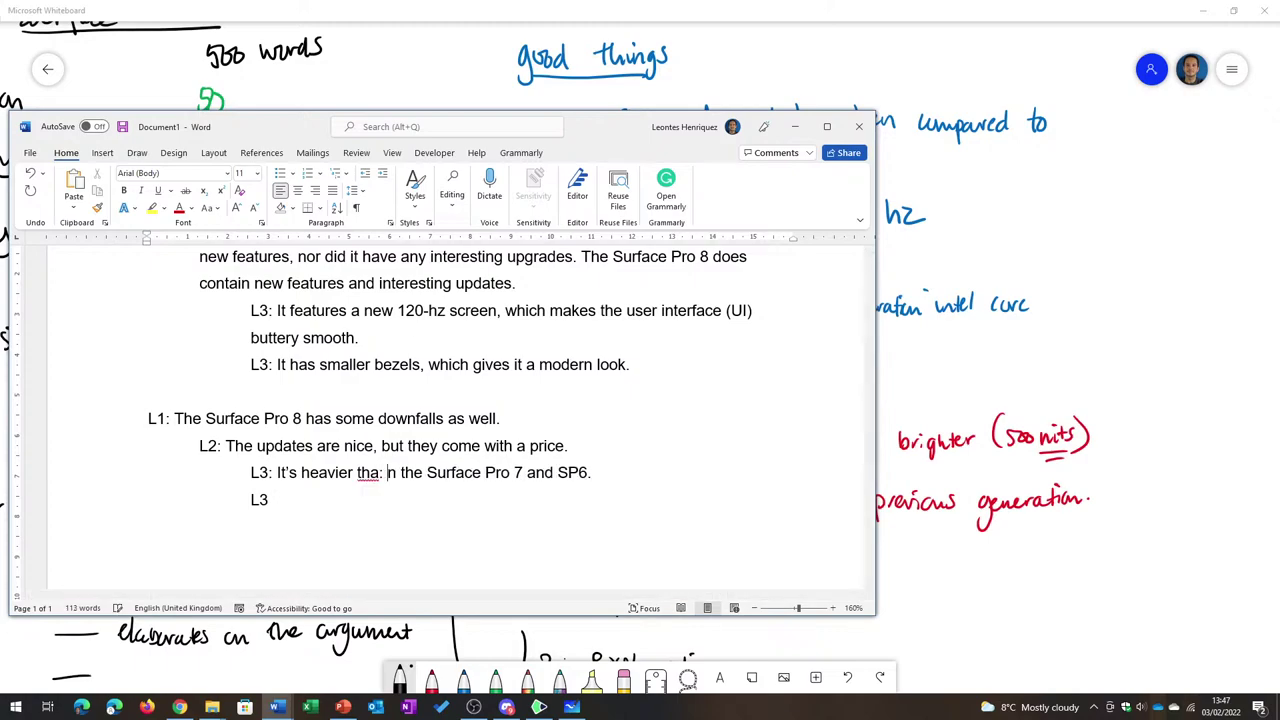
text(: )
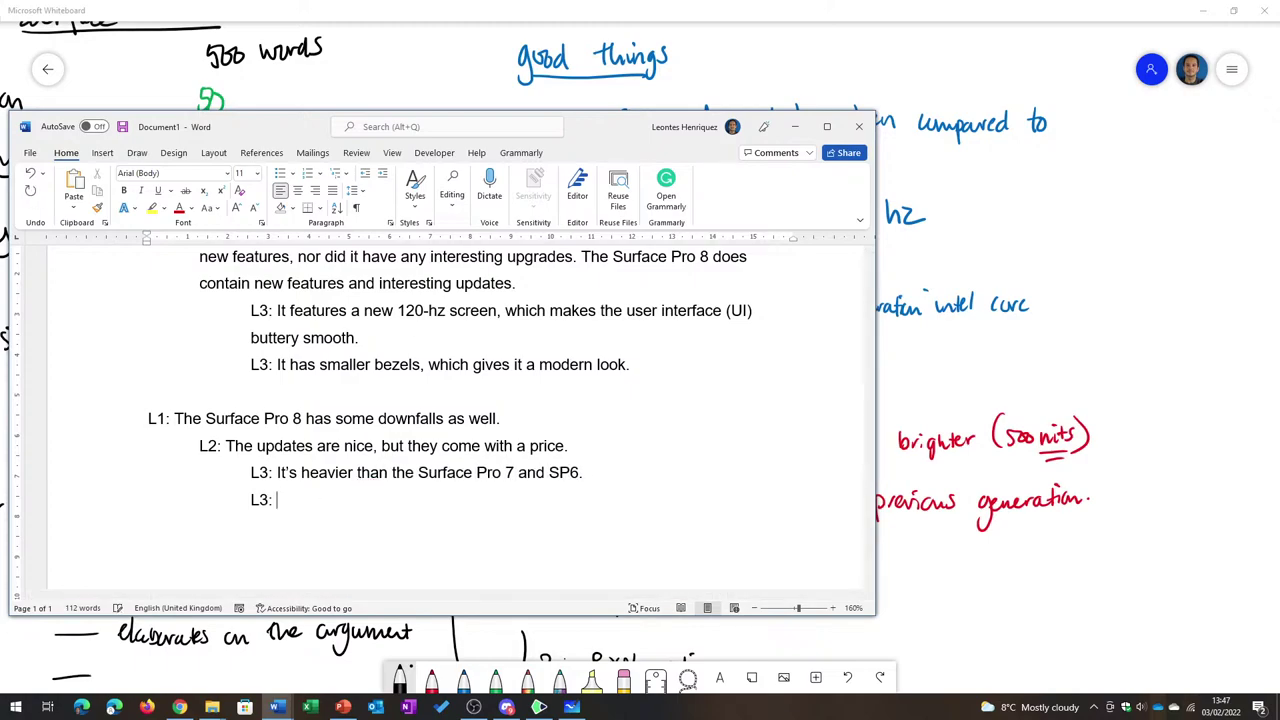
text(It is)
key(BackSpace)
key(BackSpace)
key(BackSpace)
text(is more expensive.)
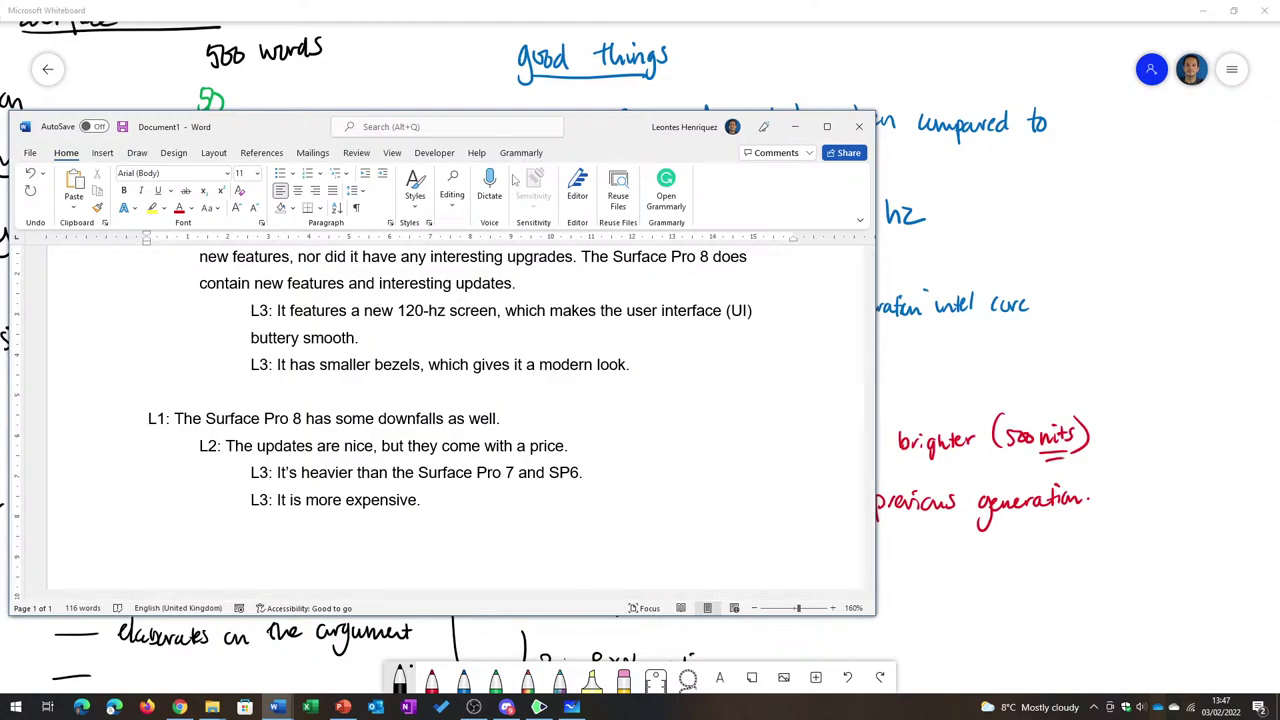
Step: Dismiss the context menu without choosing anything and switch to the Draw tools
key(shift+F10)
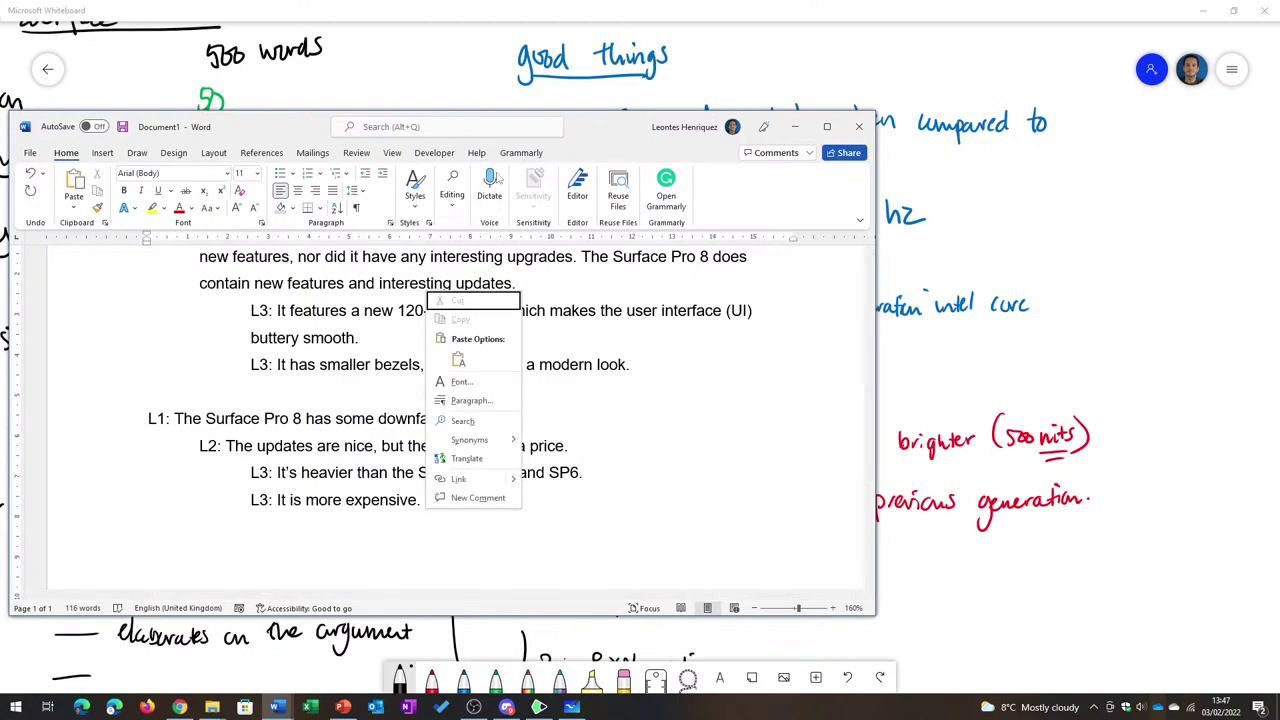
key(Escape)
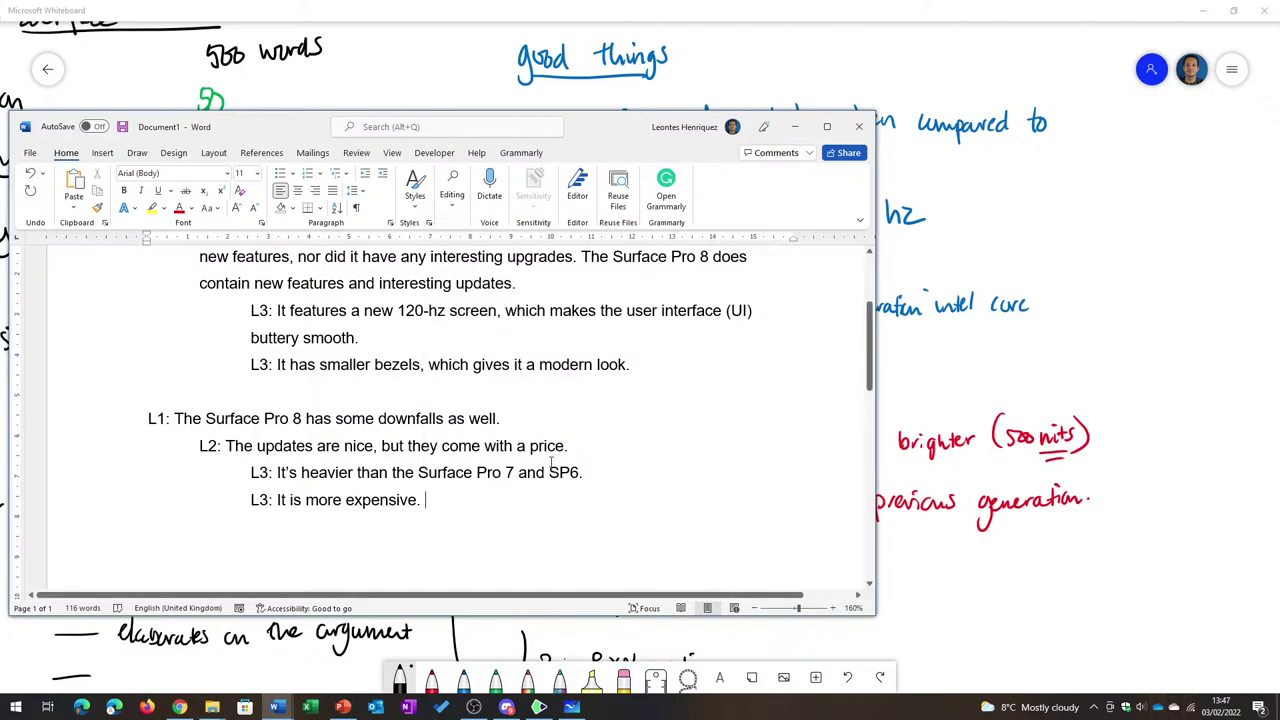
click(174, 153)
scroll(152, 180, up, 1)
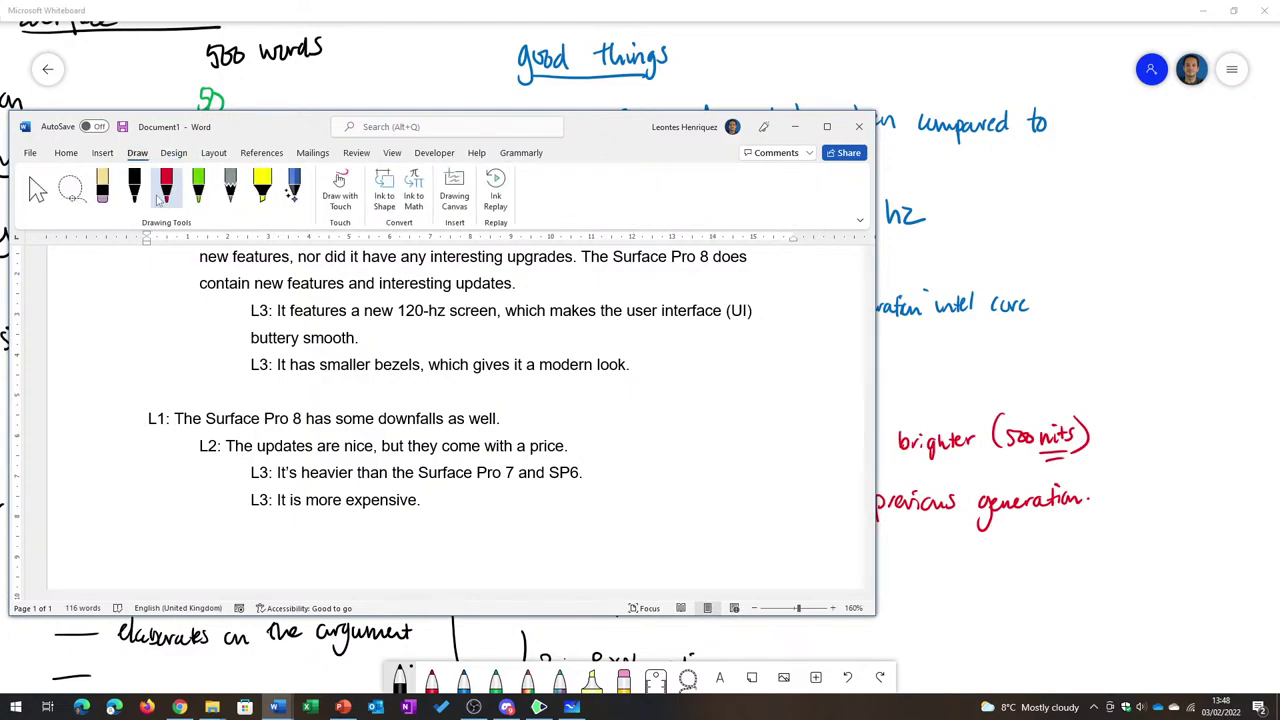
mouse_move(455, 497)
mouse_down()
mouse_move(469, 503)
mouse_move(463, 494)
mouse_move(645, 380)
mouse_move(639, 330)
mouse_up()
mouse_move(625, 340)
mouse_down()
mouse_move(638, 327)
mouse_move(655, 338)
mouse_up()
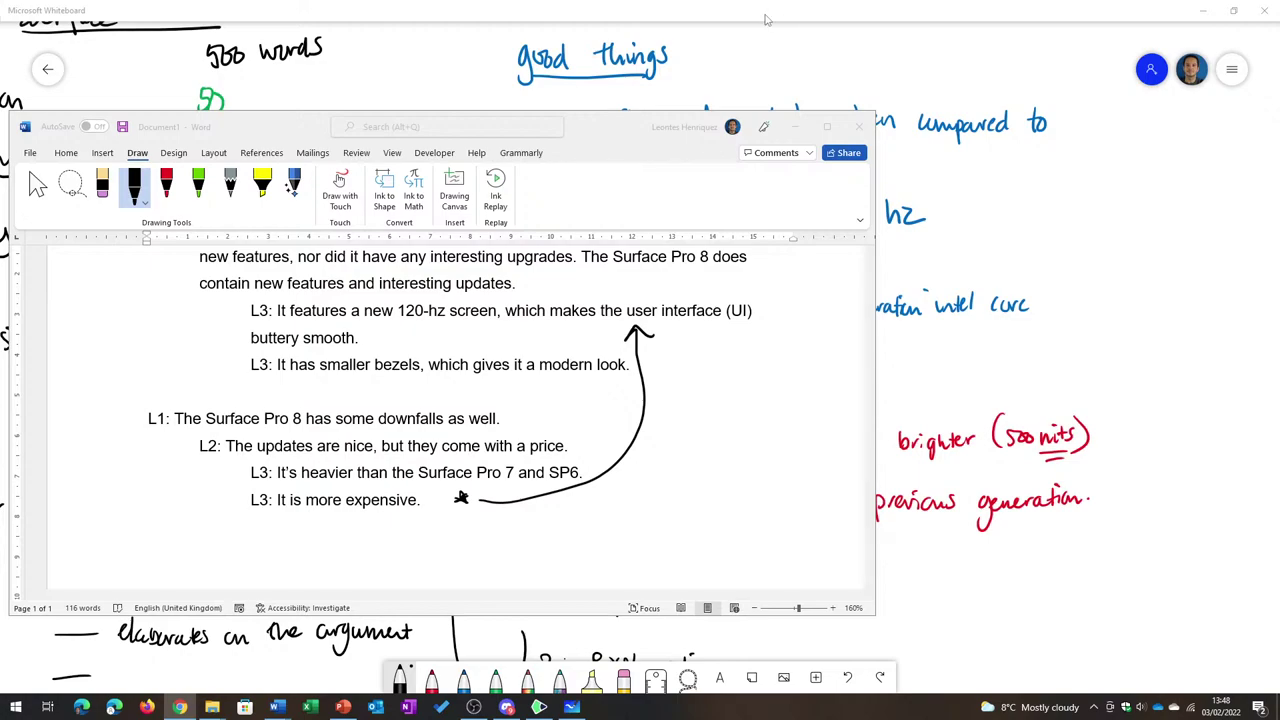
click(460, 497)
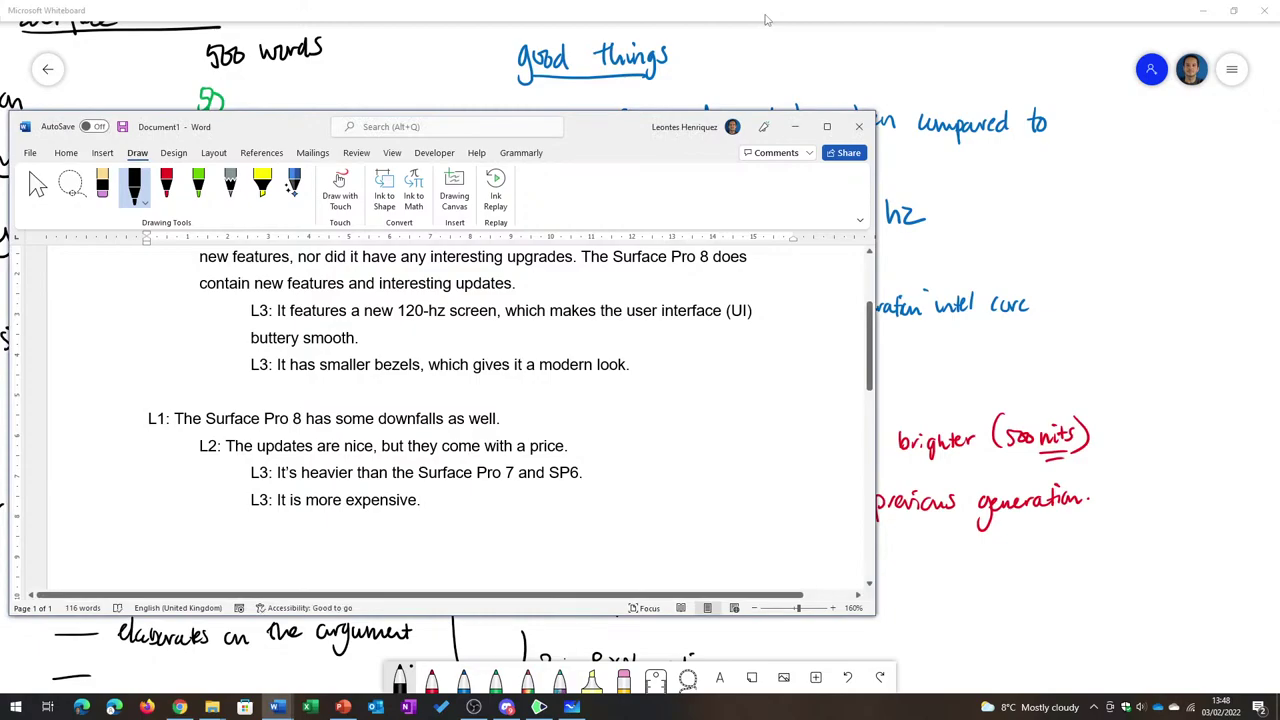
Step: Insert a quoted "Summary" heading on new blank lines above the L1 paragraph
click(65, 152)
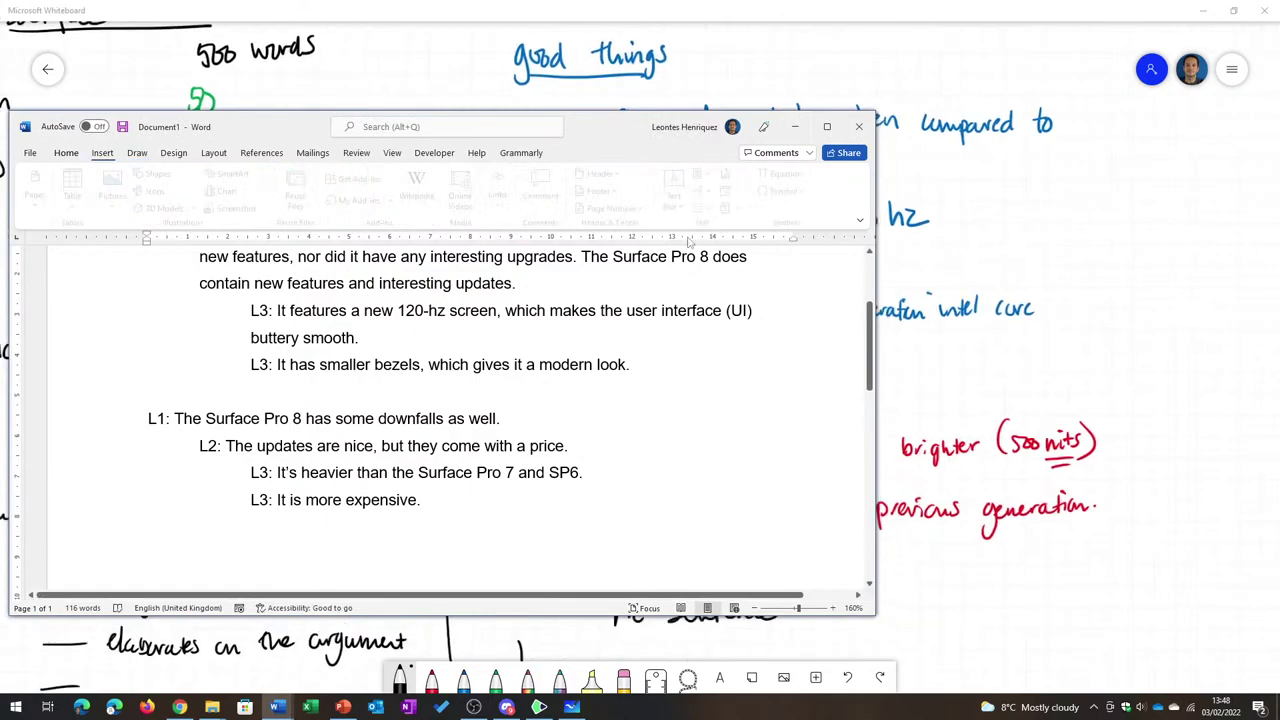
scroll(400, 420, up, 3)
key(Home)
key(Return)
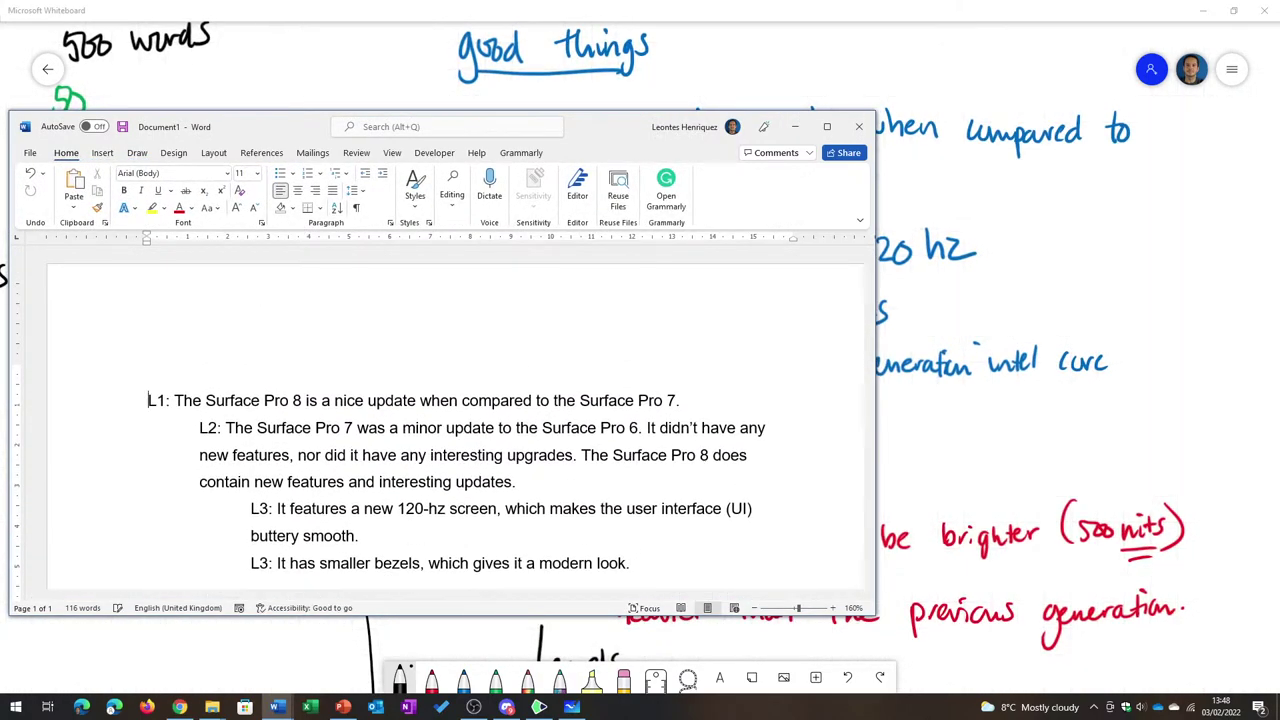
key(Up)
key(Return)
key(Up)
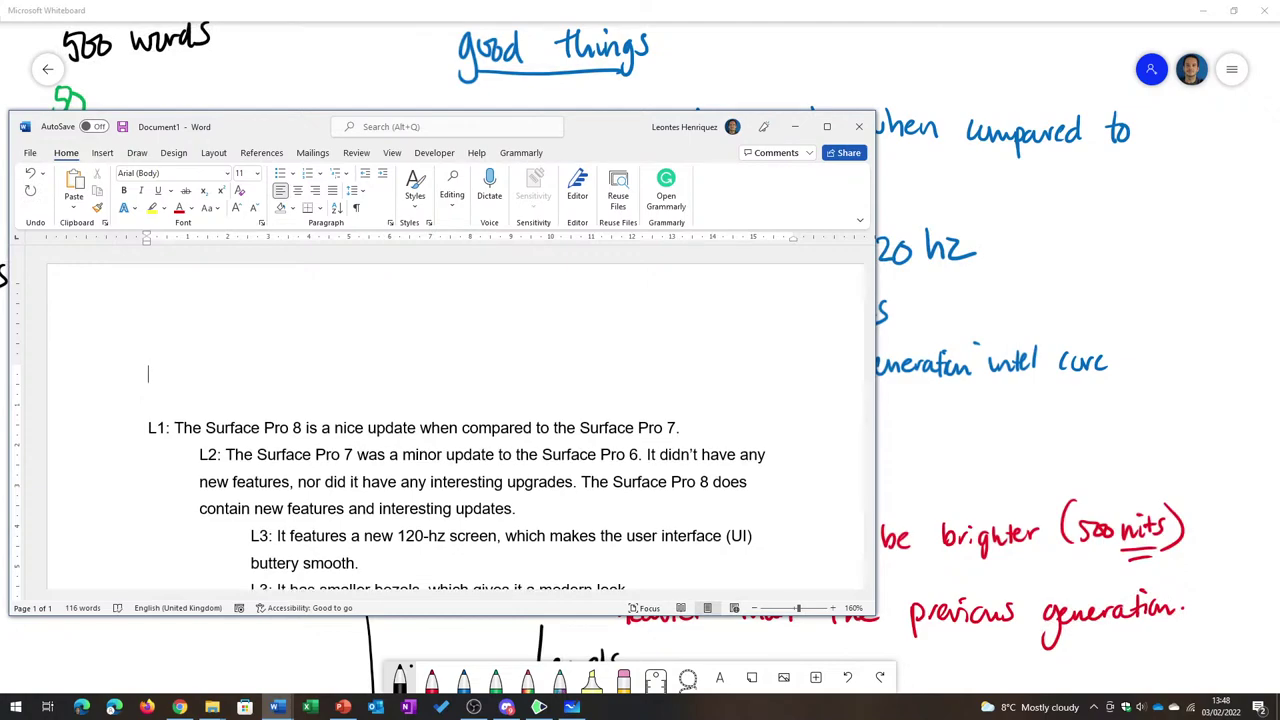
text(Summary")
key(Home)
text(")
key(End)
key(Return)
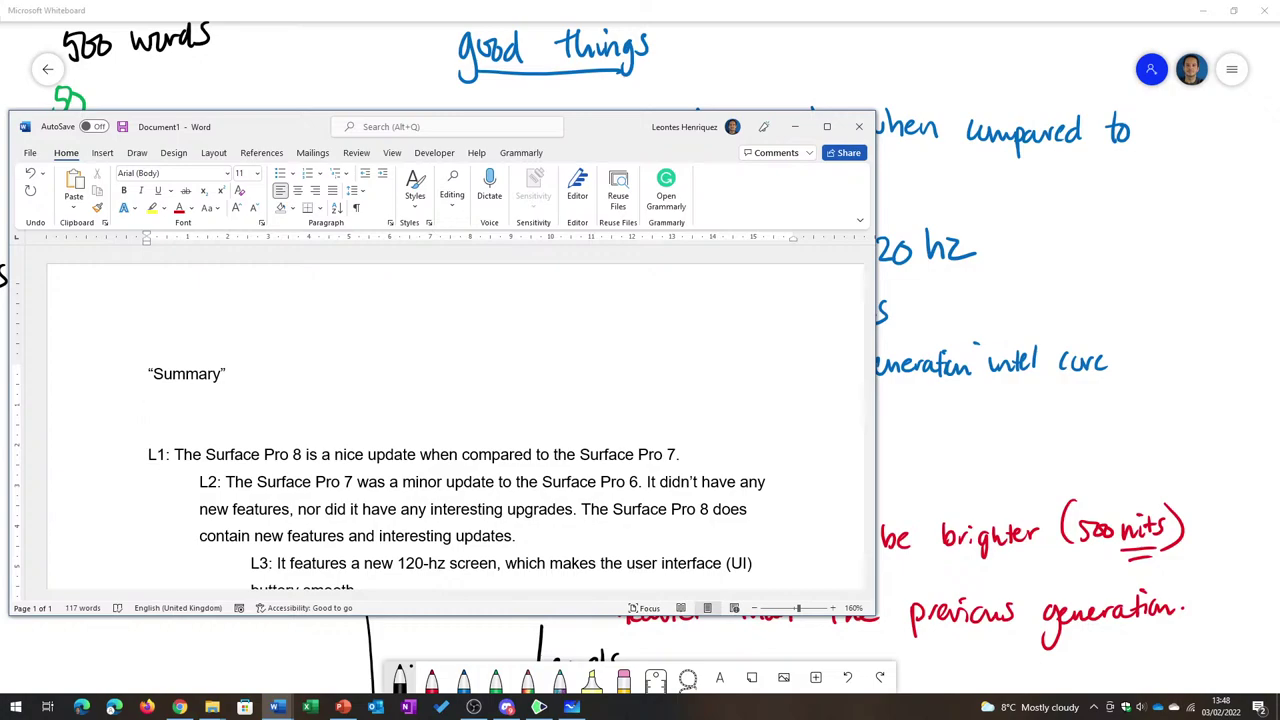
Step: Start a bullet list with 'Intel Core i5 with 11th generation, 16 GB of RAM, 256 GB SSD.'
text(* Every)
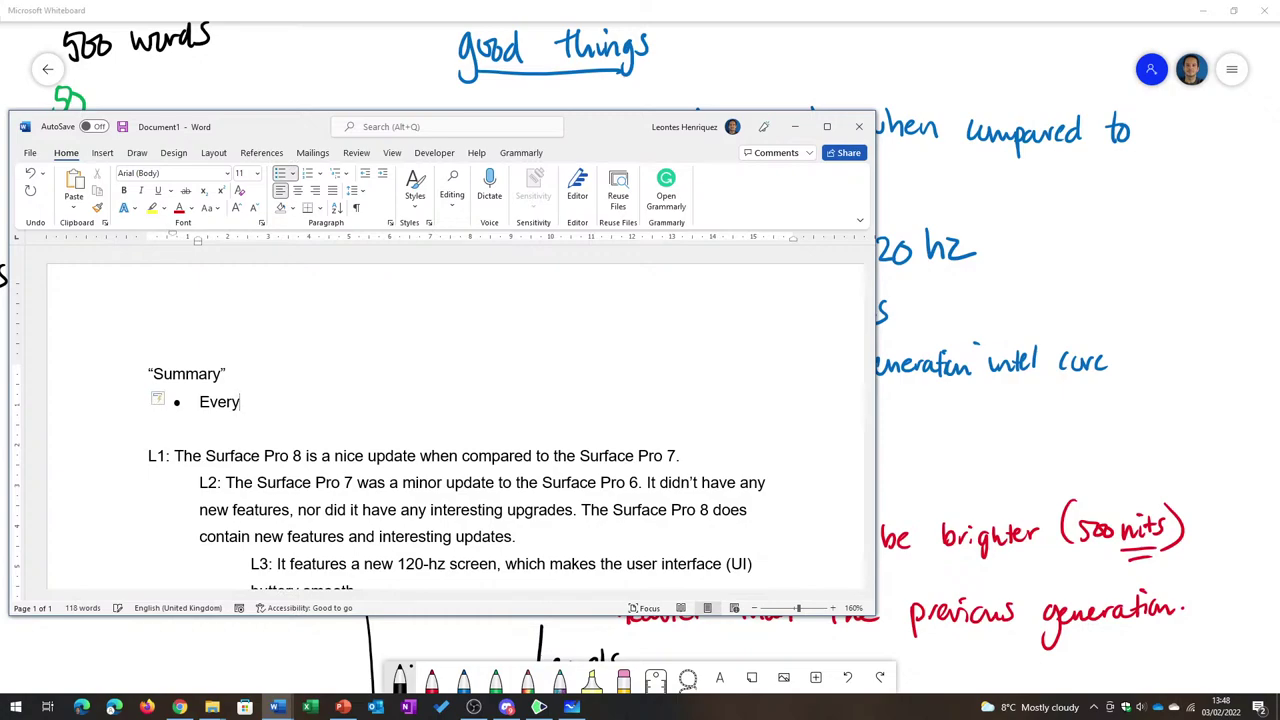
key(ctrl+BackSpace)
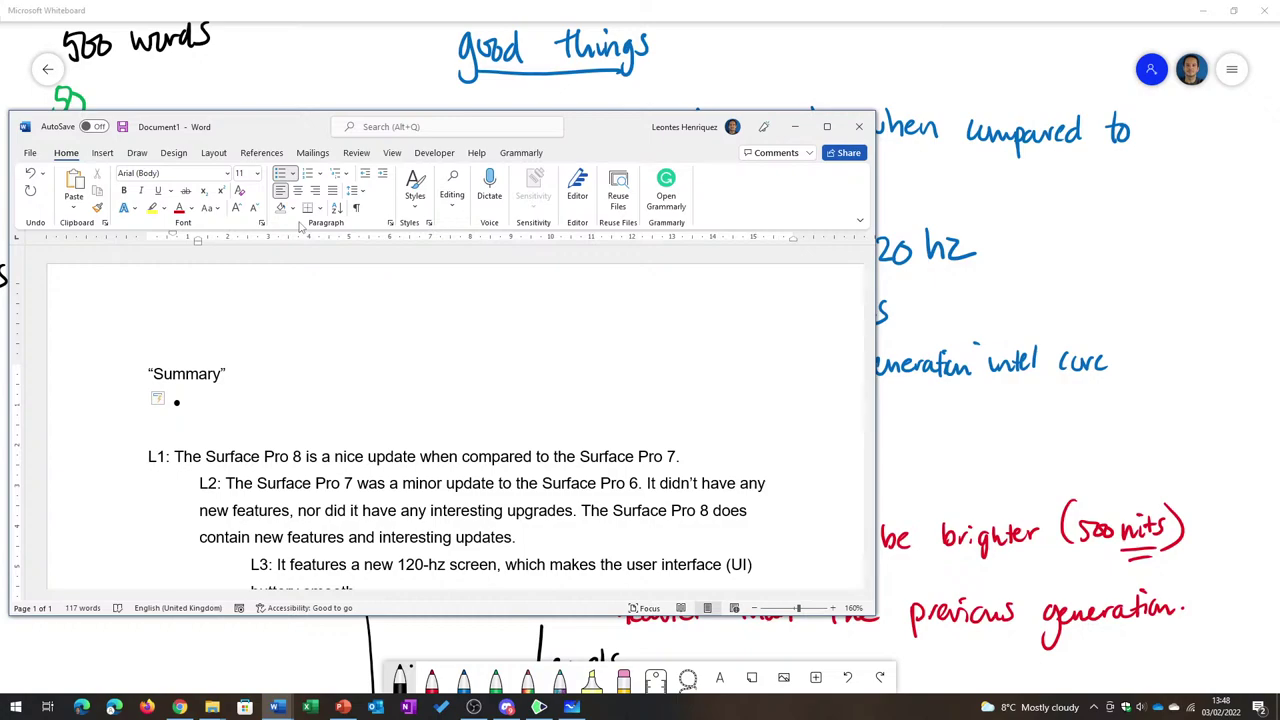
text(i5l)
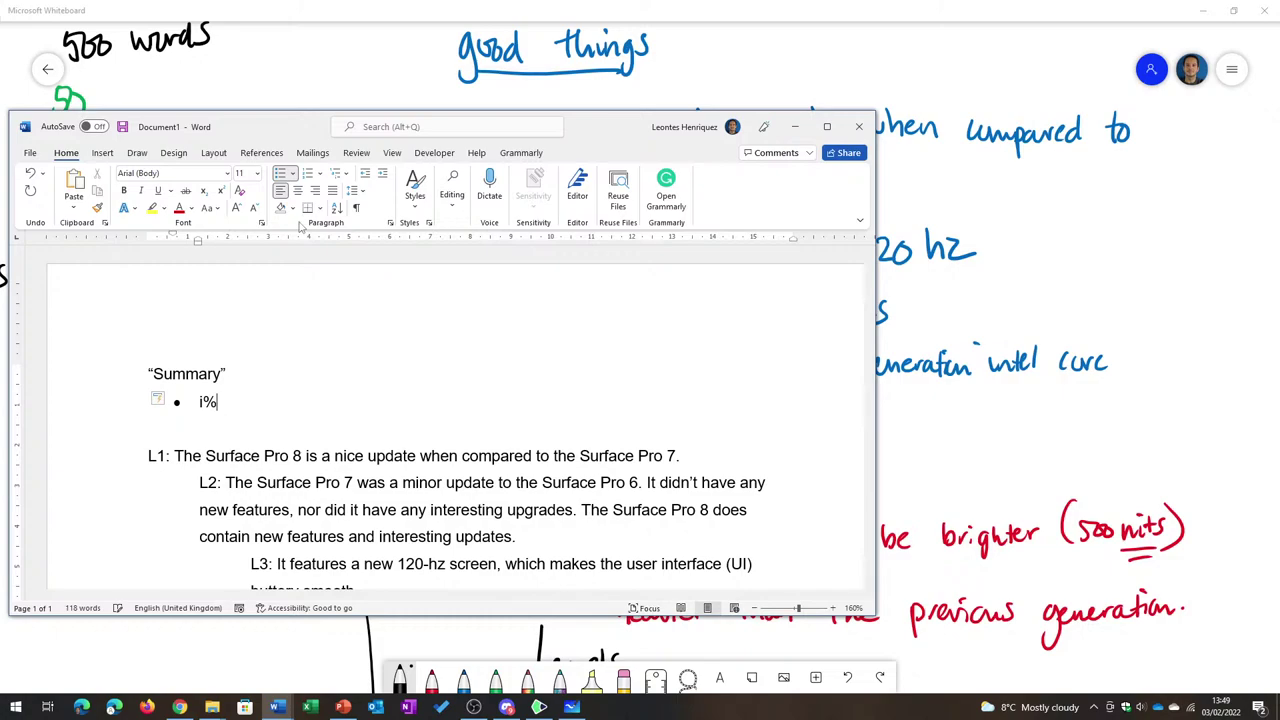
key(BackSpace)
key(BackSpace)
key(BackSpace)
text(i5 lnto)
key(BackSpace)
key(BackSpace)
key(BackSpace)
key(BackSpace)
key(BackSpace)
key(BackSpace)
key(BackSpace)
text(Intel Core i% wi)
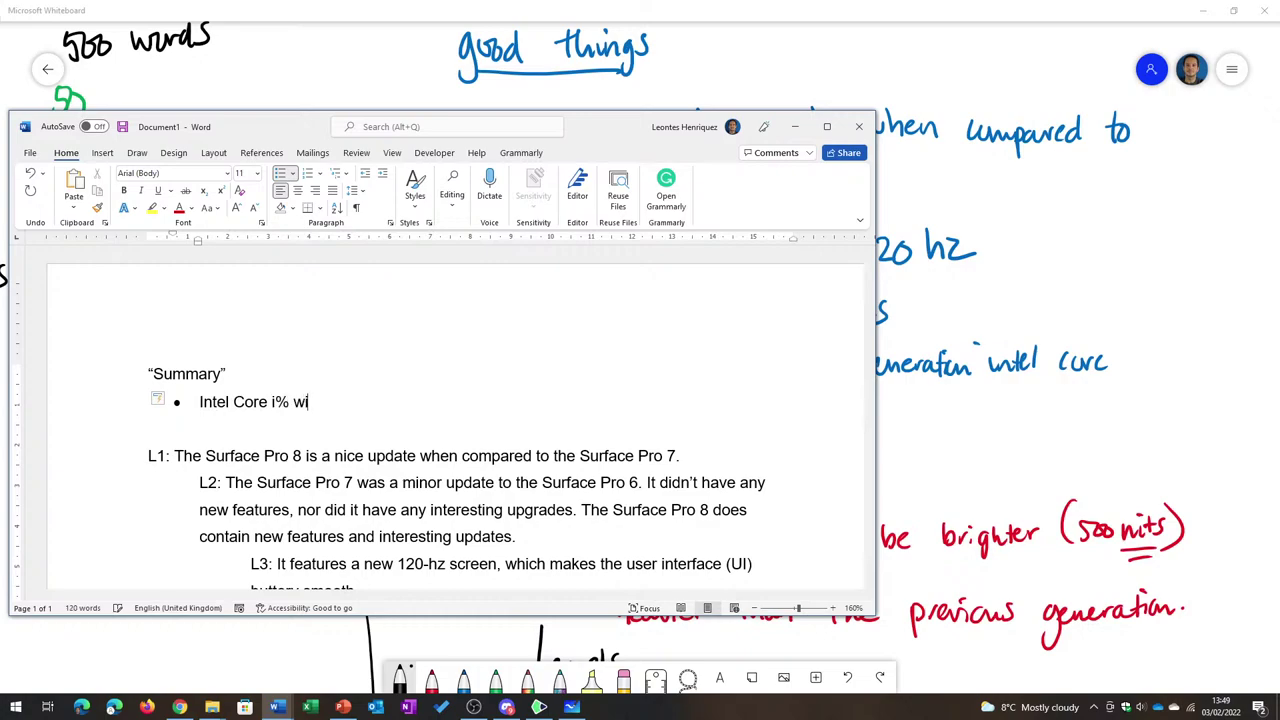
text(th 11)
key(BackSpace)
key(BackSpace)
key(BackSpace)
key(BackSpace)
key(BackSpace)
key(BackSpace)
key(BackSpace)
key(BackSpace)
key(BackSpace)
key(BackSpace)
text(i5 with 11th genr)
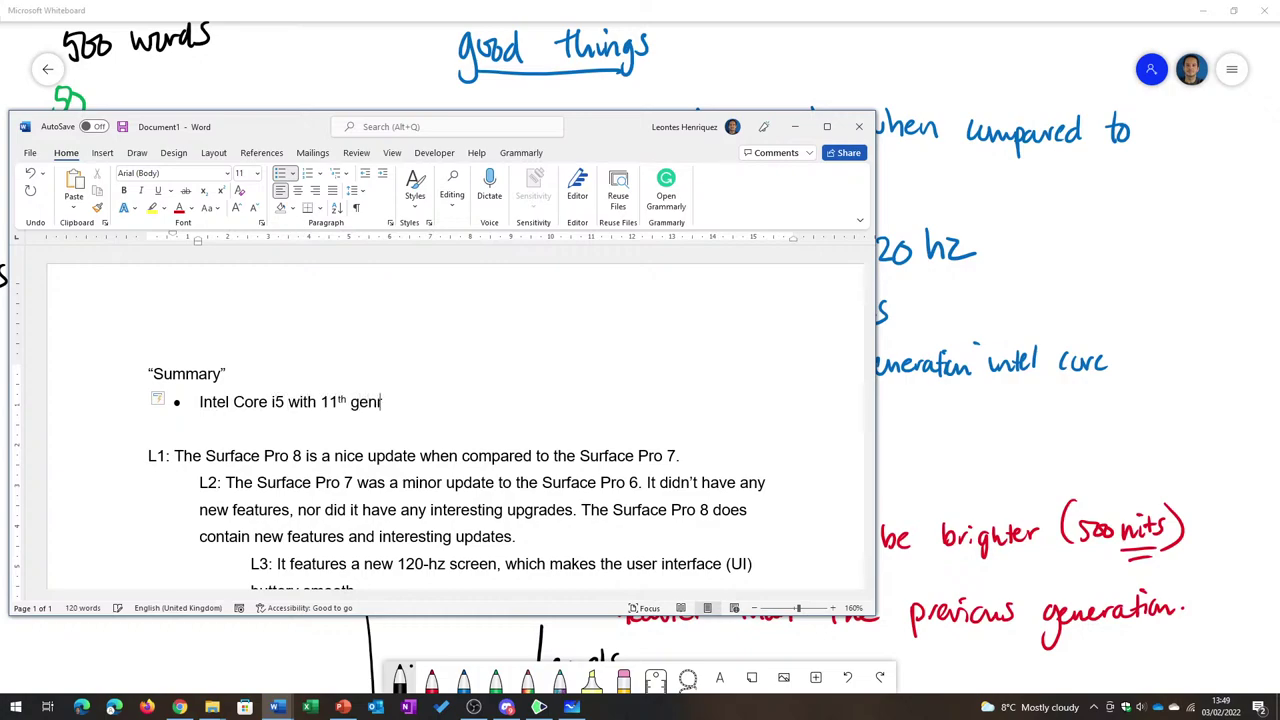
text(e)
key(BackSpace)
key(BackSpace)
text(eration, 16 GB of RA)
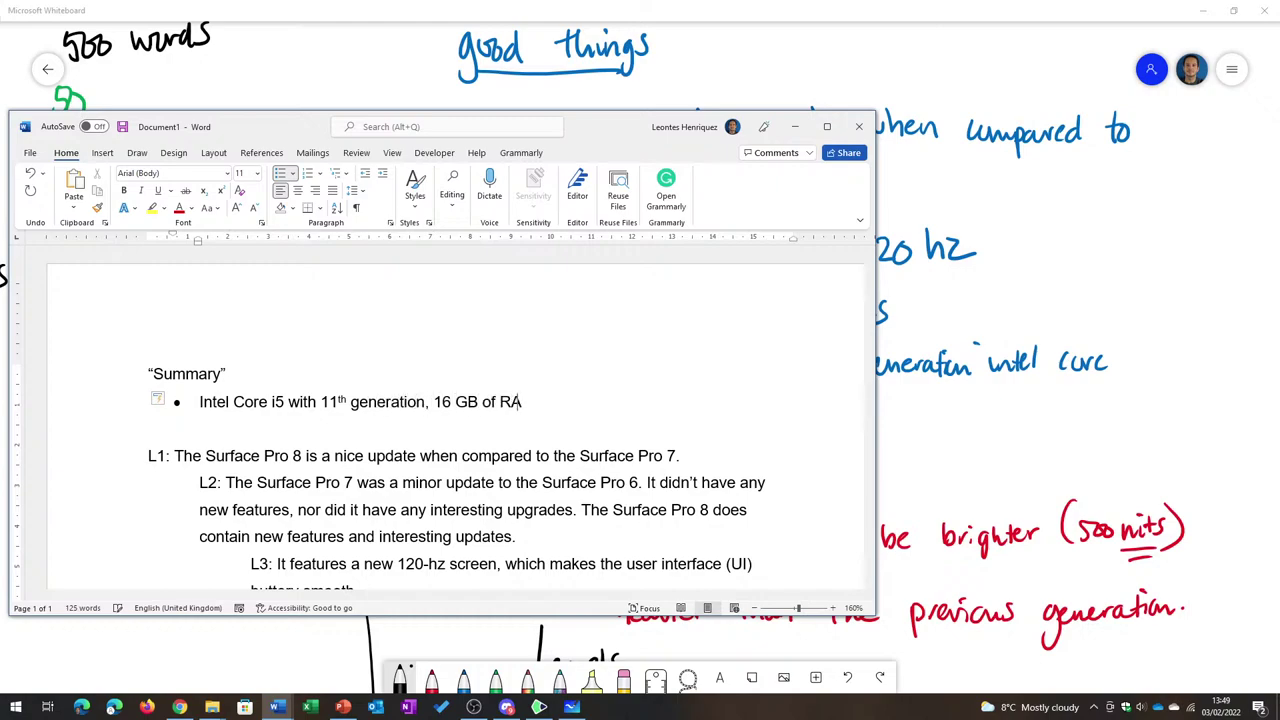
text(M, 256 GB SSD.)
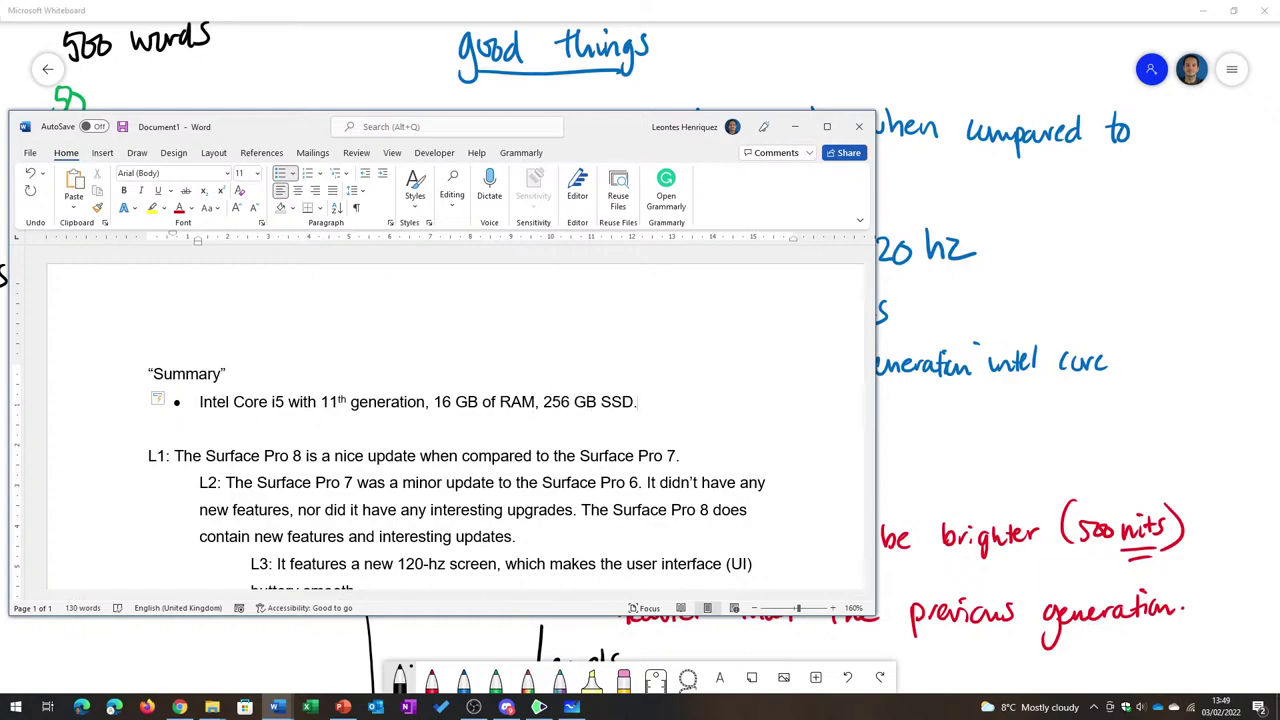
Step: Add a second bullet about the black type cover and the Surface Slim Pen 2
key(Return)
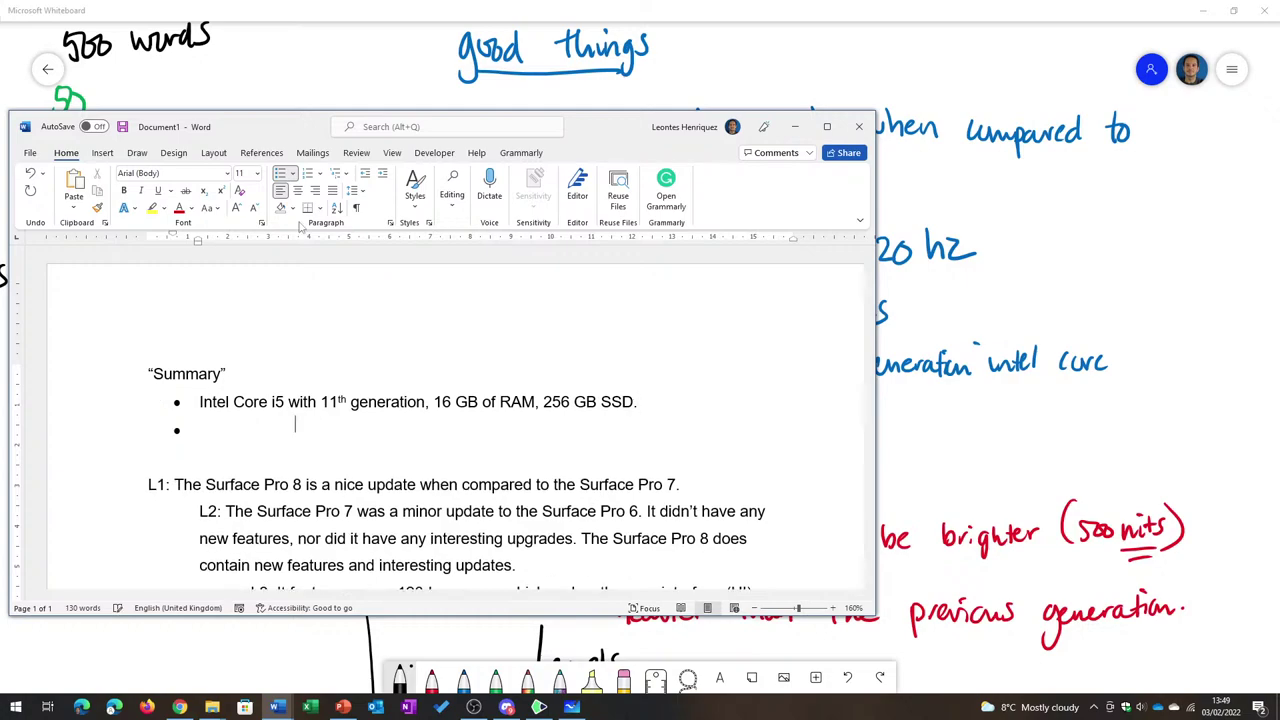
text(black Ty)
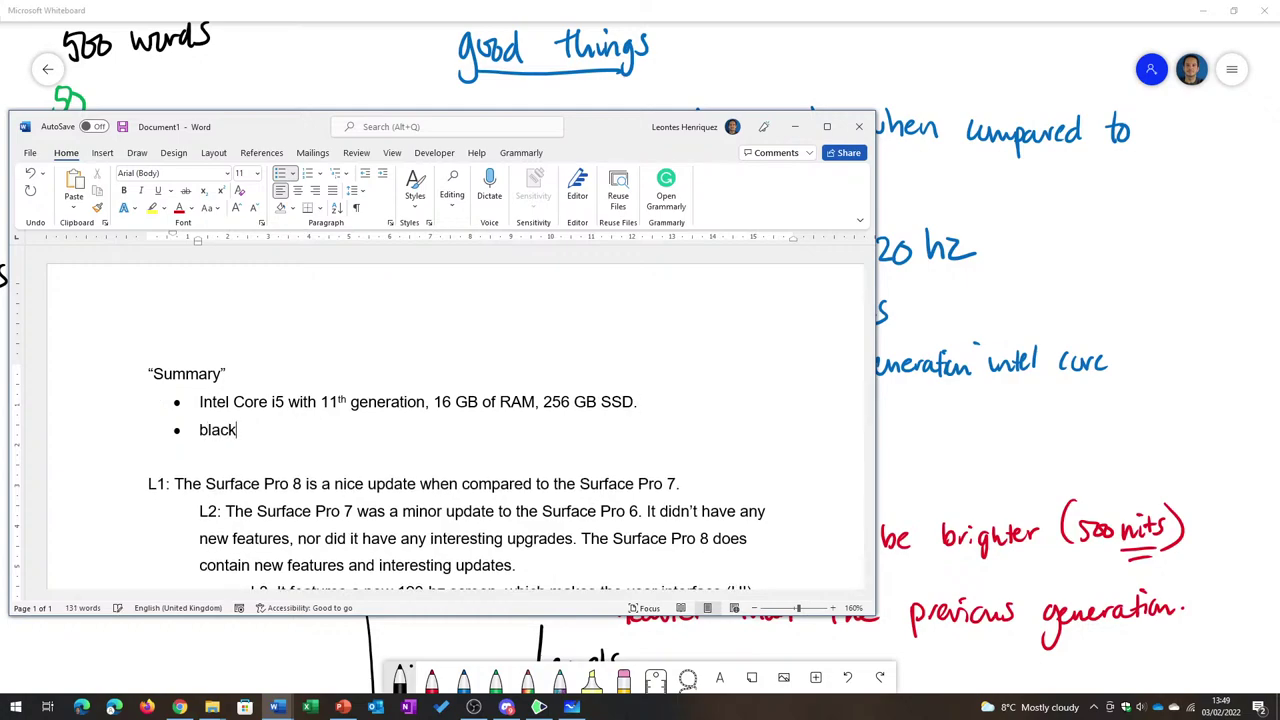
key(BackSpace)
key(BackSpace)
text(type cover, features the )
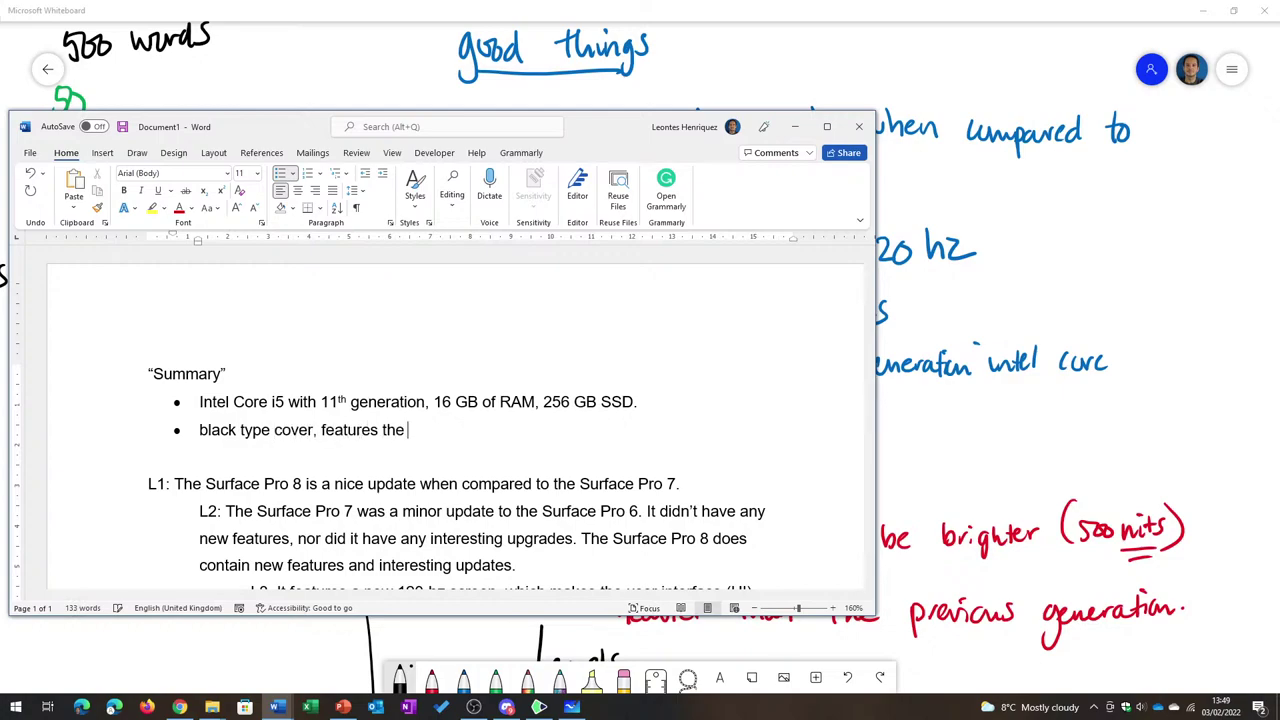
text(Surface Si)
text(im Pen 2.)
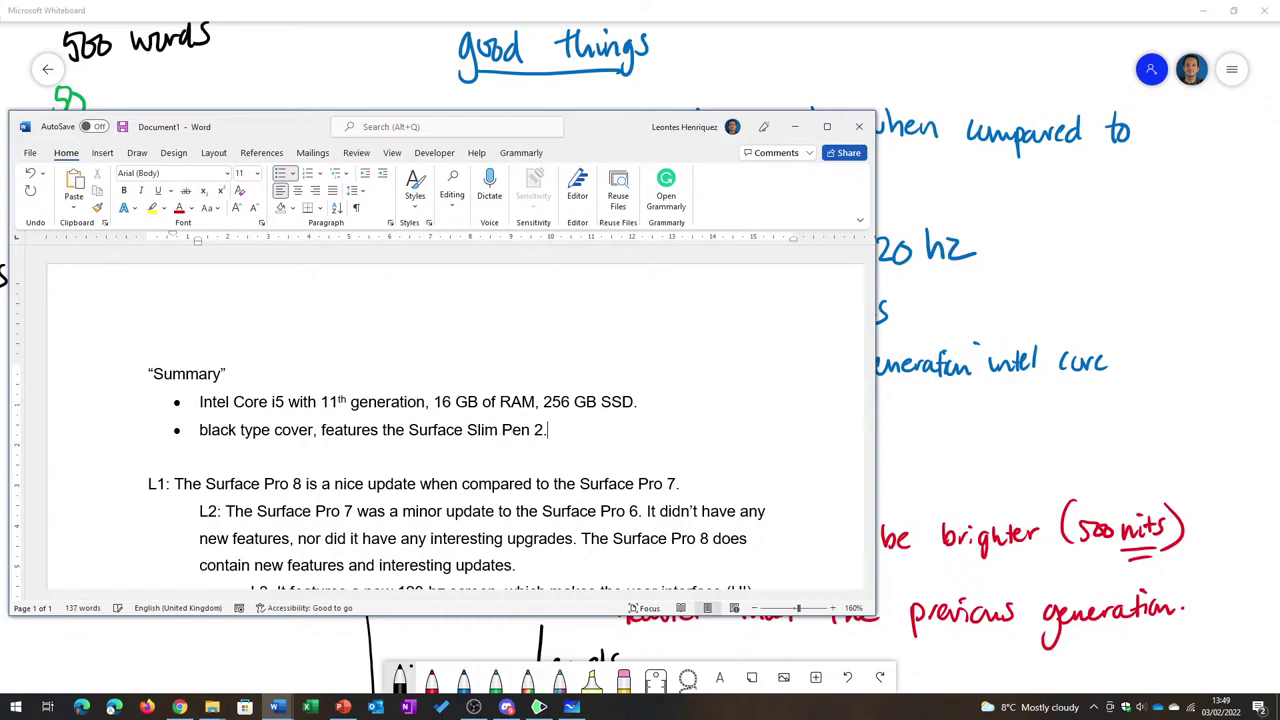
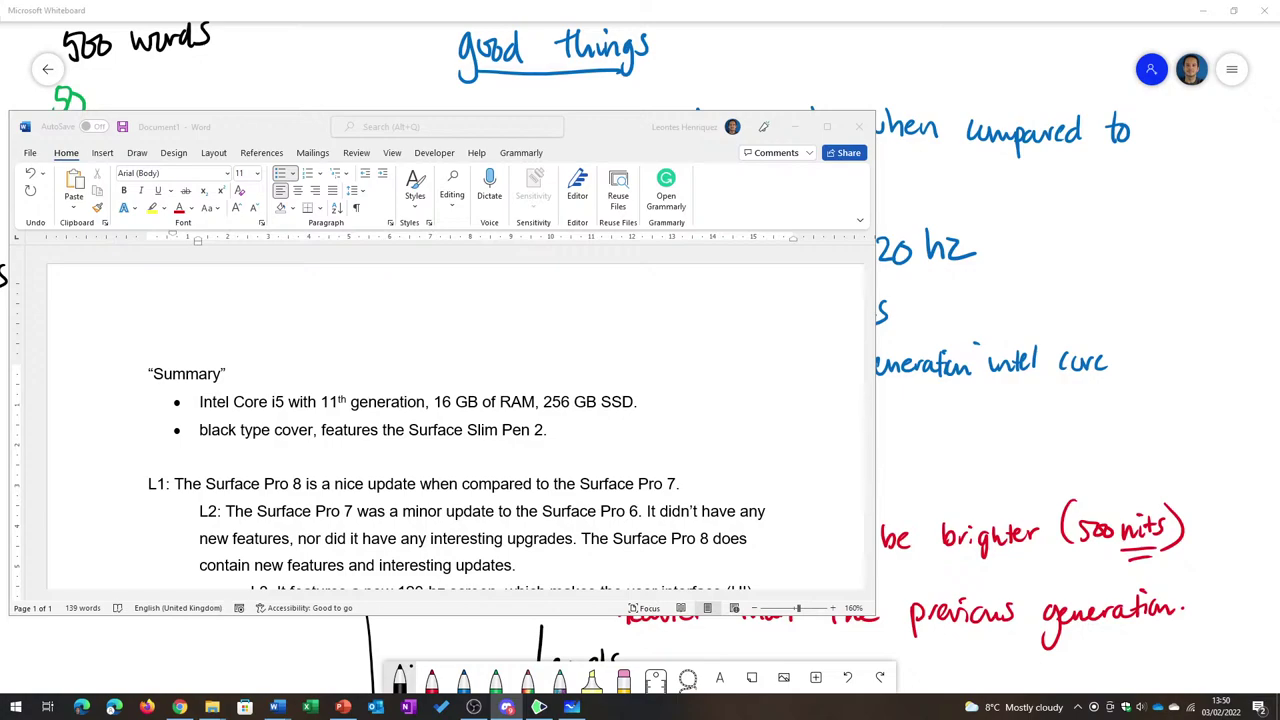
Step: Back in the review document, delete the L1: label from the first outline line
key(alt+Tab)
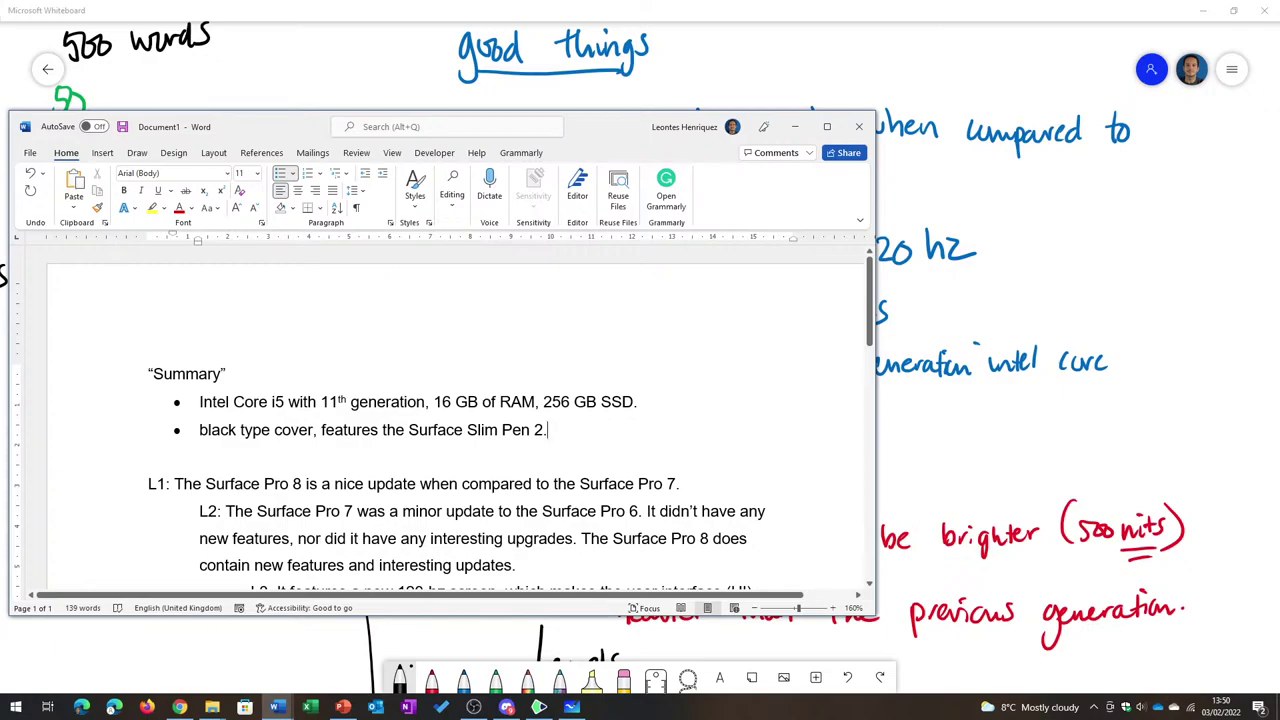
scroll(549, 476, down, 3)
scroll(549, 476, down, 2)
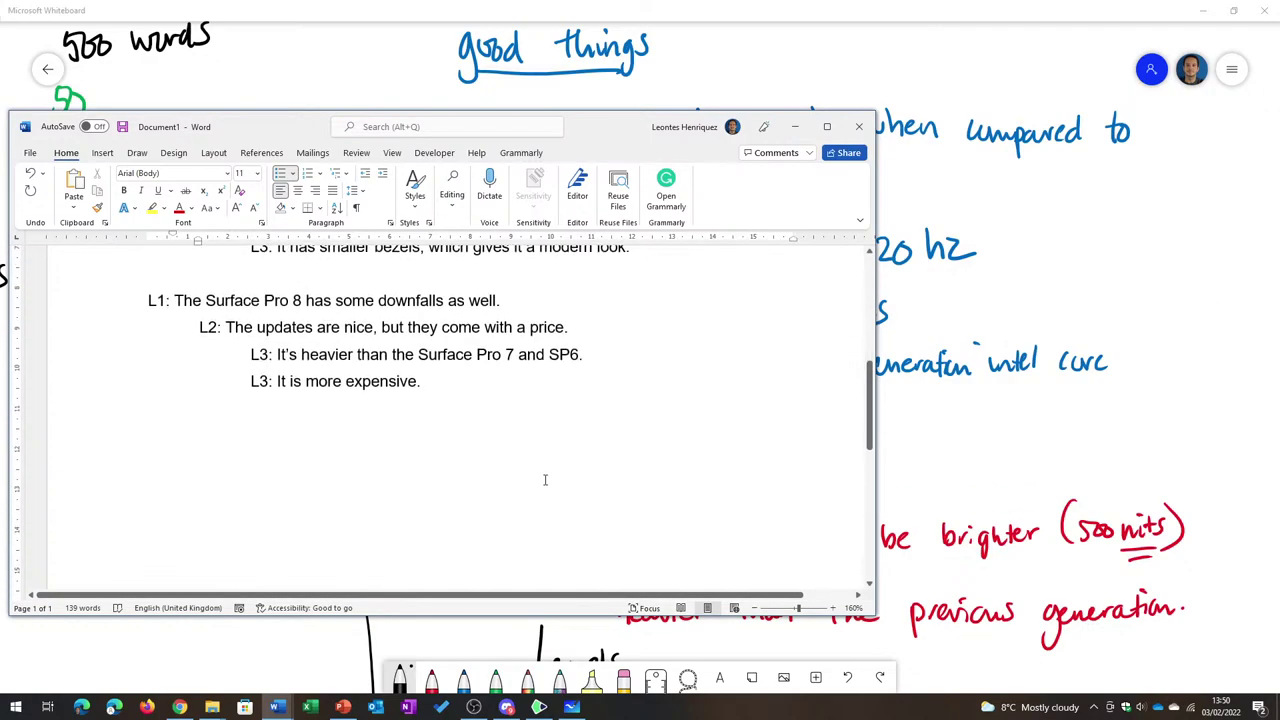
scroll(575, 510, up, 5)
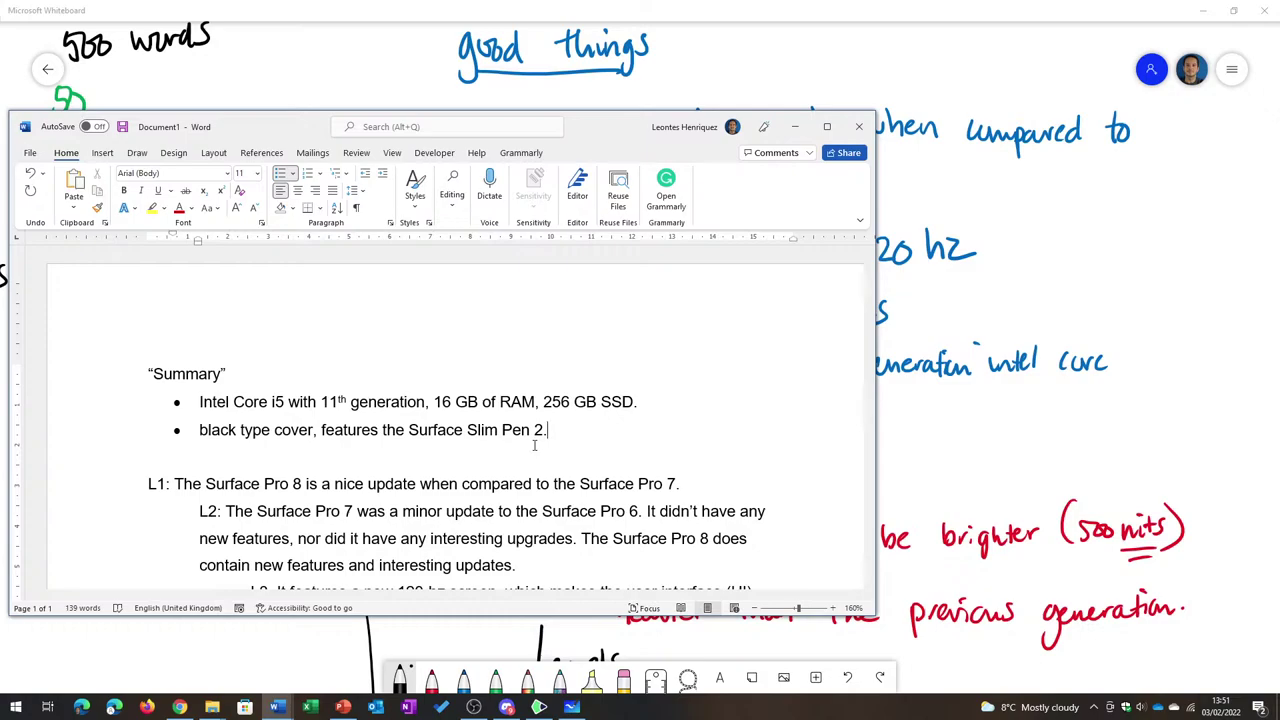
scroll(510, 379, down, 5)
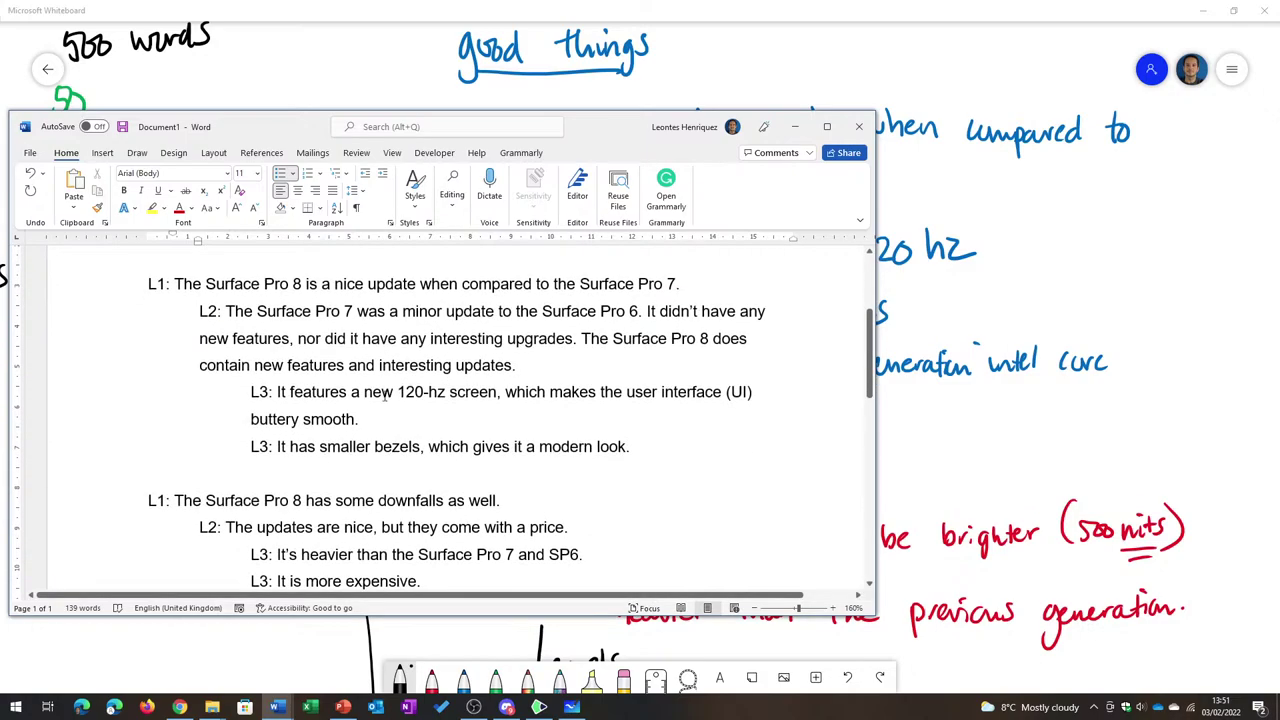
click(176, 288)
key(BackSpace)
key(BackSpace)
key(BackSpace)
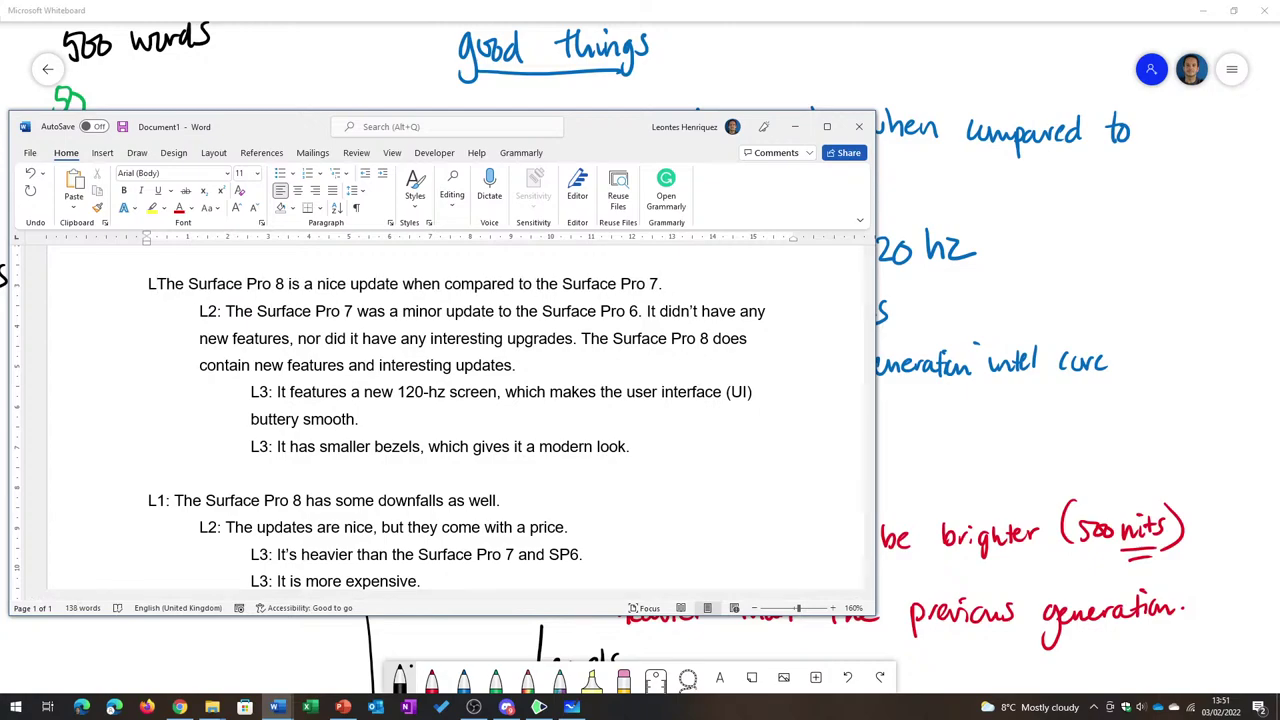
key(BackSpace)
key(End)
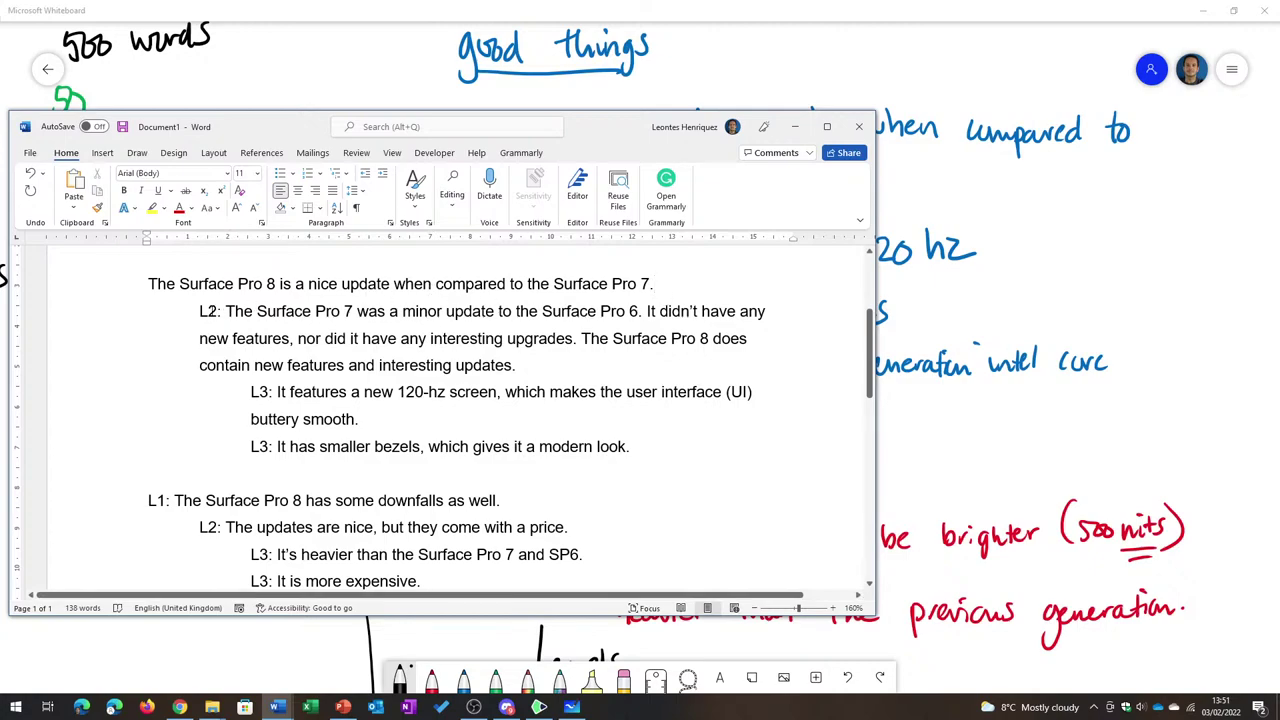
Step: Remove the L2 label and indent, merging its sentences into the first paragraph
click(217, 311)
key(BackSpace)
key(BackSpace)
key(BackSpace)
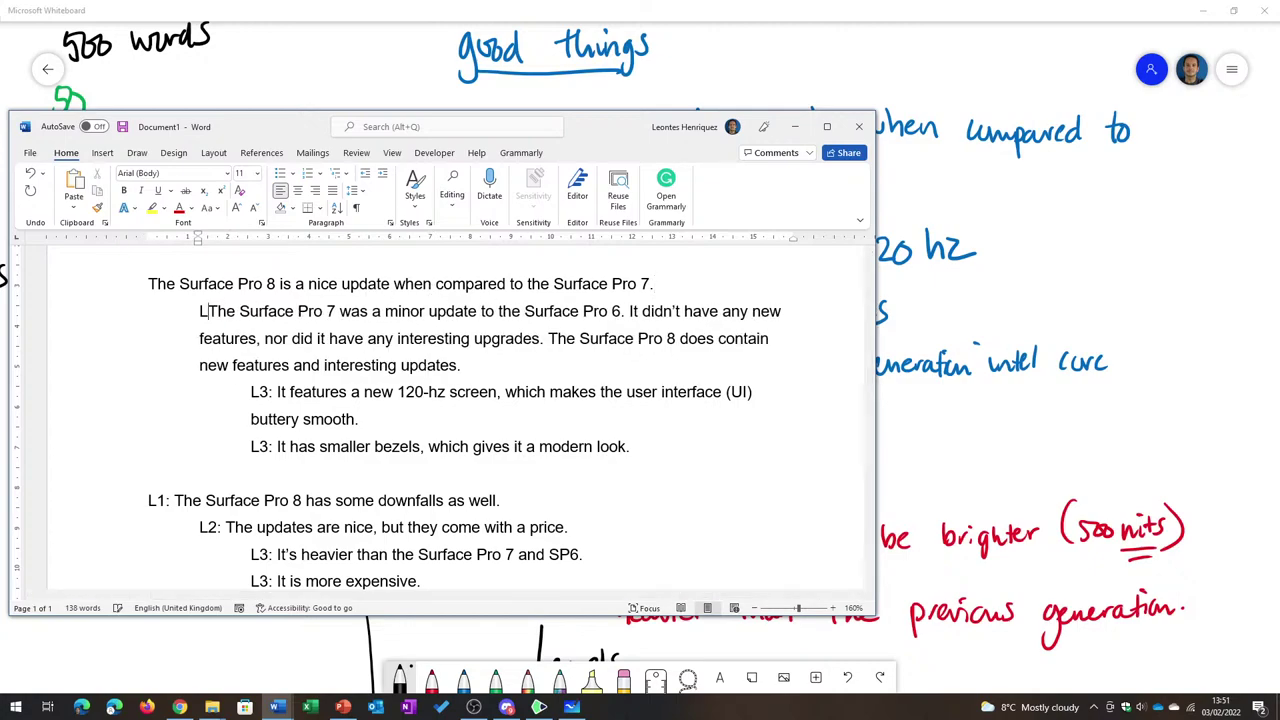
key(BackSpace)
key(BackSpace)
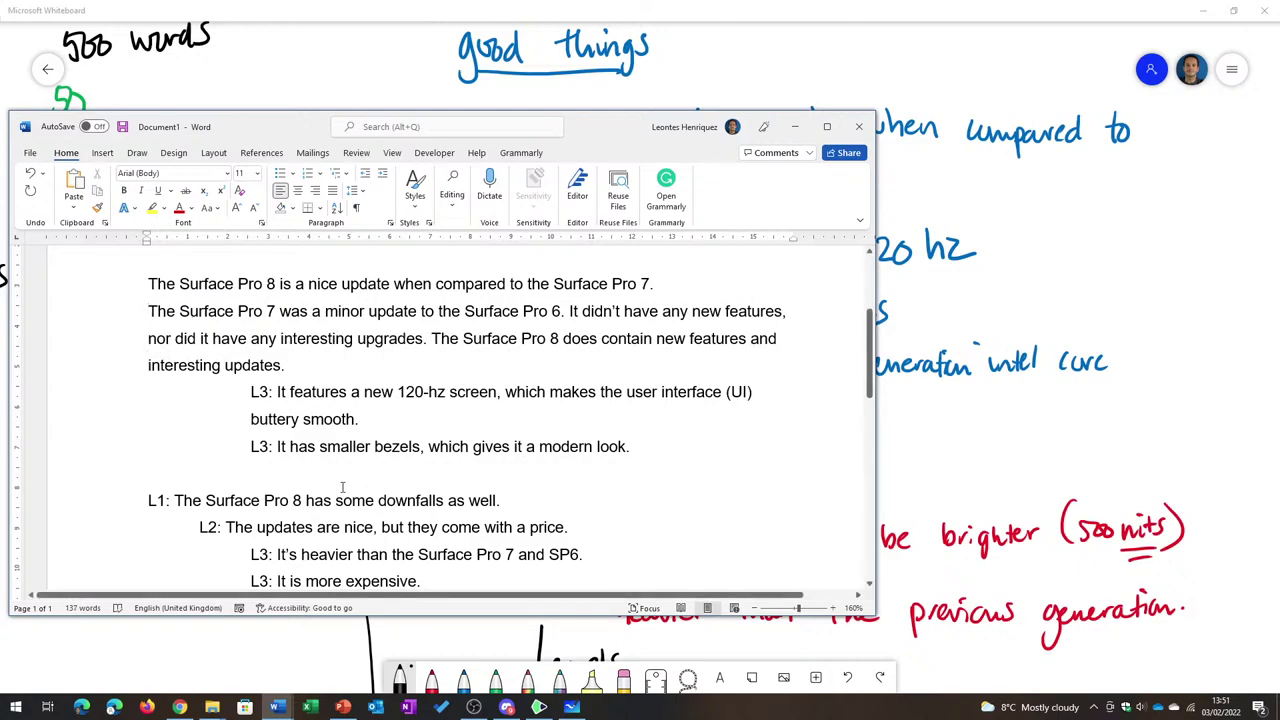
key(BackSpace)
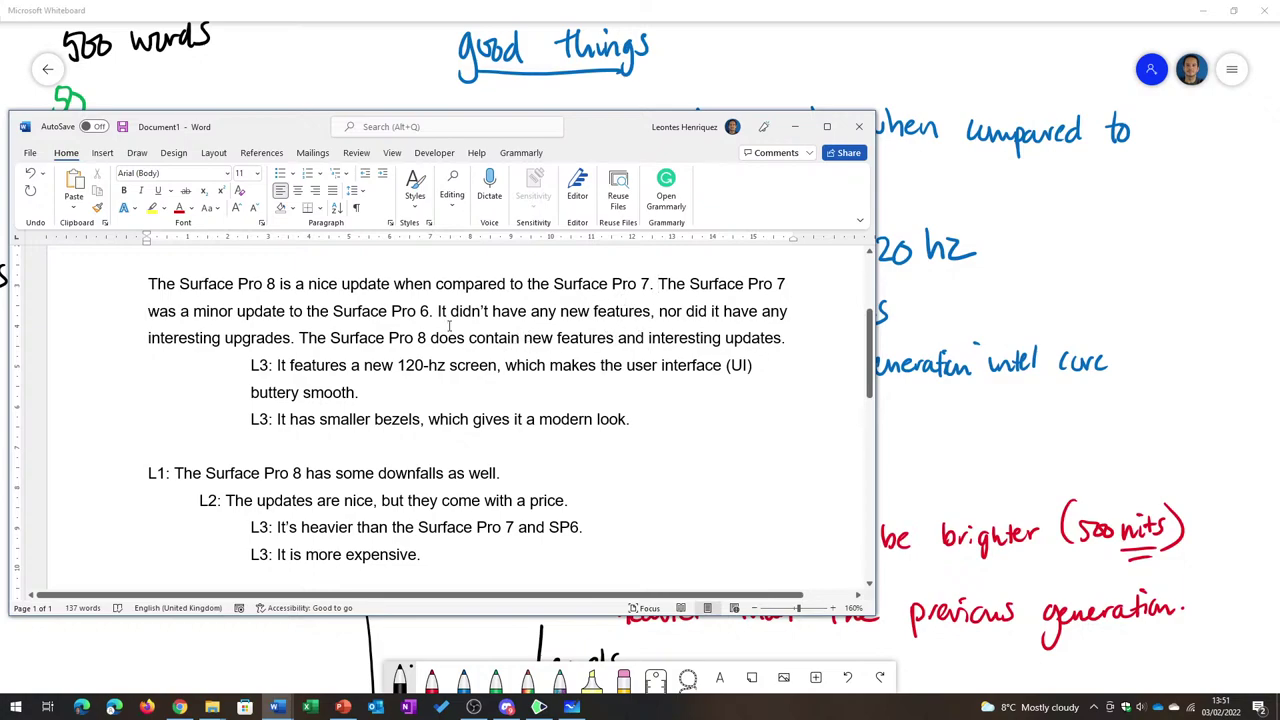
Step: Strip the L3 labels and indent from the screen and bezels sentences
click(277, 365)
key(BackSpace)
key(BackSpace)
key(BackSpace)
key(BackSpace)
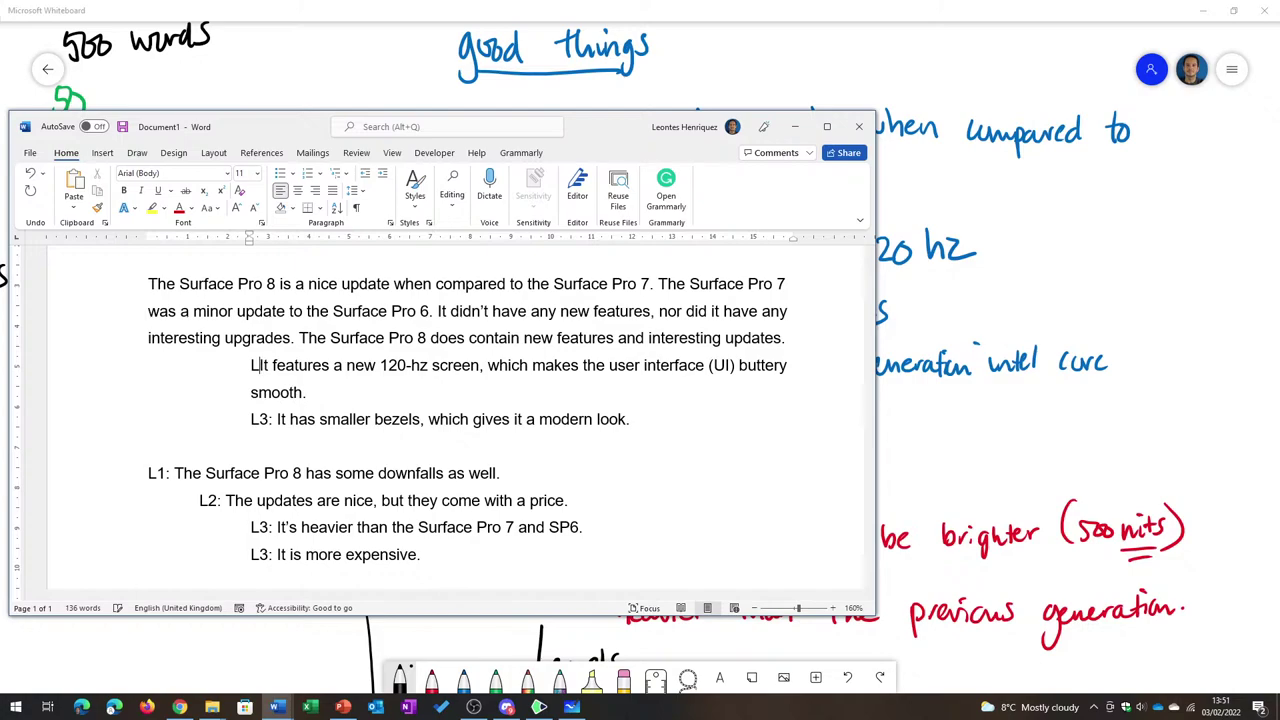
key(BackSpace)
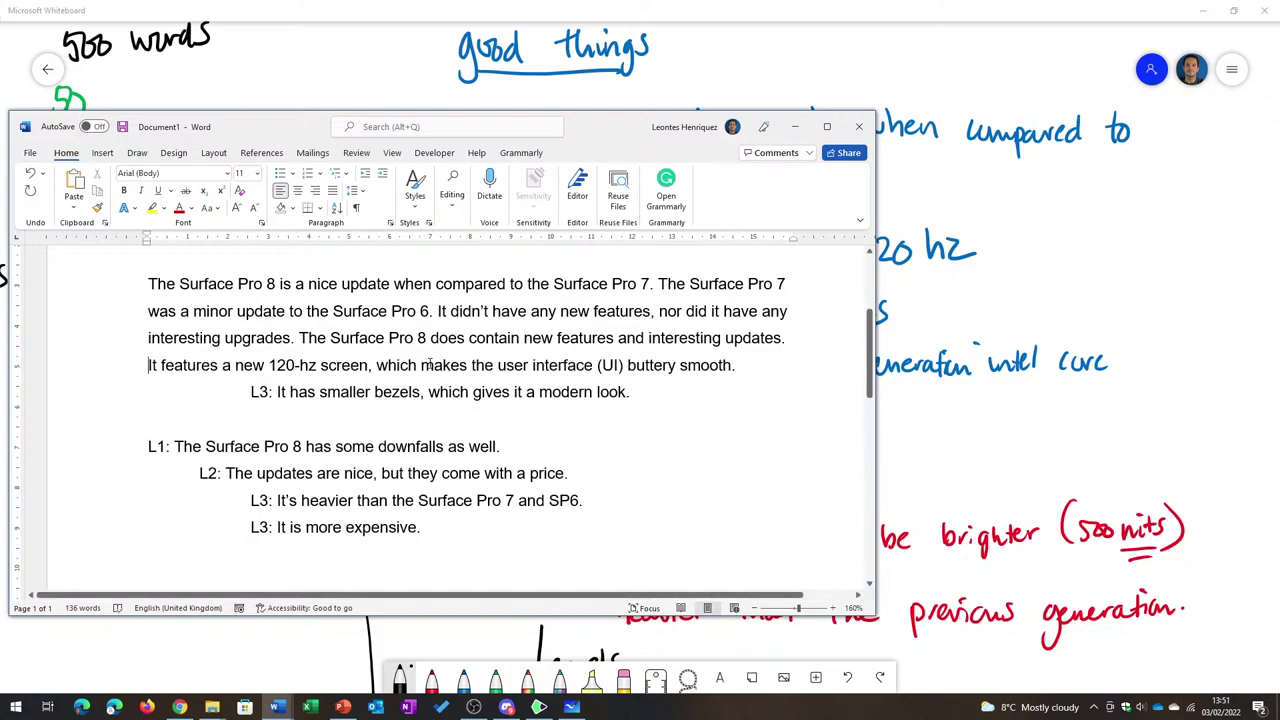
click(274, 392)
key(BackSpace)
key(BackSpace)
key(BackSpace)
key(BackSpace)
key(BackSpace)
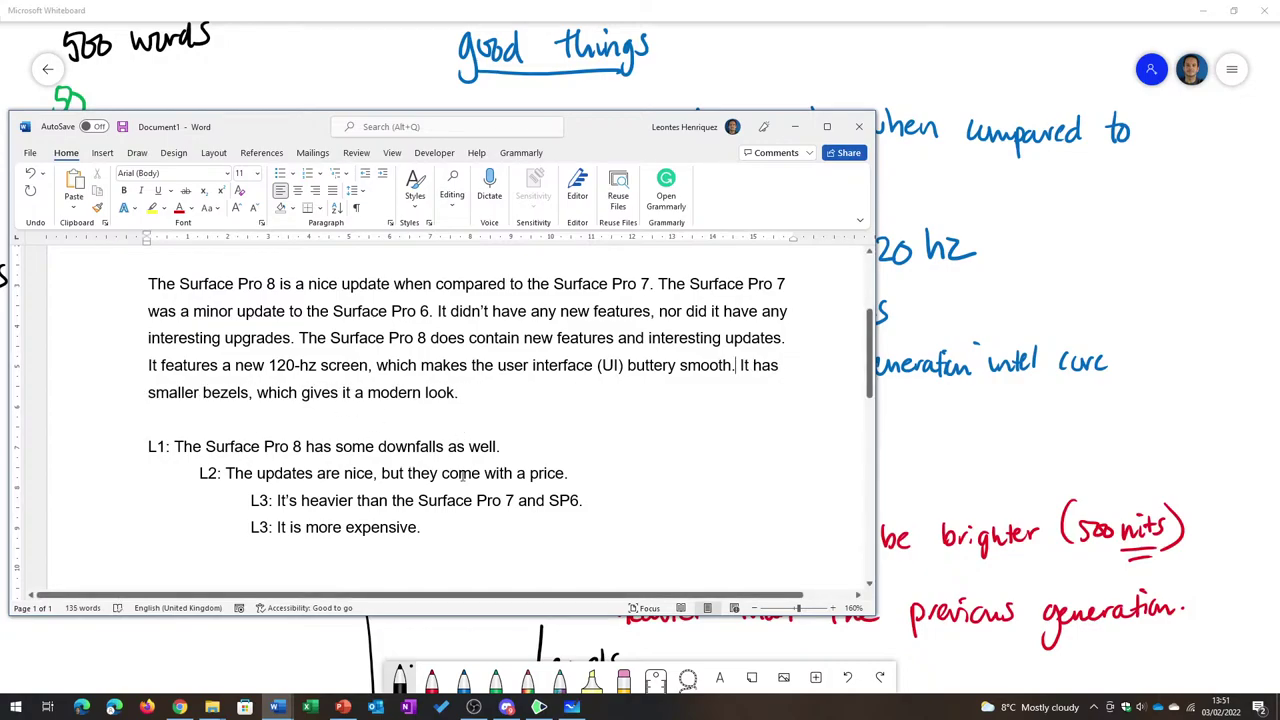
scroll(520, 432, up, 1)
Step: Insert ', which came out in October 2020' right after 'Surface Pro 7'
drag(462, 445, 232, 350)
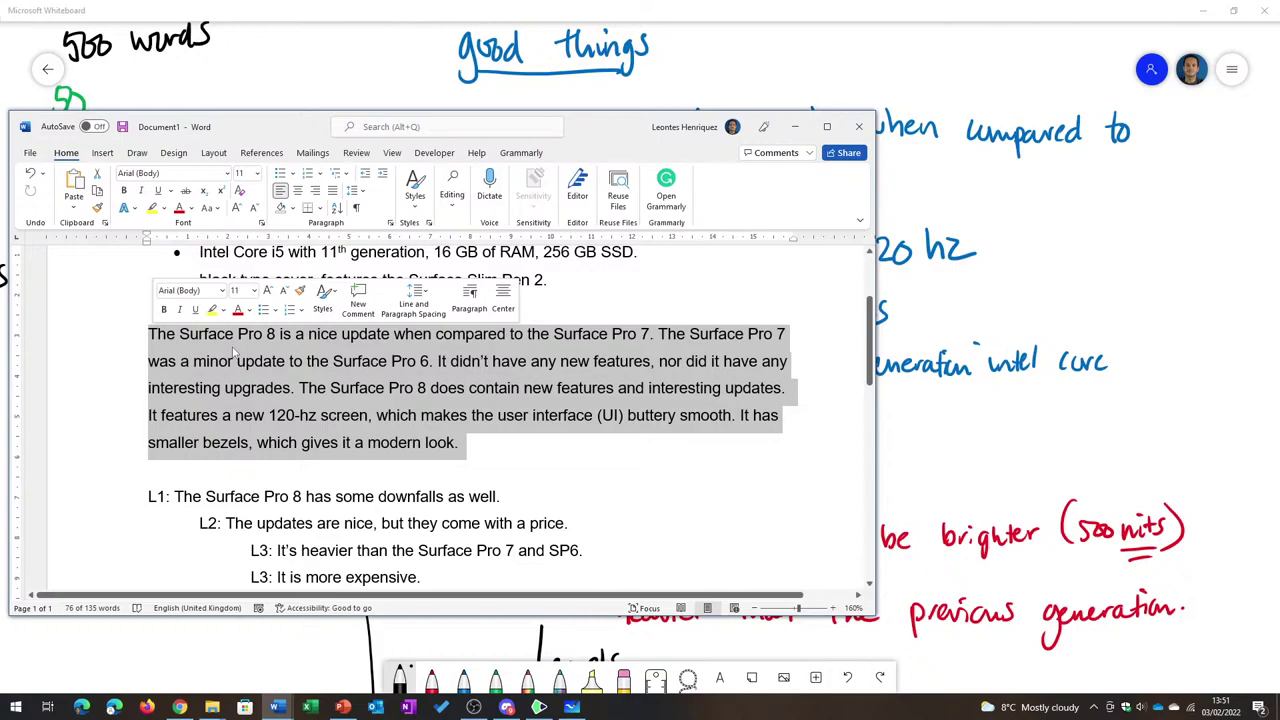
click(389, 388)
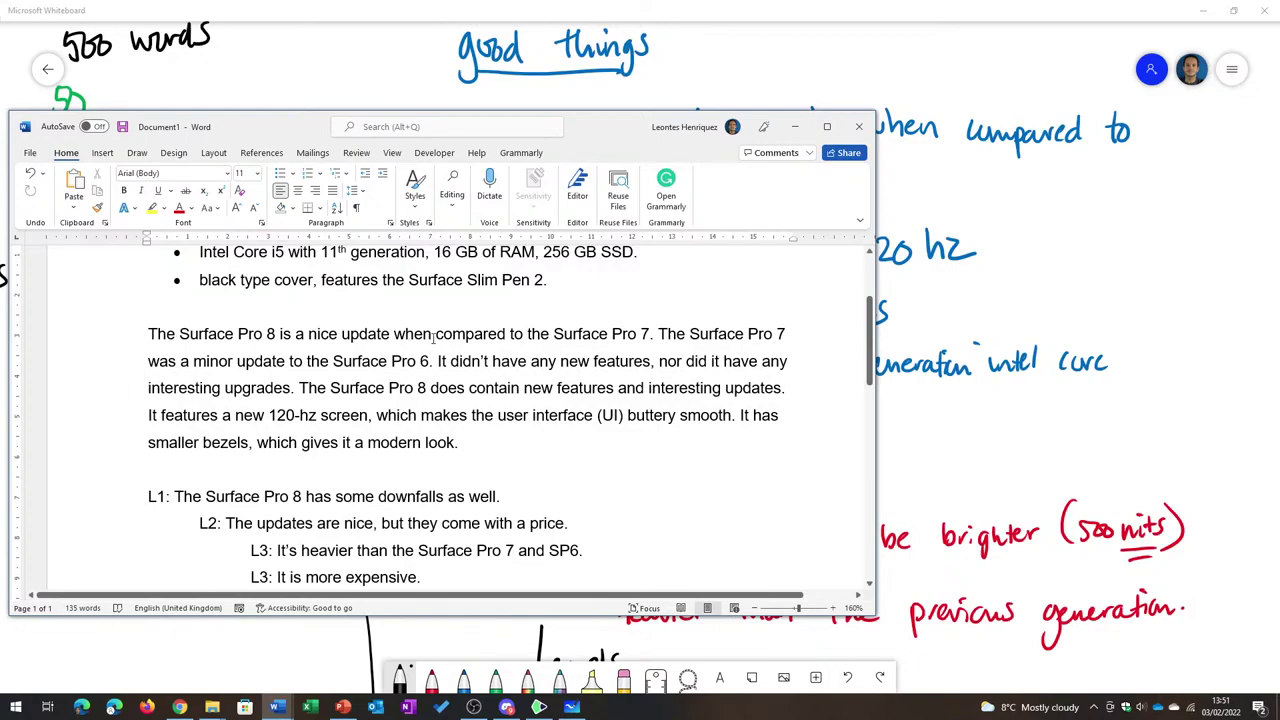
click(649, 338)
text(,)
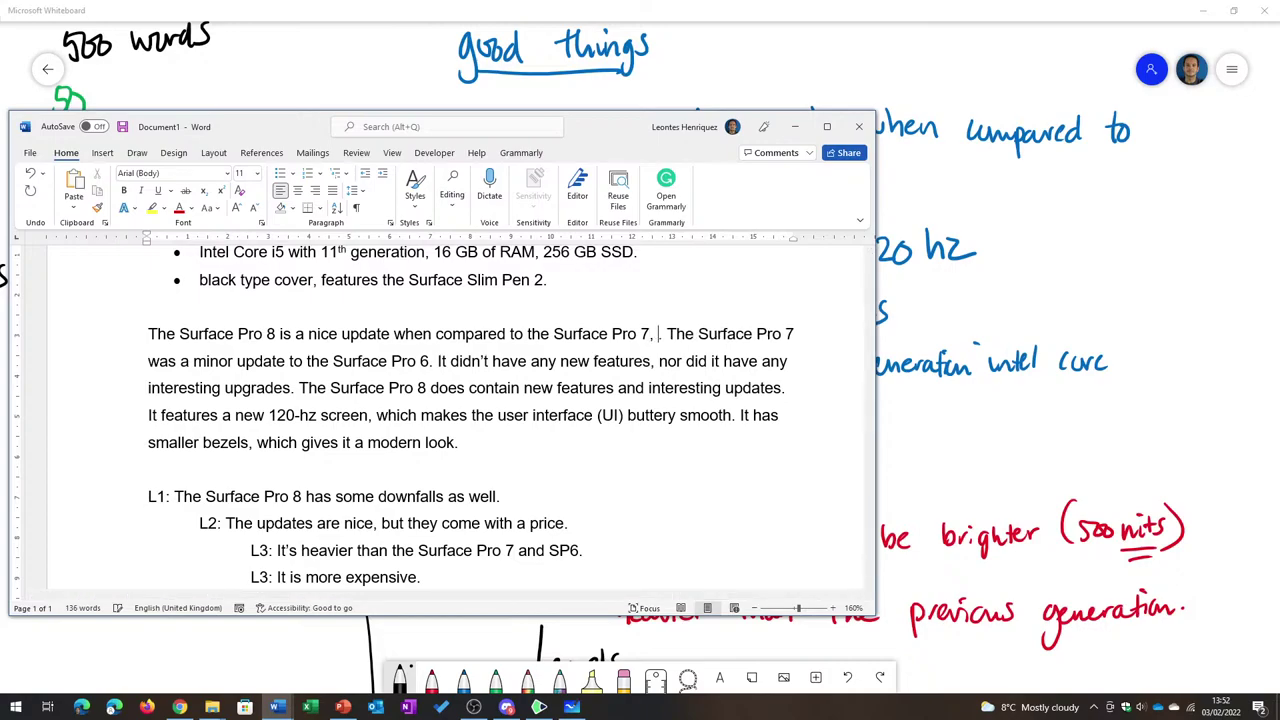
text( which came out in)
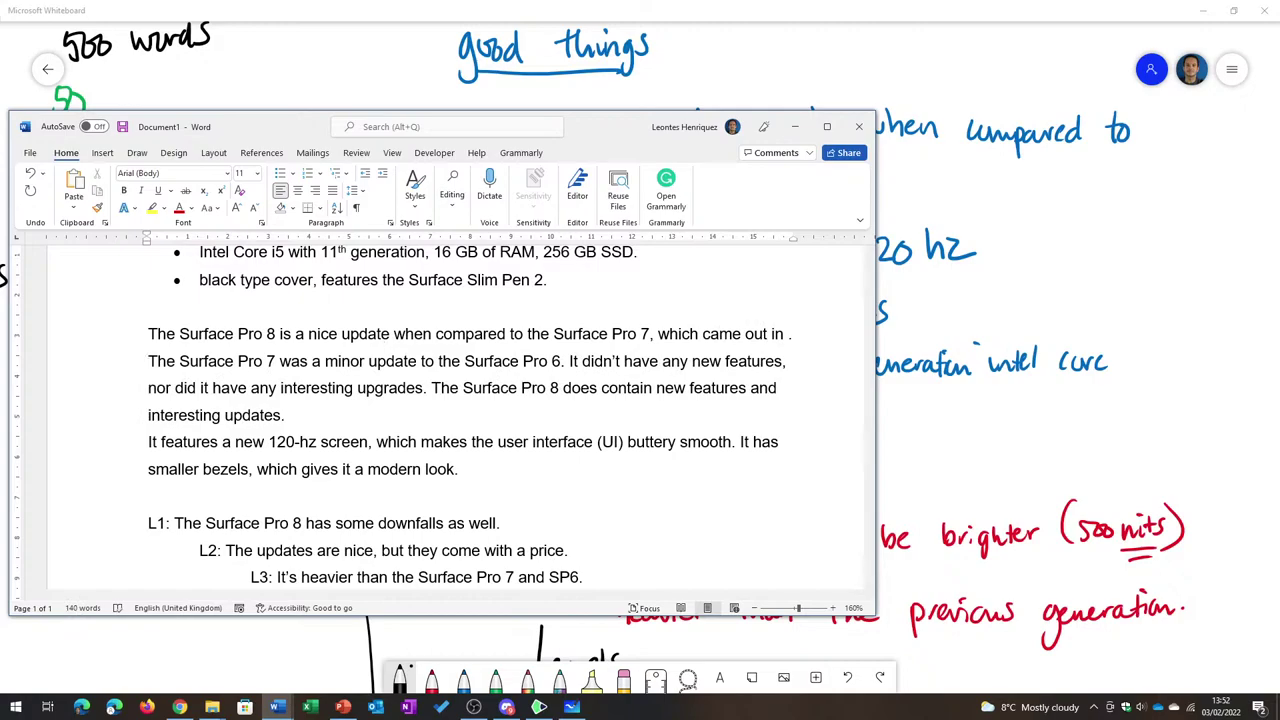
key(BackSpace)
text(Oct)
key(BackSpace)
key(BackSpace)
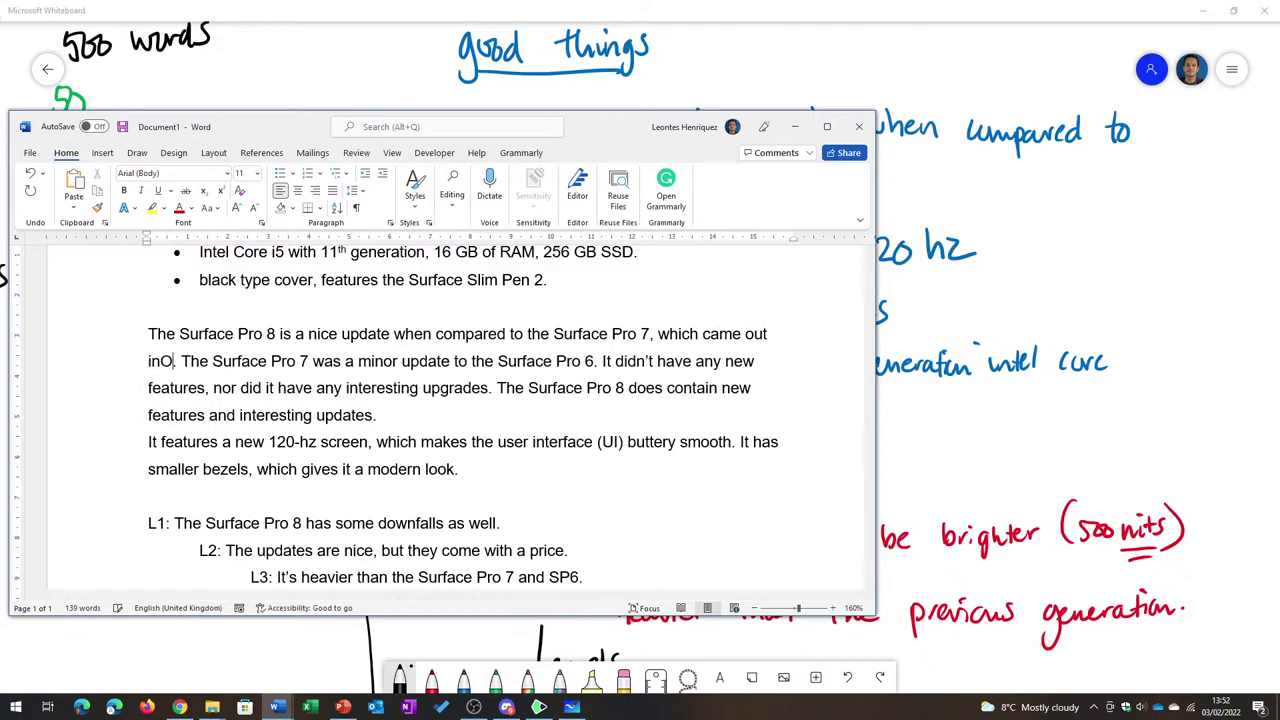
key(BackSpace)
text(O)
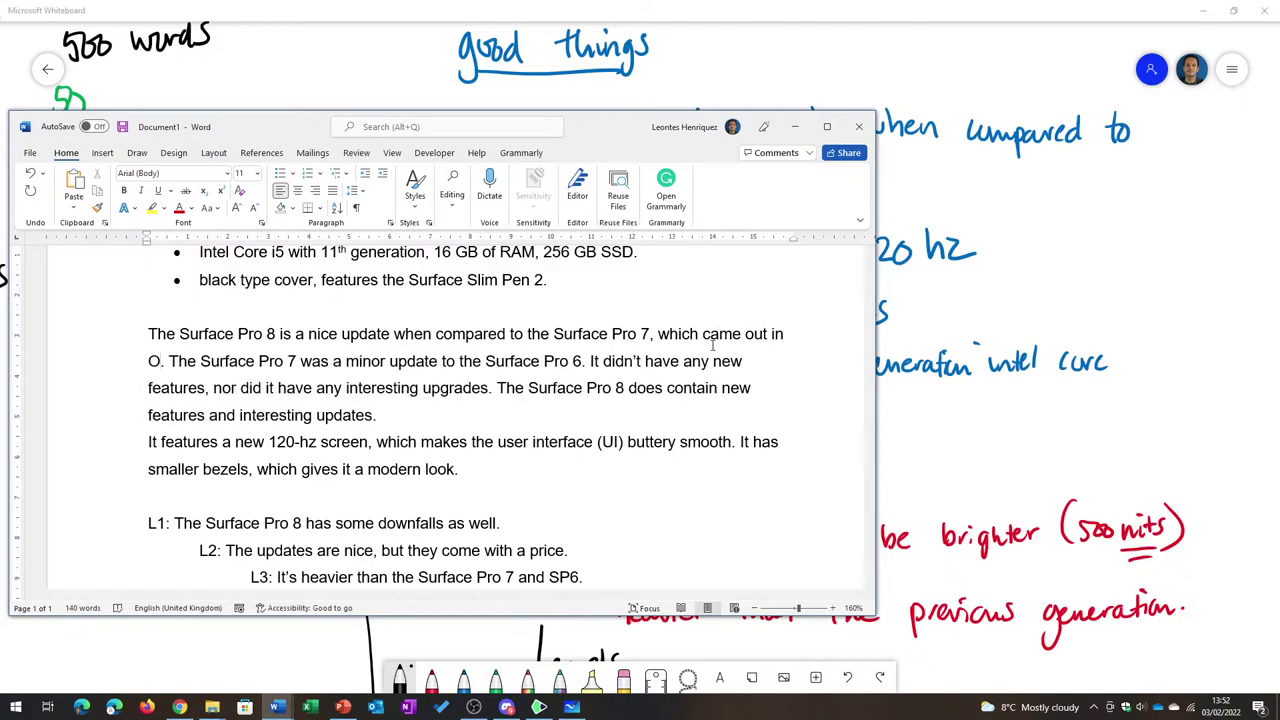
text(ctober )
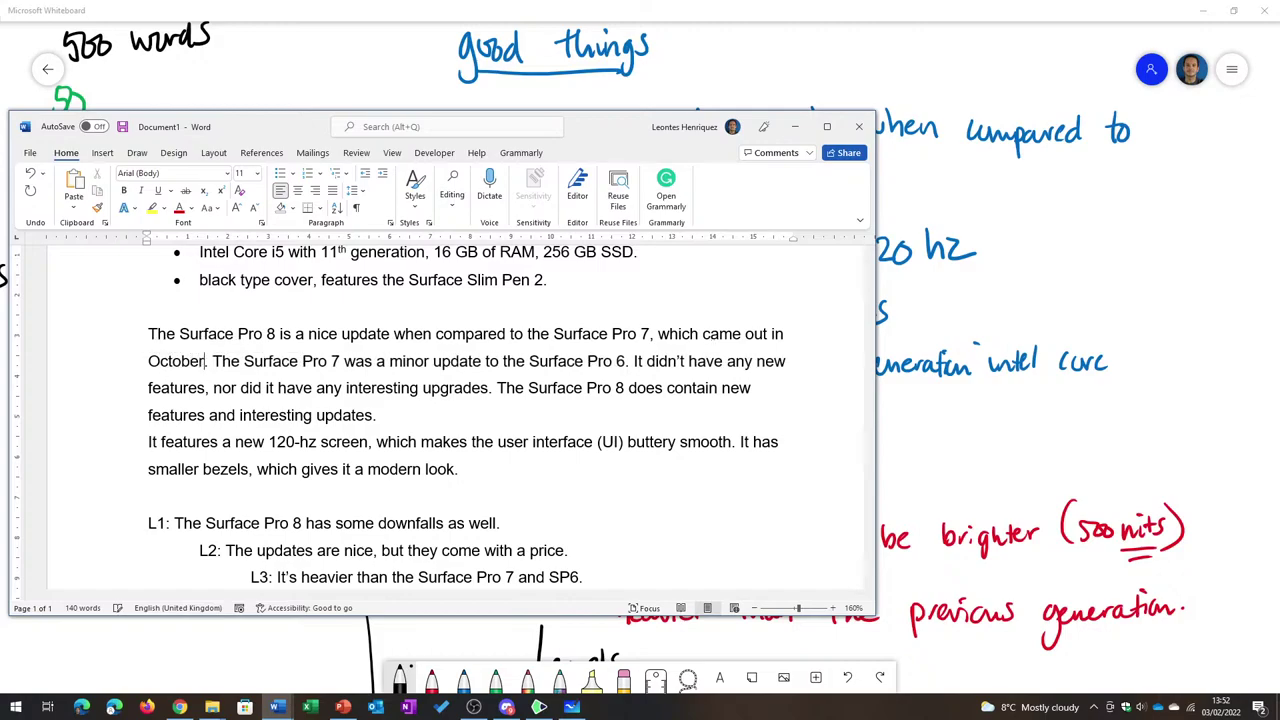
text(2020.)
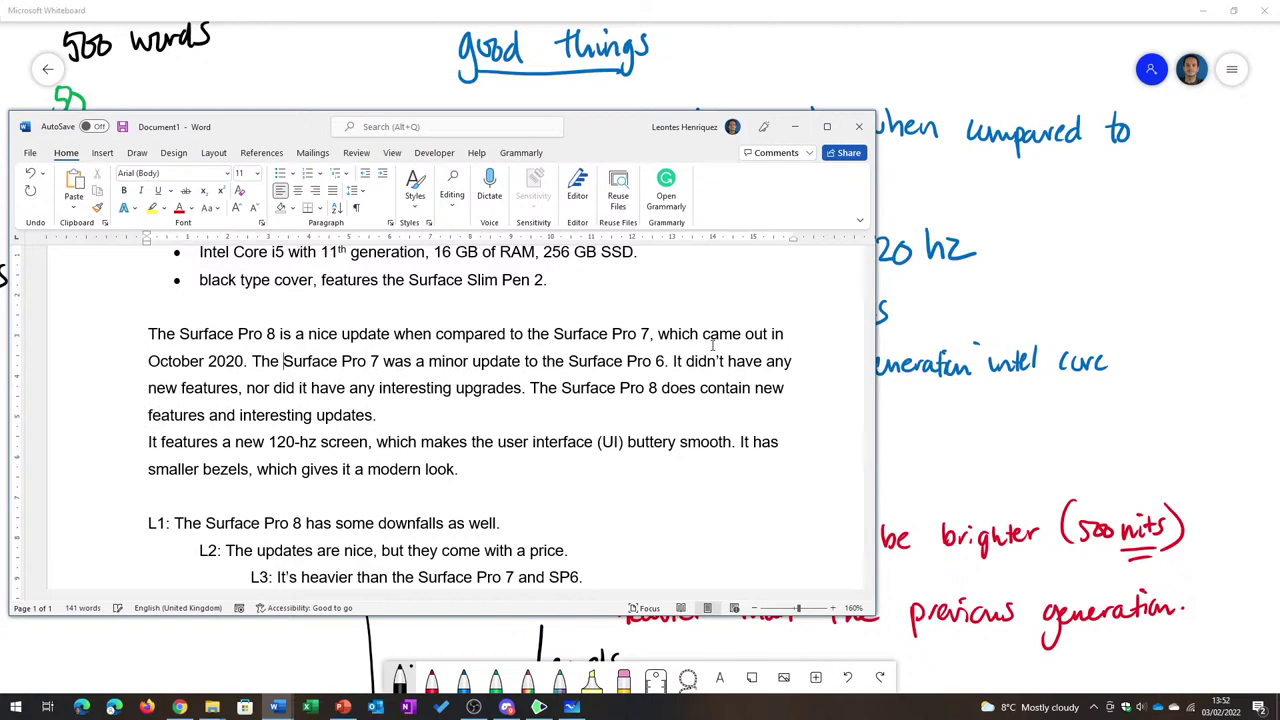
key(ctrl+Right)
key(ctrl+Right)
key(ctrl+Right)
key(ctrl+Right)
key(ctrl+Right)
key(ctrl+Right)
key(ctrl+Right)
key(ctrl+Right)
key(ctrl+Right)
key(ctrl+Right)
key(ctrl+Right)
key(ctrl+Right)
key(ctrl+Right)
Step: Replace the period after 'Surface Pro 6' with 'because', lowercasing the following 'it'
key(BackSpace)
text(because)
key(Delete)
text(i)
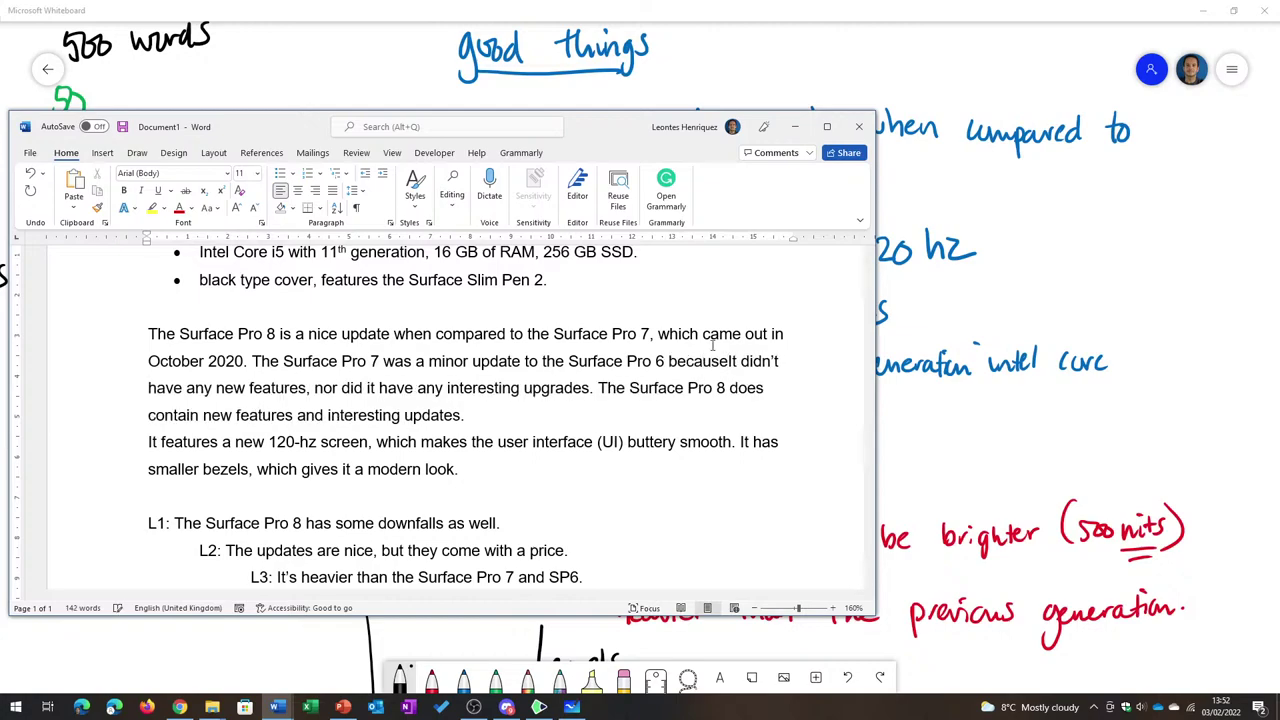
key(Left)
Step: Add the sentence 'It has the same large bezels, the same screen, and the same Surface Pen.'
click(464, 414)
key(Up)
key(ctrl+Right)
key(ctrl+Right)
key(Left)
key(Right)
text(It has the same )
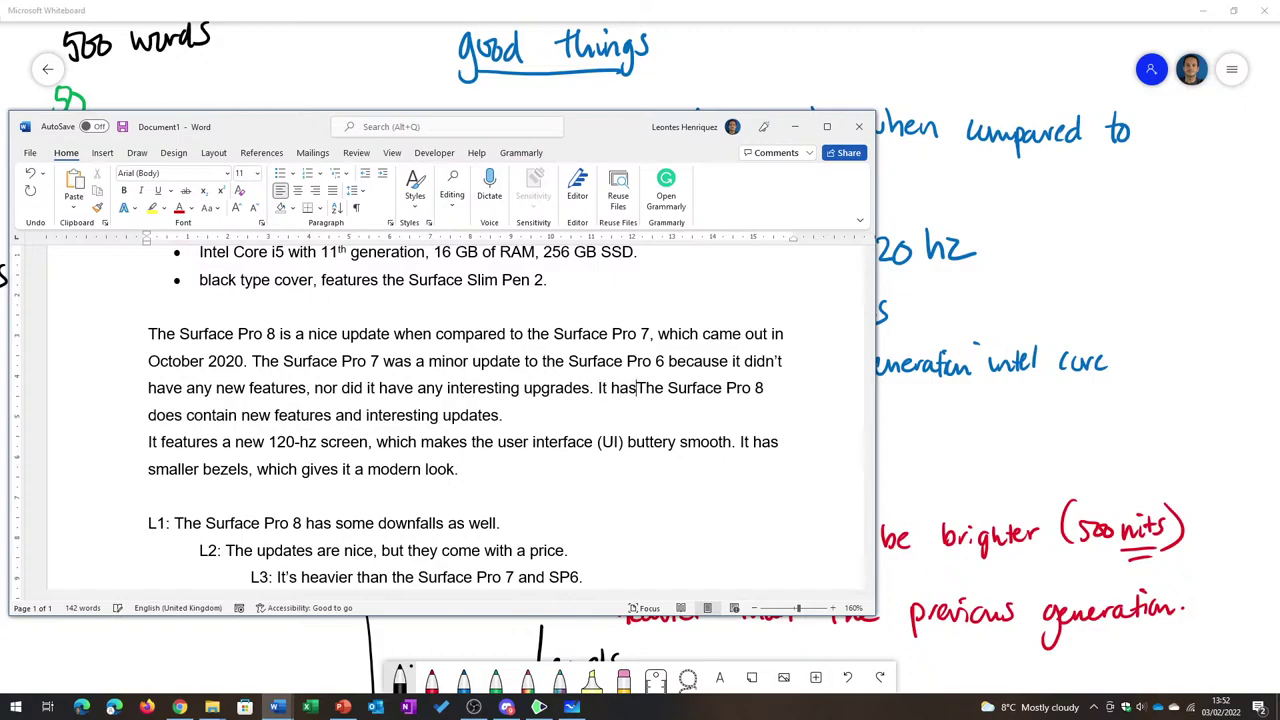
text(large bezel)
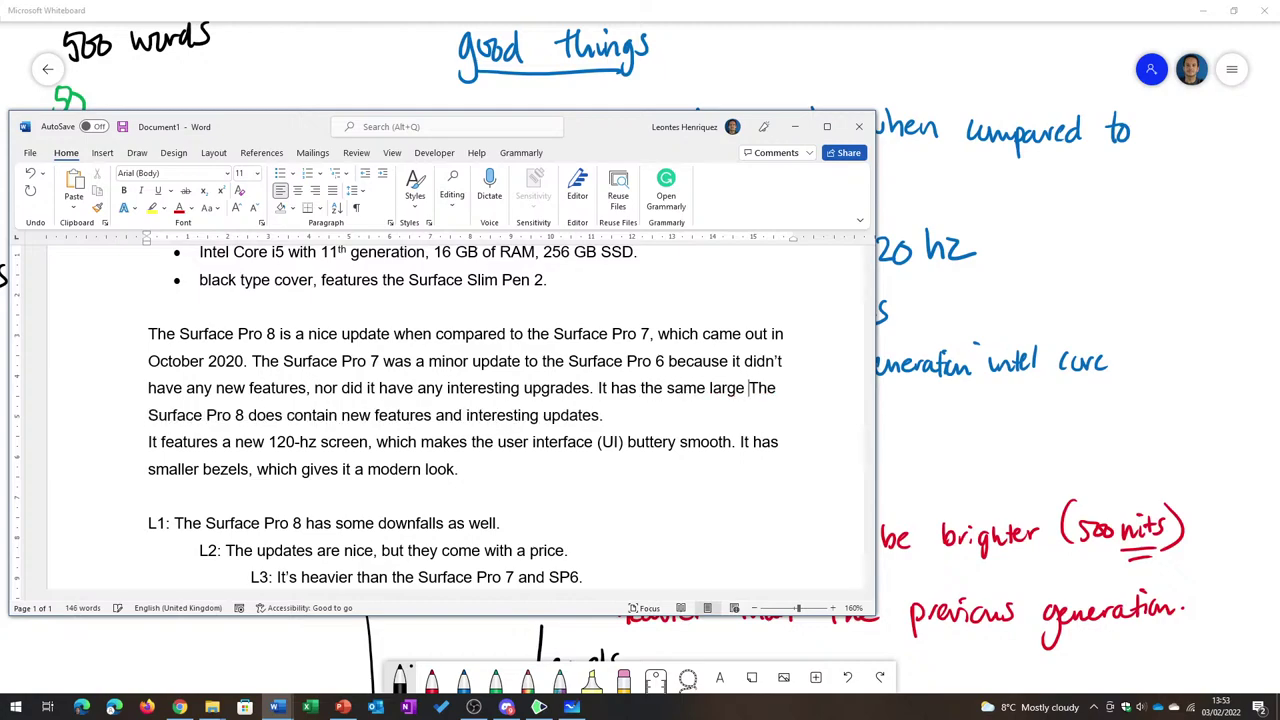
text(s, the )
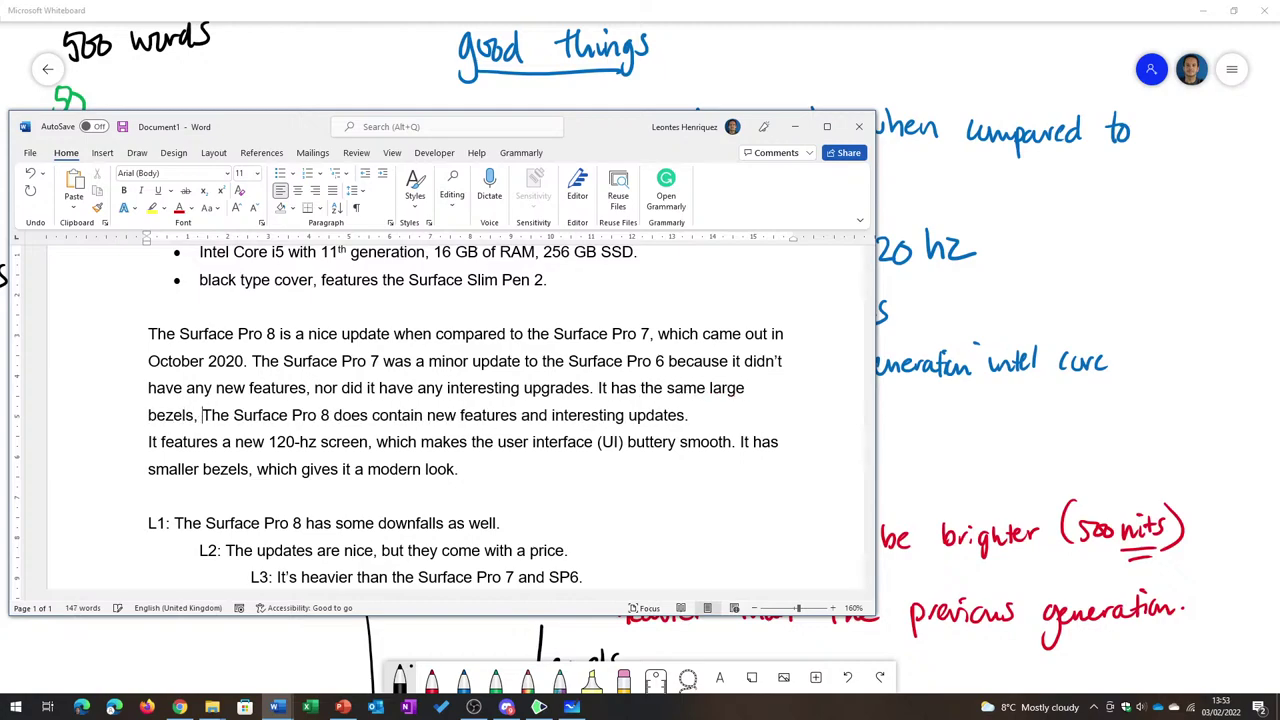
text(same)
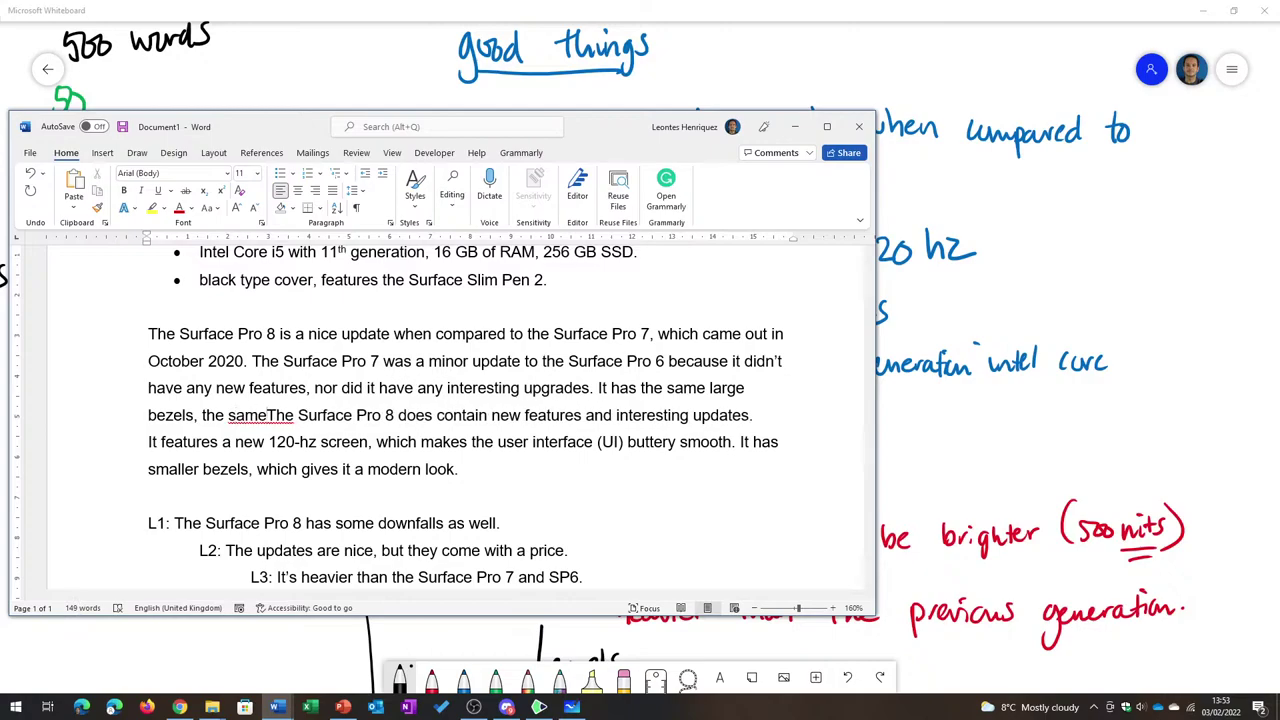
text( screen, )
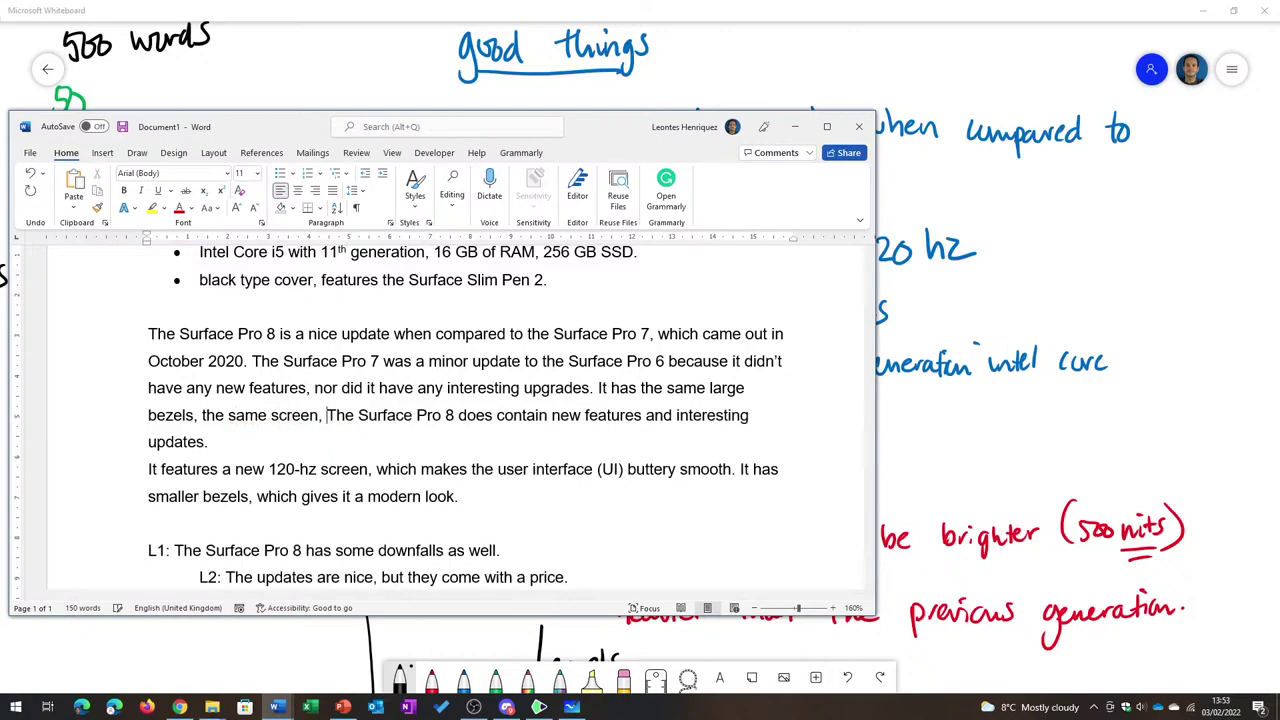
text(and the sem)
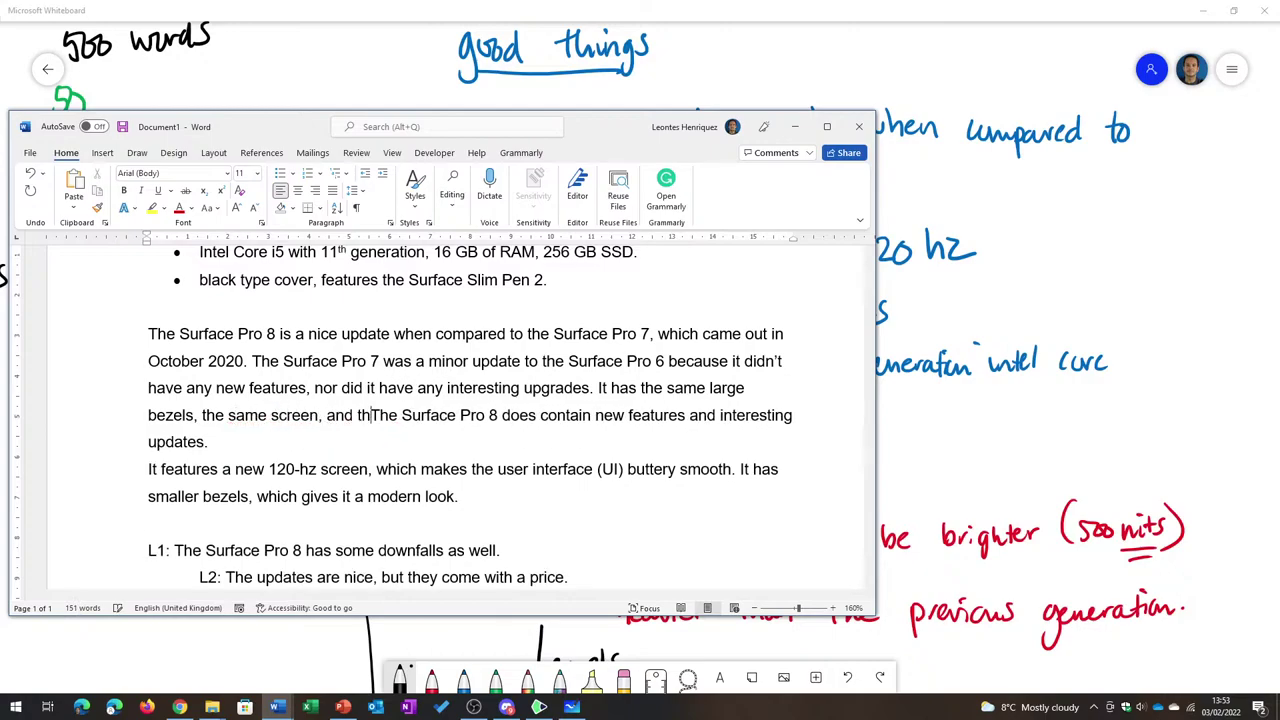
key(BackSpace)
text(Surface Pen)
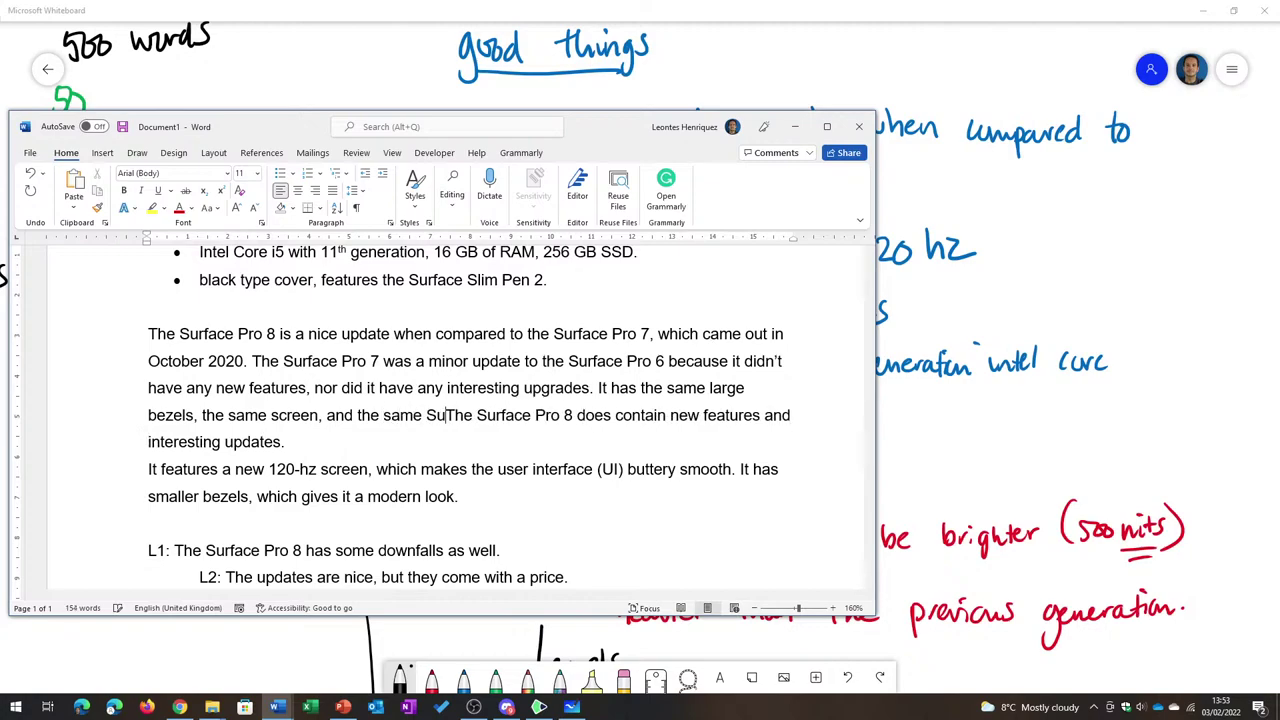
text(.)
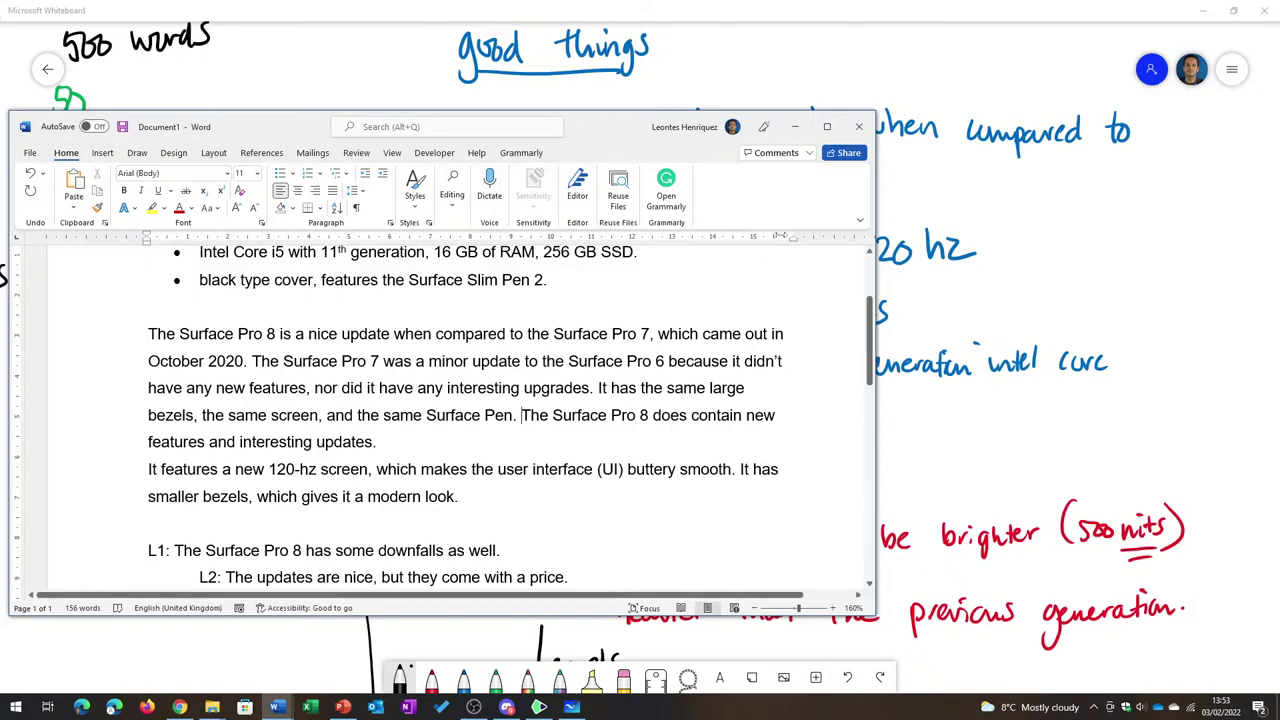
mouse_move(608, 138)
mouse_down()
mouse_move(808, 128)
mouse_move(957, 101)
mouse_move(995, 80)
mouse_up()
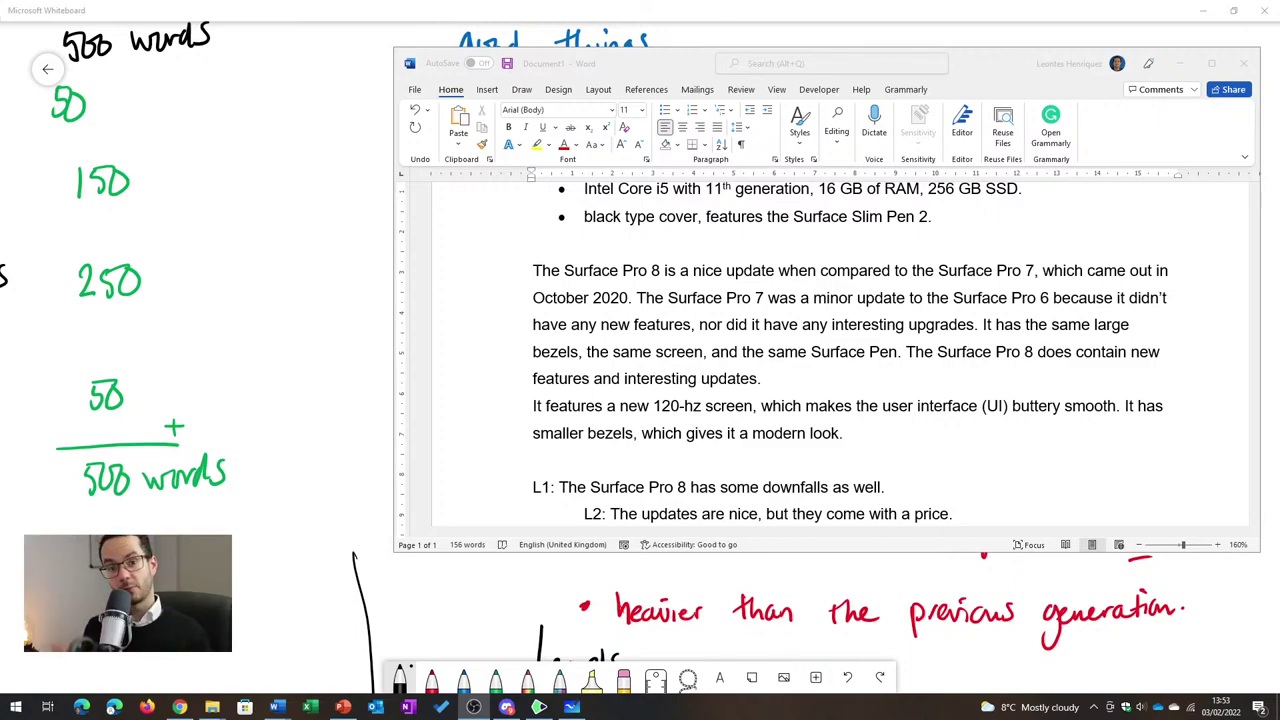
Step: Add ', however,' after 'The Surface Pro 8' and merge the 120-hz screen sentence into the paragraph
click(906, 352)
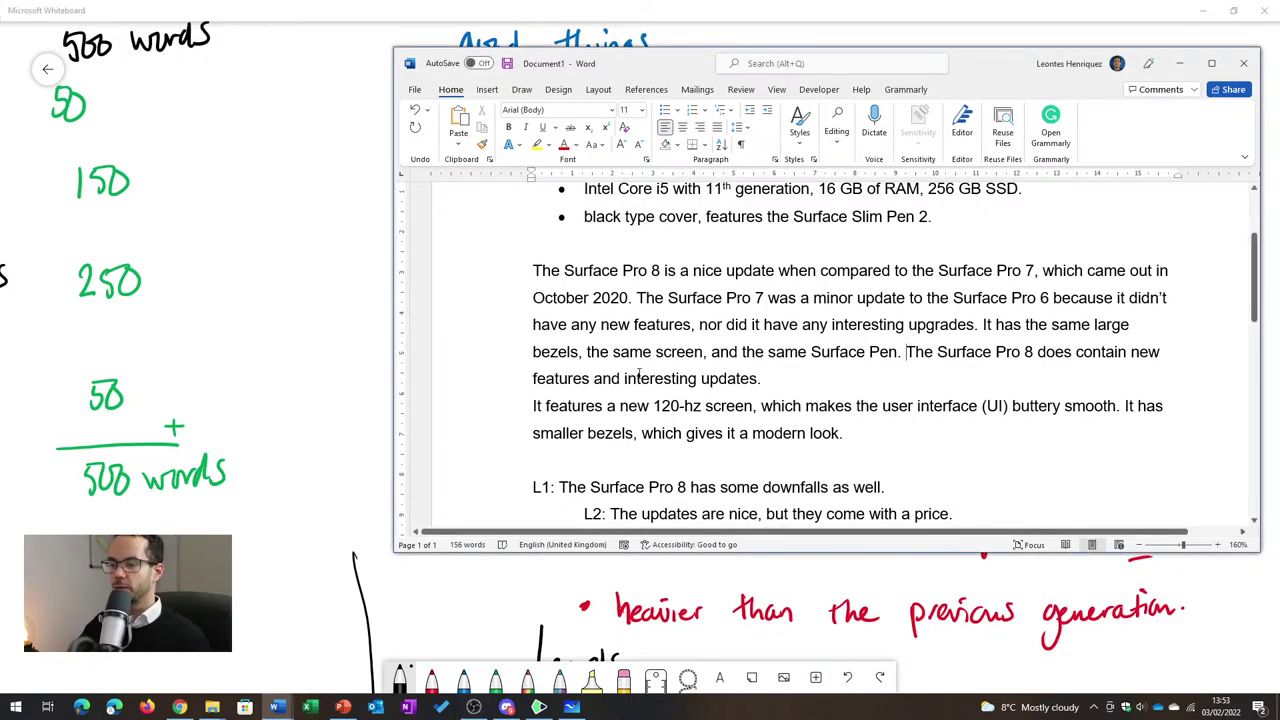
click(865, 377)
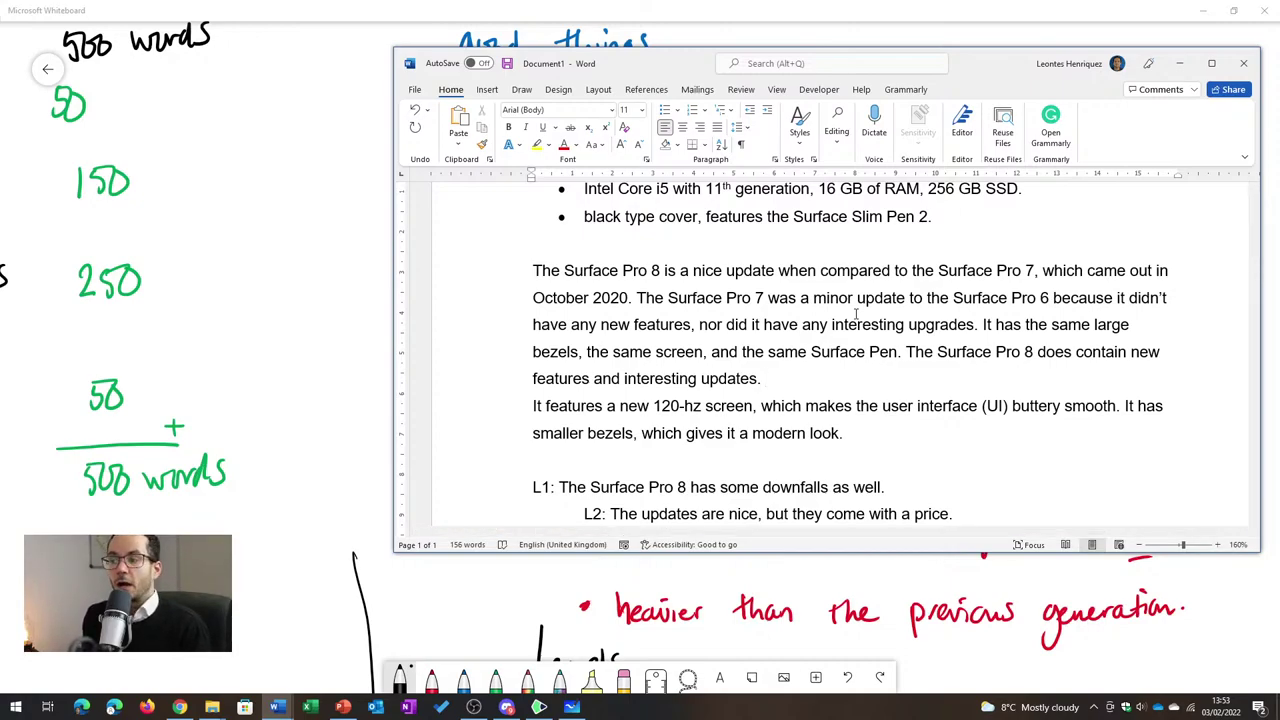
click(903, 352)
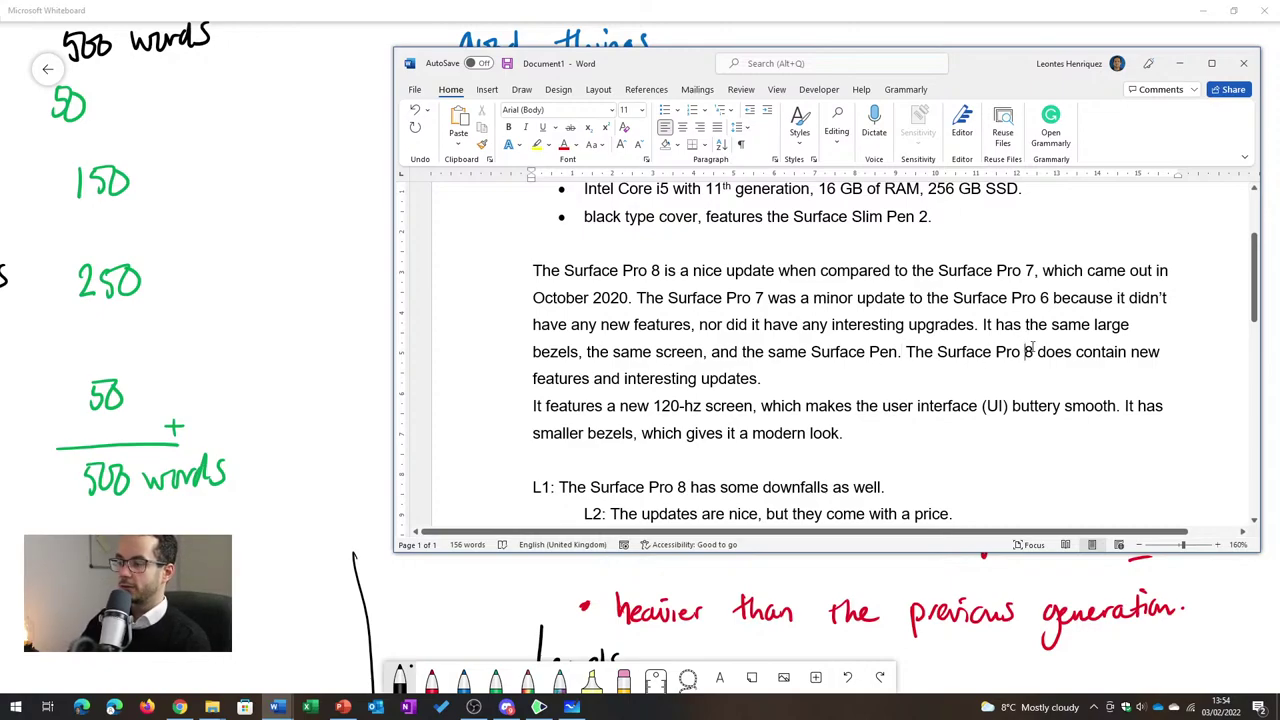
text(, however,)
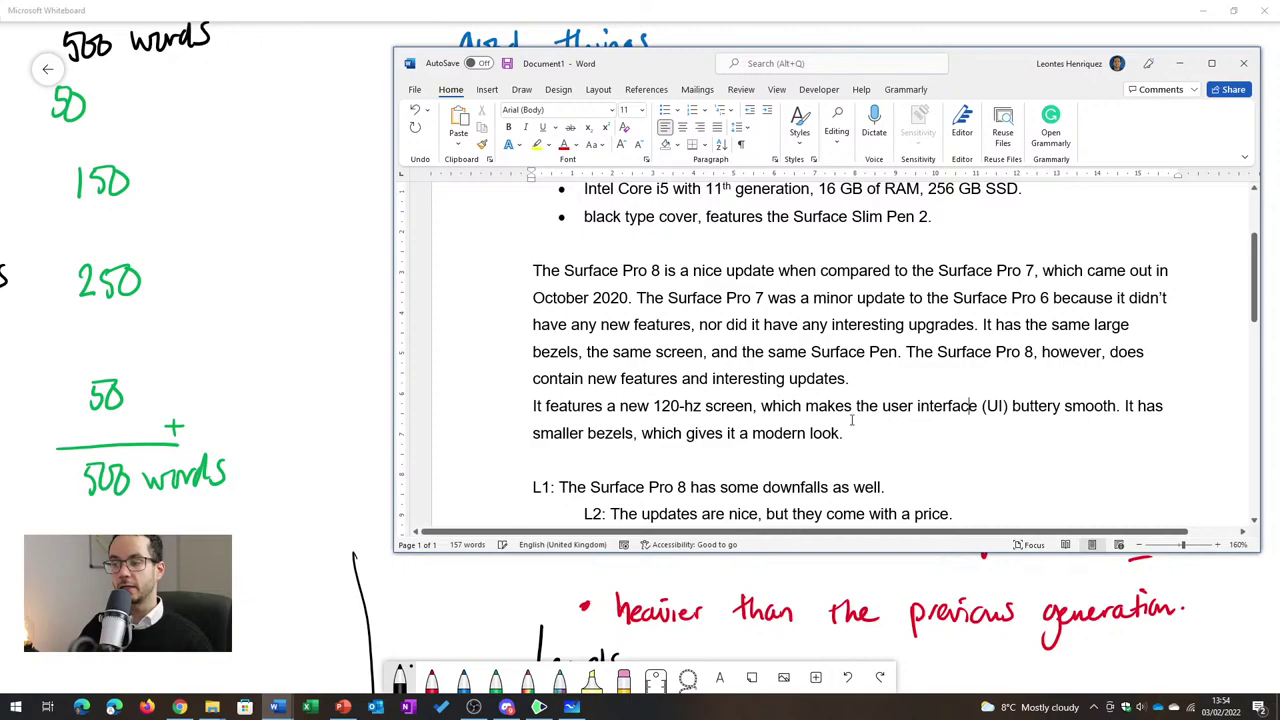
click(858, 378)
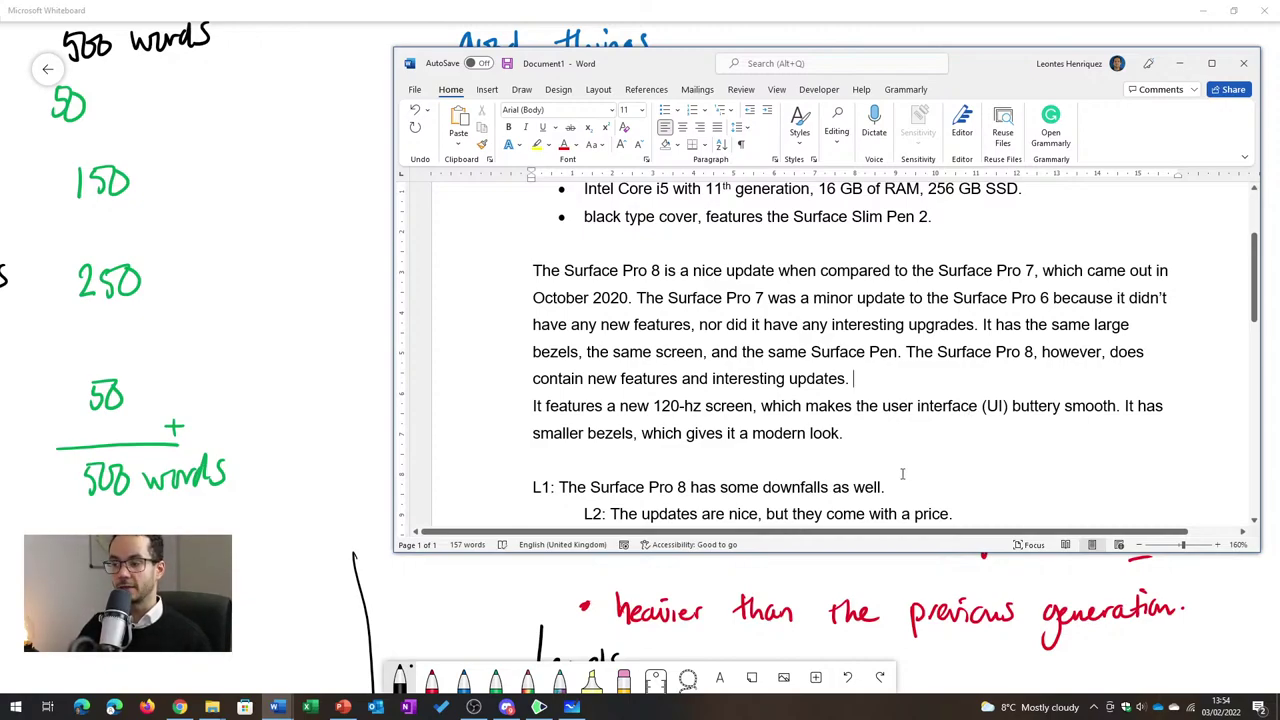
key(Delete)
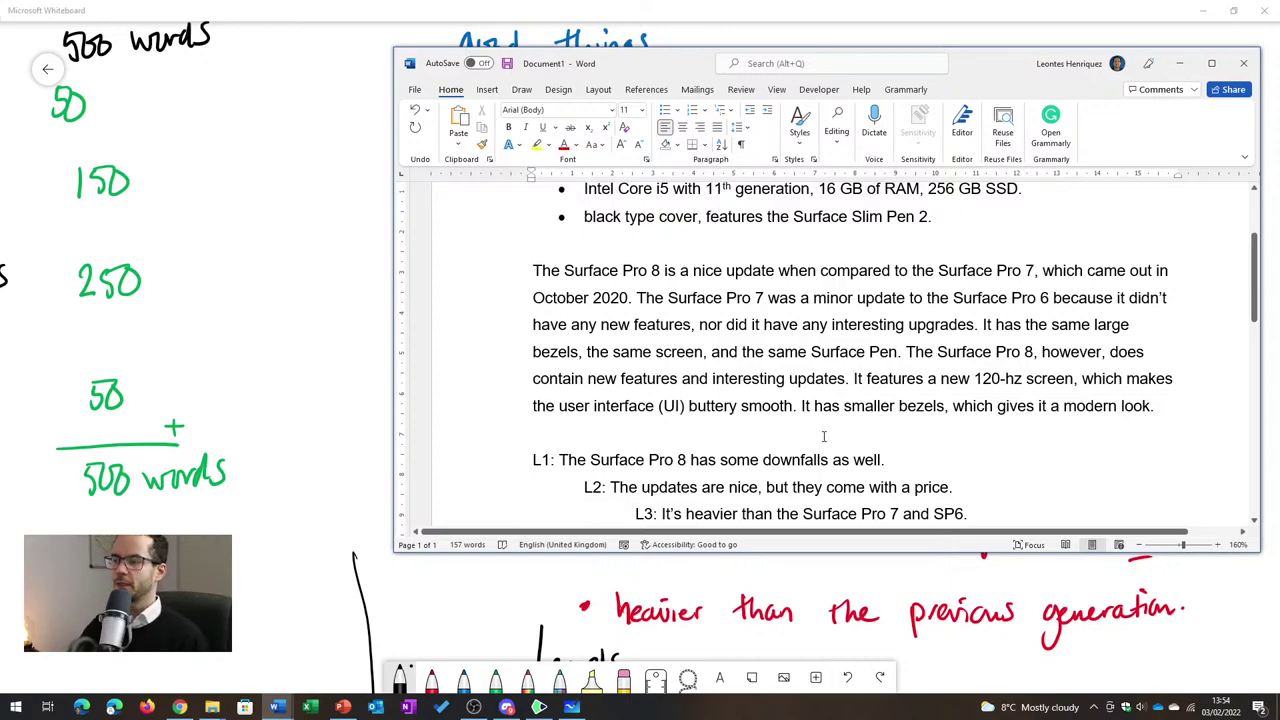
Step: Change '. It has' after 'buttery smooth' to ', and it has' for the bezels clause
click(796, 405)
key(BackSpace)
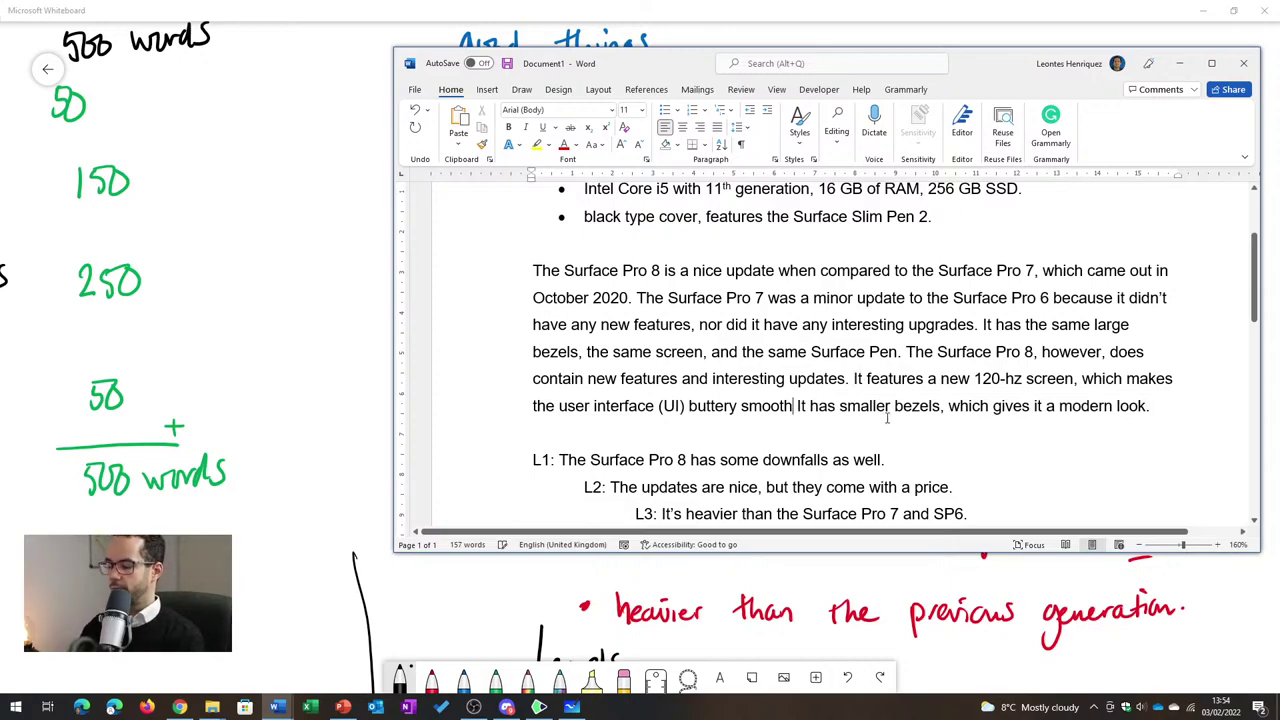
text(, and)
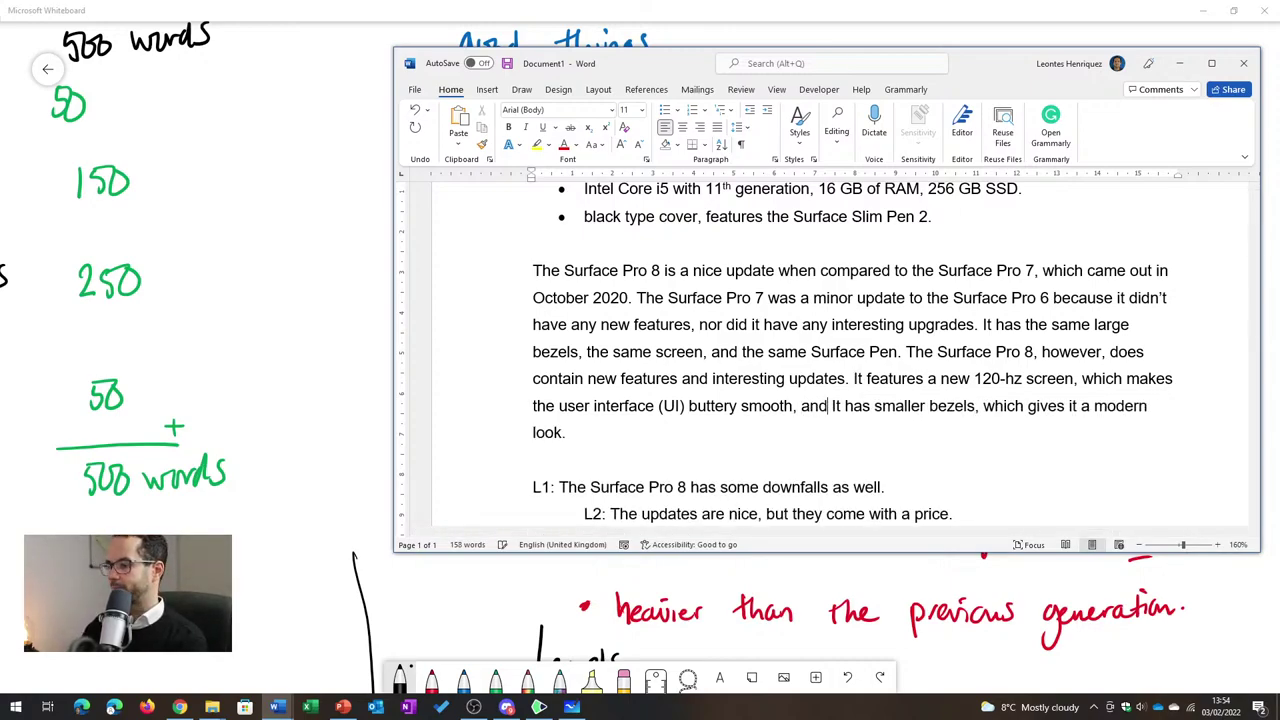
key(Right)
key(Delete)
text(i)
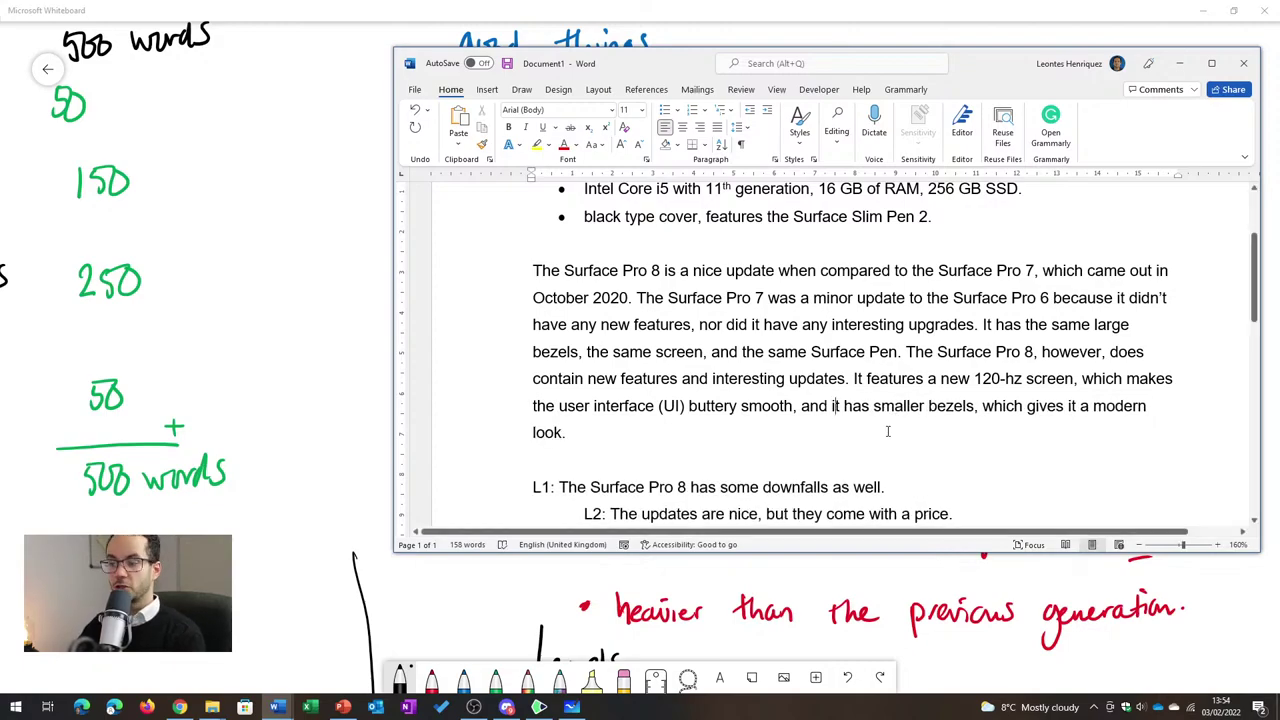
click(887, 431)
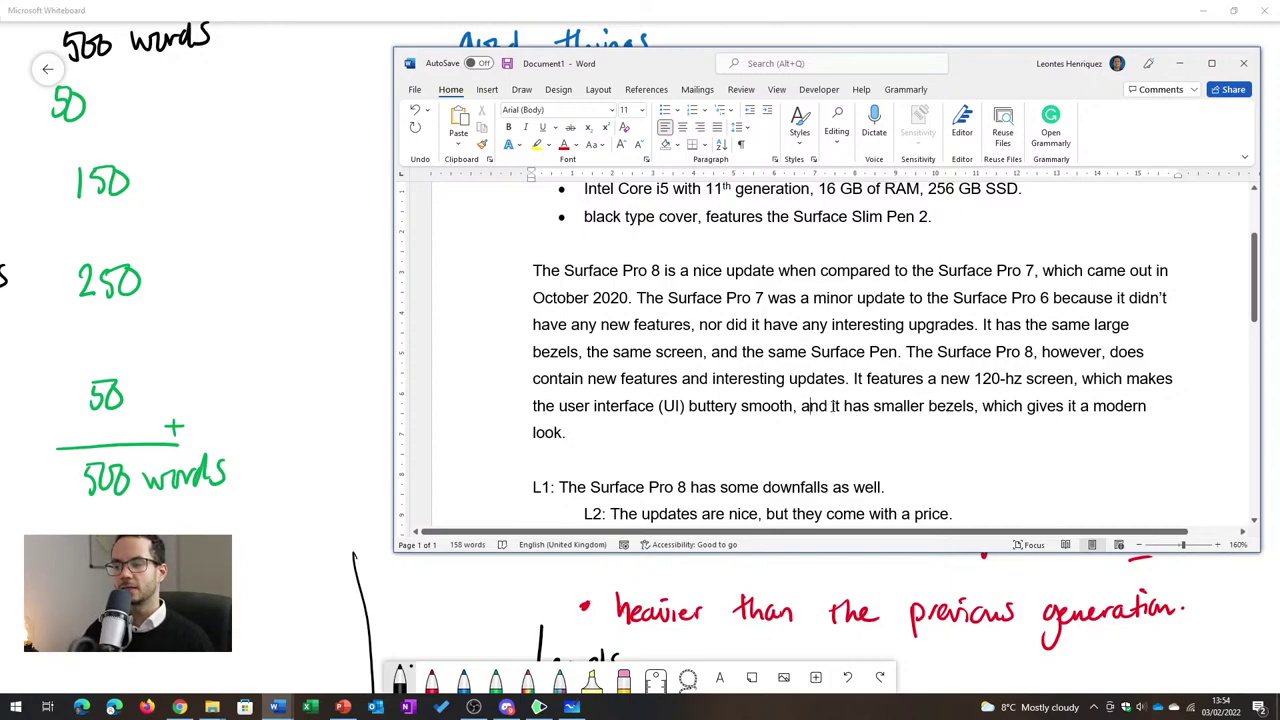
drag(832, 408, 972, 408)
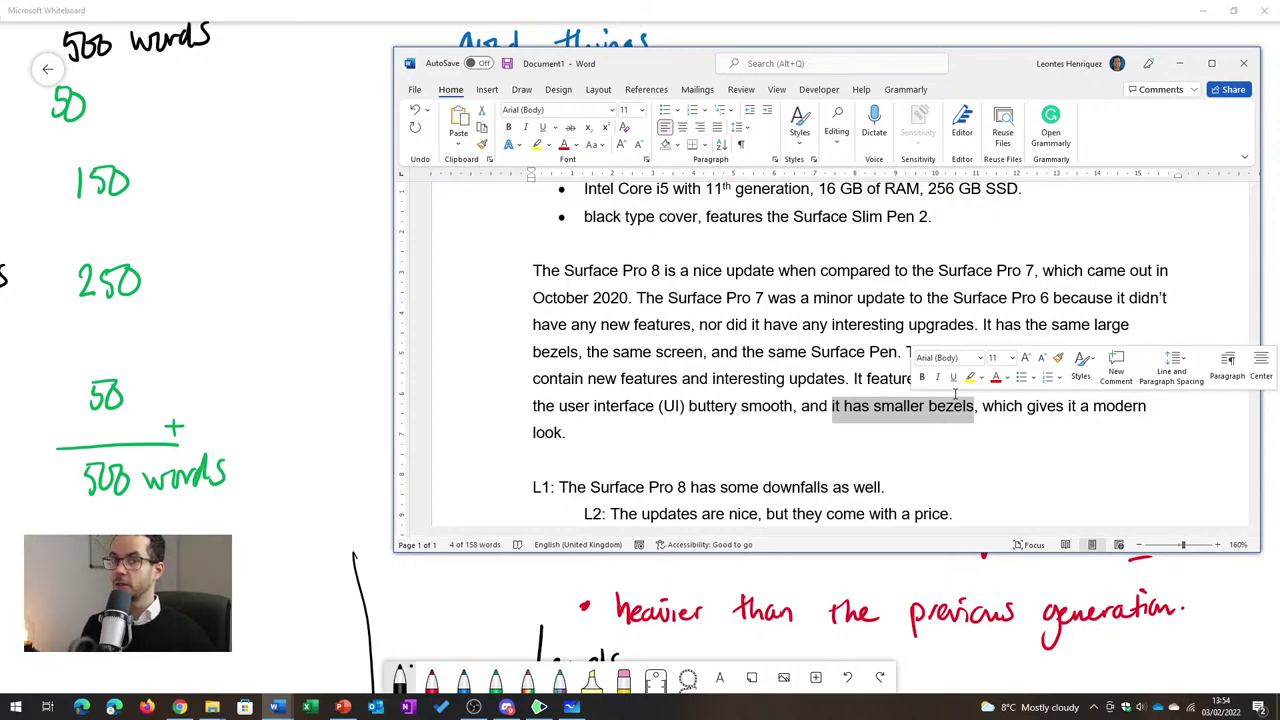
click(910, 480)
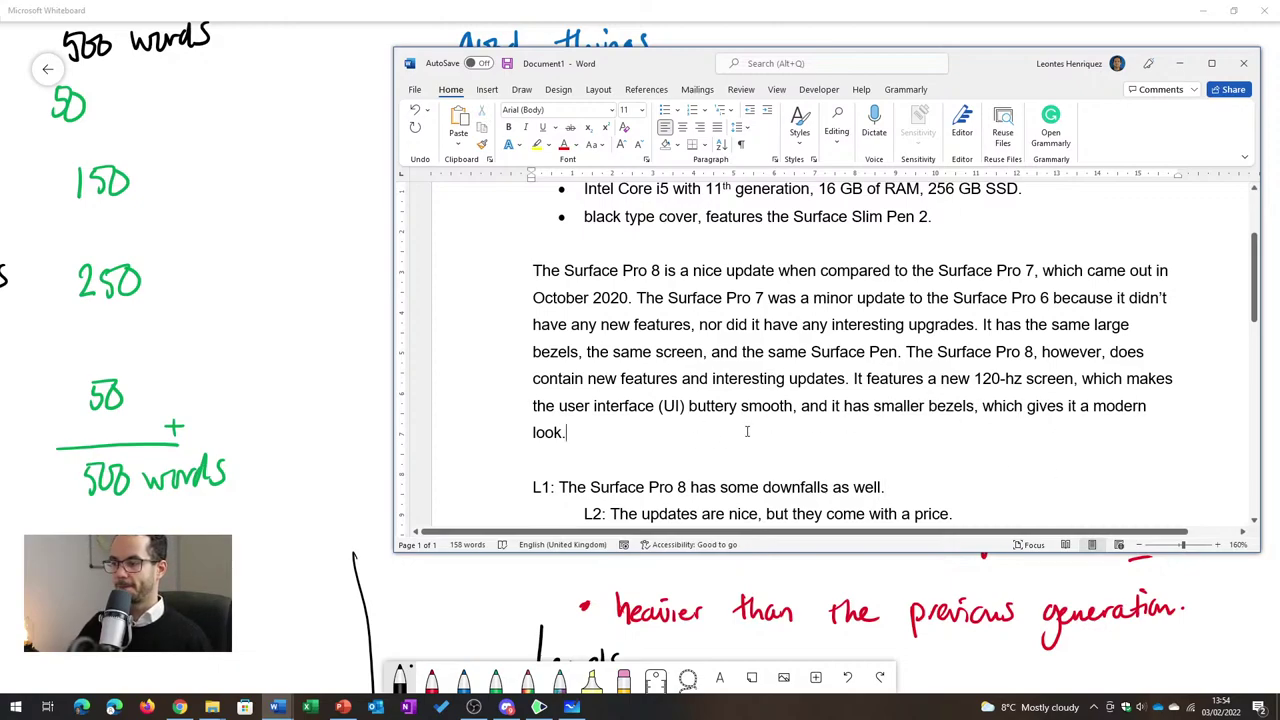
scroll(746, 431, down, 1)
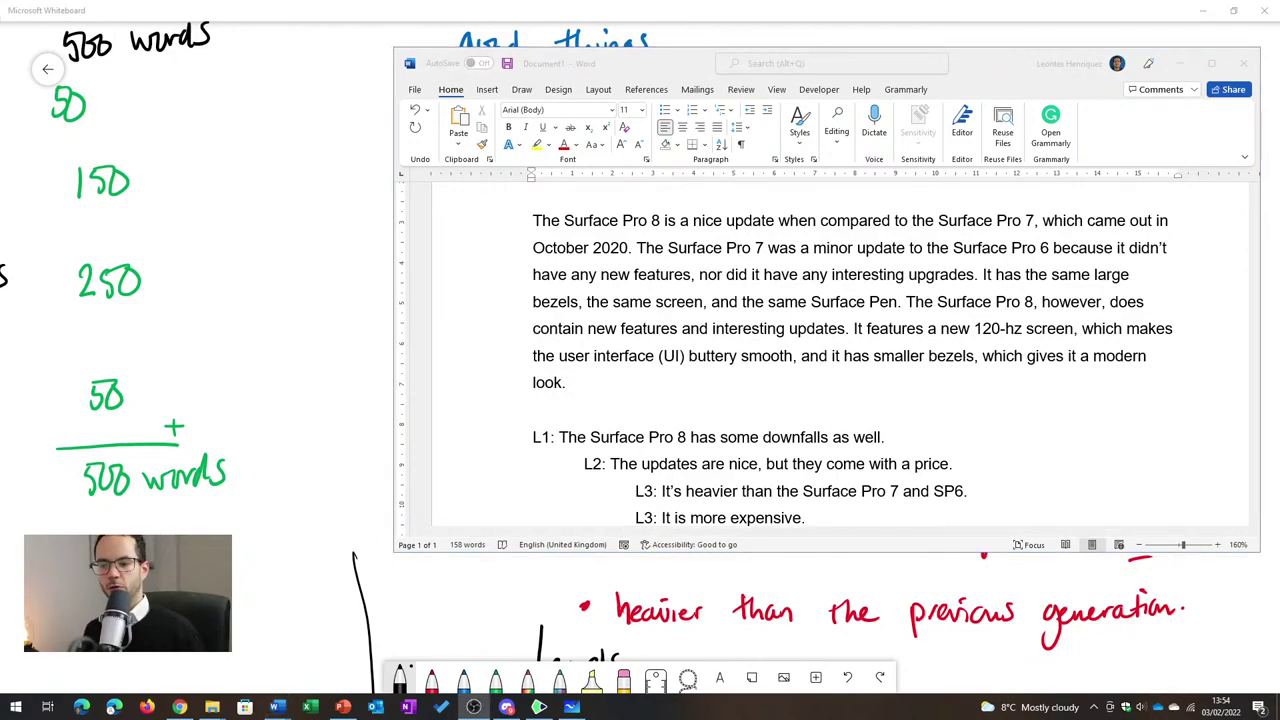
click(580, 384)
drag(580, 384, 533, 218)
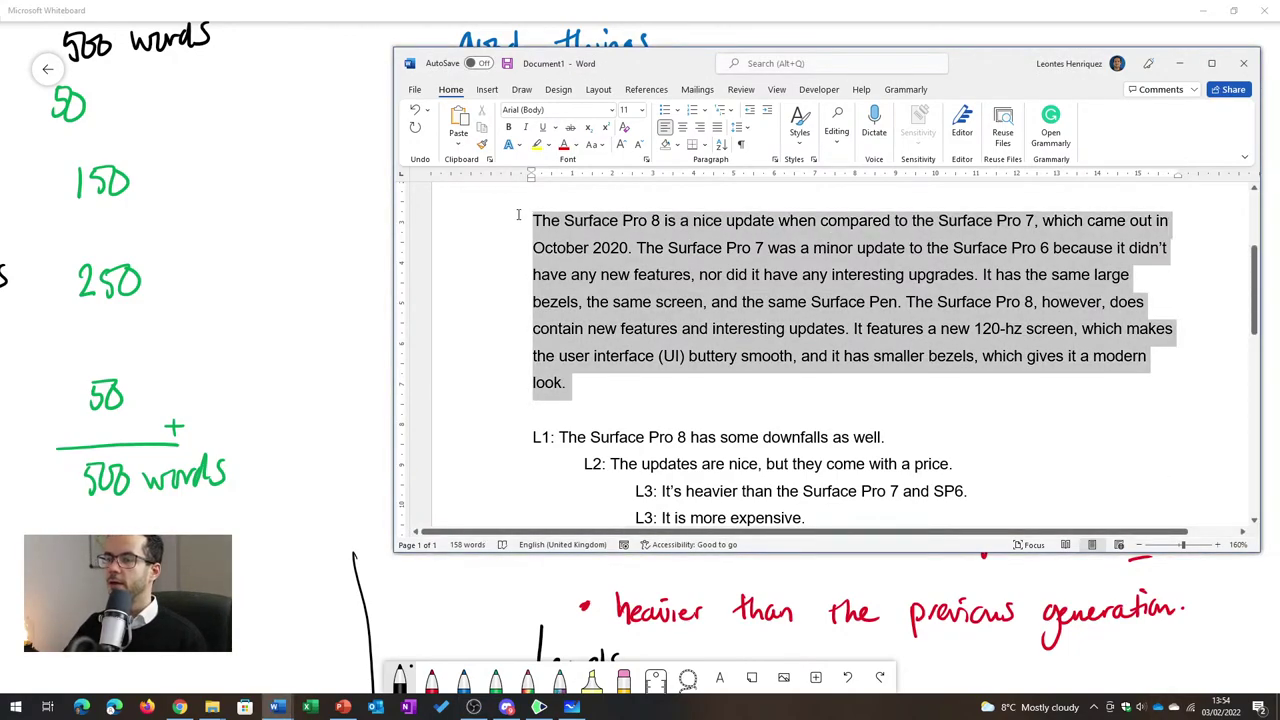
click(686, 378)
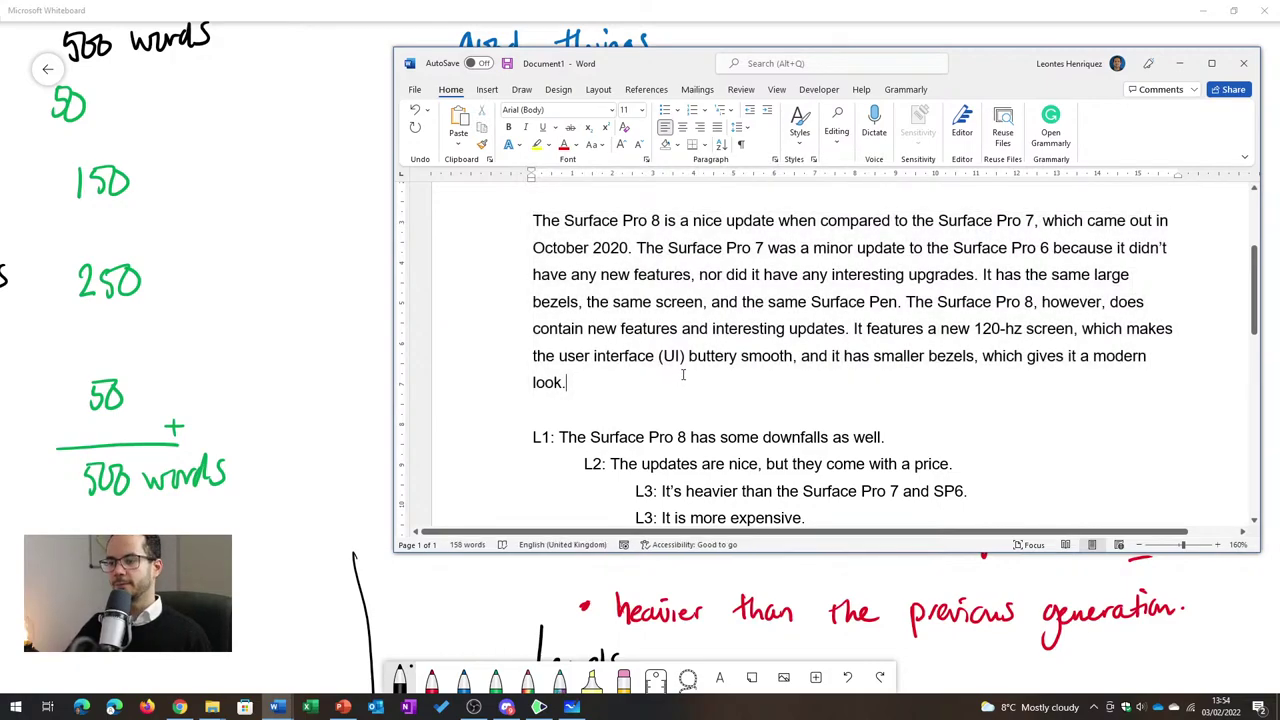
scroll(752, 351, up, 1)
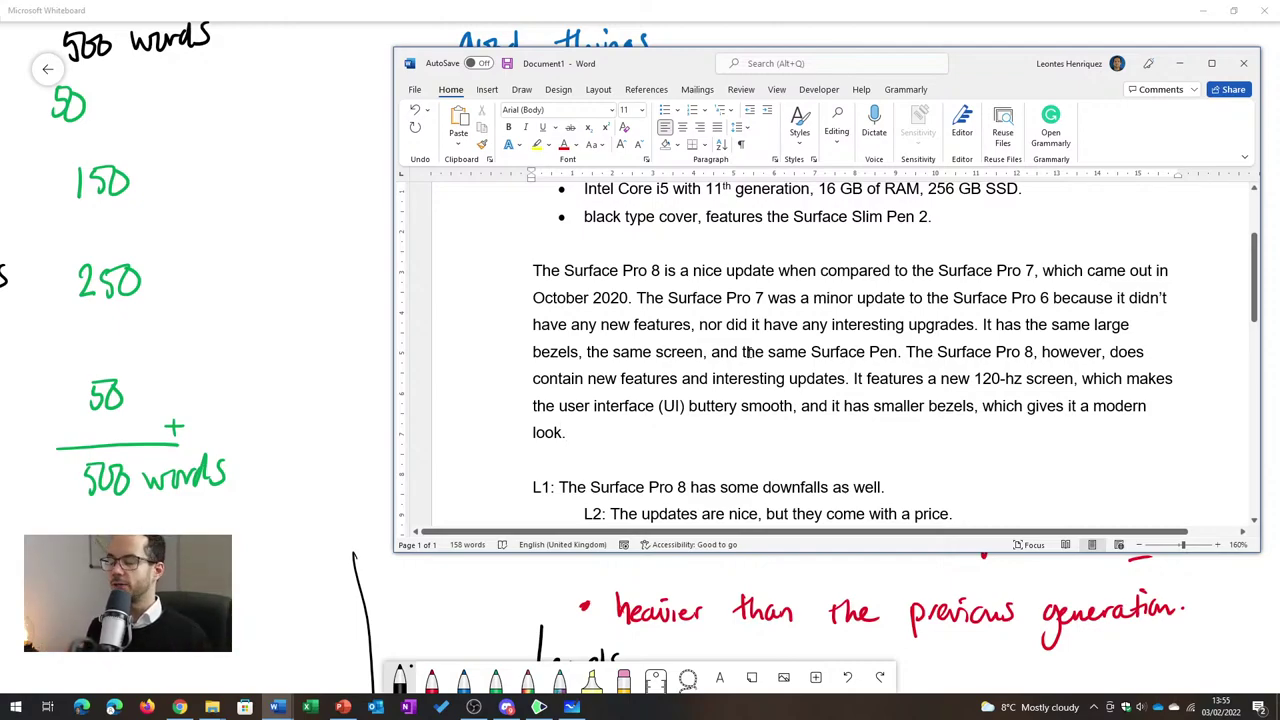
click(179, 707)
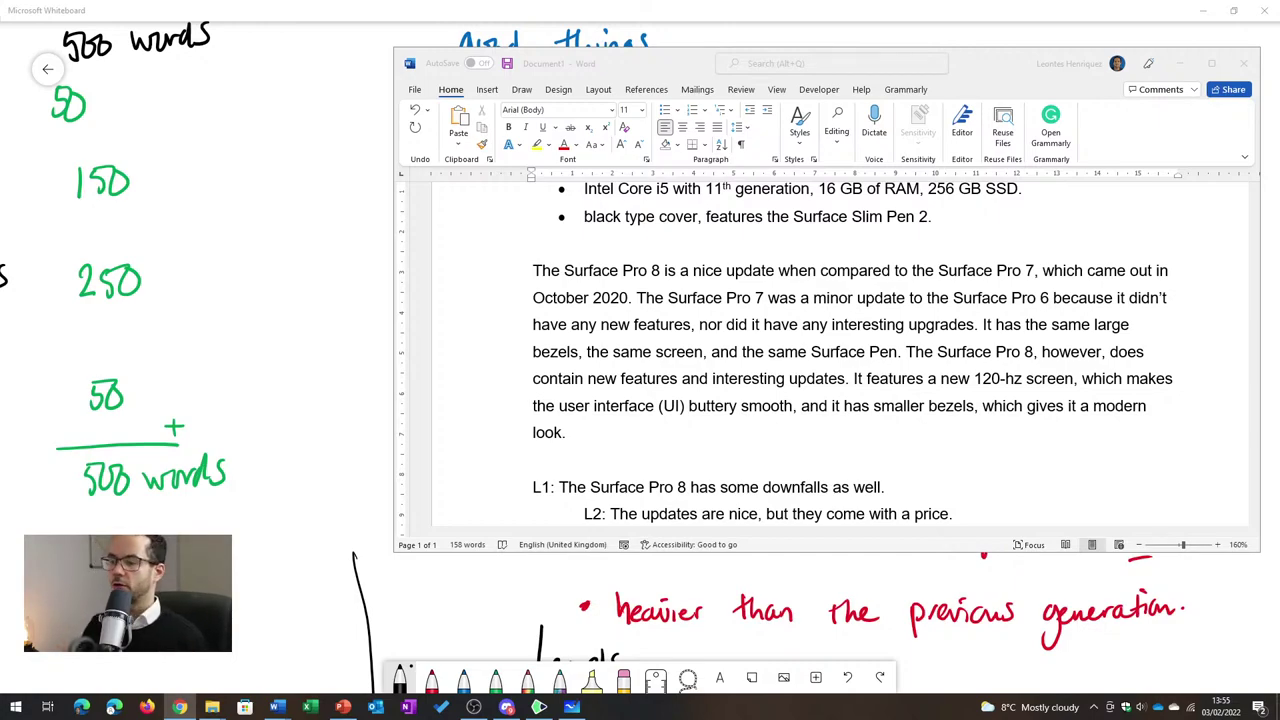
click(1047, 420)
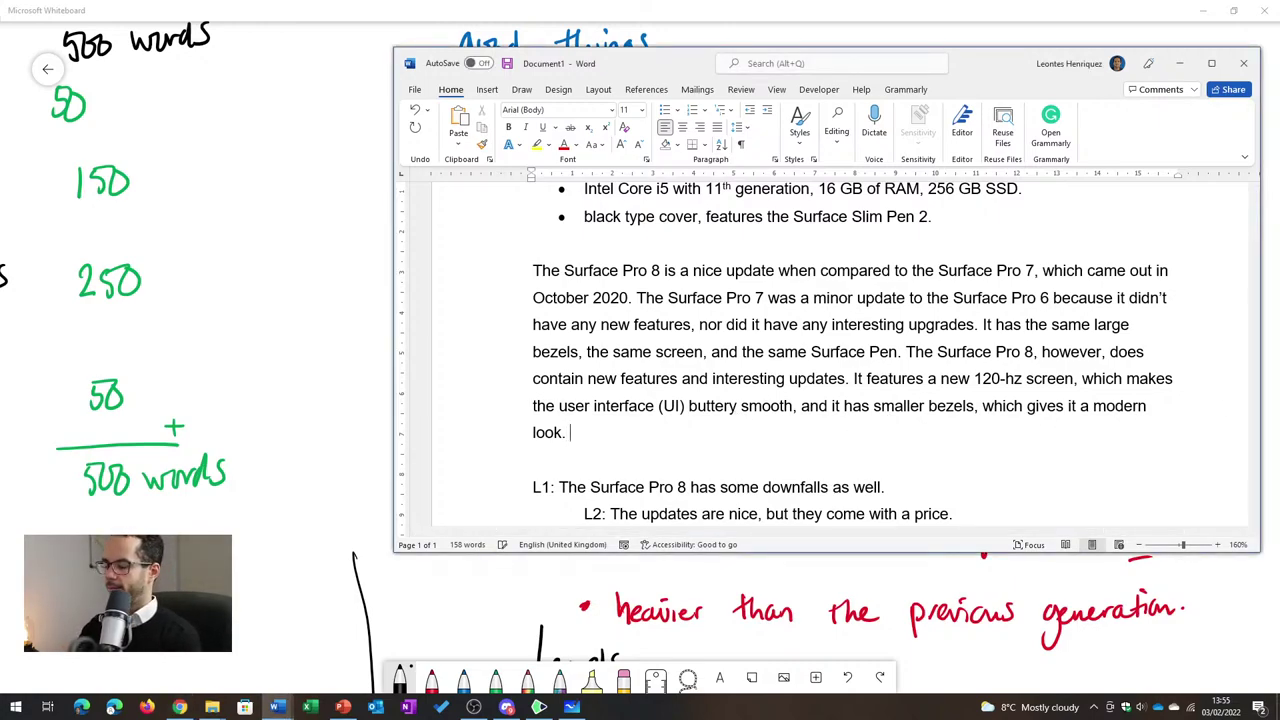
text(These up)
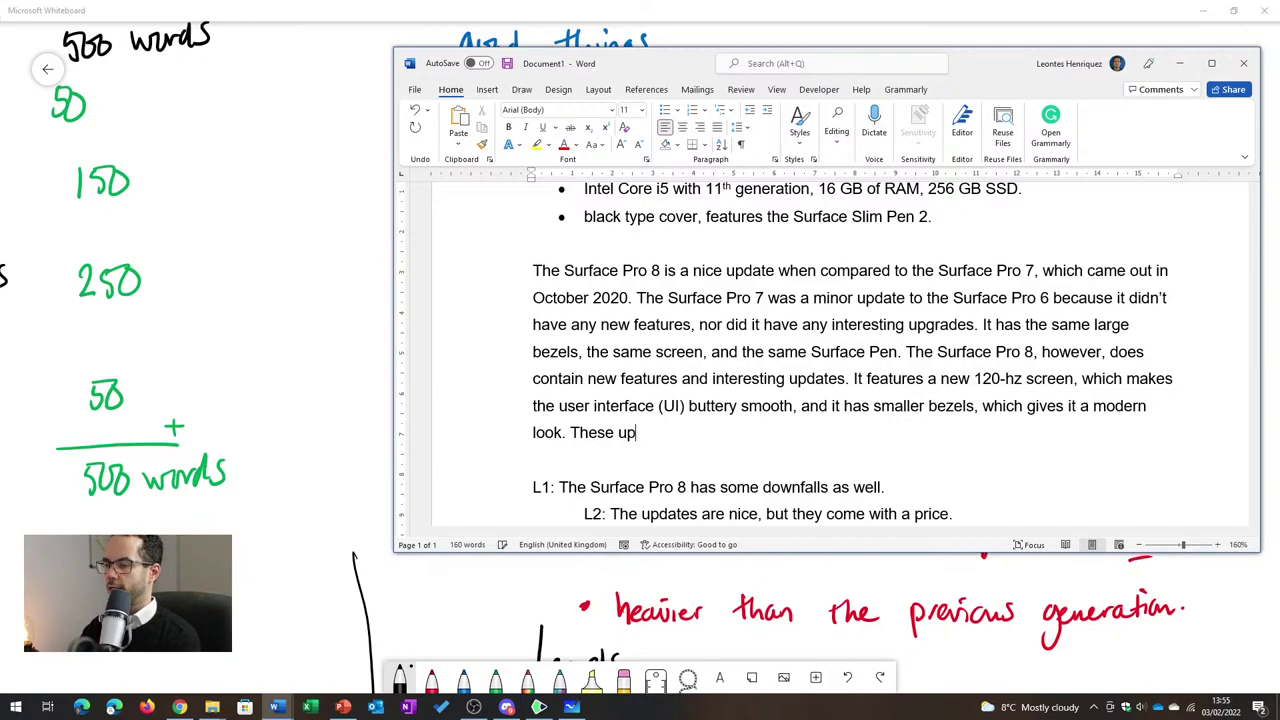
text(grades )
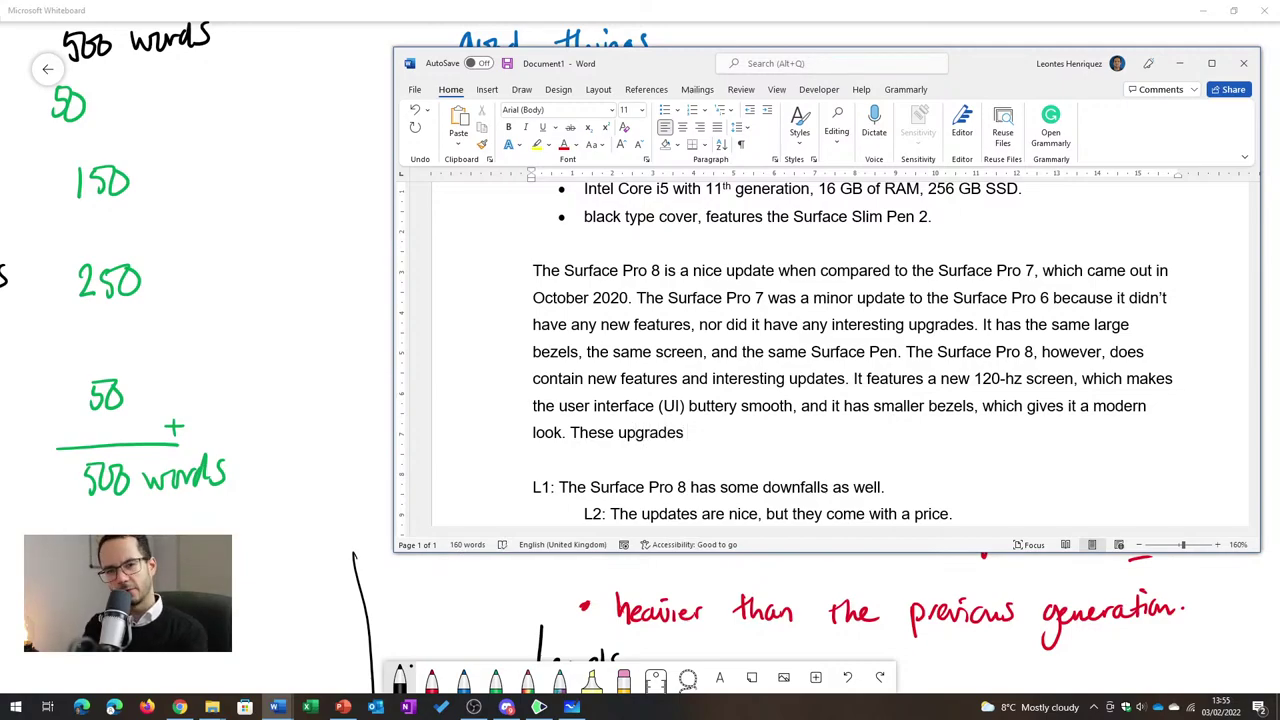
text(put it)
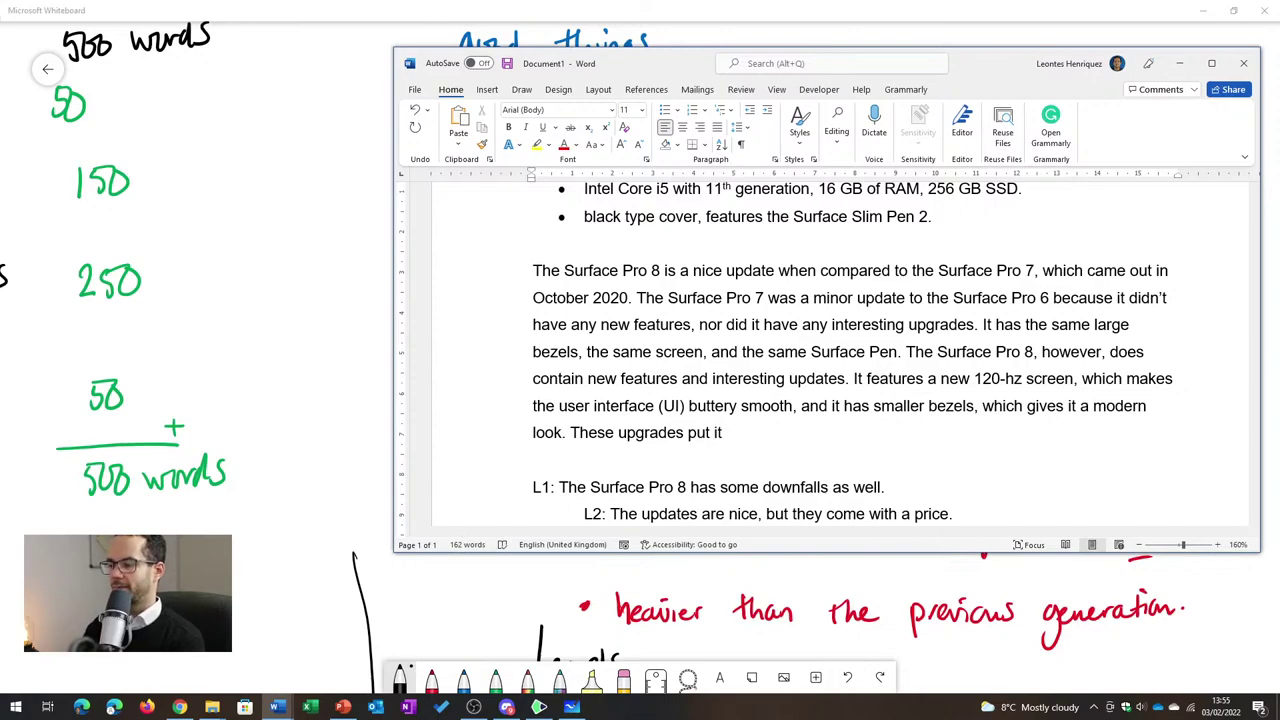
text( at the same leve)
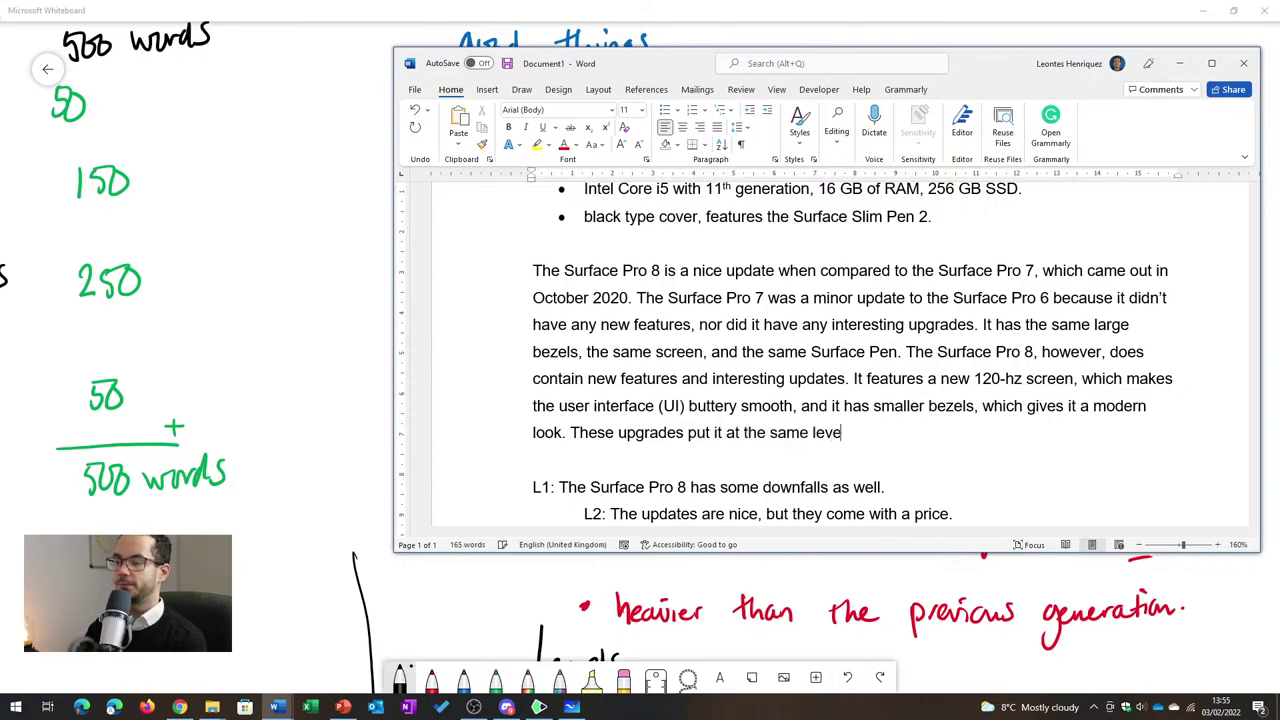
text(l as Apple's)
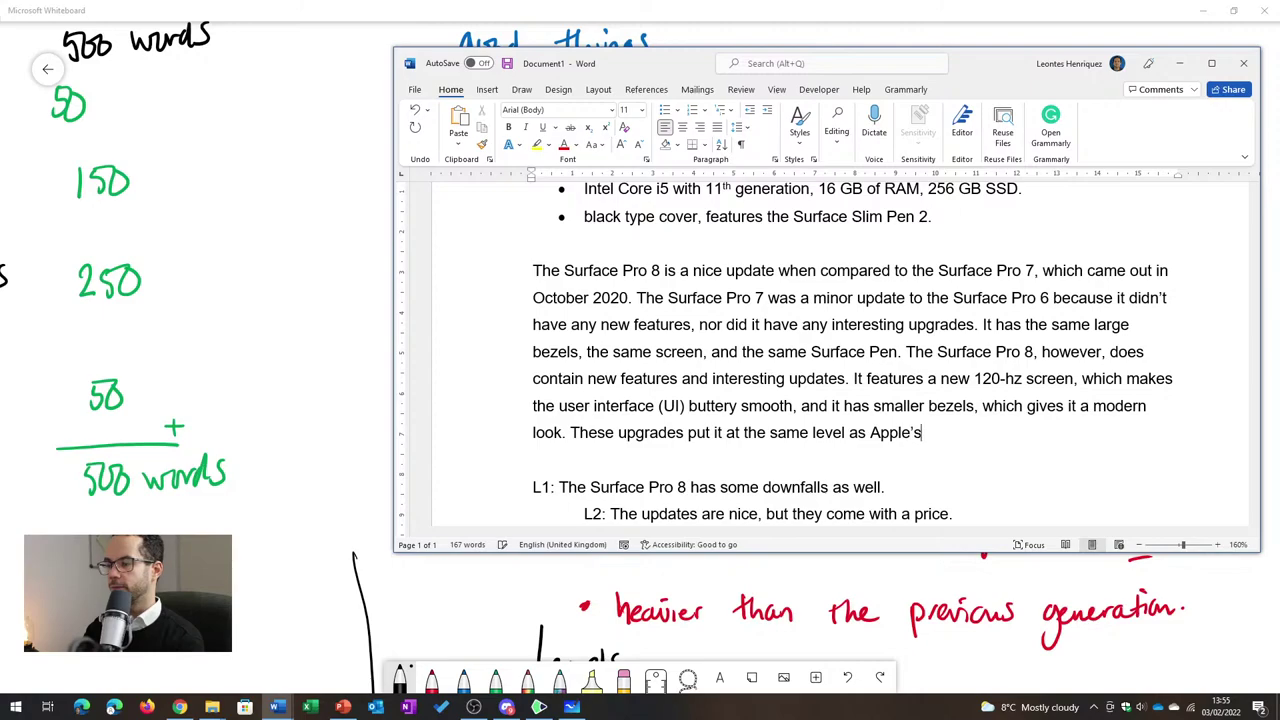
text( iPad Por)
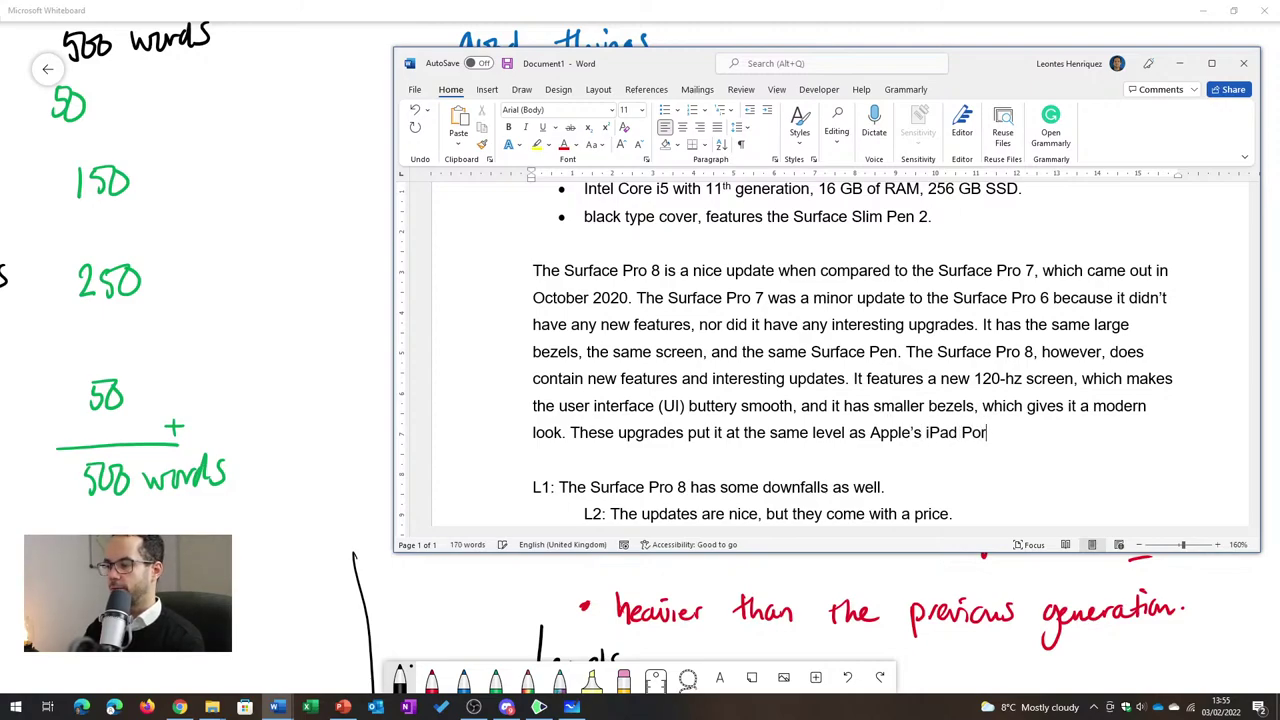
key(BackSpace)
key(BackSpace)
text(ro with)
key(ctrl+BackSpace)
key(BackSpace)
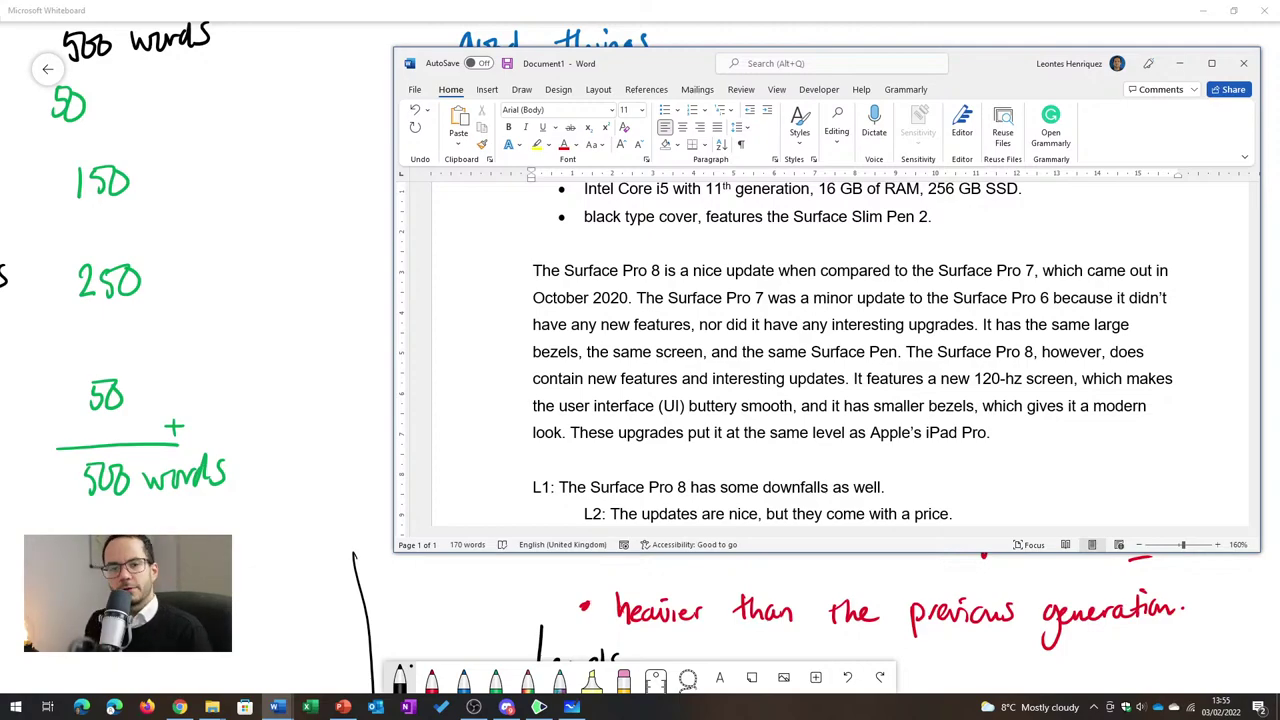
Step: Look over the first review paragraph, then pick the yellow highlighter from the Draw pens
scroll(482, 237, up, 3)
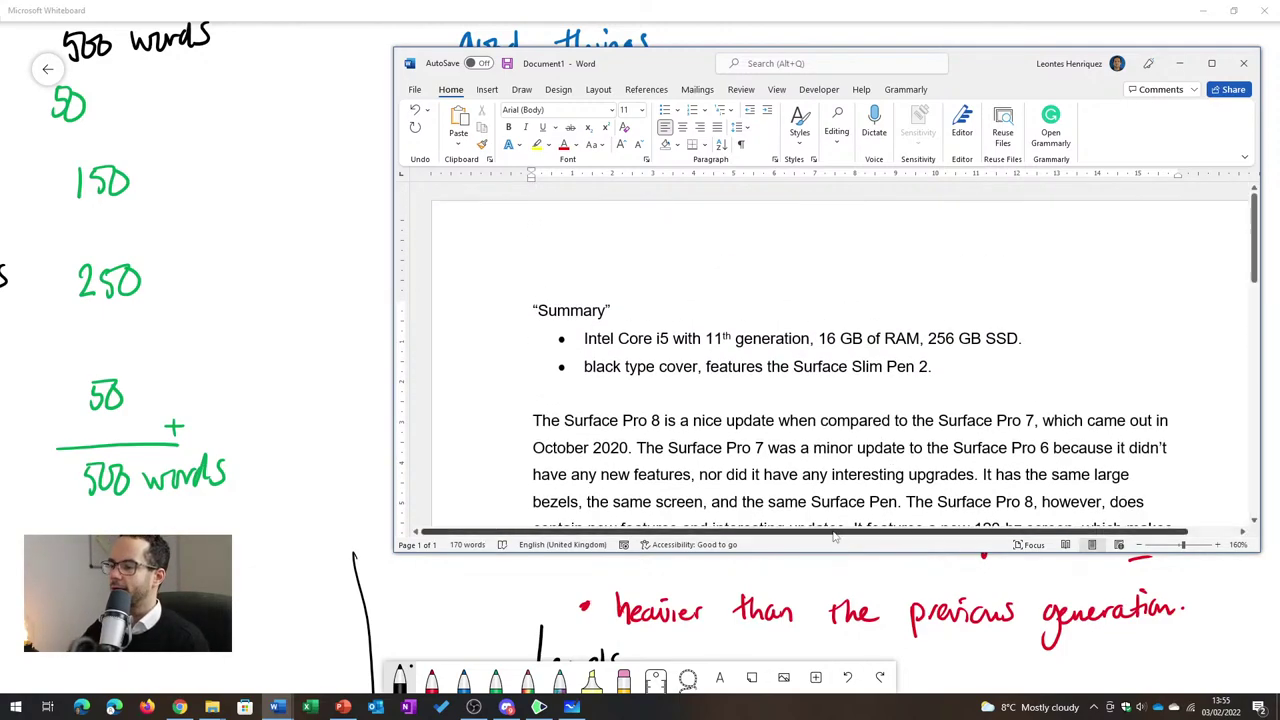
scroll(482, 237, down, 4)
drag(533, 222, 1003, 392)
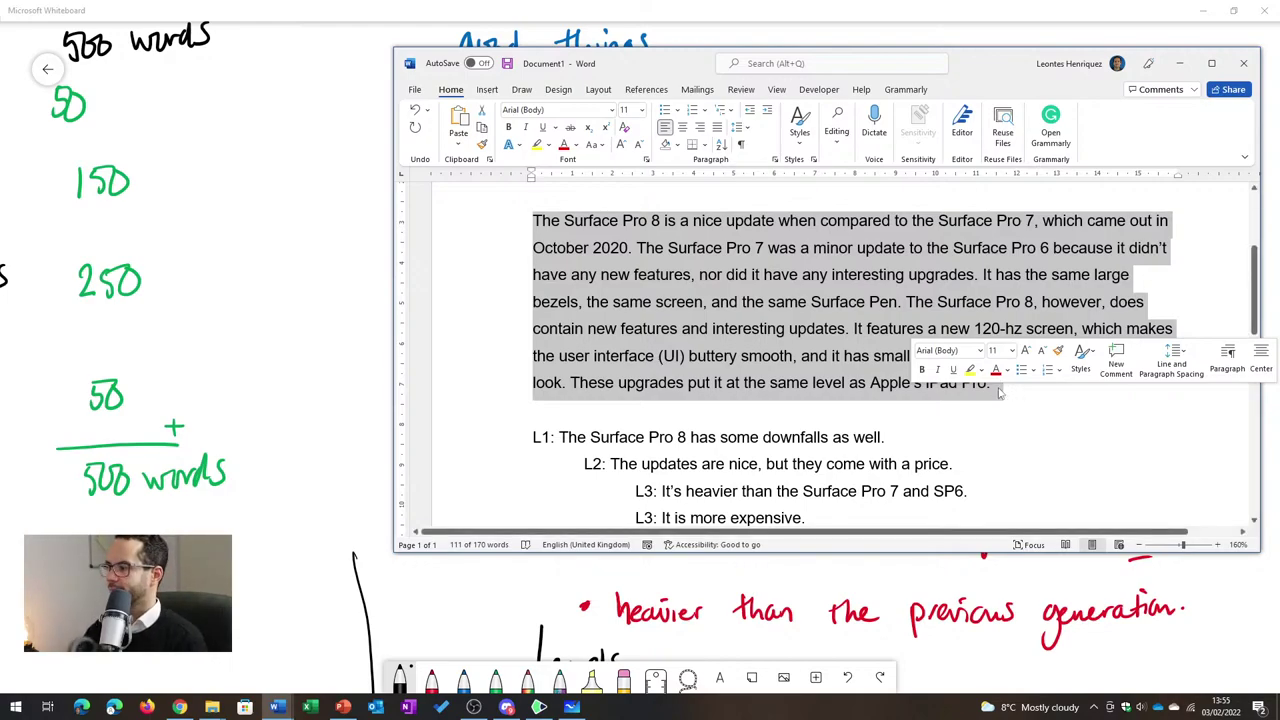
click(928, 408)
scroll(1000, 420, up, 3)
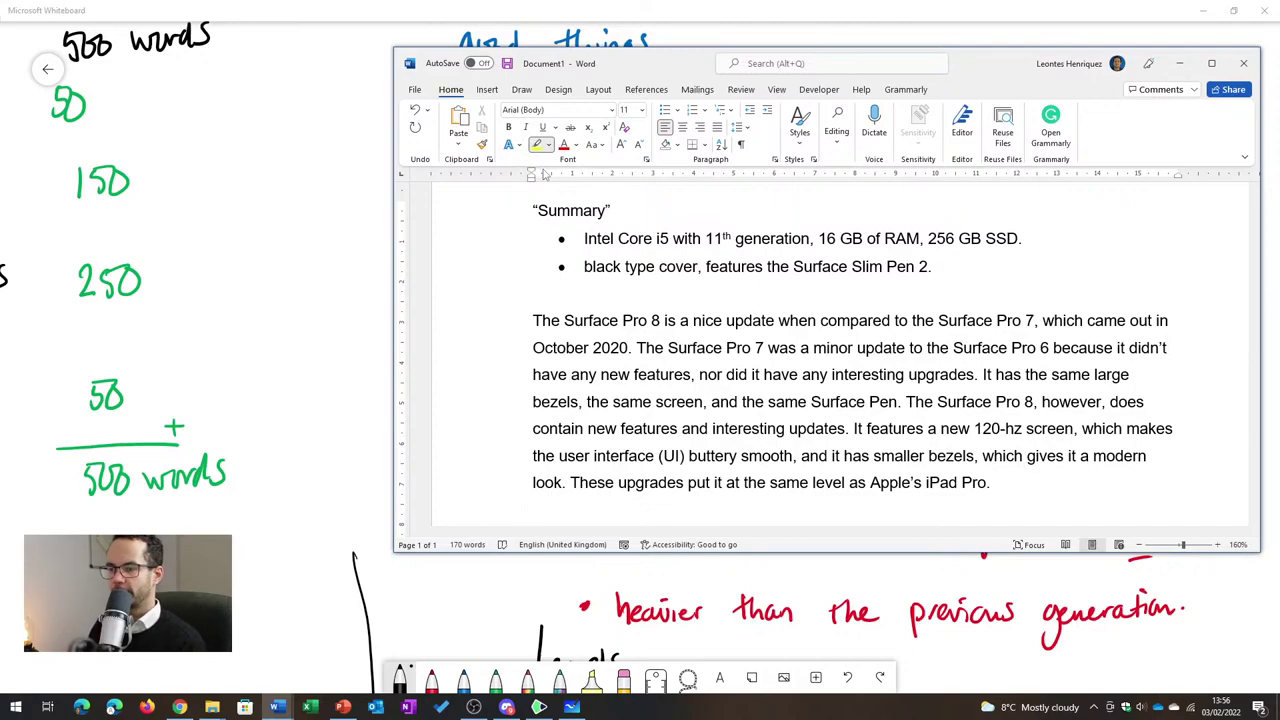
drag(530, 321, 565, 320)
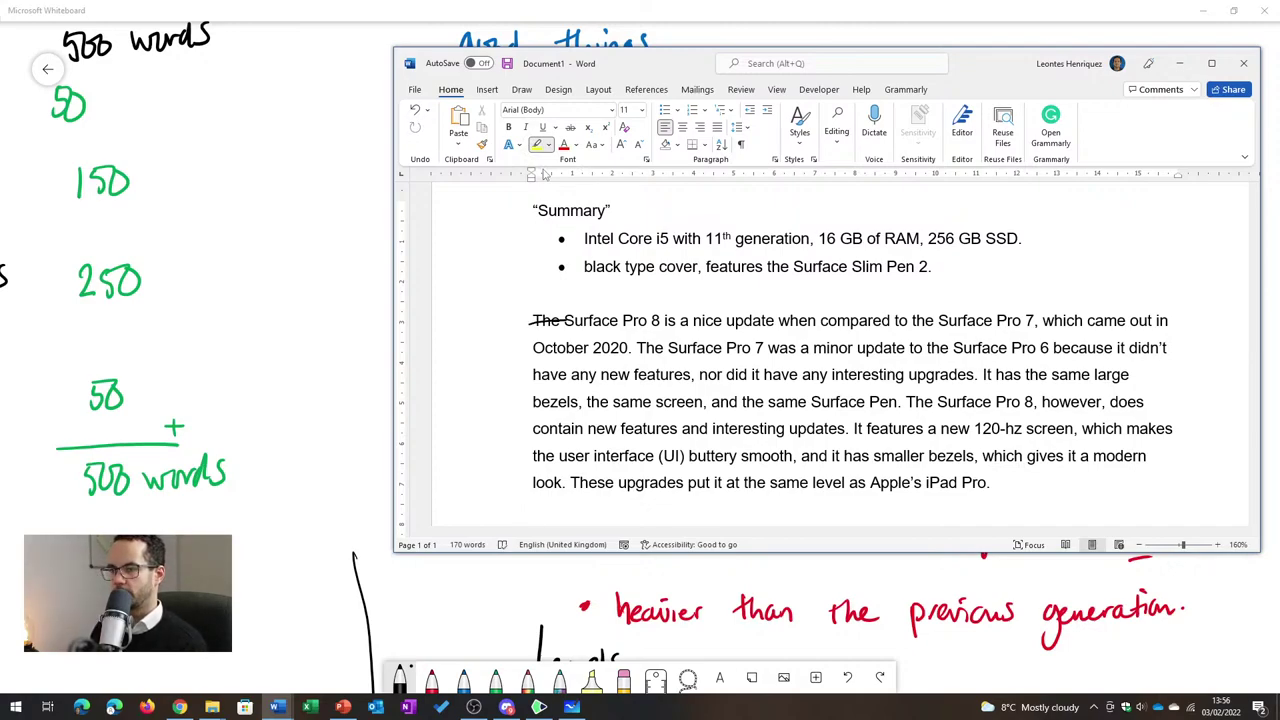
click(528, 92)
click(647, 122)
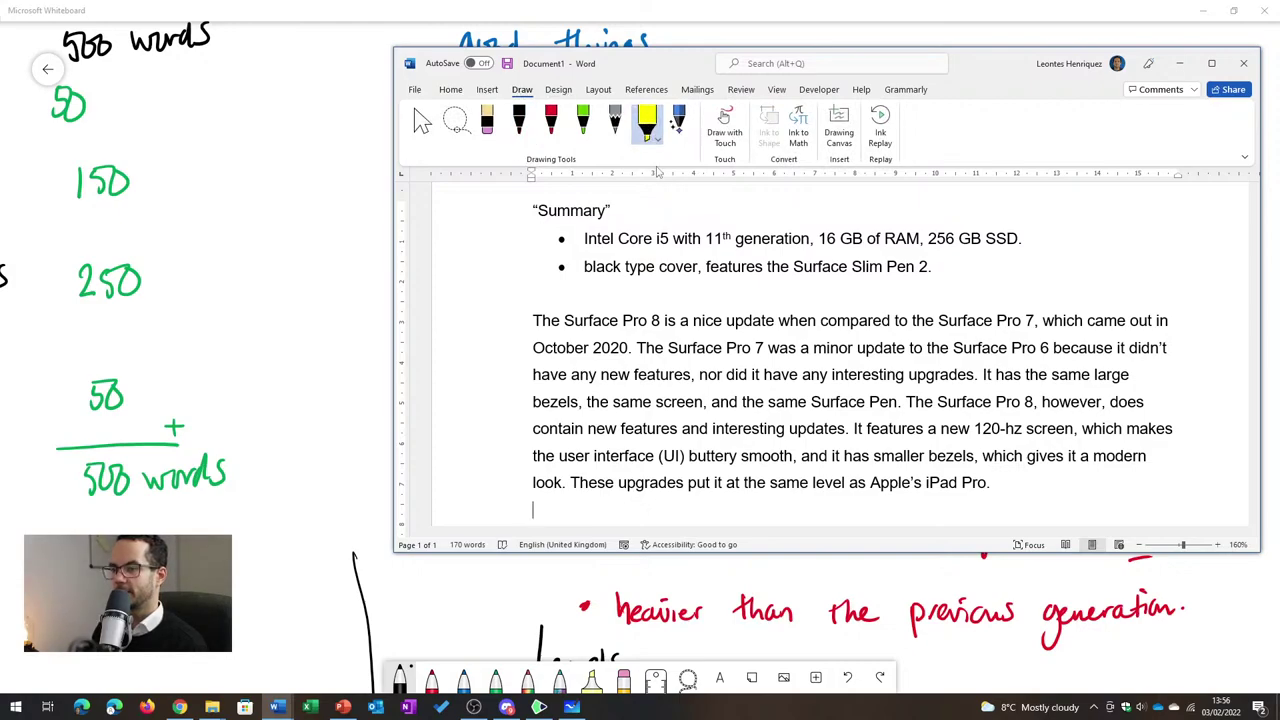
Step: Highlight the opening sentence in yellow and the Surface Pro 7 sentence in green
drag(526, 320, 1168, 320)
drag(526, 348, 630, 348)
click(653, 140)
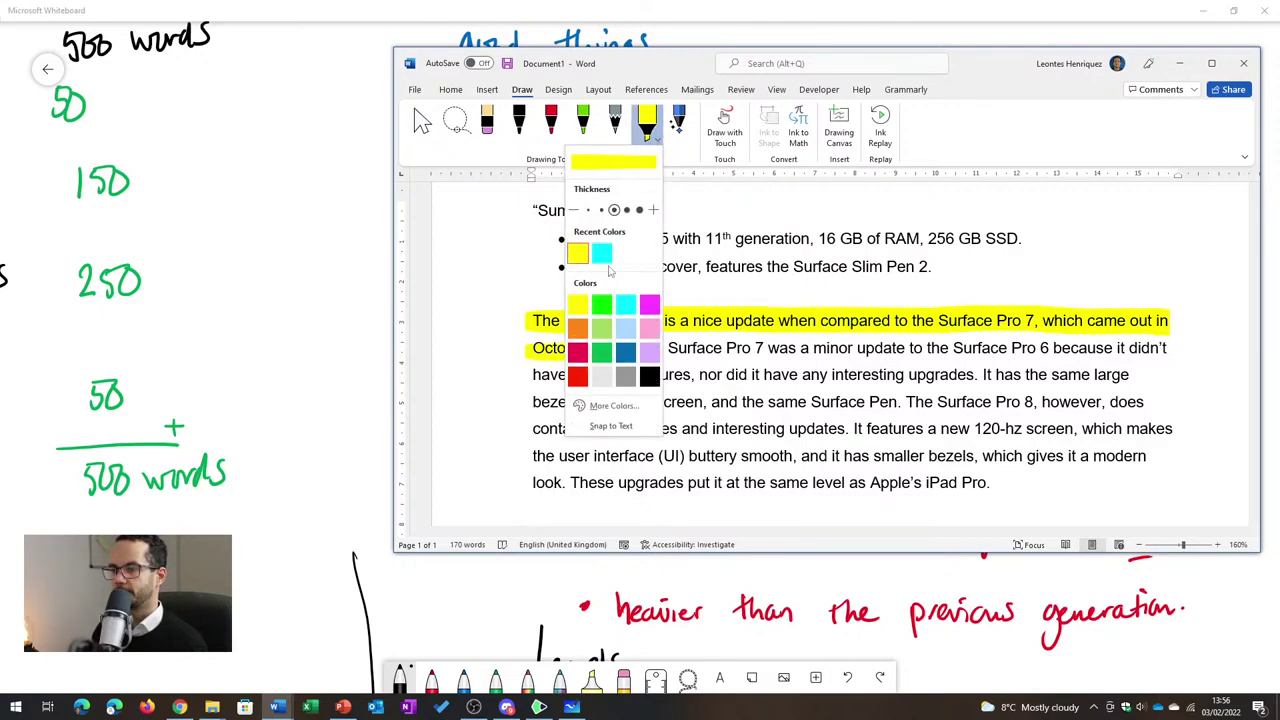
click(603, 306)
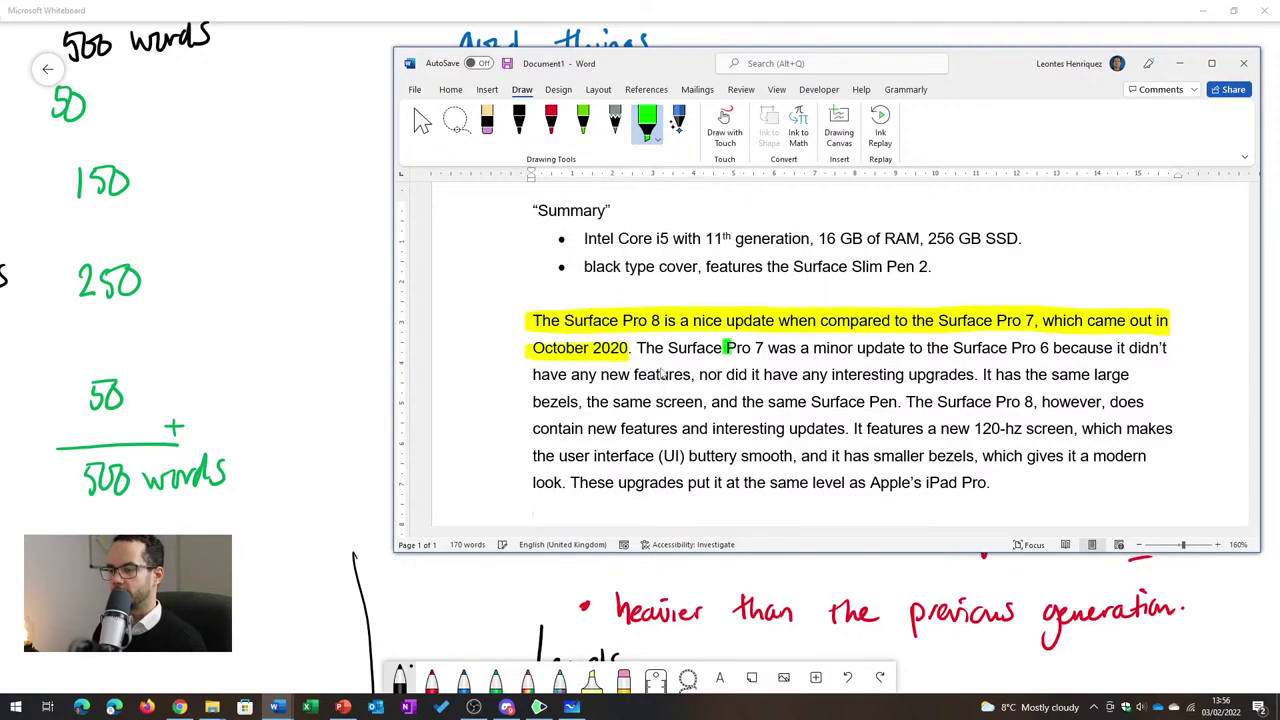
drag(632, 348, 1180, 353)
drag(532, 375, 1130, 377)
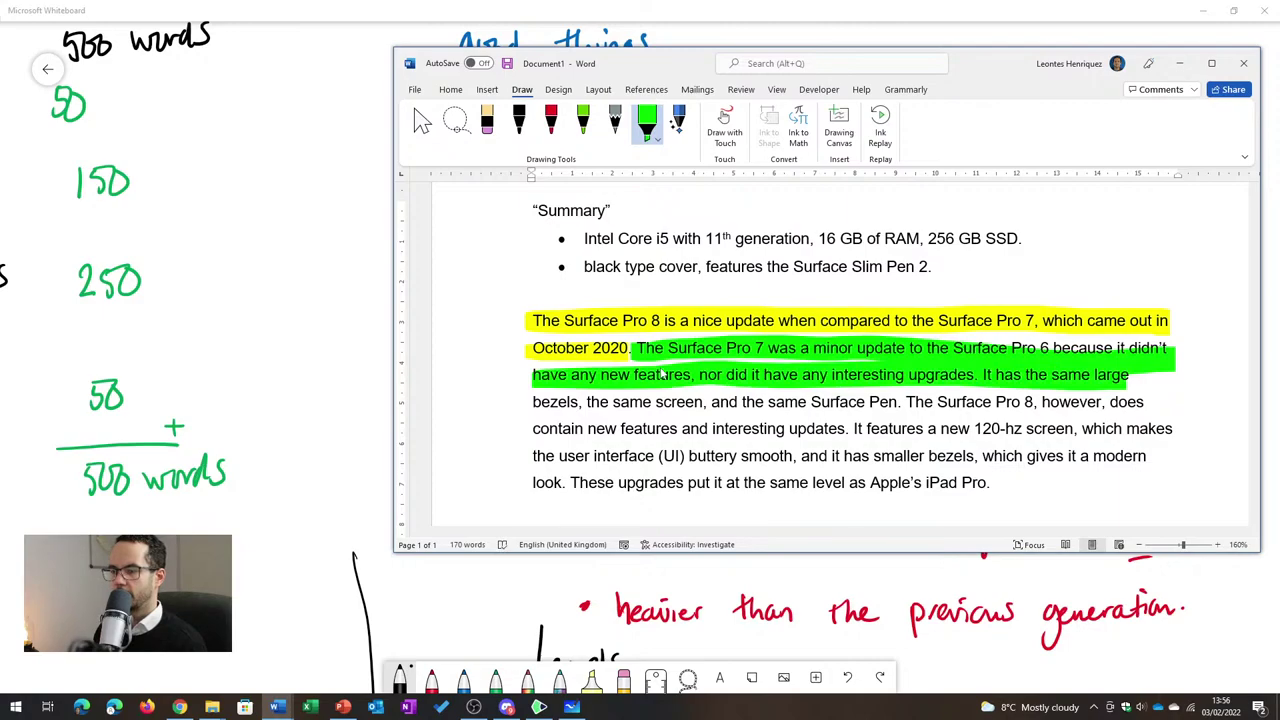
drag(533, 402, 898, 402)
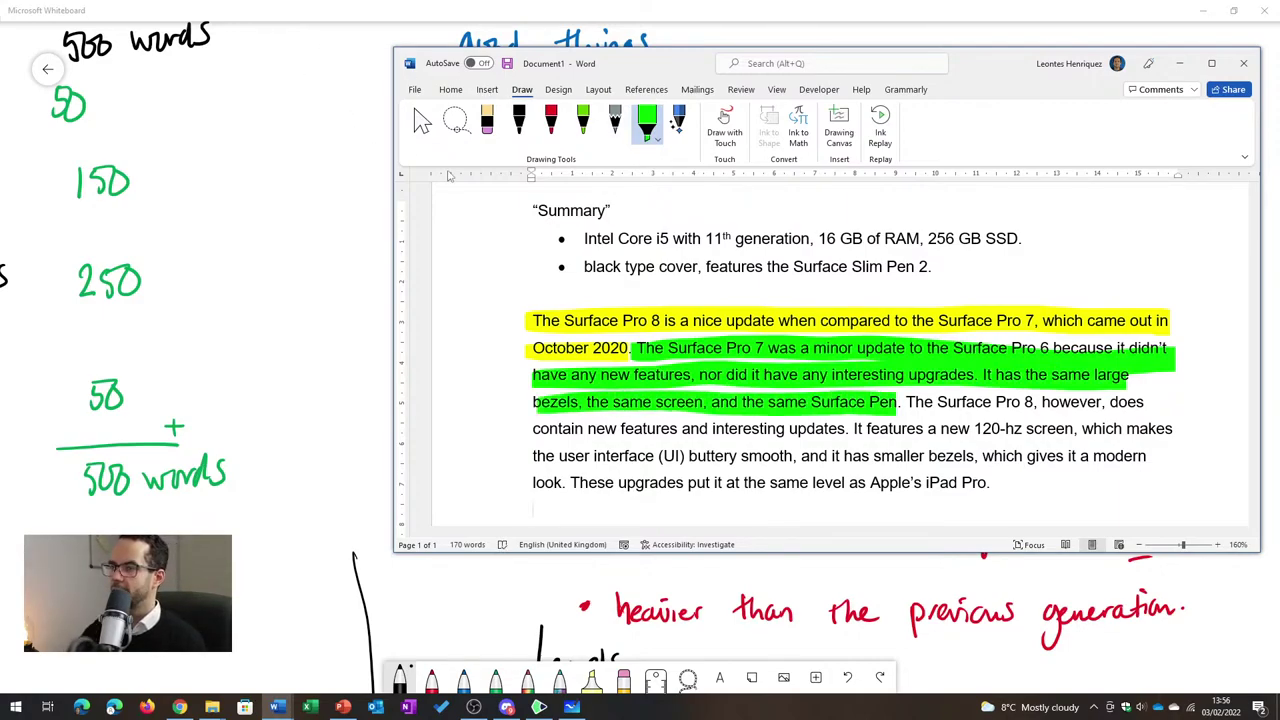
Step: Change the word 'has' to 'had' in the text
click(421, 123)
click(1027, 378)
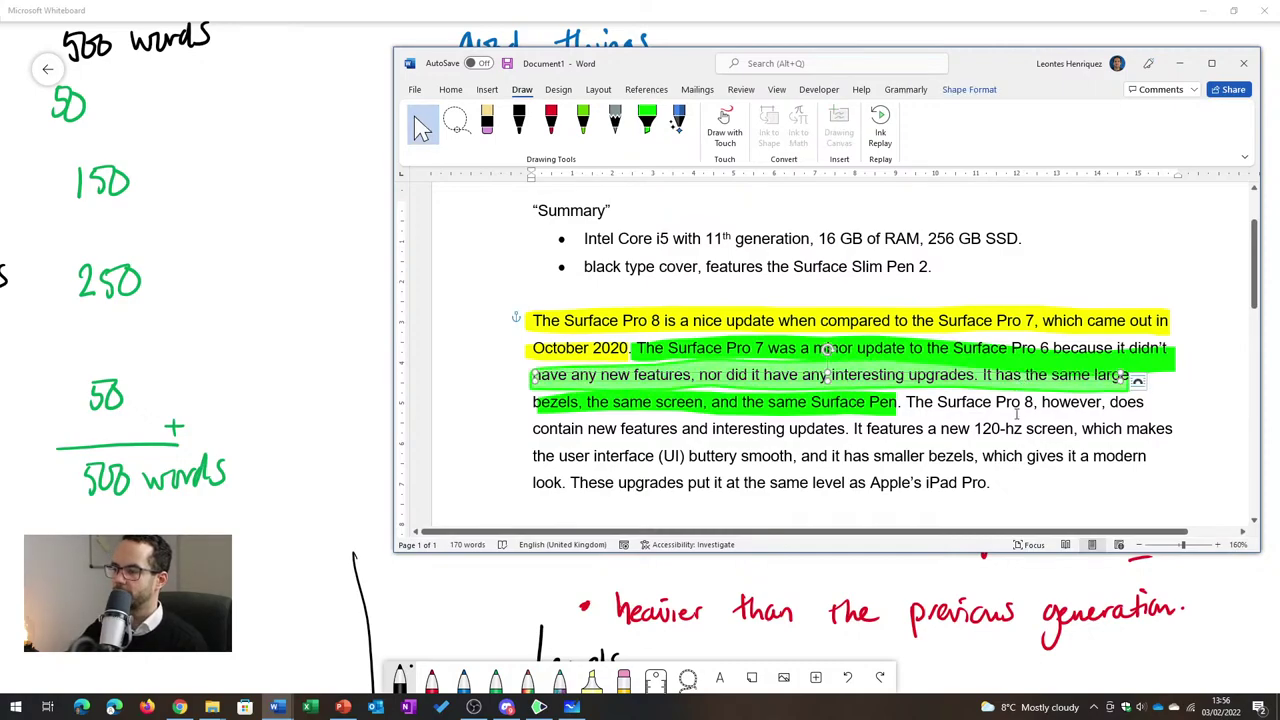
click(1014, 401)
click(450, 89)
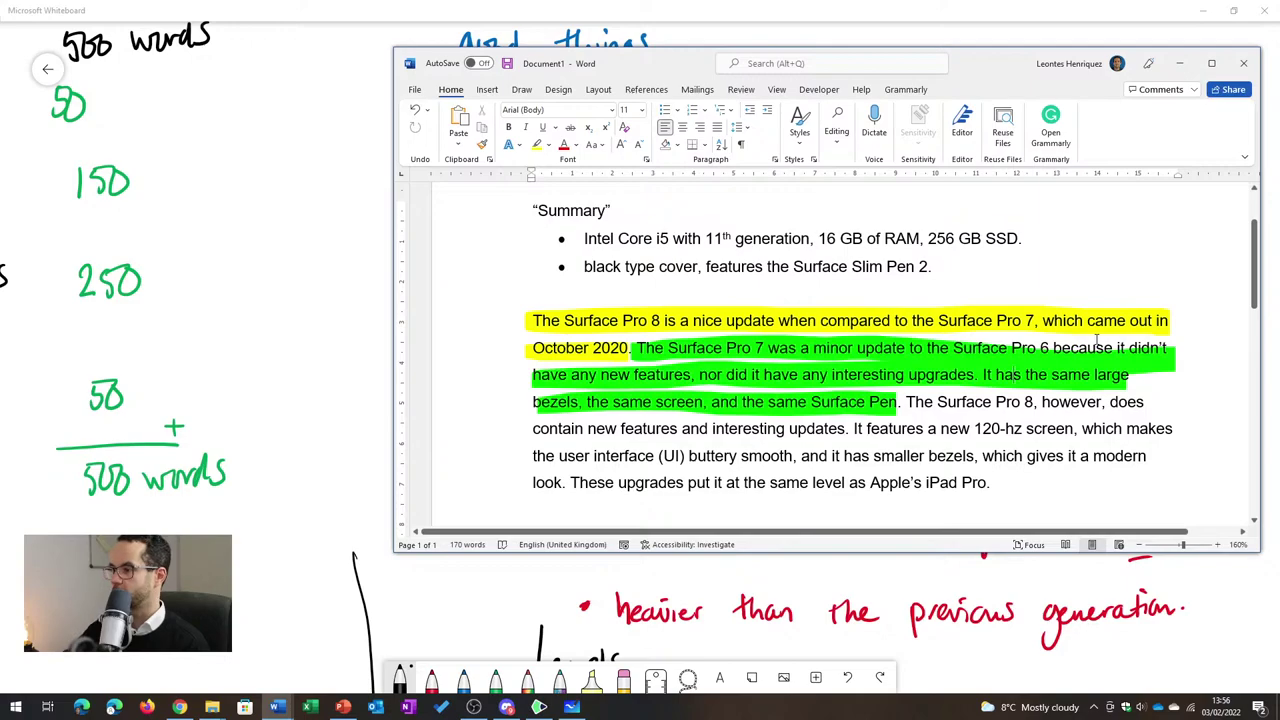
key(Delete)
text(d)
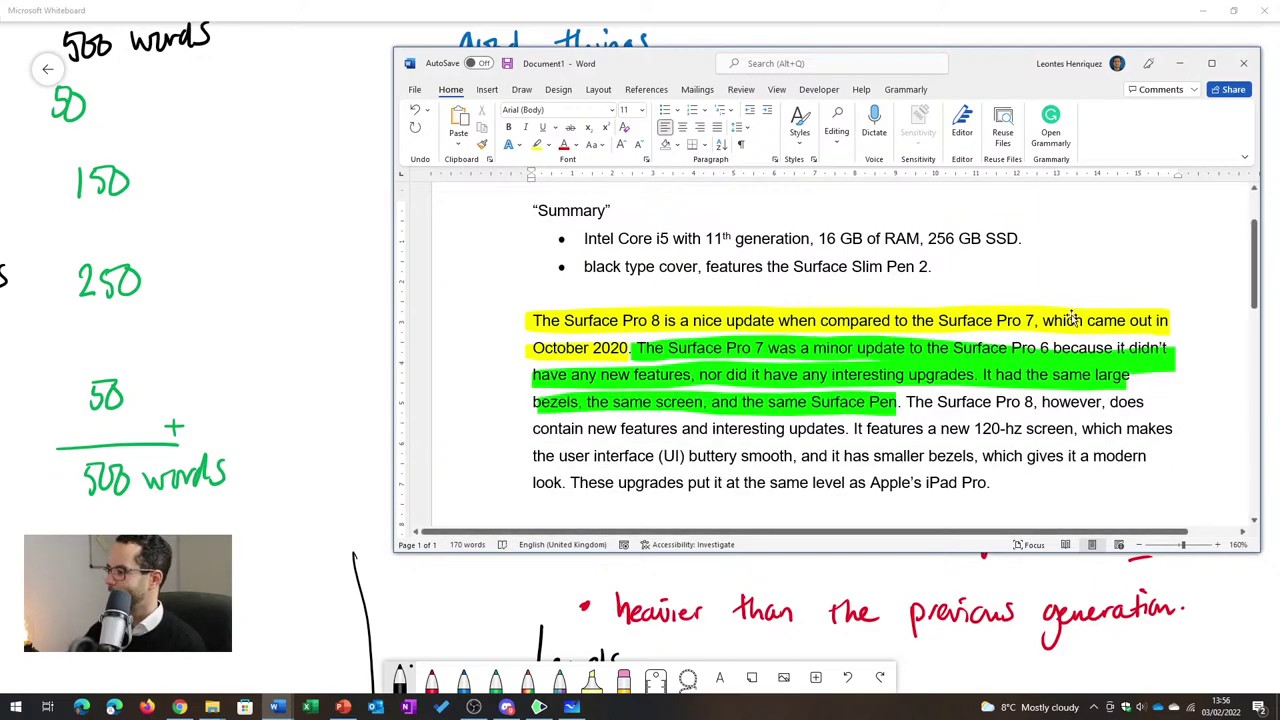
click(1084, 428)
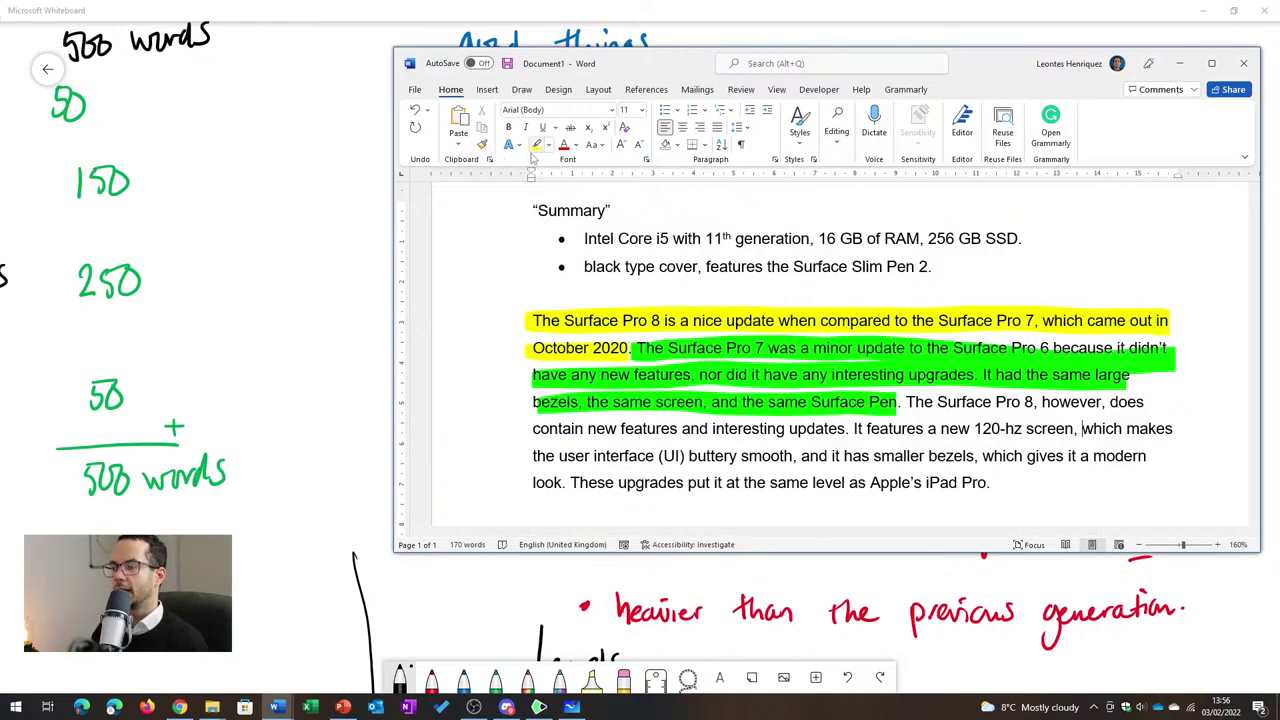
Step: Highlight 'The Surface Pro 8, however, does contain new features and interesting updates' in green
click(523, 90)
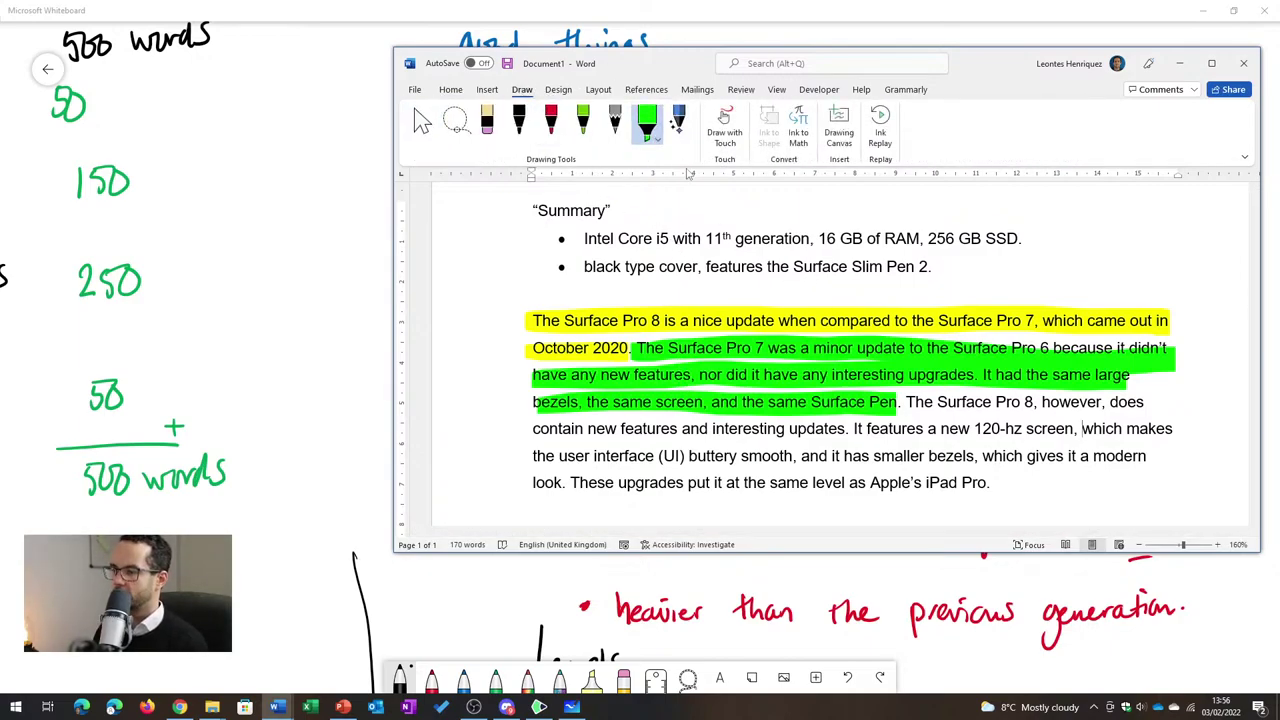
drag(937, 401, 991, 401)
drag(908, 401, 1178, 414)
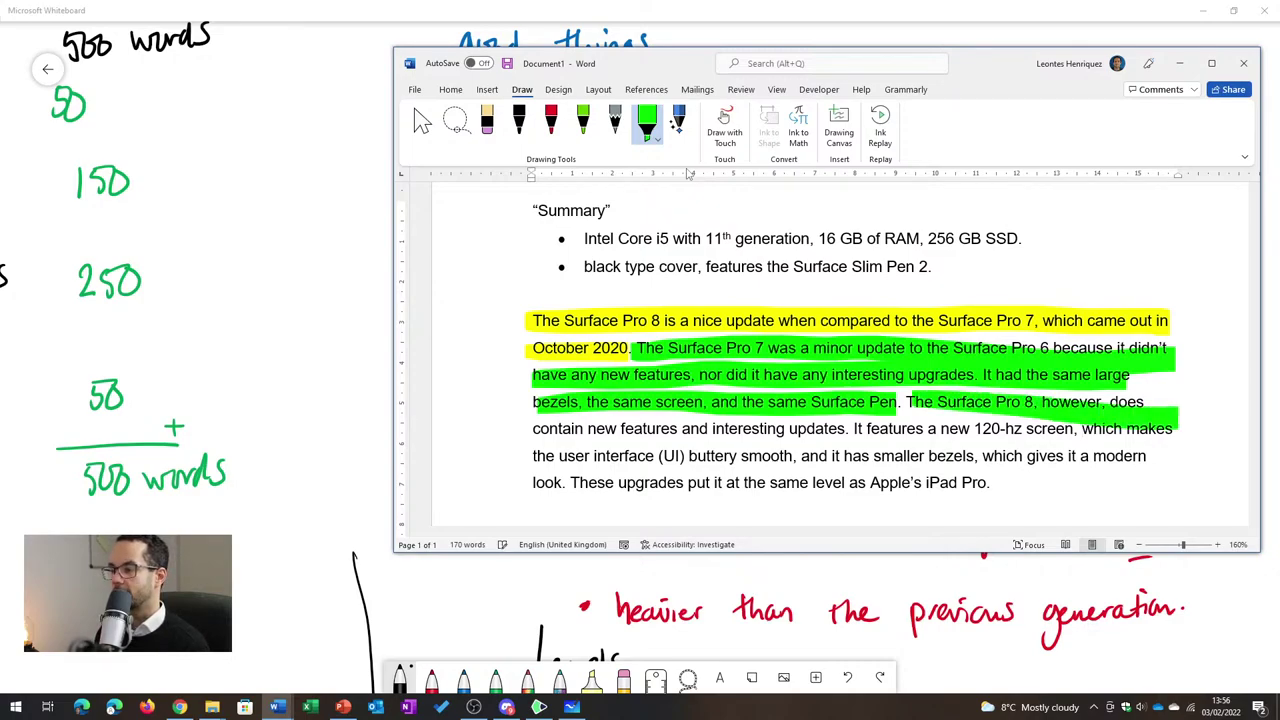
key(ctrl+z)
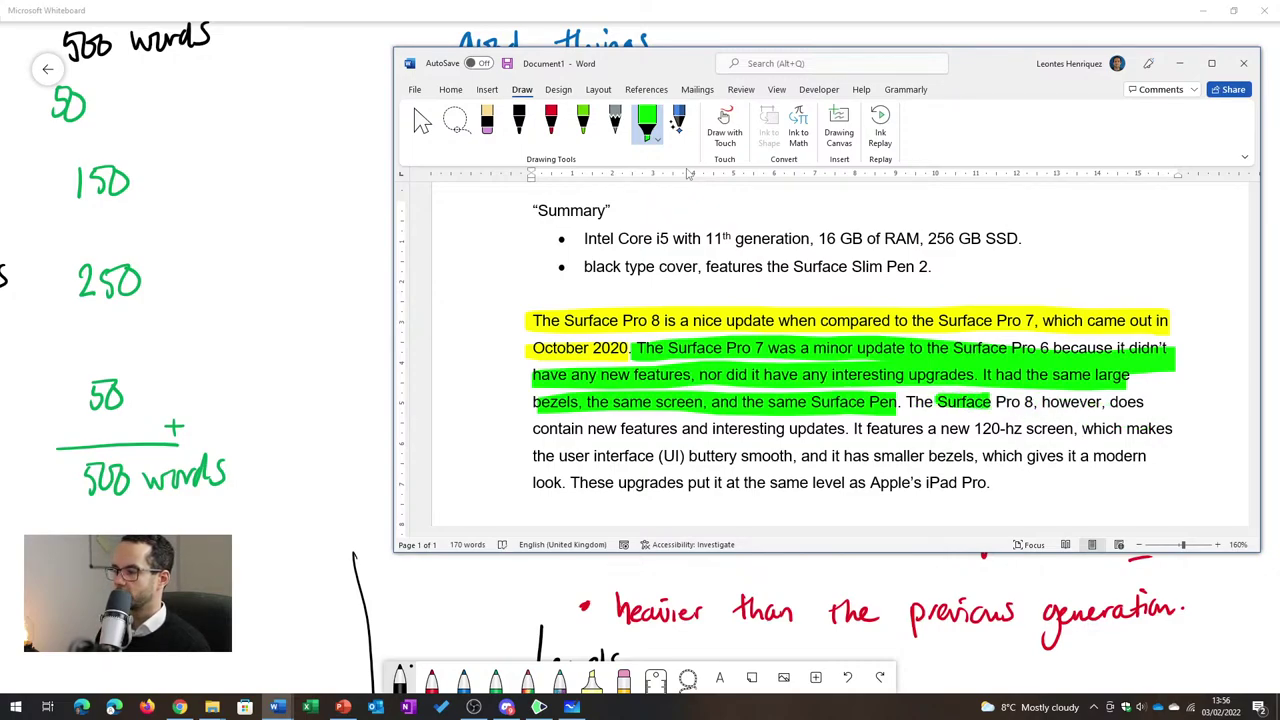
drag(898, 402, 1156, 402)
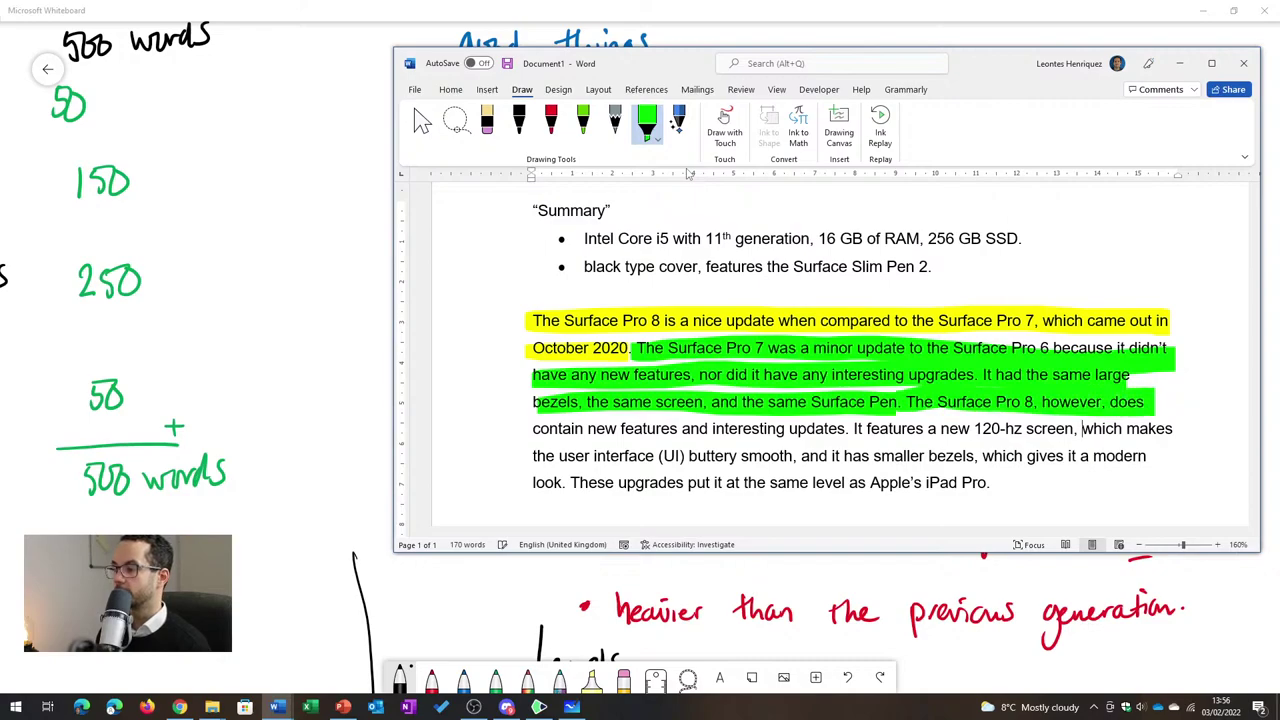
drag(528, 430, 850, 430)
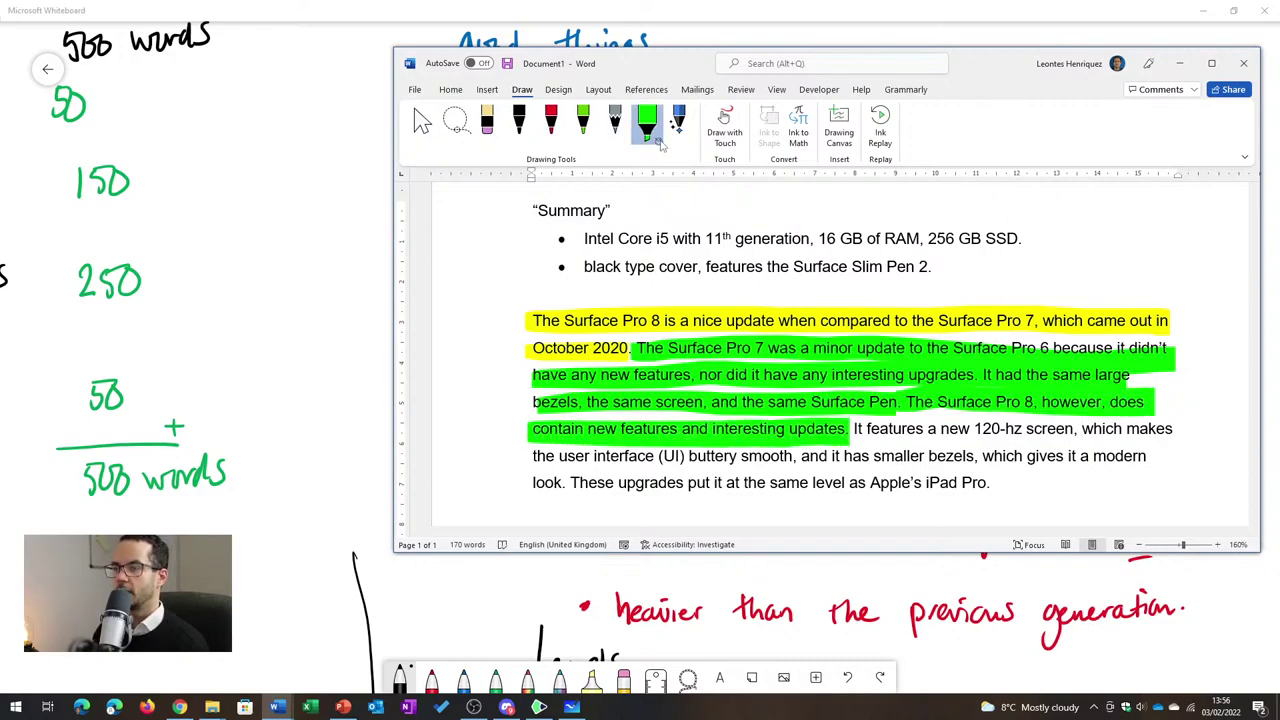
Step: Highlight the 120-hz screen and smaller-bezels sentences in pink
click(647, 122)
click(650, 305)
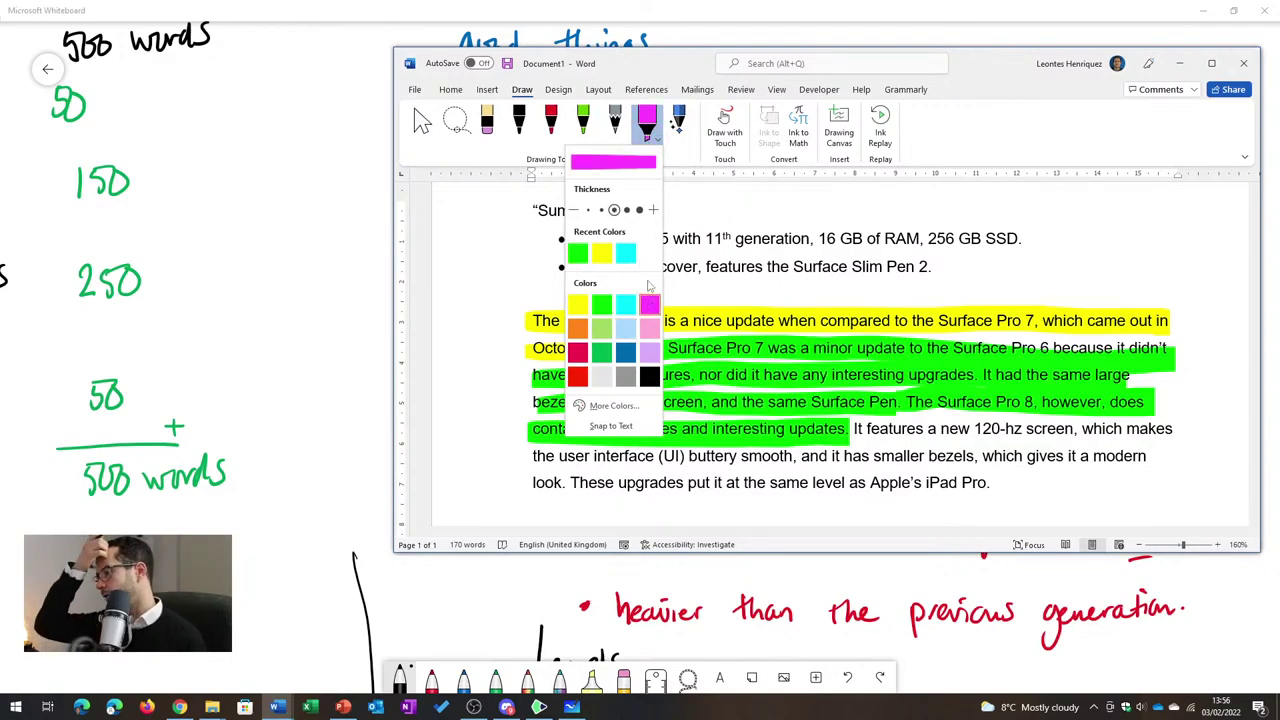
key(Escape)
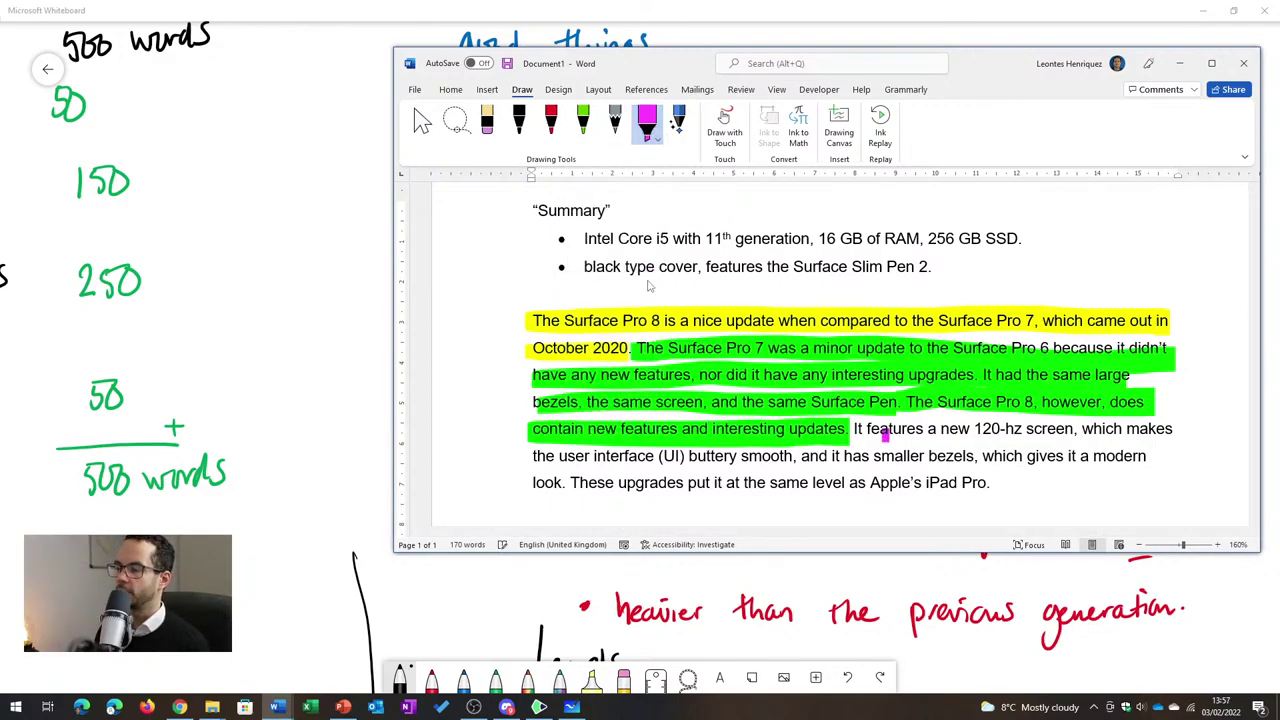
drag(850, 432, 1174, 430)
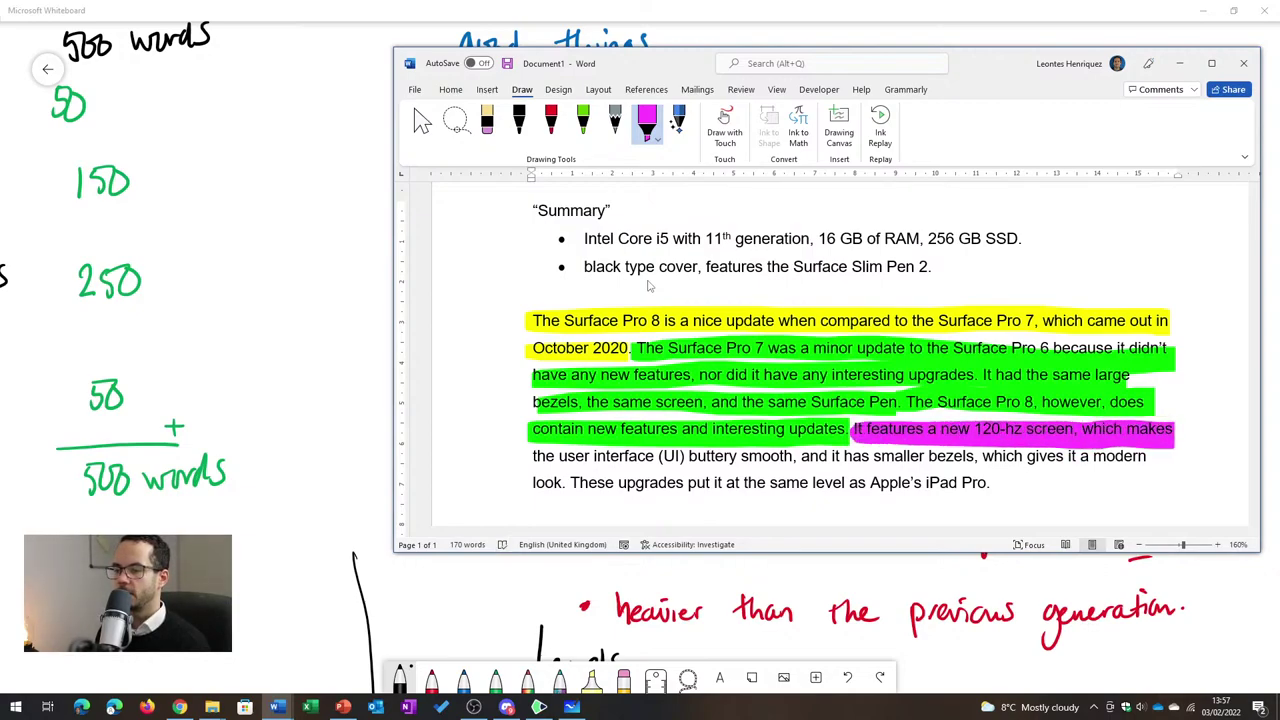
drag(526, 460, 1147, 460)
drag(527, 483, 568, 483)
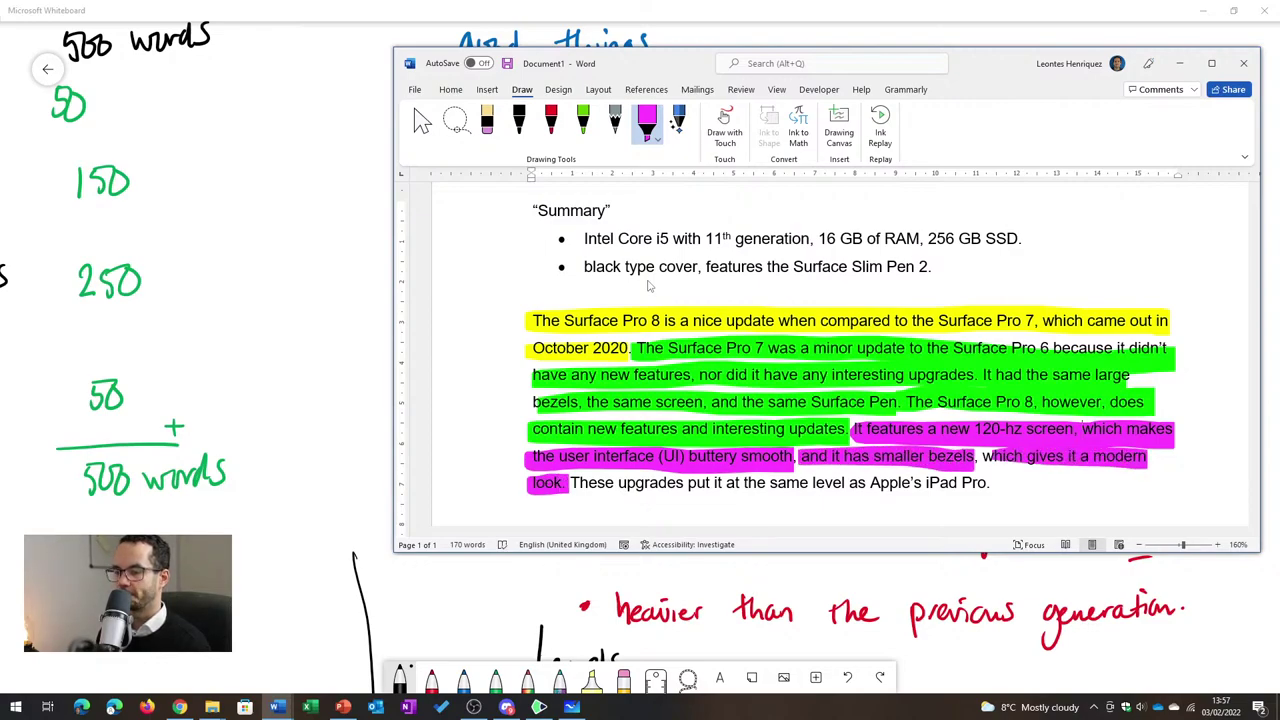
Step: Highlight the closing iPad Pro sentence in grey at medium thickness
click(648, 128)
click(613, 209)
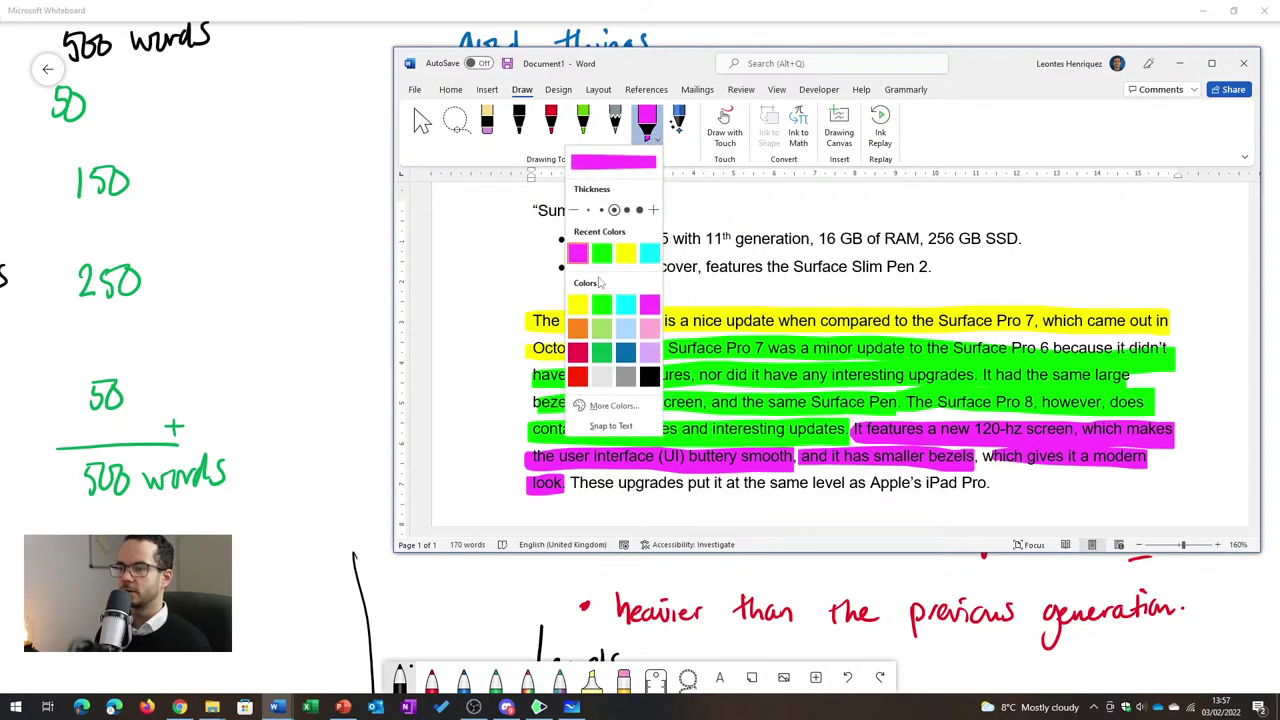
click(625, 375)
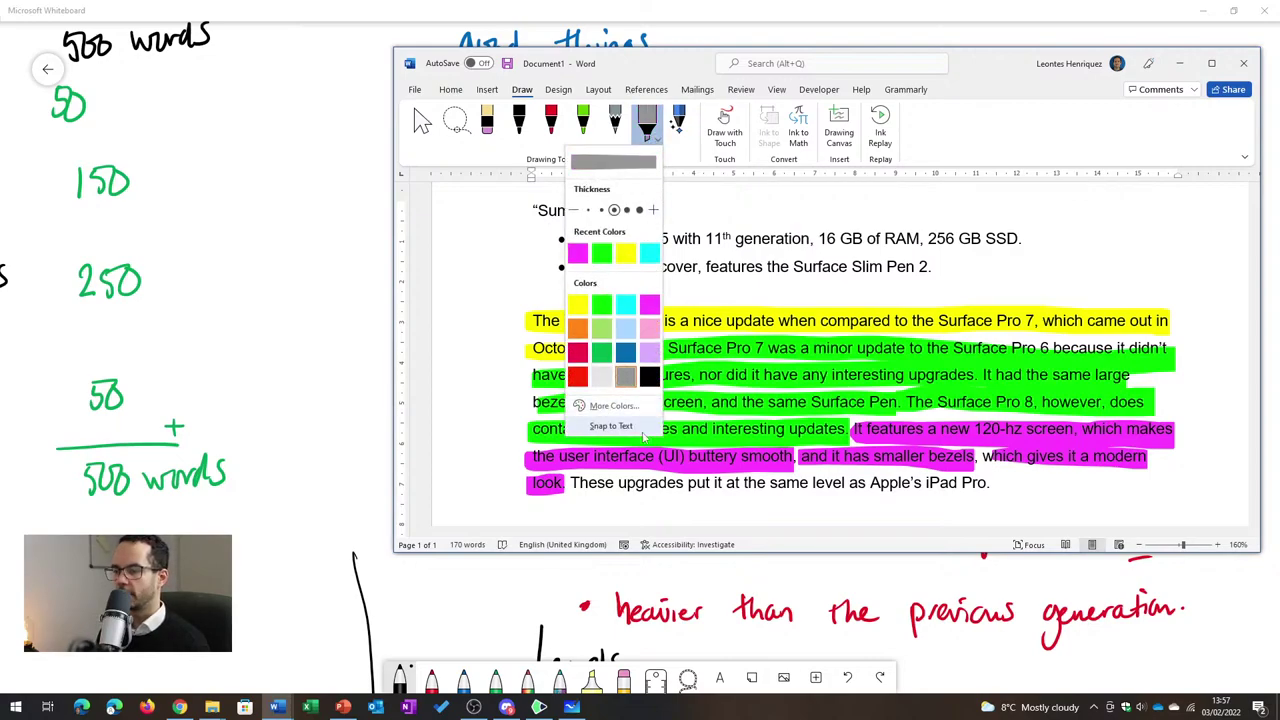
drag(568, 483, 992, 483)
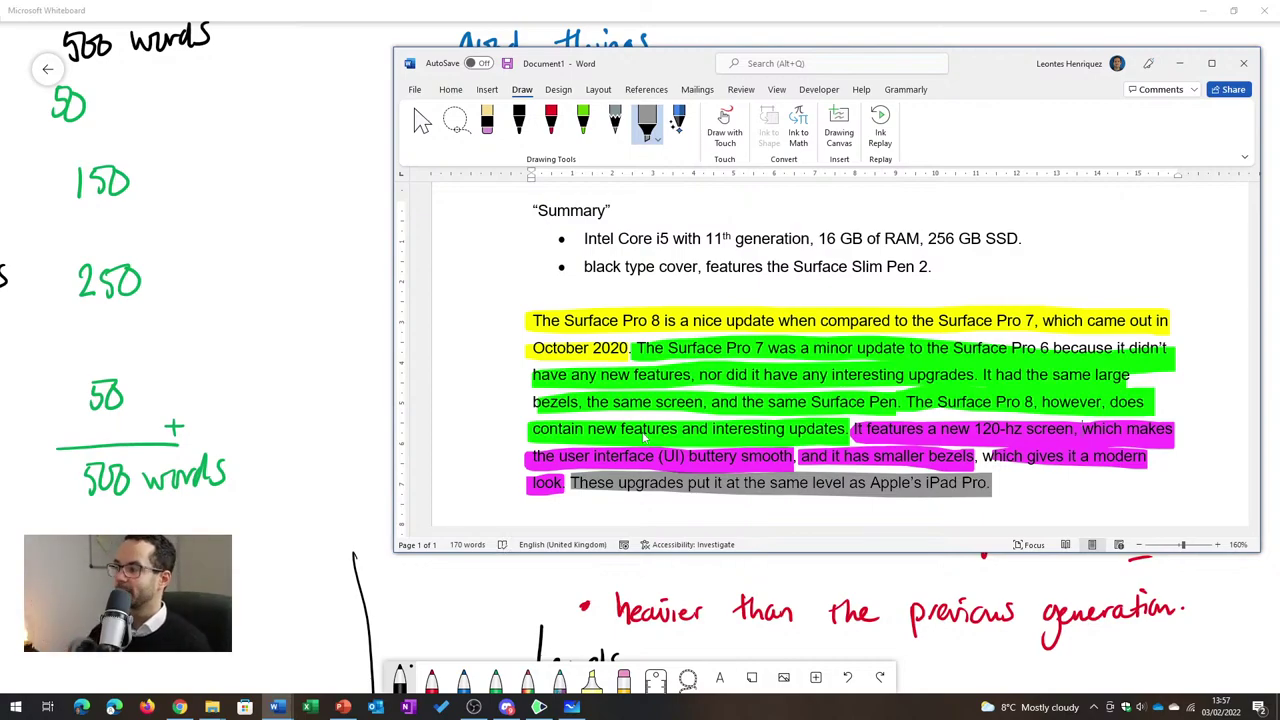
scroll(620, 390, down, 3)
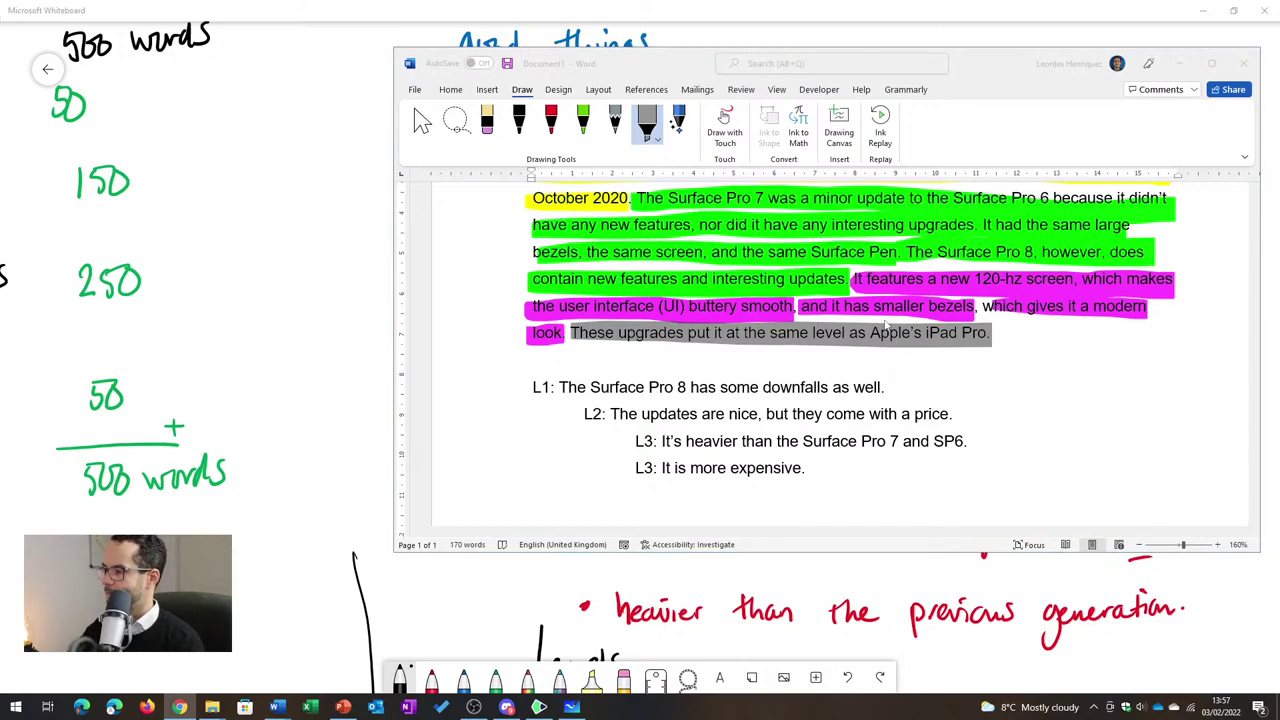
Step: Replace the L1: label with 'Although the Surface Pro 8 has nice upgrades, it' before 'has some downfalls as well.'
click(633, 392)
scroll(650, 390, down, 1)
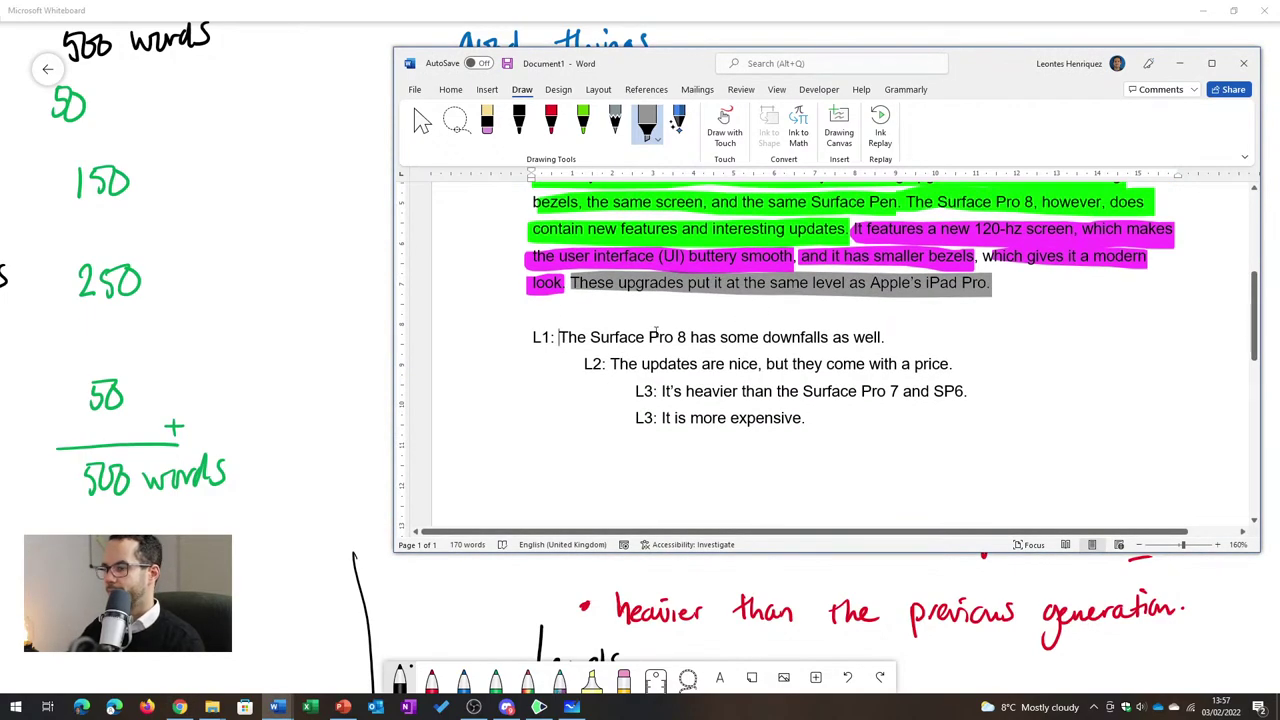
key(BackSpace)
key(BackSpace)
key(BackSpace)
key(BackSpace)
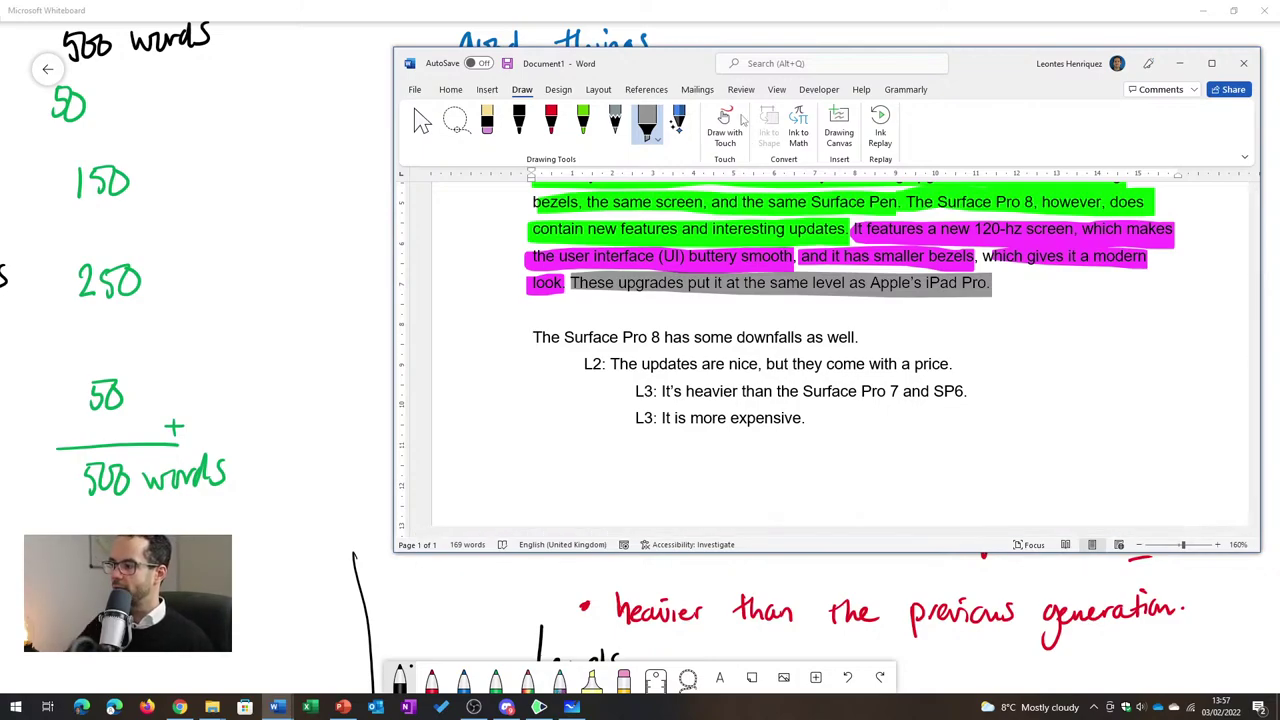
key(alt+Tab)
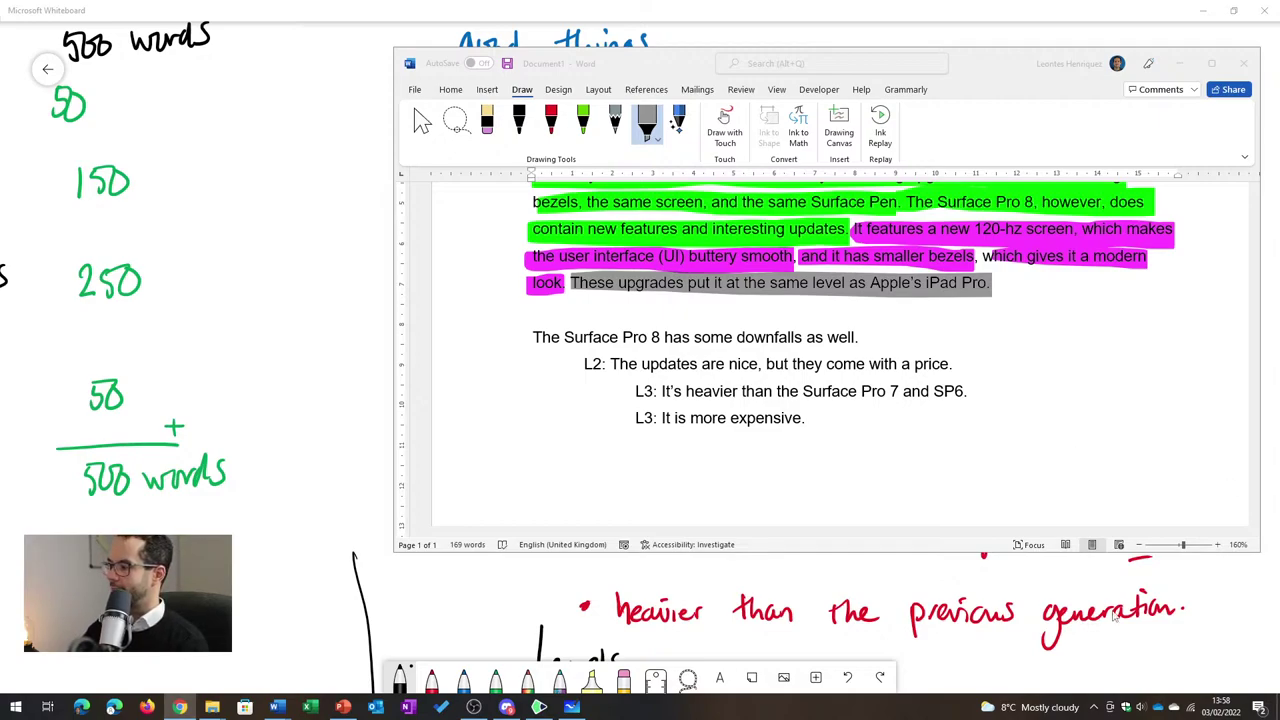
key(alt+Tab)
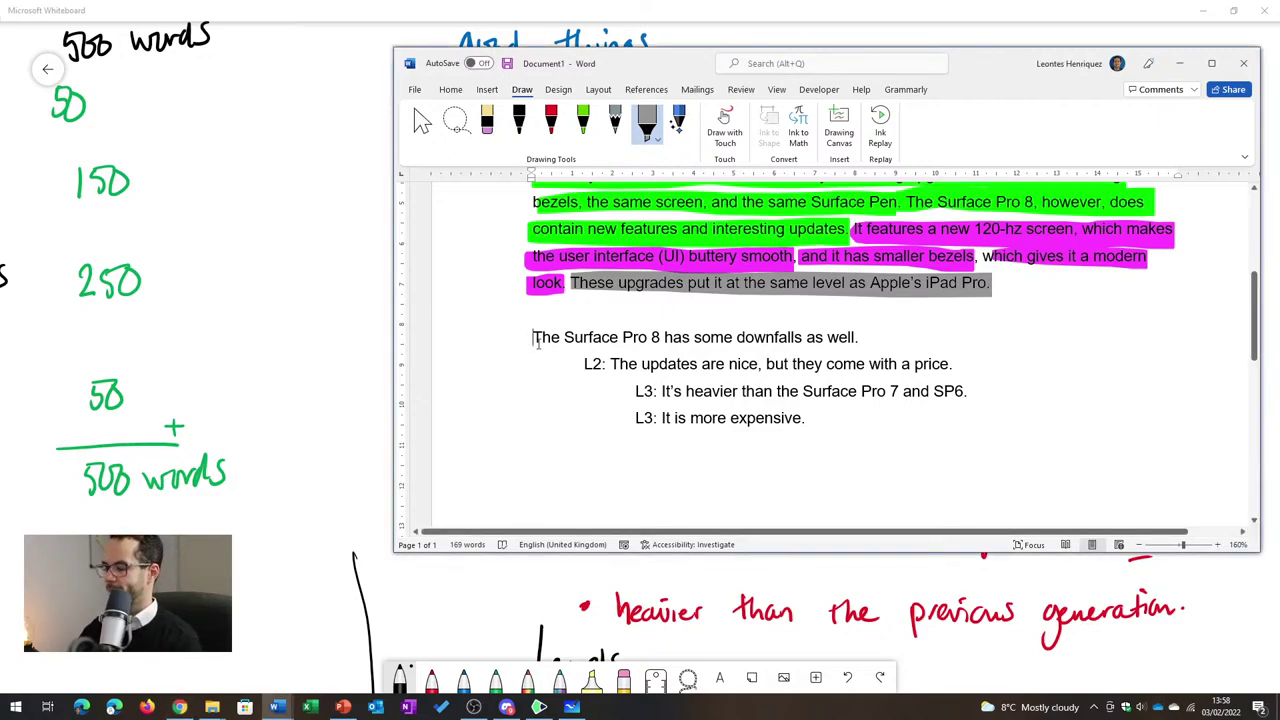
text(Although the)
text( Surfac)
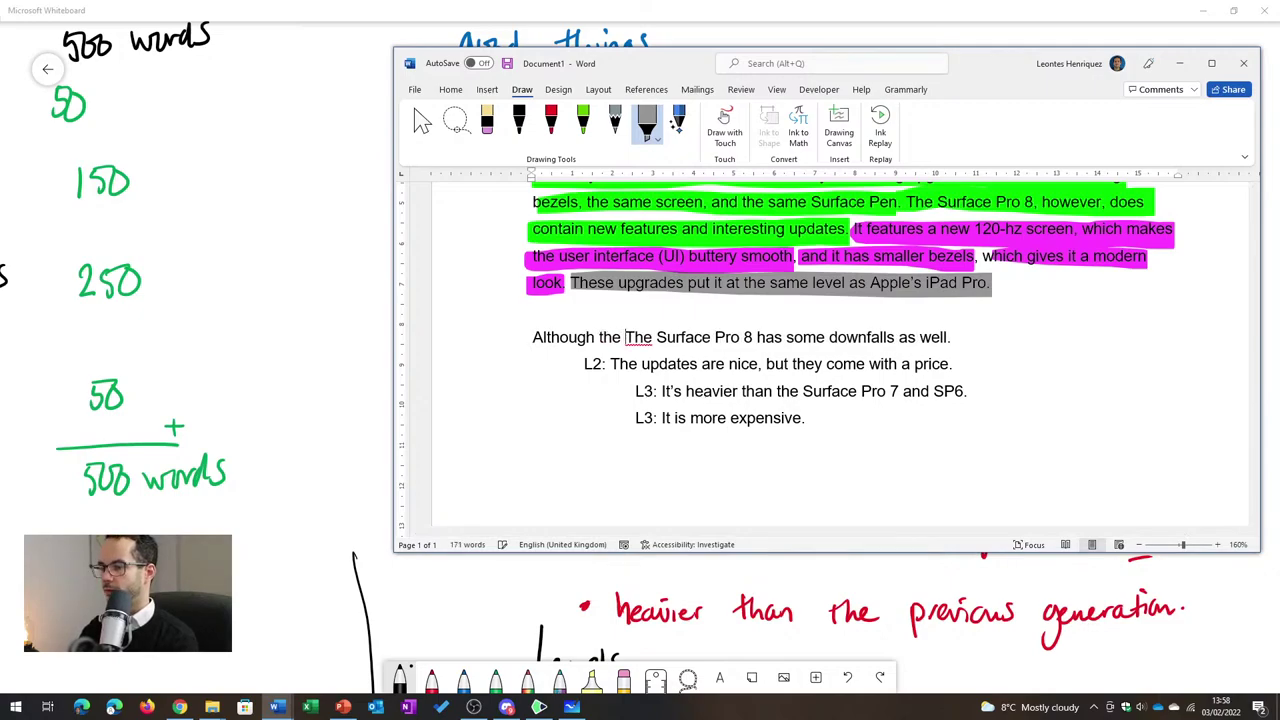
text(e Pro 8 has )
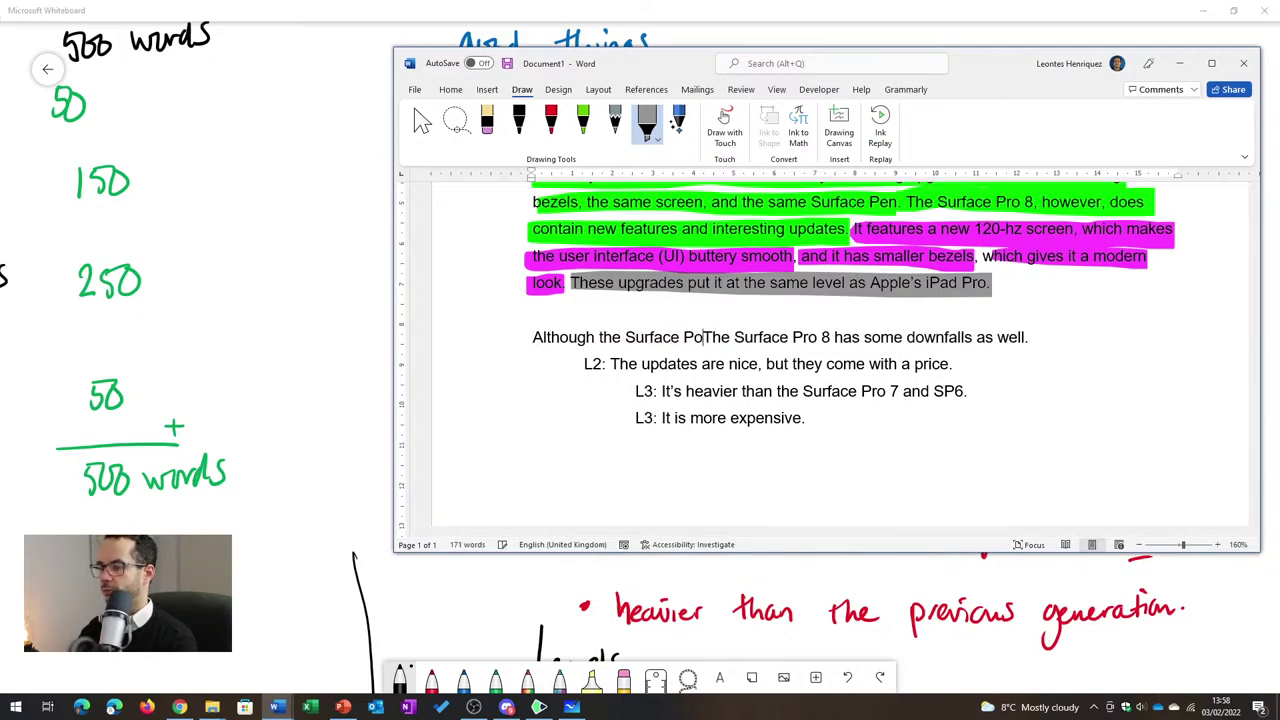
text(nice upgrades)
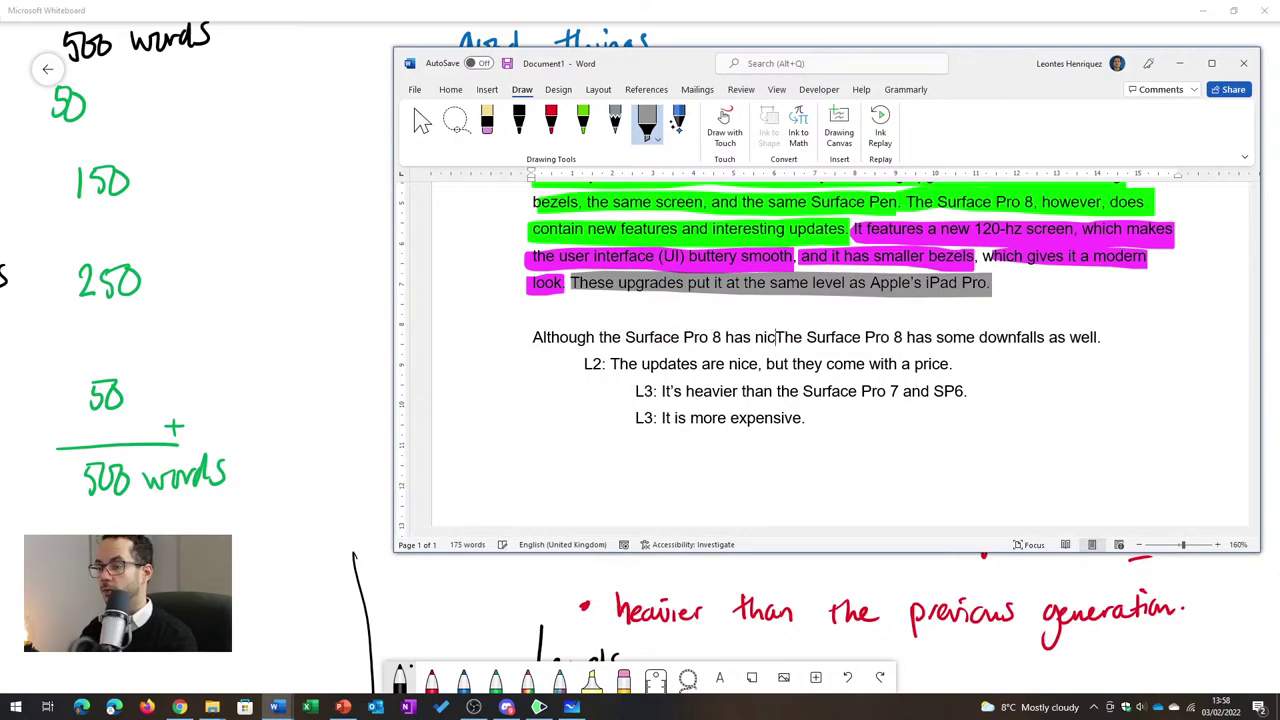
key(Delete)
key(Delete)
key(Delete)
key(Delete)
key(Delete)
key(Delete)
key(Delete)
key(Delete)
key(Delete)
key(Delete)
key(Delete)
key(Delete)
key(Delete)
key(Delete)
key(Delete)
key(Delete)
key(Delete)
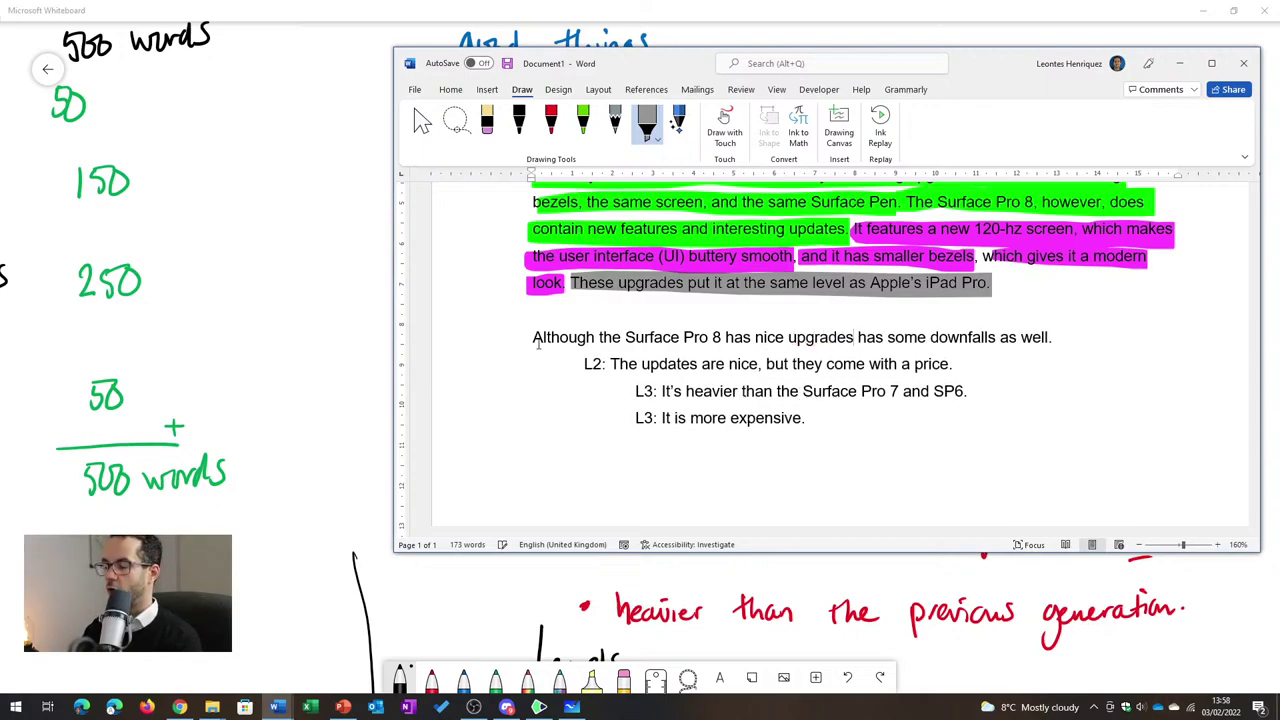
text(, it)
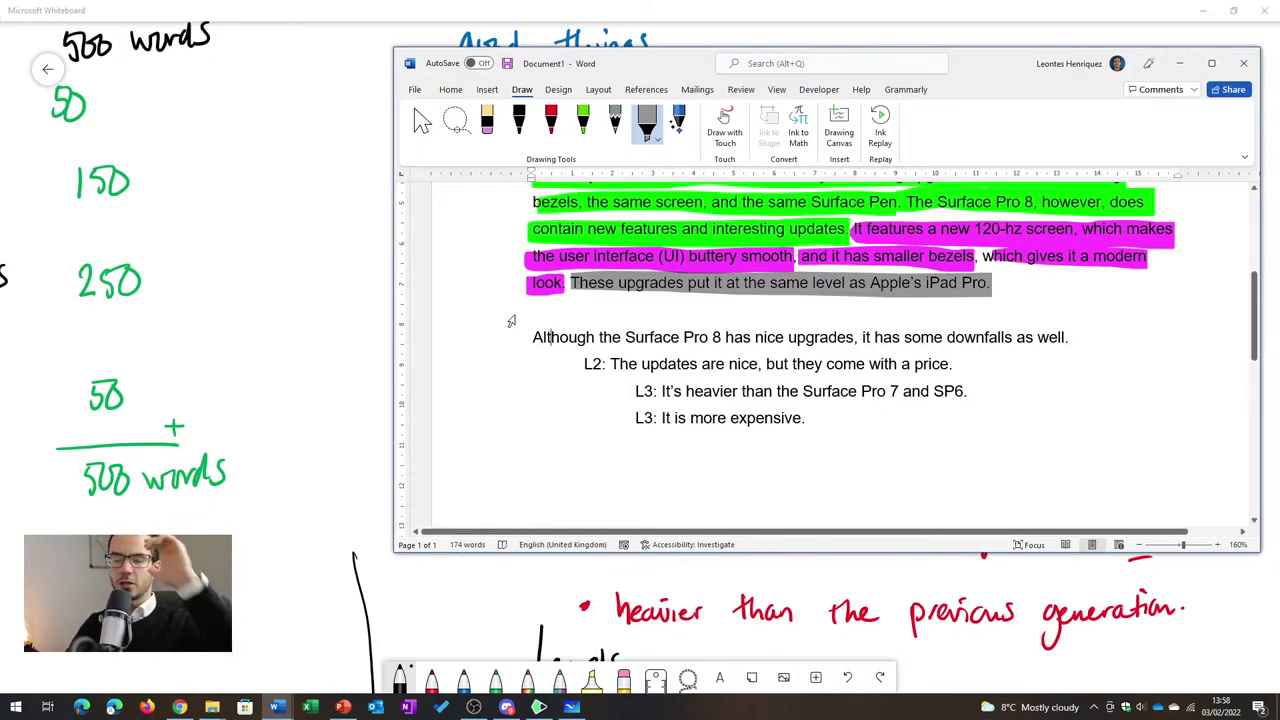
double_click(562, 340)
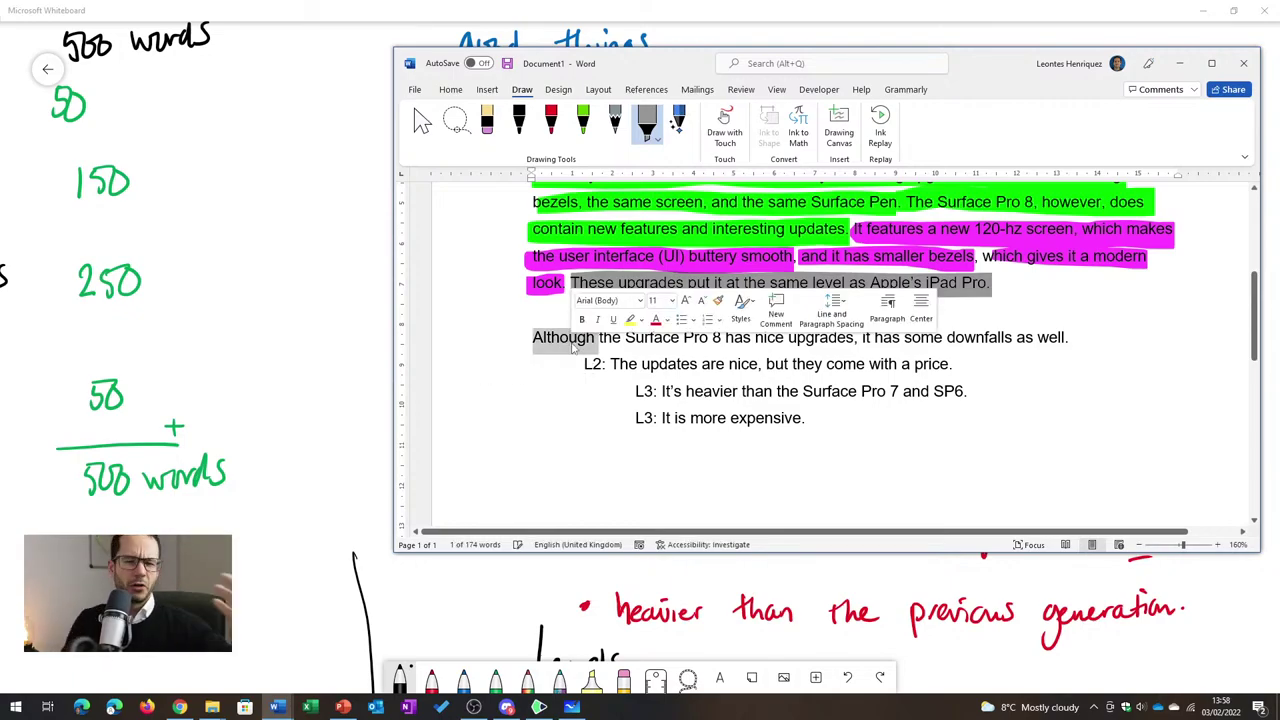
right_click(563, 342)
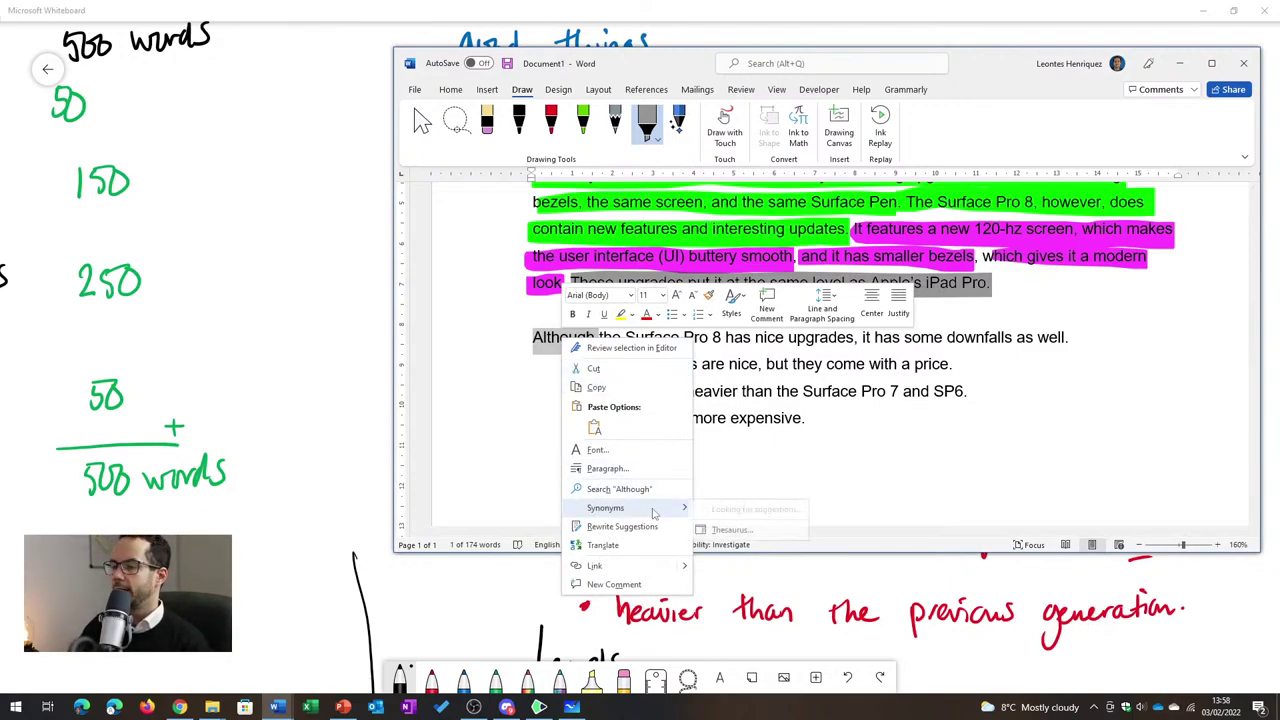
mouse_move(652, 510)
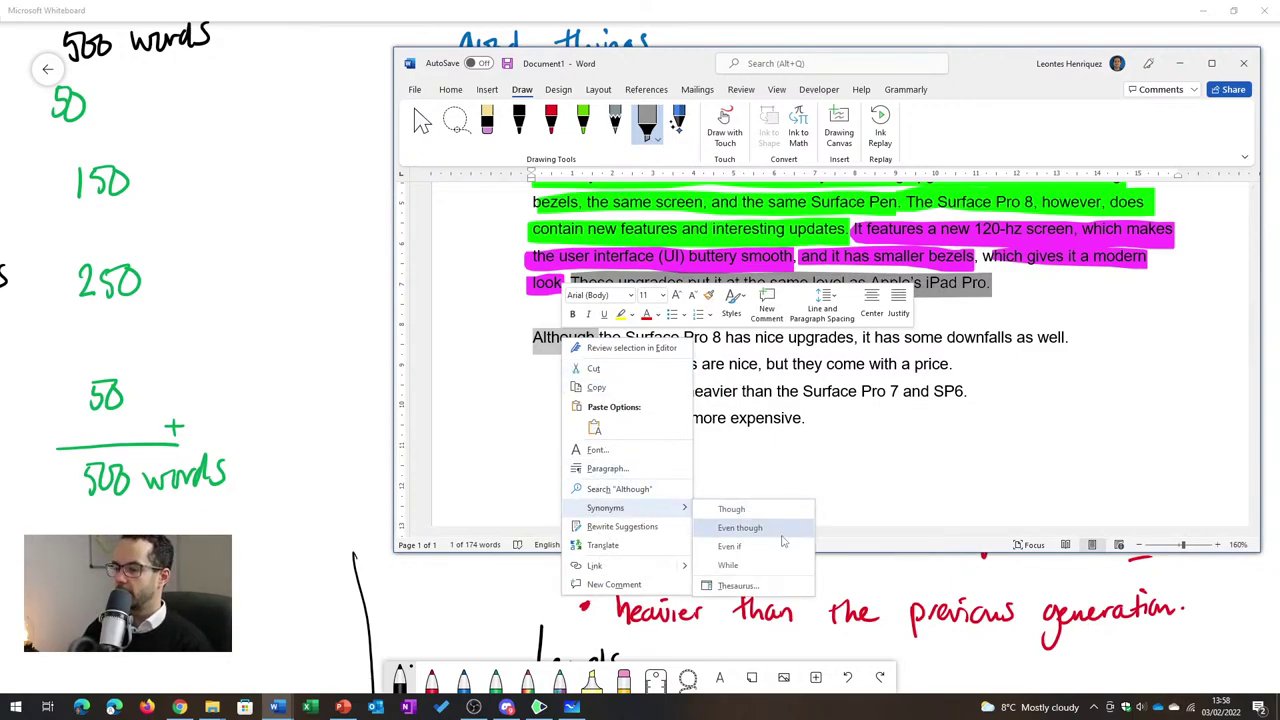
click(737, 586)
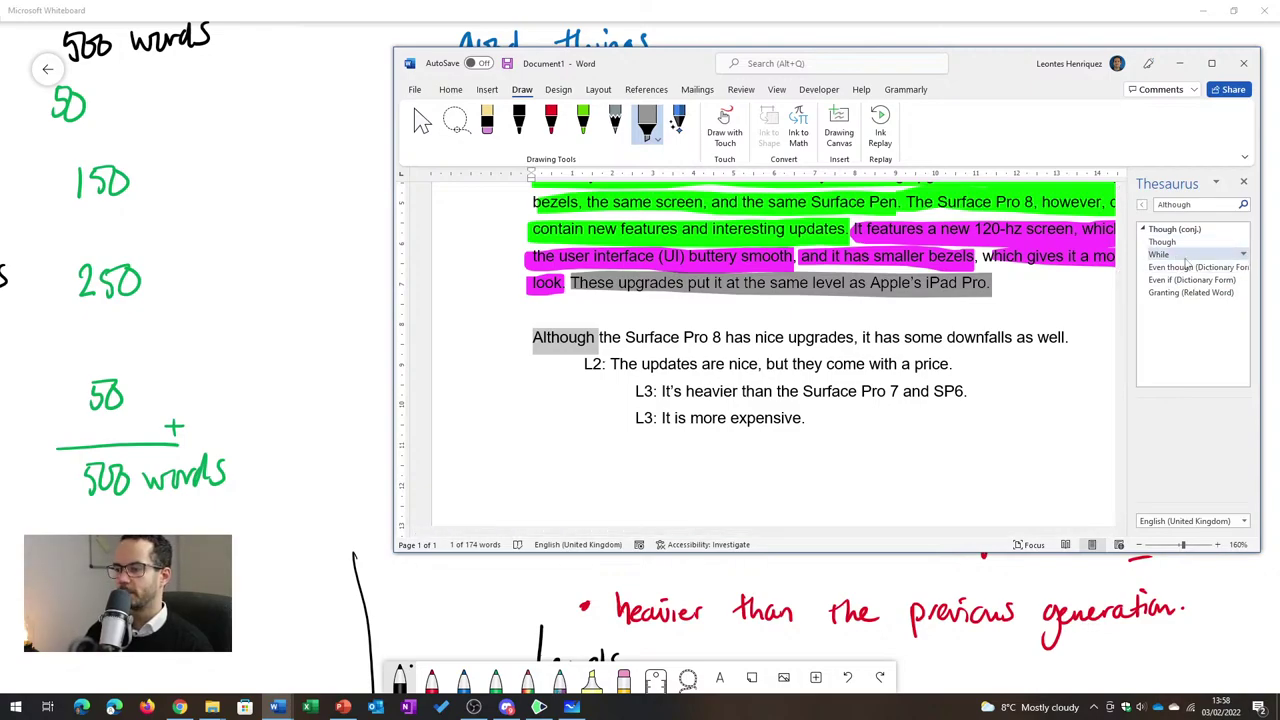
click(984, 344)
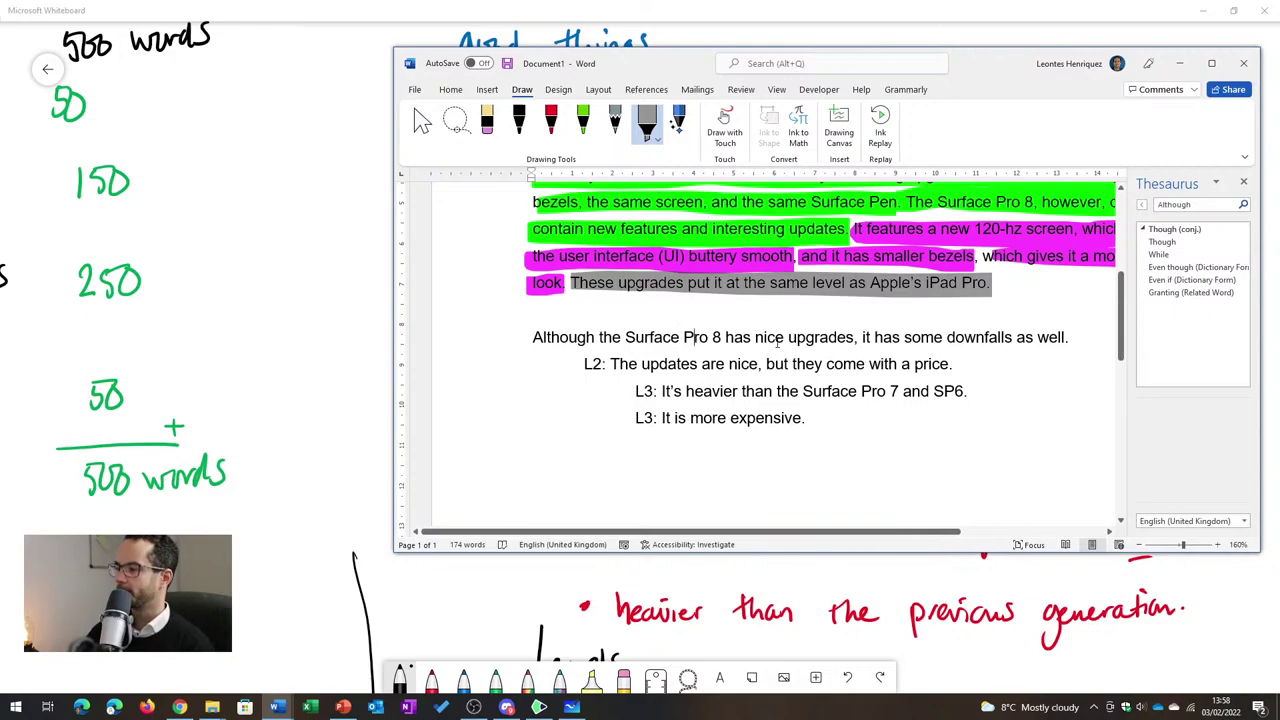
scroll(750, 360, down, 1)
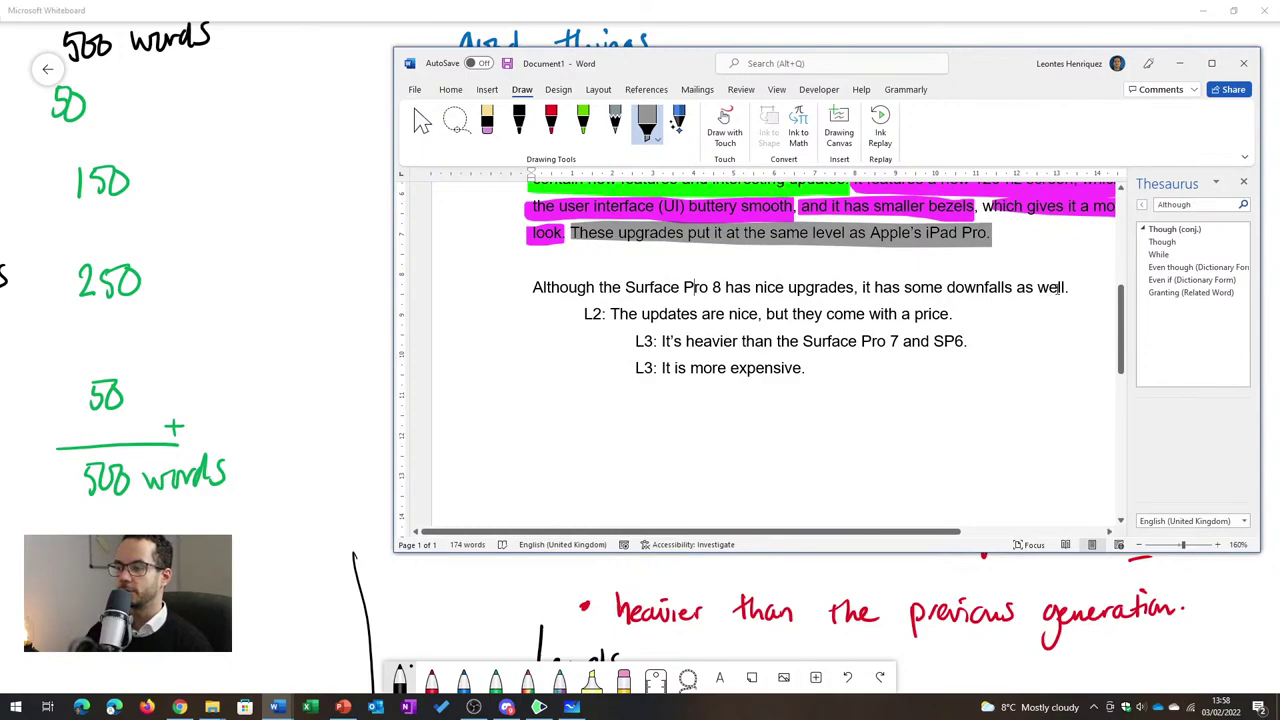
click(829, 314)
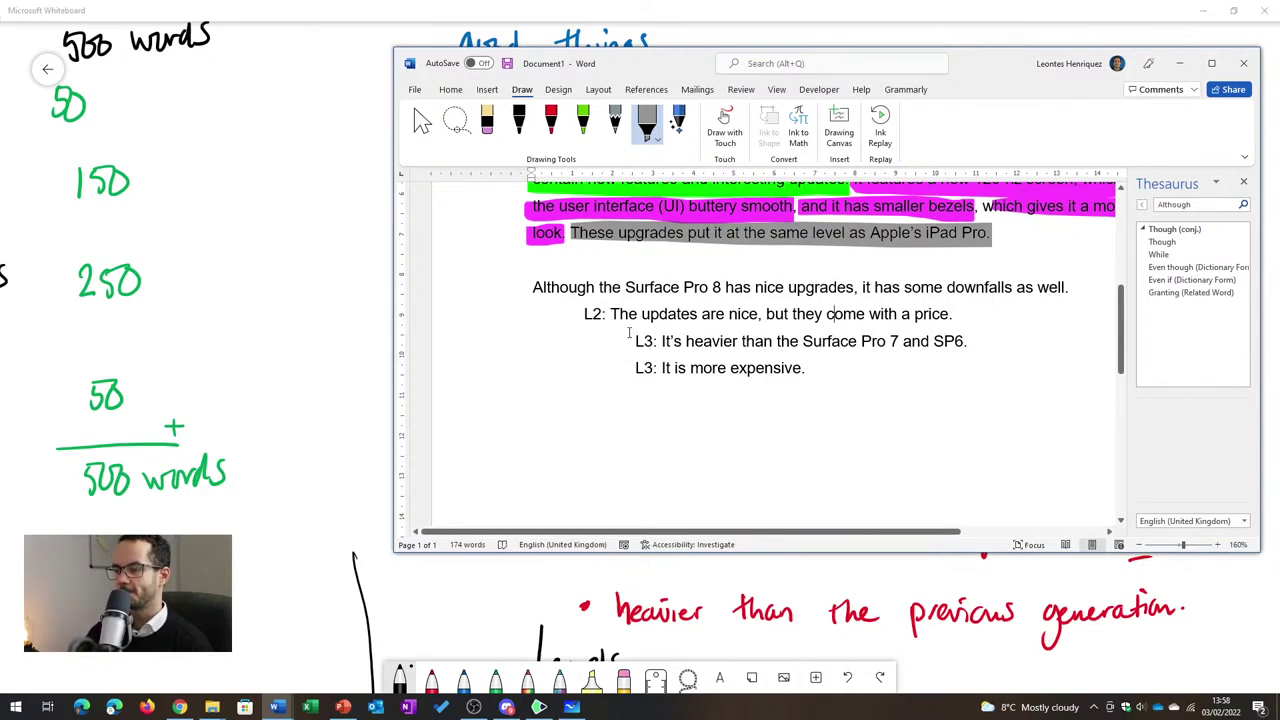
key(Home)
key(Right)
key(Right)
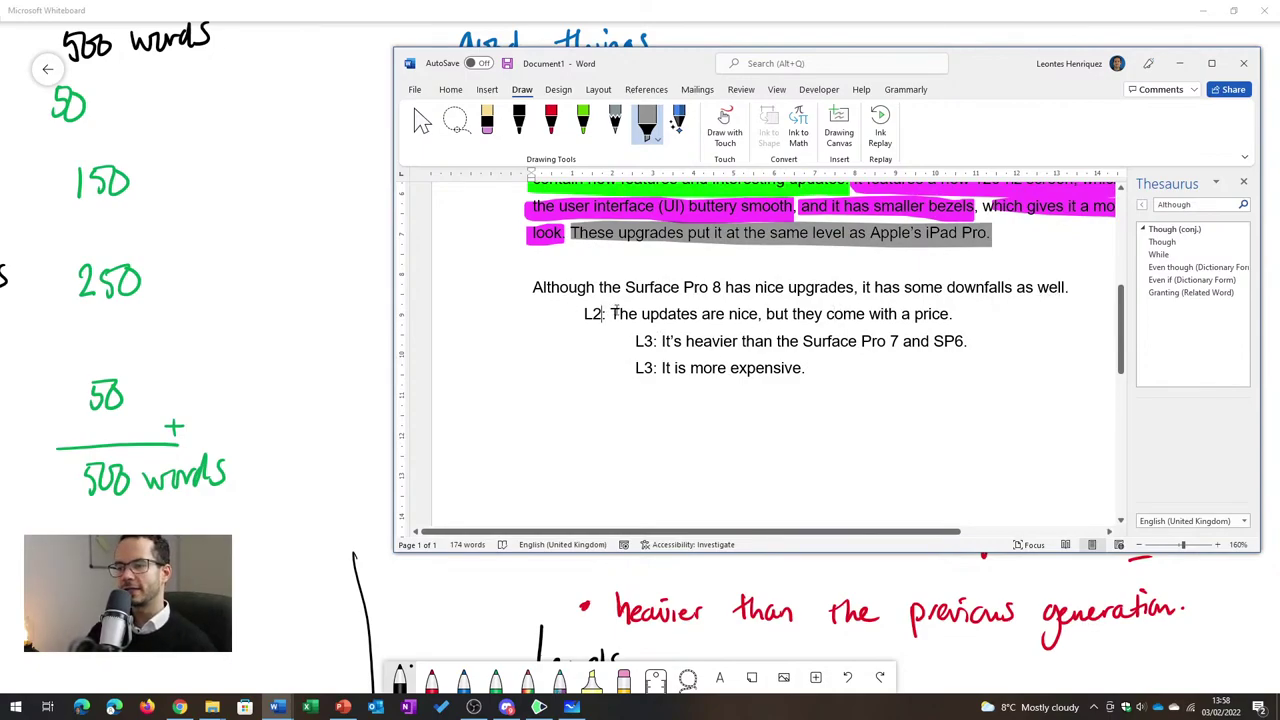
drag(611, 314, 758, 314)
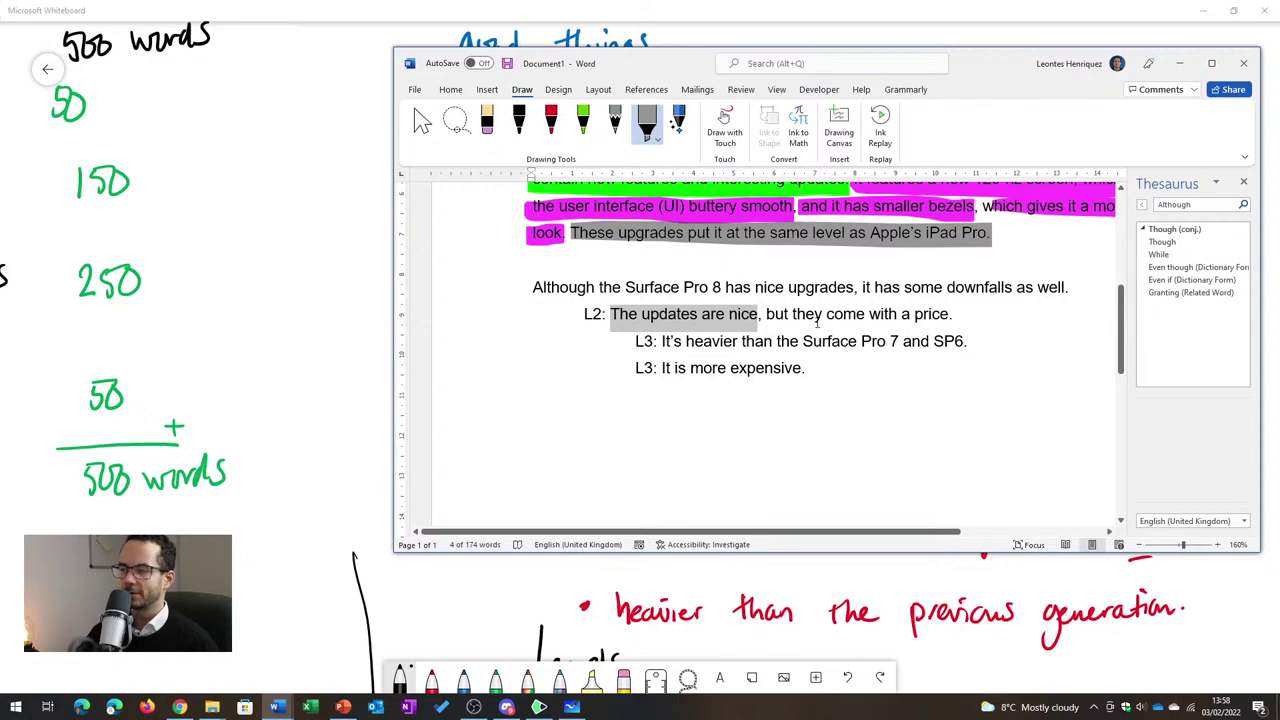
Step: Replace the 'L2:' note with ', so all the goodness comes with a price' joined onto the opening sentence
click(649, 298)
drag(614, 314, 794, 316)
click(944, 341)
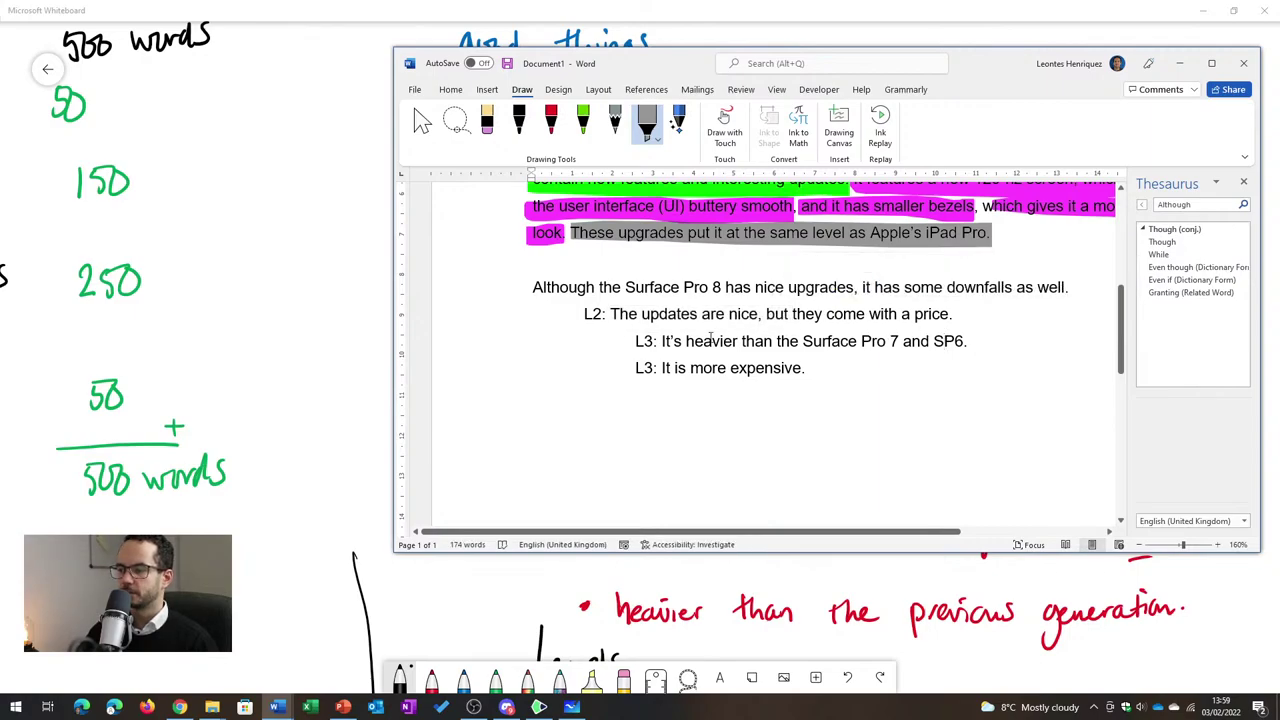
drag(585, 314, 760, 316)
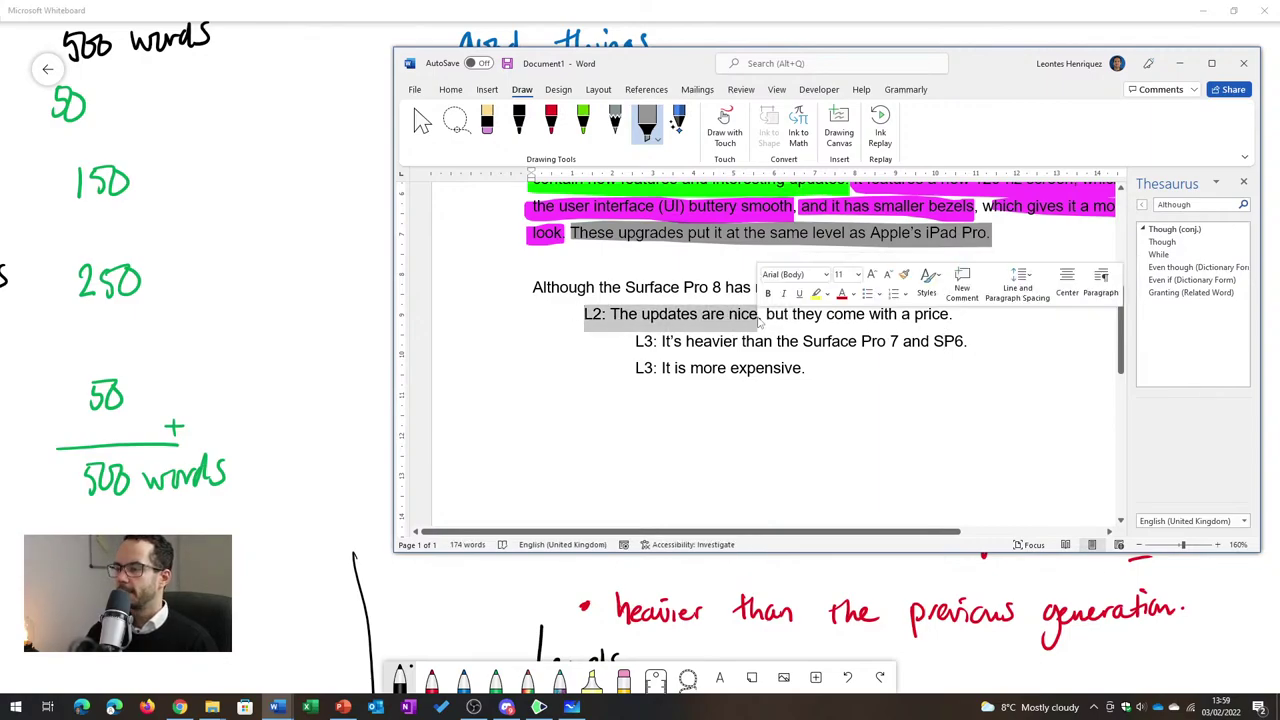
key(BackSpace)
key(Delete)
key(Delete)
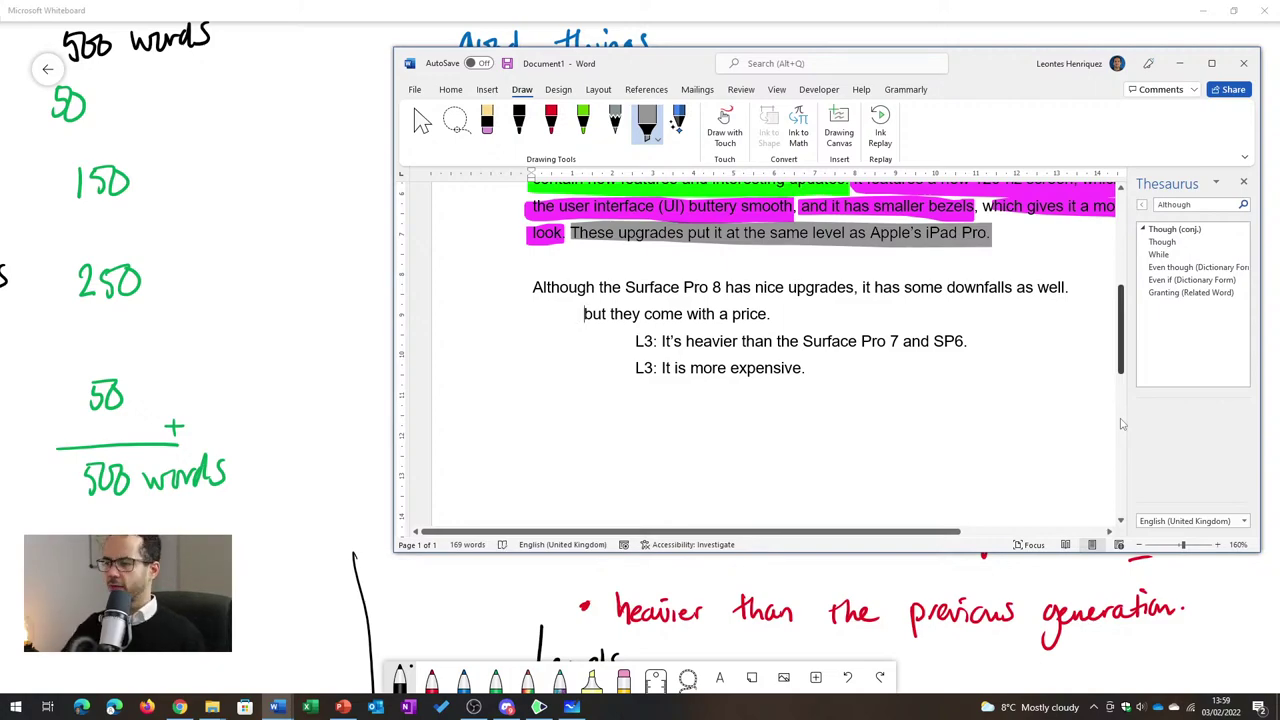
key(BackSpace)
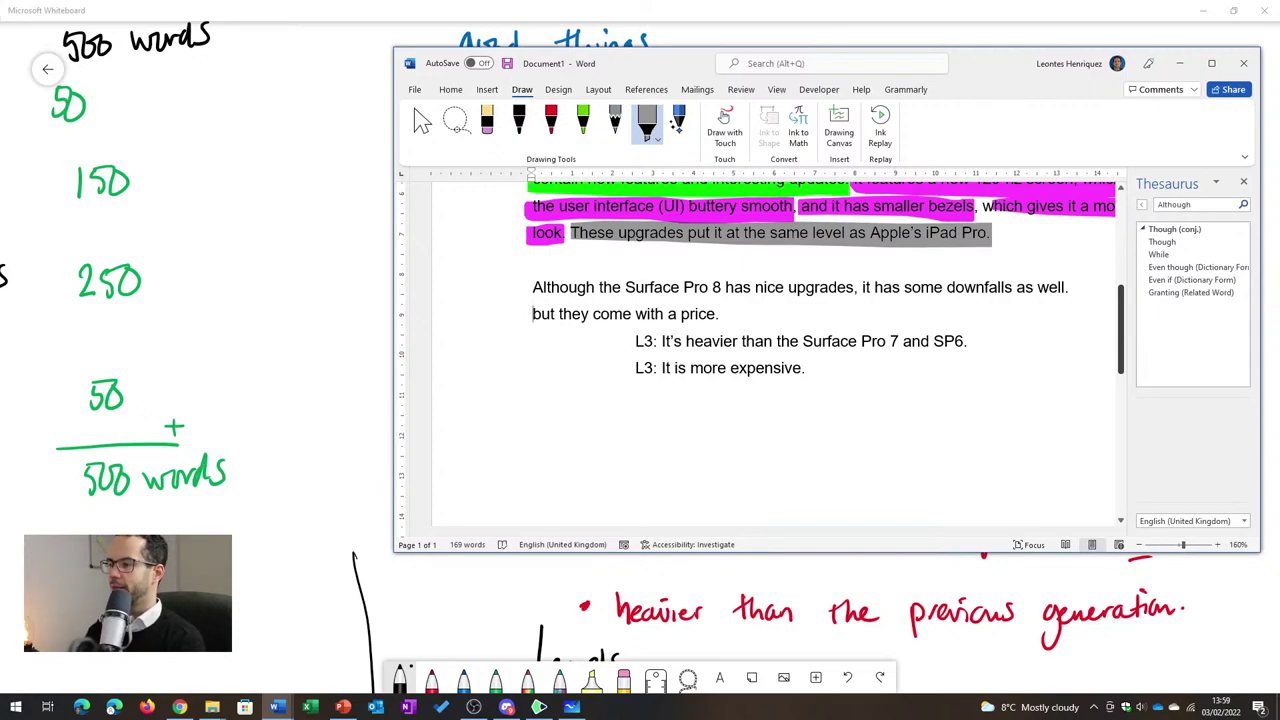
key(BackSpace)
key(BackSpace)
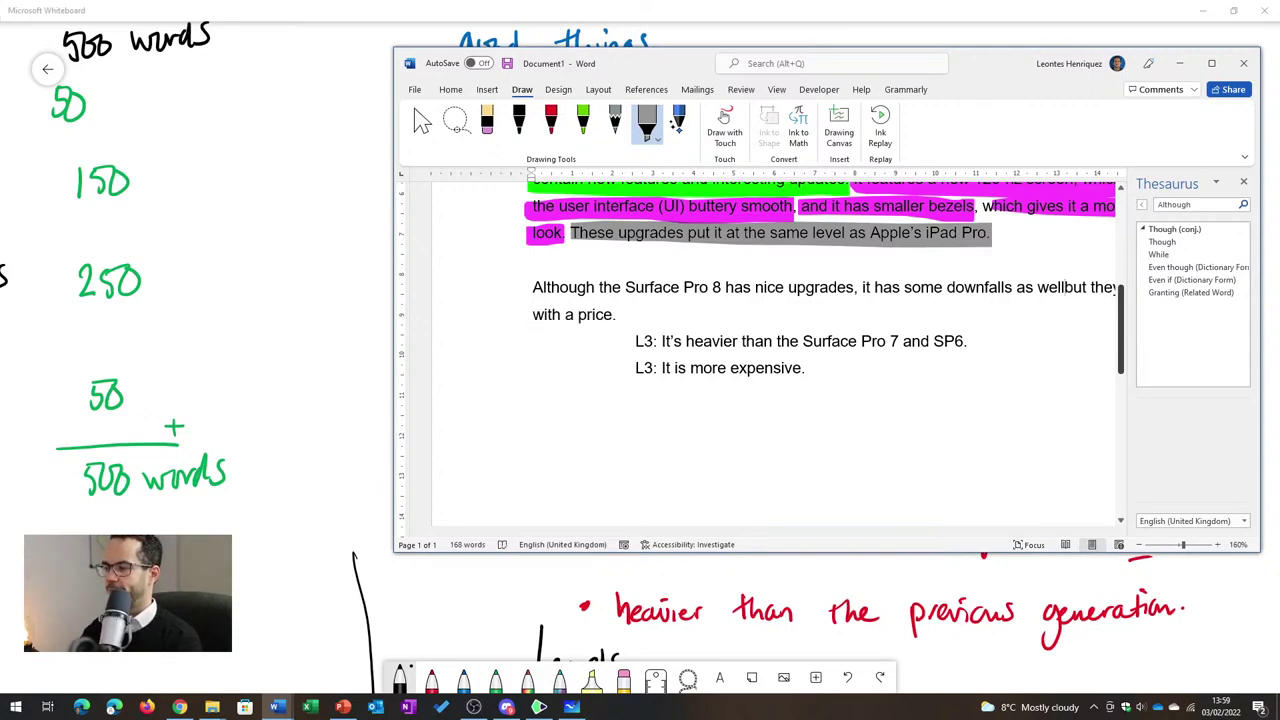
text(, )
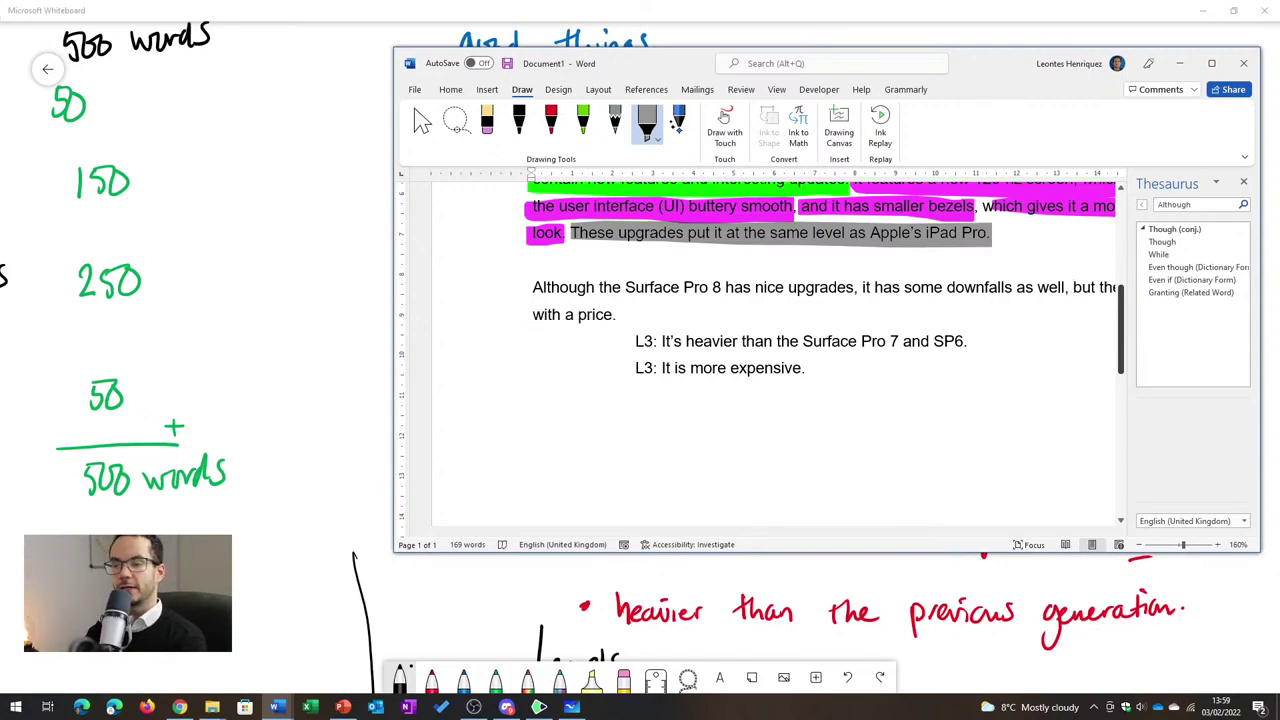
text(so )
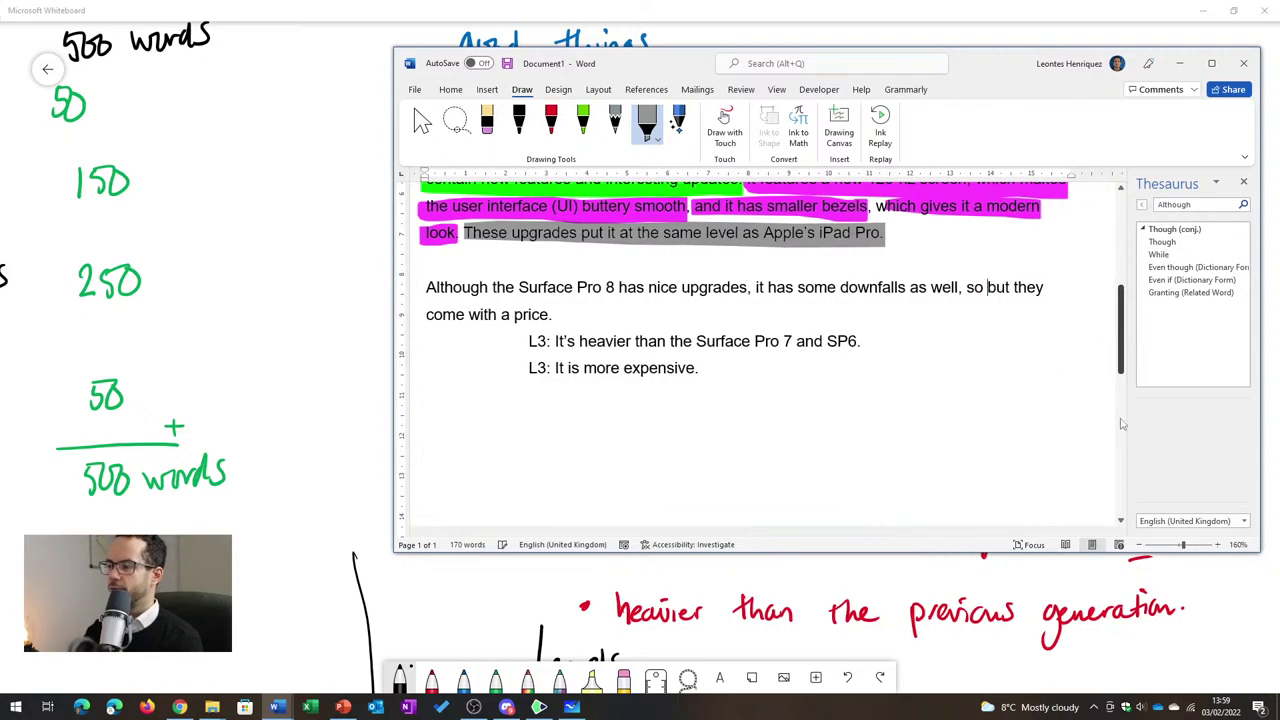
text(all the goodness come)
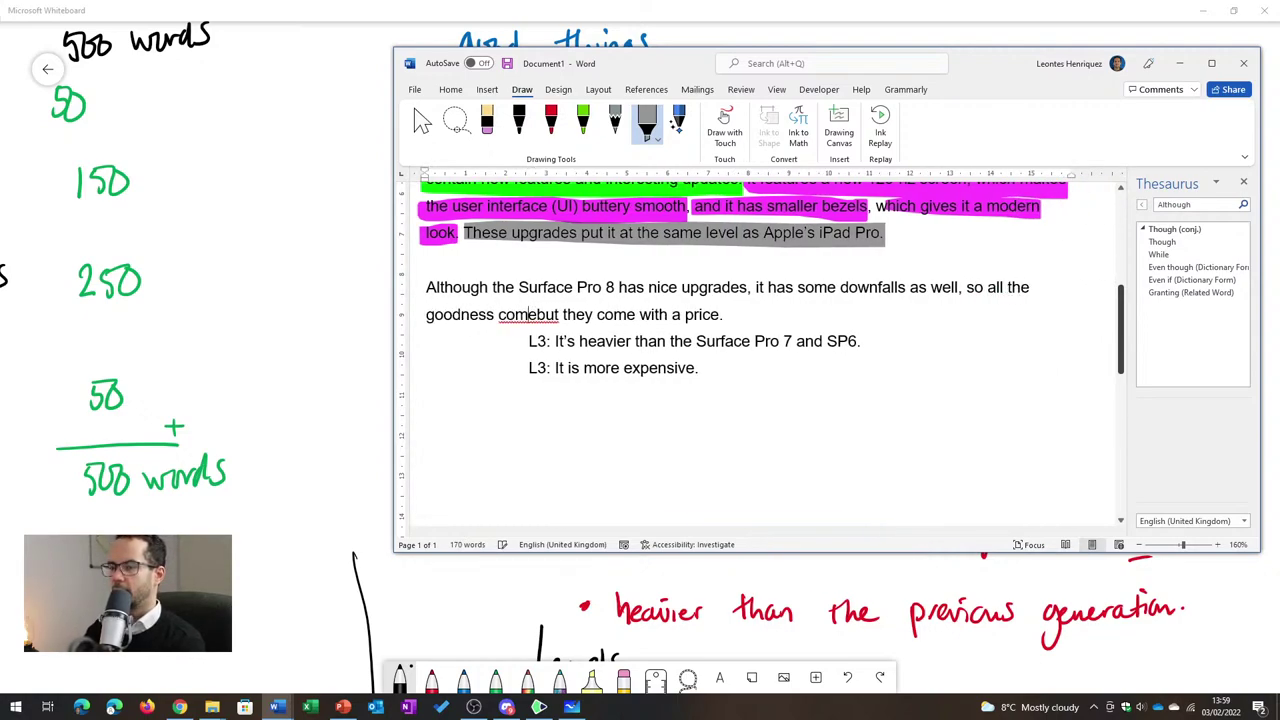
text(s with a prie)
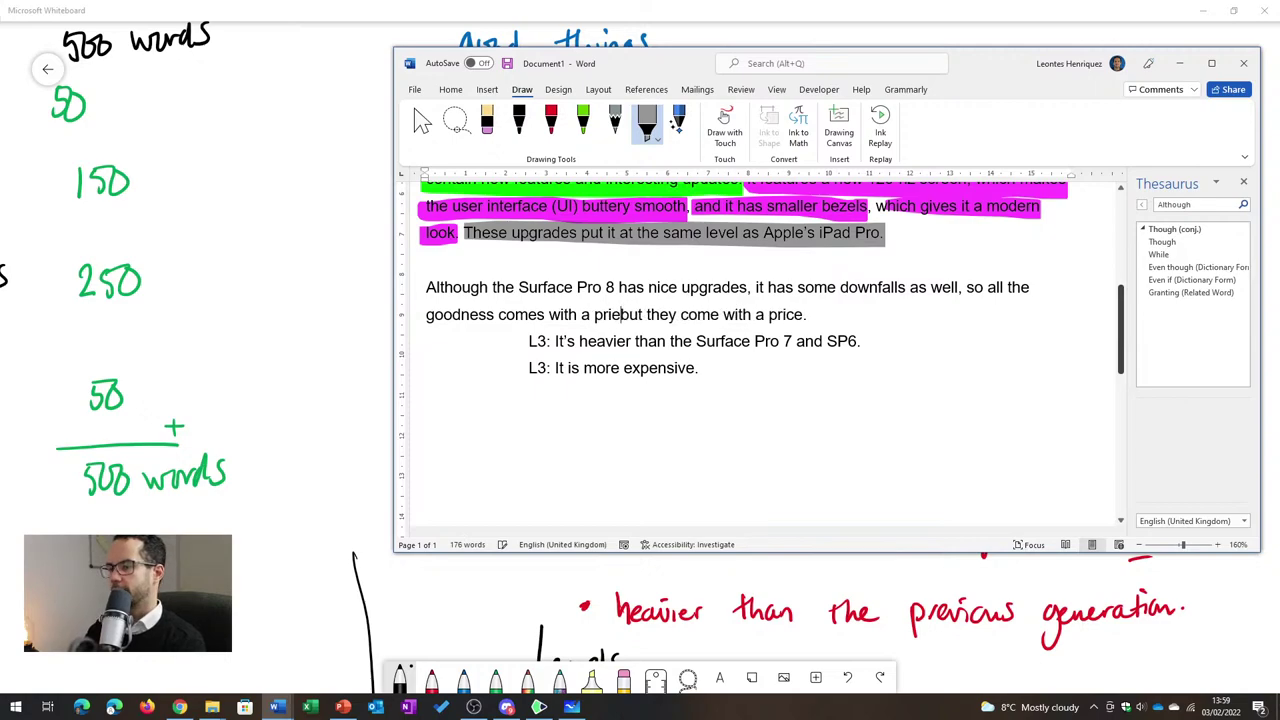
key(BackSpace)
text(ce)
key(ctrl+Delete)
key(ctrl+Delete)
key(ctrl+Delete)
key(ctrl+Delete)
key(ctrl+Delete)
key(ctrl+Delete)
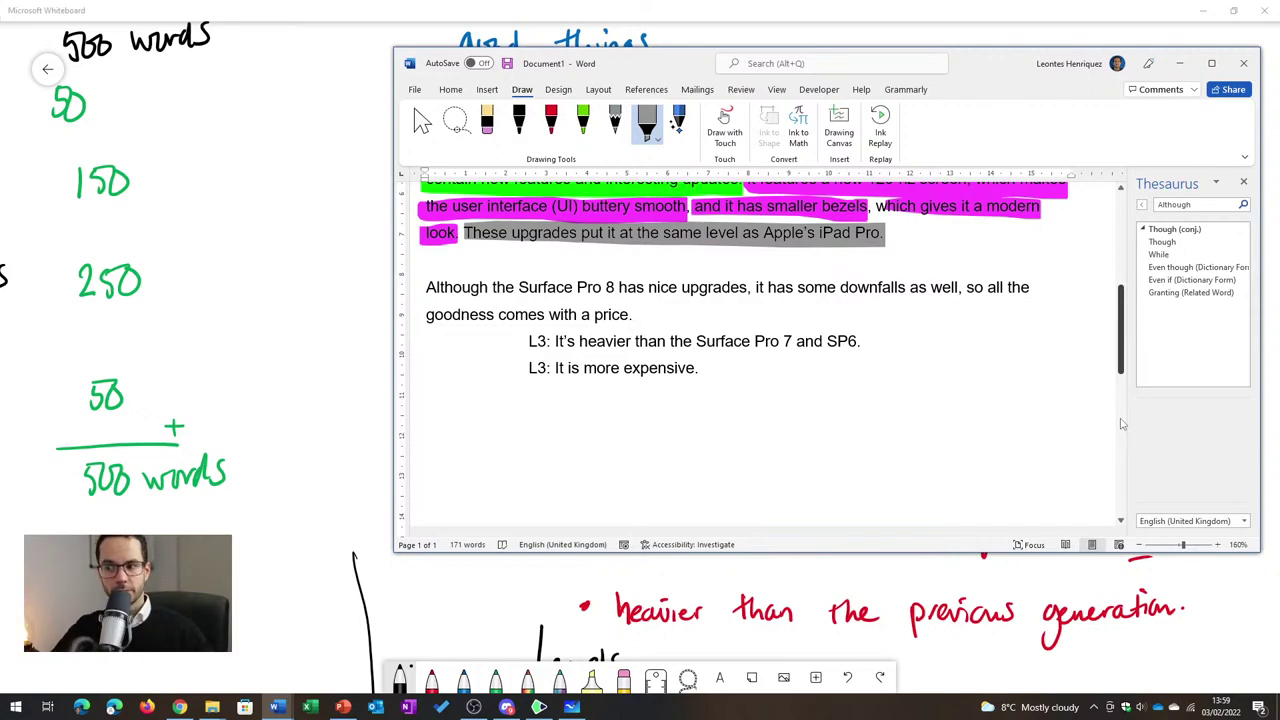
Step: Rewrite the first L3 note as 'First, the Surface Pro 8 is heavier than the Surface Pro 6'
key(Delete)
key(Delete)
key(Delete)
key(Delete)
key(Delete)
key(Delete)
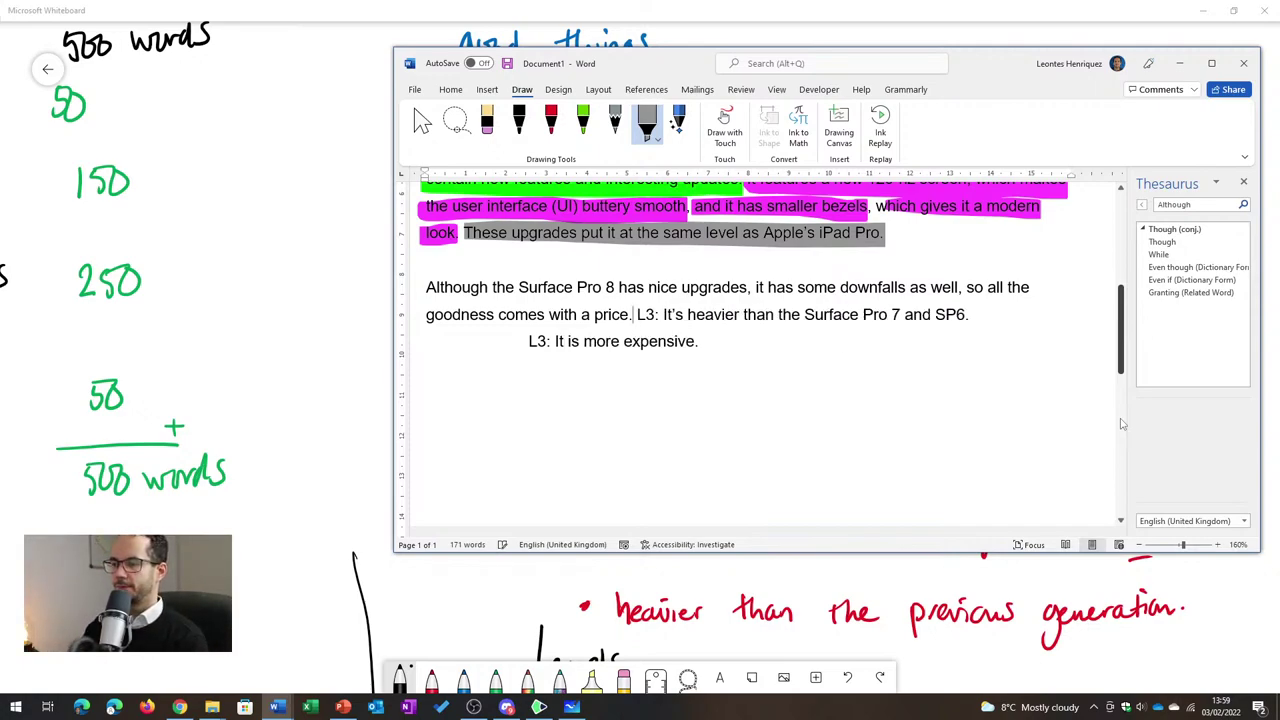
text(Fir)
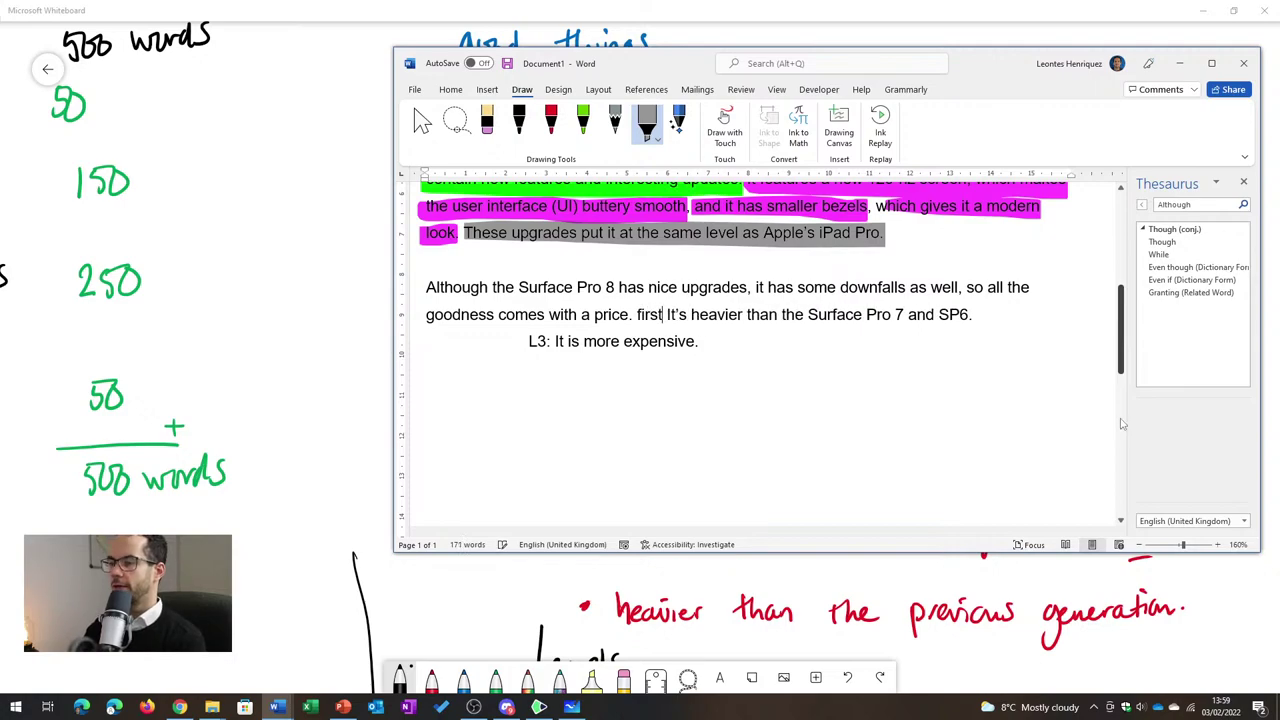
text(st,)
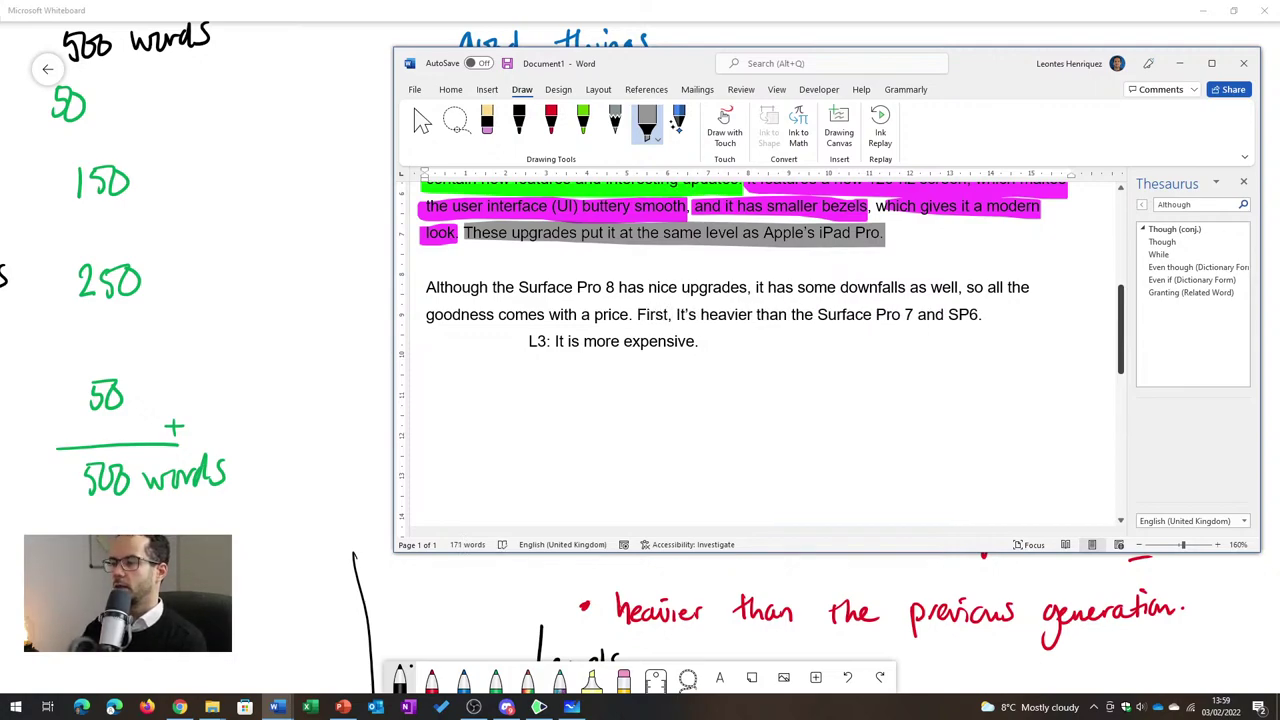
text( the)
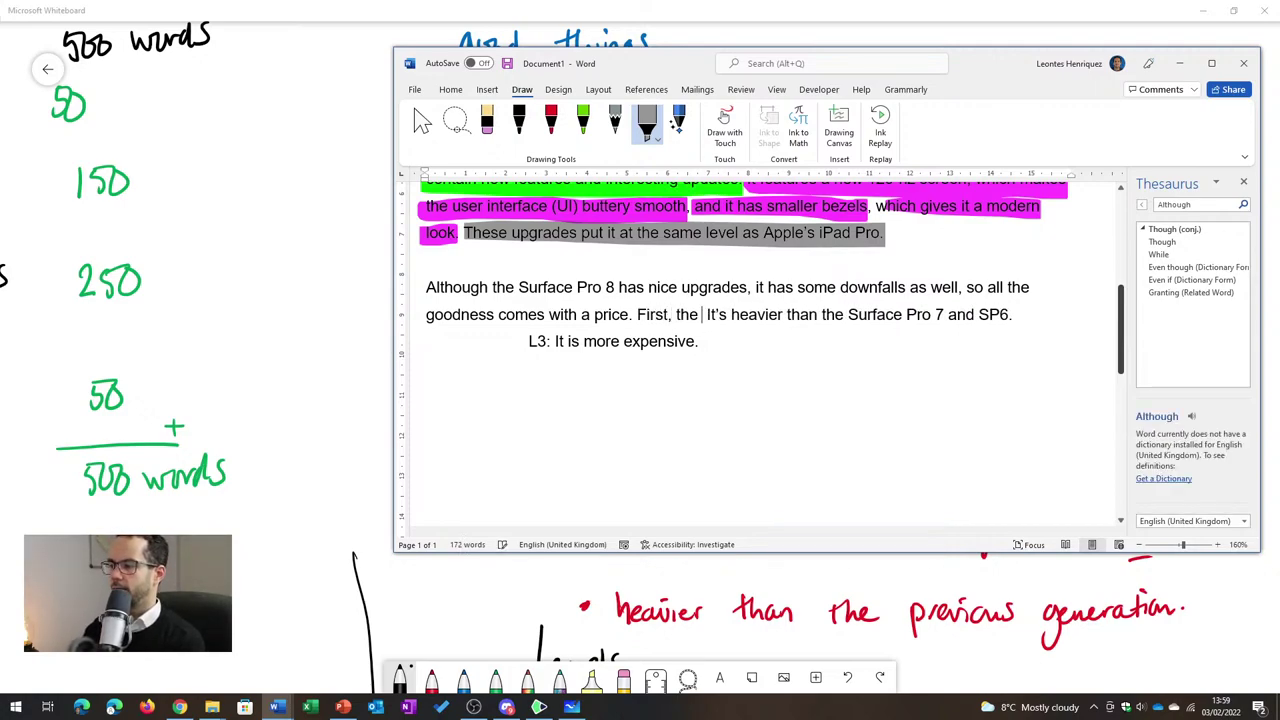
text( surfa)
text(o)
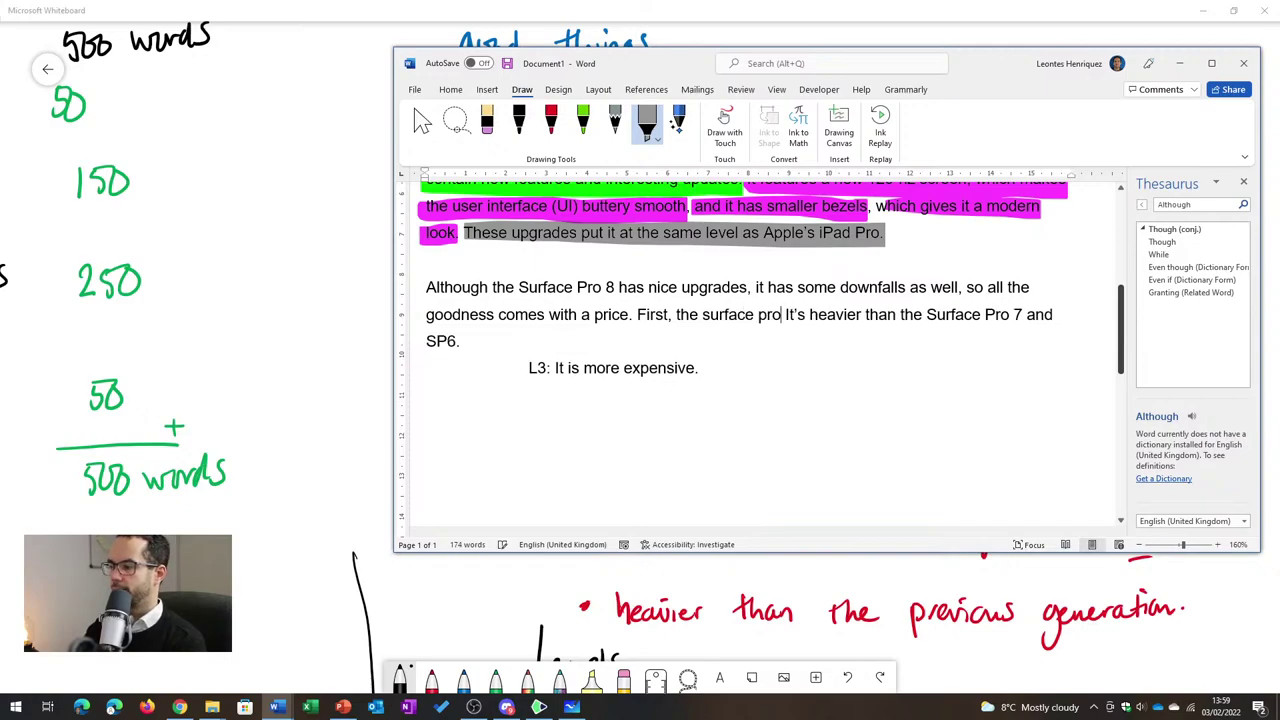
key(BackSpace)
key(BackSpace)
key(BackSpace)
key(BackSpace)
key(BackSpace)
key(BackSpace)
key(BackSpace)
key(BackSpace)
key(BackSpace)
key(BackSpace)
key(BackSpace)
key(BackSpace)
text(Su)
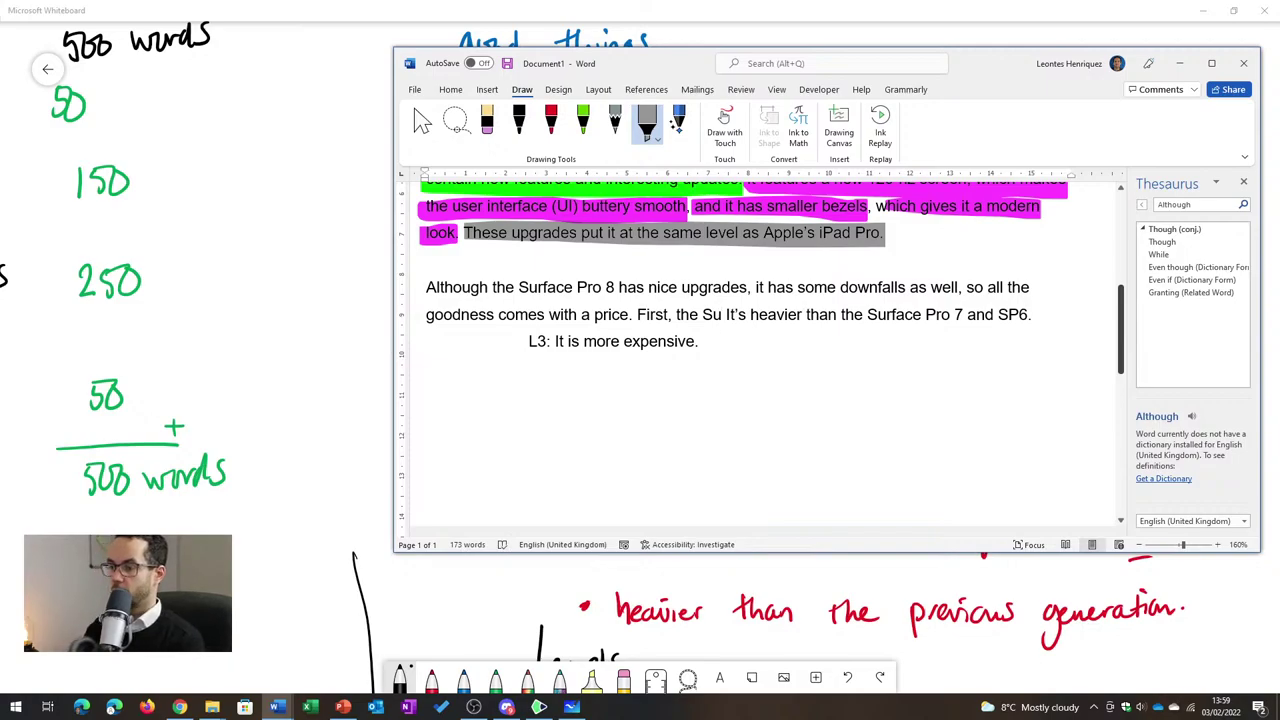
text(rface Pro)
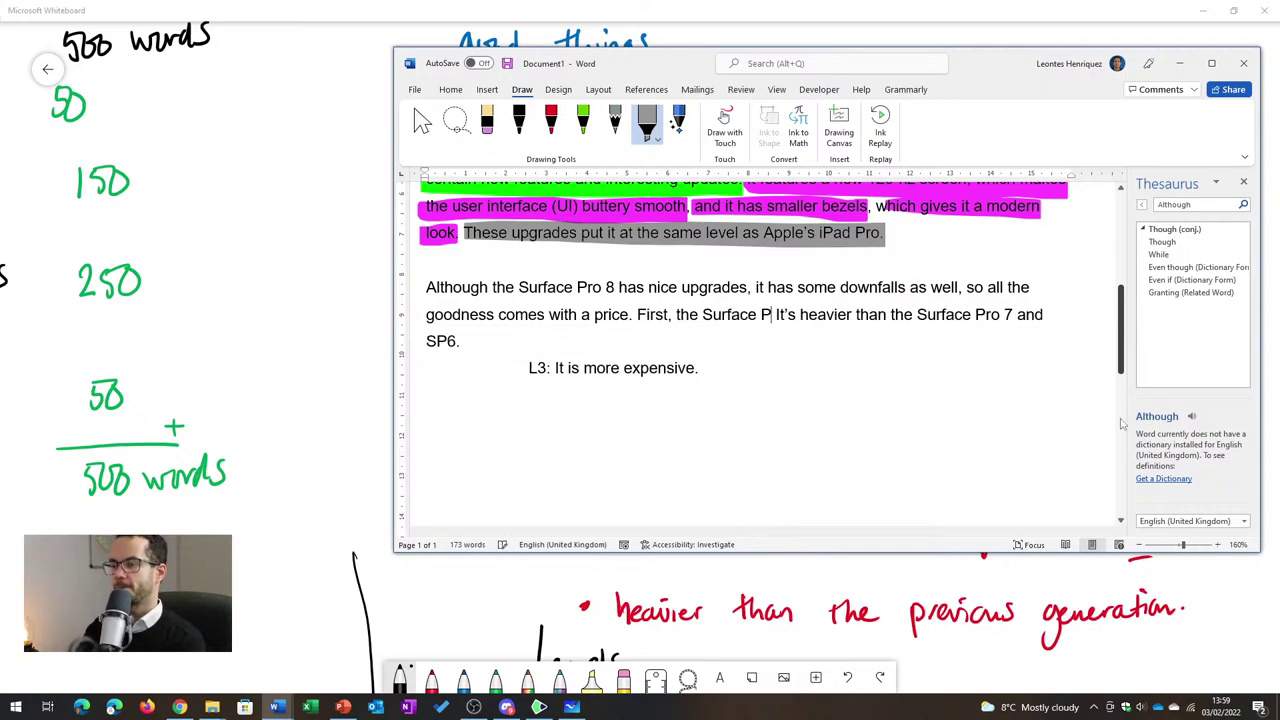
text( 8)
key(ctrl+Delete)
key(ctrl+Delete)
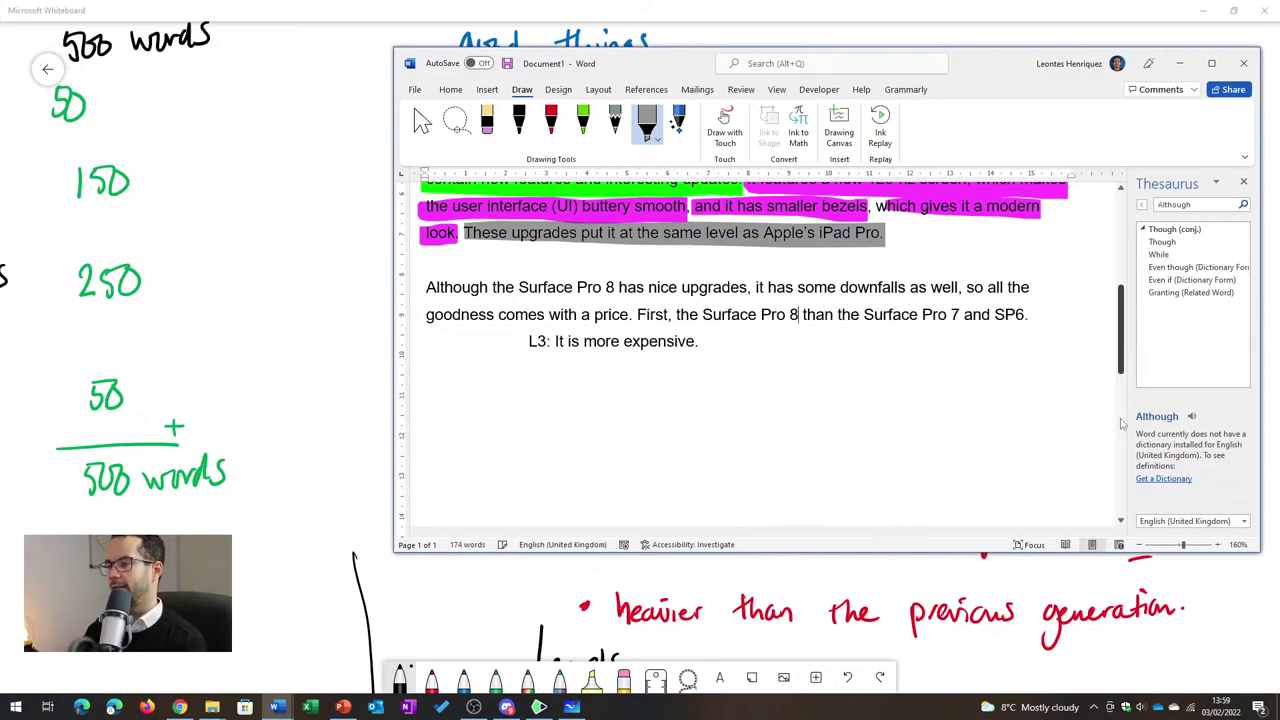
text(is heaver)
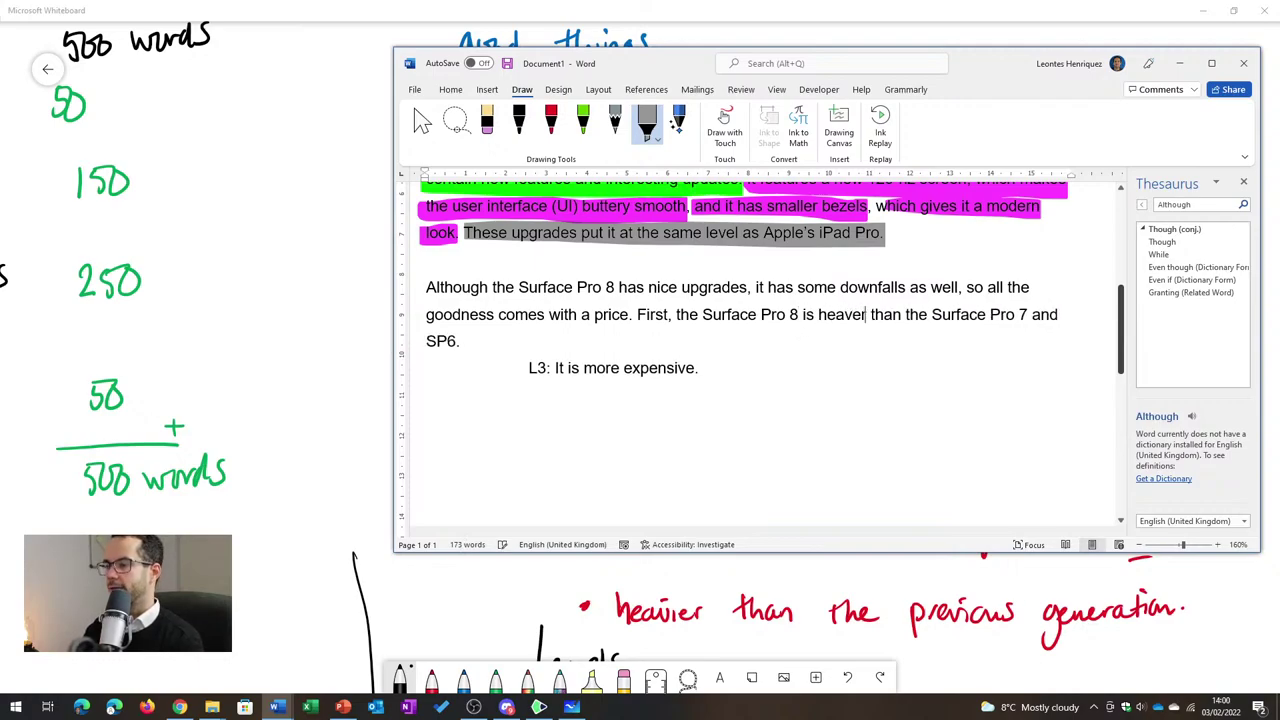
key(ctrl+BackSpace)
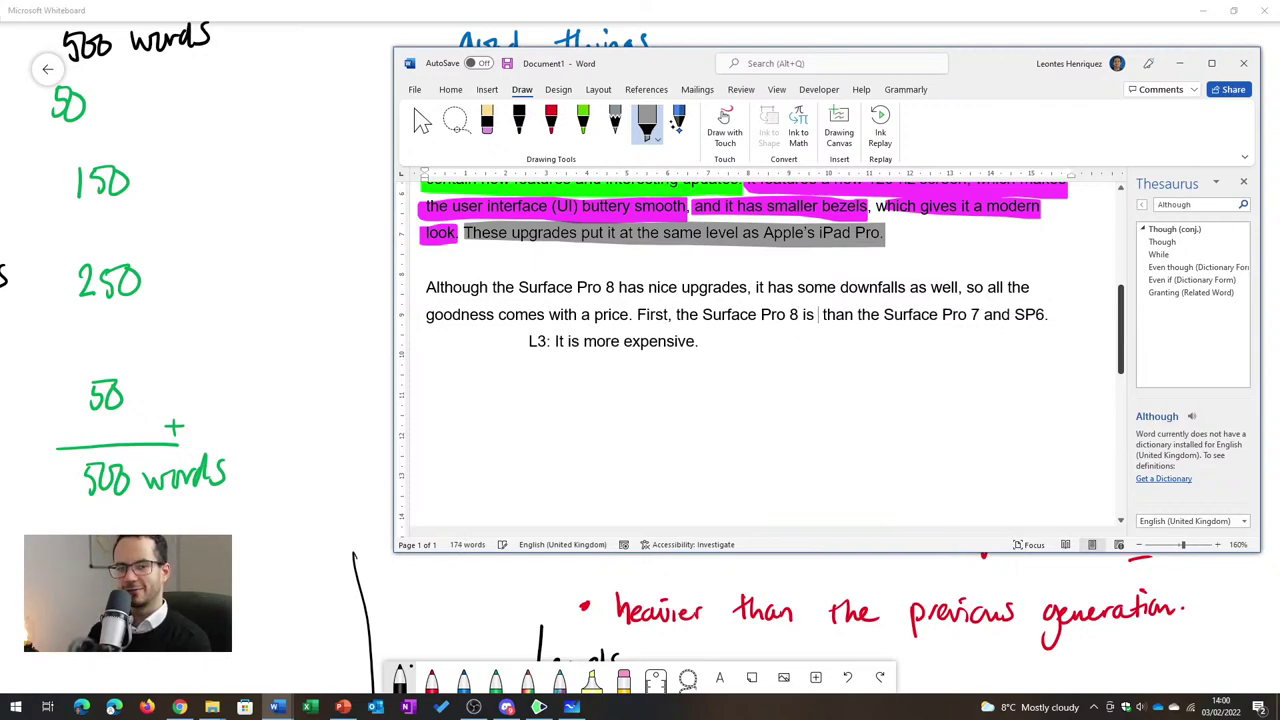
text(heavier)
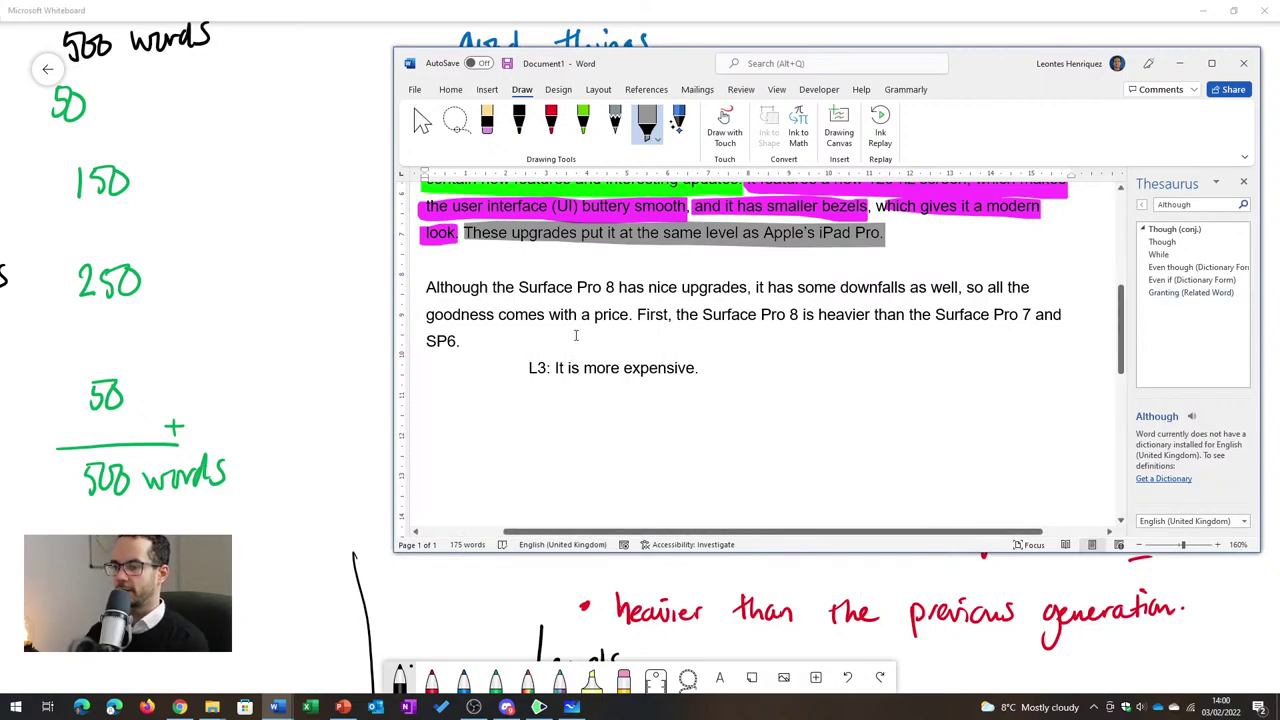
key(BackSpace)
key(BackSpace)
key(BackSpace)
text(urfac)
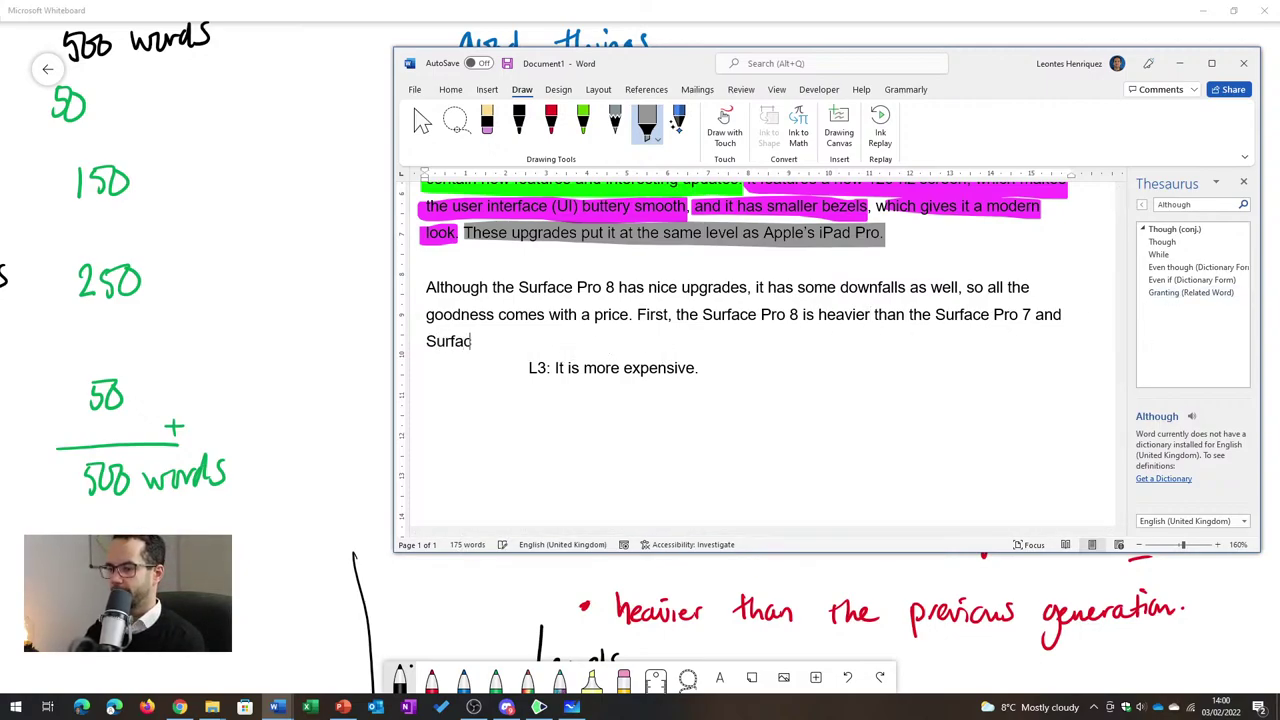
text(e Pro 8.)
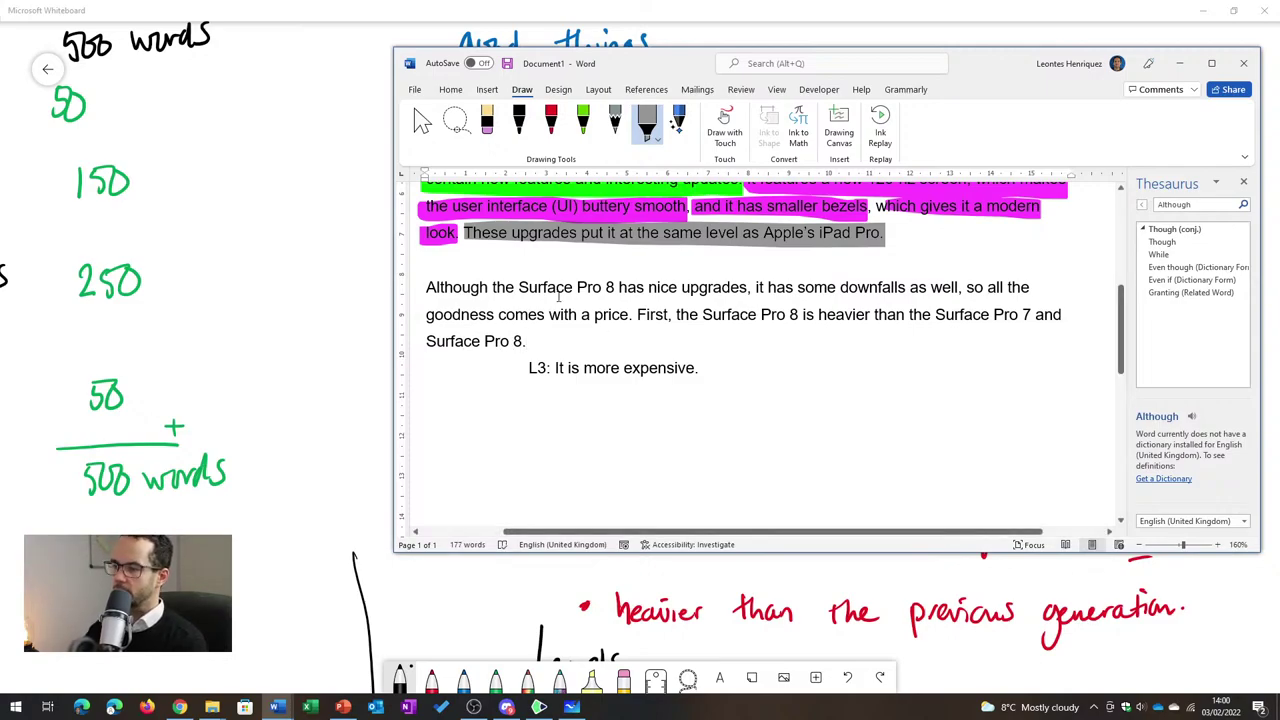
key(BackSpace)
key(BackSpace)
text(6)
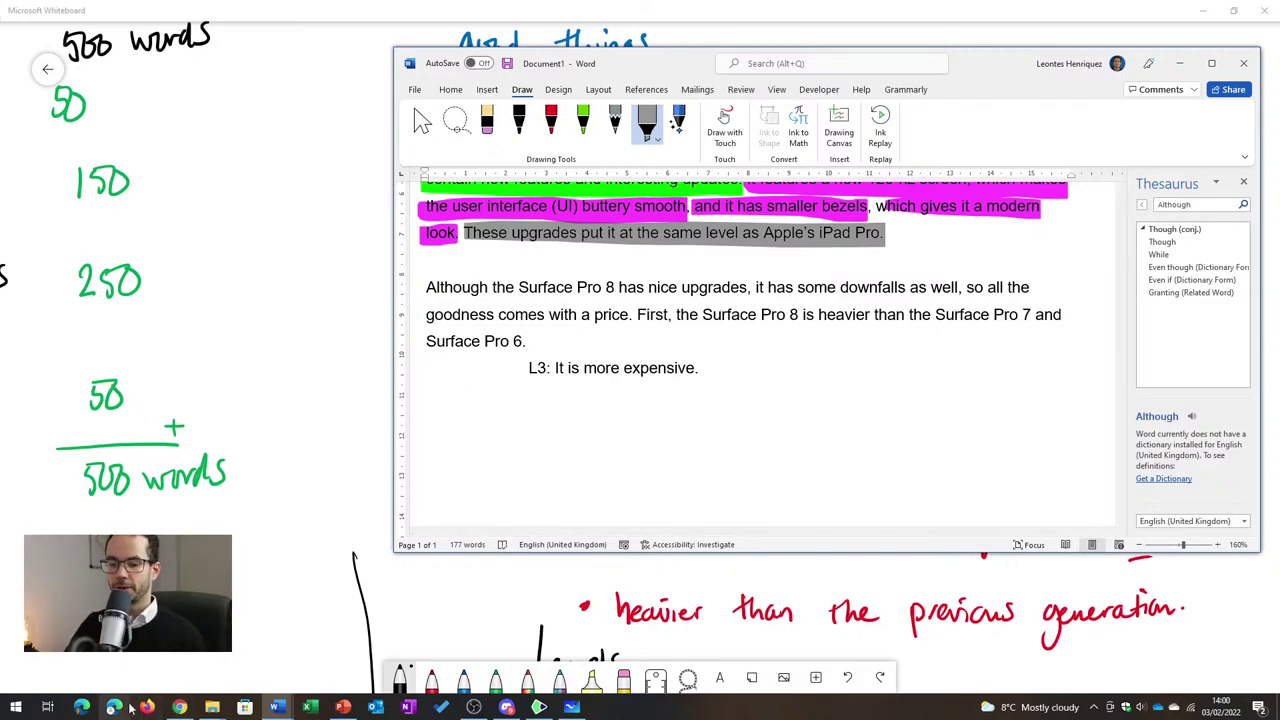
Step: Search Google for 'surface pro 8 weight' and review the results
right_click(179, 707)
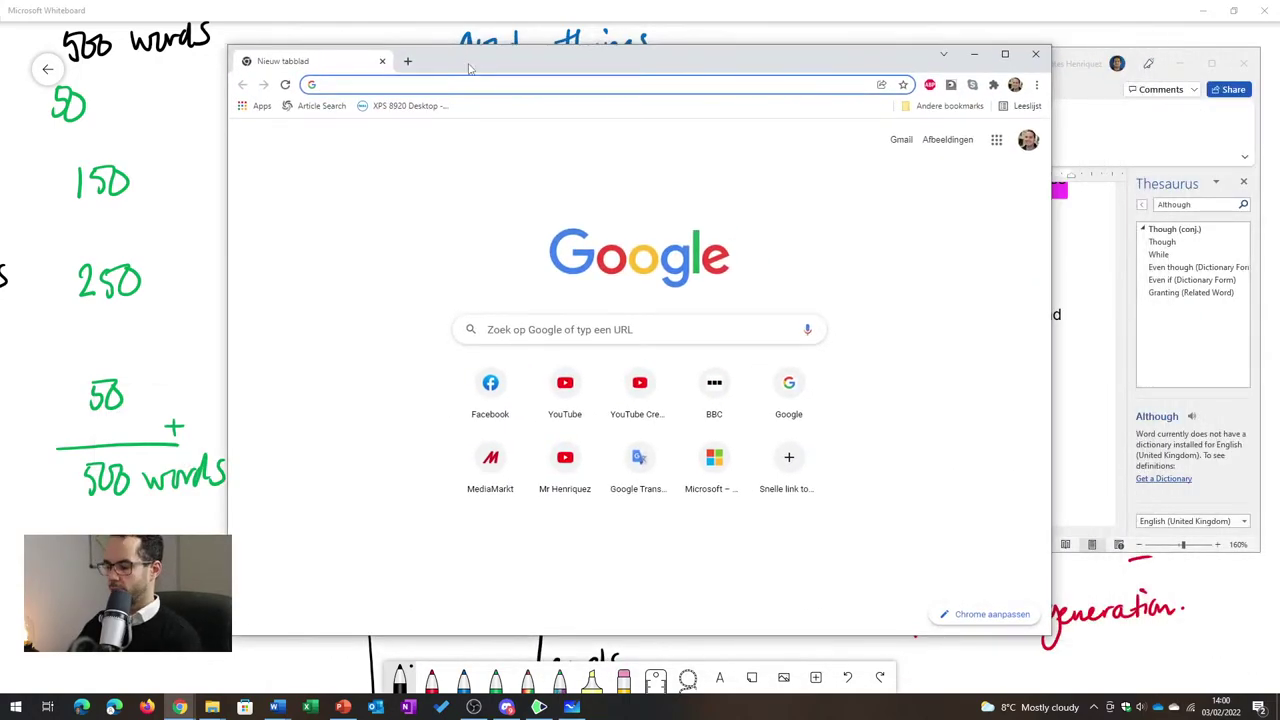
text(surface pro )
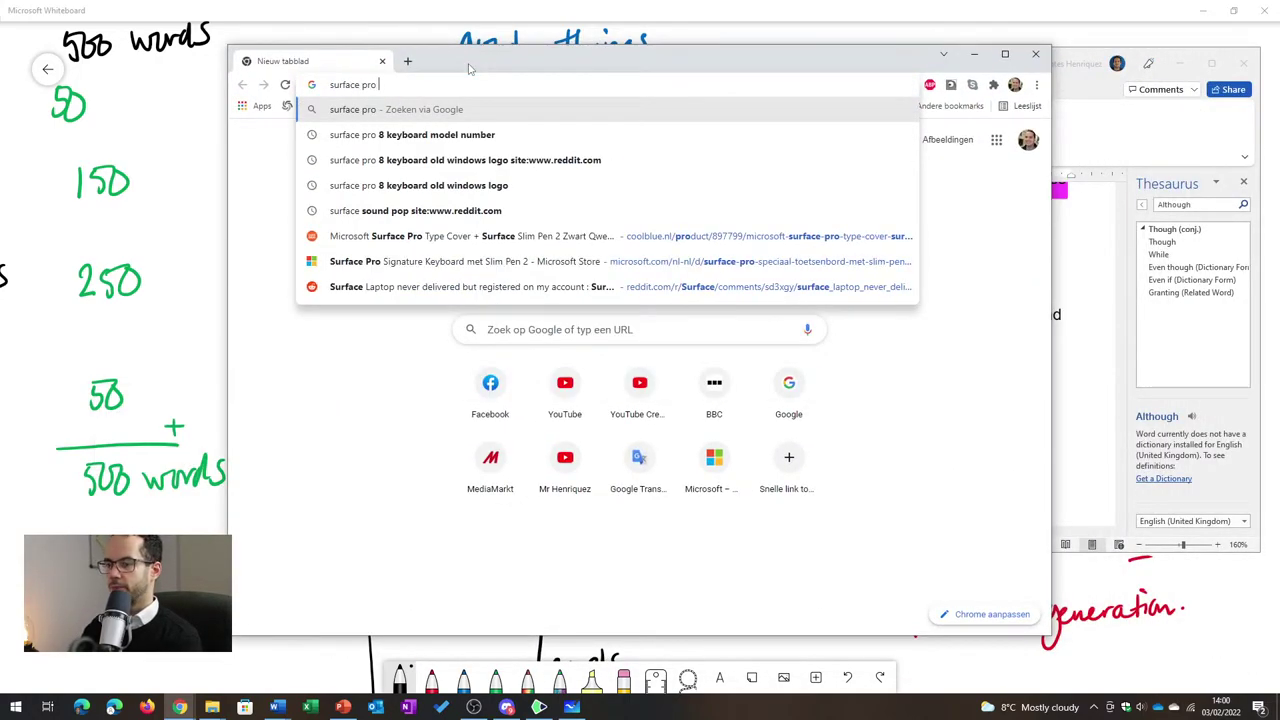
text(8 weight)
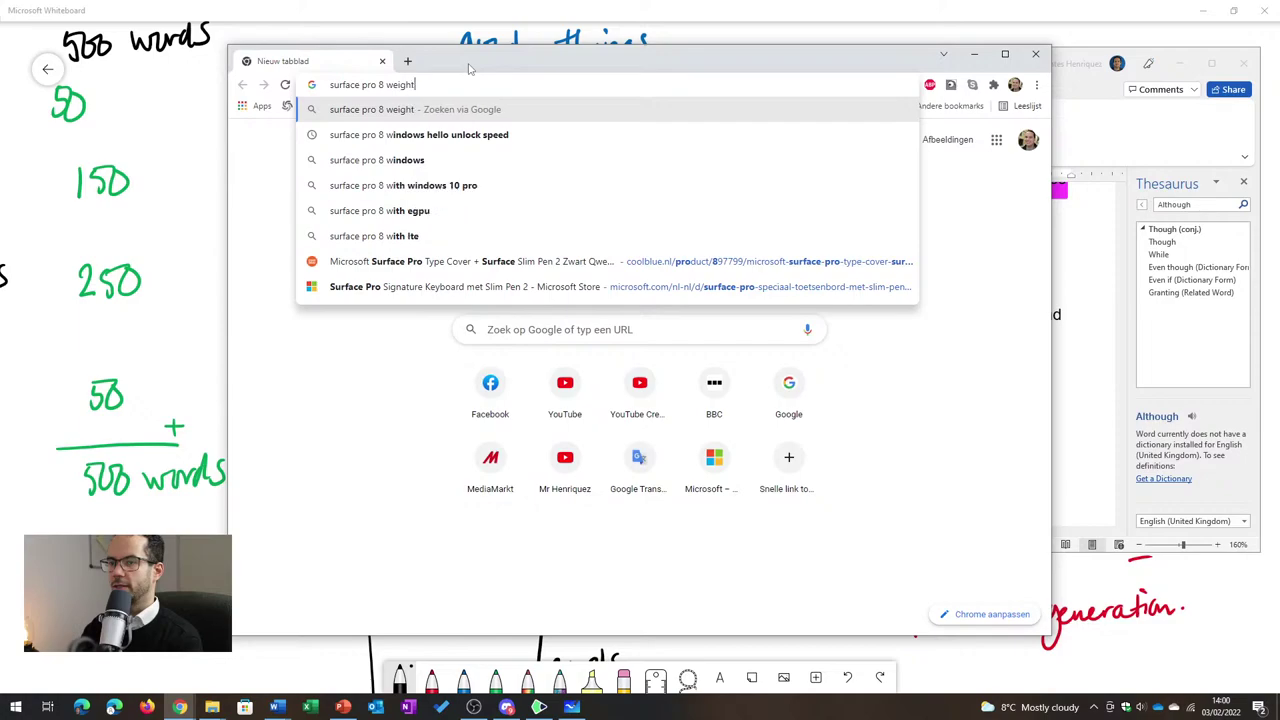
key(Return)
scroll(840, 320, down, 1)
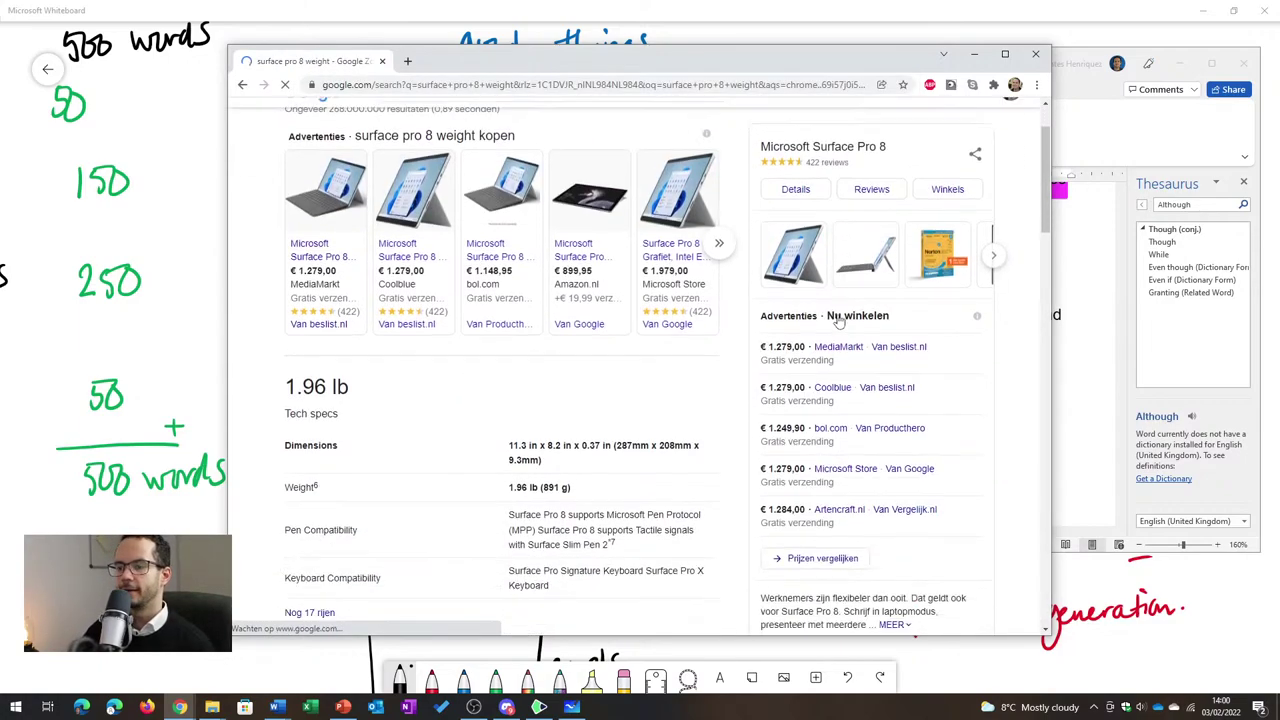
scroll(840, 318, down, 1)
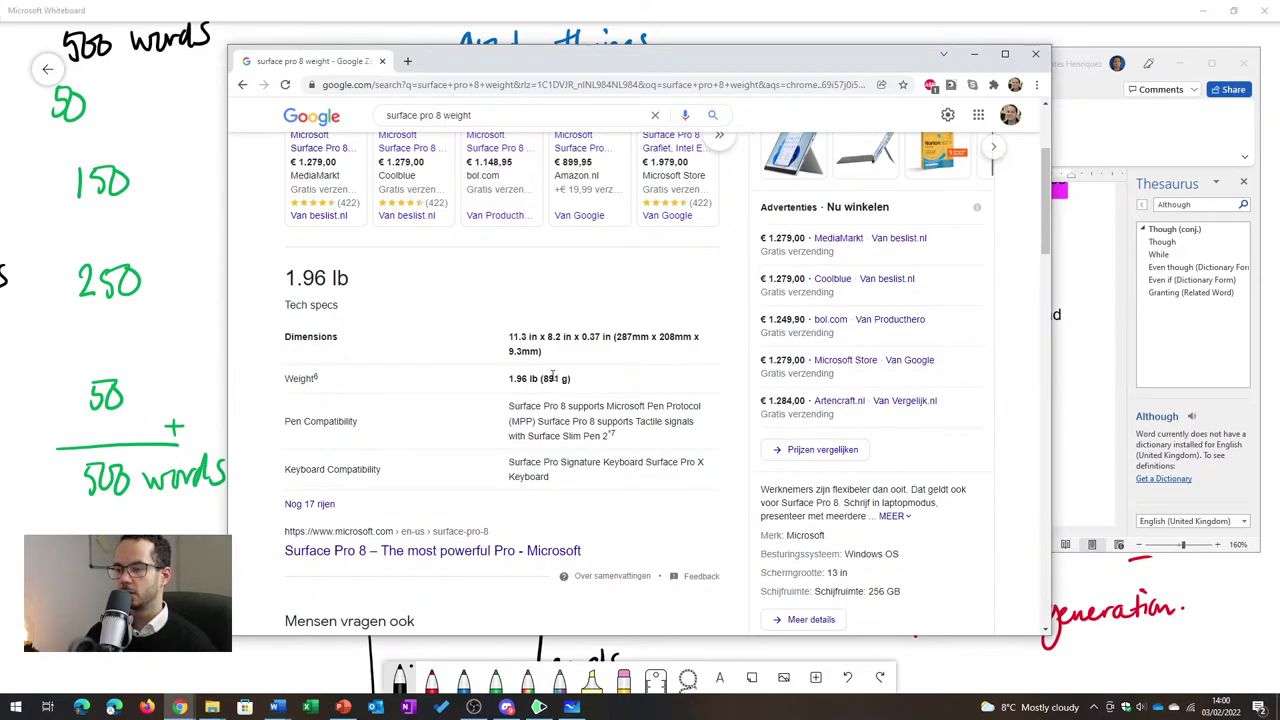
scroll(489, 291, up, 2)
Step: Search 'surface pro 7 weight' and compare it with the Pro 8 results
click(459, 131)
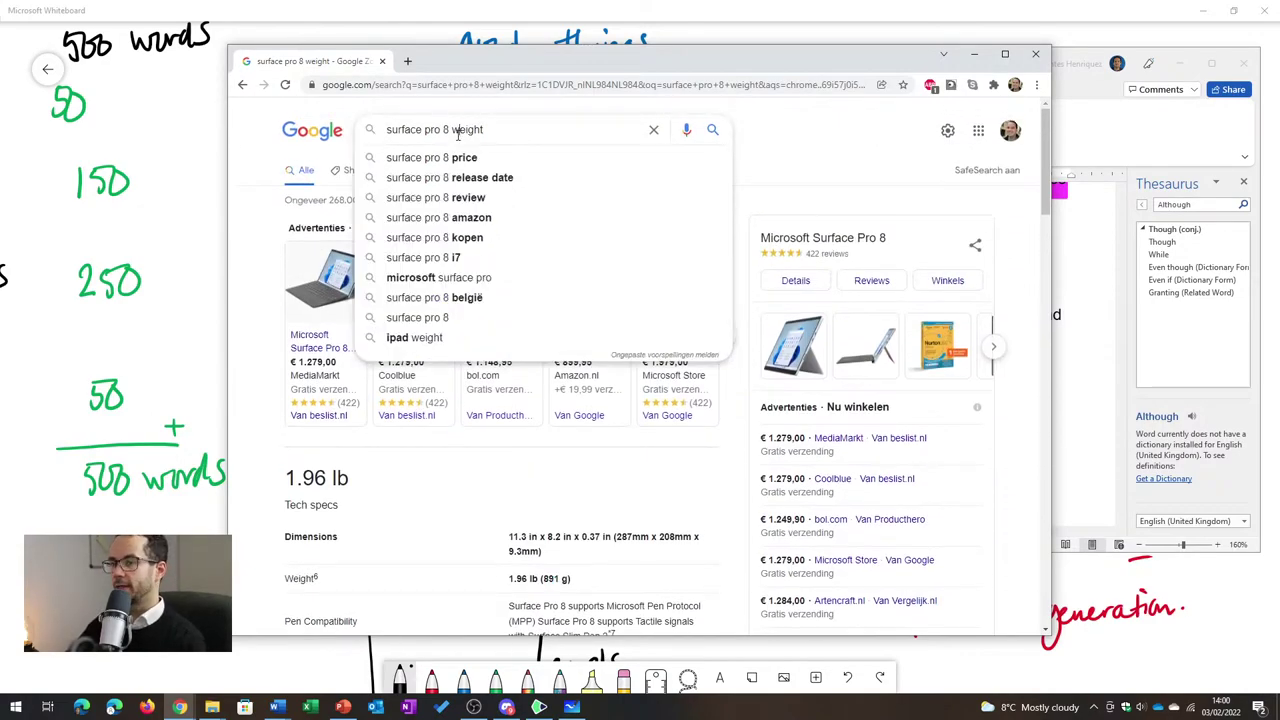
key(BackSpace)
text(7)
key(Return)
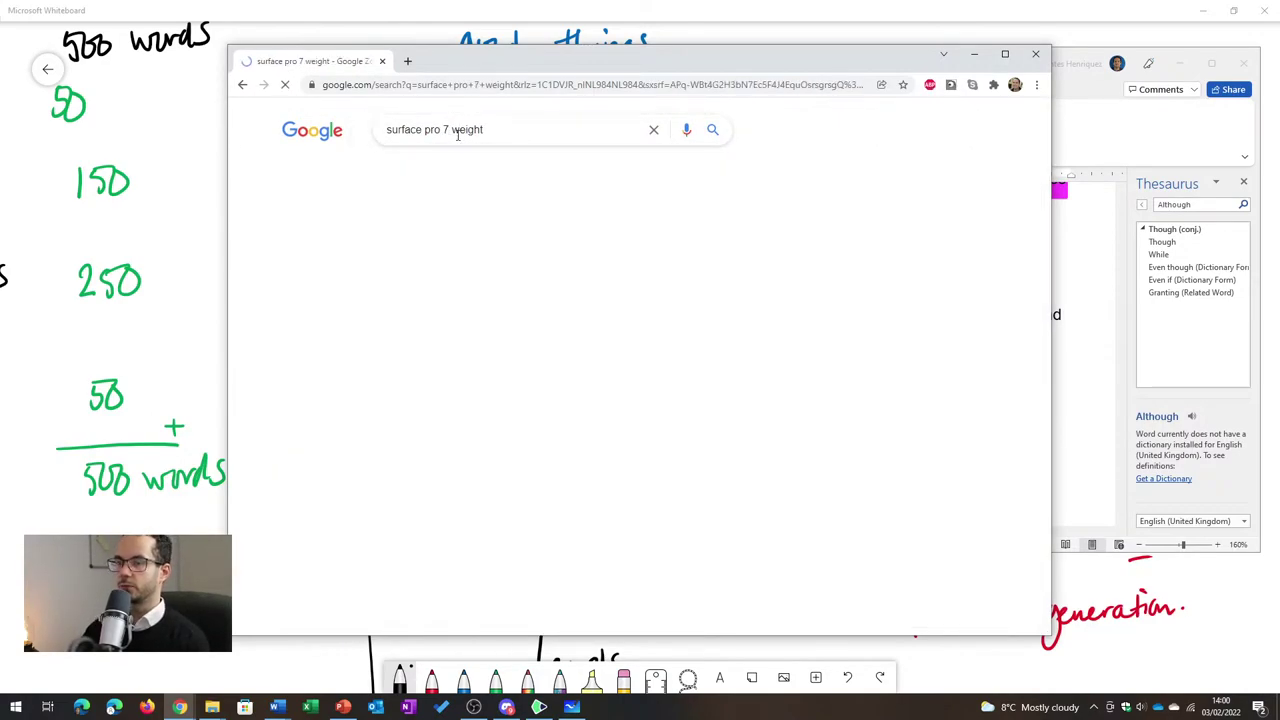
scroll(517, 440, down, 3)
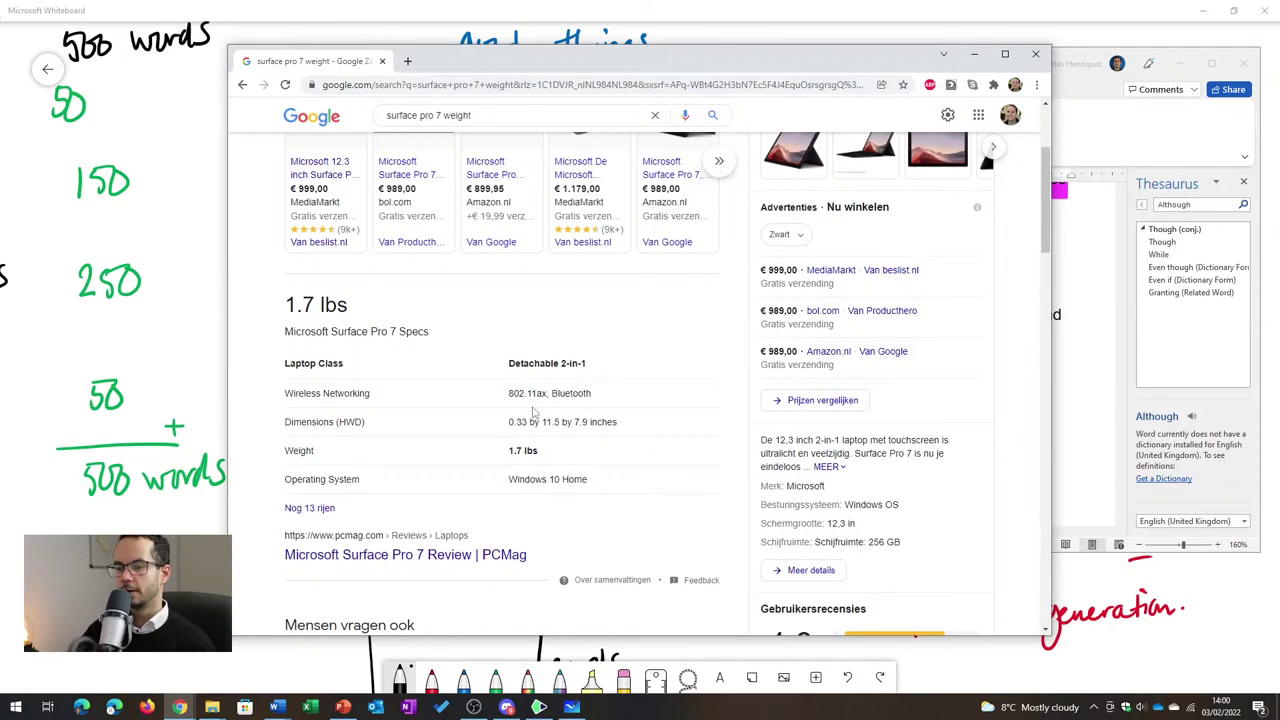
click(242, 84)
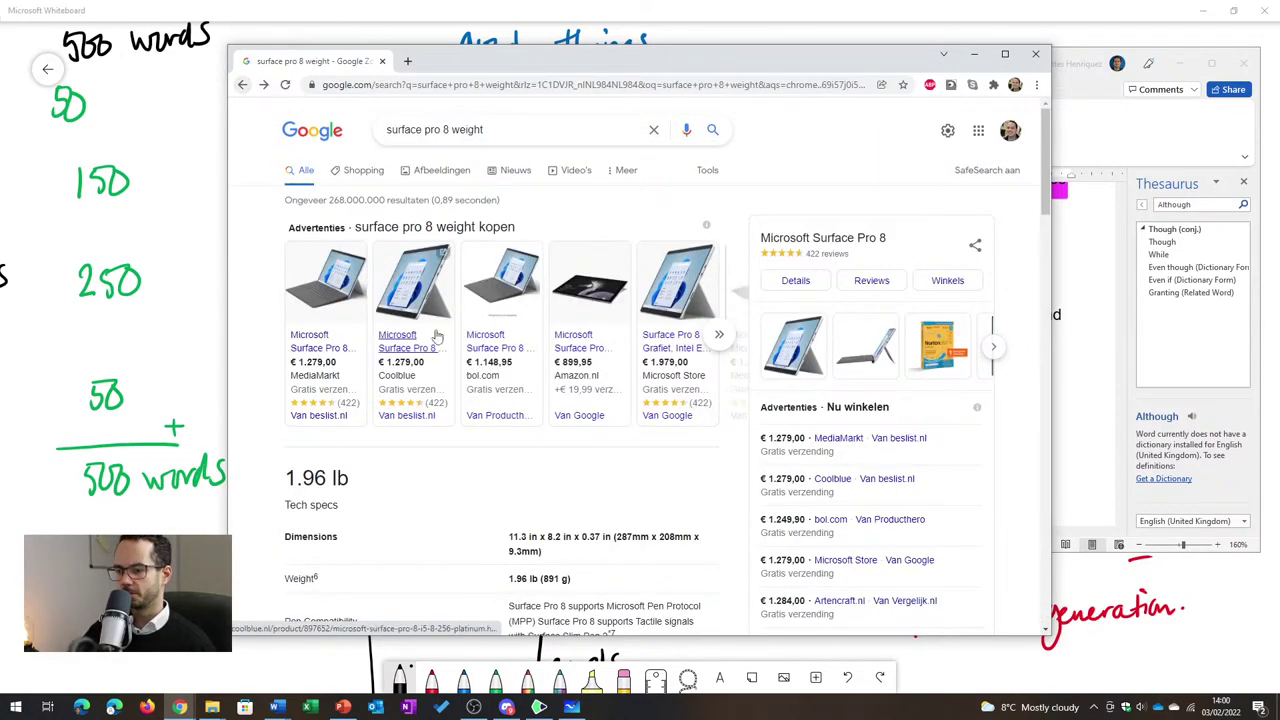
click(263, 84)
scroll(740, 330, up, 3)
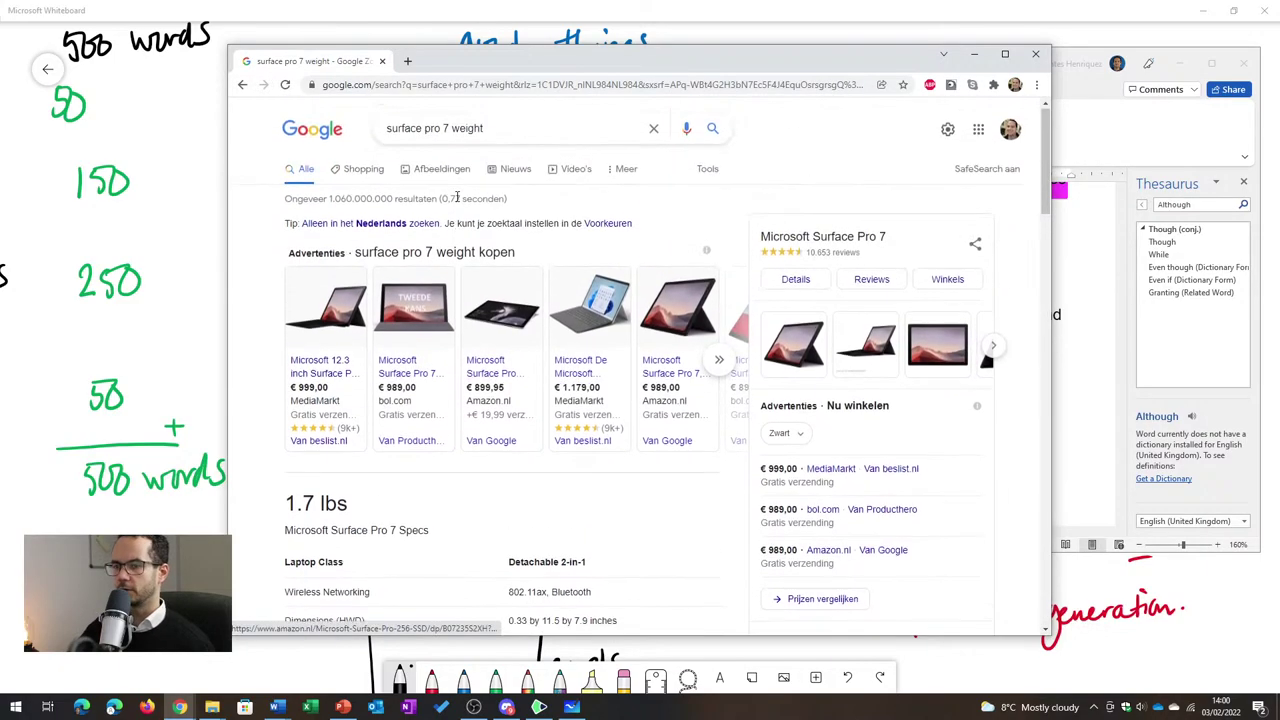
Step: Convert '1.7lbs in grams' with a Google search
click(504, 131)
key(ctrl+a)
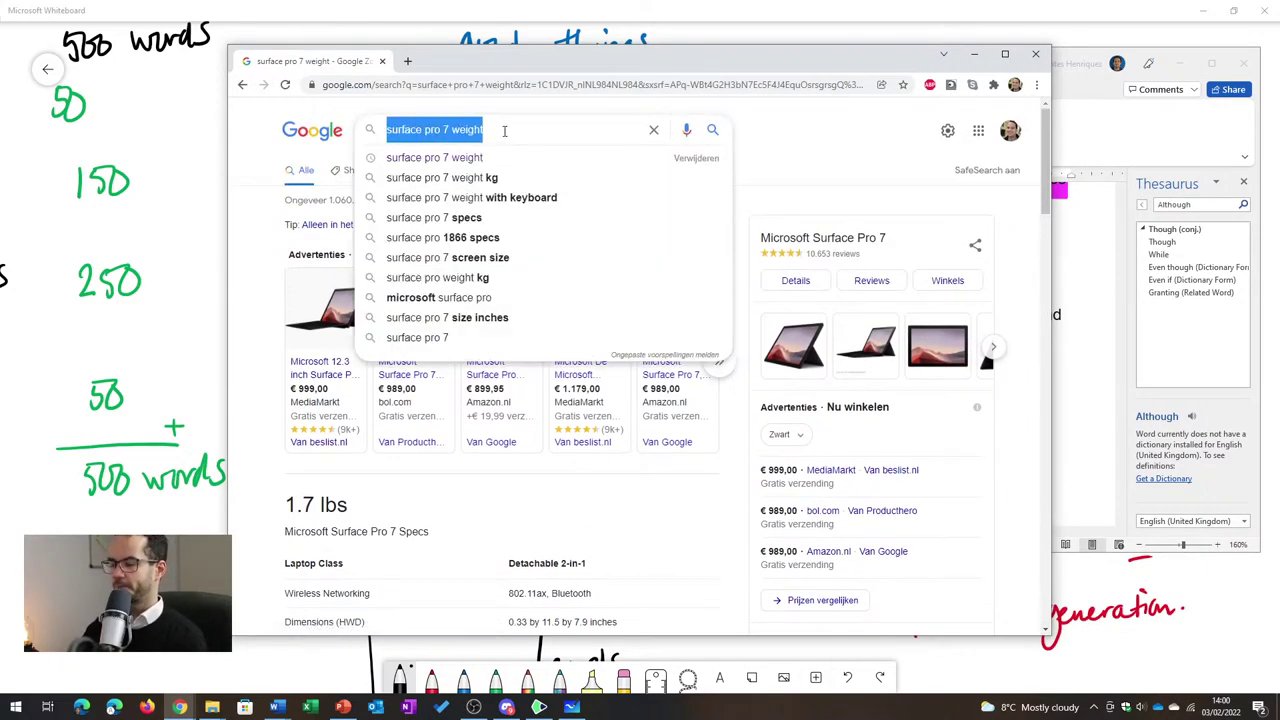
text(1.7lbs in gram)
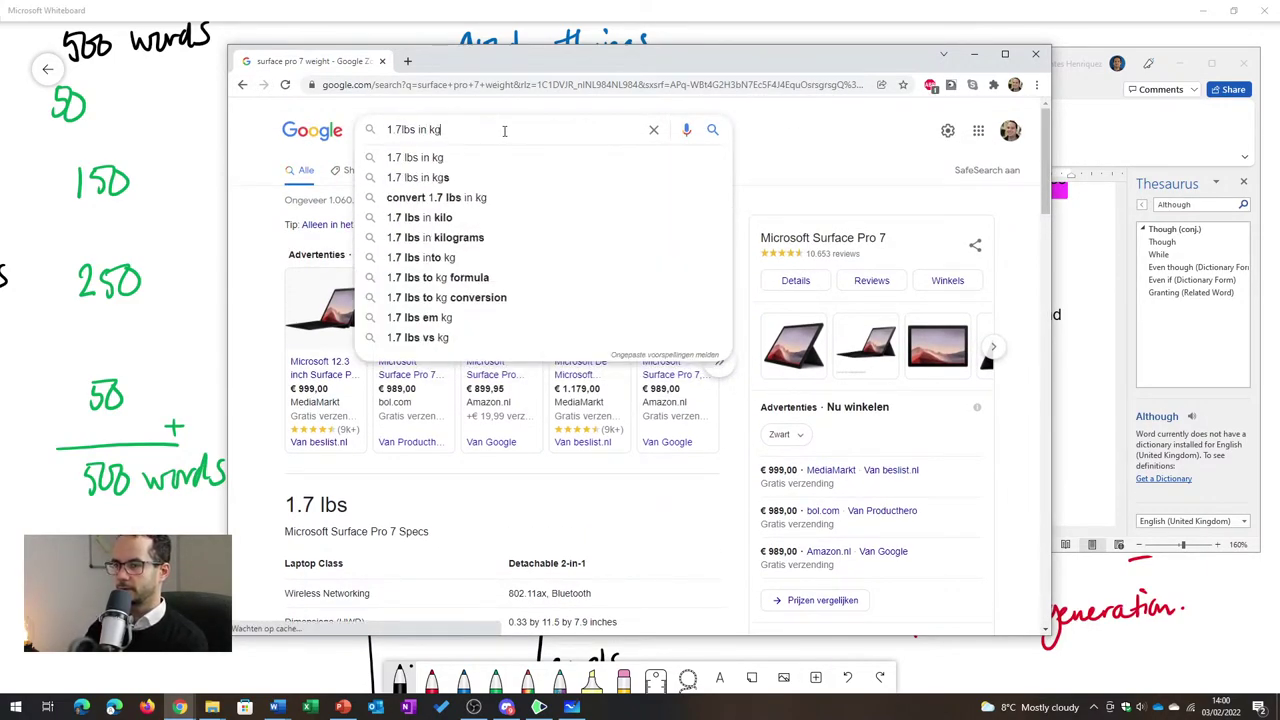
text(s)
key(Return)
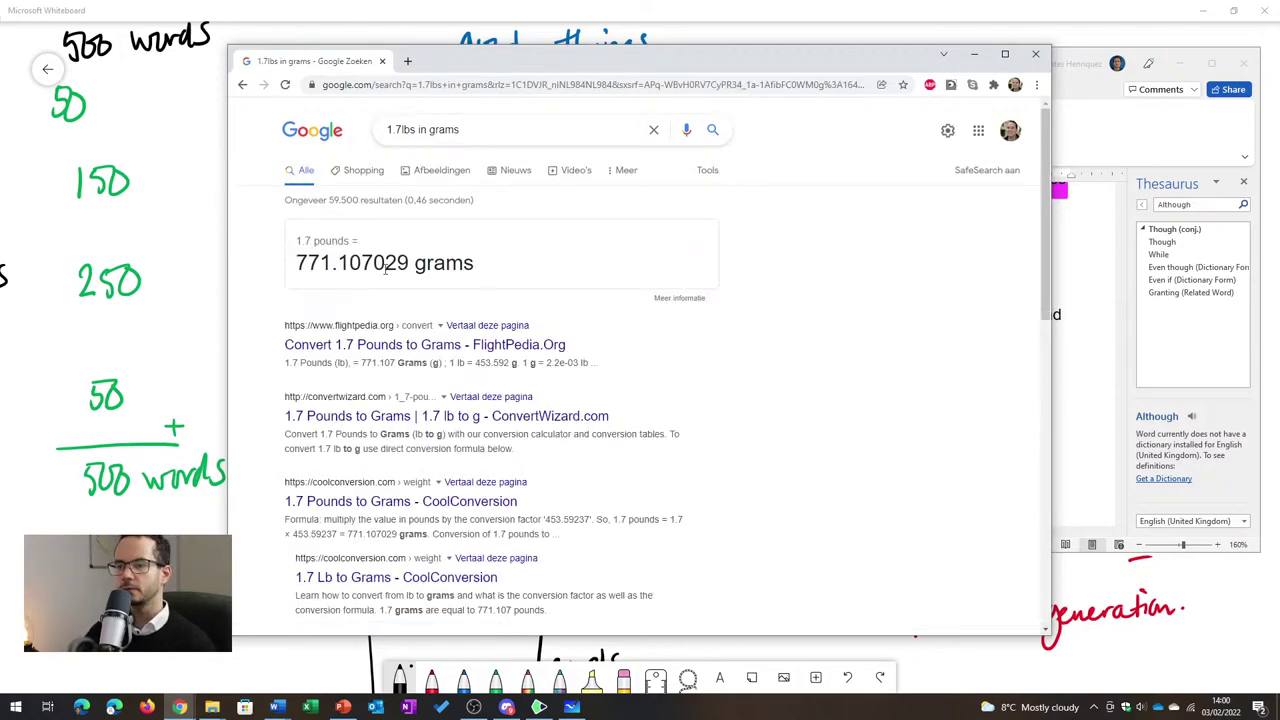
Step: Insert 'at 891 grams,' after 'First,' in the weight sentence
click(975, 53)
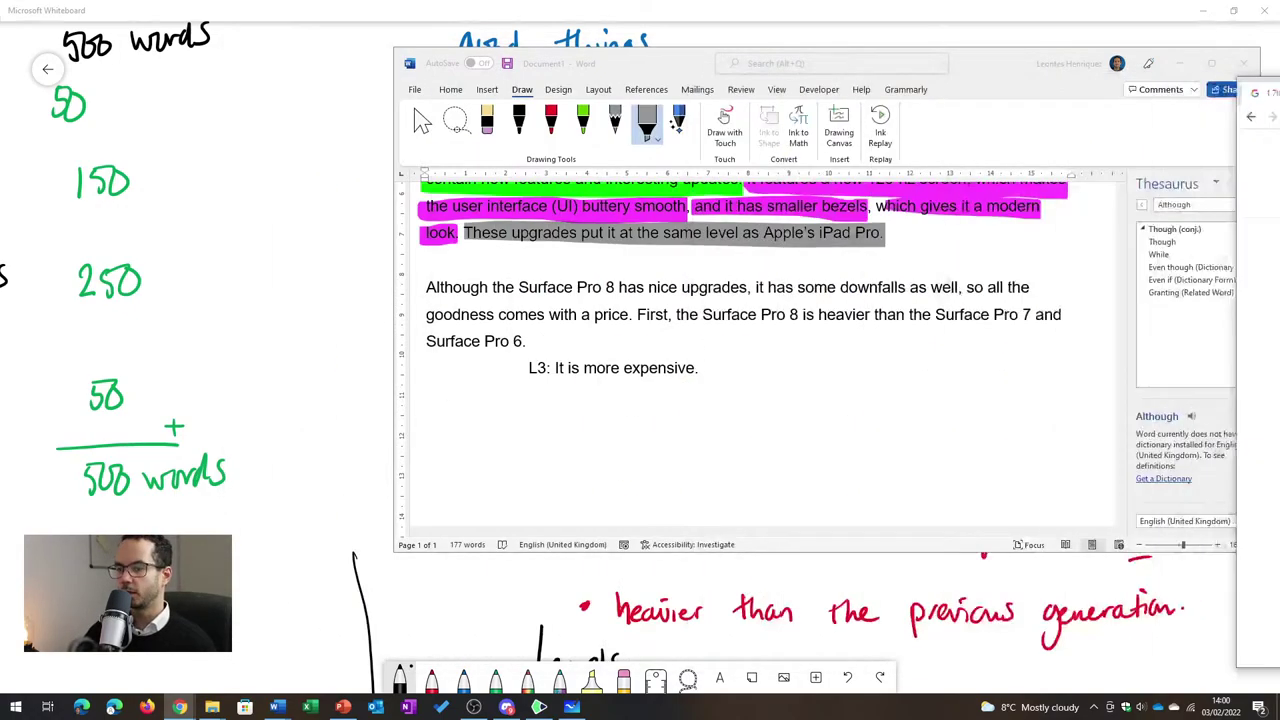
click(963, 316)
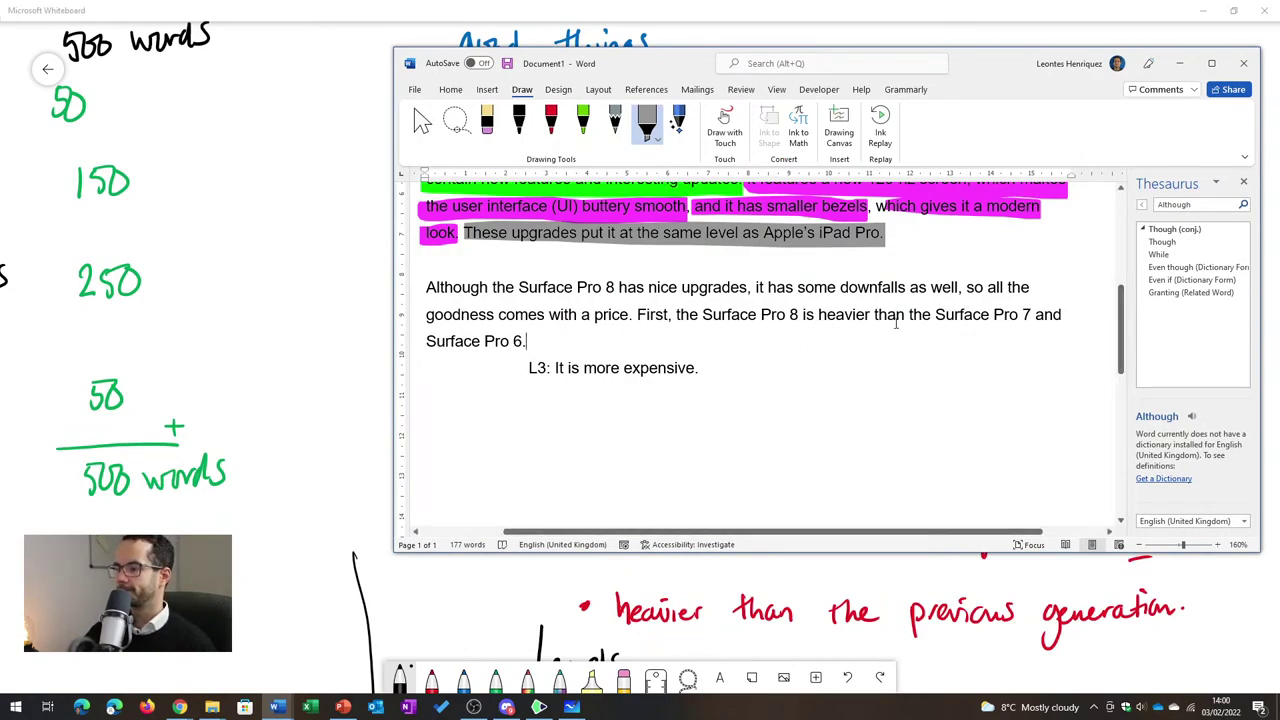
click(674, 315)
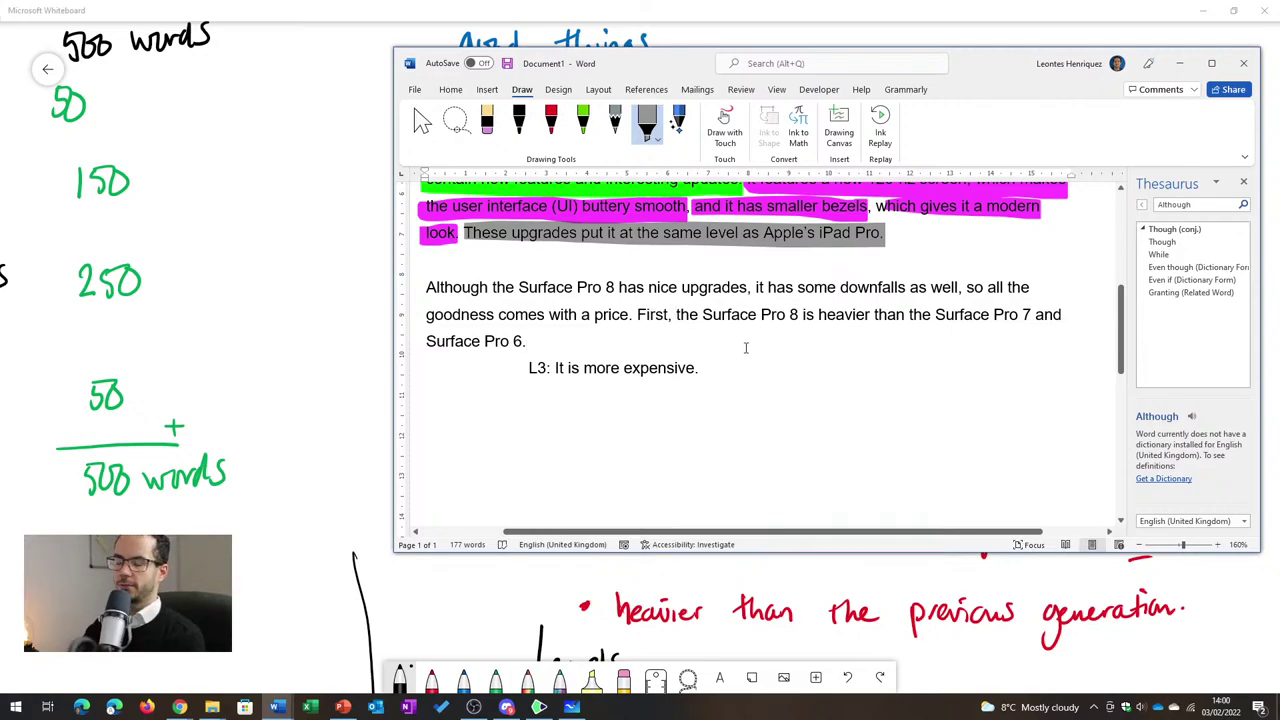
text(at 8)
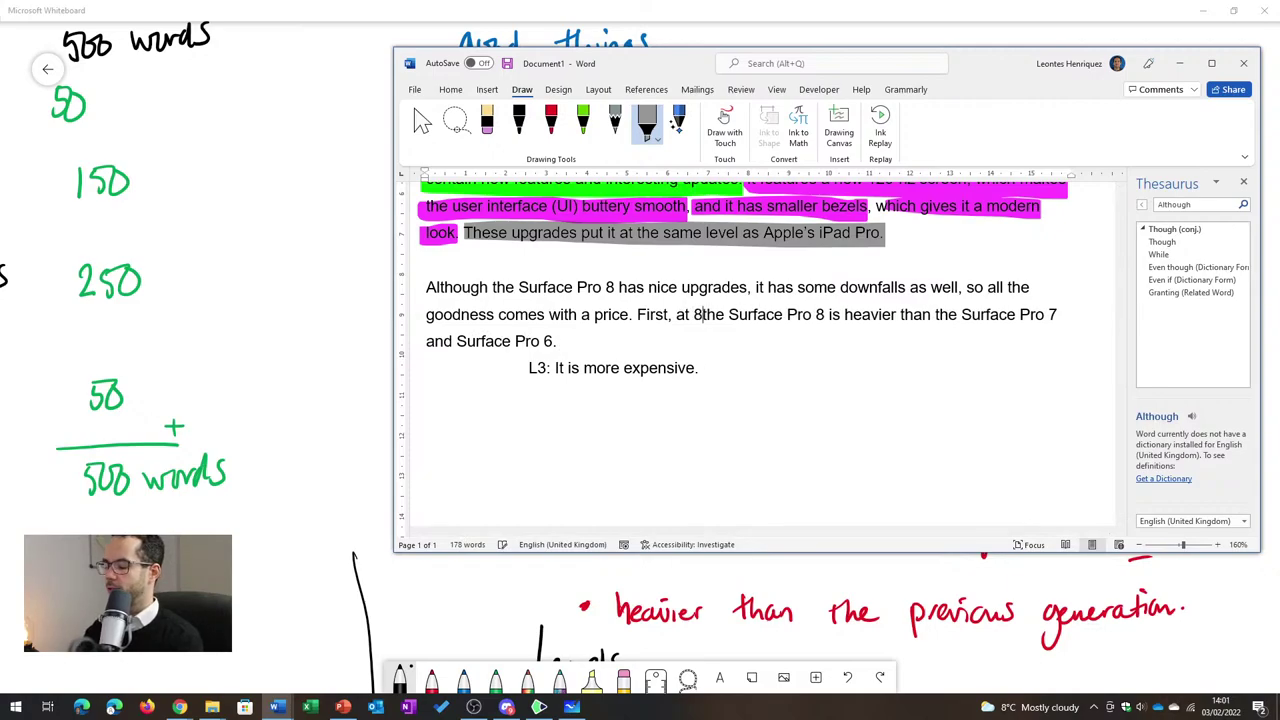
key(alt+Tab)
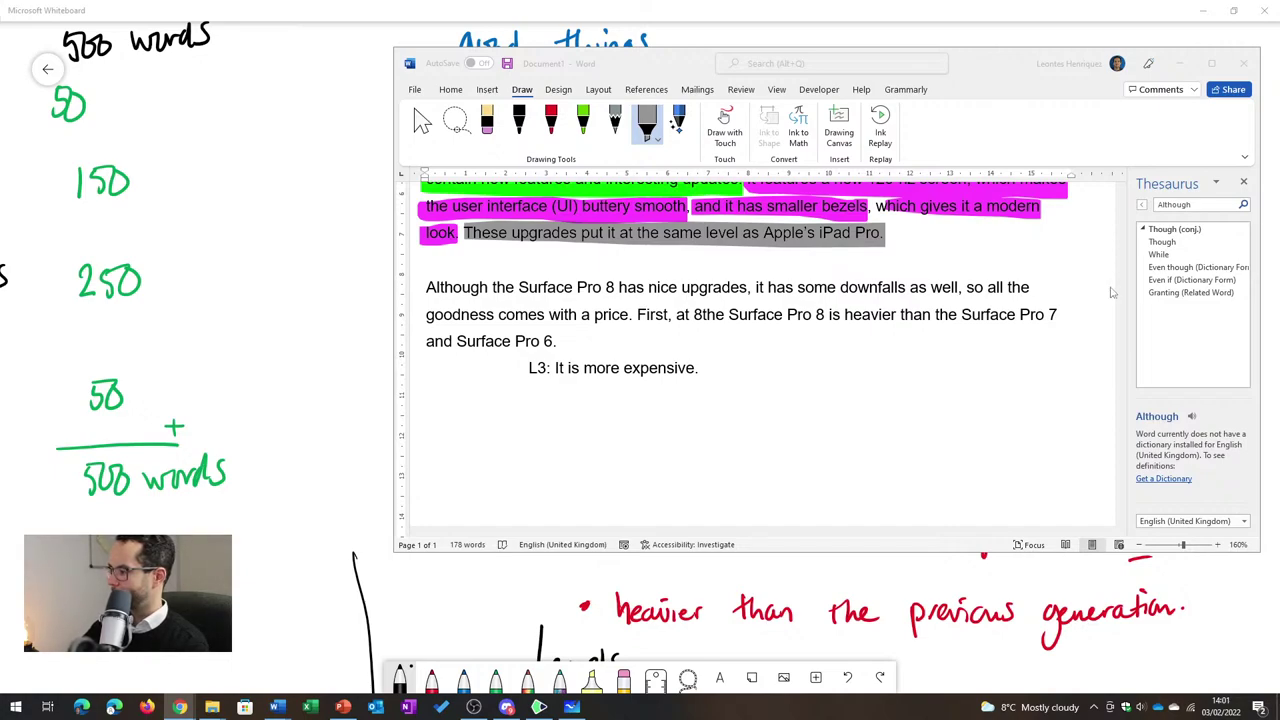
click(712, 318)
text(91 )
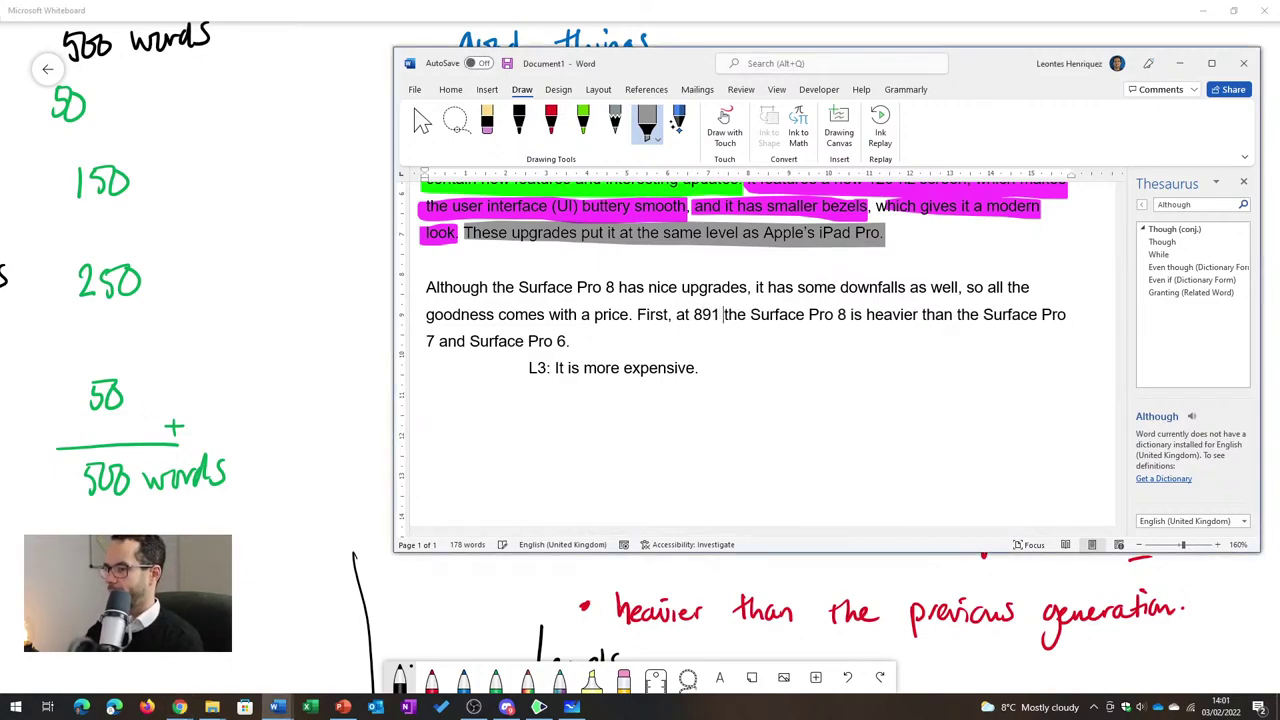
text(grams,)
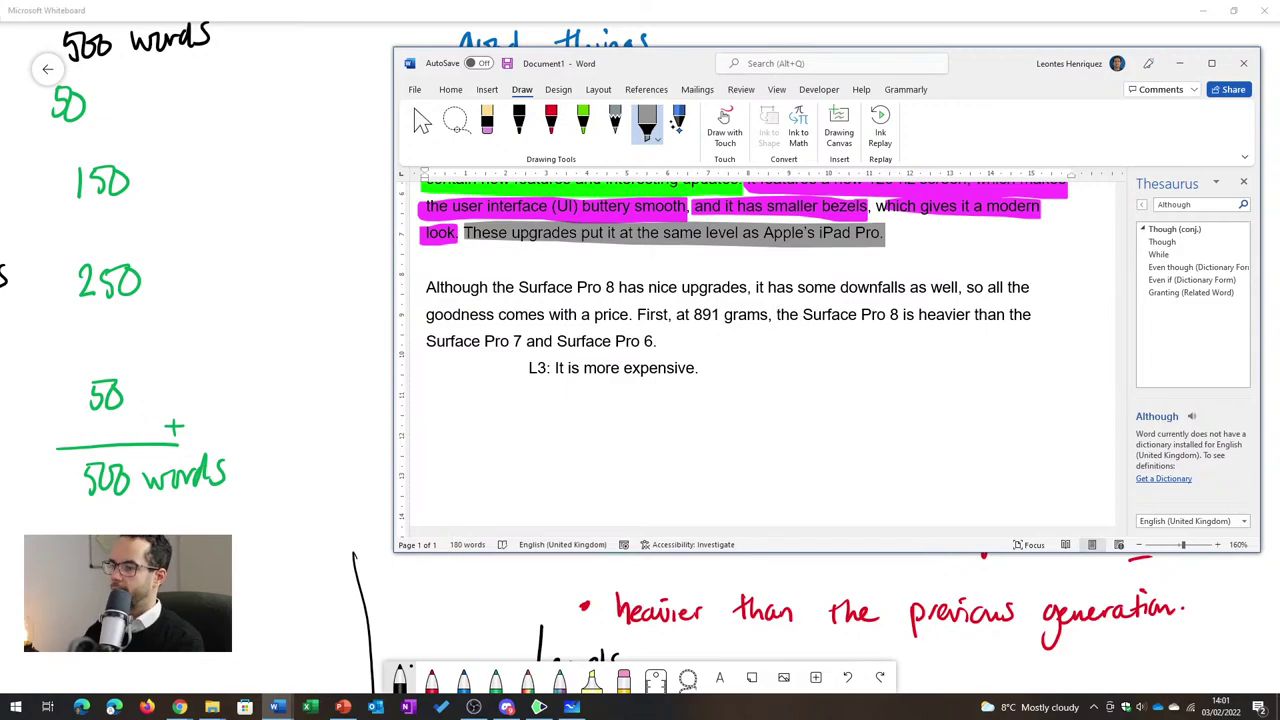
Step: End the sentence with ', which were 771 grams and 770 grams respectively.'
click(672, 340)
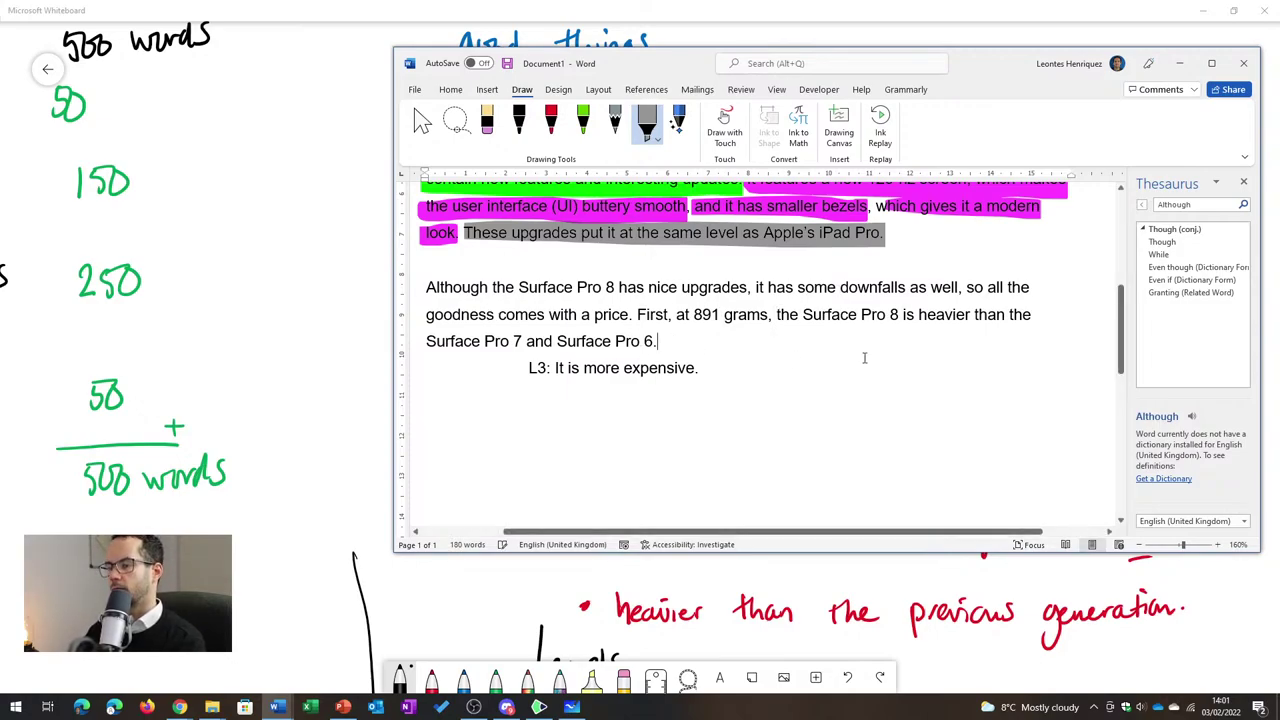
key(BackSpace)
text(, which were )
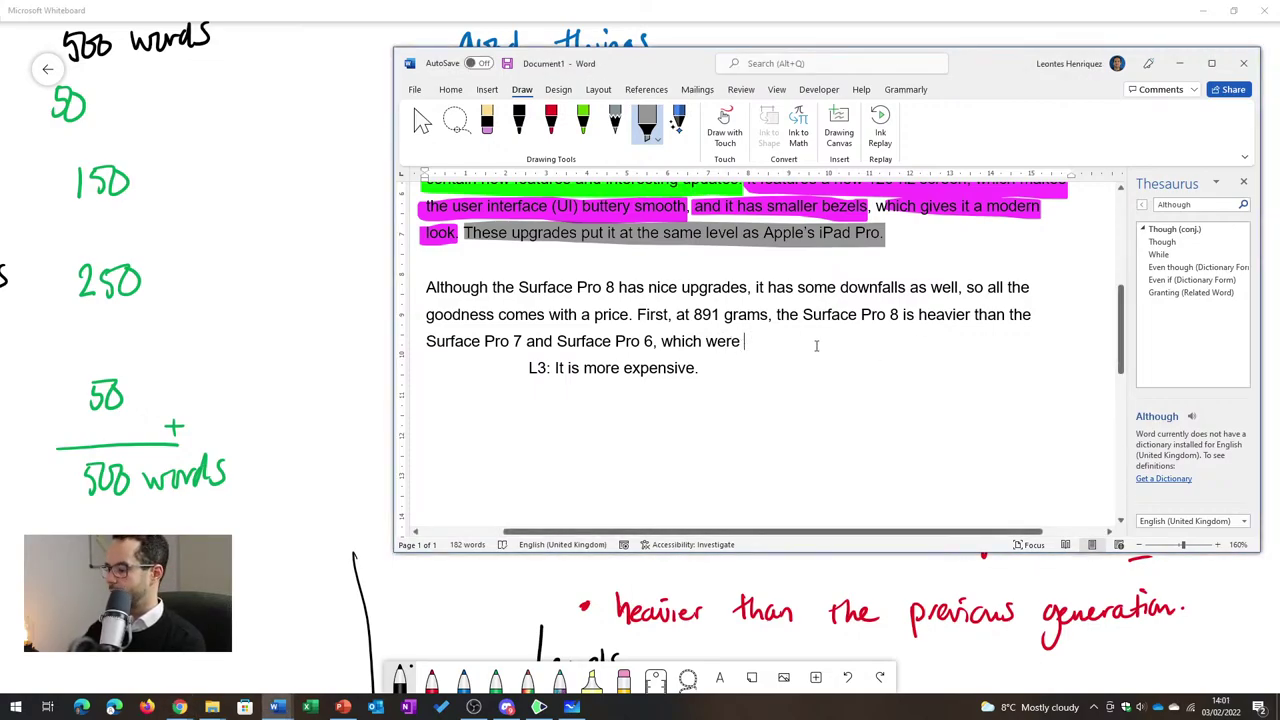
text(771 grams and)
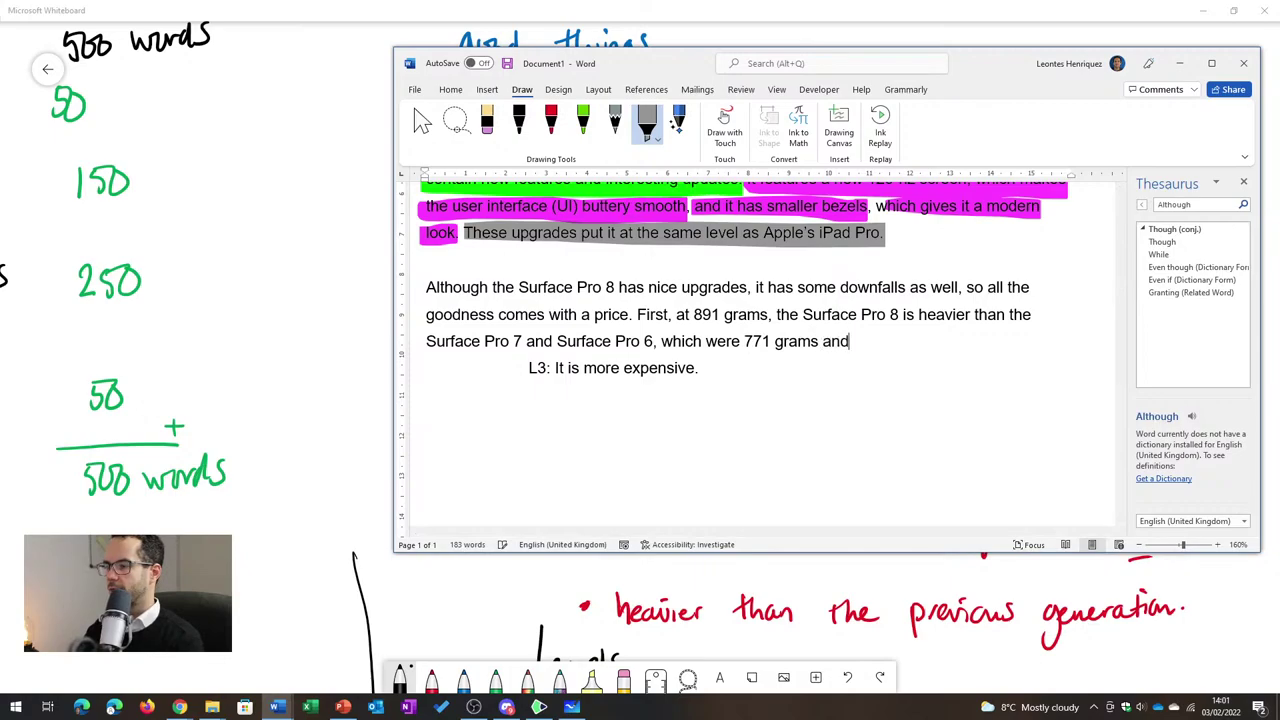
key(alt+Tab)
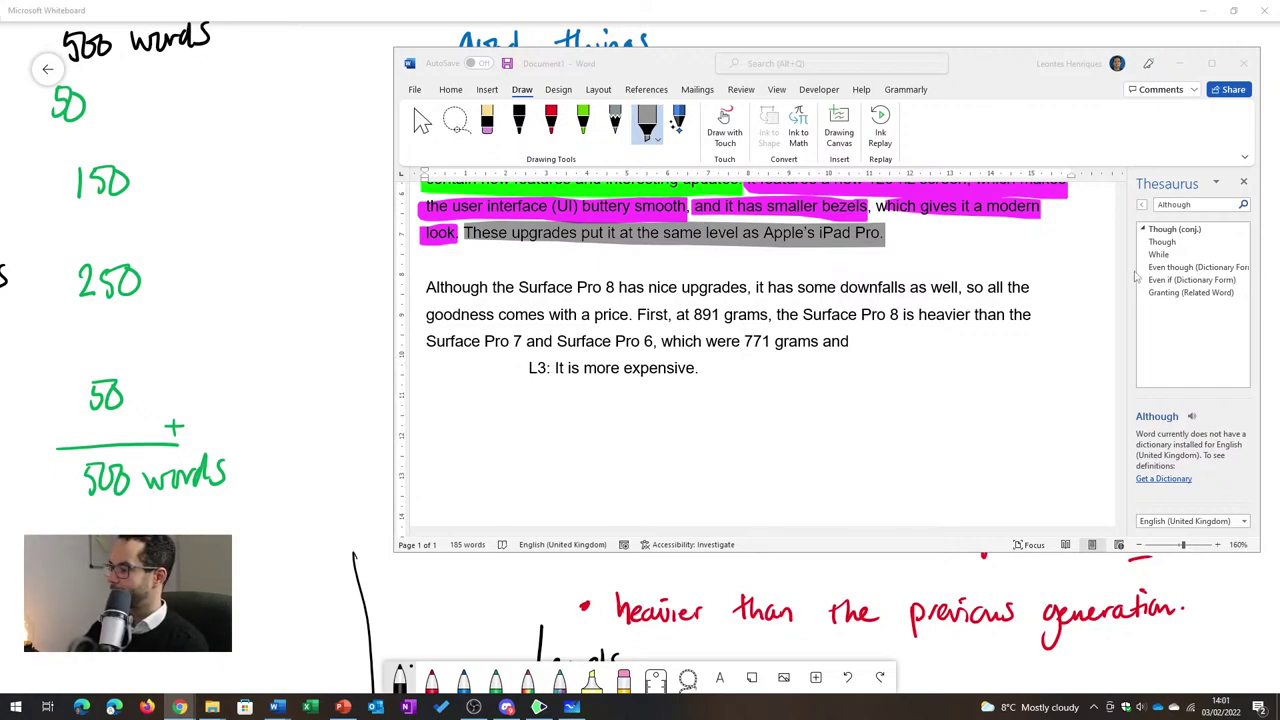
click(922, 331)
text(770)
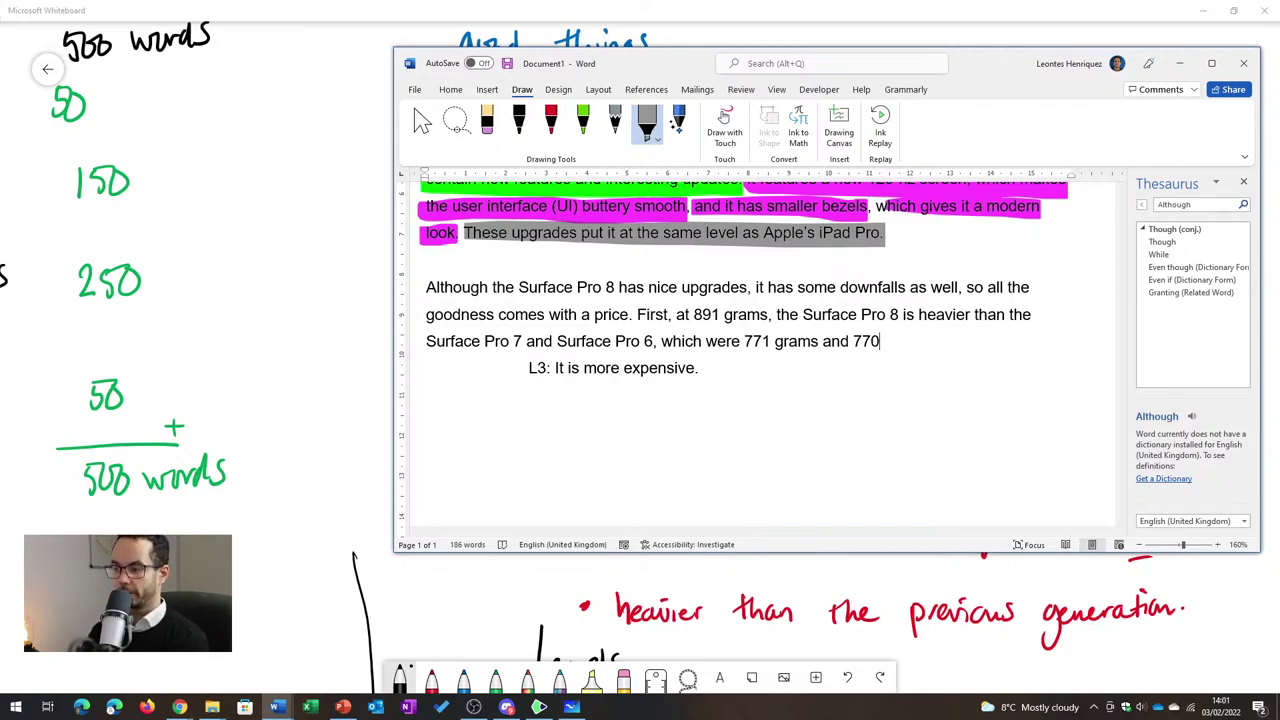
text(gram)
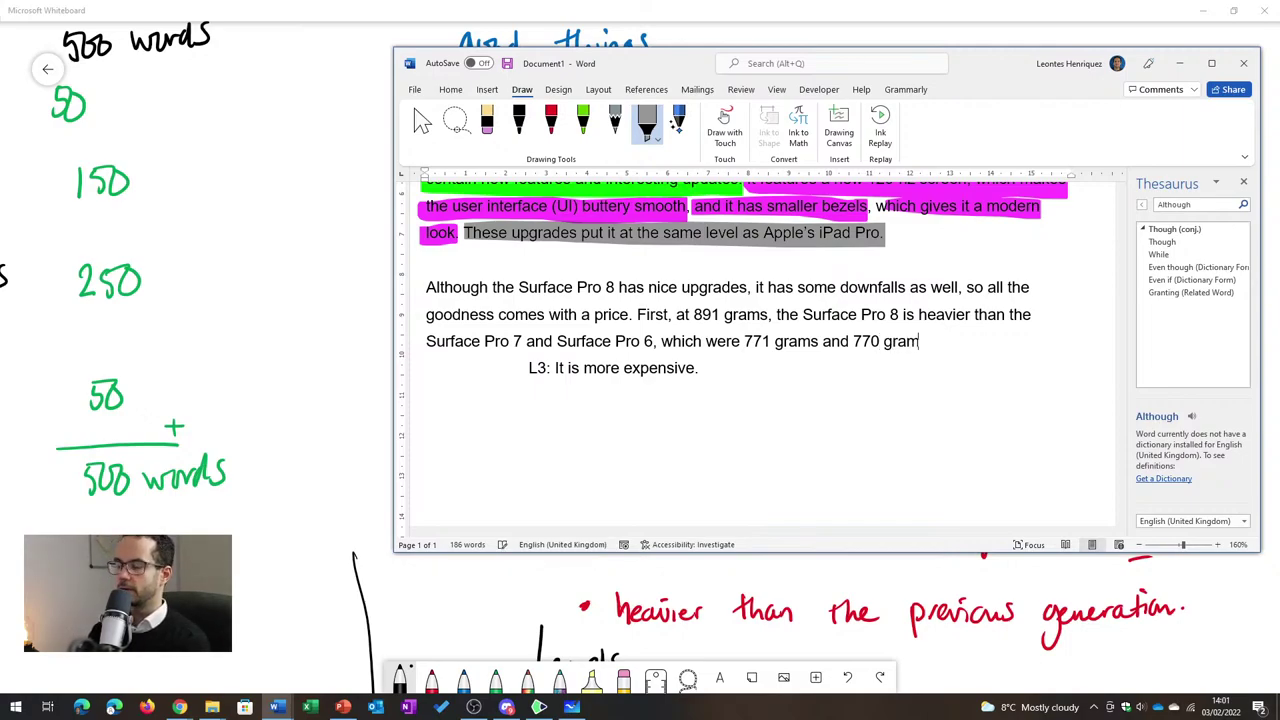
text(s respectively.)
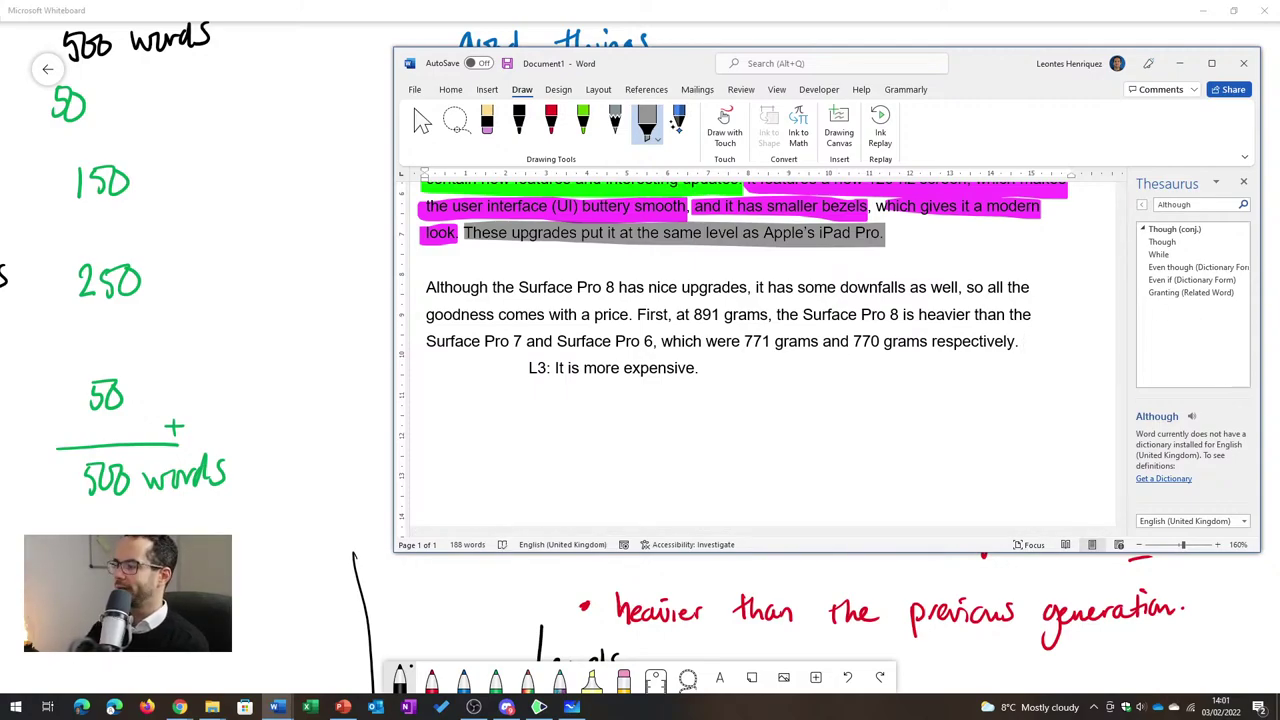
click(179, 706)
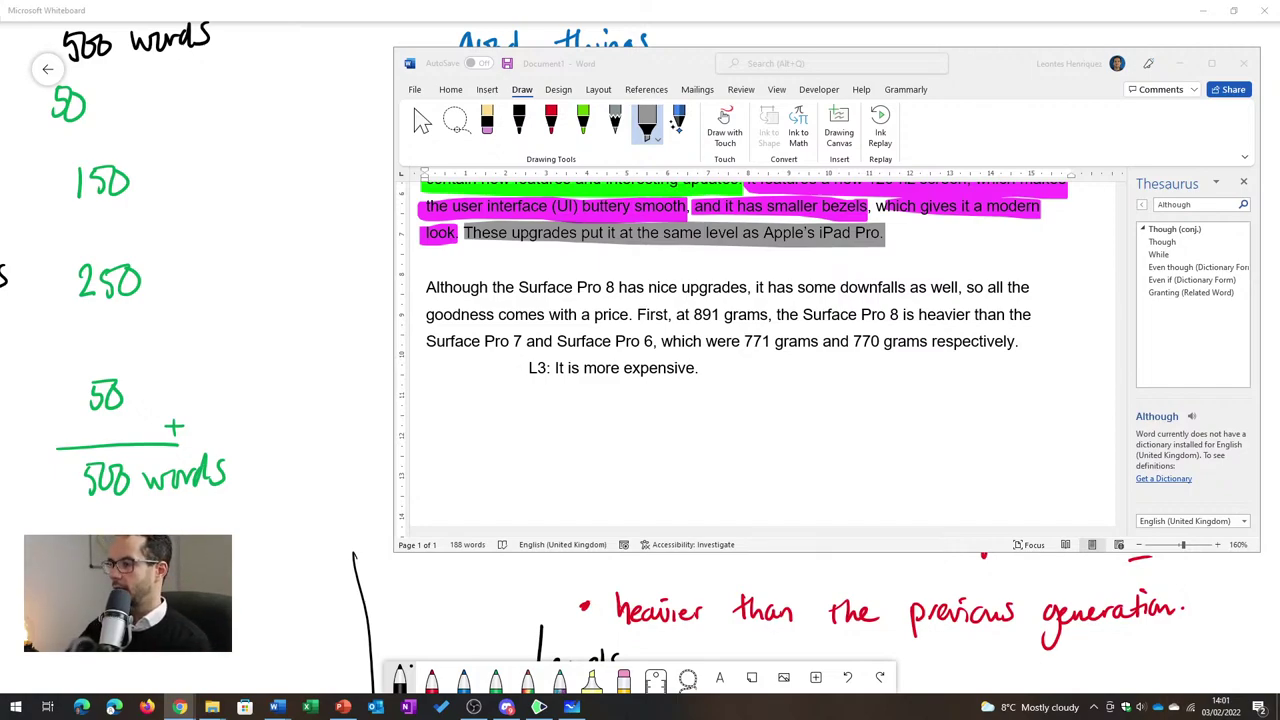
click(1048, 338)
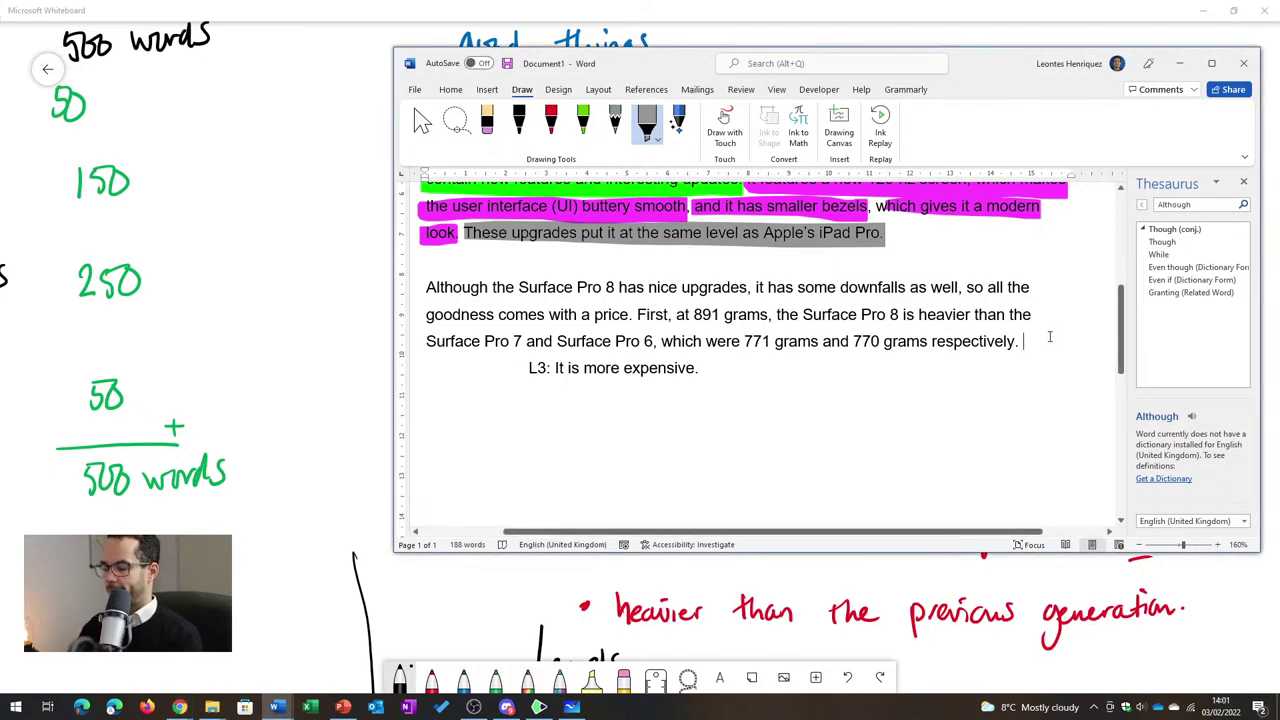
Step: Add 'Second, the Surface Pro 8 is more expensive', base price $1000 versus the Pro 7's $900
text(Secondly,)
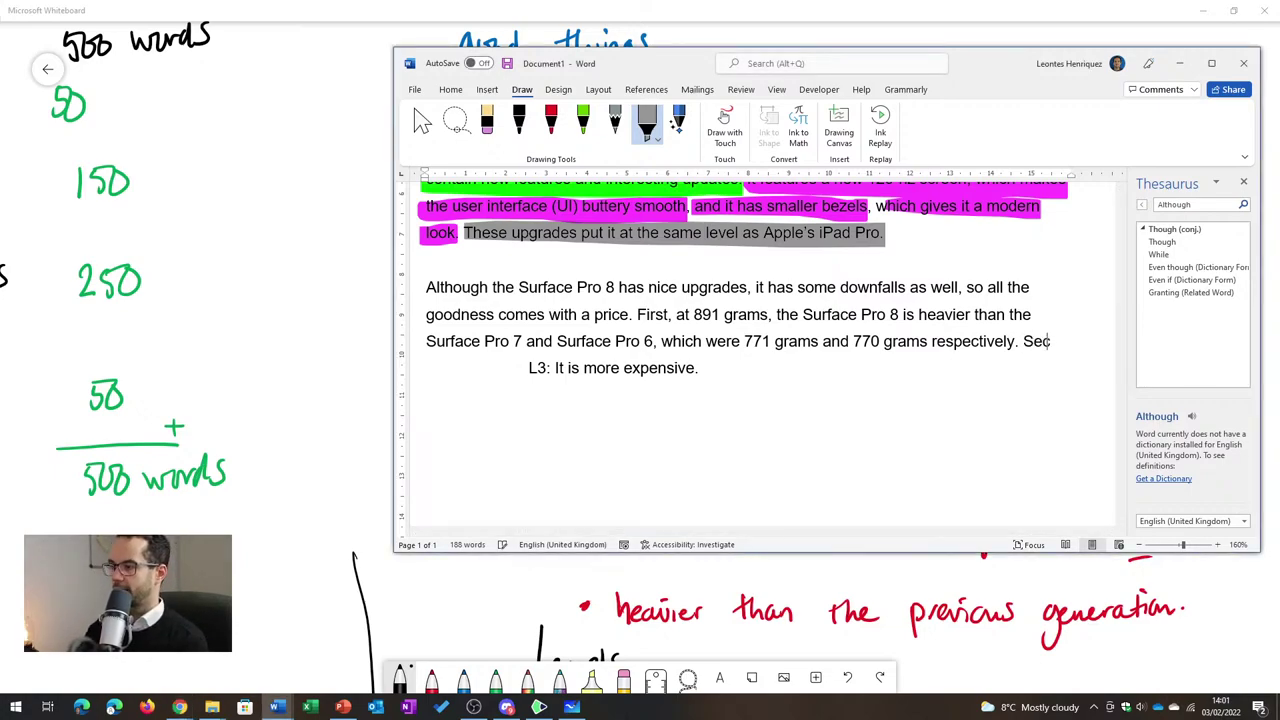
key(ctrl+z)
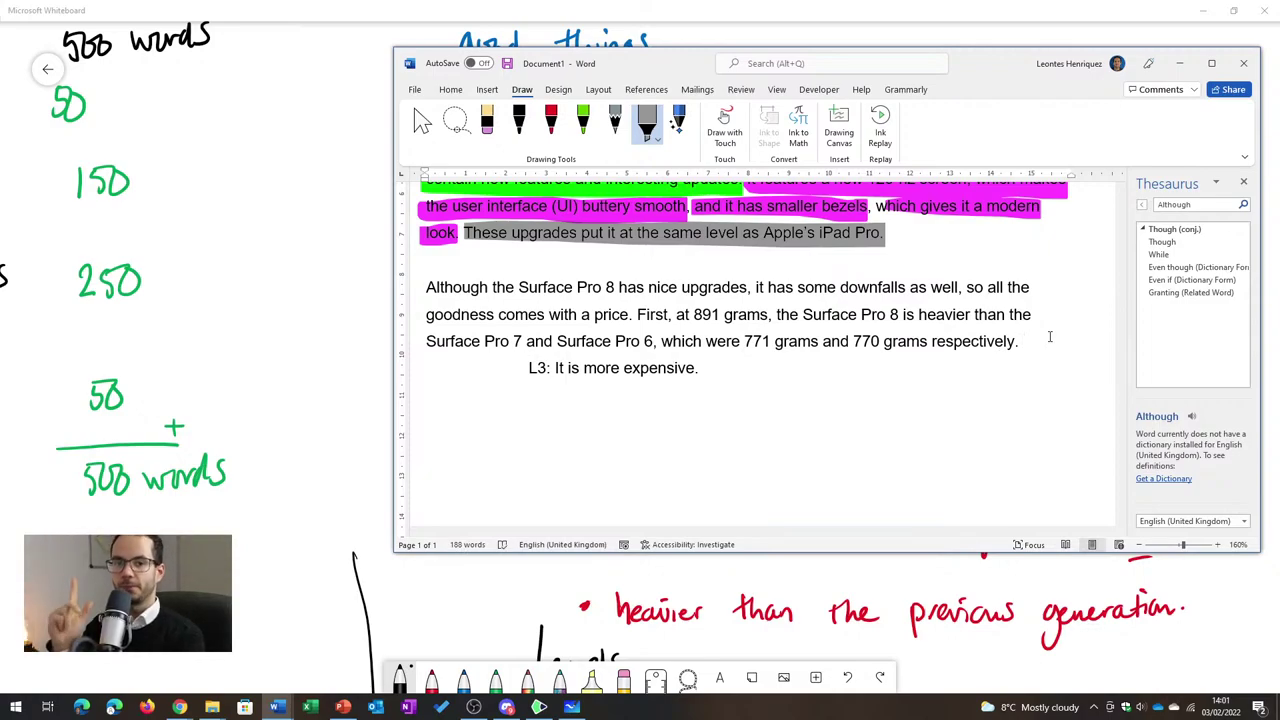
text(Second, )
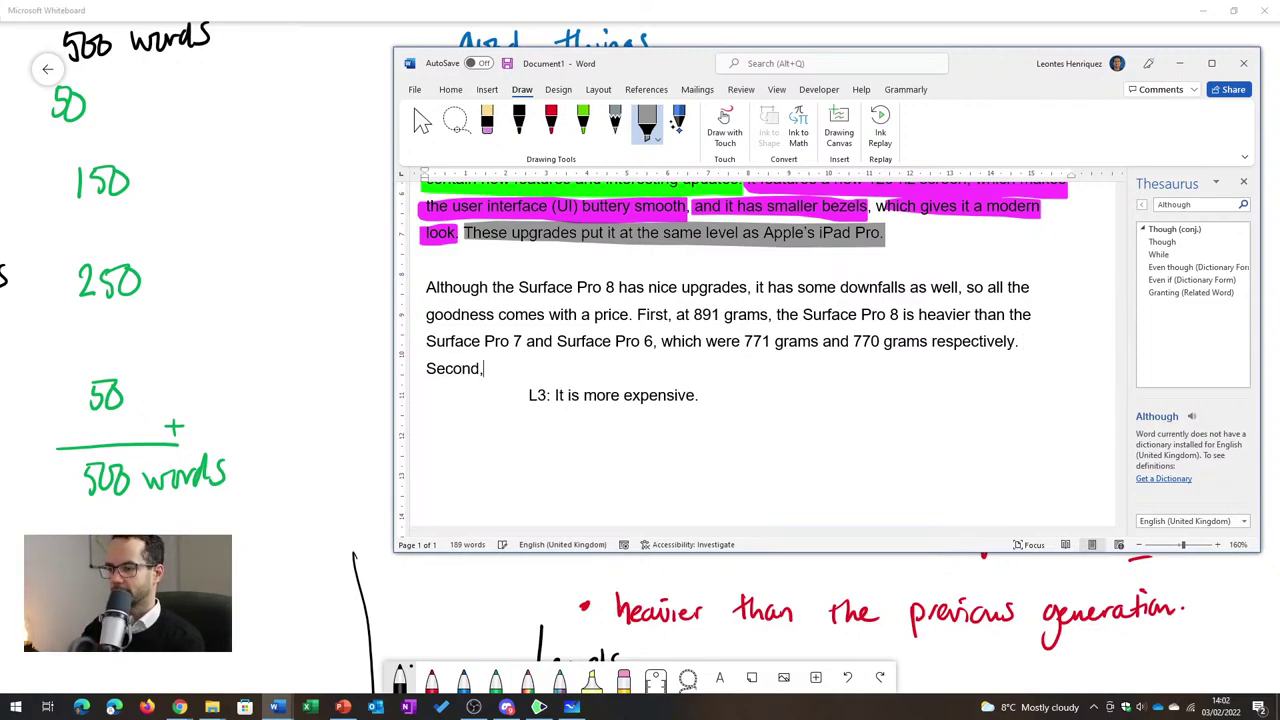
text(the SurfaceP)
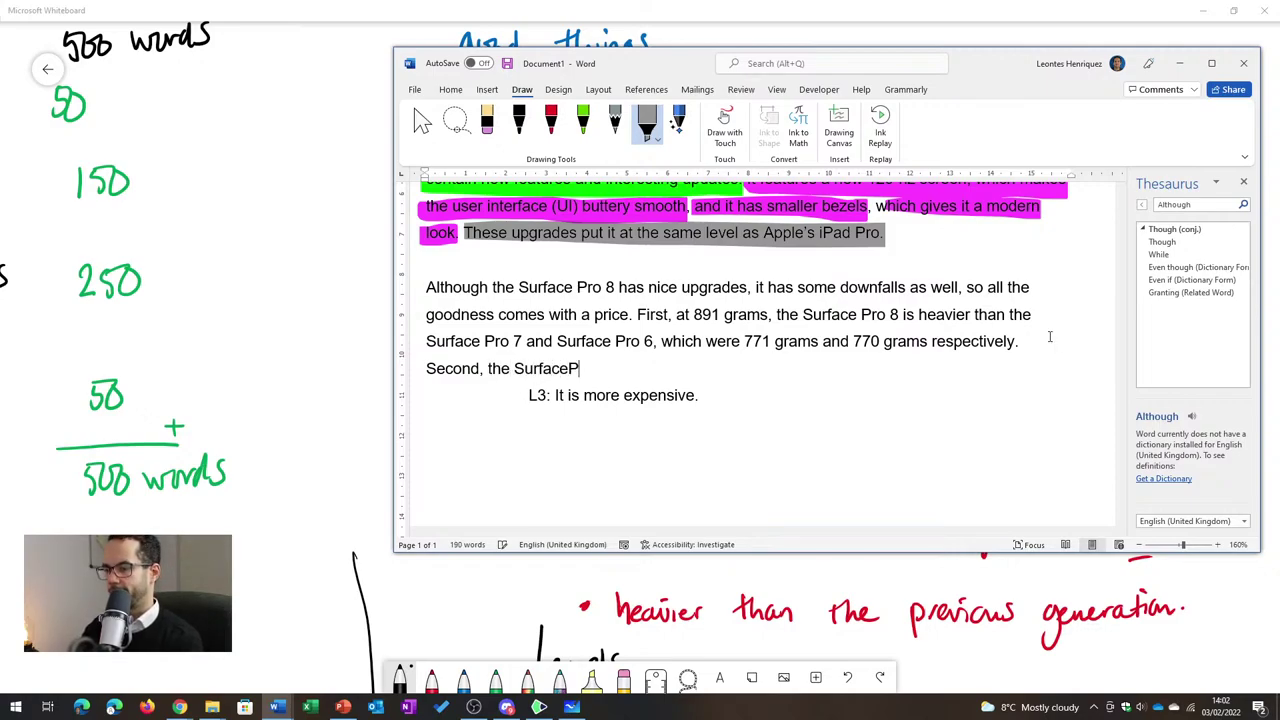
key(BackSpace)
text(Pro 8 is )
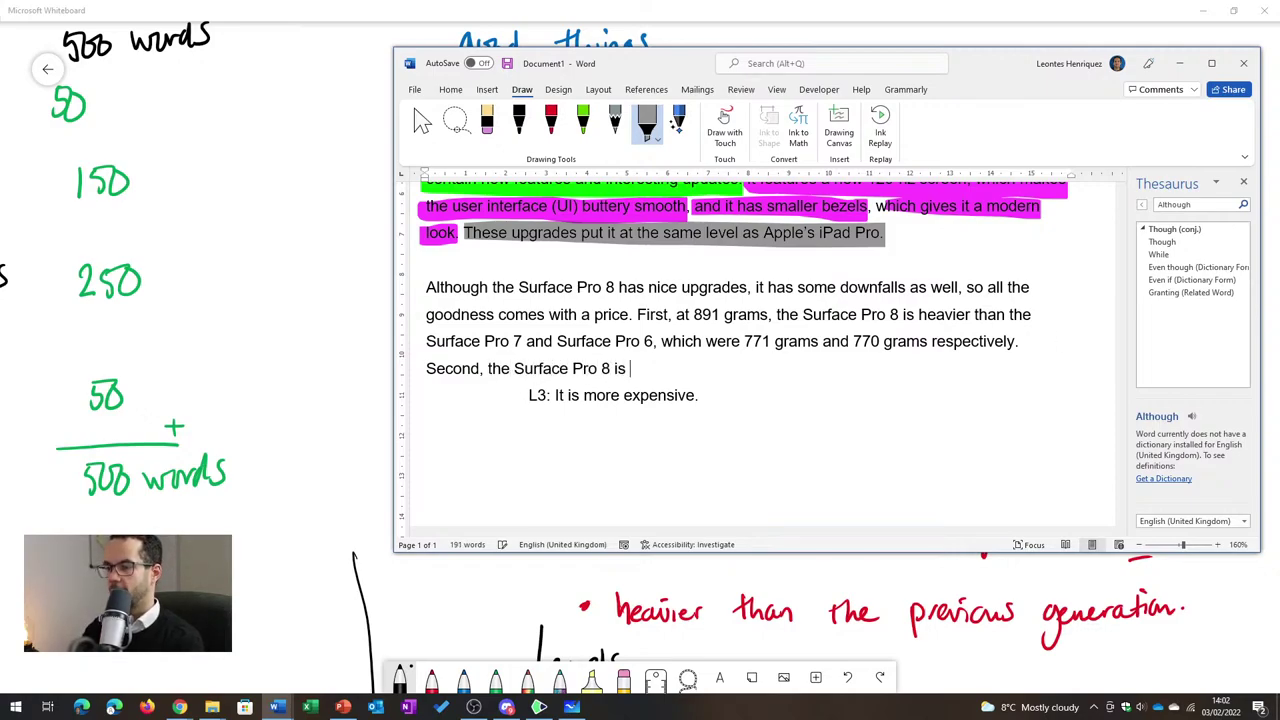
text(more expensive. )
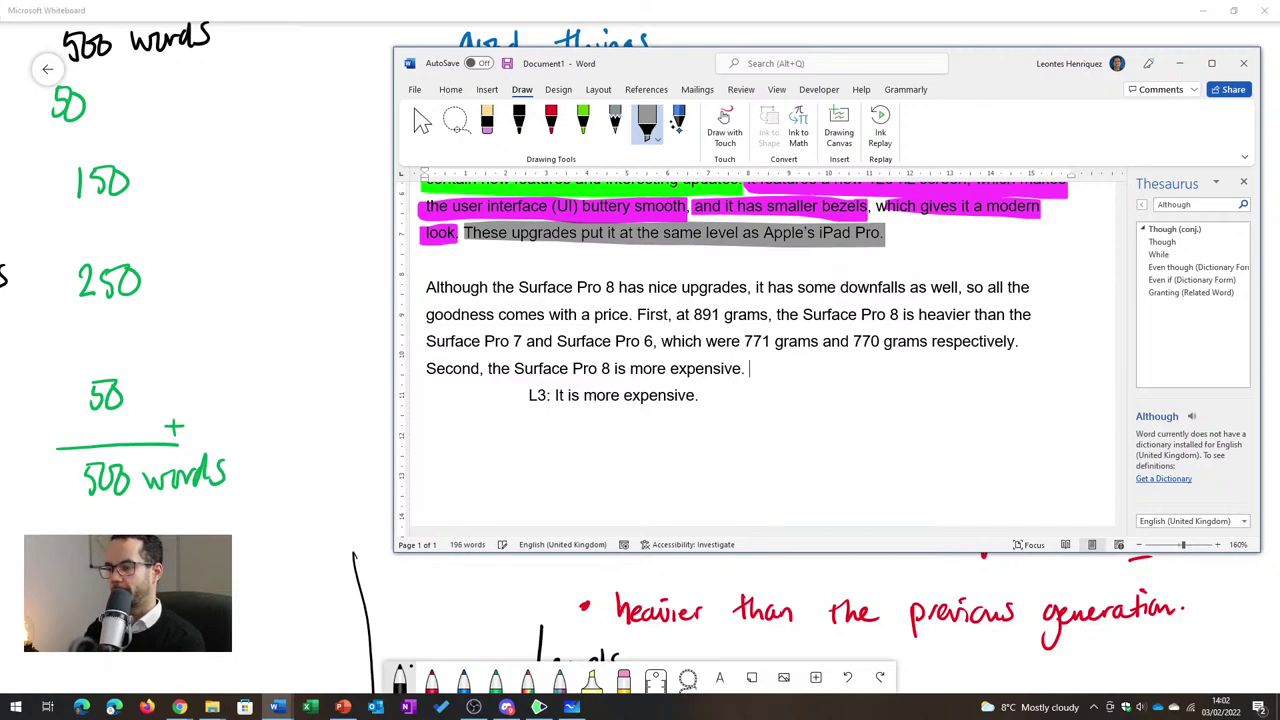
text(The base model)
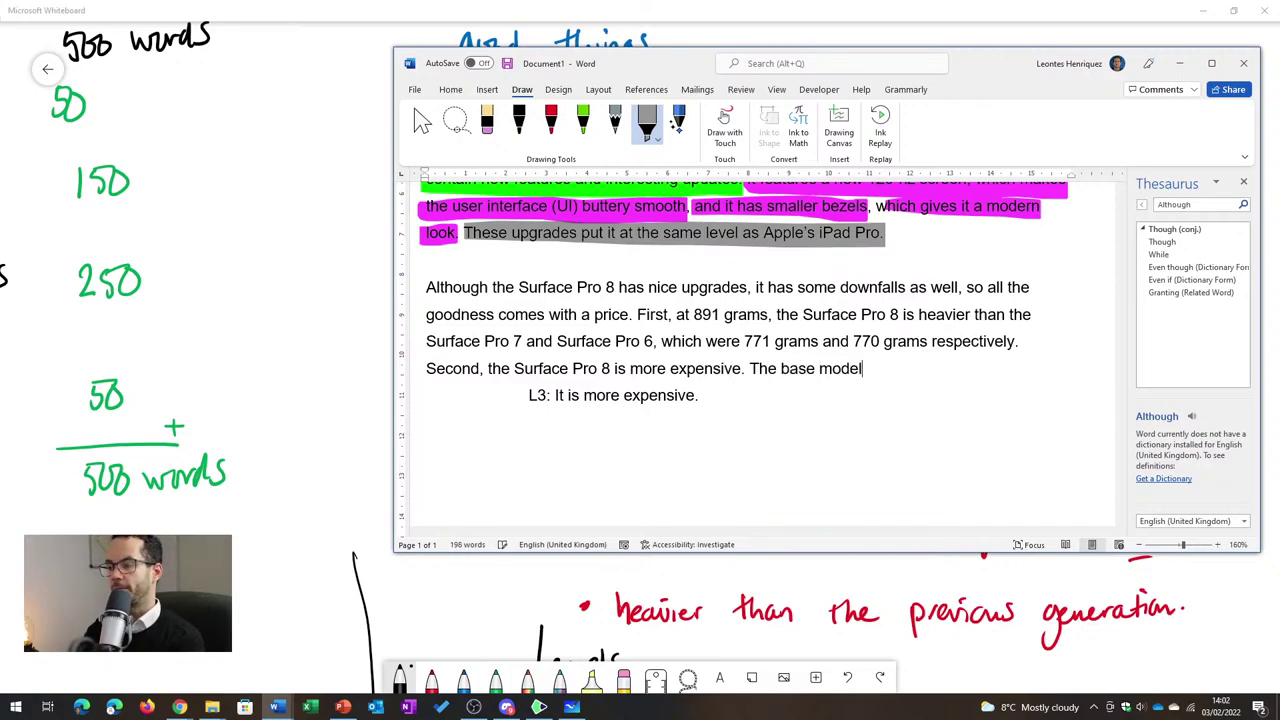
text( starts at)
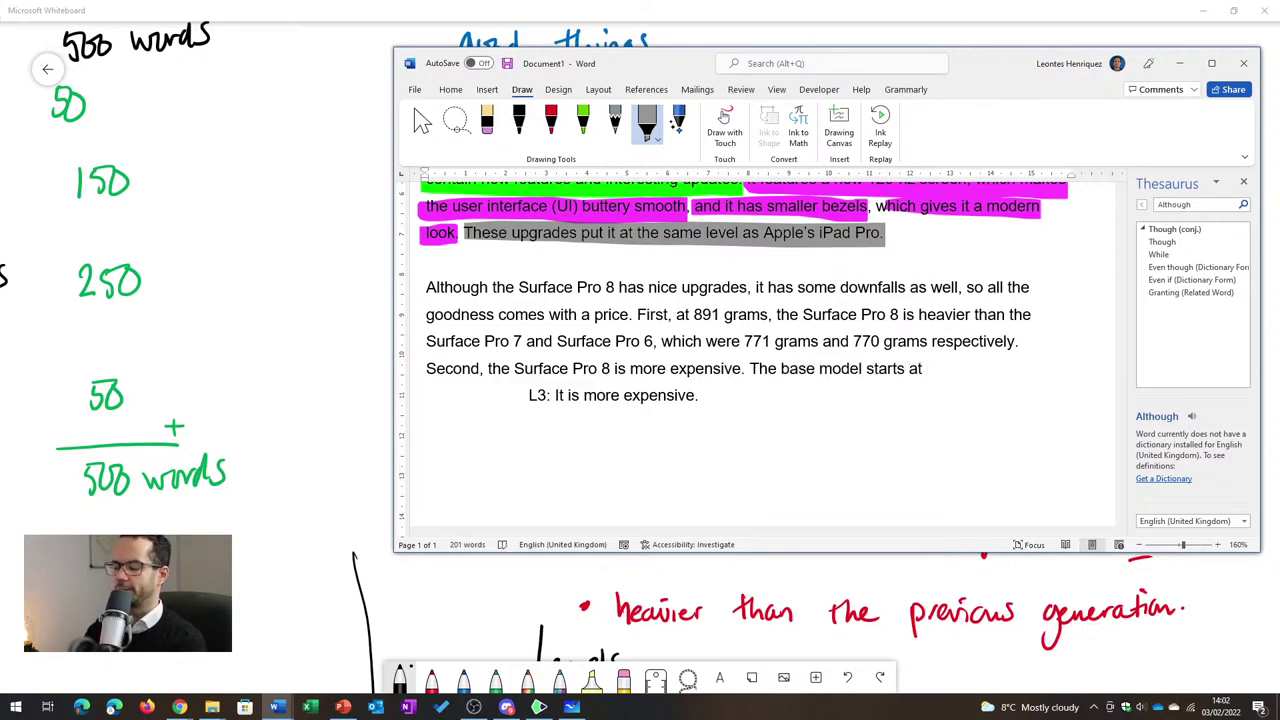
text( $)
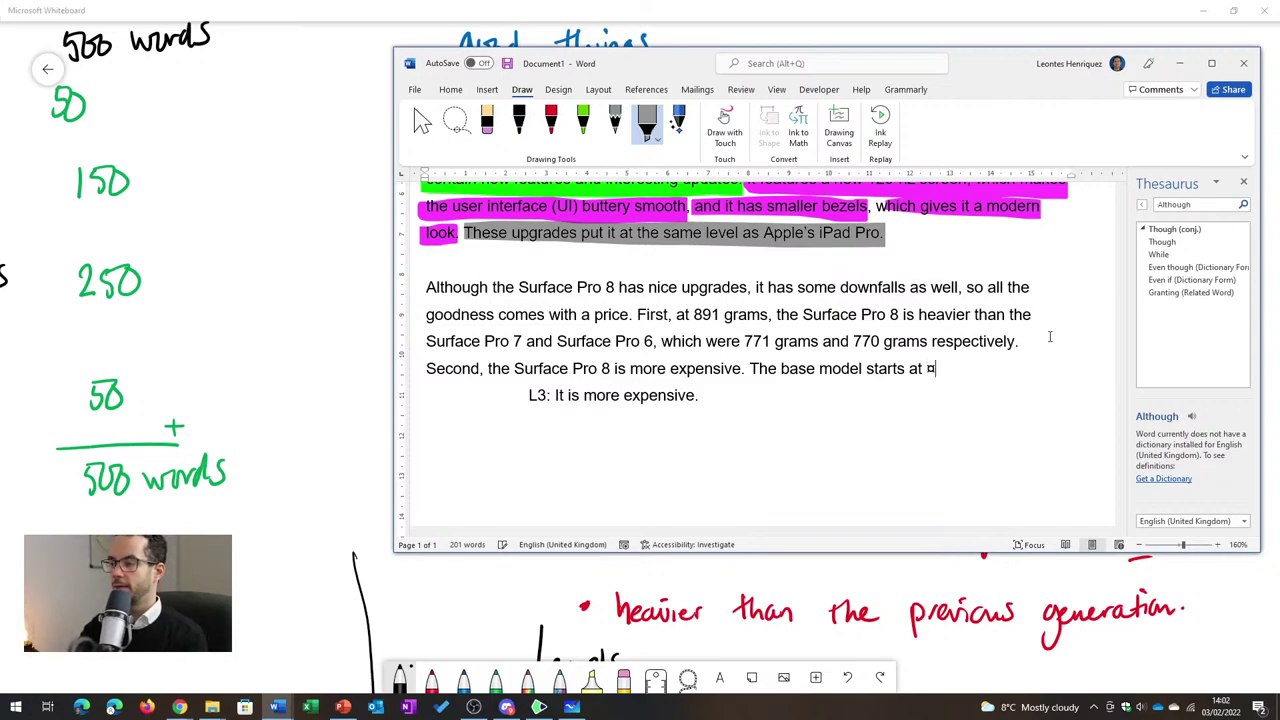
text(110)
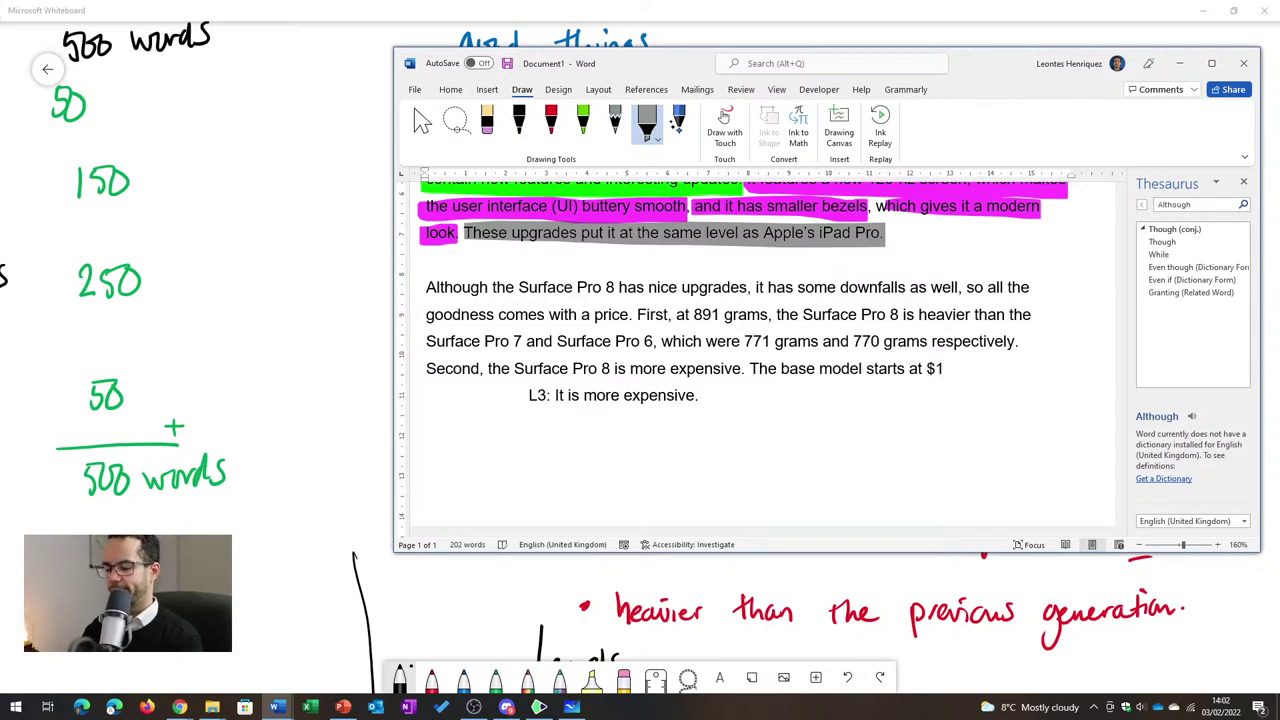
key(BackSpace)
key(BackSpace)
key(BackSpace)
text(1000)
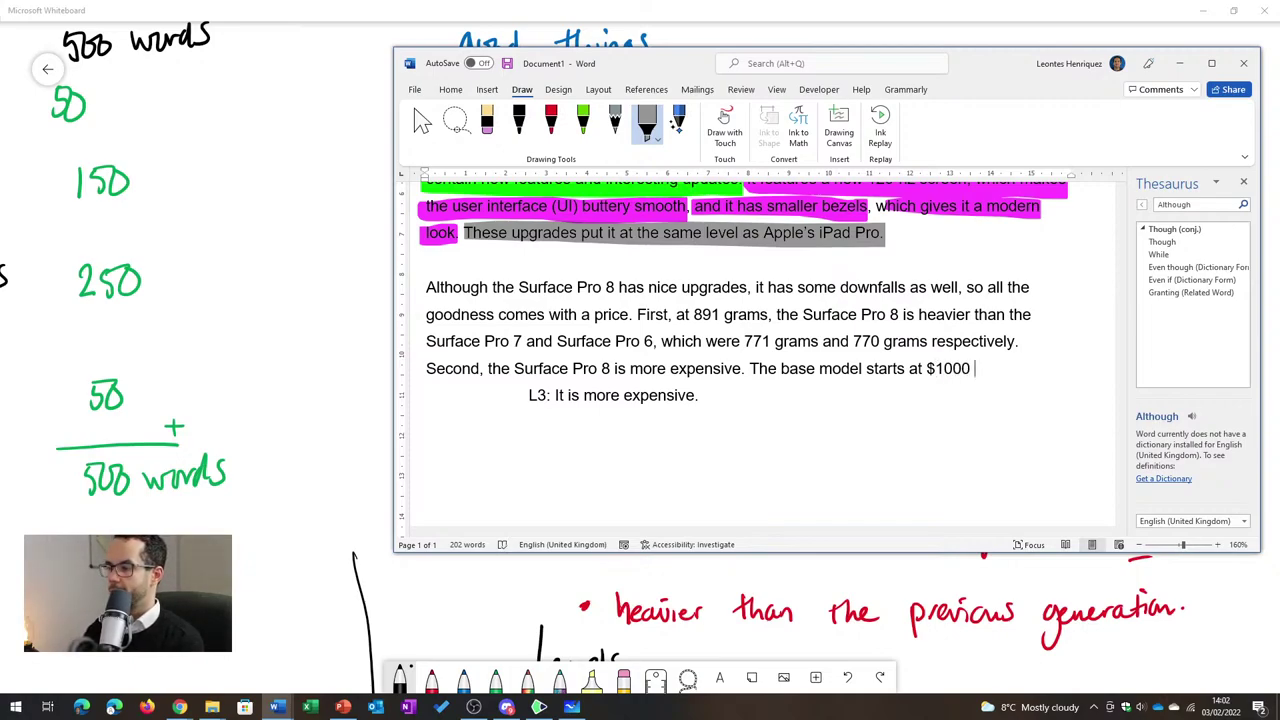
text(, where the B)
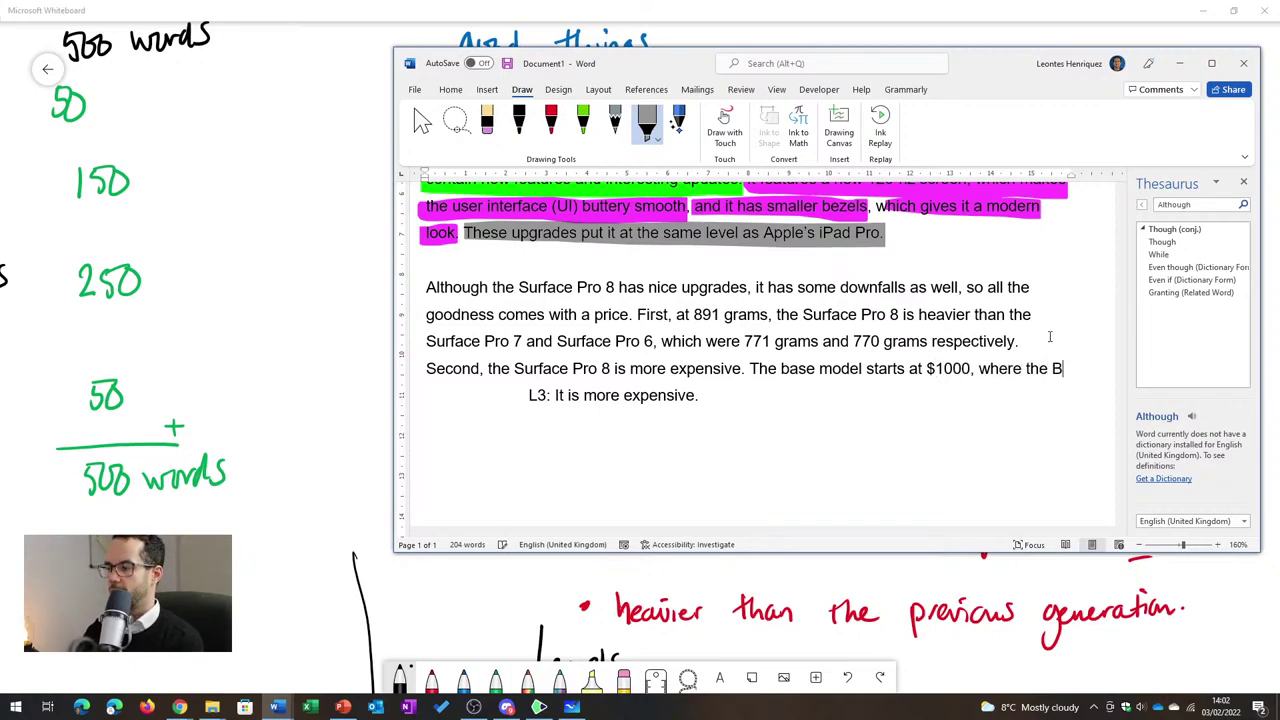
key(BackSpace)
text(base-model Sur)
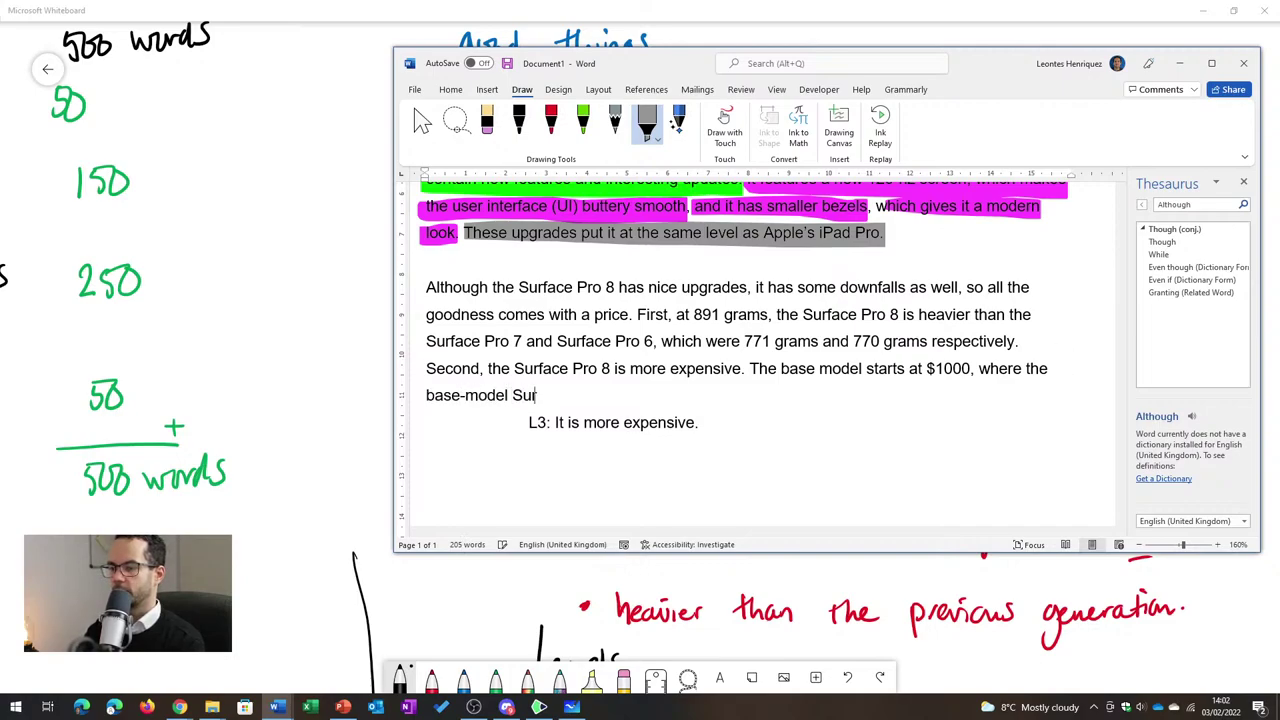
text(face Pro 7 s)
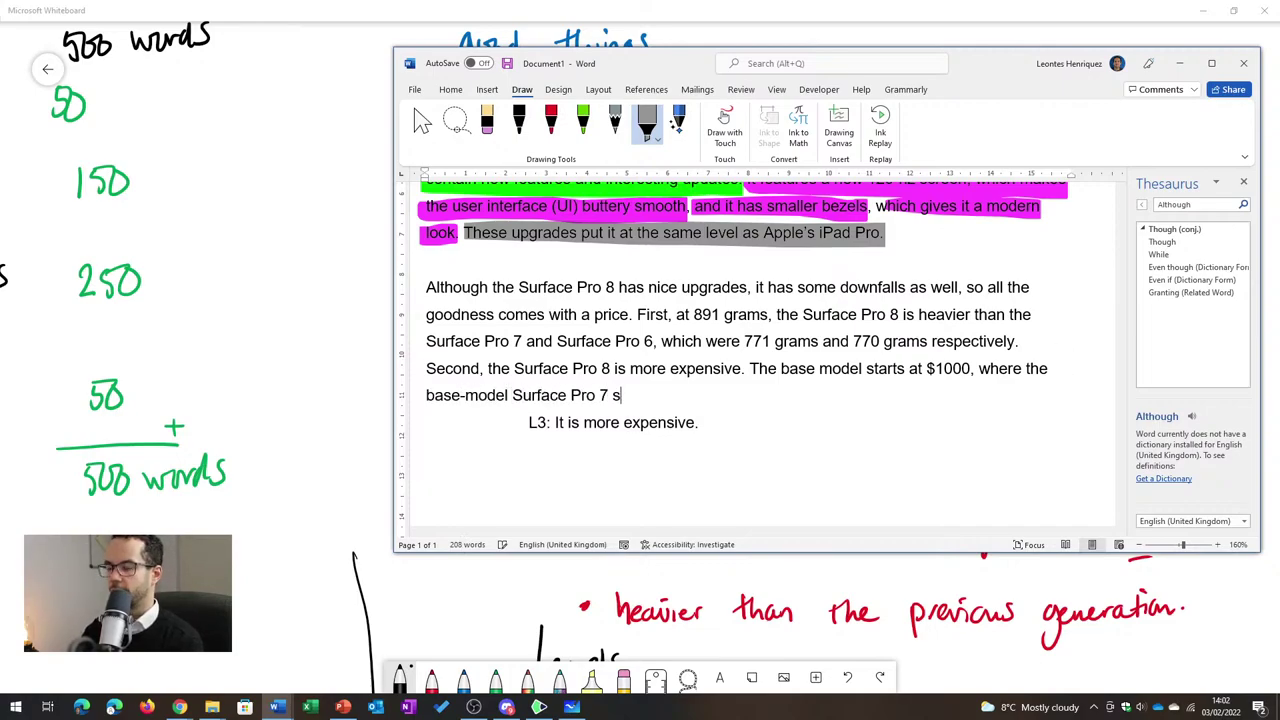
text(tarted at )
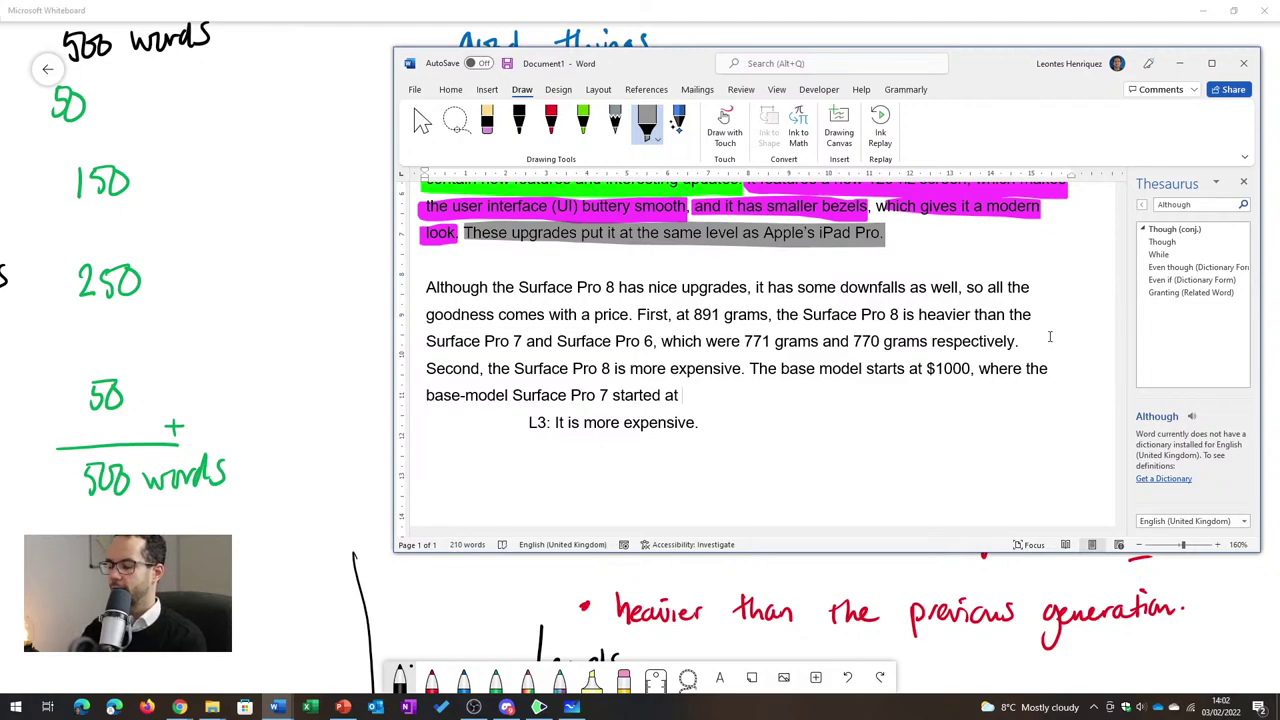
text($900.)
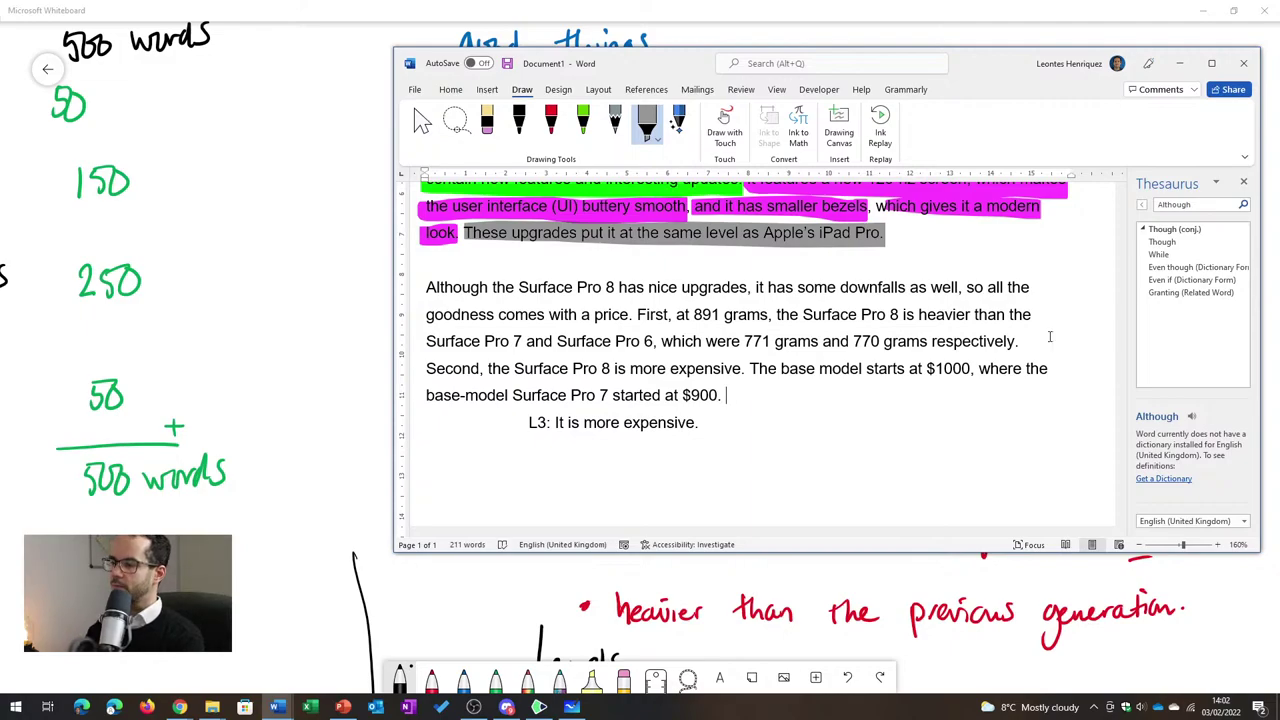
Step: Add the $280 type cover and pen combo sentence ending 'a very expensive laptop', removing the L3 line
text(Add the 229)
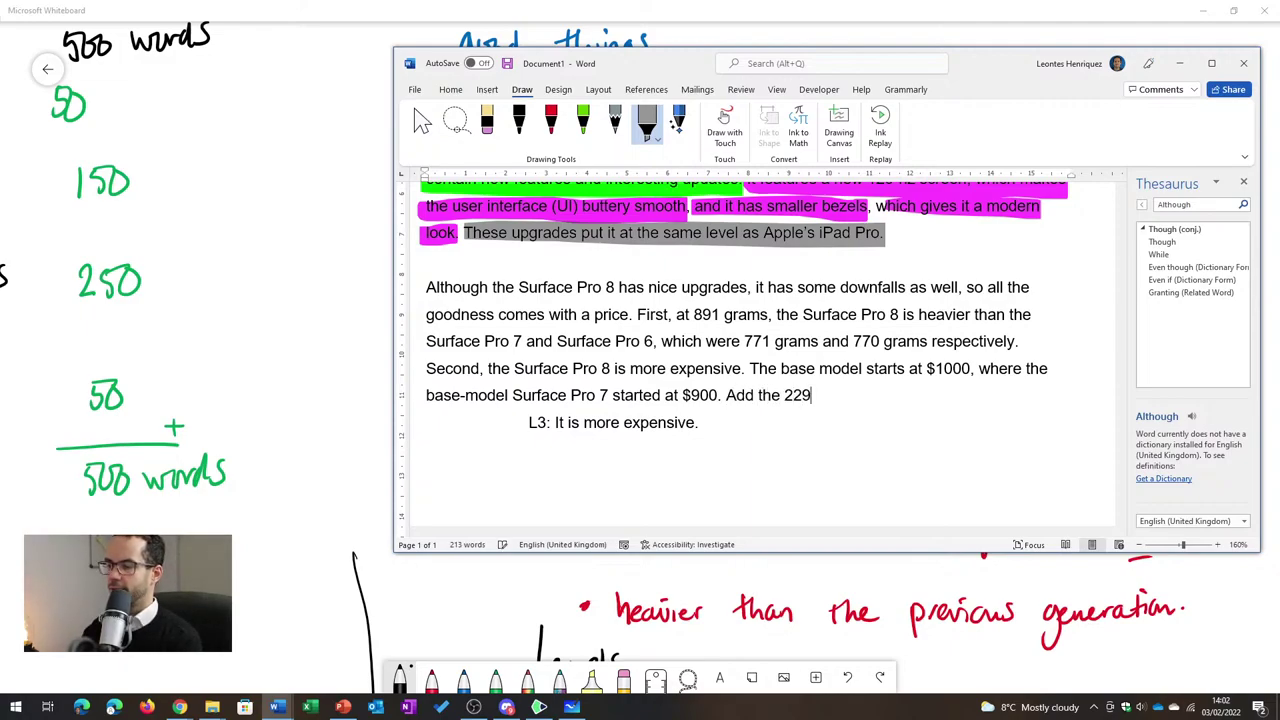
key(BackSpace)
key(BackSpace)
key(BackSpace)
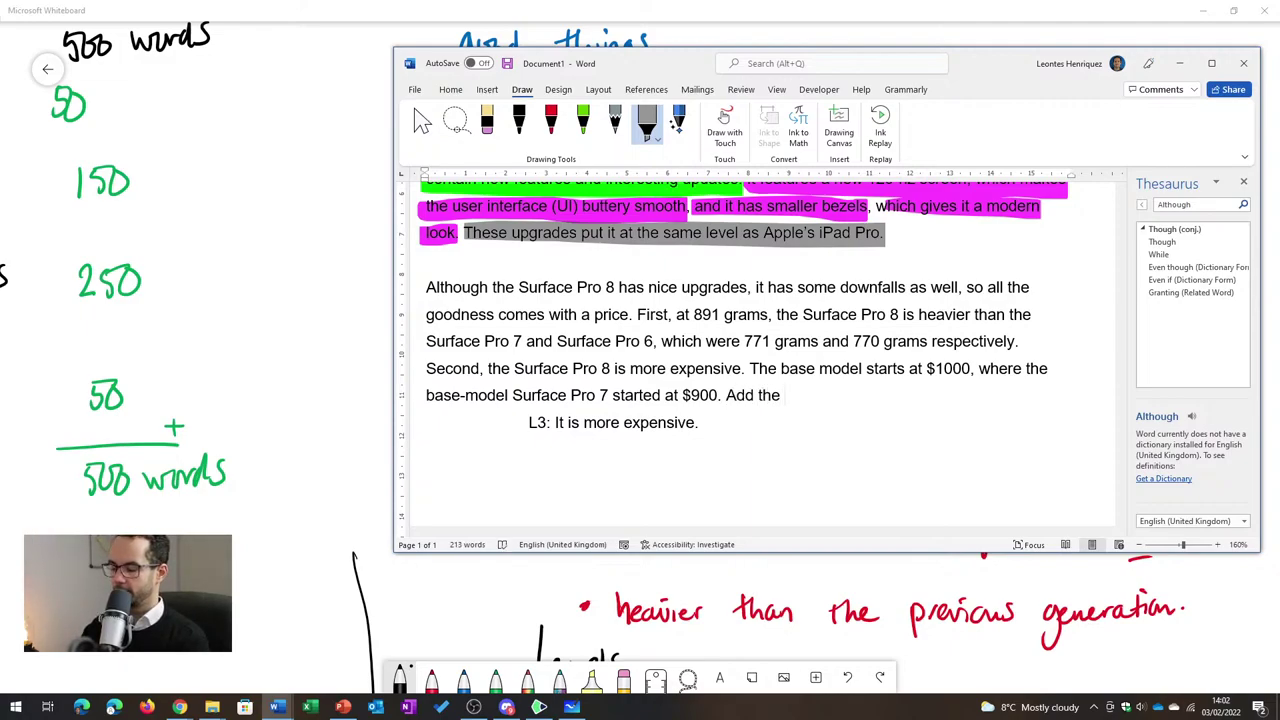
text($280 of the )
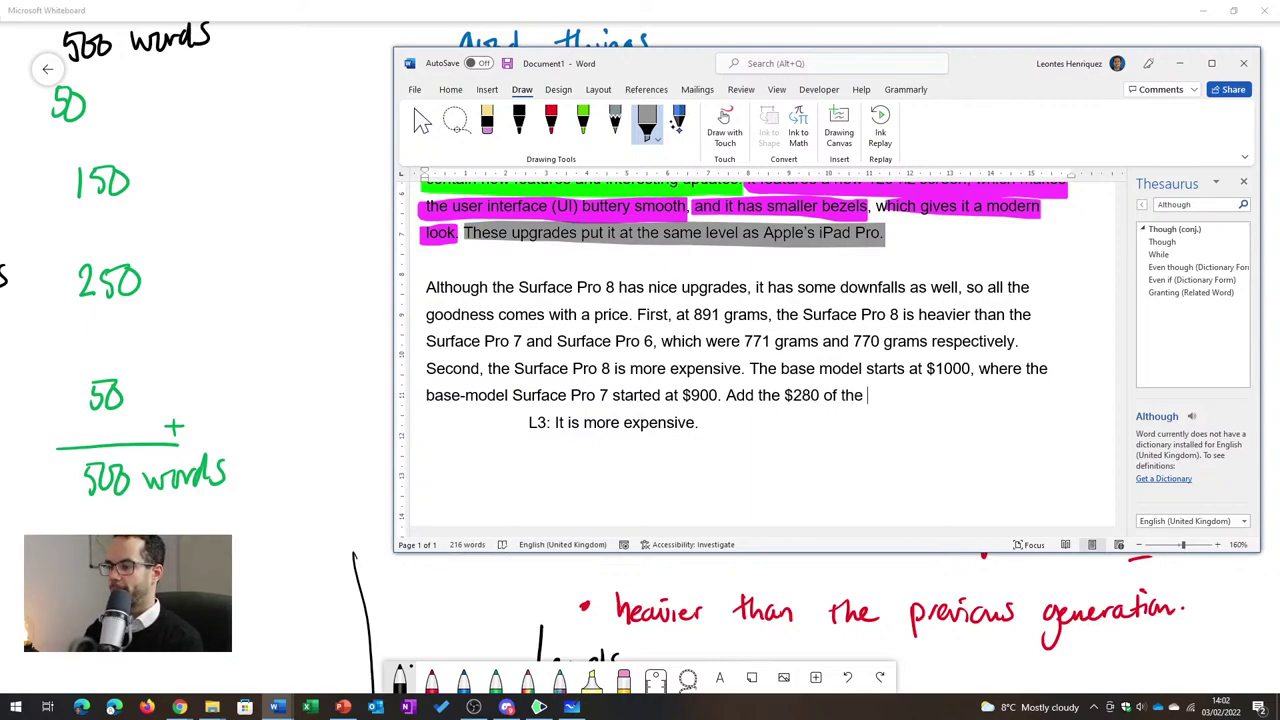
text(T)
key(BackSpace)
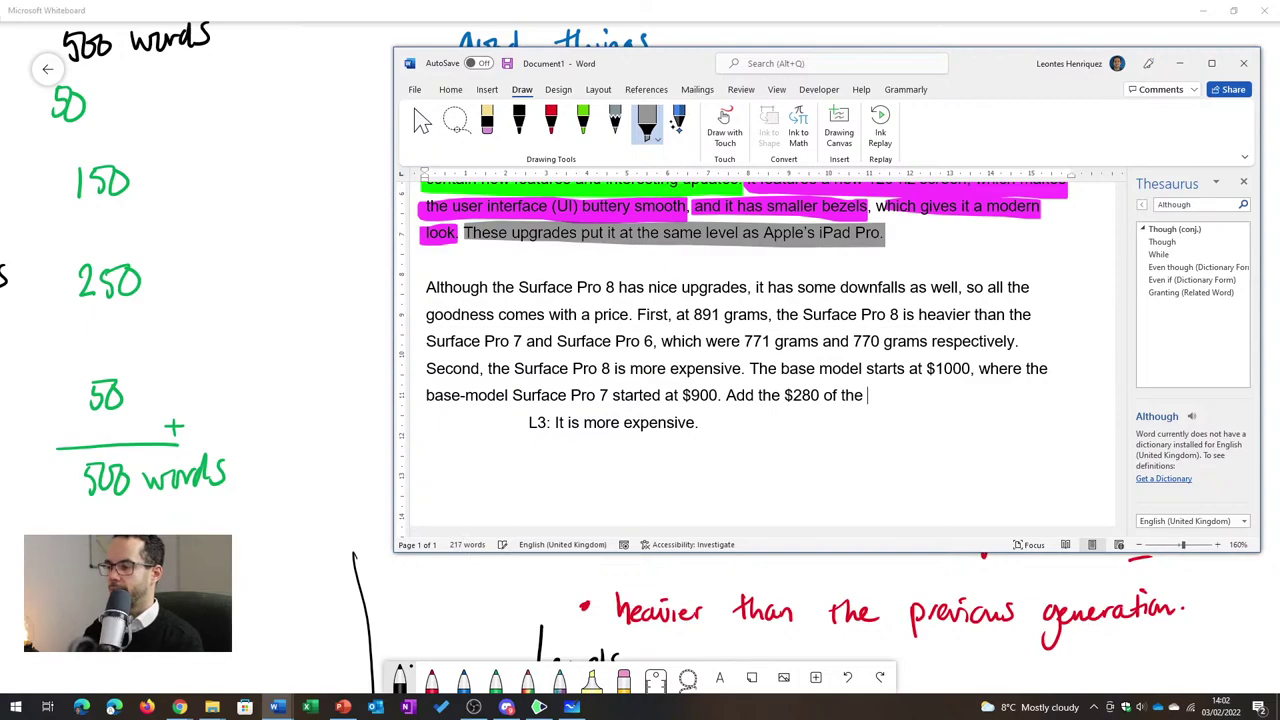
text(necessary )
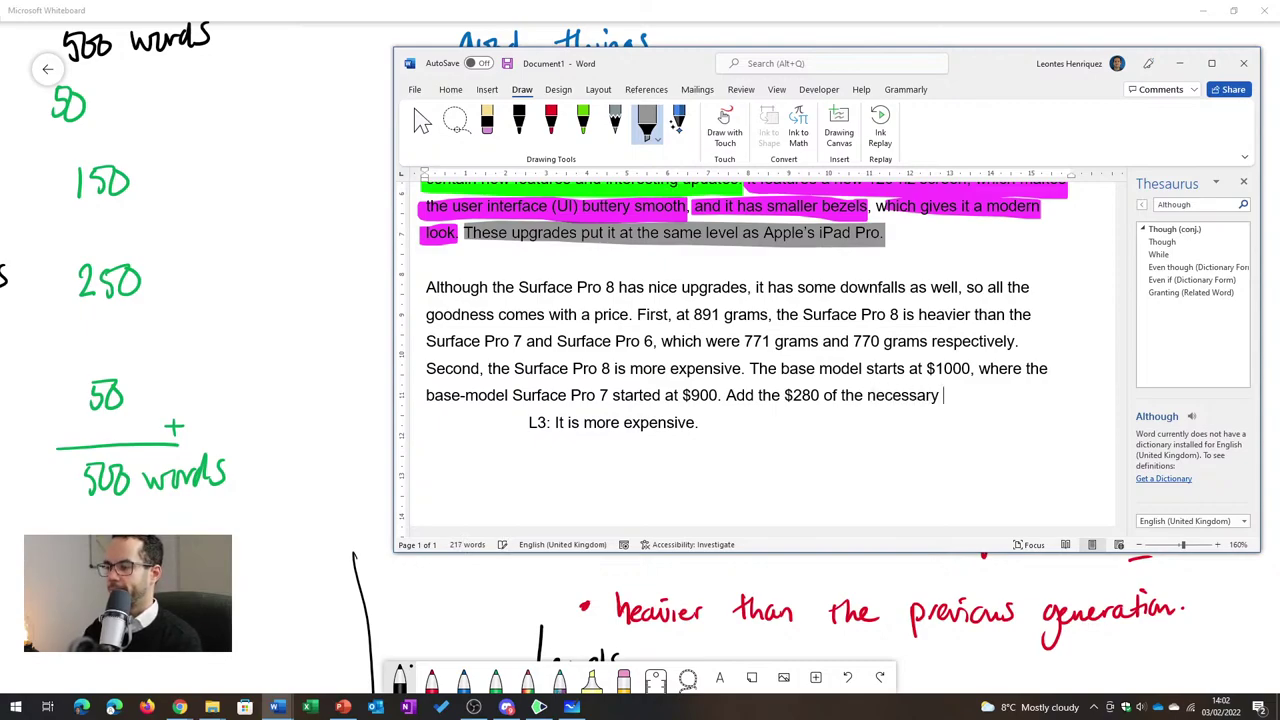
text(type oover and pen, )
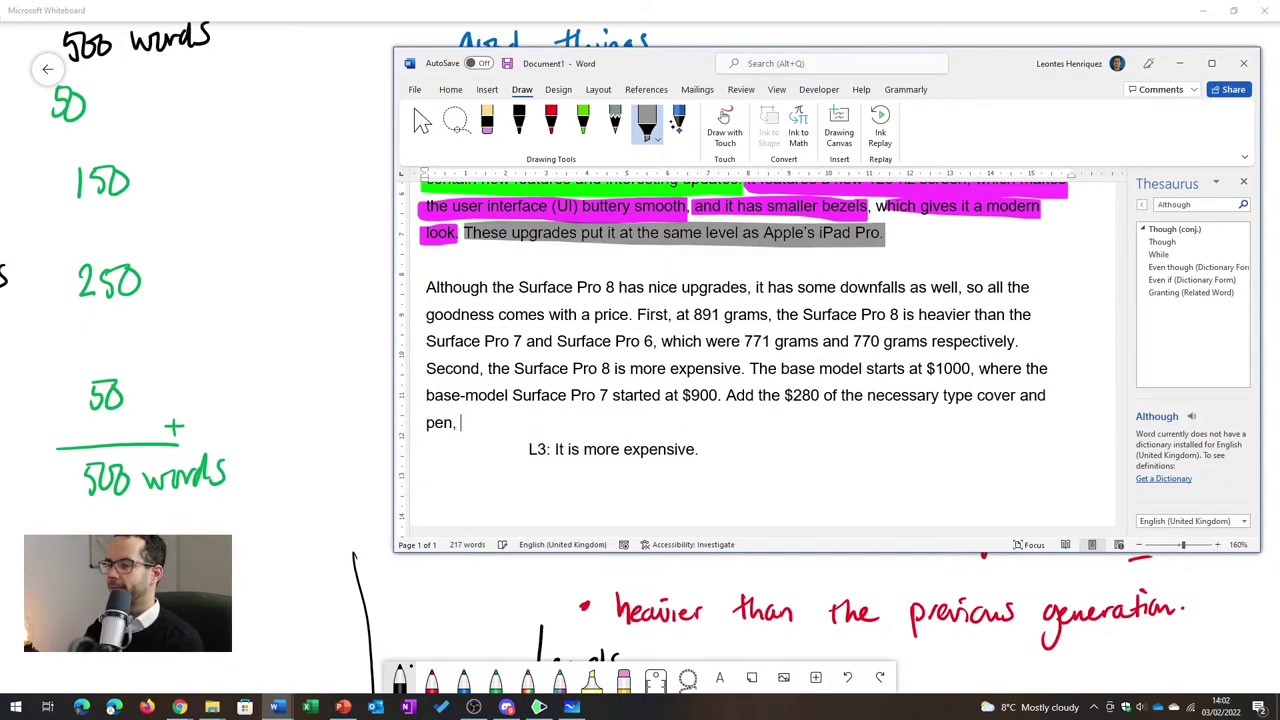
text( combo, )
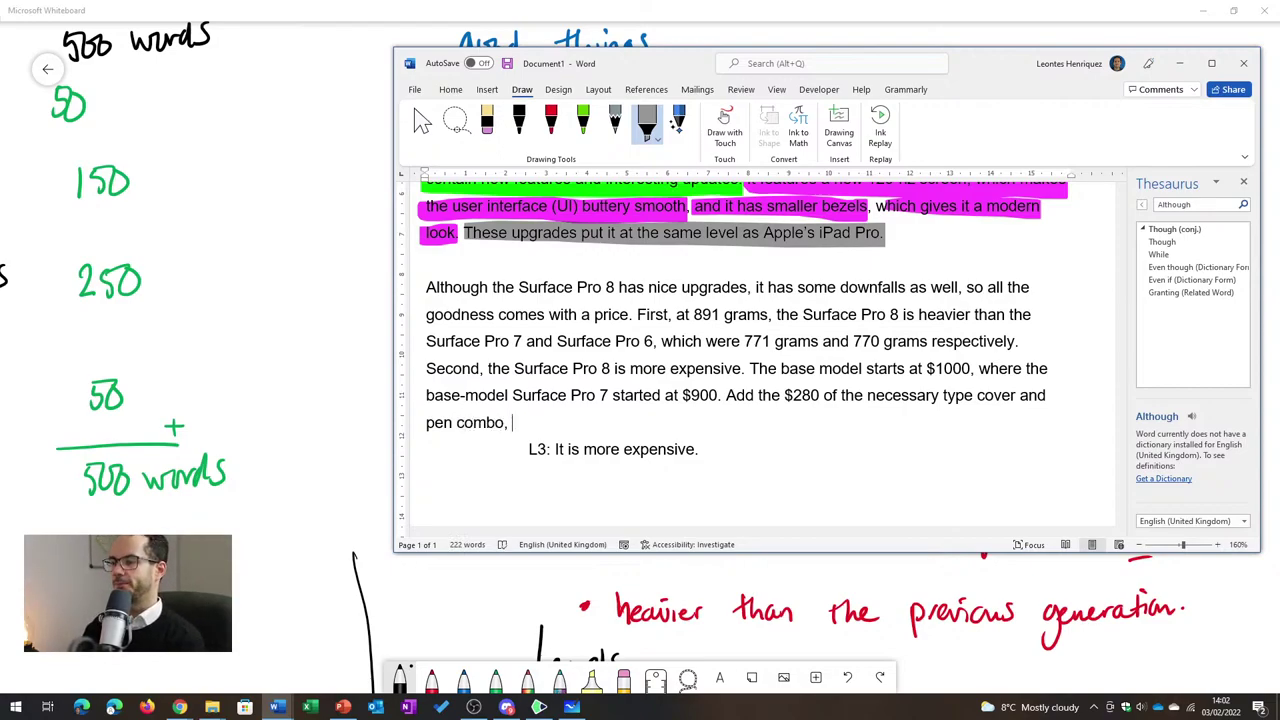
text(and y)
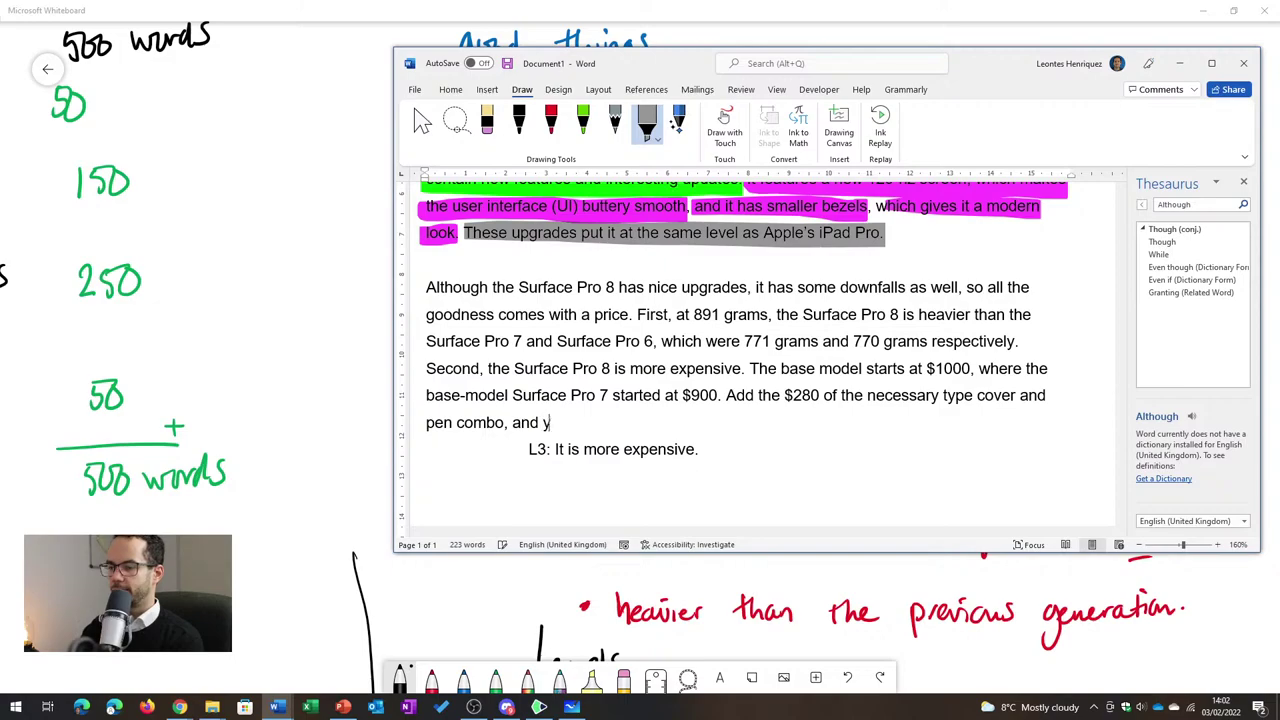
text(ou have a very )
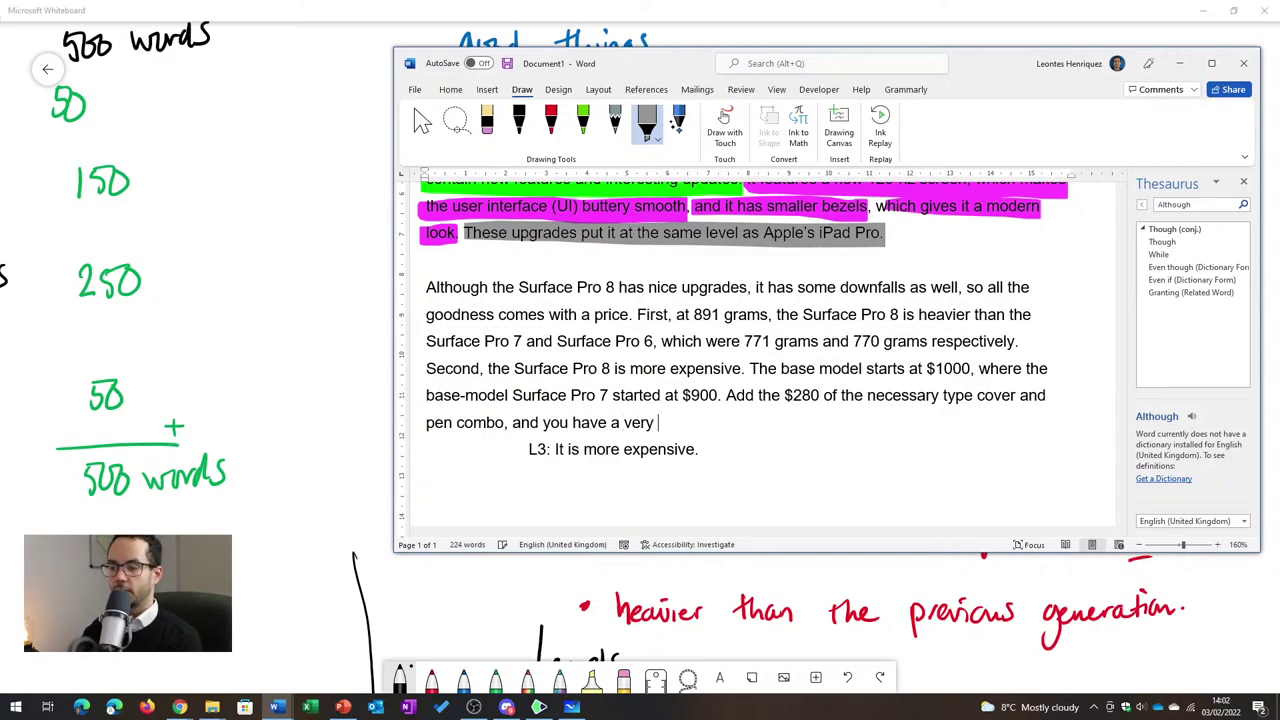
text(expensive device)
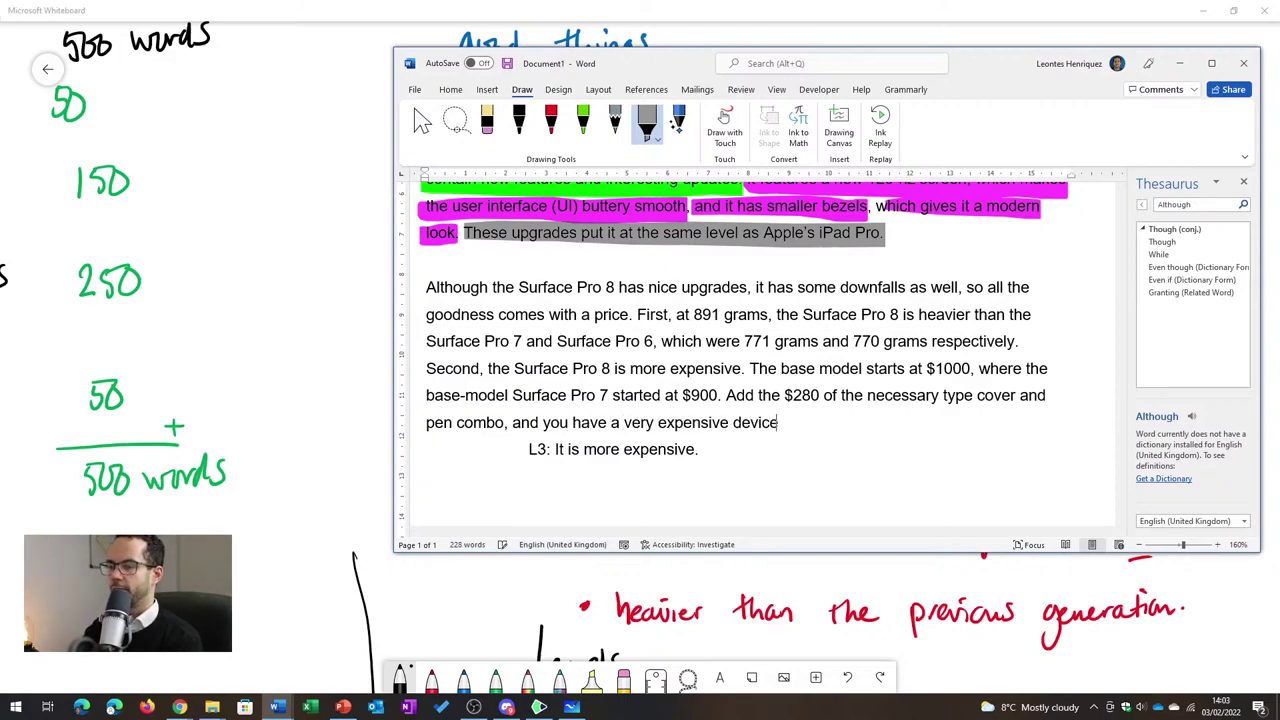
text(.)
key(ctrl+Delete)
key(ctrl+Delete)
key(ctrl+Delete)
key(ctrl+Delete)
key(ctrl+Delete)
key(ctrl+Delete)
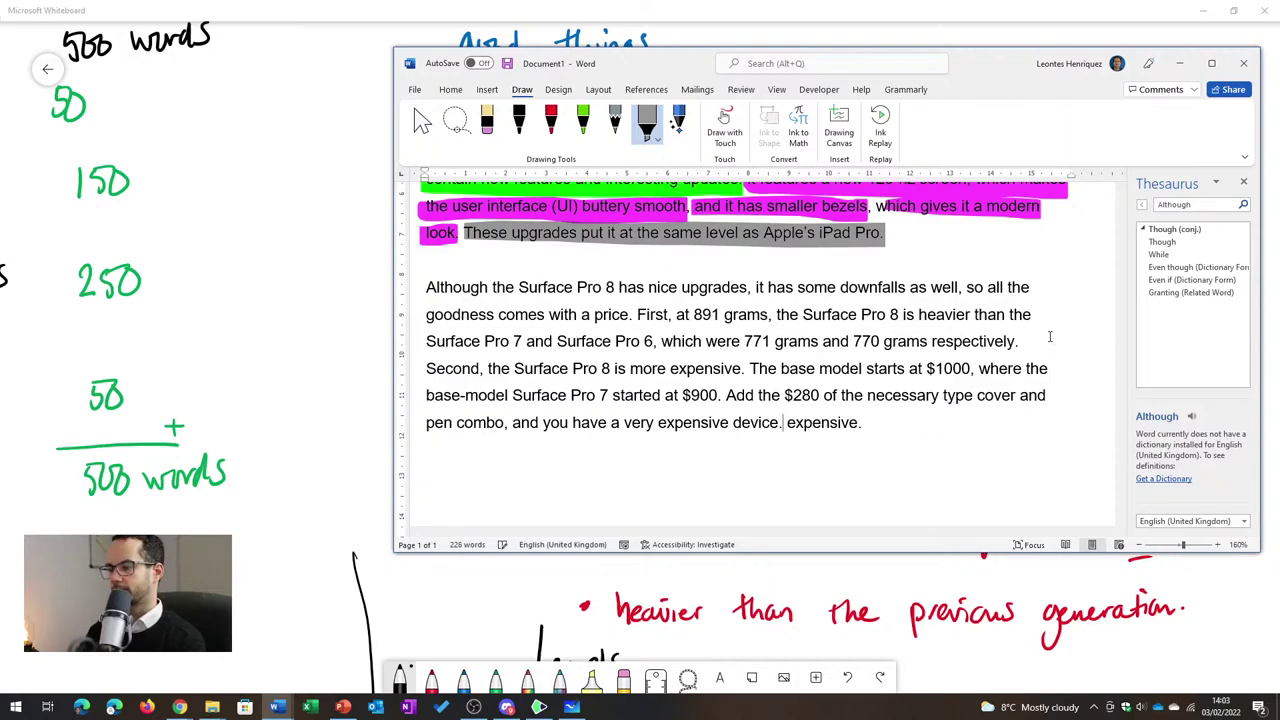
key(BackSpace)
text(laptop.)
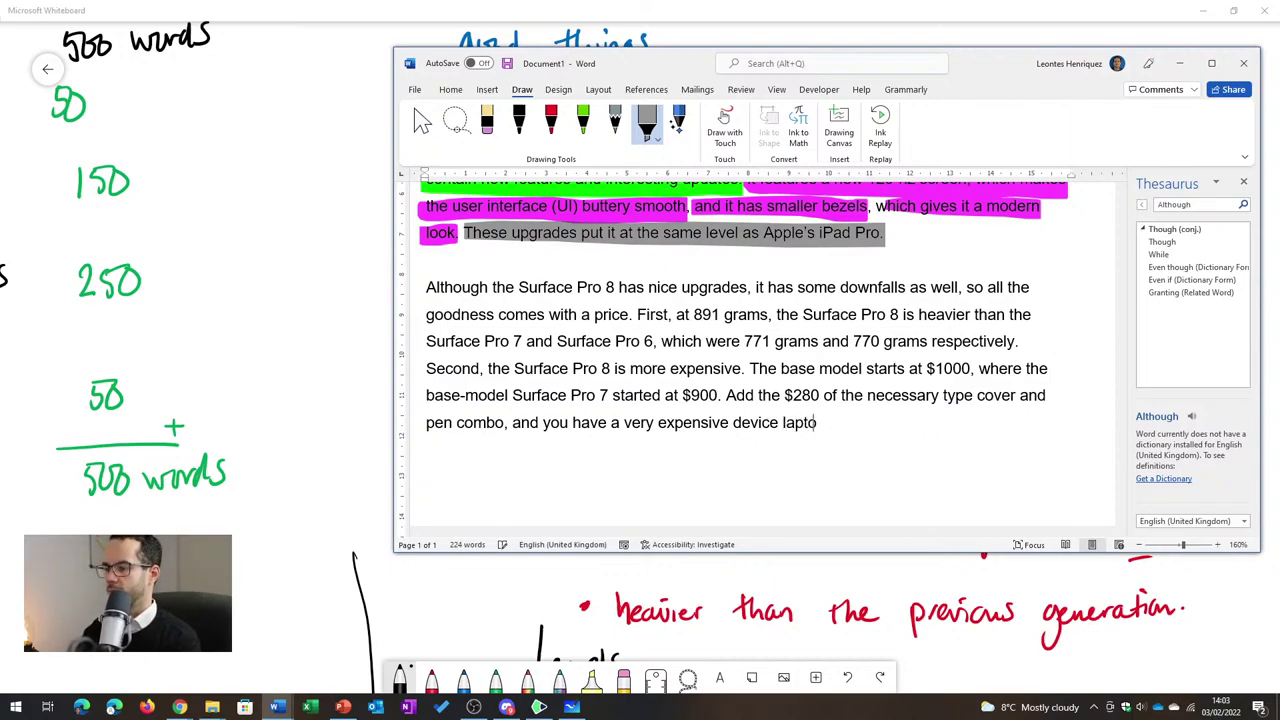
key(ctrl+BackSpace)
key(ctrl+BackSpace)
key(ctrl+BackSpace)
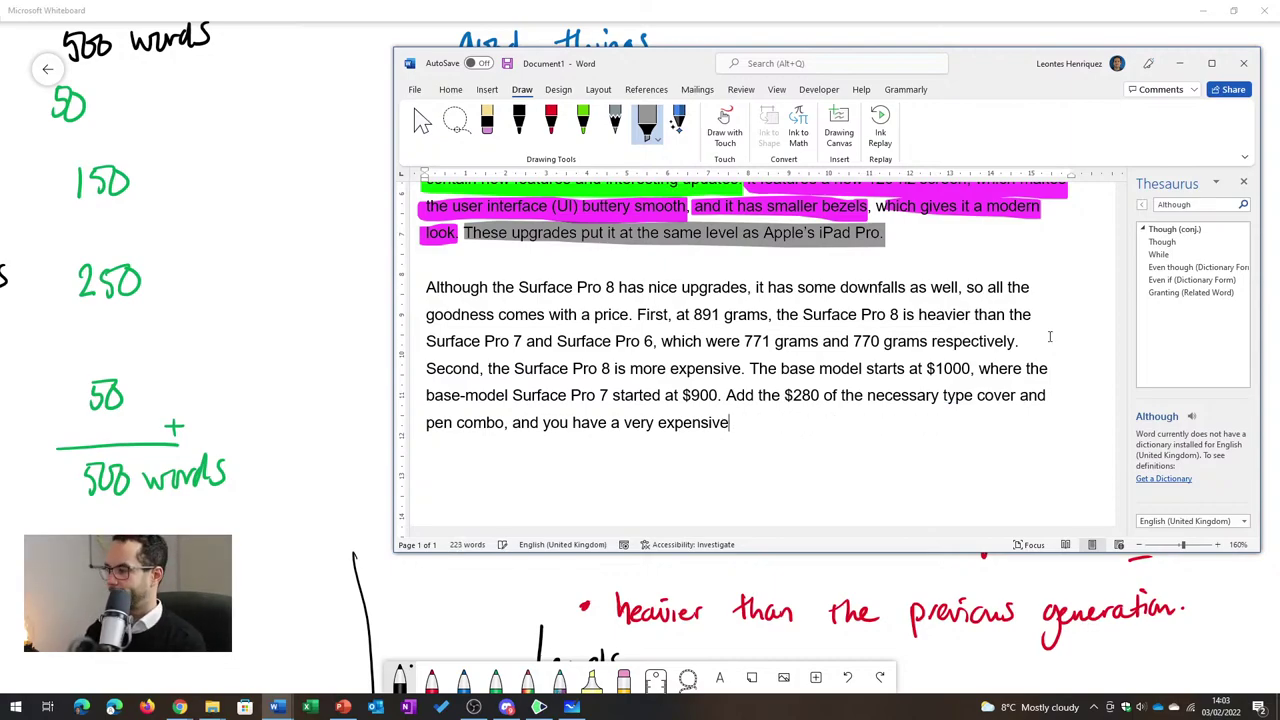
text(laptop.)
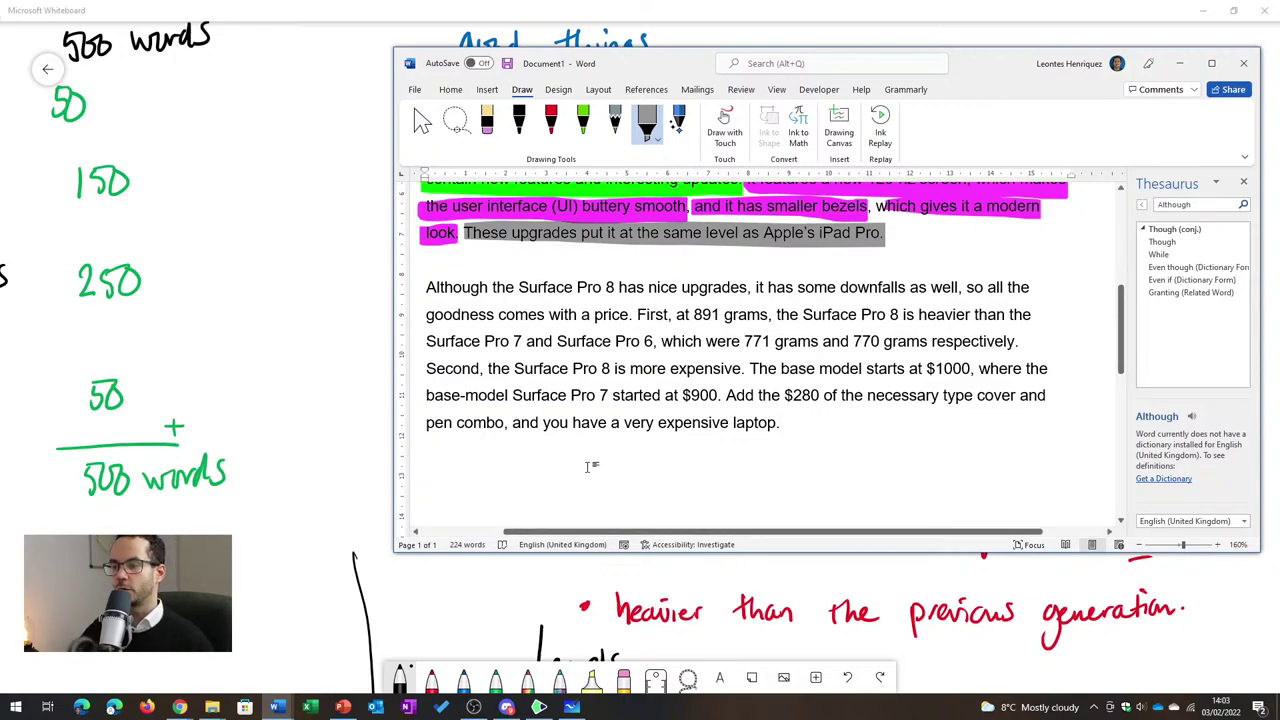
Step: Start the paragraph's closing sentence with 'For $1300'
drag(809, 434, 427, 288)
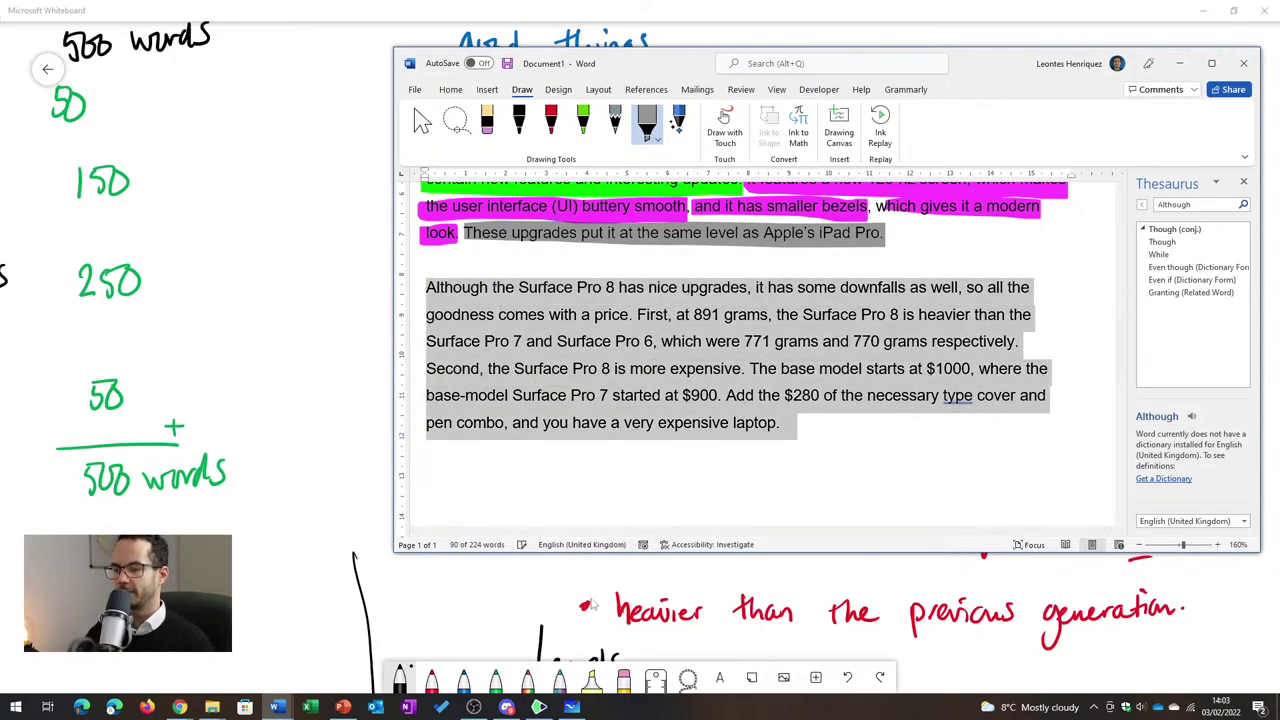
click(826, 429)
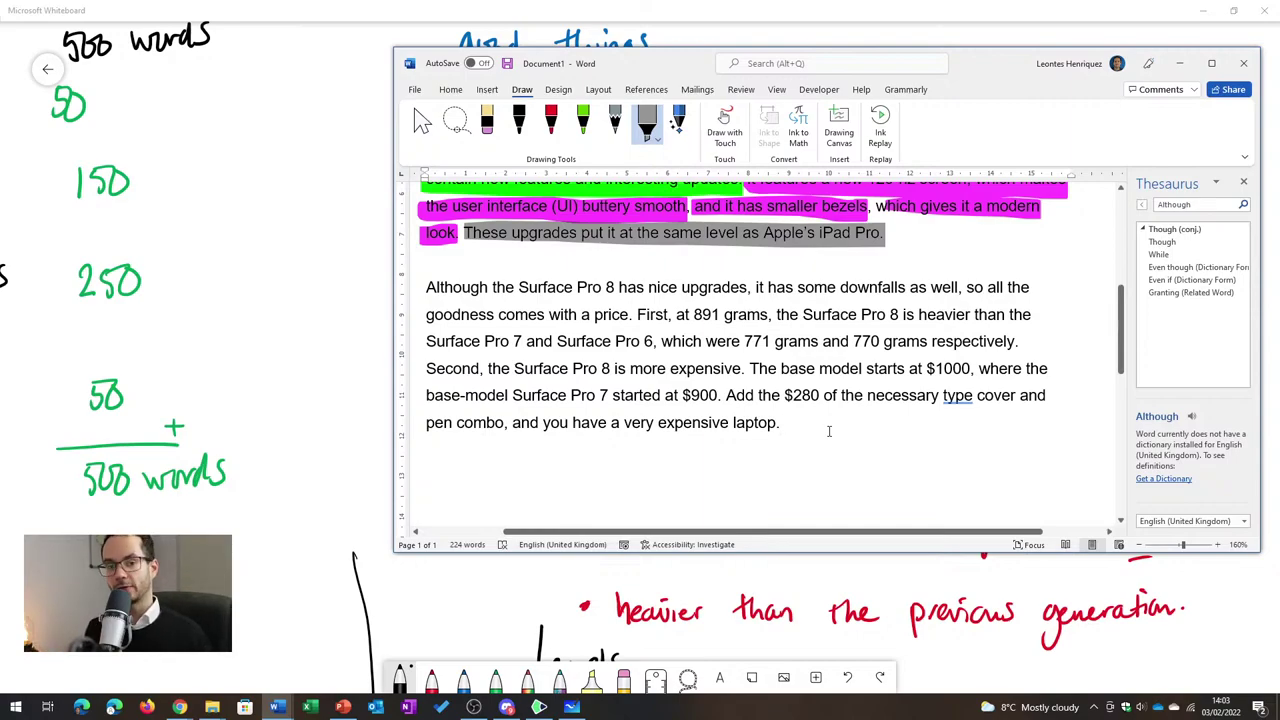
text(The)
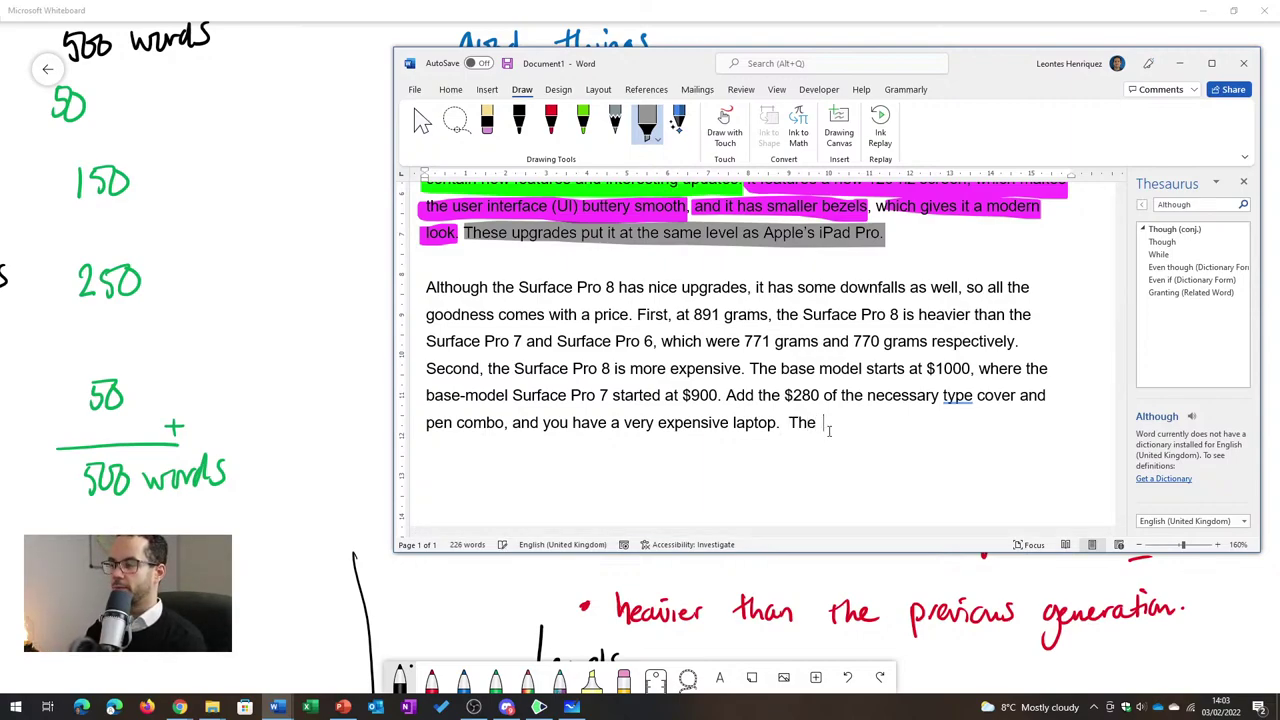
key(ctrl+BackSpace)
text(t)
key(BackSpace)
text(The)
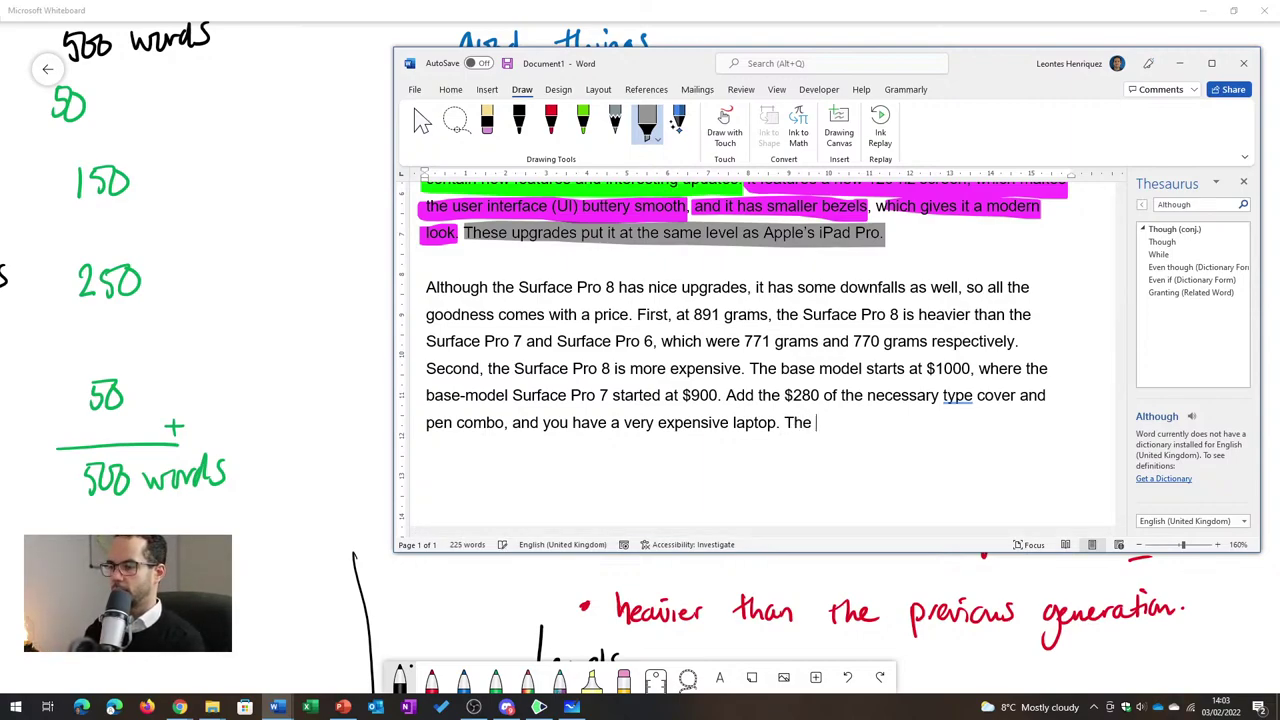
key(ctrl+BackSpace)
text(For the )
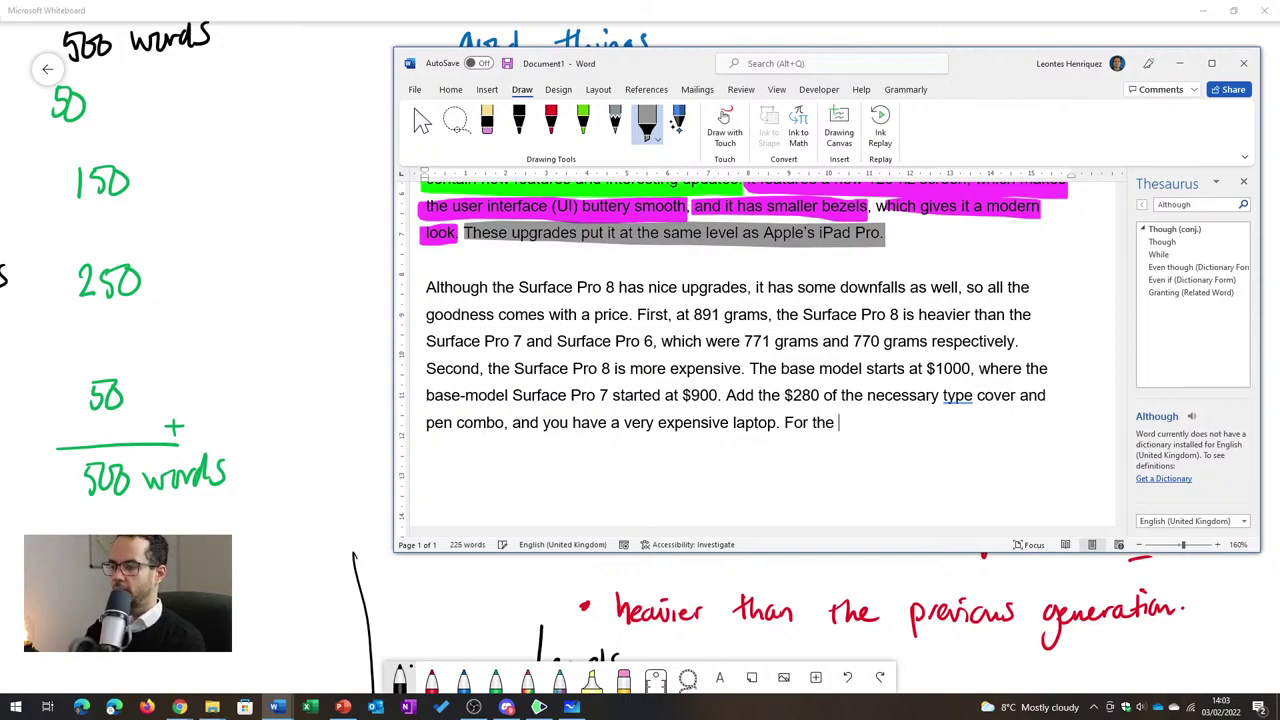
text(1300)
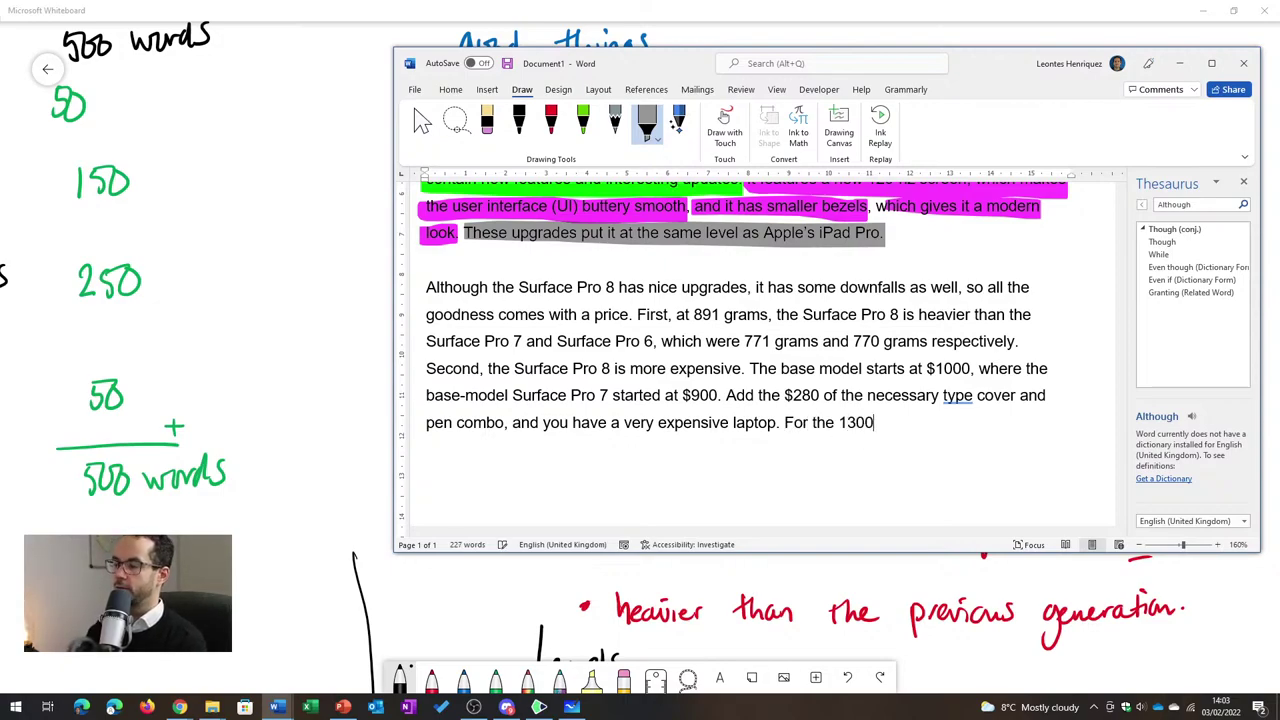
key(ctrl+Left)
text($)
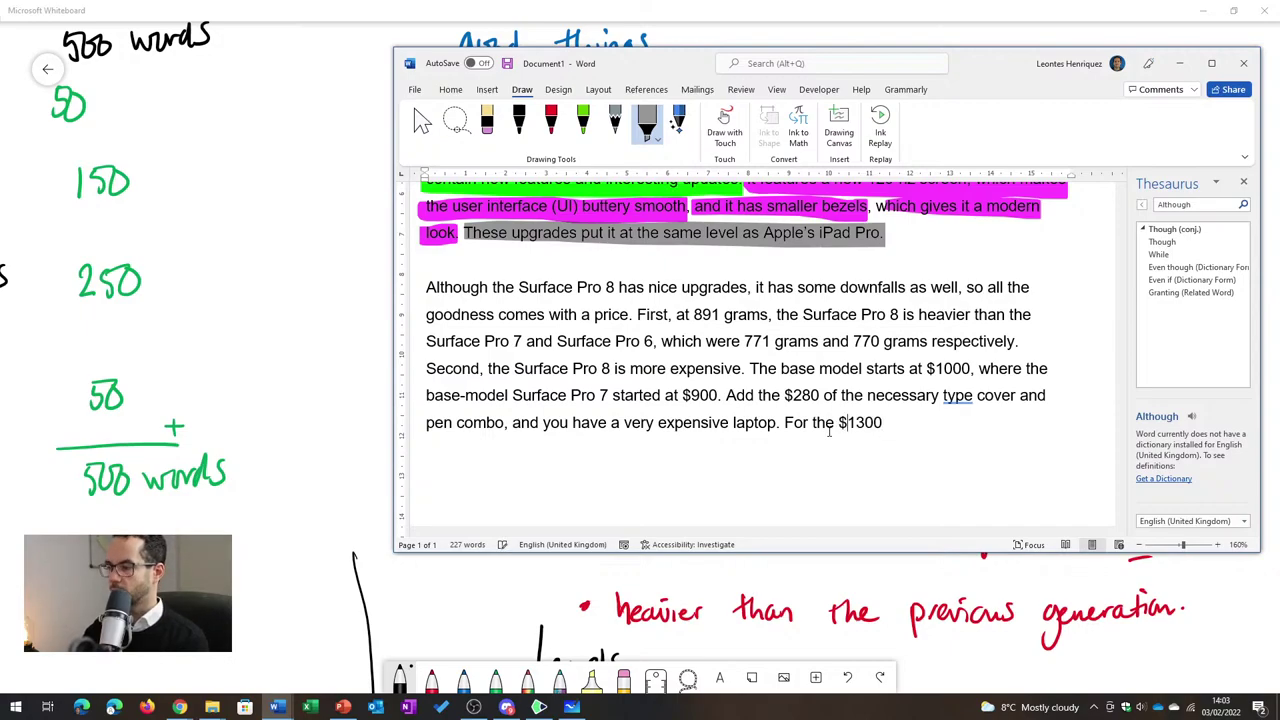
key(End)
text(you can)
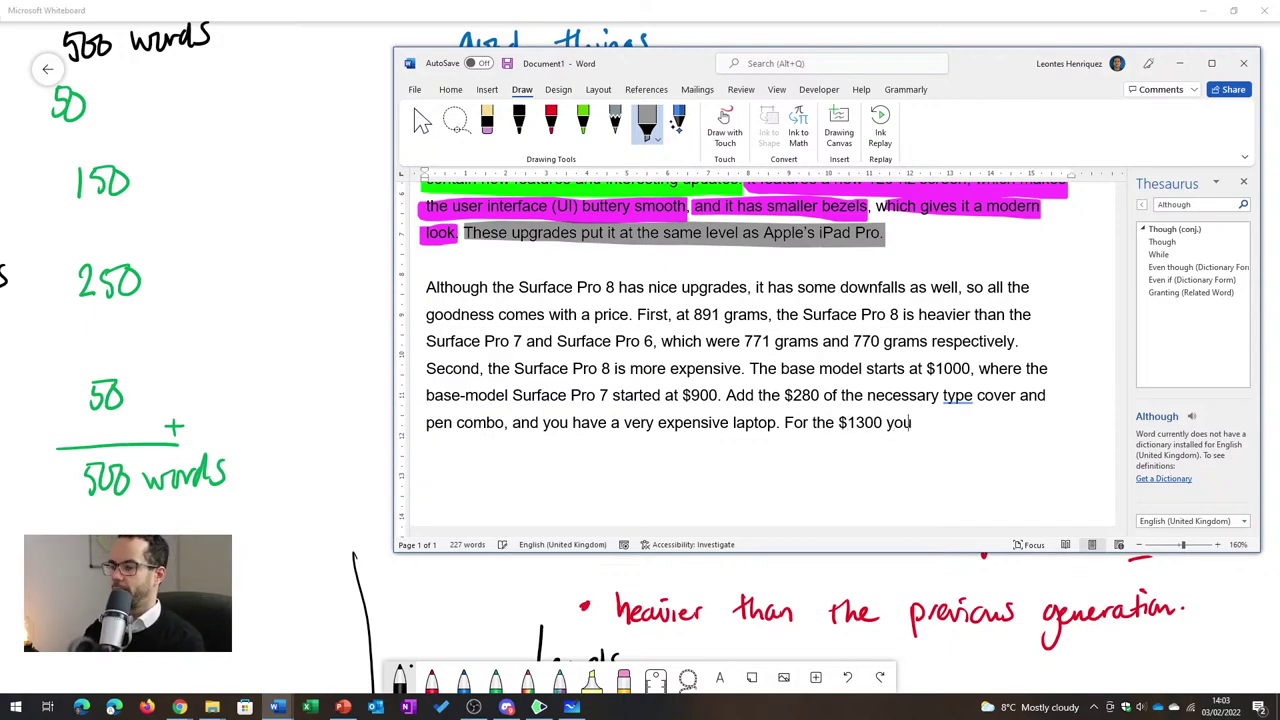
key(BackSpace)
key(BackSpace)
key(BackSpace)
key(BackSpace)
key(BackSpace)
key(BackSpace)
key(BackSpace)
key(BackSpace)
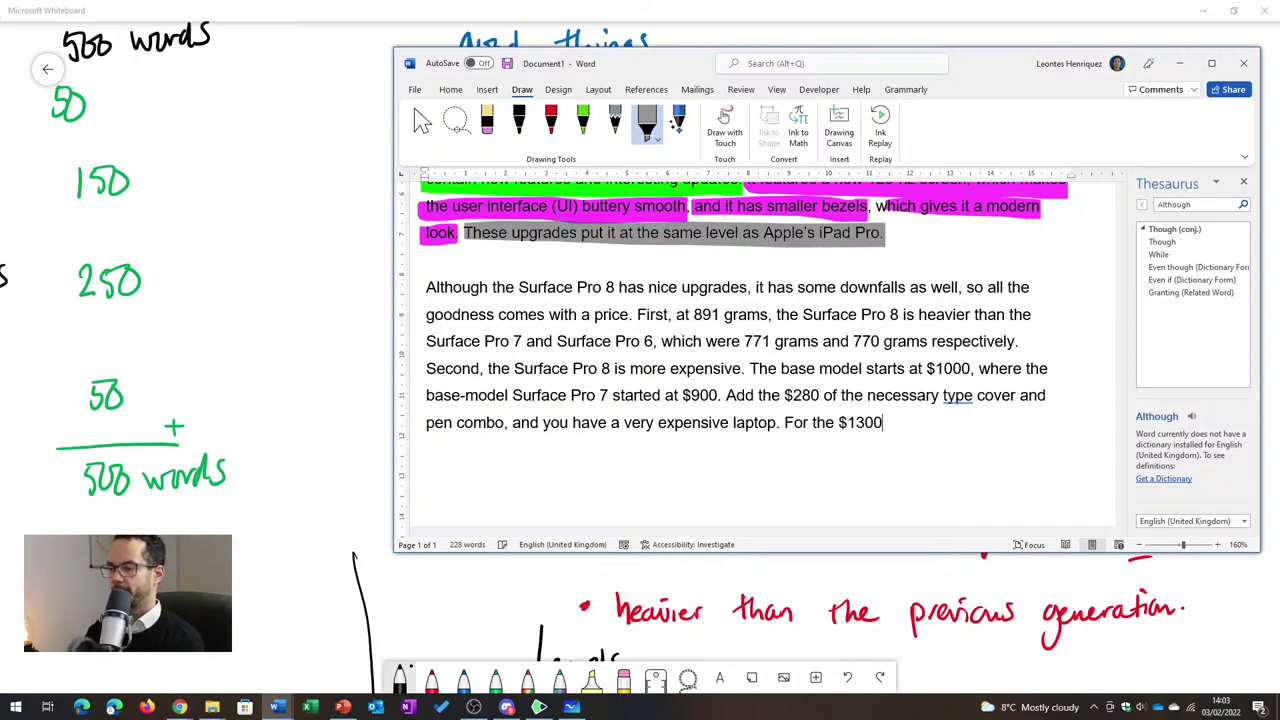
key(ctrl+Left)
key(ctrl+BackSpace)
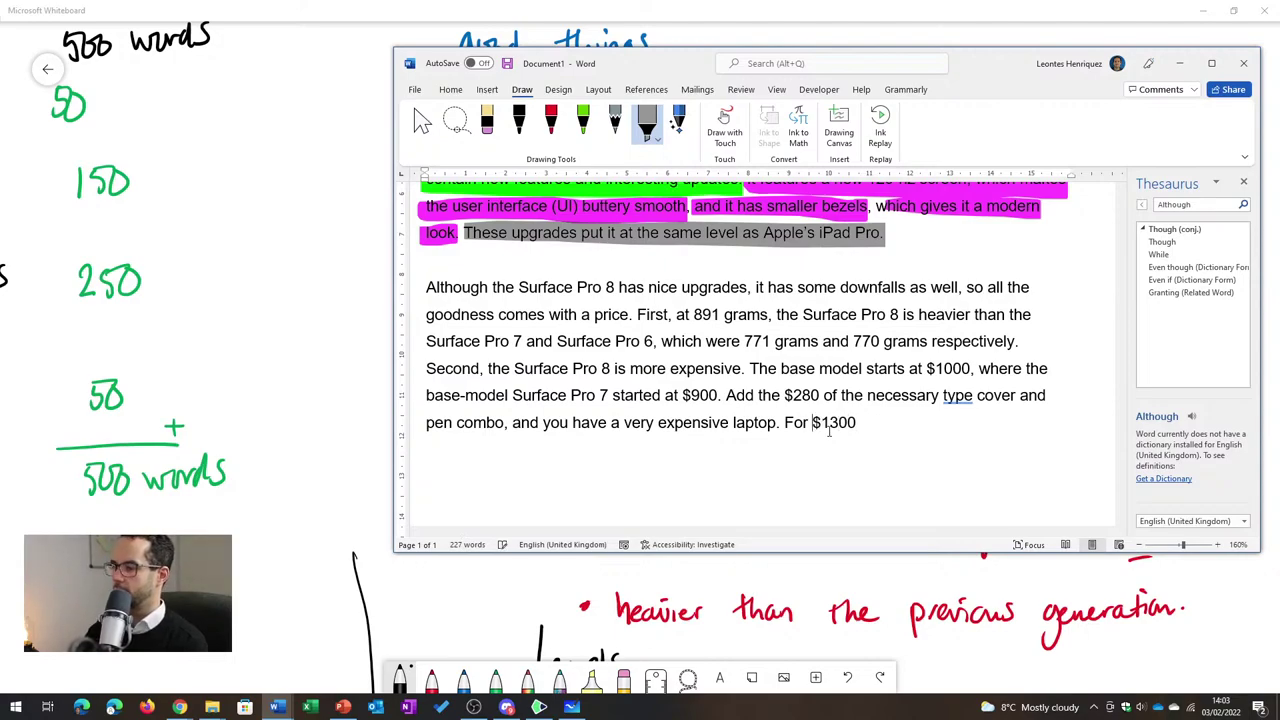
key(End)
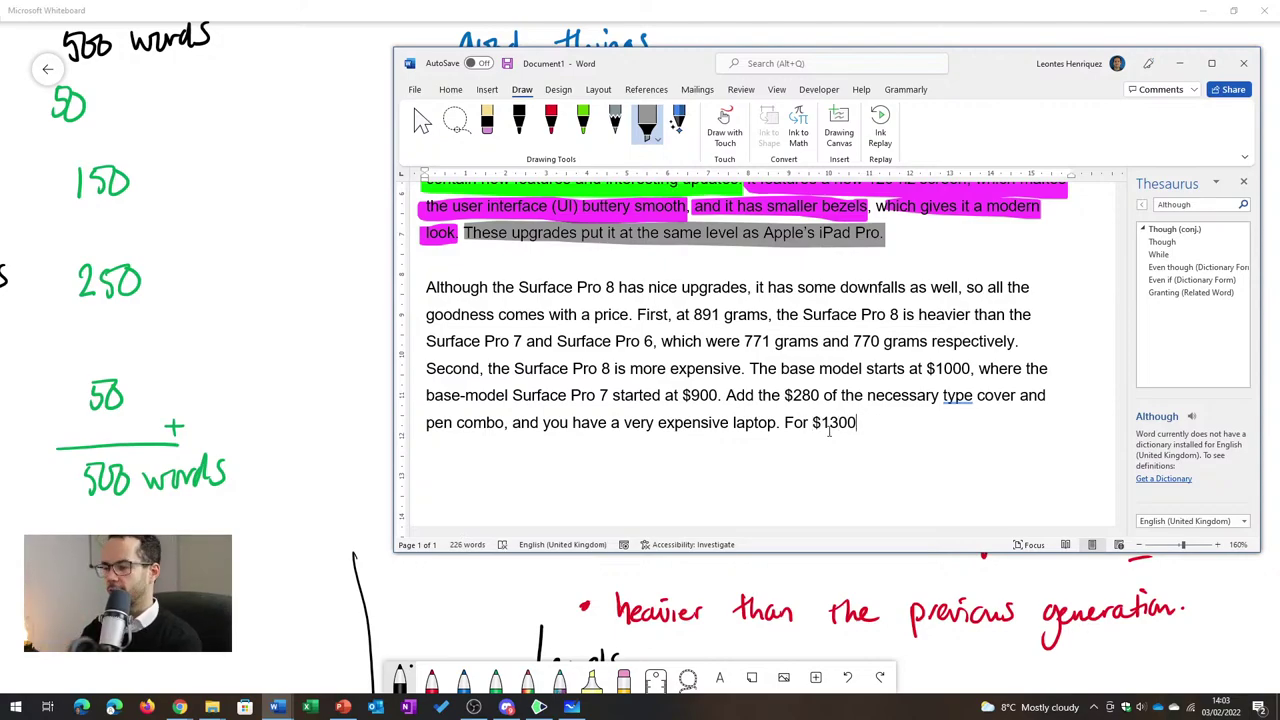
Step: Continue it with ', you can also get an iPad Pro.'
text(, you can sl)
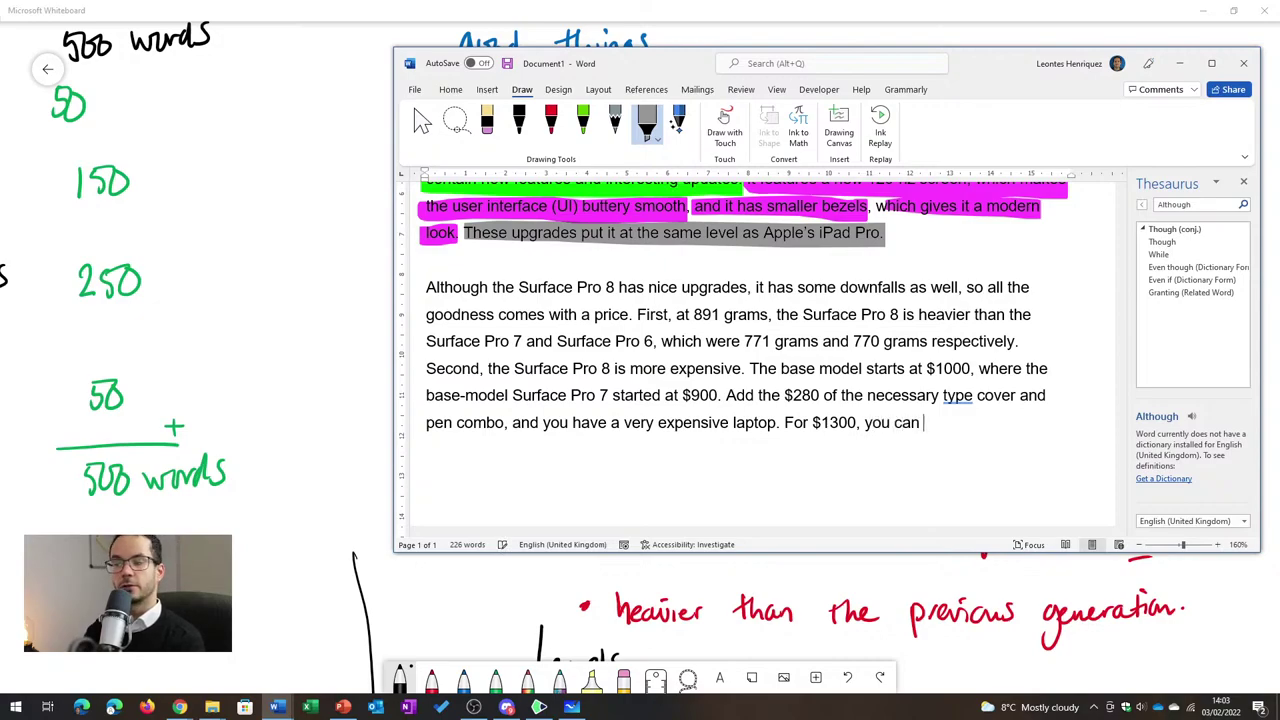
key(BackSpace)
key(BackSpace)
text(also)
key(BackSpace)
key(BackSpace)
key(BackSpace)
key(BackSpace)
text(als)
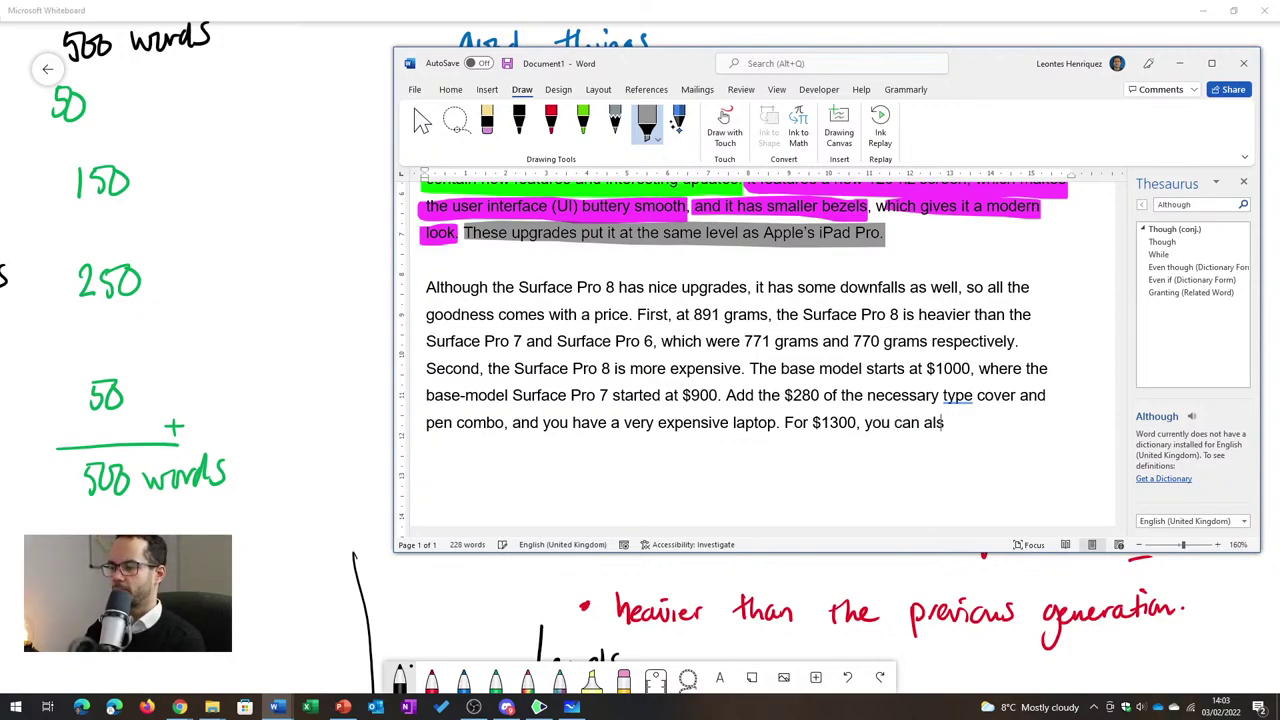
text(o get an)
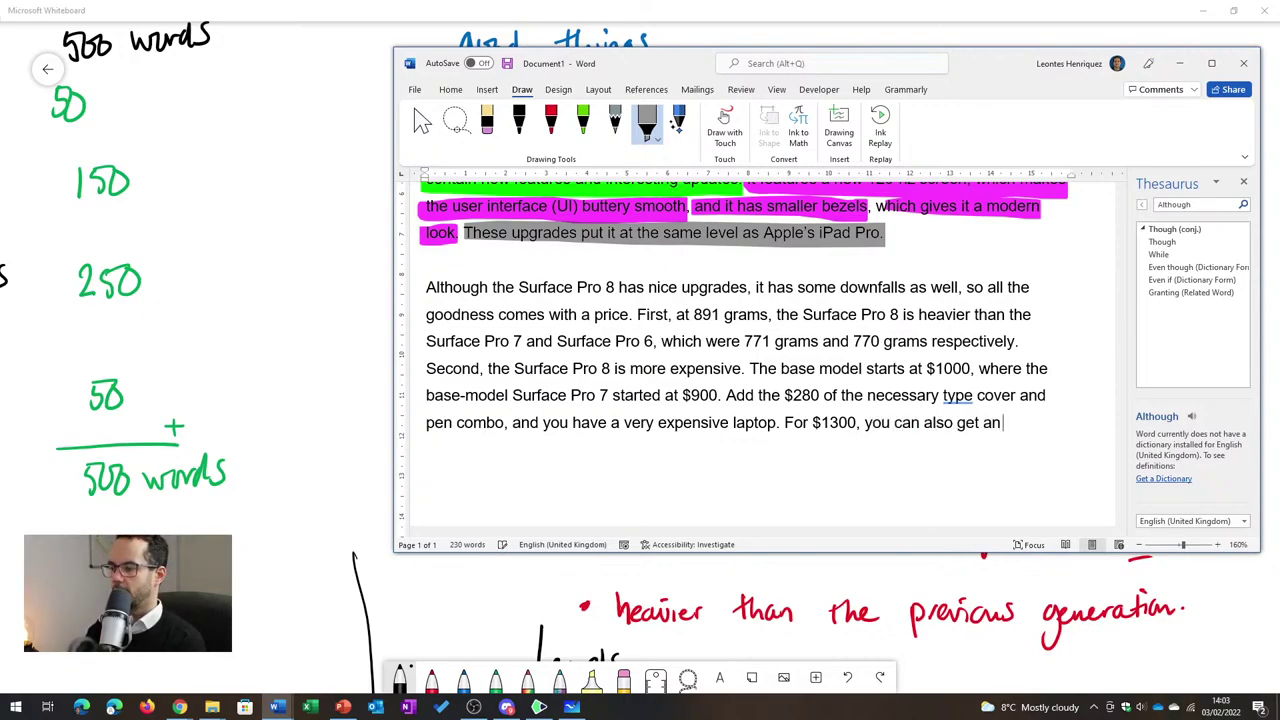
text( iPad Pro.)
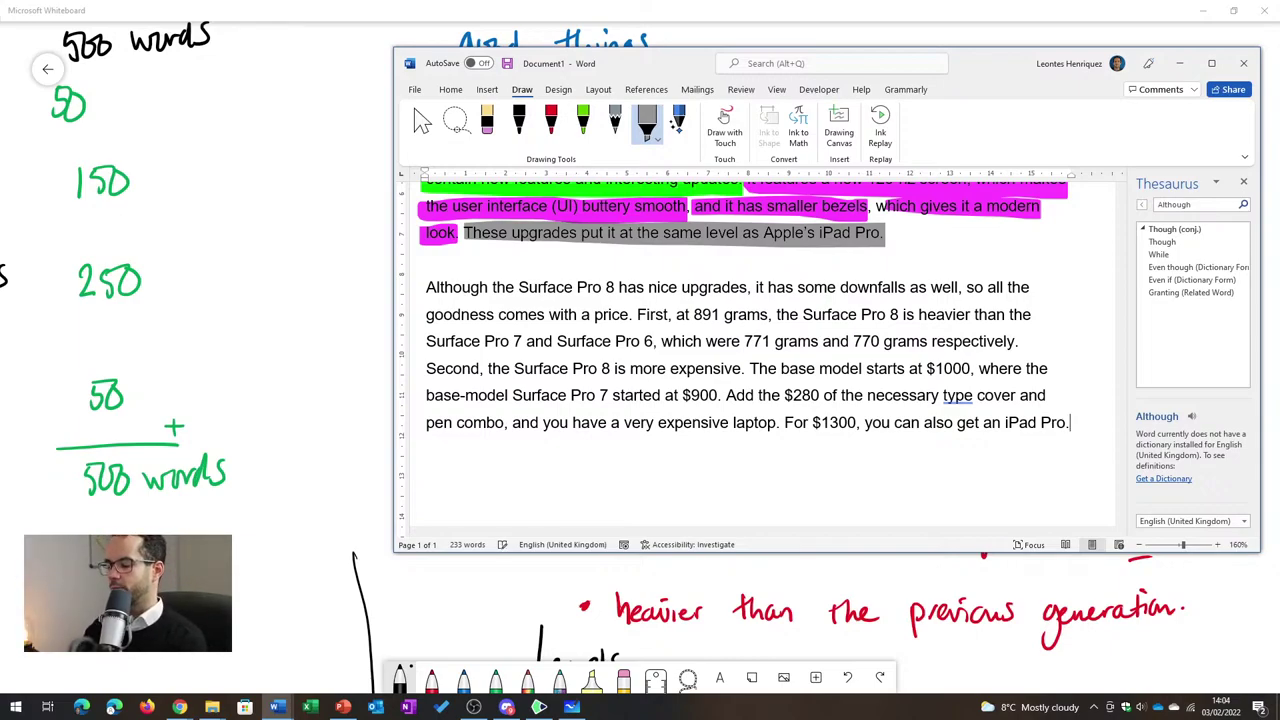
Step: Extend it with ', but the iPad Pro does not feature a full desktop operating system'
key(BackSpace)
text(, but the )
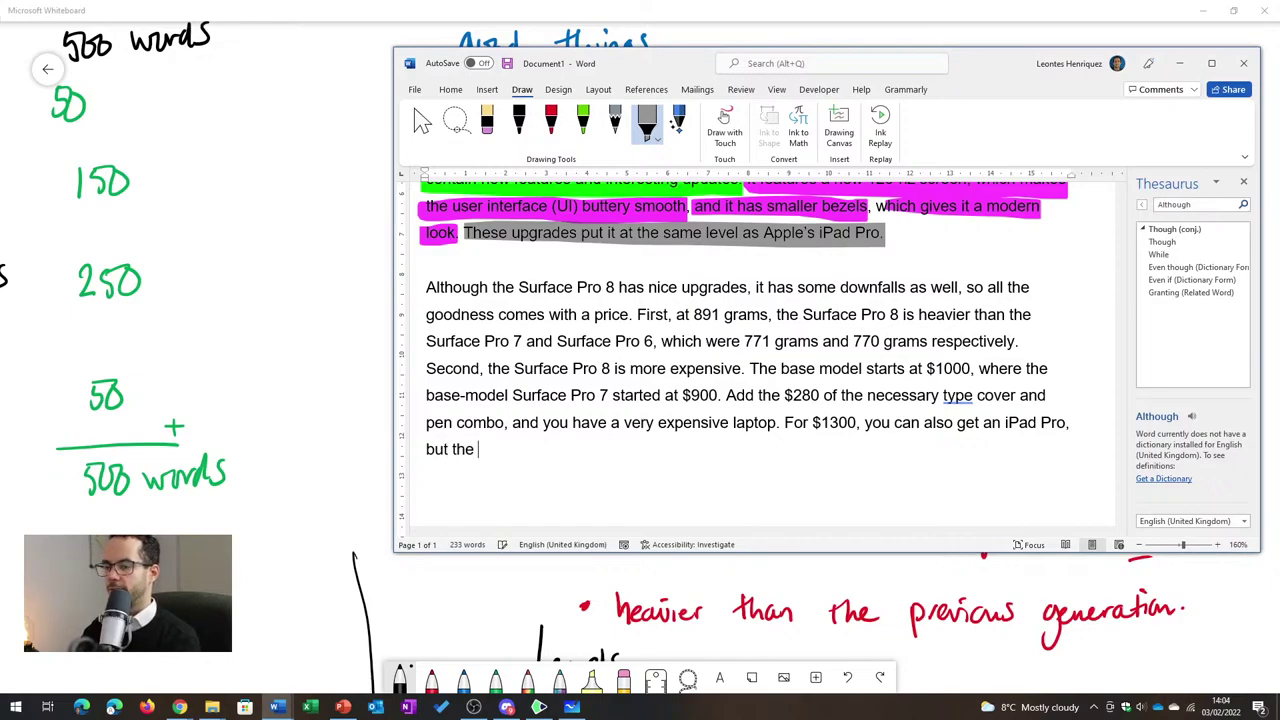
text(iPad Pro de)
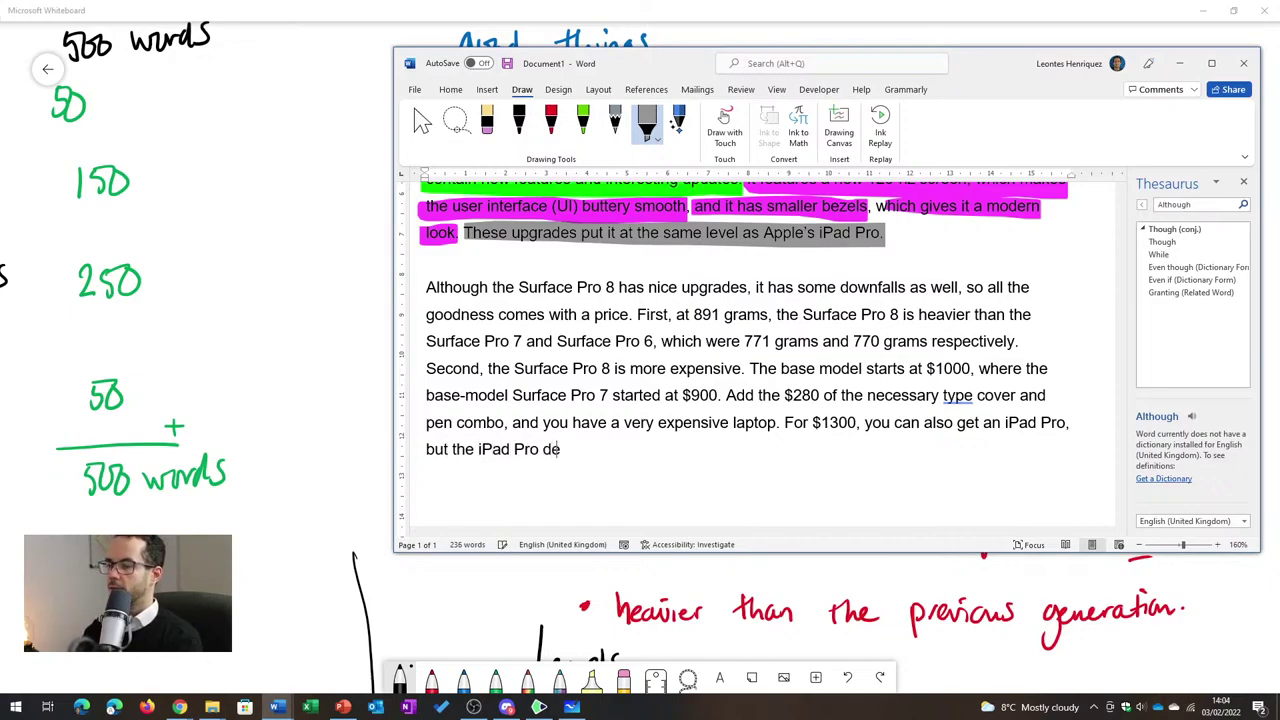
key(BackSpace)
text(oes not )
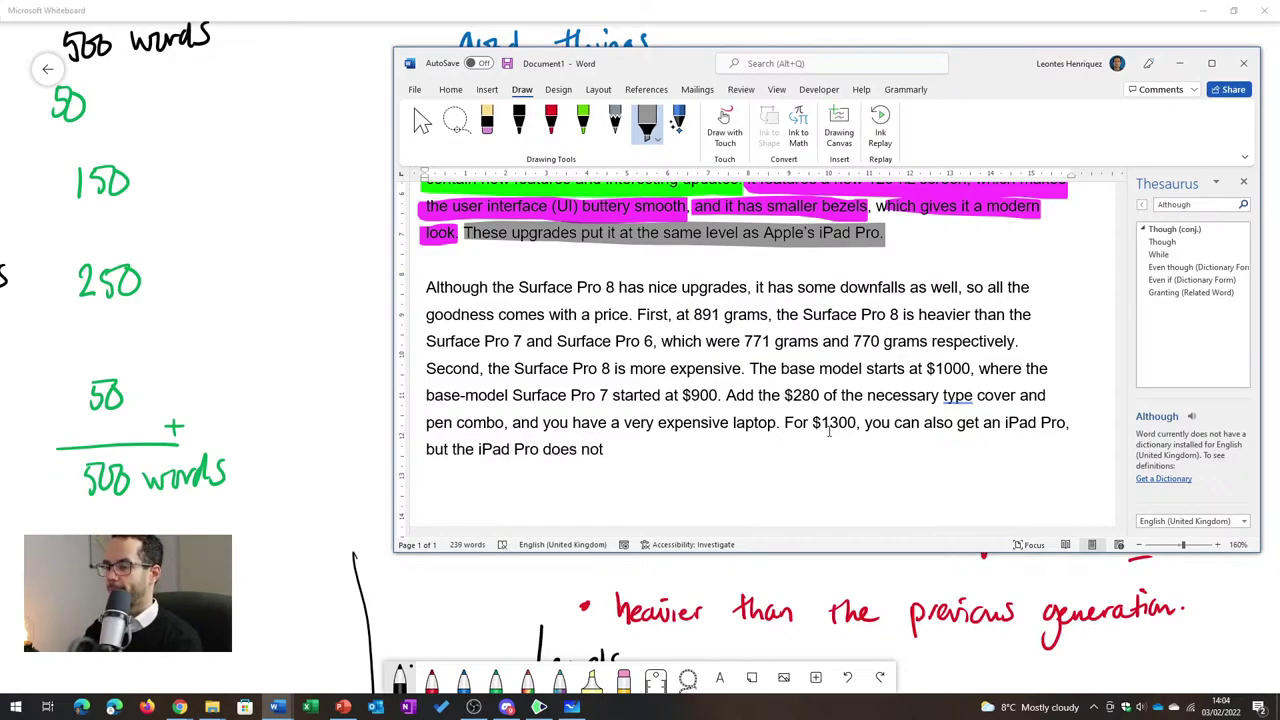
text(feature a fu)
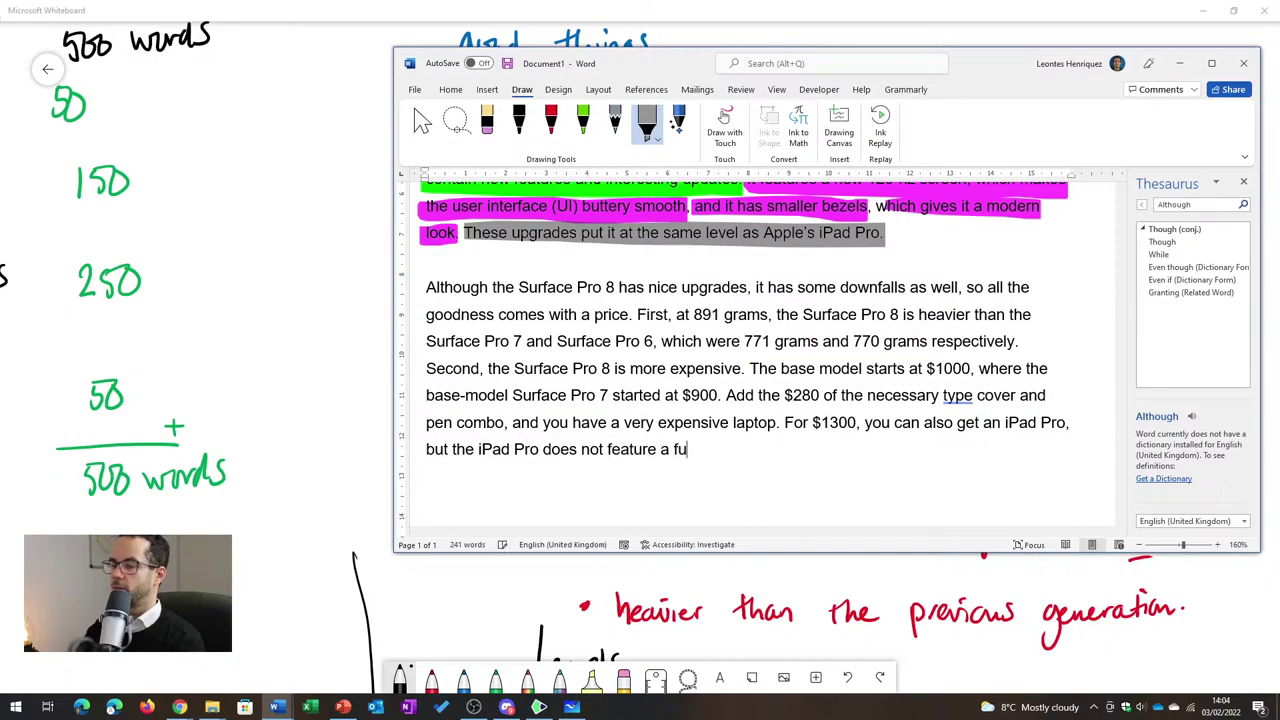
text(ll desktop oper)
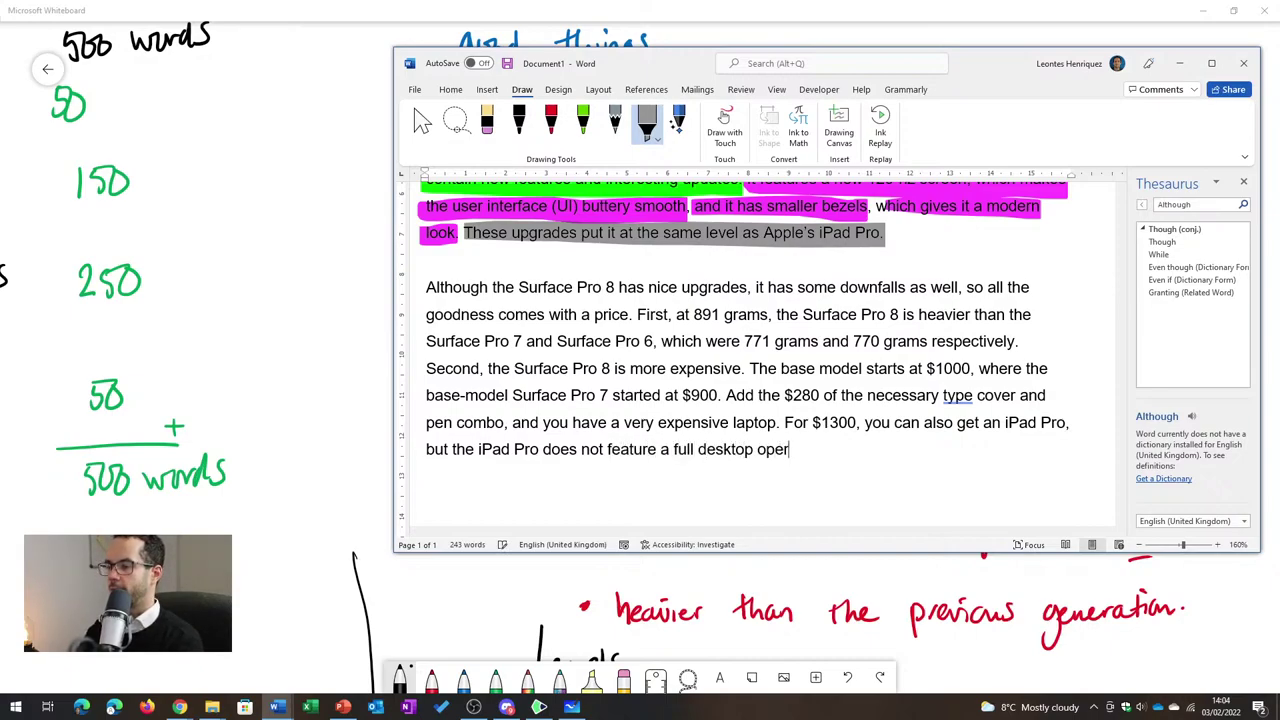
text(ating system.)
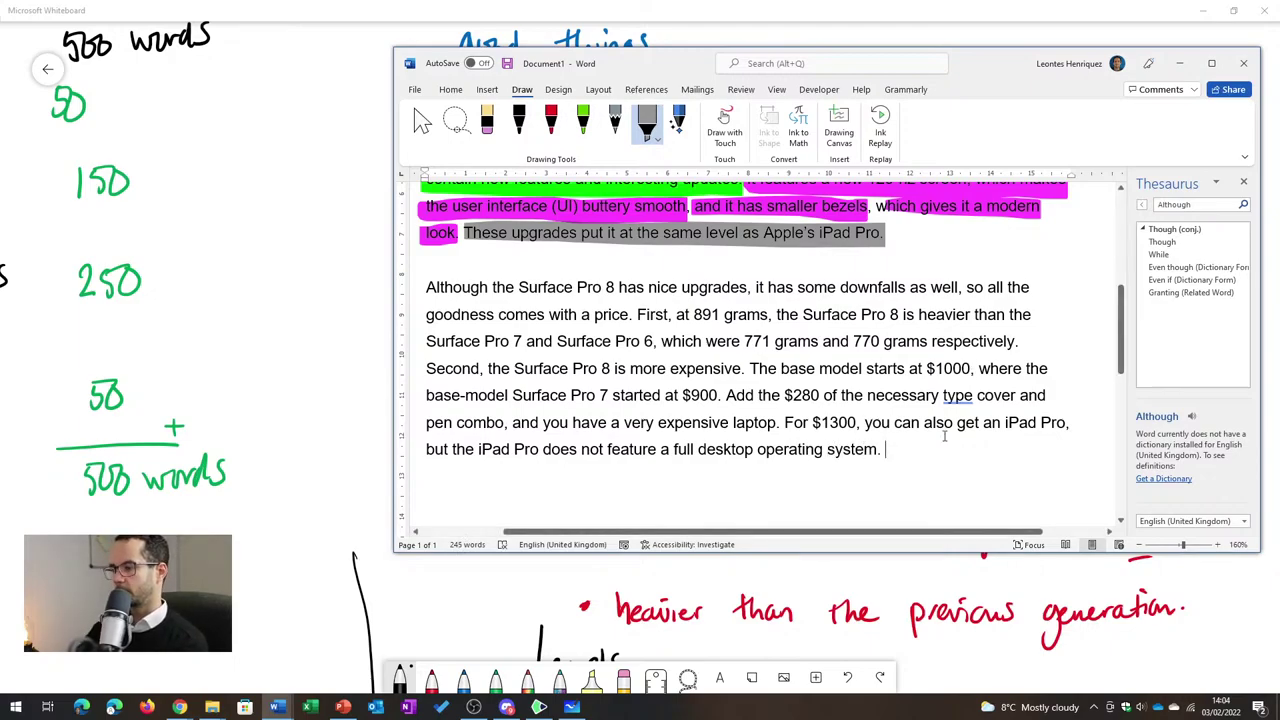
Step: Swap 'but' for the synonym 'but then' from the right-click Synonyms list
right_click(436, 452)
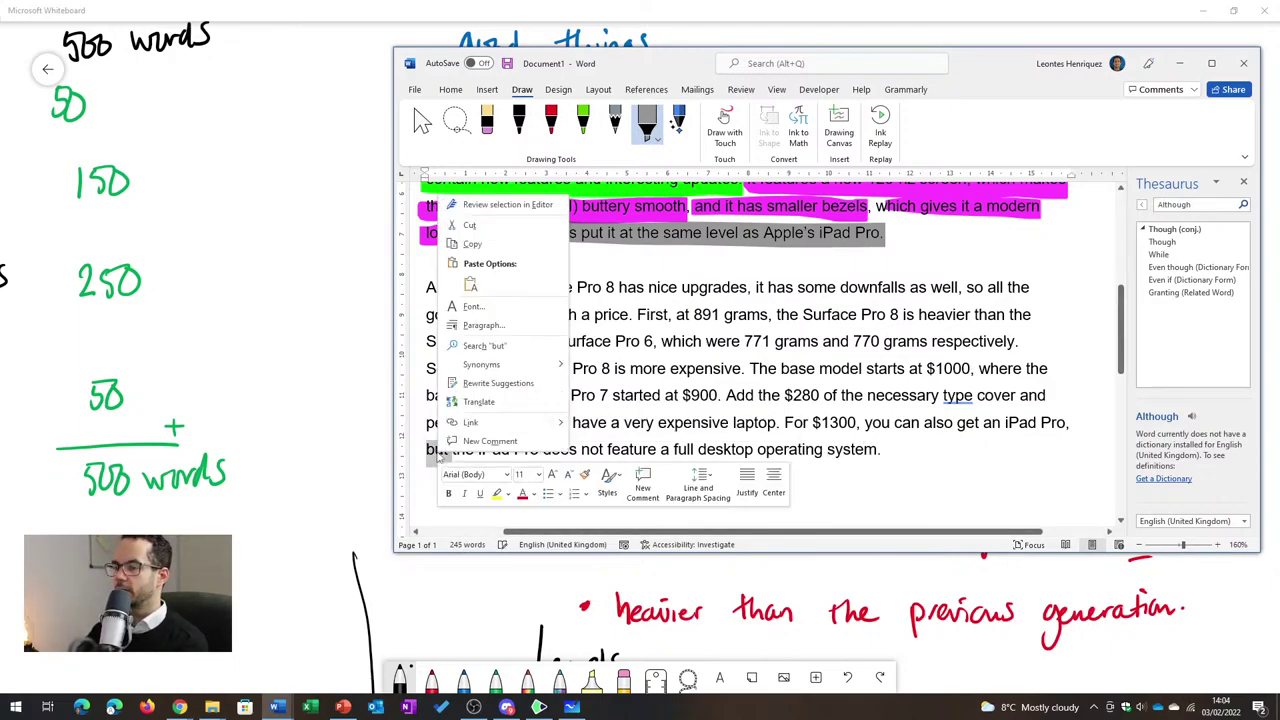
click(490, 345)
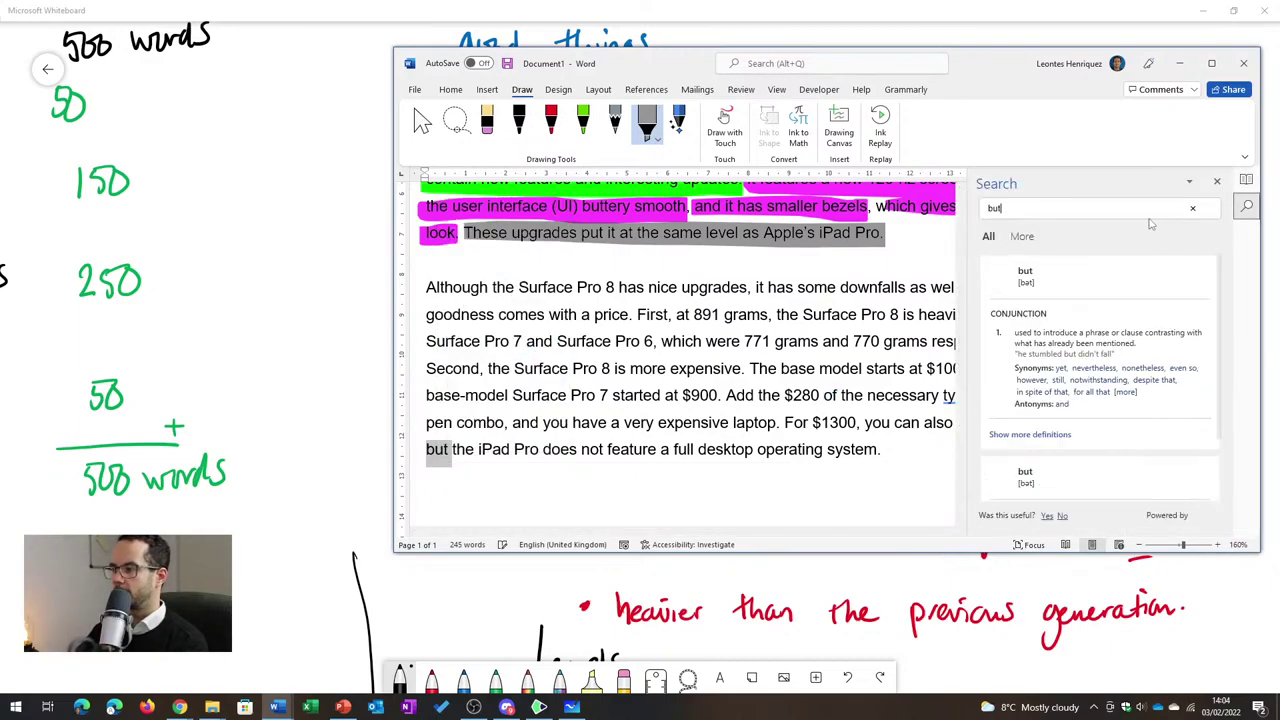
click(1217, 181)
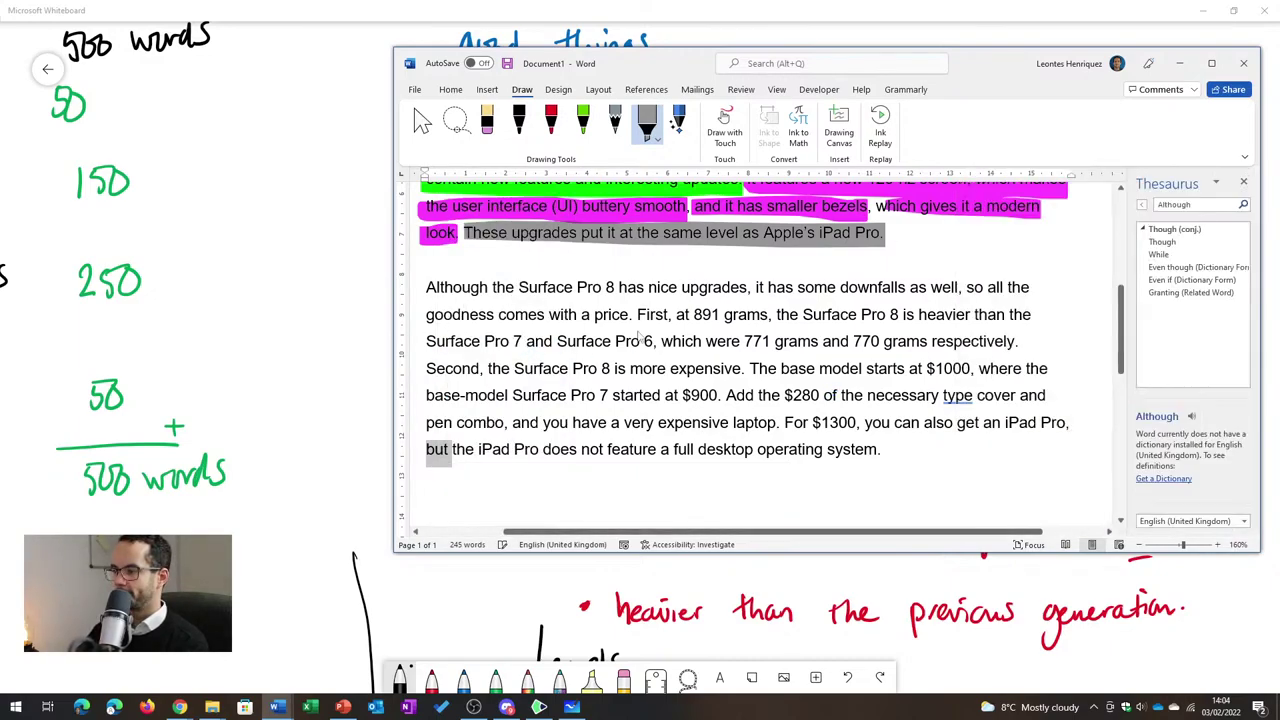
right_click(437, 452)
mouse_move(499, 364)
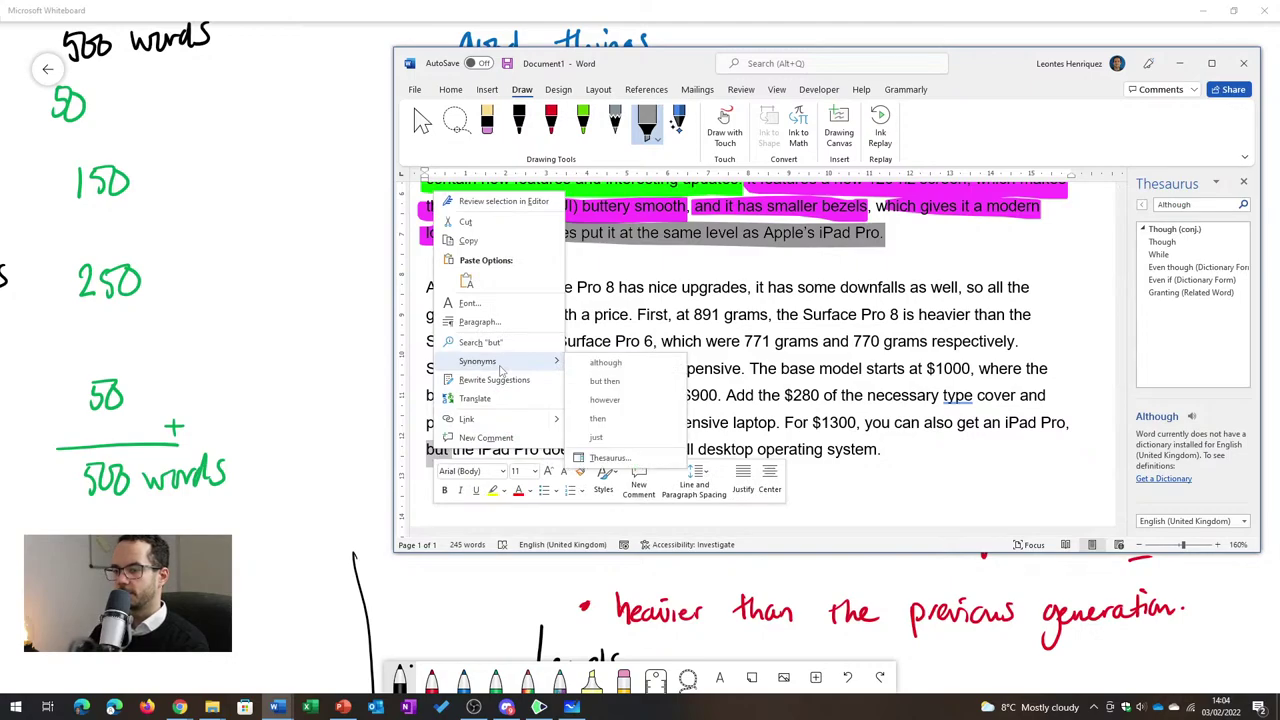
click(604, 381)
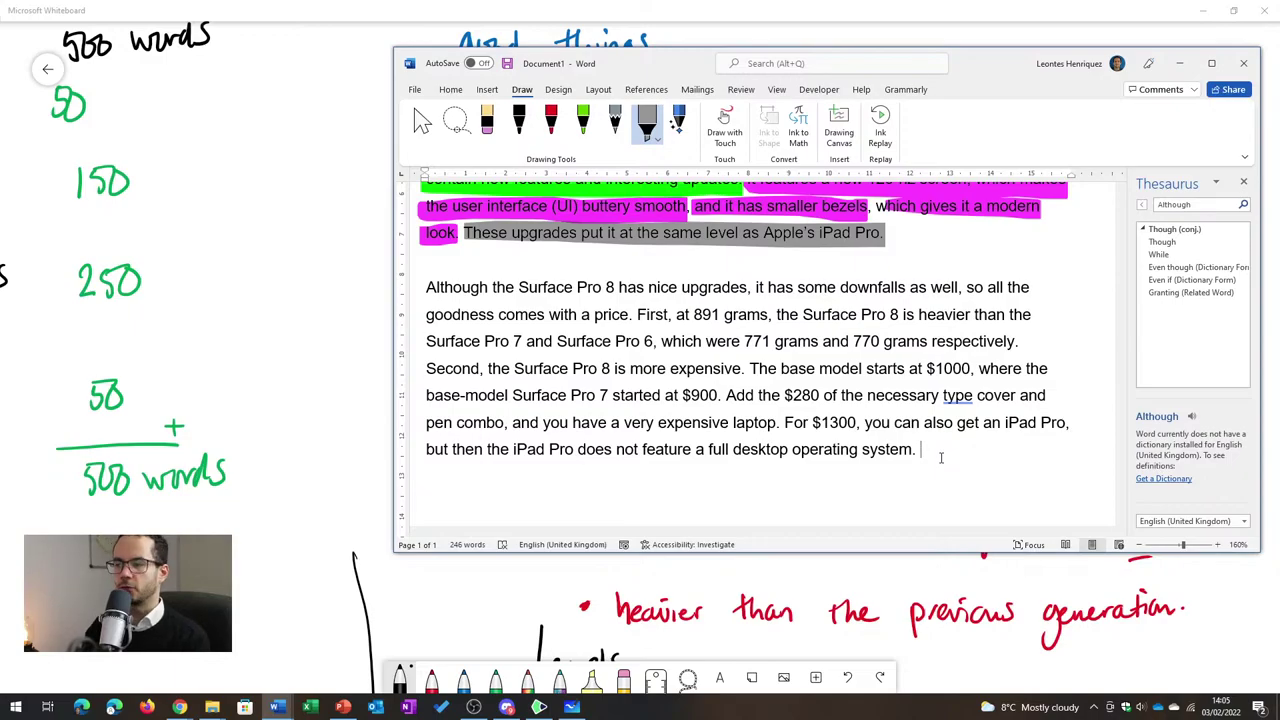
Step: Review the document and dismiss the Thesaurus pane
scroll(803, 457, up, 3)
scroll(803, 457, down, 3)
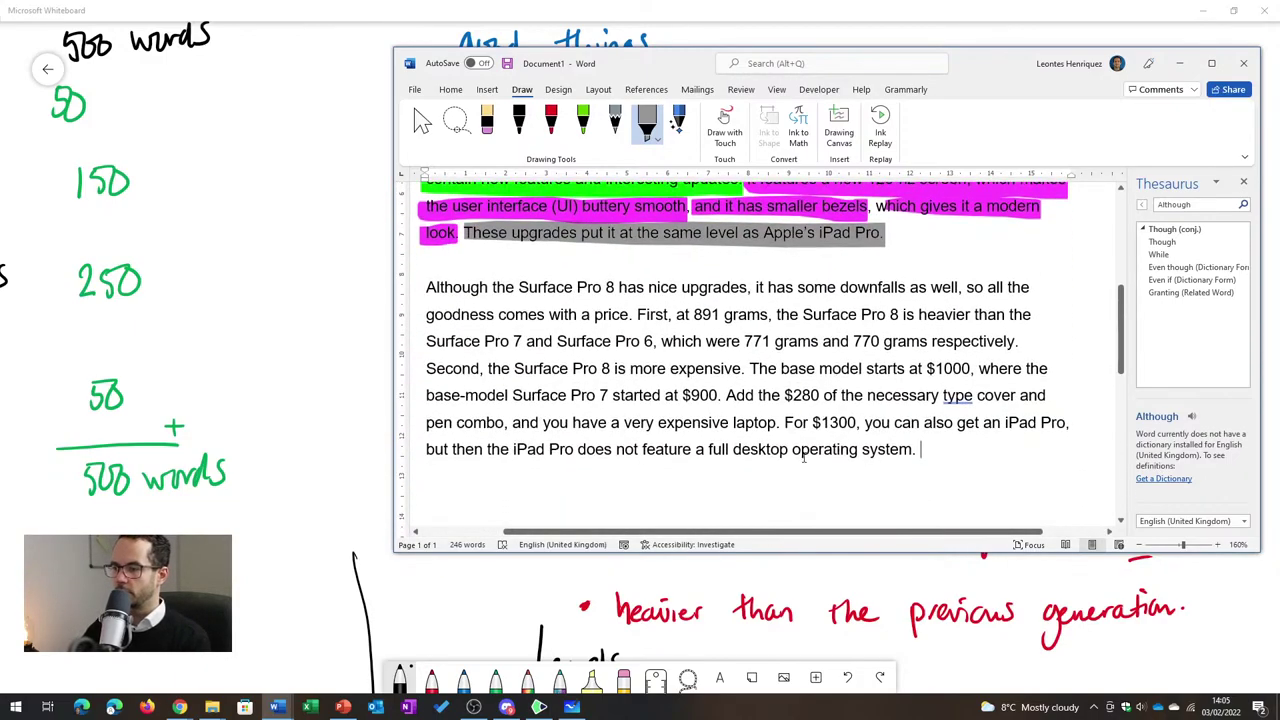
scroll(803, 457, up, 3)
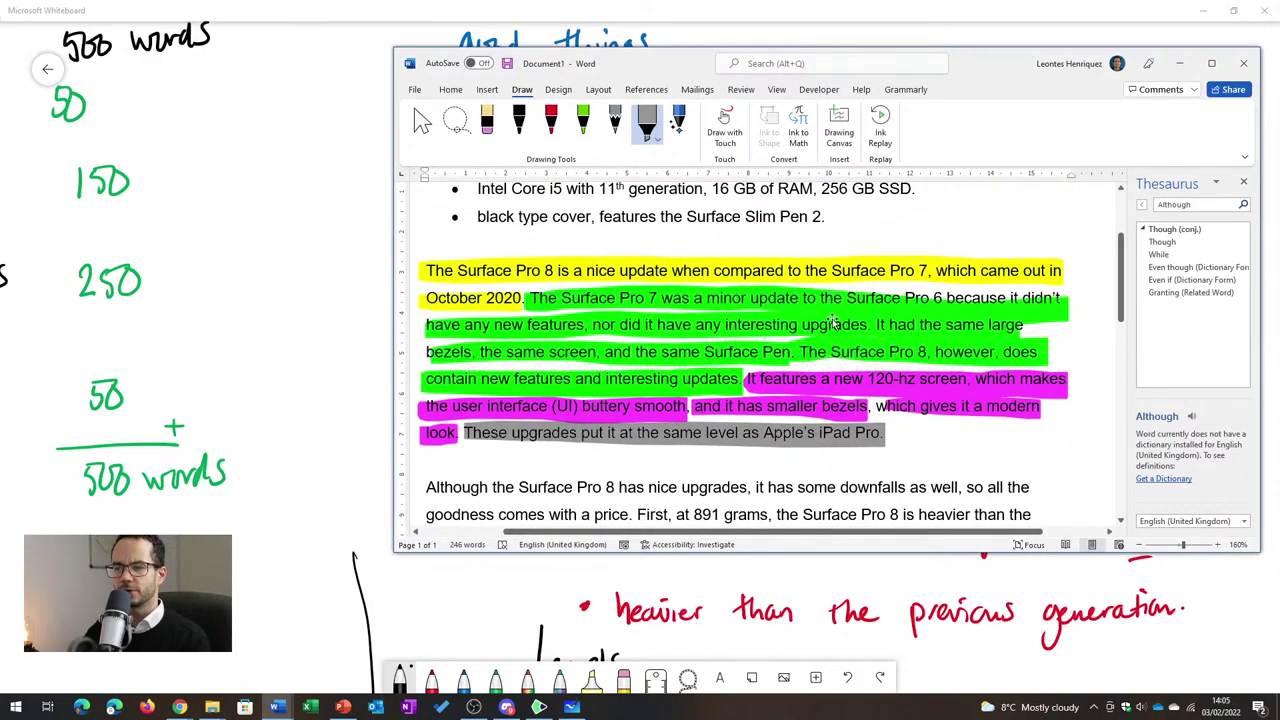
scroll(832, 323, down, 3)
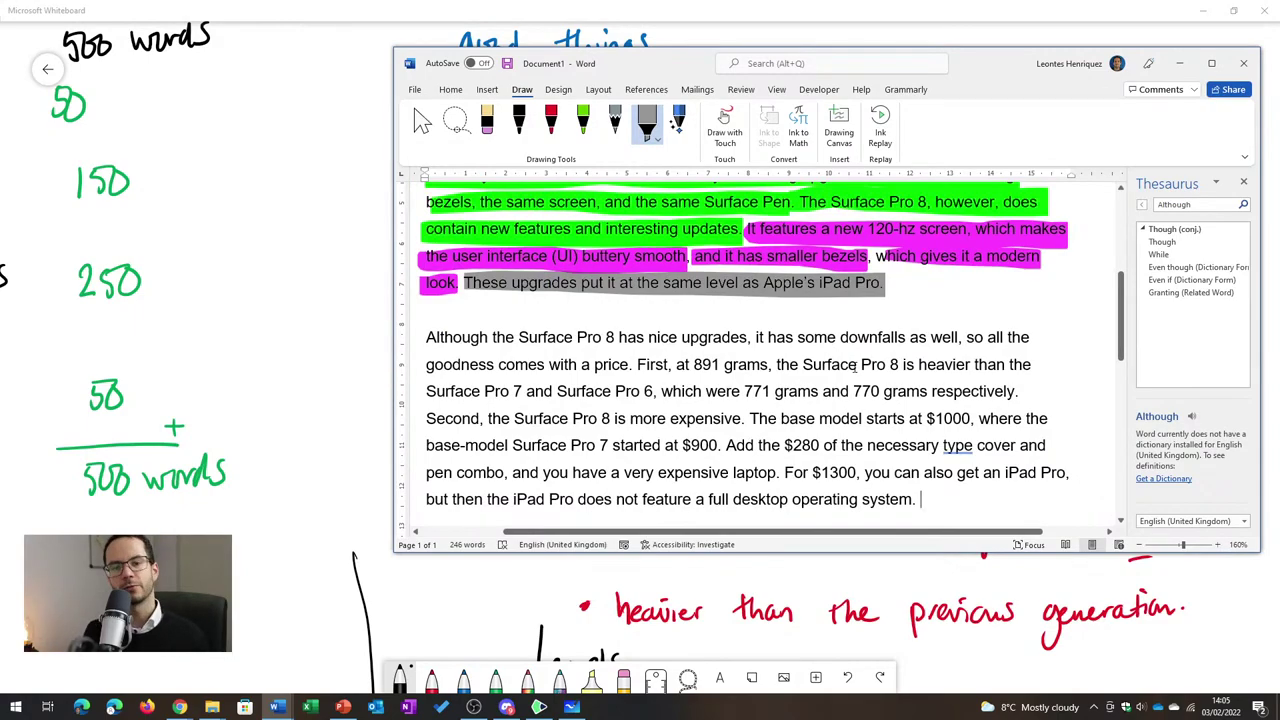
scroll(881, 354, down, 2)
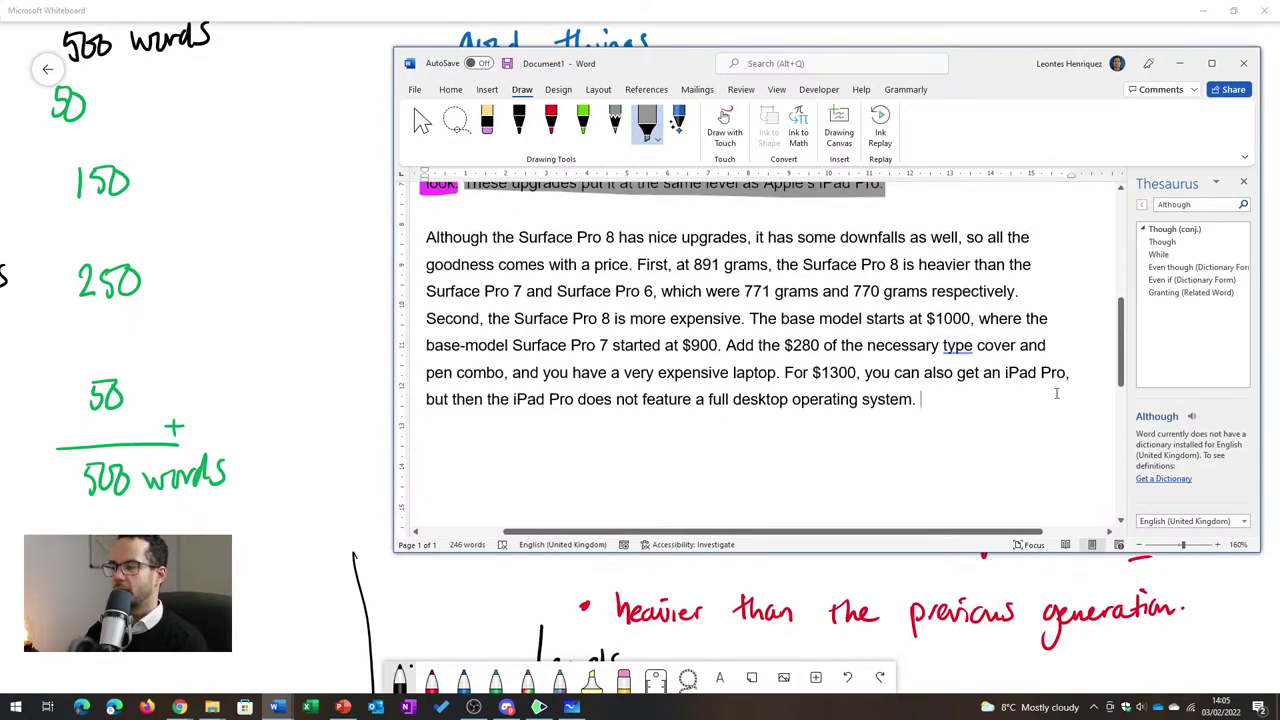
click(1243, 181)
scroll(1133, 360, up, 2)
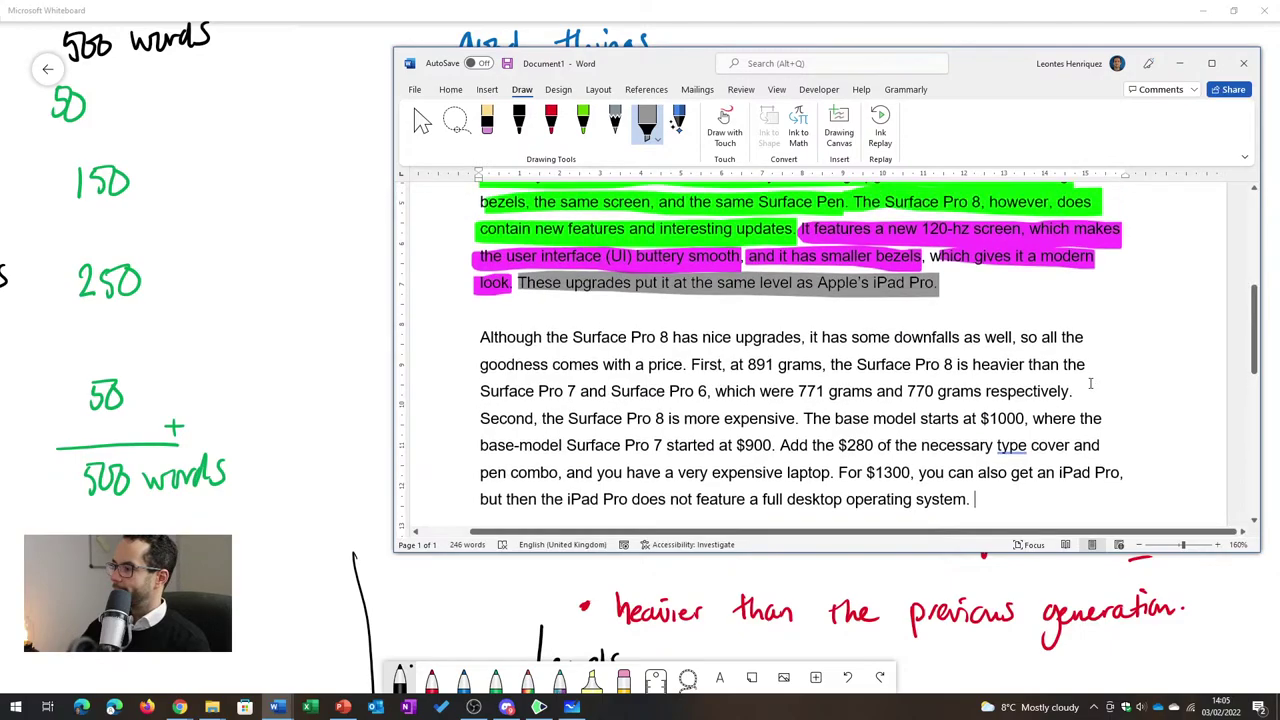
scroll(1080, 350, down, 3)
scroll(997, 341, up, 3)
scroll(997, 341, up, 3)
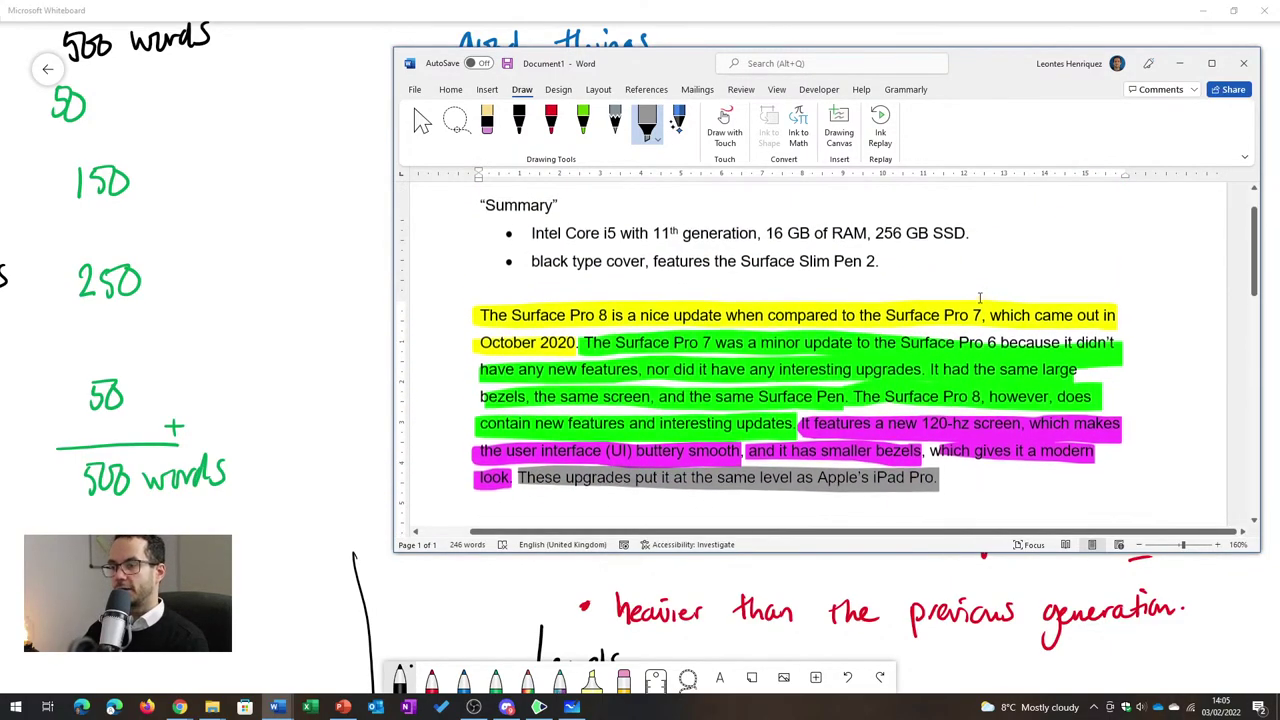
scroll(1030, 400, down, 5)
Step: Add a new paragraph after the downsides text beginning 'In conclusion,'
key(Return)
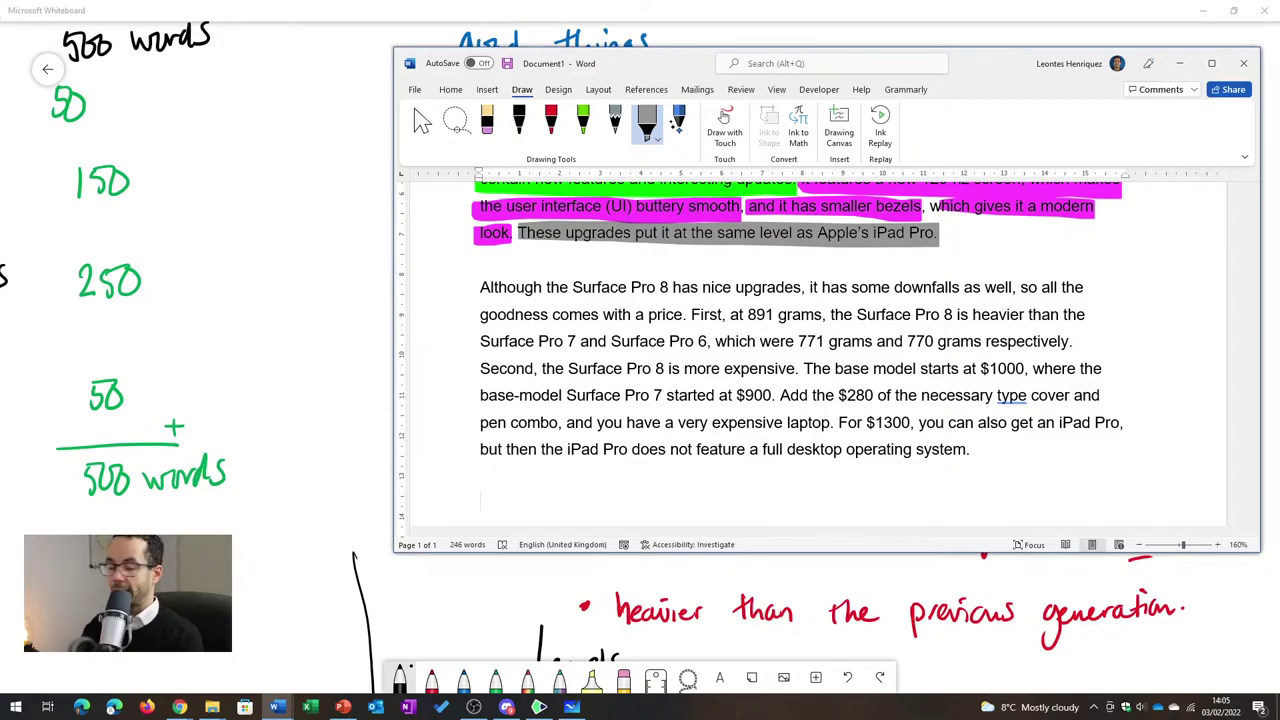
text(in)
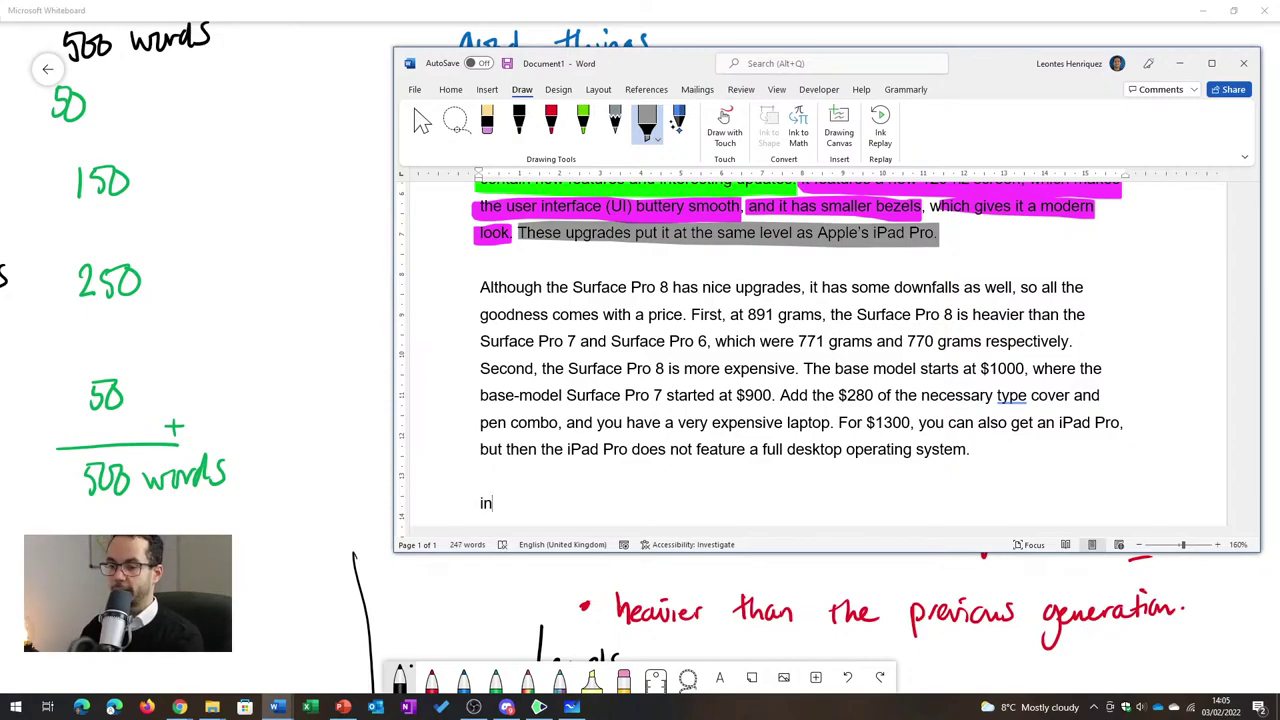
key(BackSpace)
key(BackSpace)
text(Inconclu)
key(BackSpace)
key(BackSpace)
key(BackSpace)
key(BackSpace)
key(BackSpace)
key(BackSpace)
key(BackSpace)
text(n)
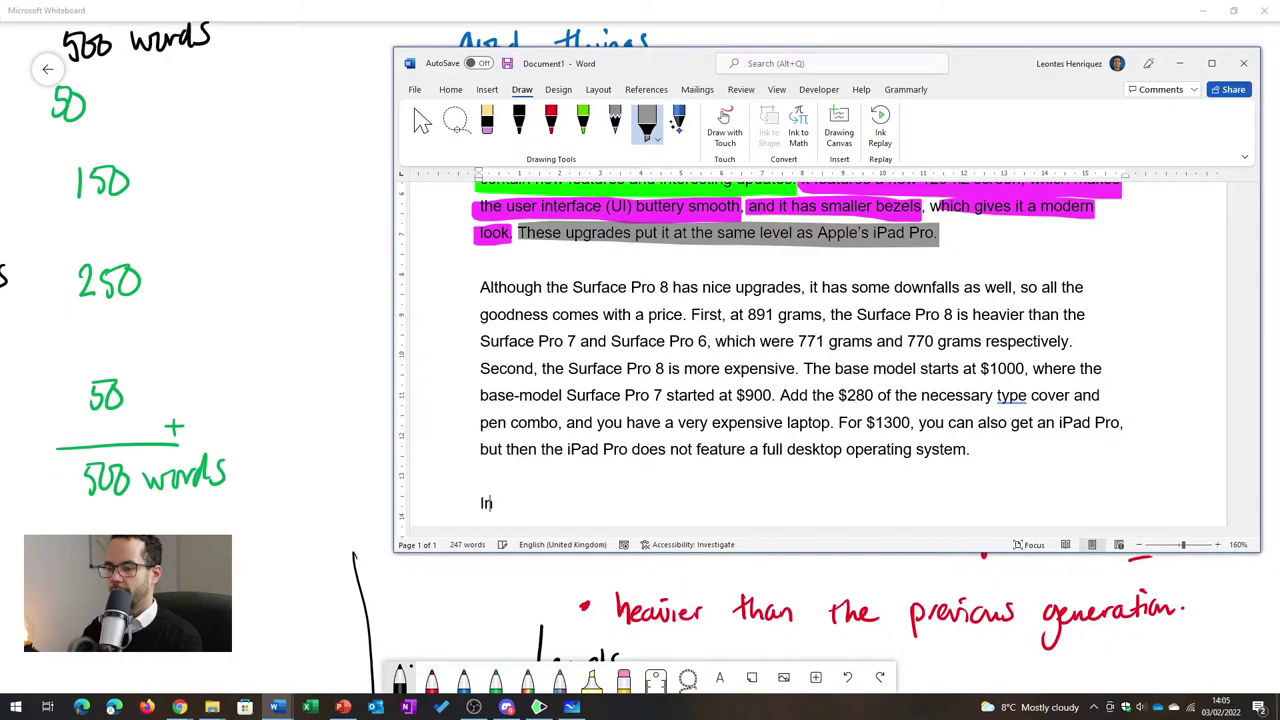
text( conclusion, the Surface Pro 8 is a nice update to the surfa)
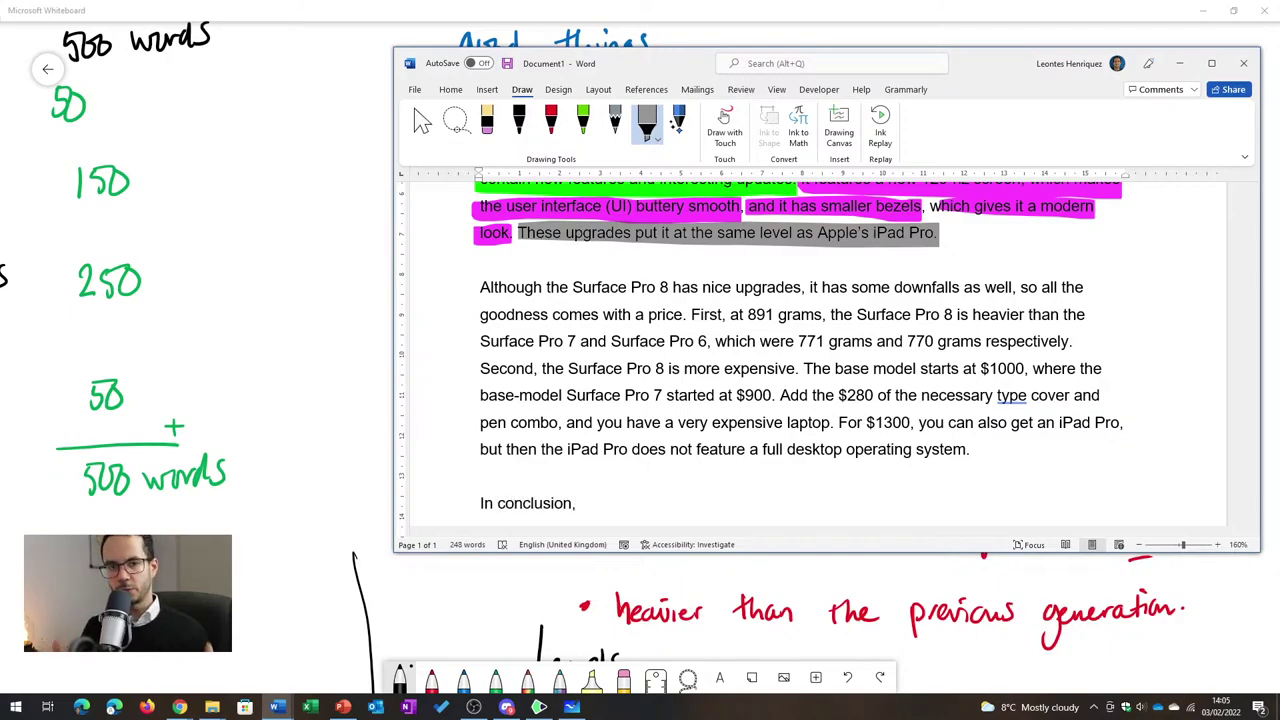
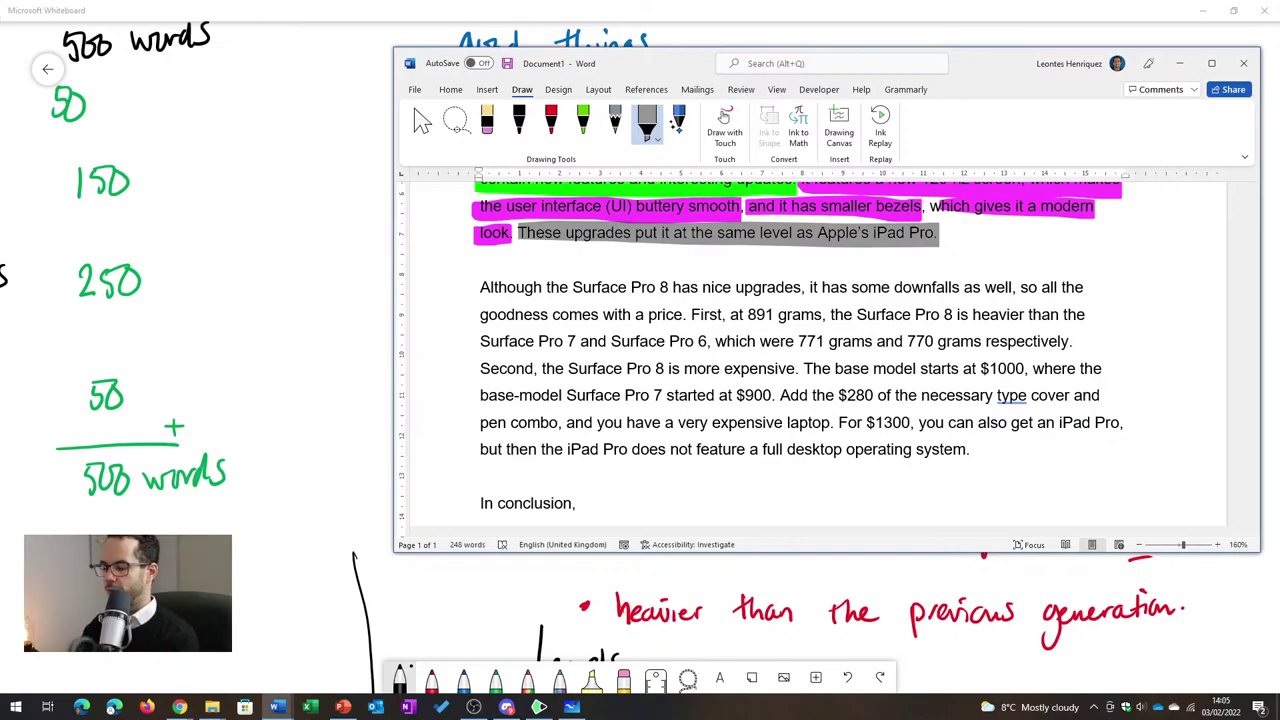
Step: Complete the conclusion: 'the Surface Pro 8 is a nice update to the Surface Pro 7.'
text(the )
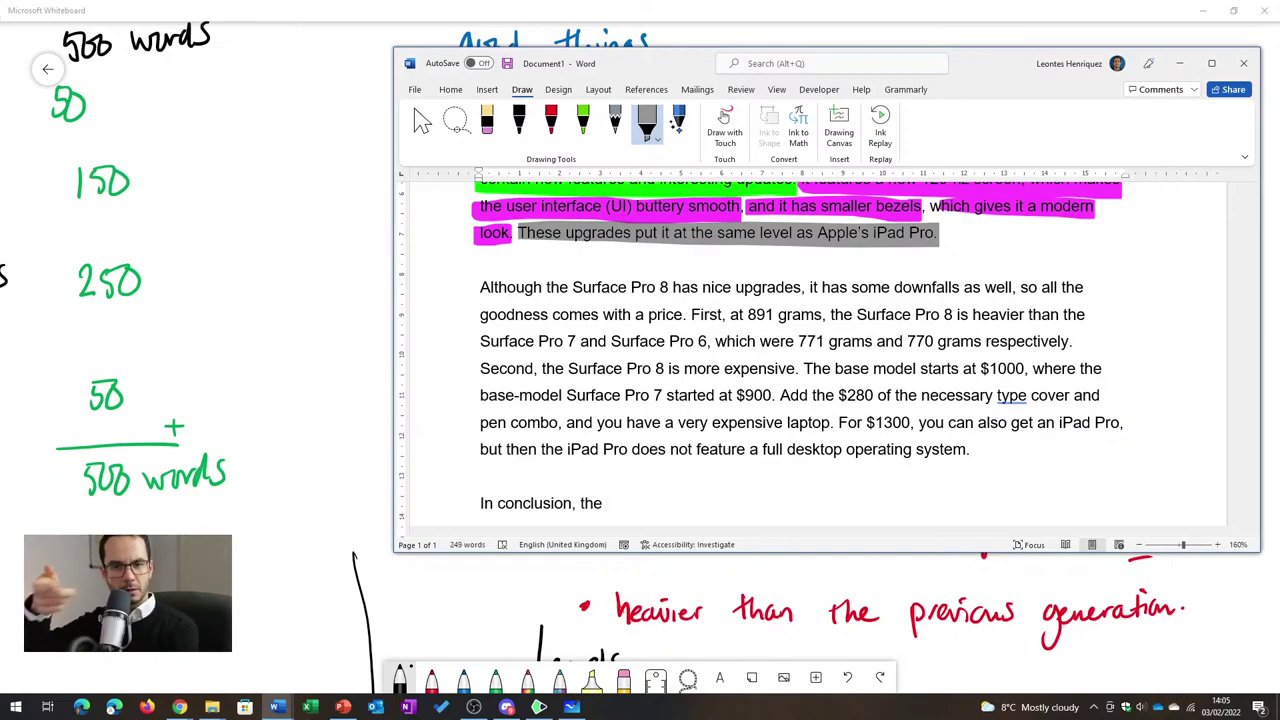
text(Surface )
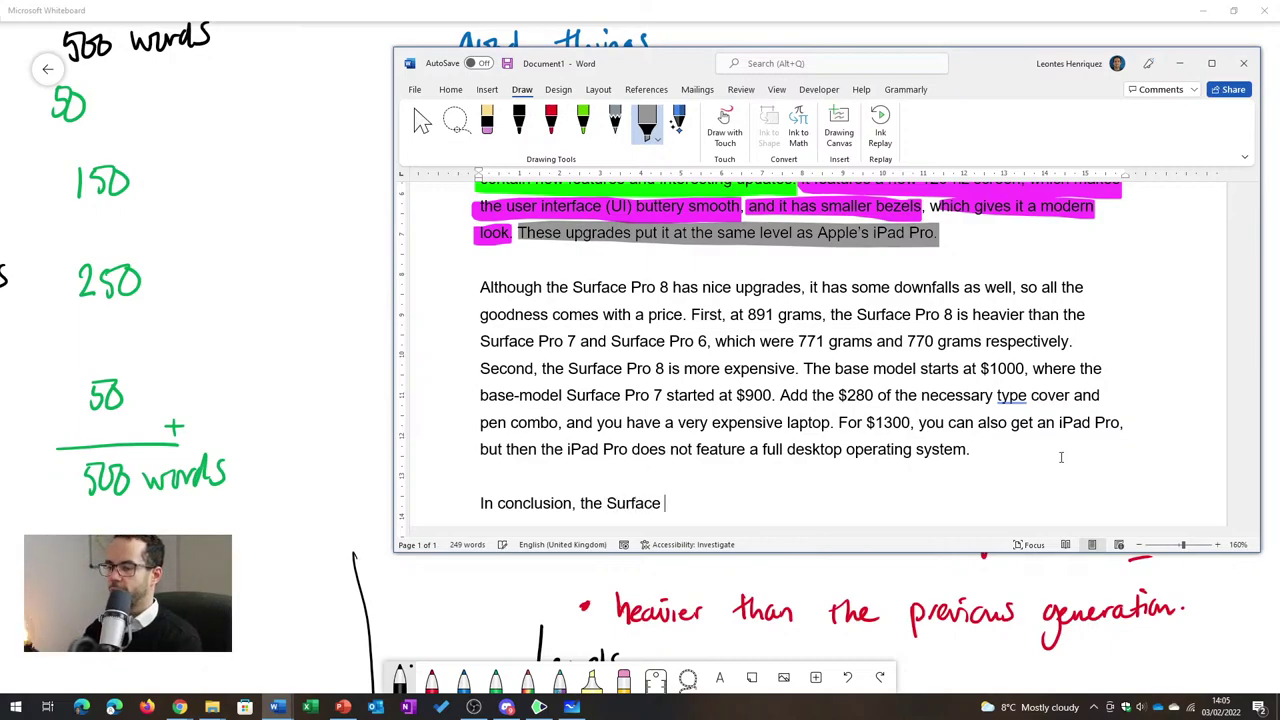
text(Pro 8 is a )
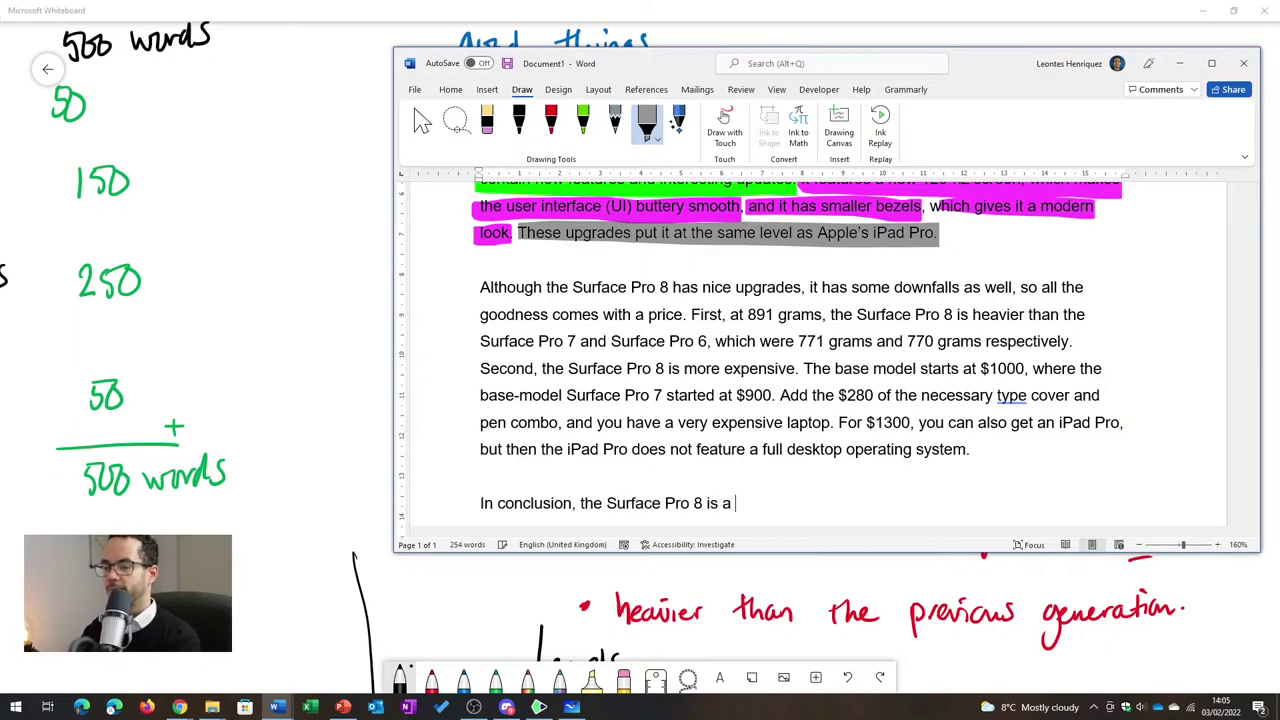
text(nice update)
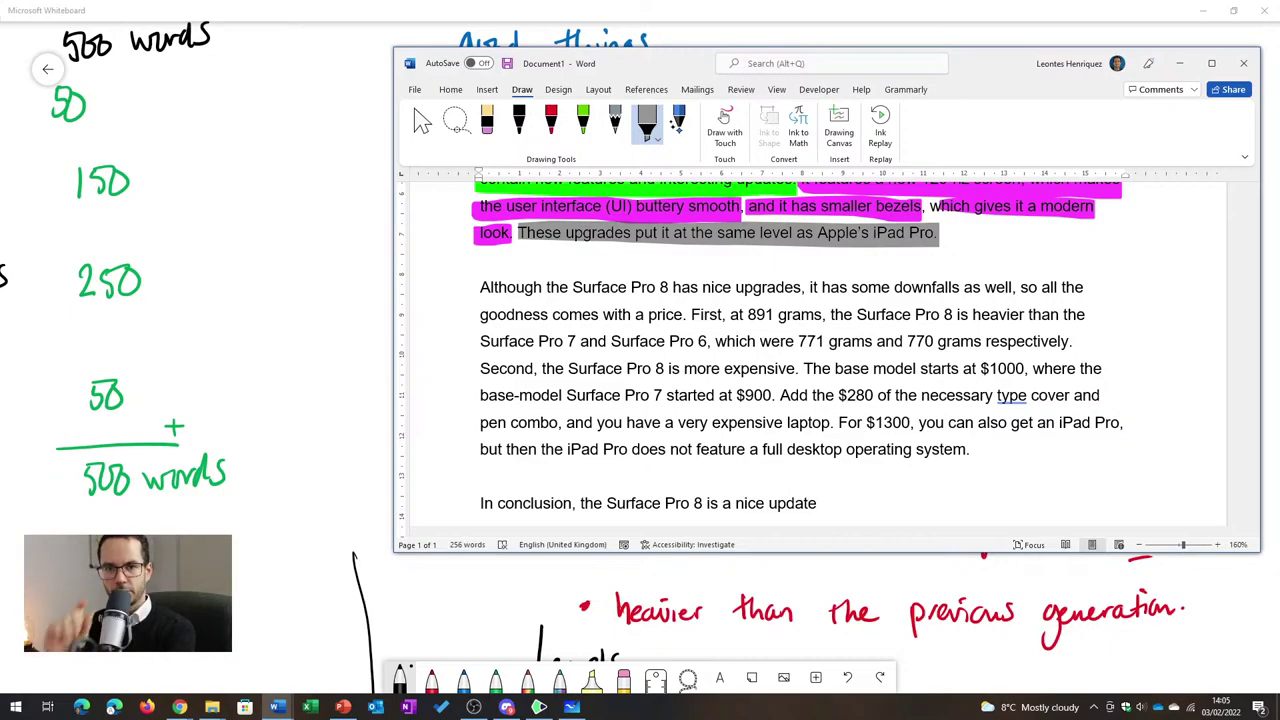
text( to the surfa)
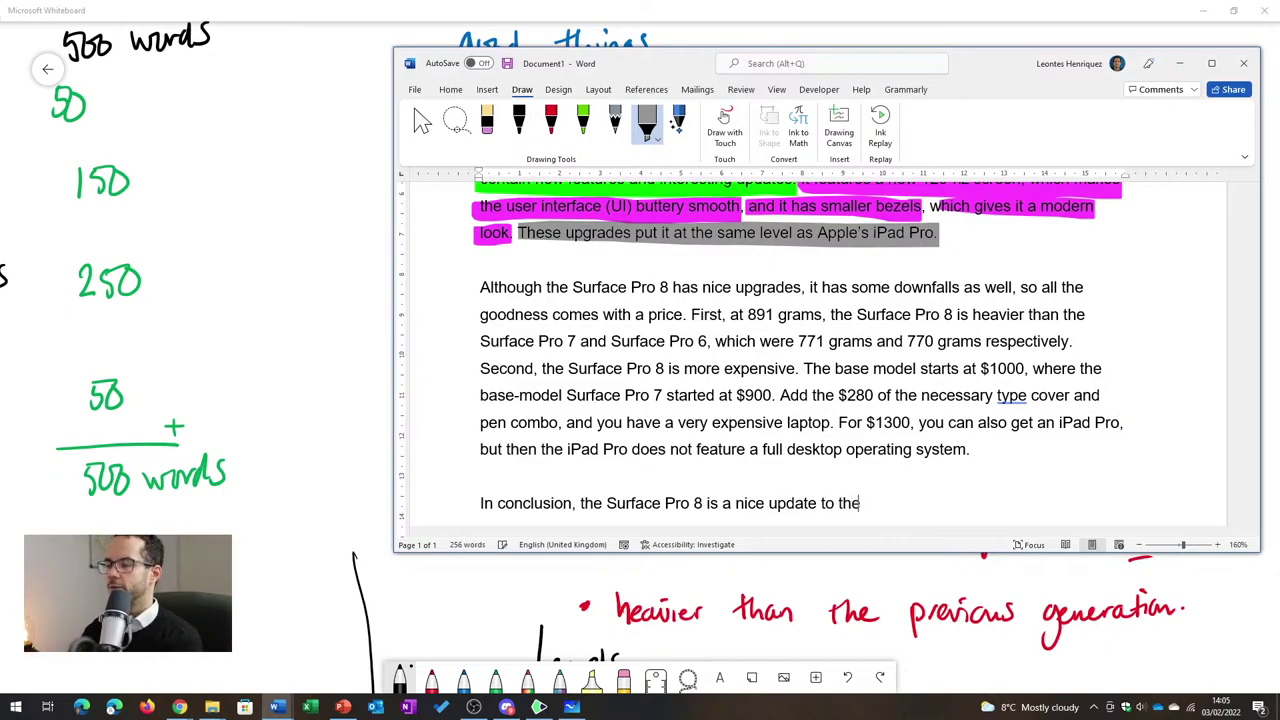
key(BackSpace)
key(BackSpace)
key(BackSpace)
key(BackSpace)
key(BackSpace)
text(Surfac)
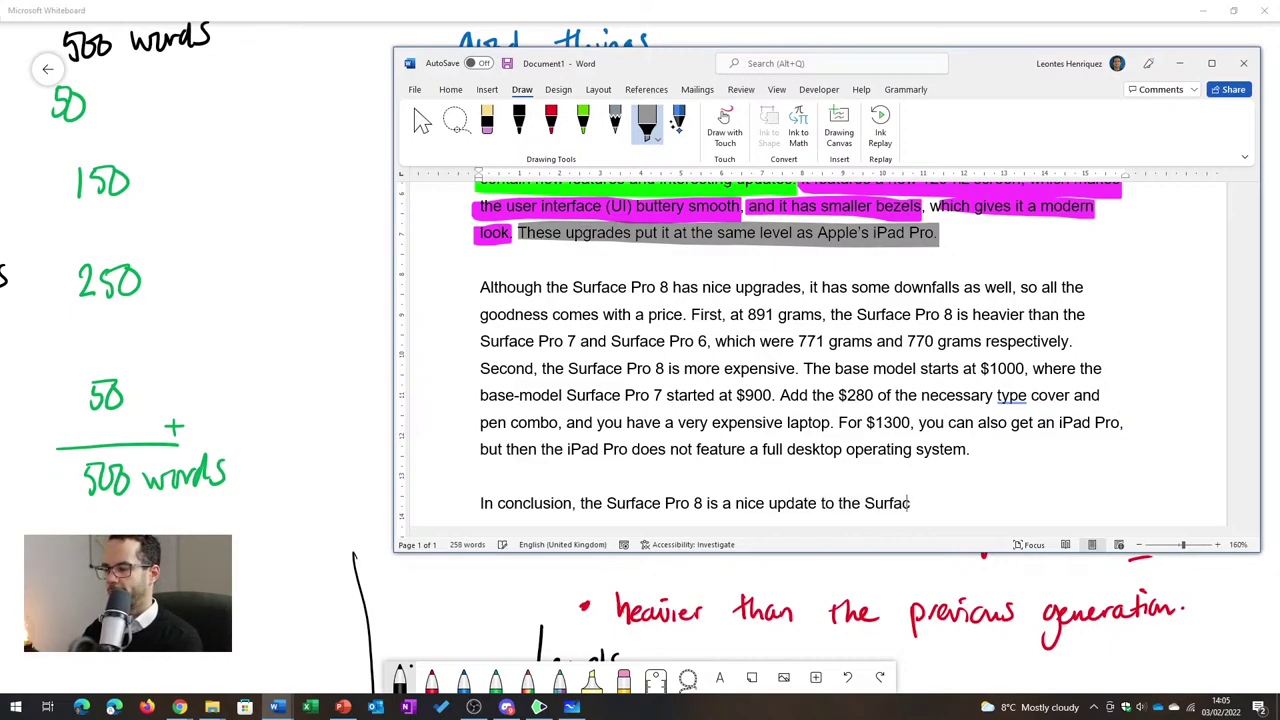
text(e Pro 7.)
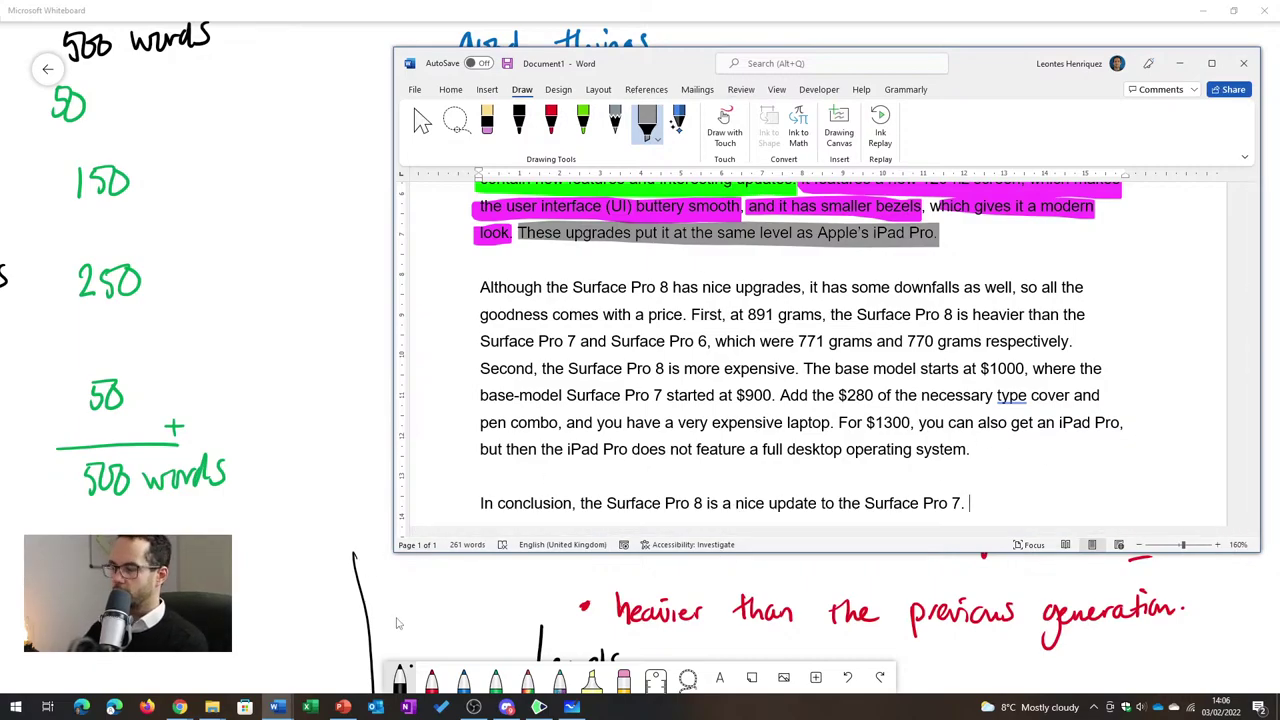
click(184, 707)
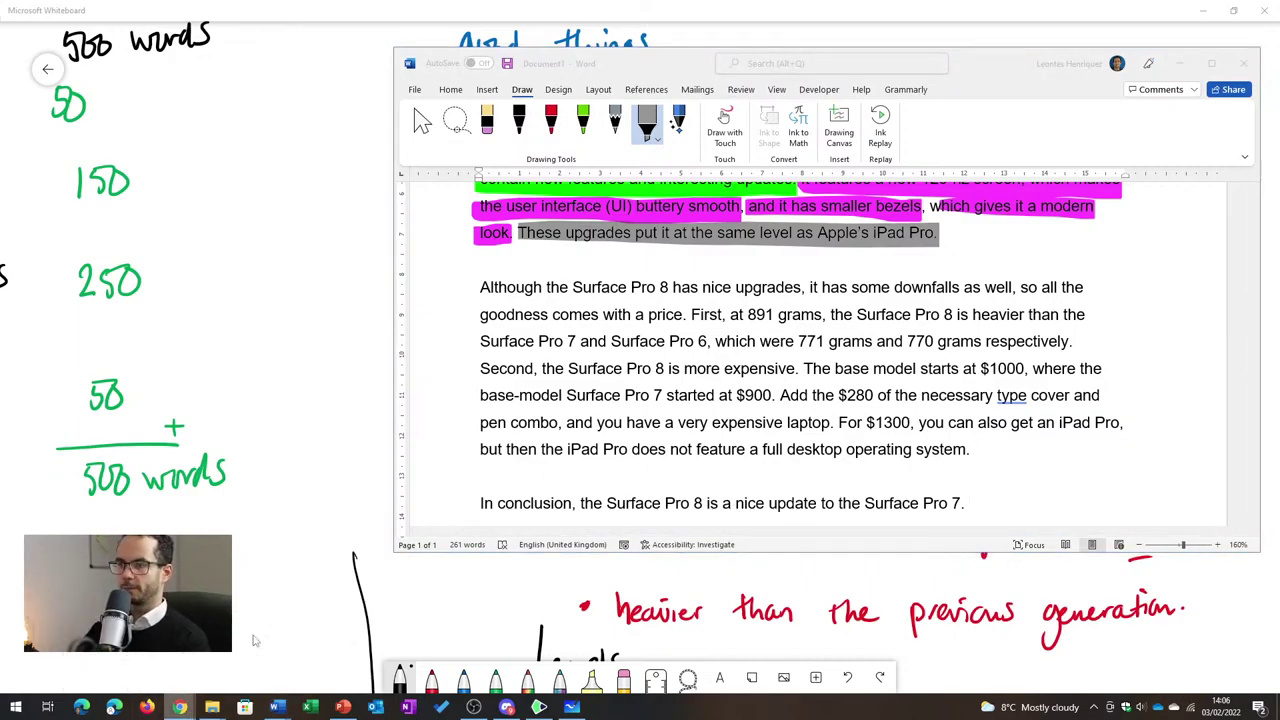
Step: Go to thesaurus.com in the Chrome window
drag(742, 57, 522, 57)
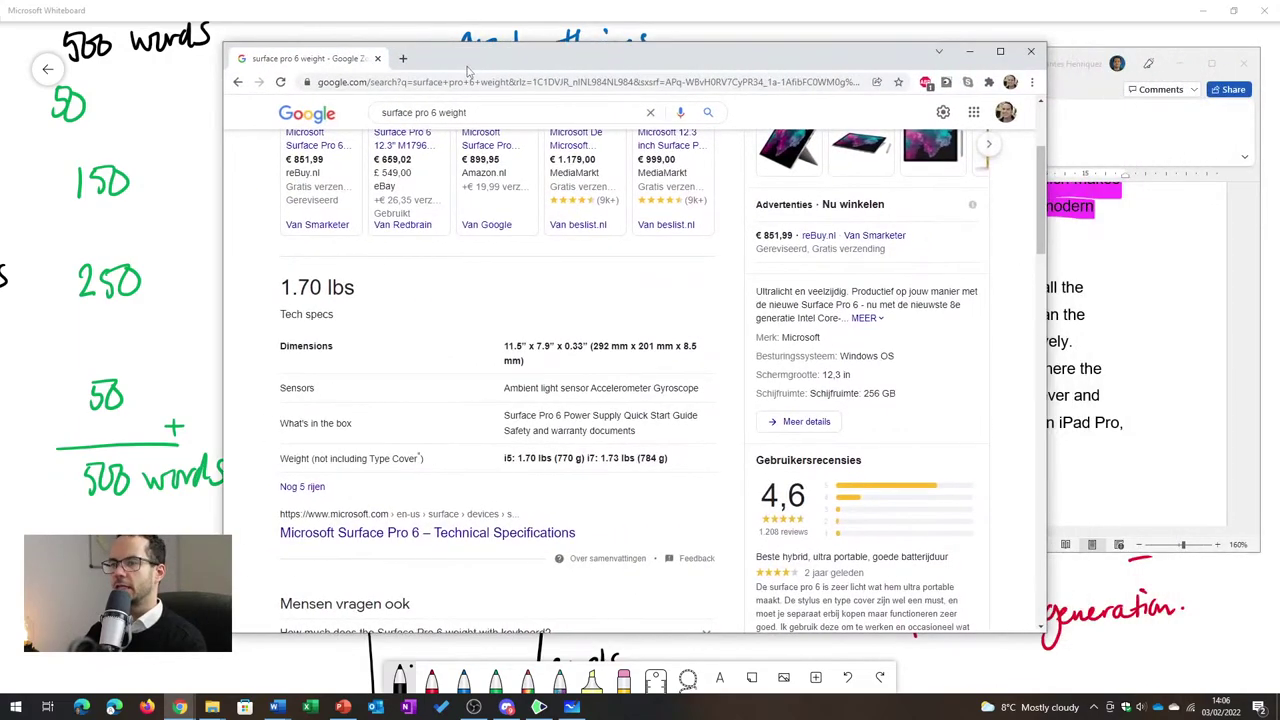
click(522, 81)
text(thesaur)
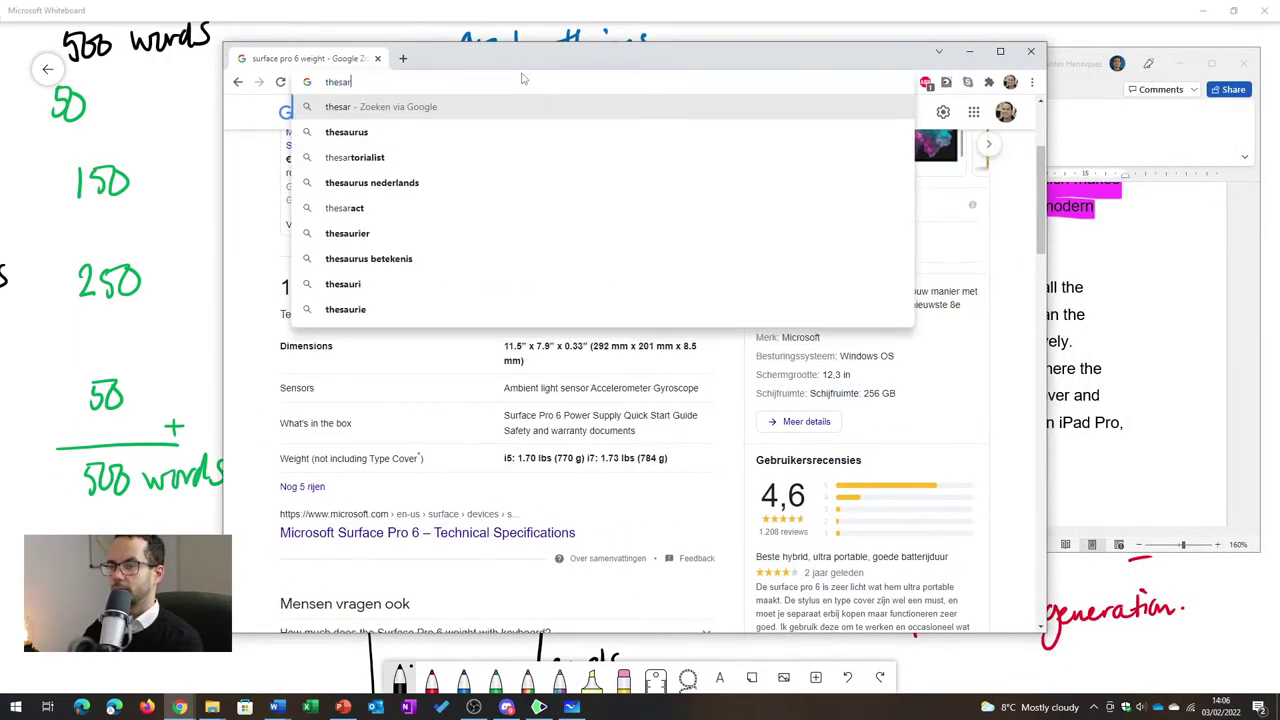
key(BackSpace)
key(BackSpace)
key(BackSpace)
text(aurus)
key(Return)
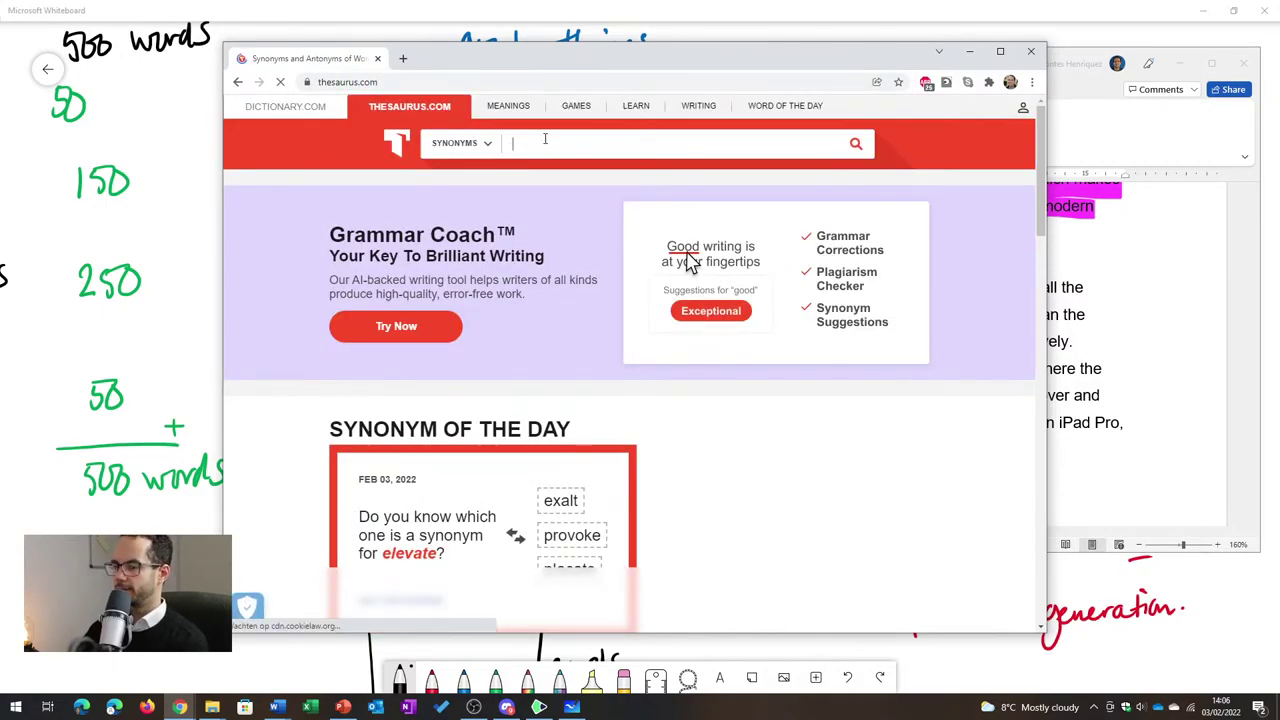
Step: Search synonyms for 'nice' and open the synonym page for 'nifty'
text(nice)
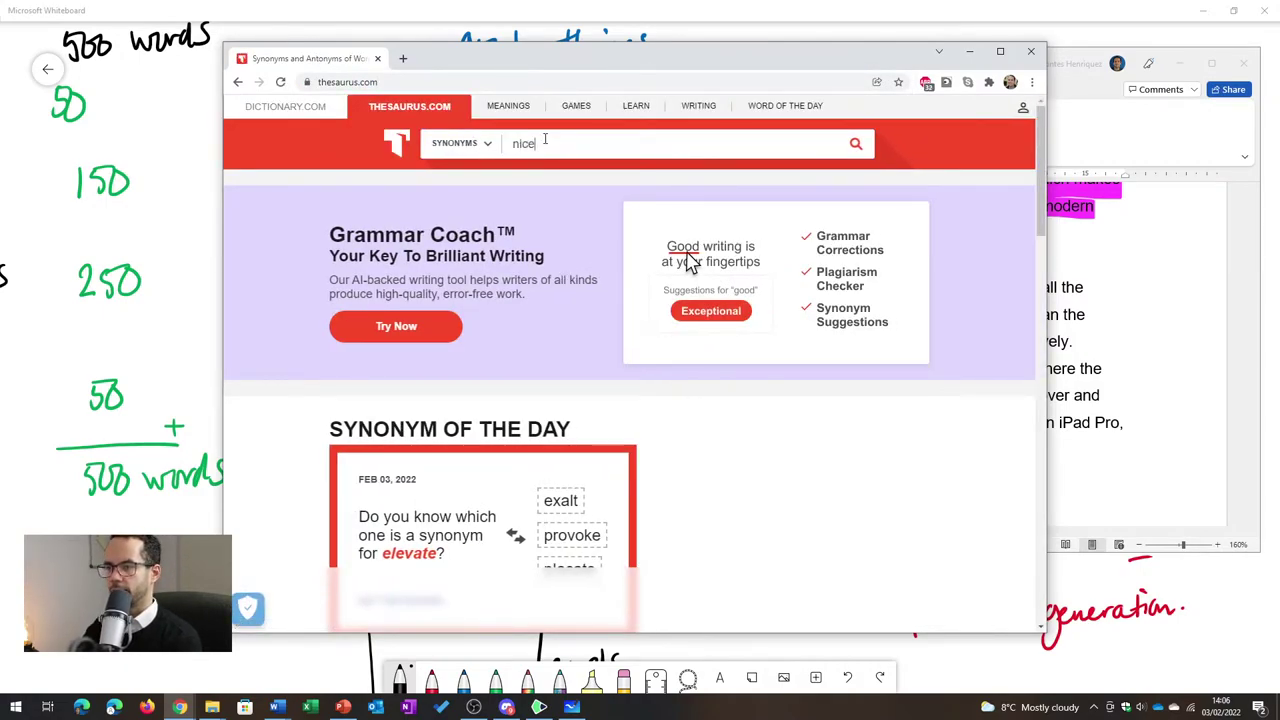
key(Return)
double_click(545, 143)
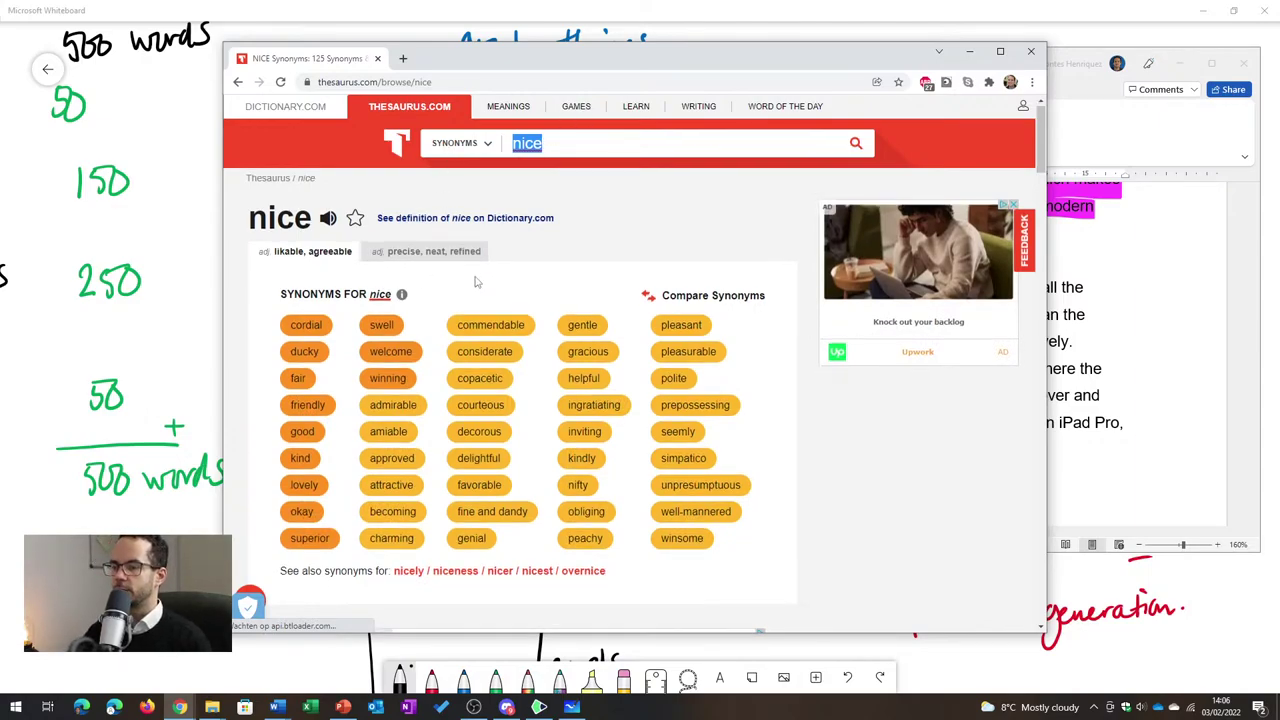
scroll(476, 283, down, 2)
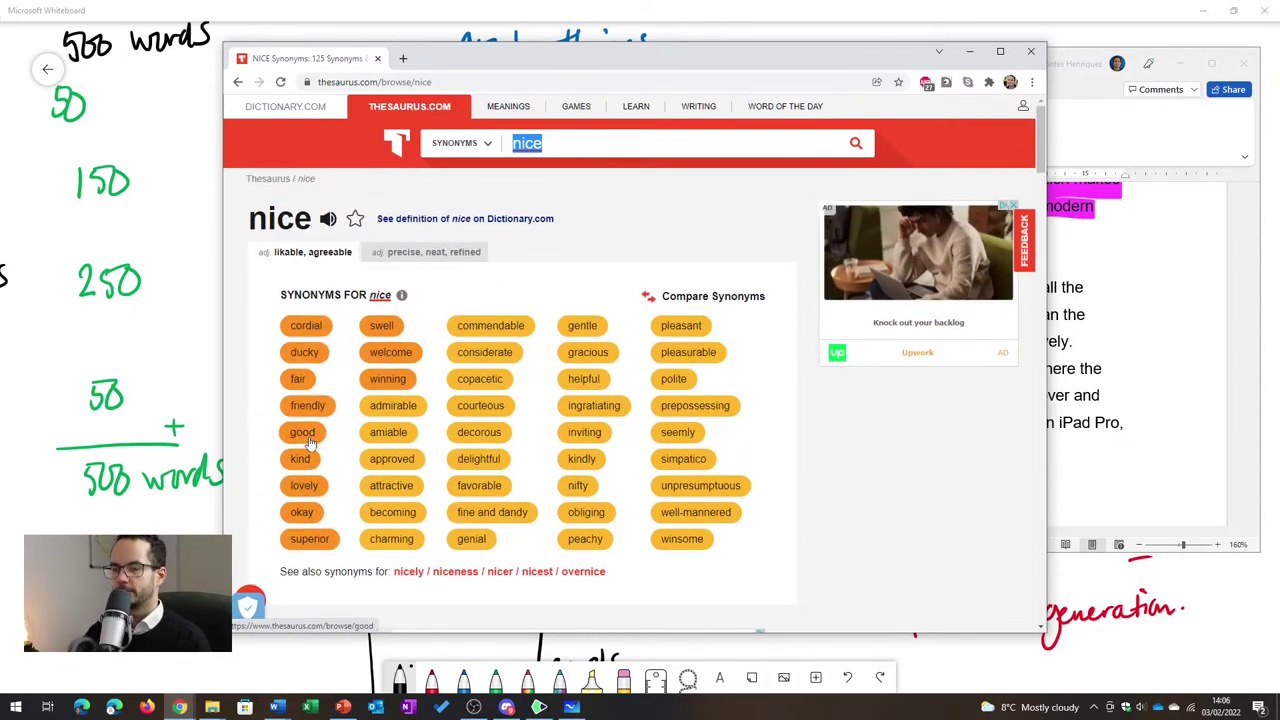
click(567, 485)
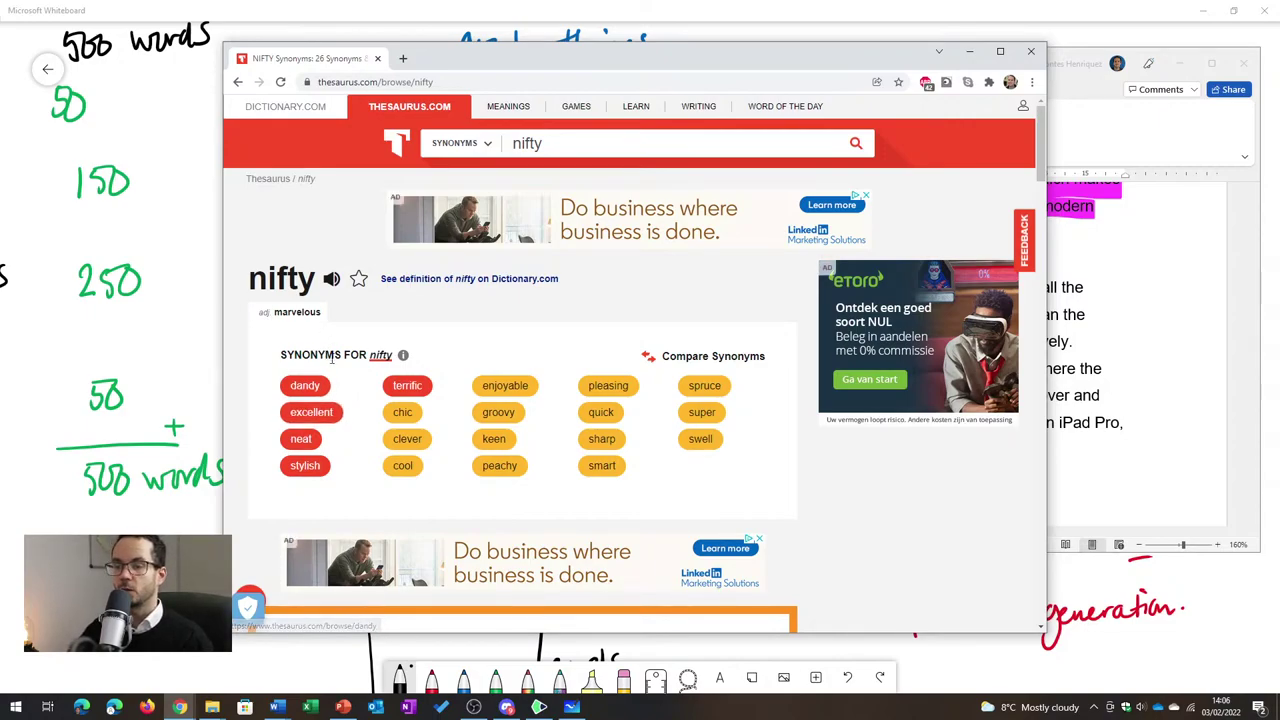
Step: Open Dictionary.com's definition of 'nifty' and accept the cookie notice
click(452, 281)
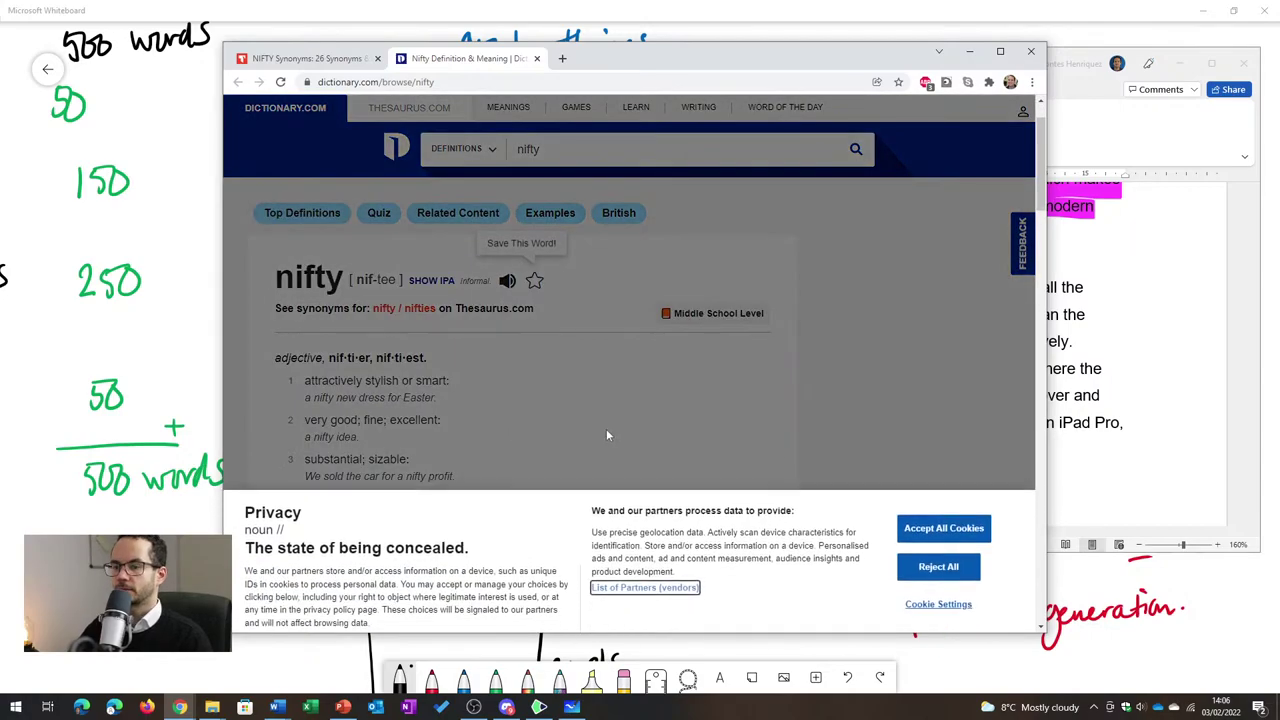
click(920, 525)
scroll(517, 411, down, 1)
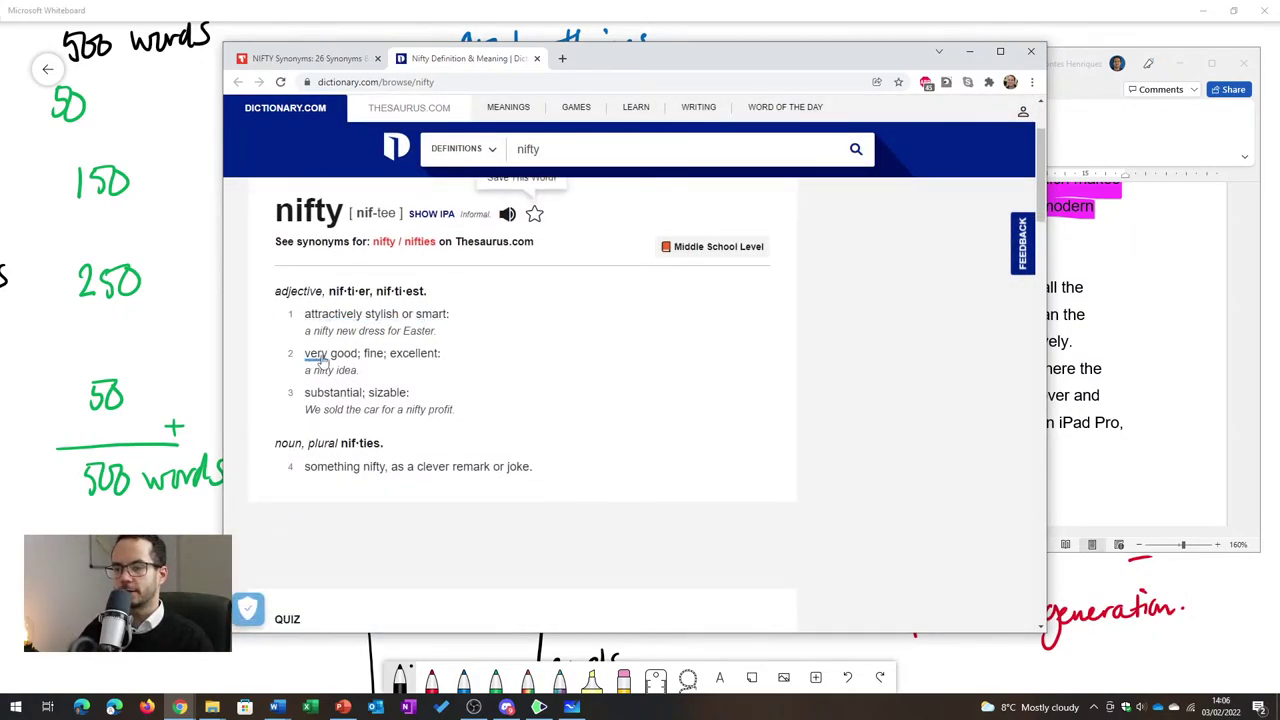
scroll(390, 370, up, 1)
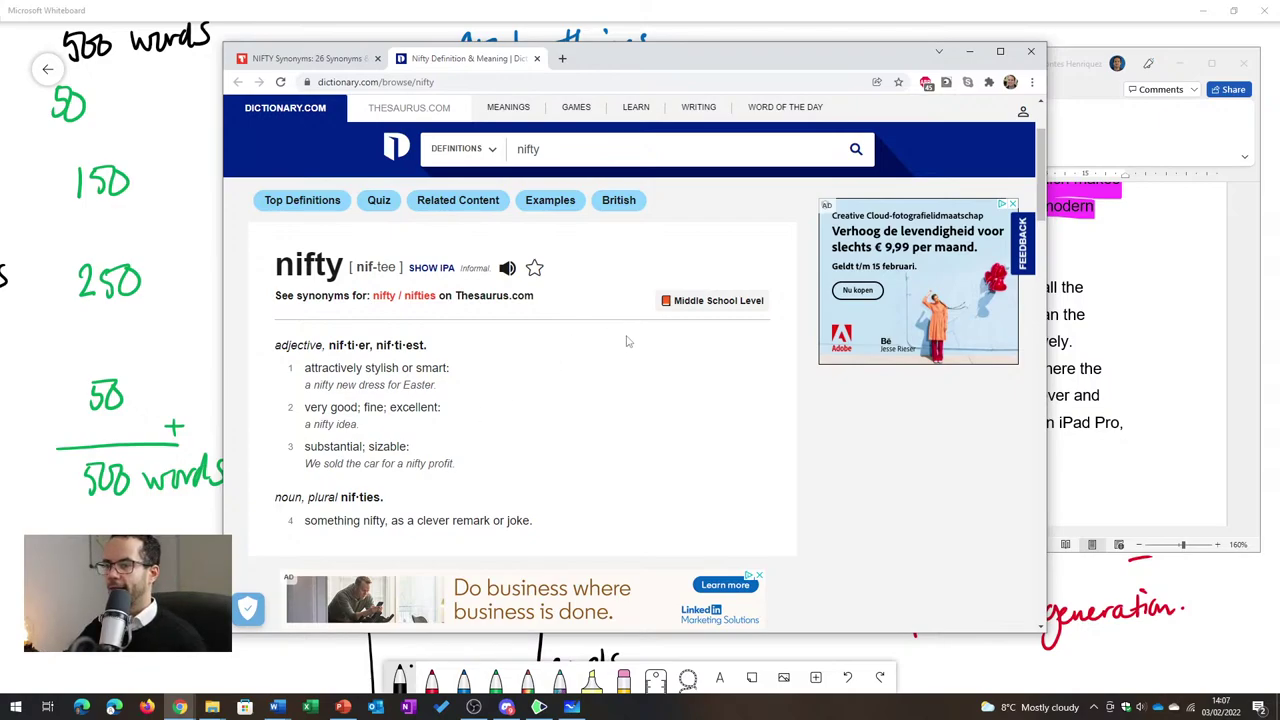
mouse_move(695, 304)
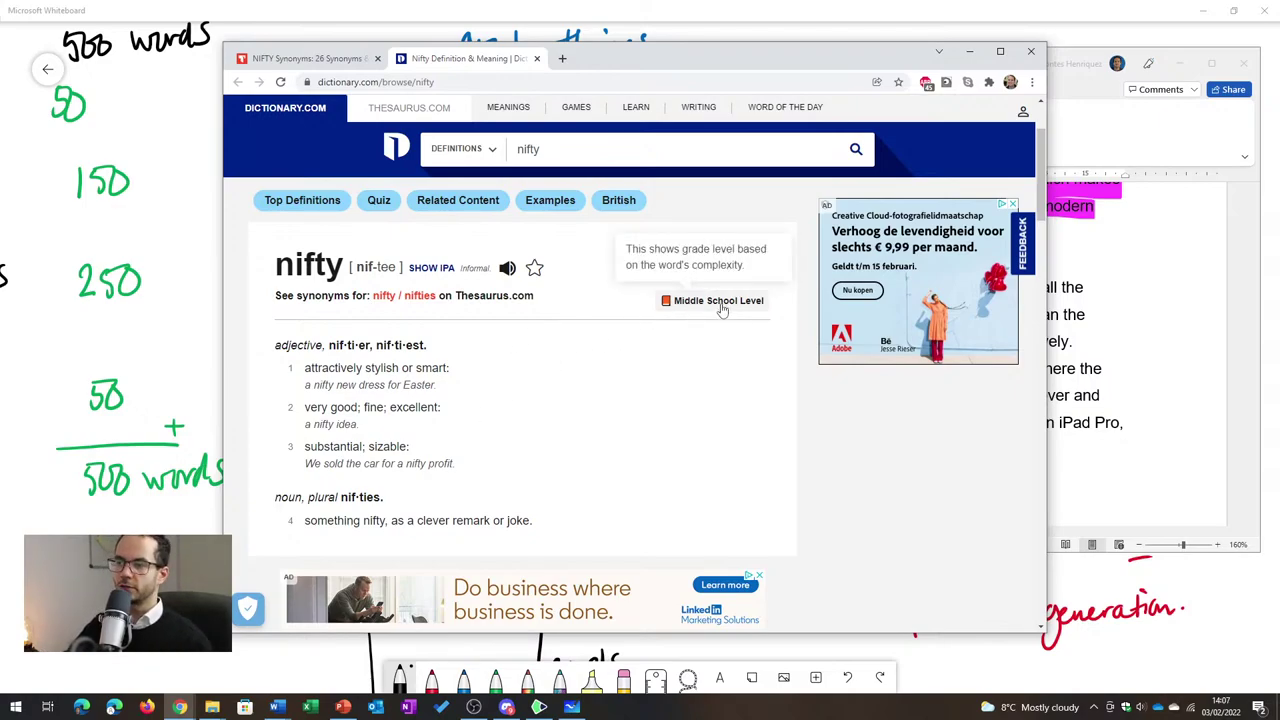
click(563, 59)
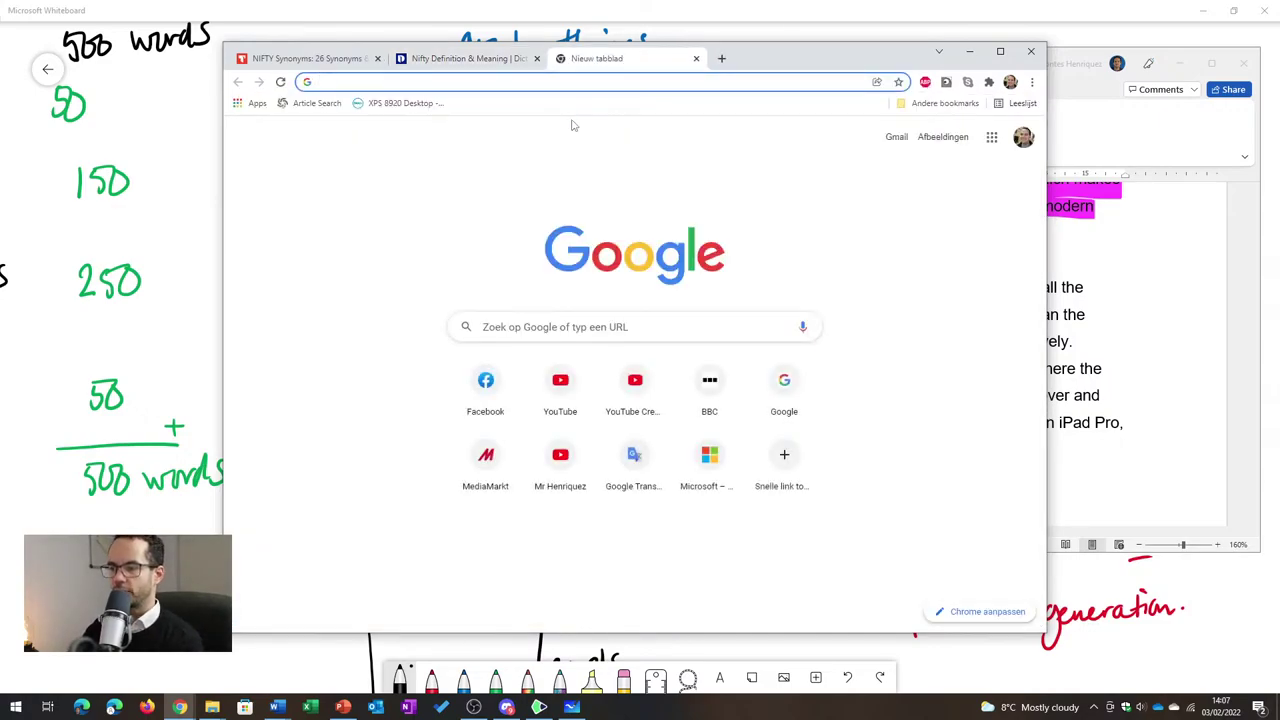
Step: Go to Cambridge Dictionary and look up 'nifty'
text(cambridge)
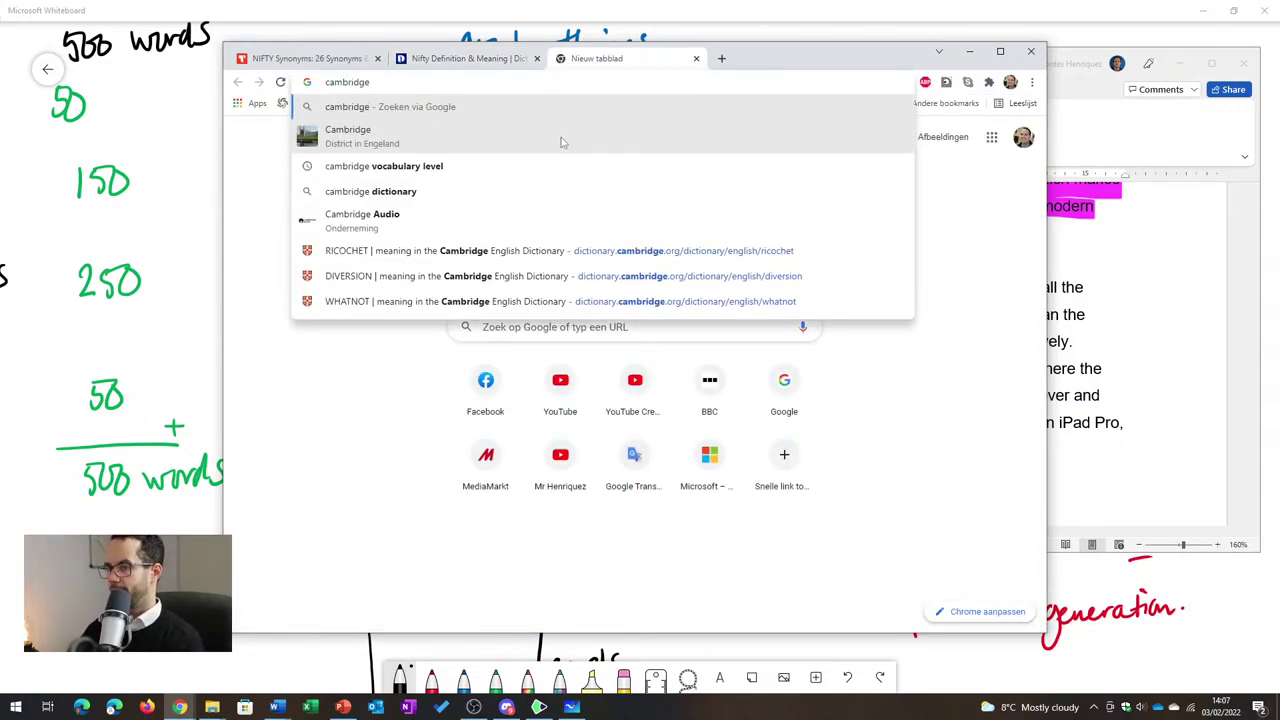
key(Down)
key(Down)
key(Down)
key(Down)
key(Down)
key(Return)
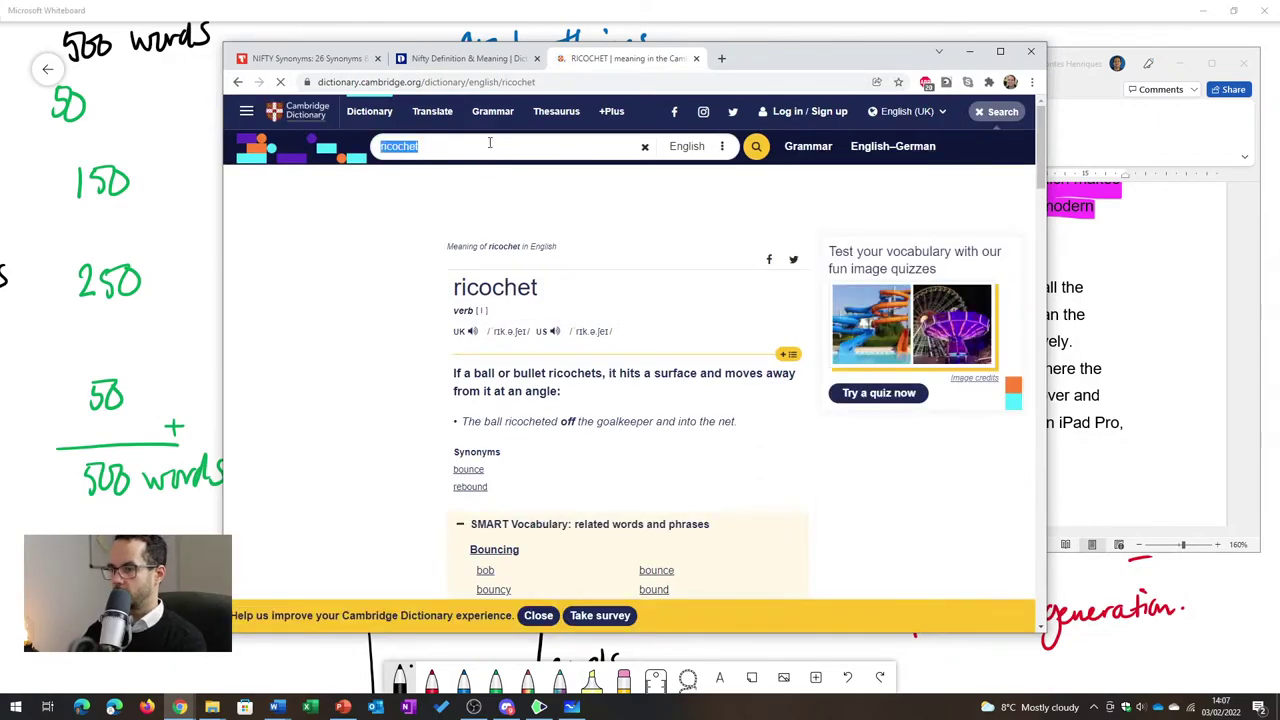
text(nifty)
key(Return)
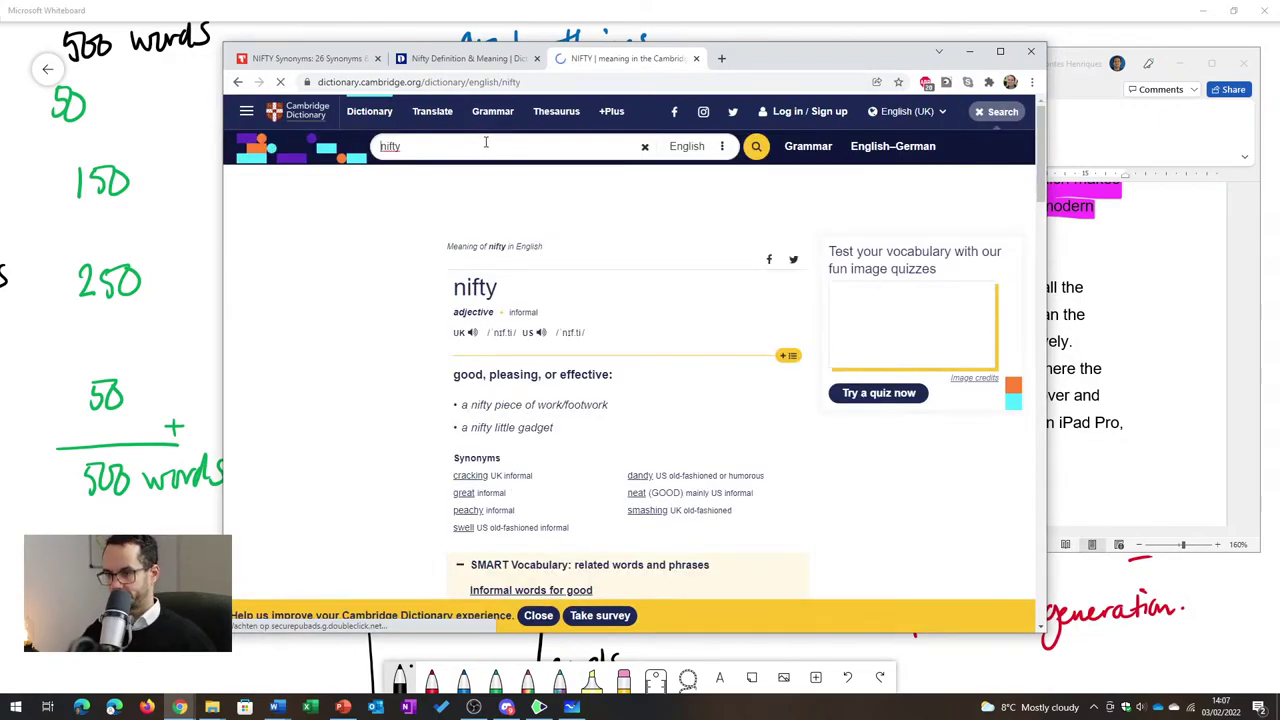
Step: Read through the Cambridge entry for 'nifty', then minimise Chrome to return to Word
scroll(552, 246, down, 6)
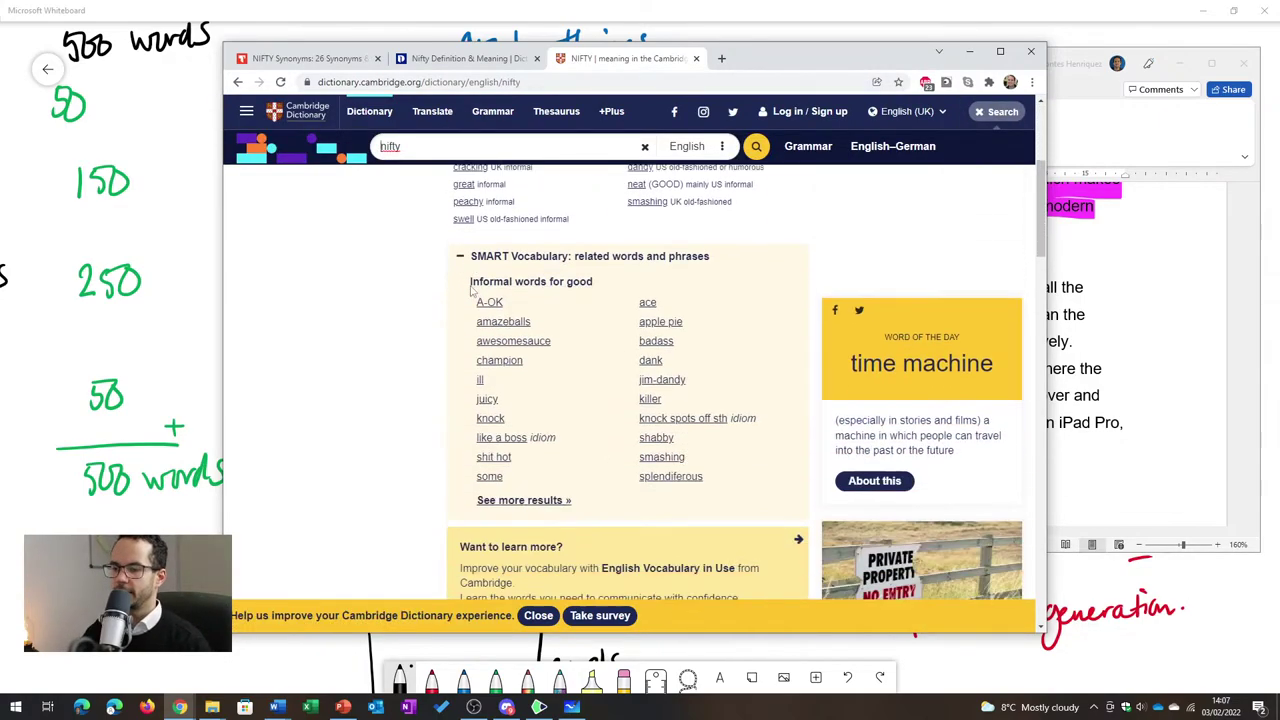
scroll(472, 290, down, 5)
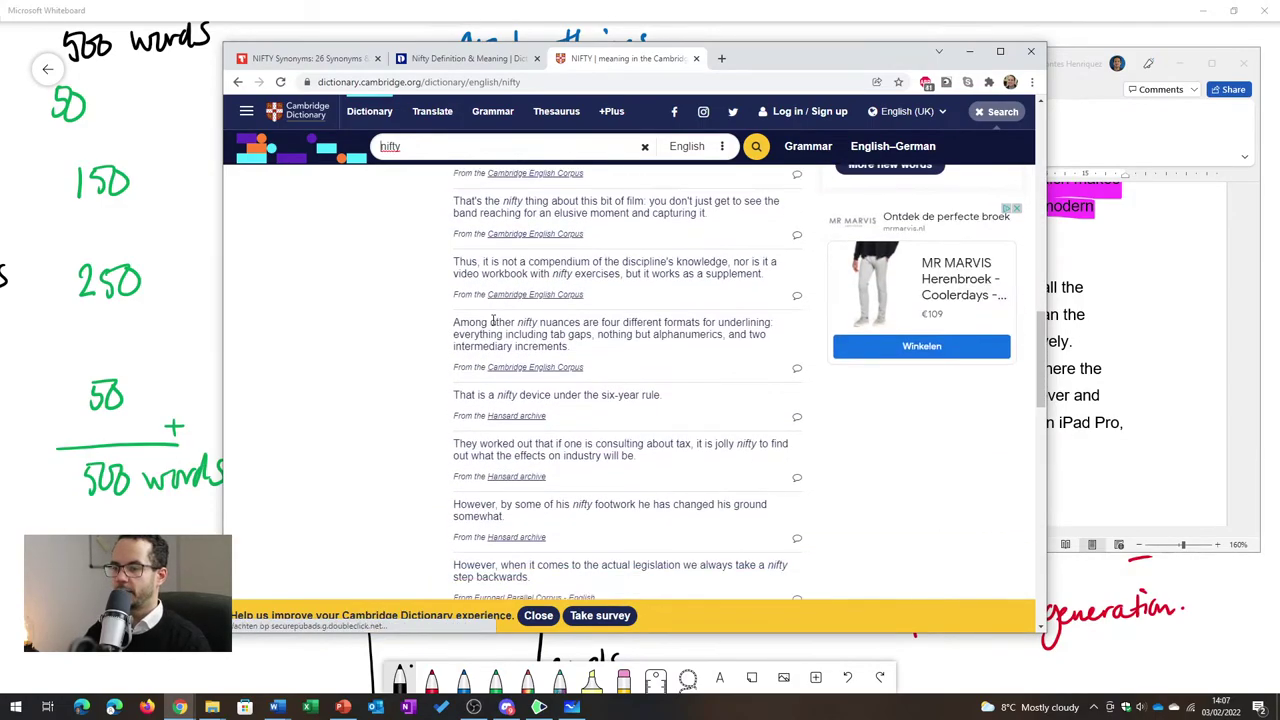
scroll(490, 320, up, 2)
scroll(490, 320, up, 10)
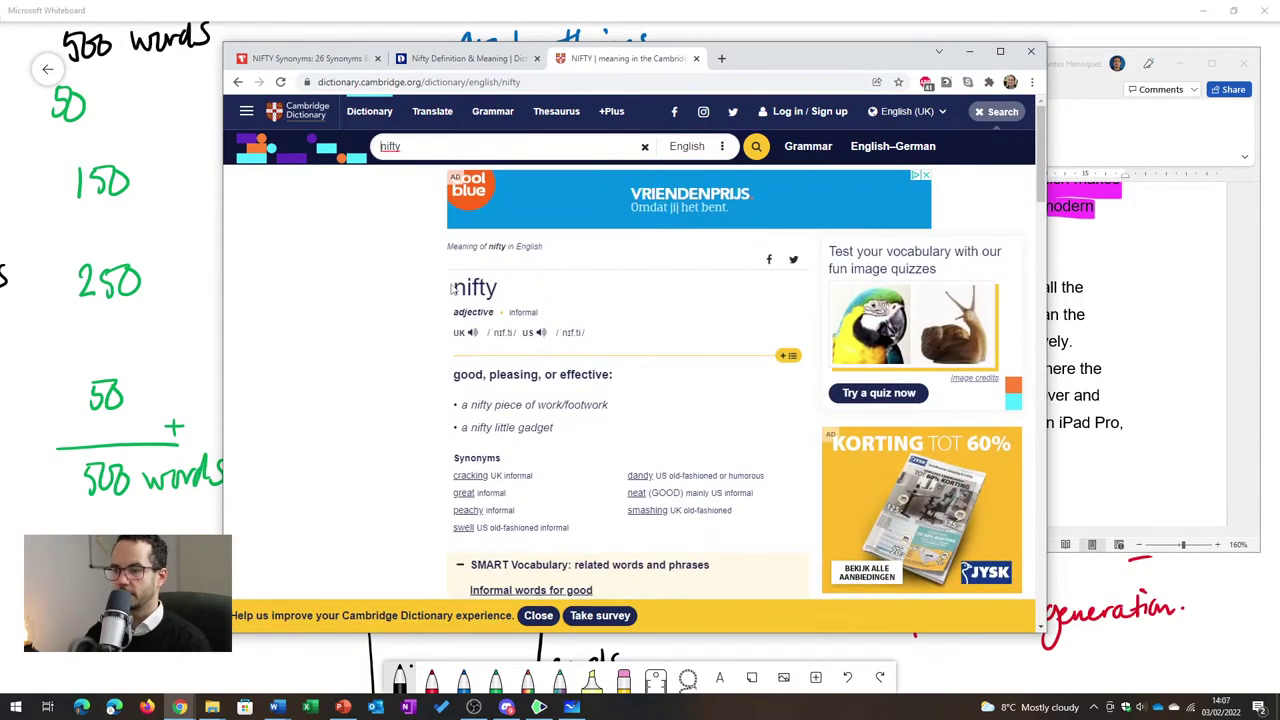
scroll(790, 330, down, 1)
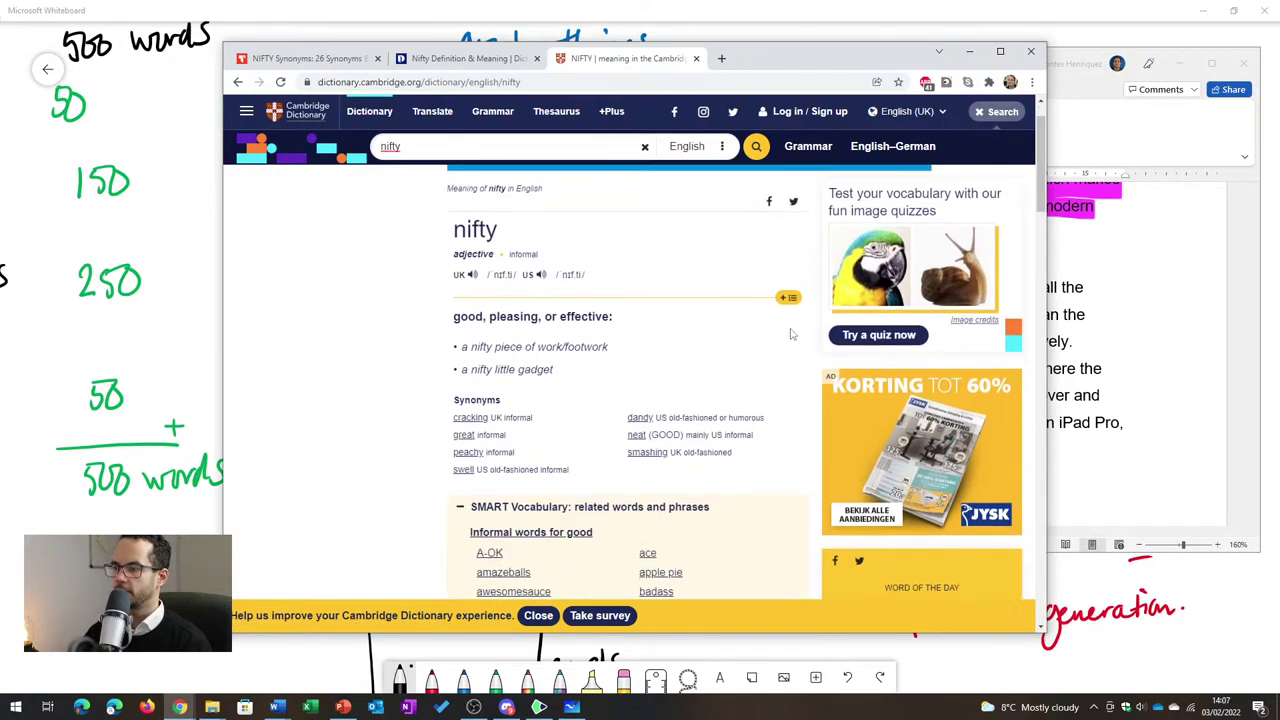
scroll(776, 300, down, 2)
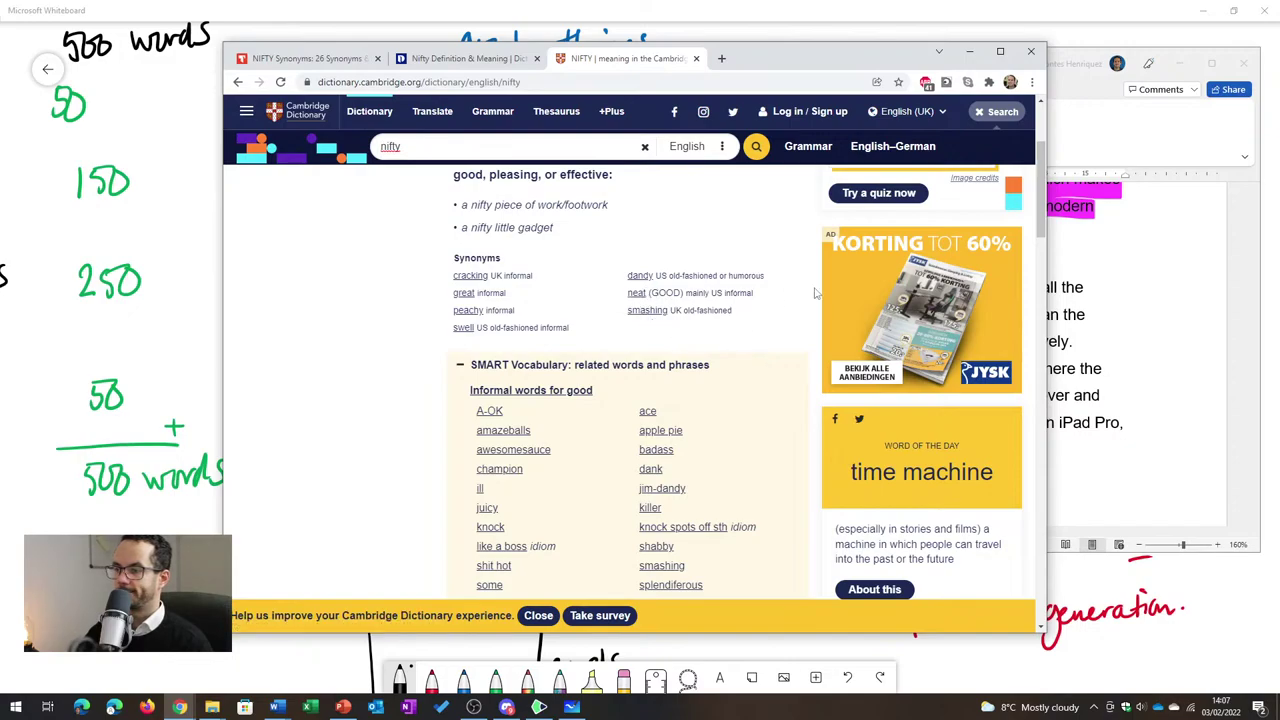
scroll(772, 291, down, 6)
scroll(772, 300, down, 20)
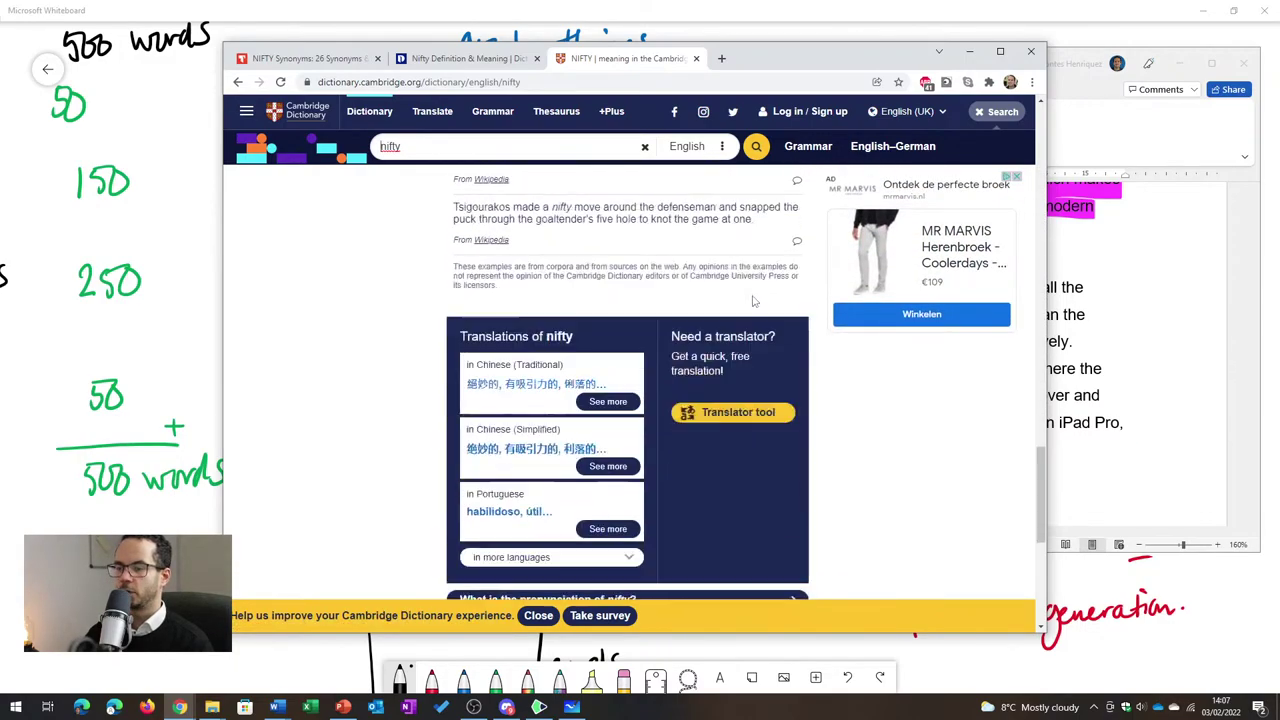
scroll(737, 403, up, 20)
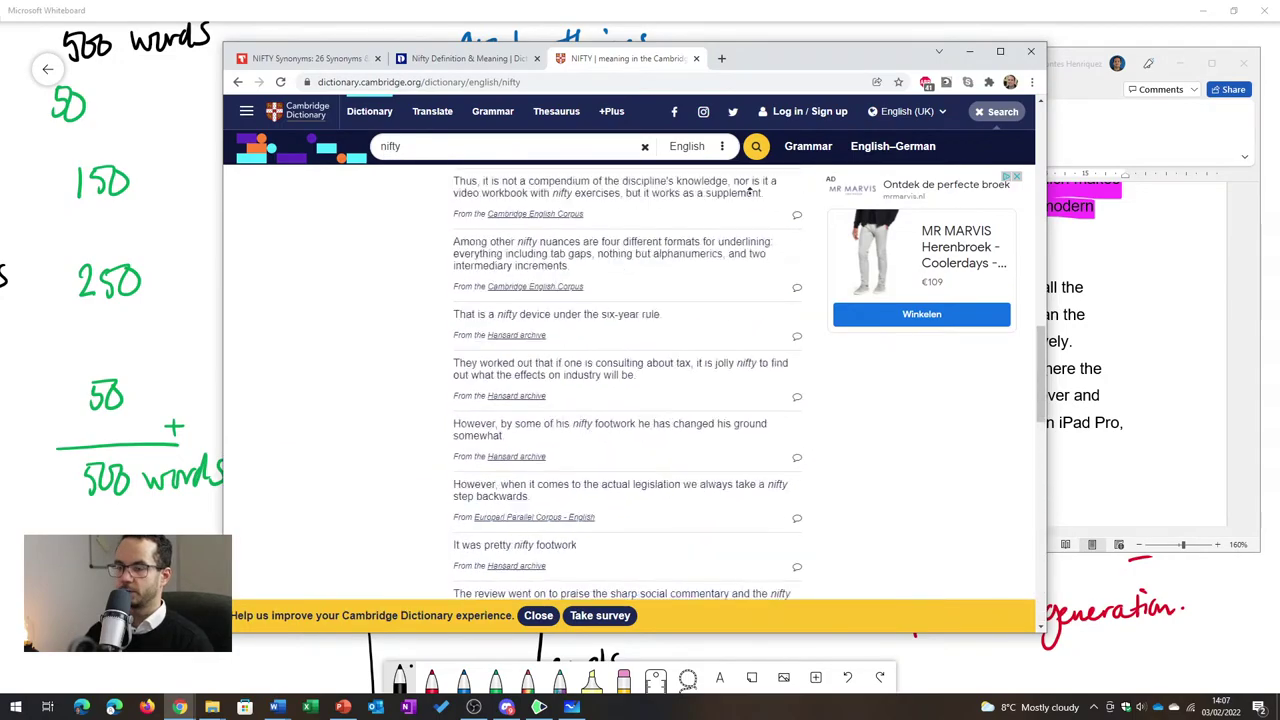
click(970, 51)
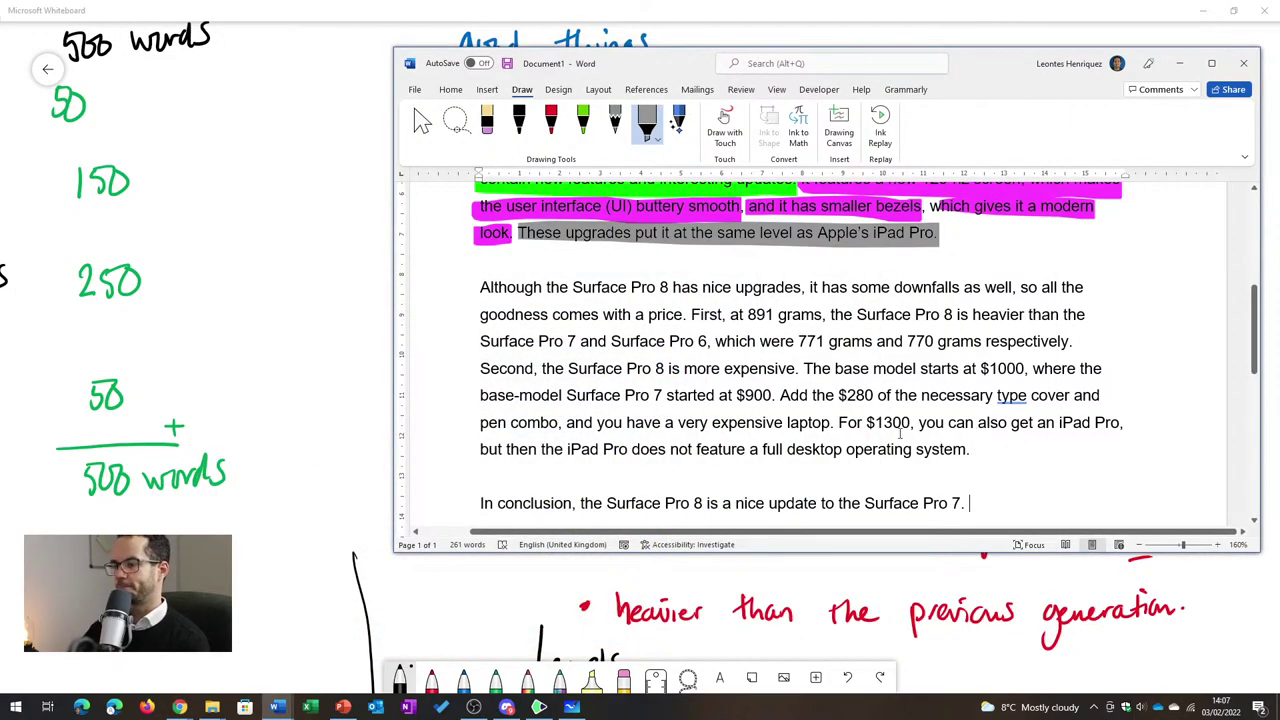
Step: Replace 'nice update' with 'nifty upgrade' in the conclusion sentence
double_click(751, 502)
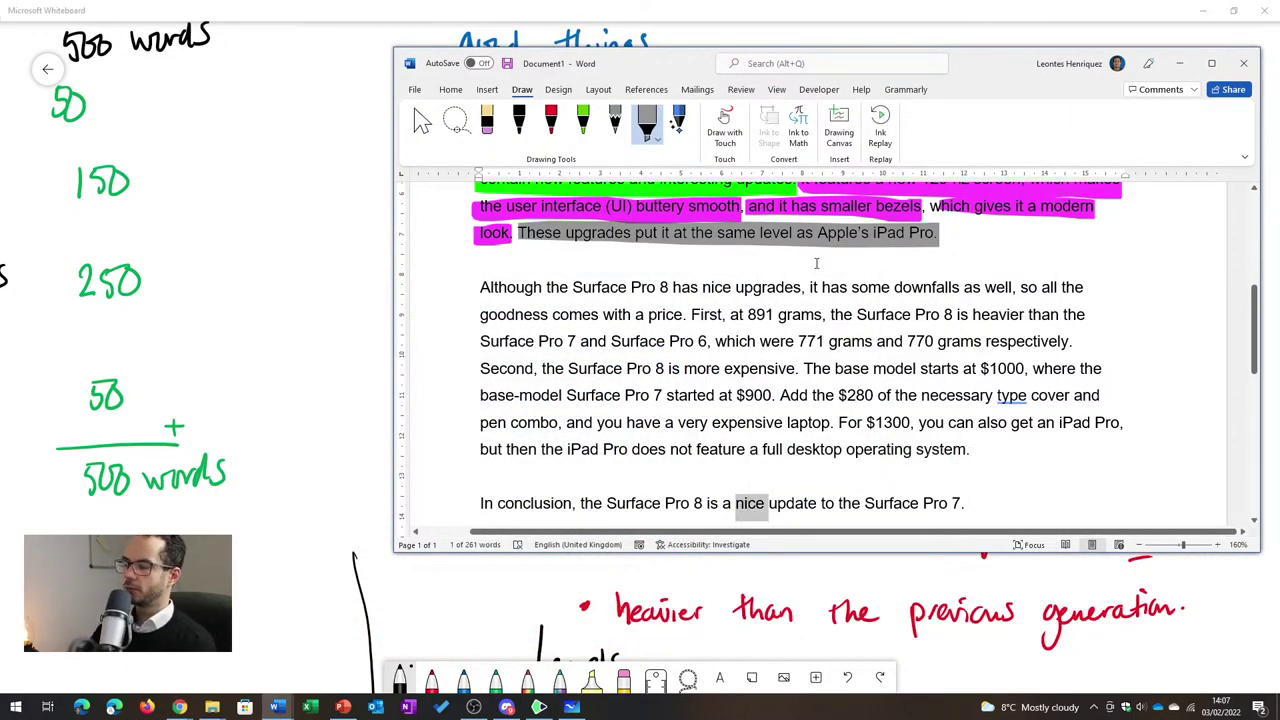
text(nifty)
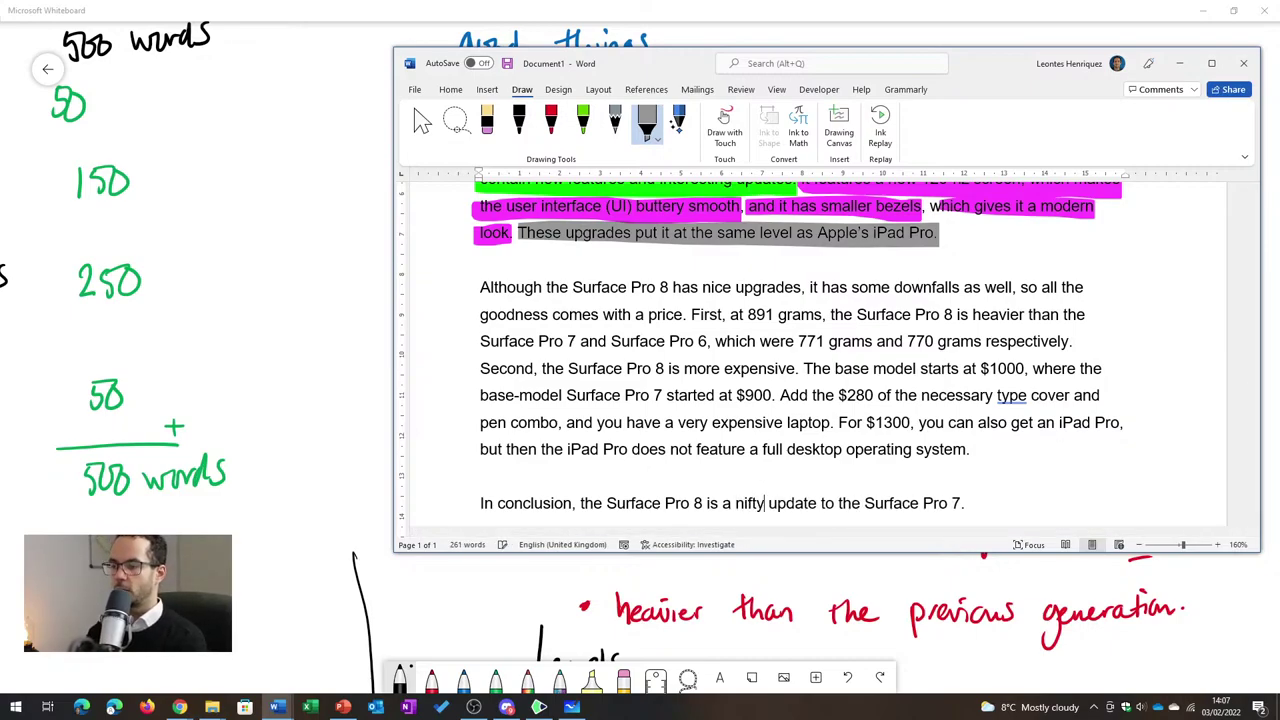
key(ctrl+Delete)
text(upgrade)
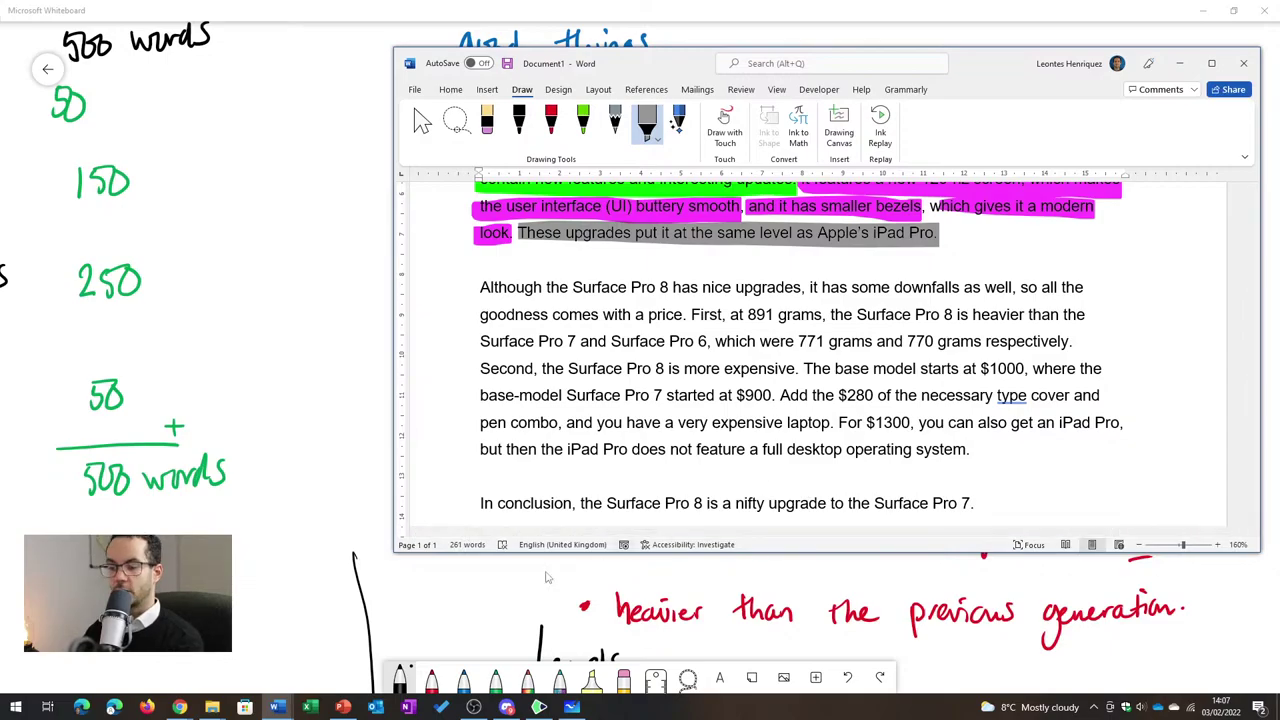
Step: Search Thesaurus.com for synonyms of 'upgrade'
click(181, 707)
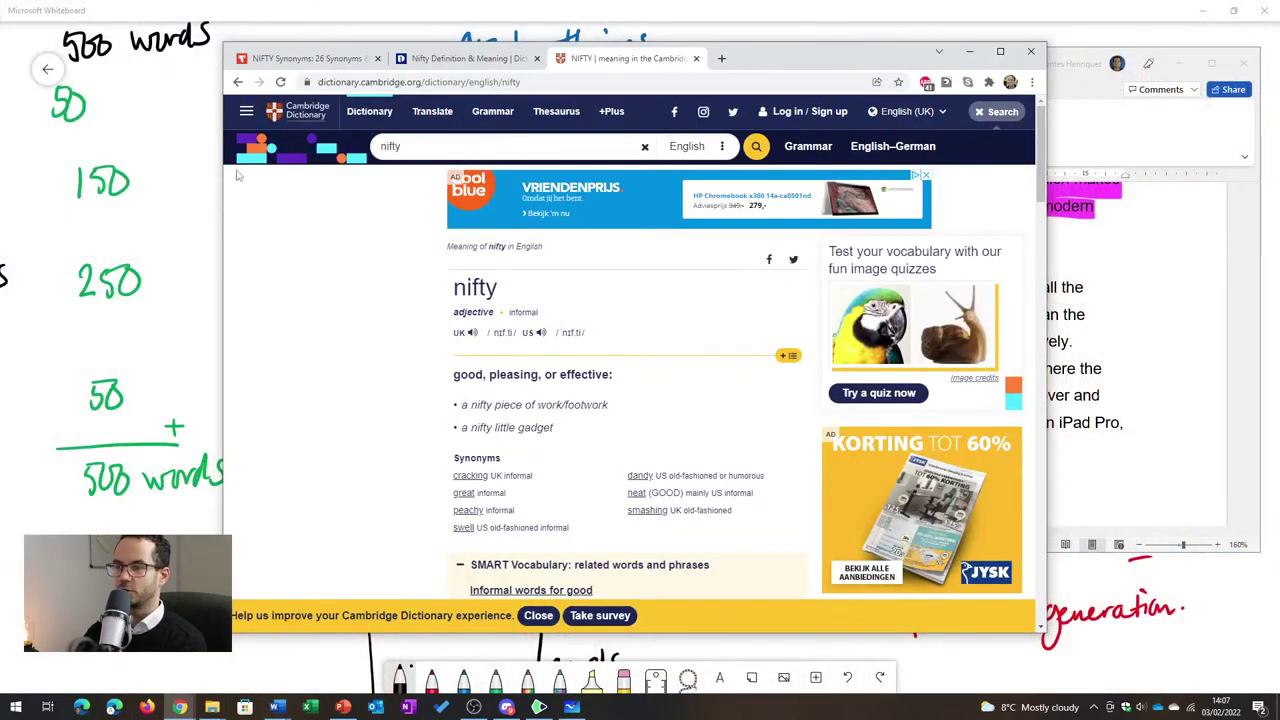
click(300, 58)
double_click(572, 148)
text(upgrade)
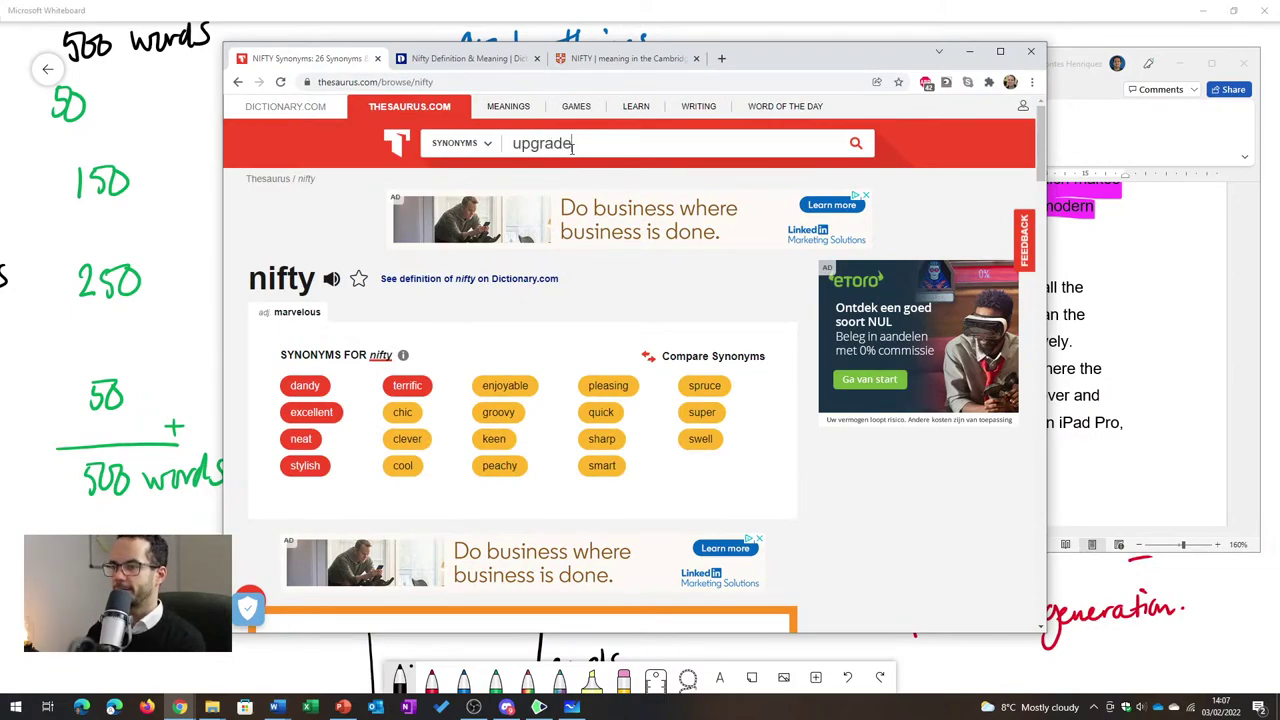
key(Return)
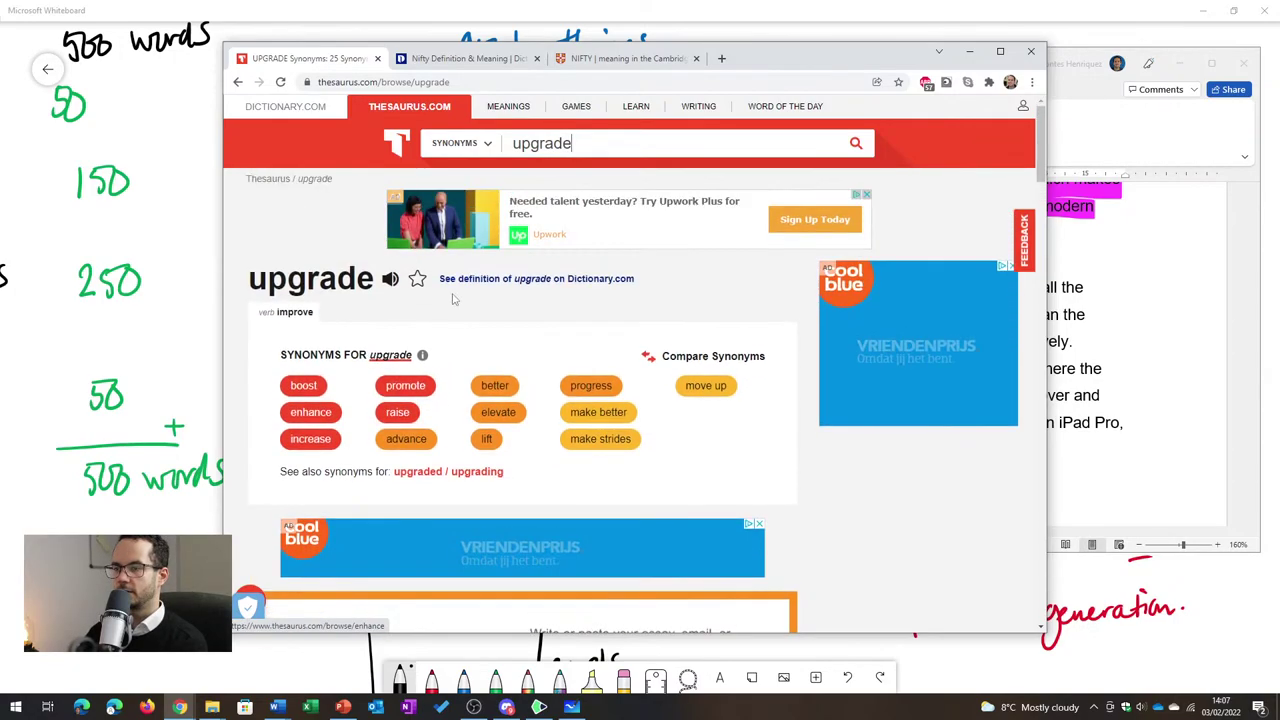
scroll(361, 482, down, 3)
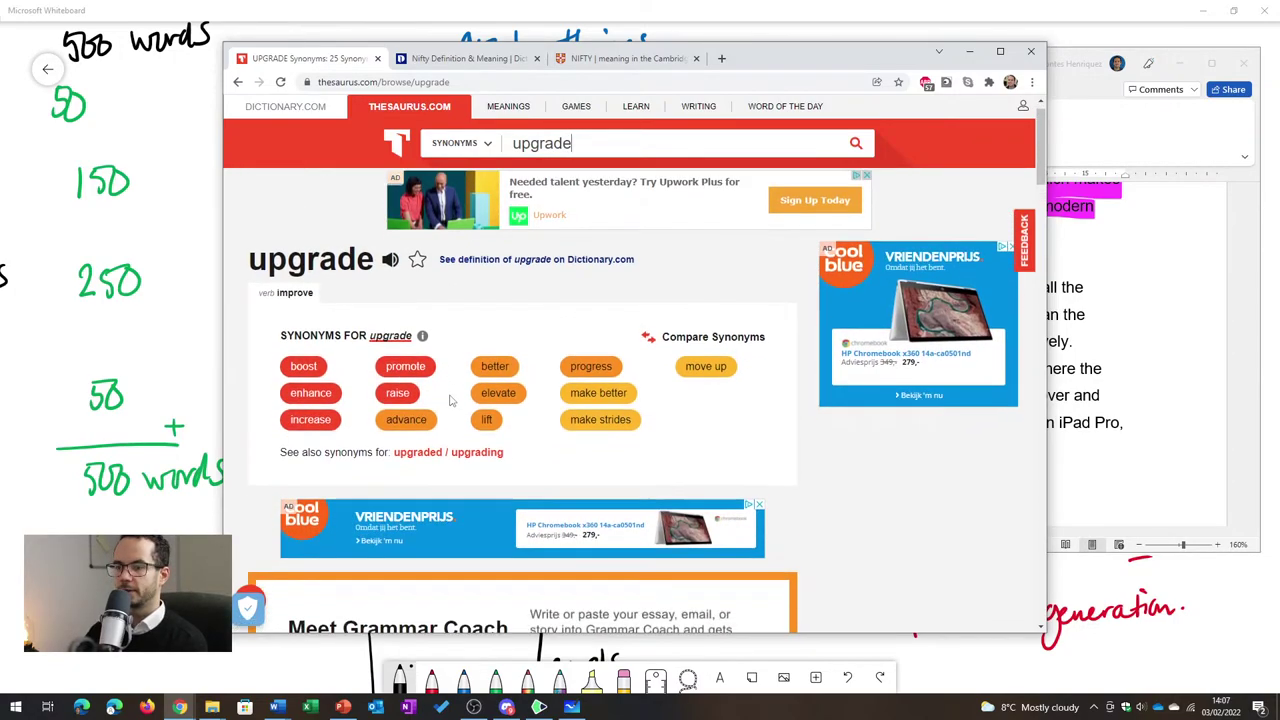
scroll(333, 510, up, 3)
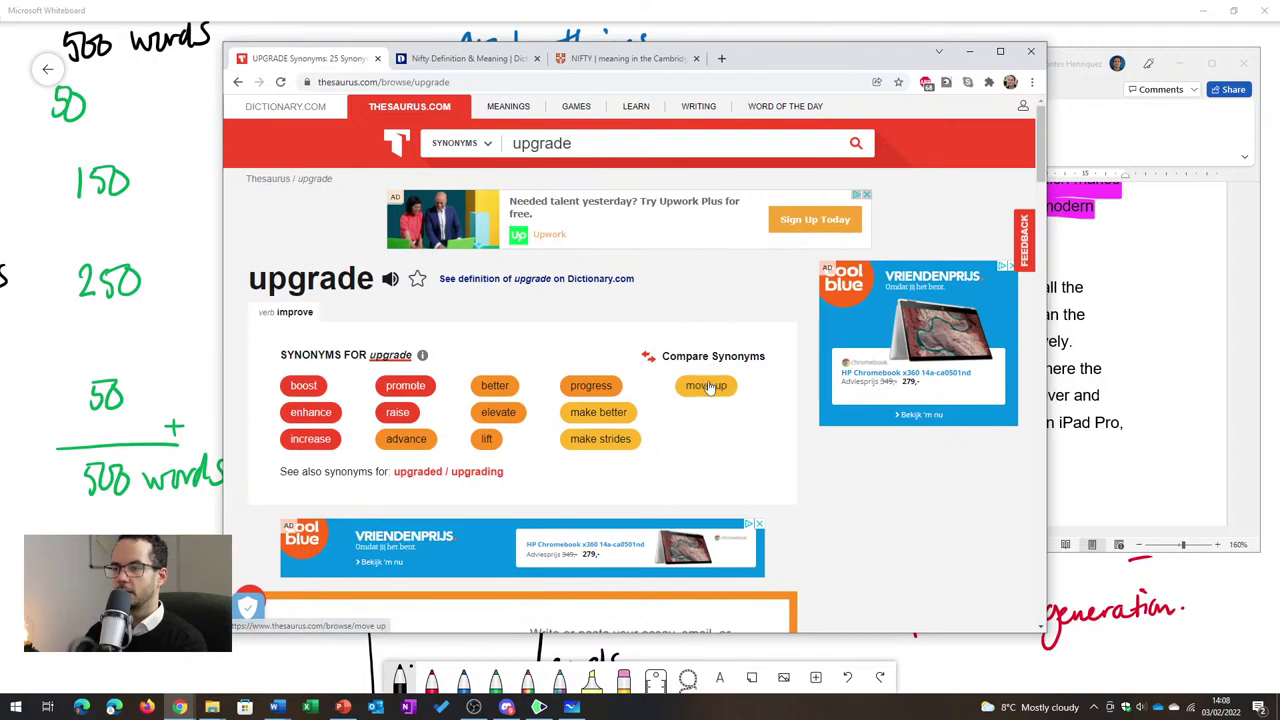
Step: Open and read the Dictionary.com definition of 'upgrade'
click(595, 280)
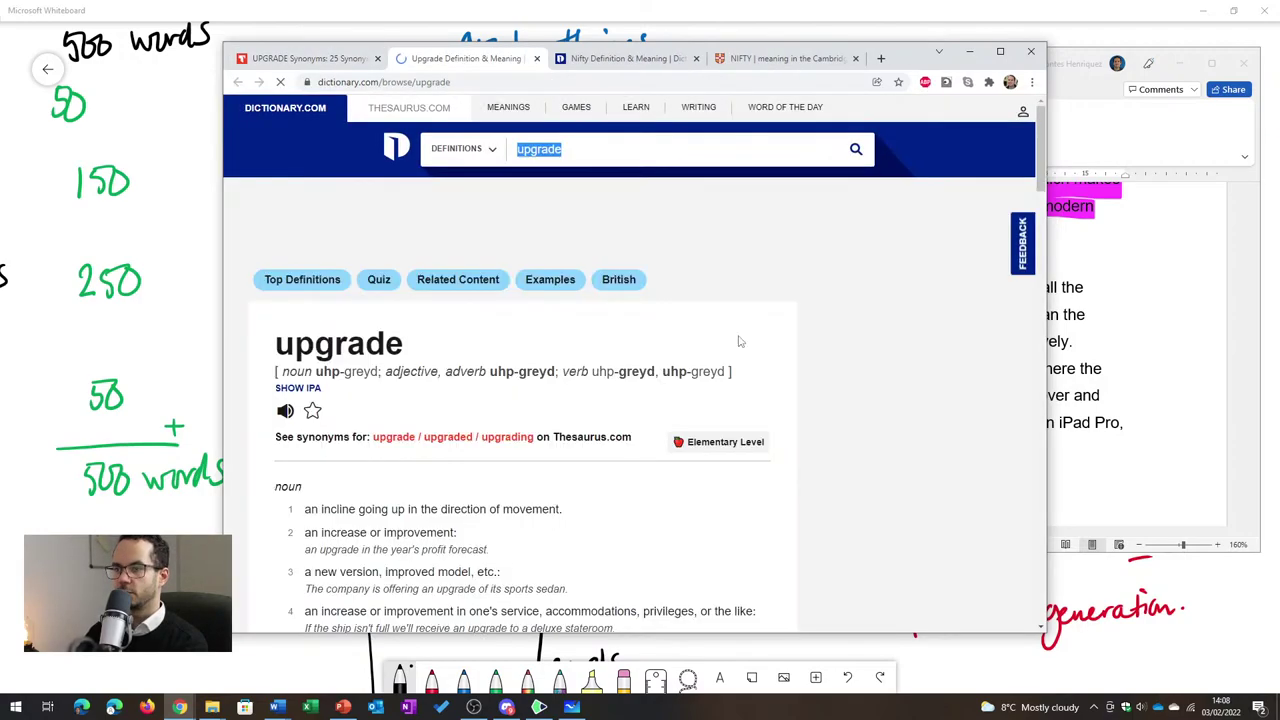
scroll(566, 352, down, 2)
scroll(566, 352, down, 1)
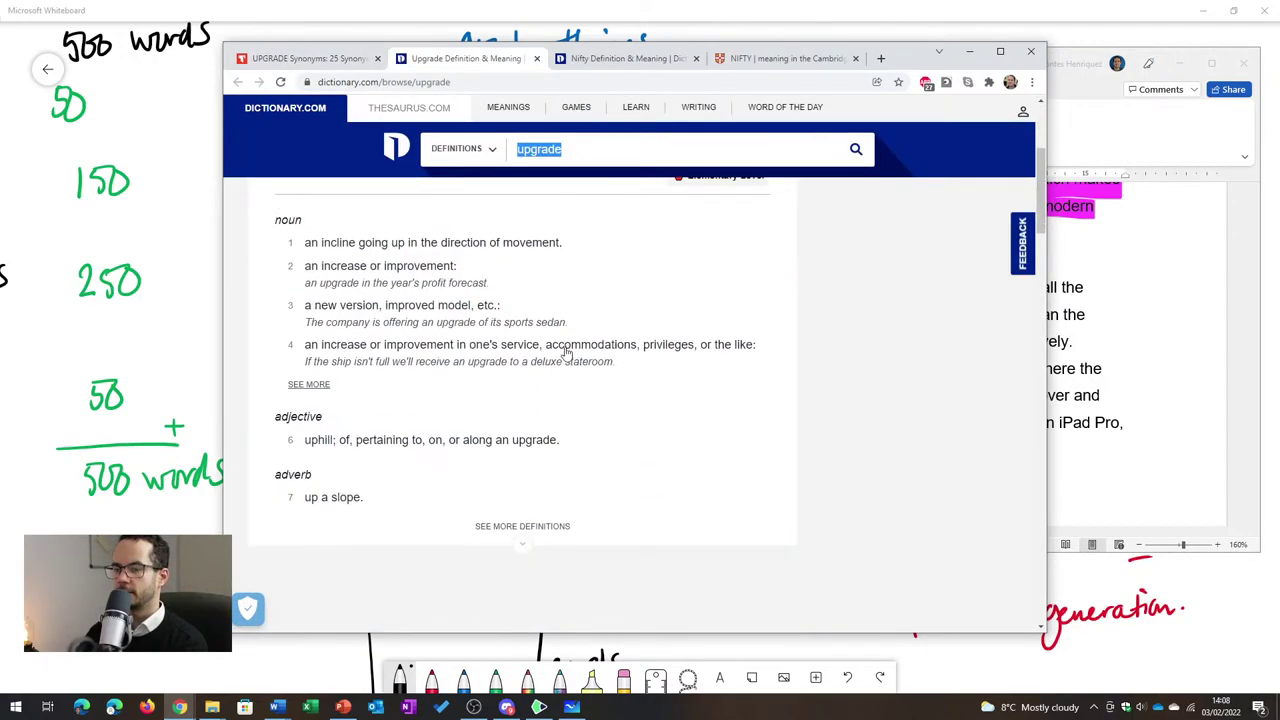
scroll(380, 342, down, 5)
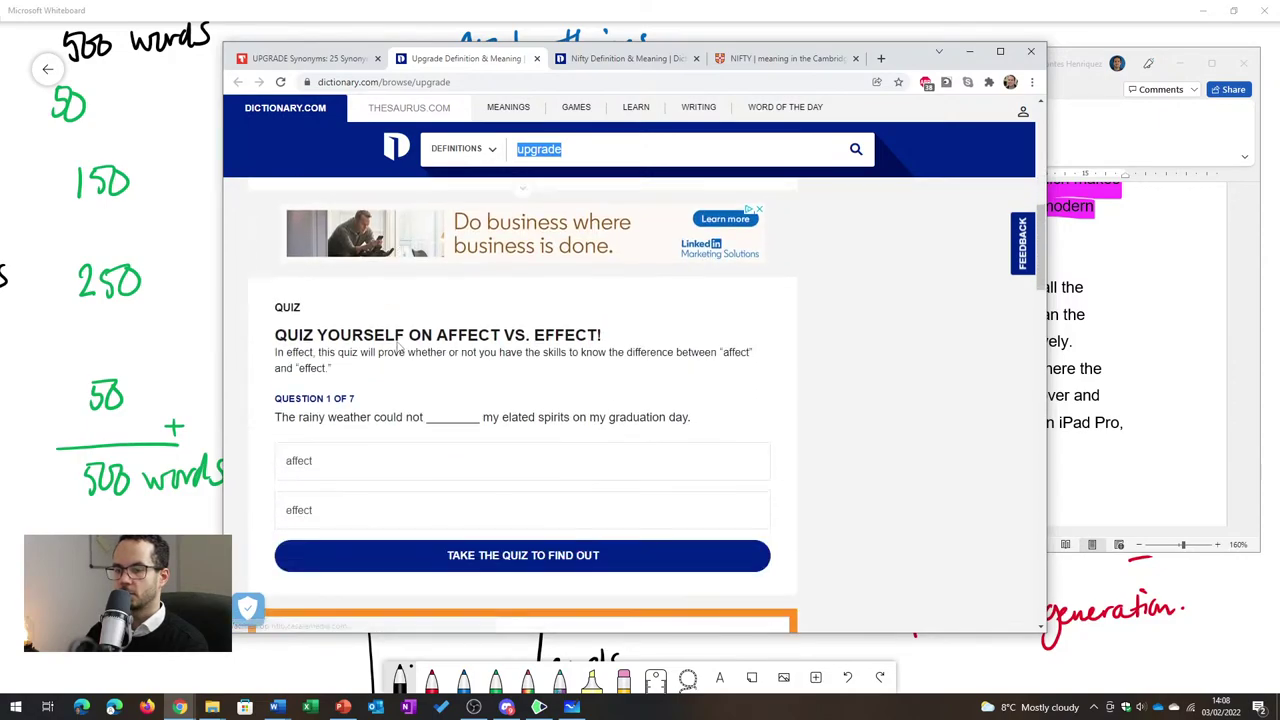
scroll(380, 342, up, 7)
Step: Look up 'upgrade' in Cambridge Dictionary in place of 'nifty'
click(785, 58)
click(529, 148)
text(up)
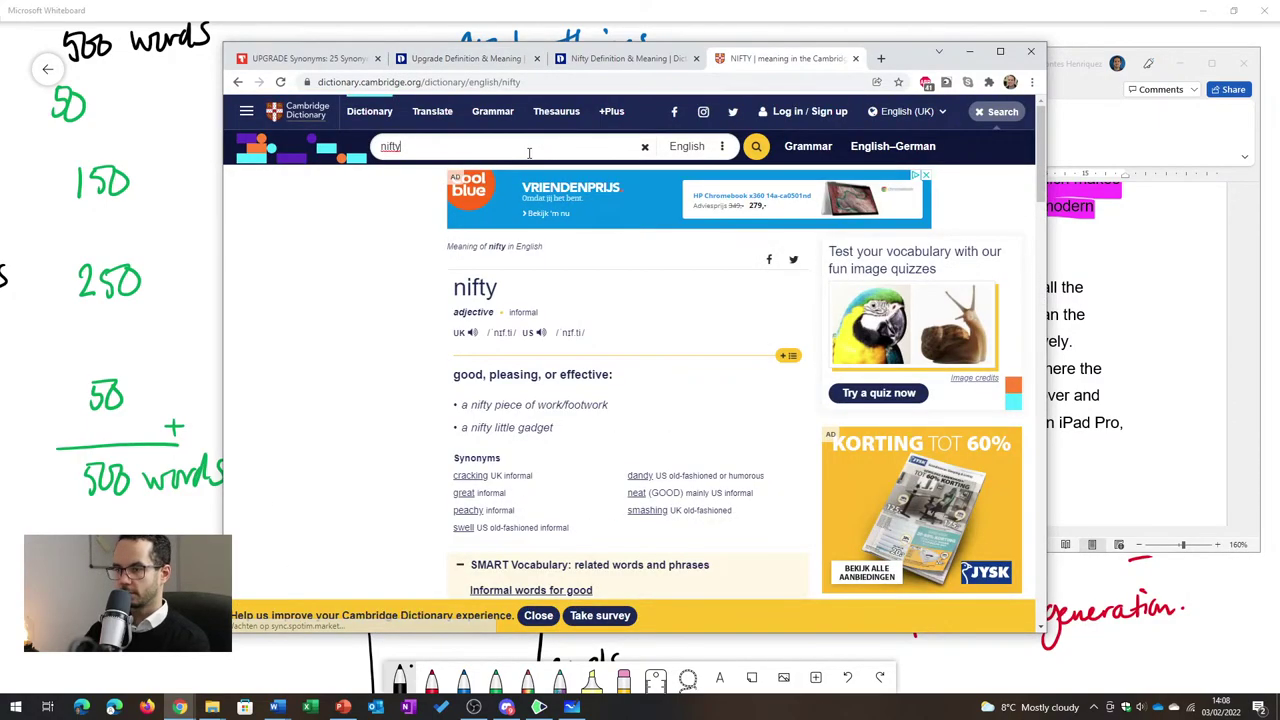
text(grade)
key(Return)
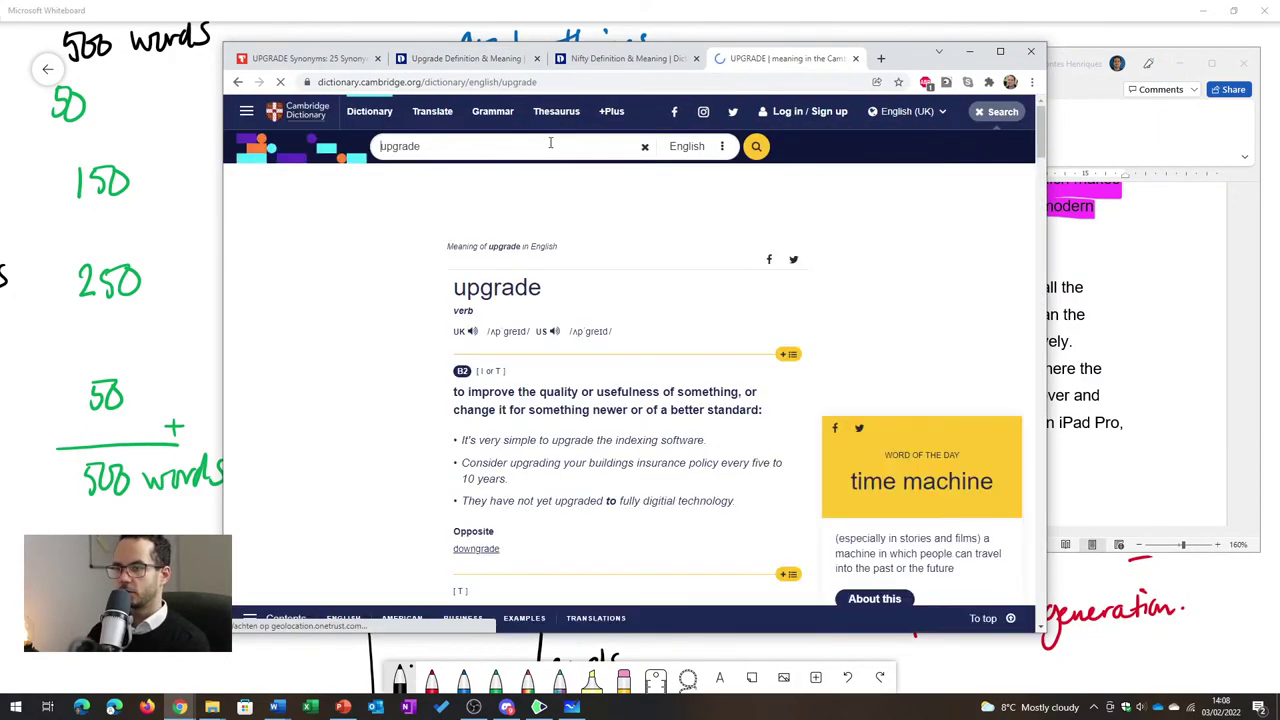
scroll(463, 370, down, 2)
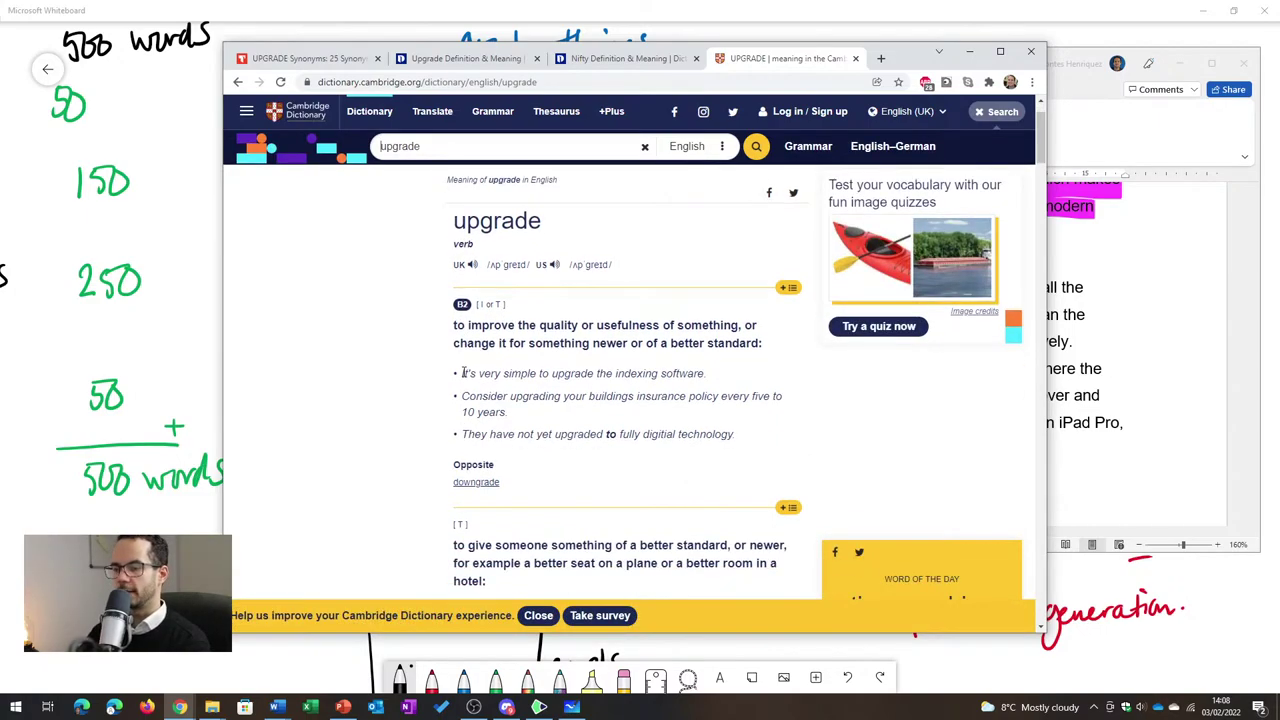
scroll(465, 372, down, 5)
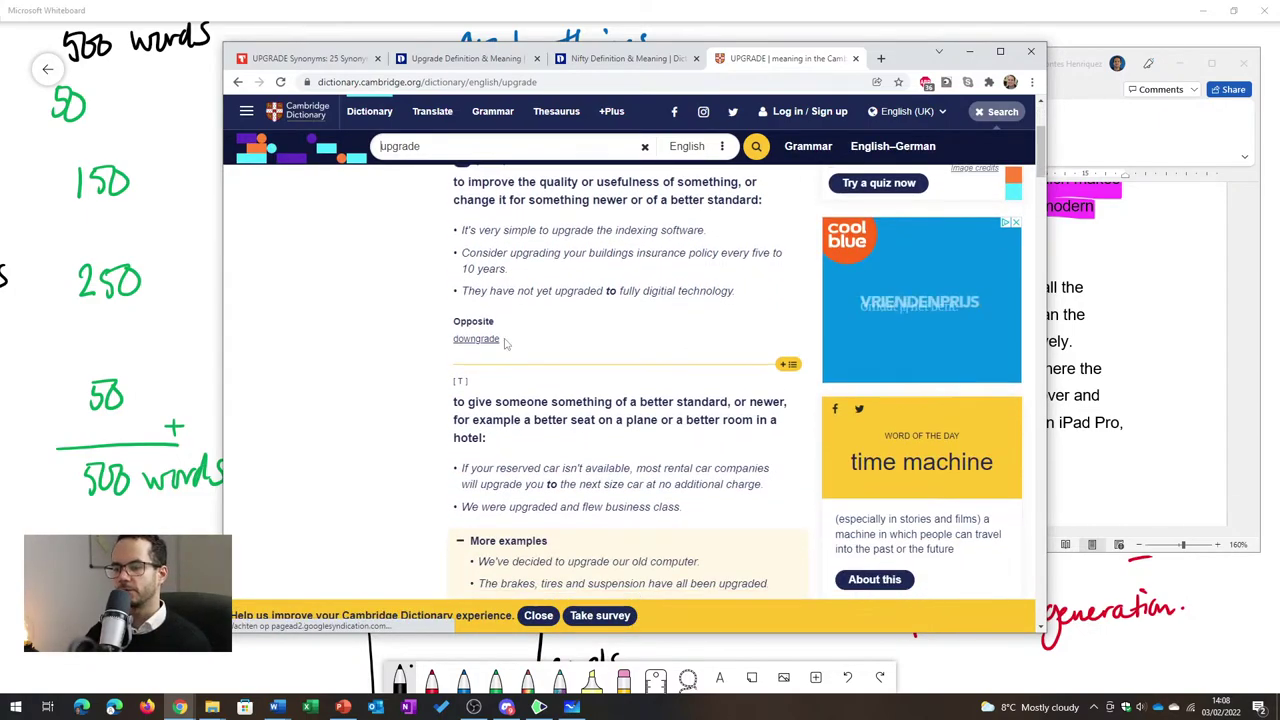
Step: Expand the related words for the making-things-better sense of 'upgrade'
click(497, 401)
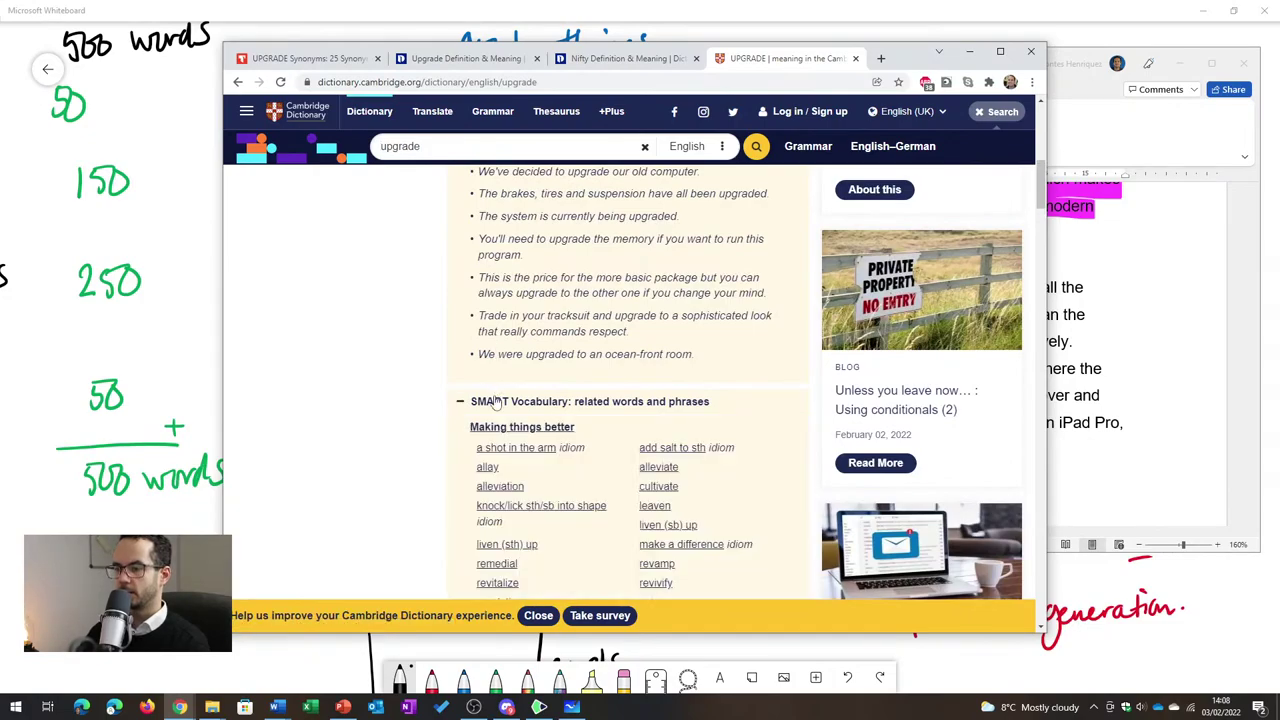
scroll(447, 407, down, 2)
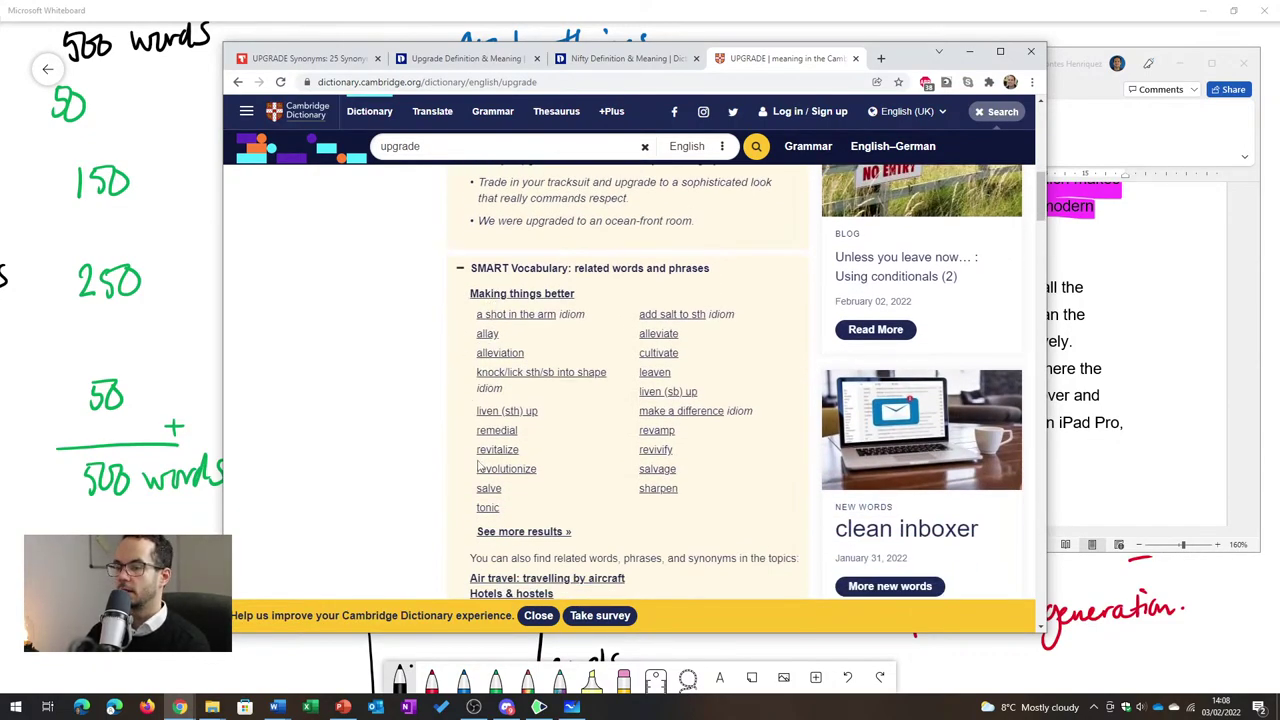
scroll(485, 333, down, 1)
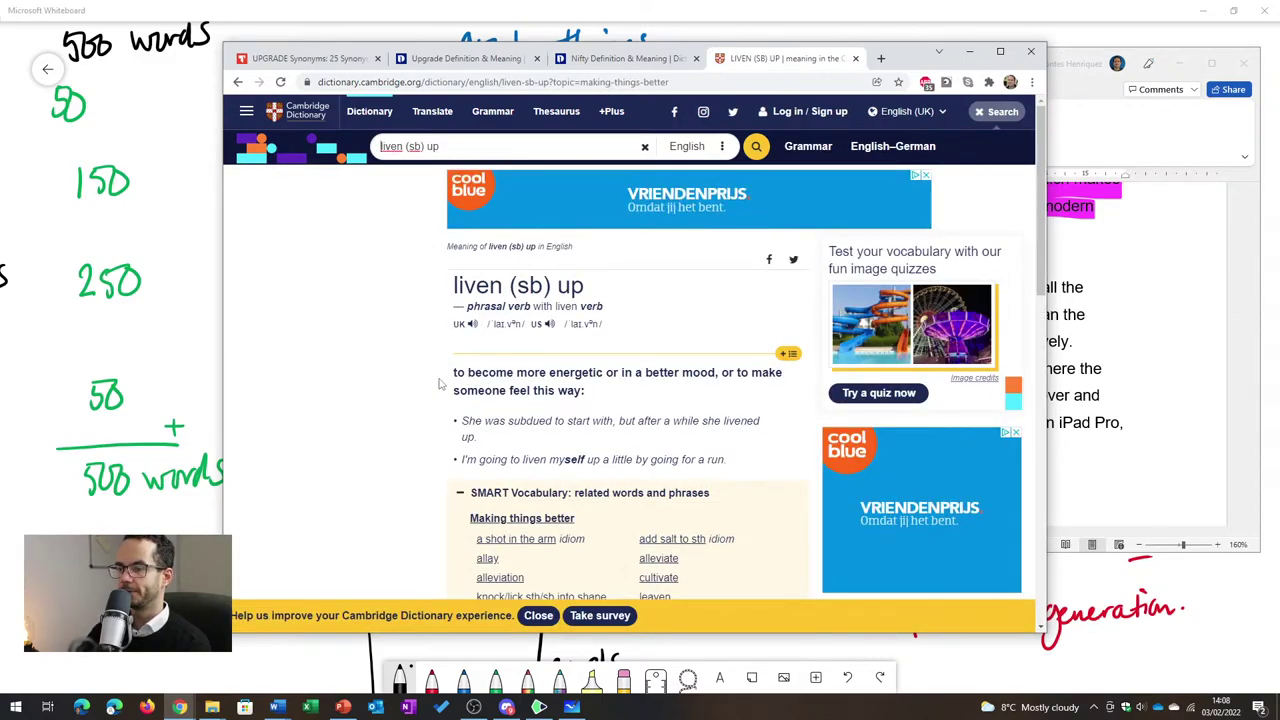
scroll(422, 238, down, 3)
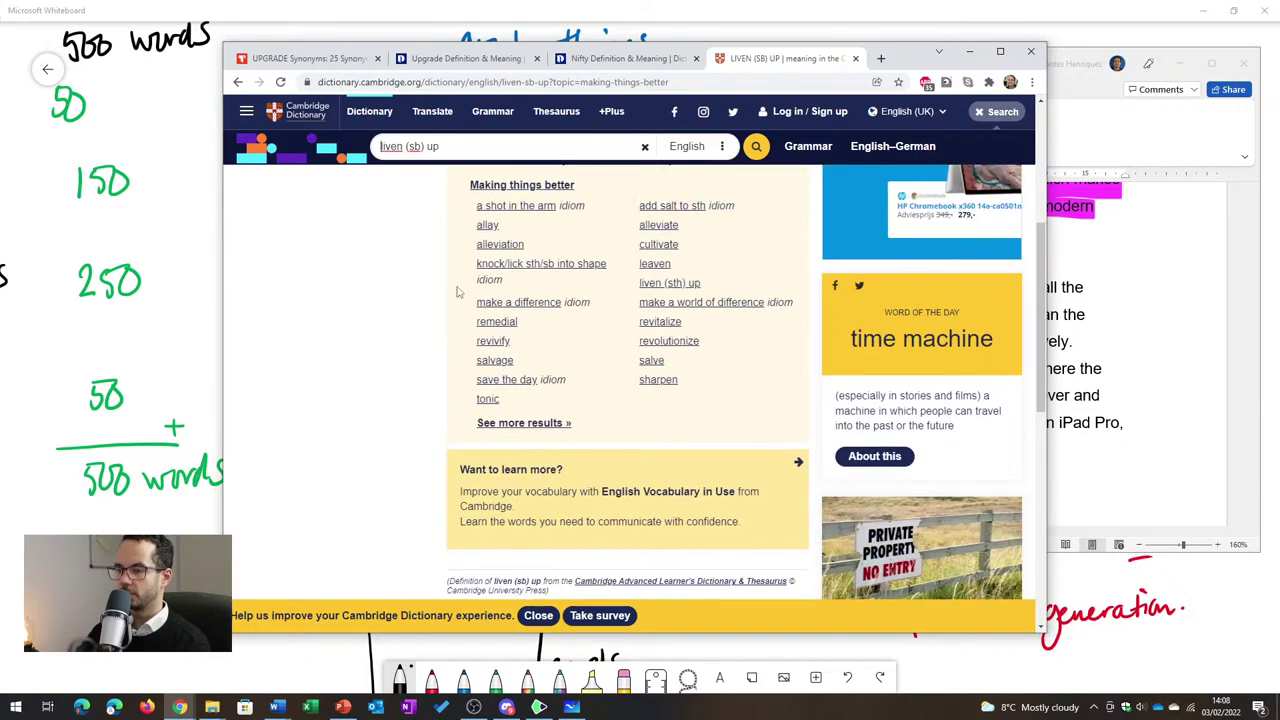
scroll(422, 238, up, 3)
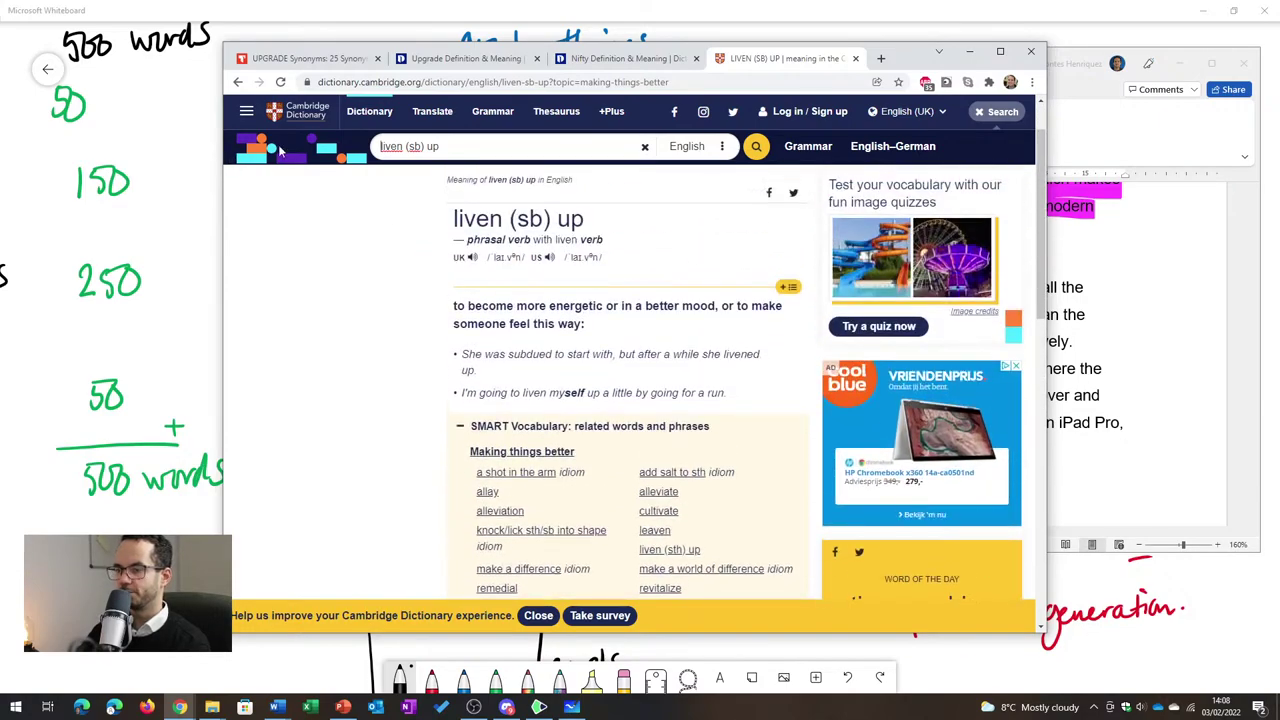
Step: Return to the 'upgrade' entry and re-expand its related vocabulary list
click(238, 82)
scroll(528, 371, down, 3)
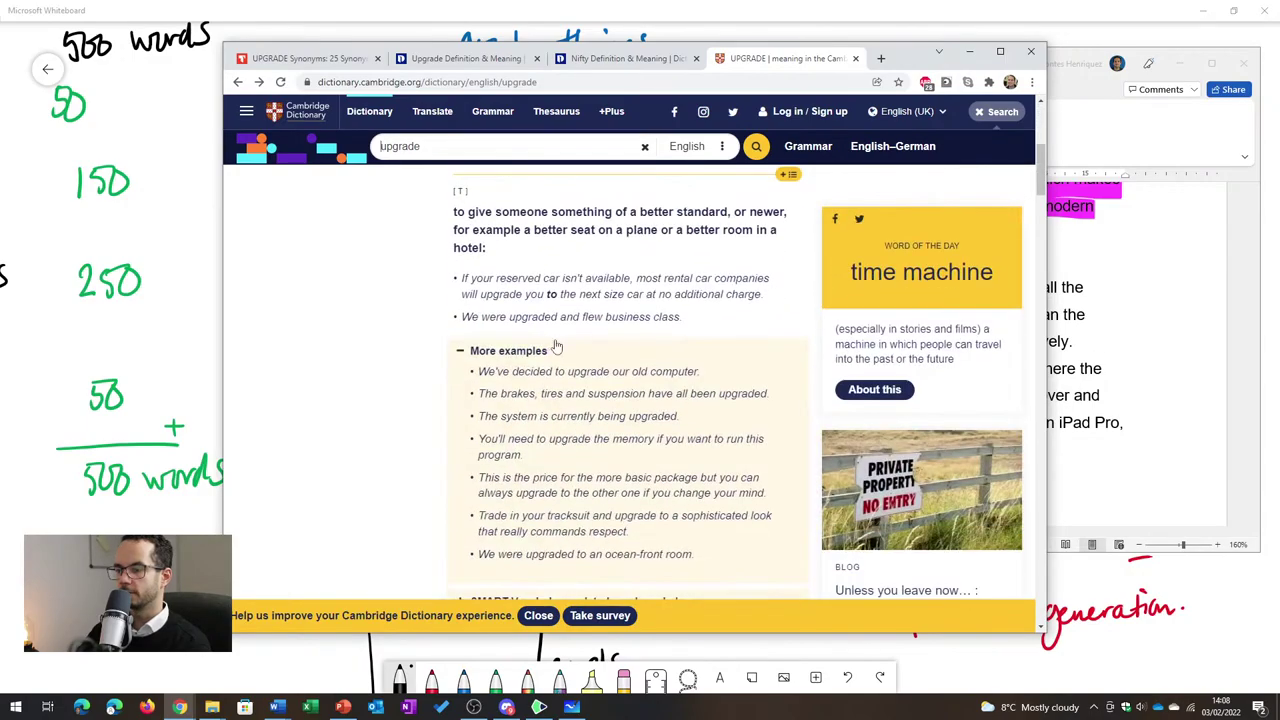
scroll(600, 345, down, 7)
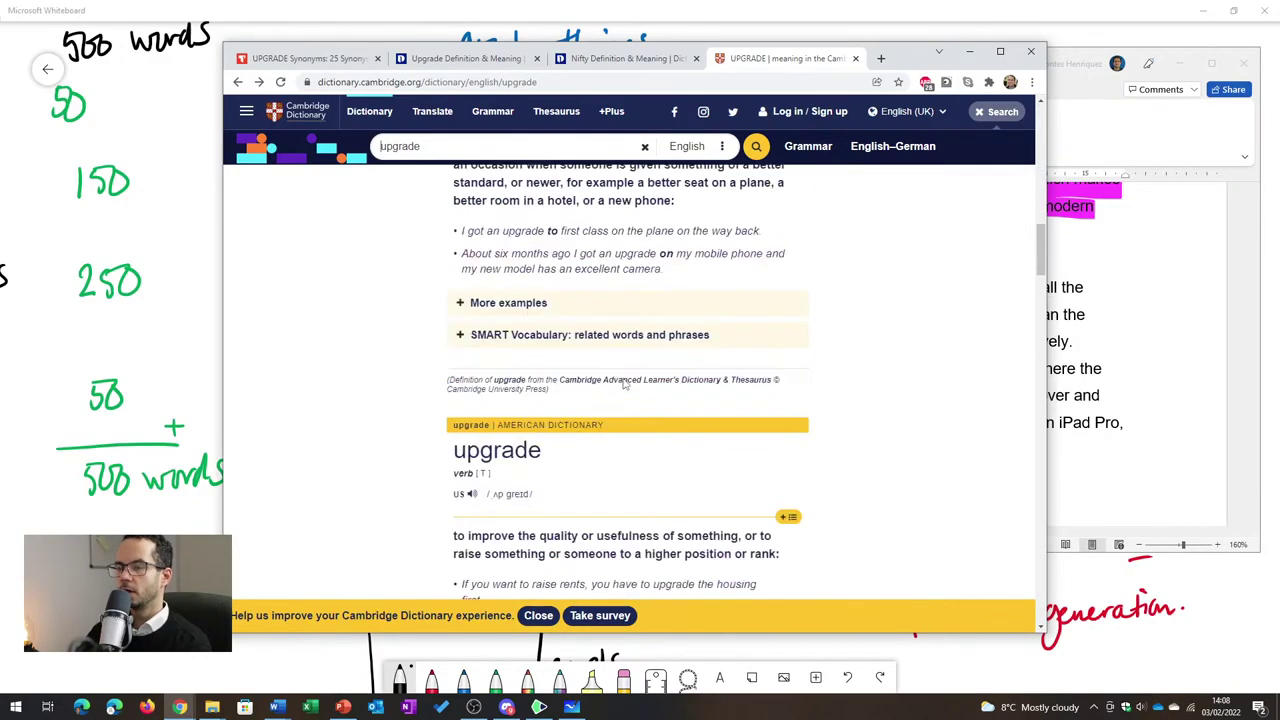
scroll(625, 378, up, 3)
scroll(560, 304, up, 4)
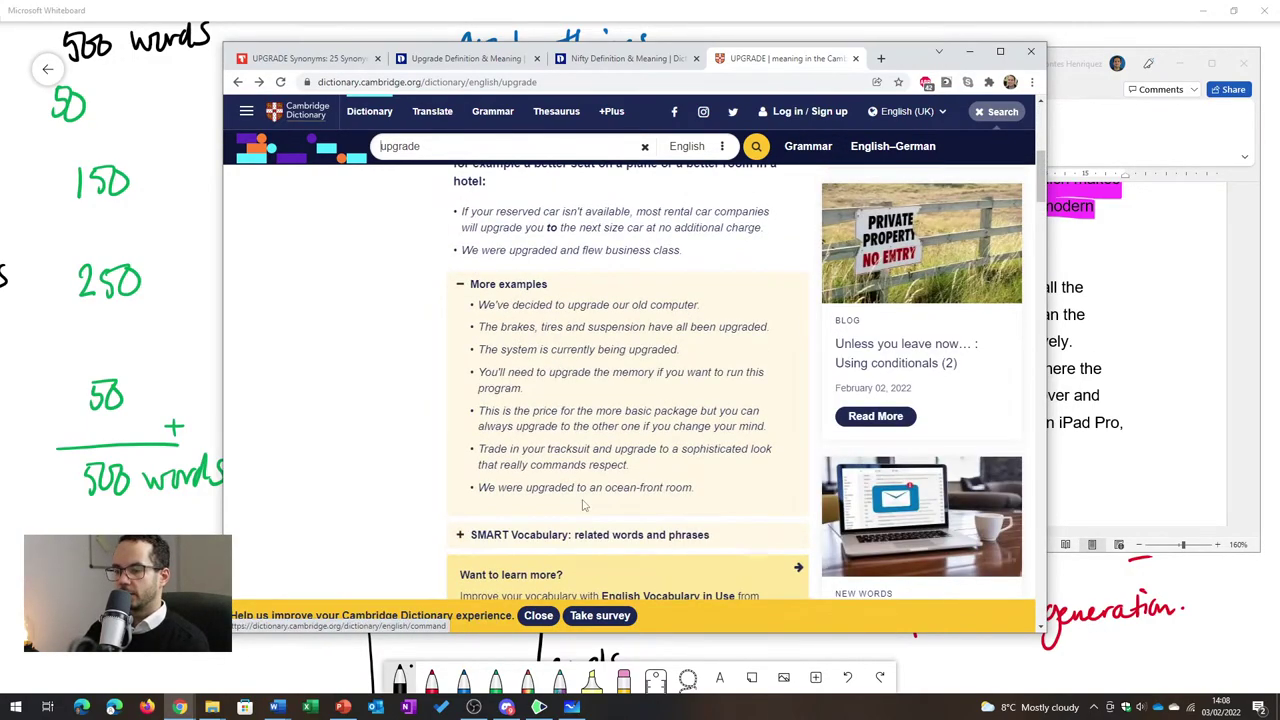
click(558, 536)
scroll(520, 490, down, 5)
scroll(474, 474, down, 3)
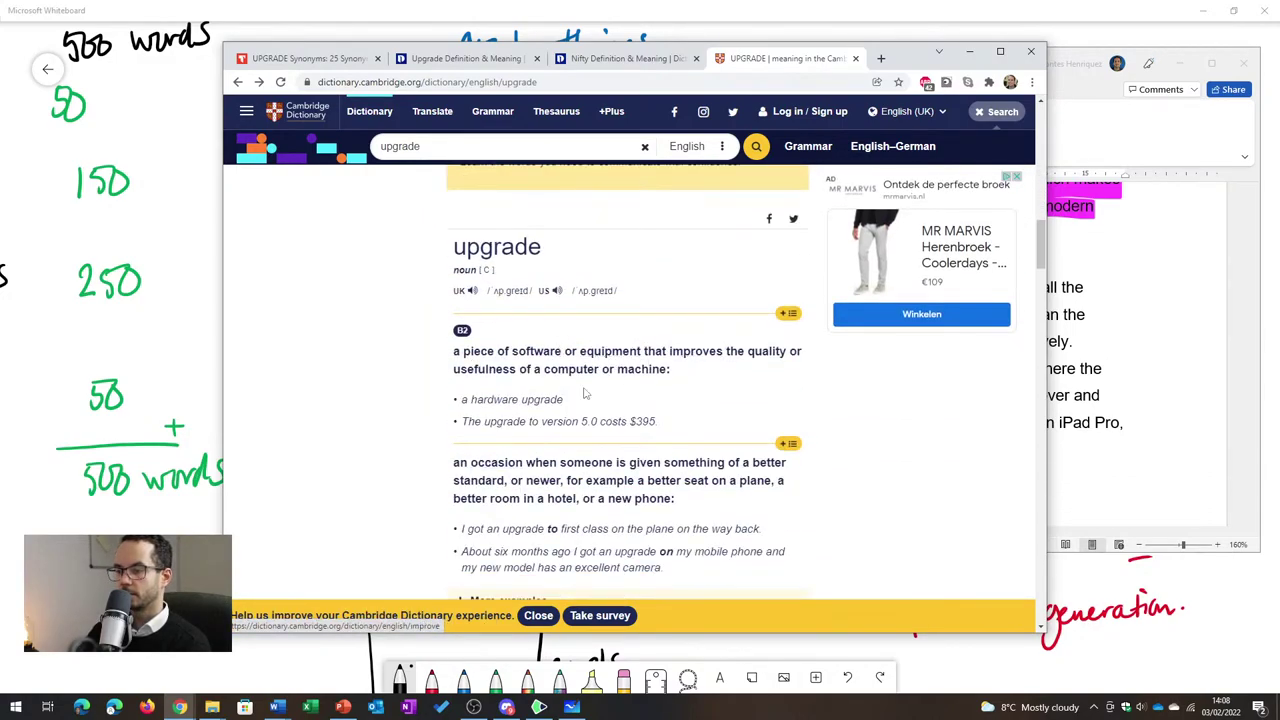
scroll(510, 450, down, 2)
Step: Show related words for the noun sense of 'upgrade', then minimise Chrome
click(525, 436)
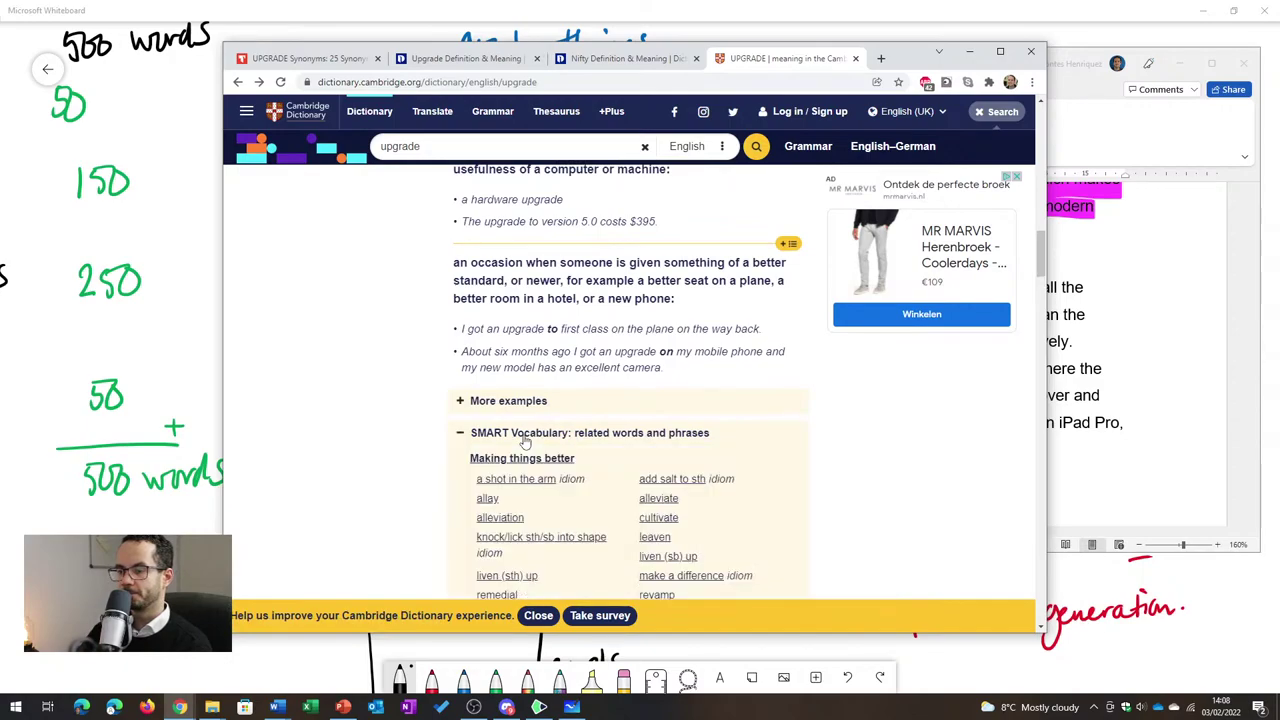
scroll(525, 441, down, 1)
scroll(520, 462, down, 1)
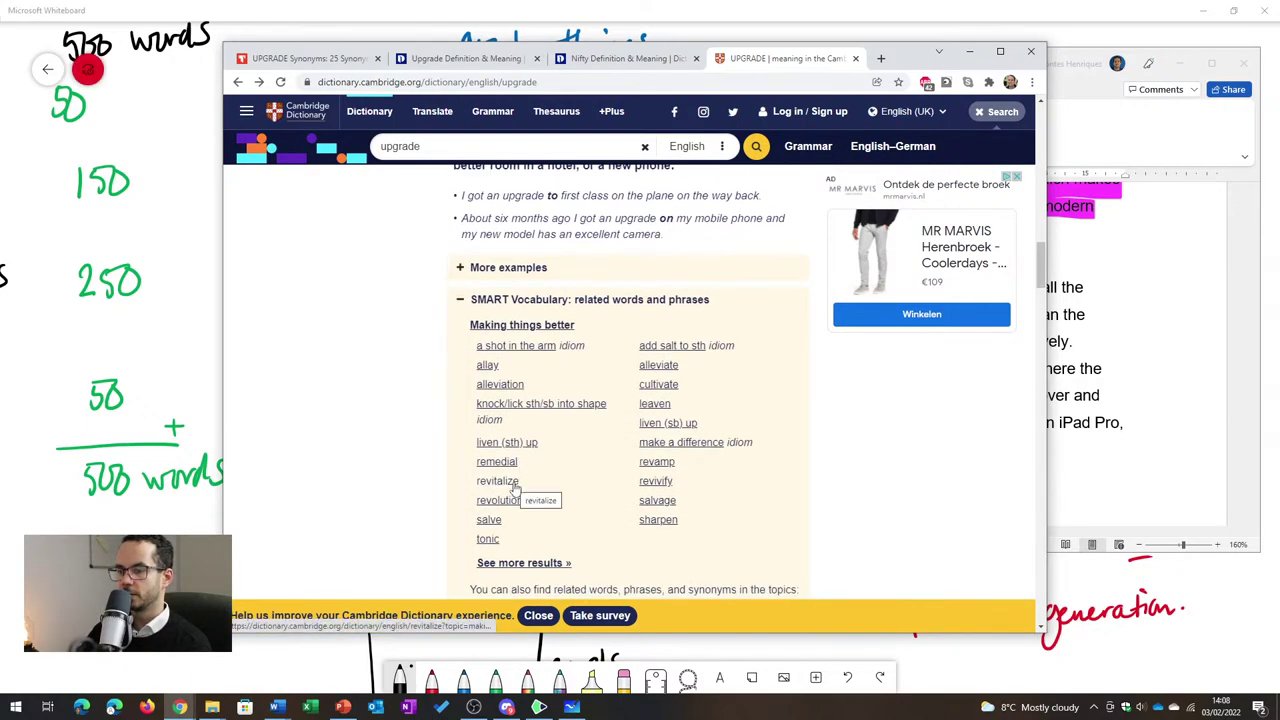
scroll(510, 495, down, 1)
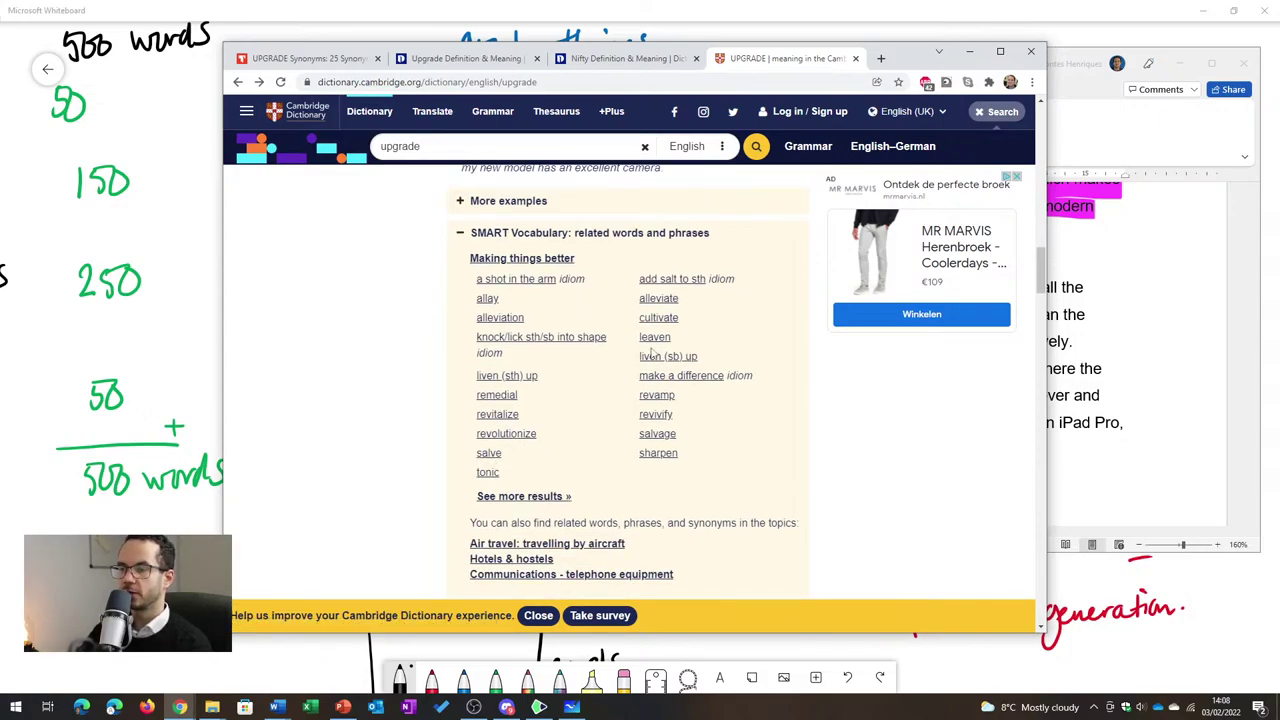
scroll(650, 354, up, 4)
scroll(640, 360, down, 8)
scroll(625, 365, up, 5)
scroll(613, 371, down, 5)
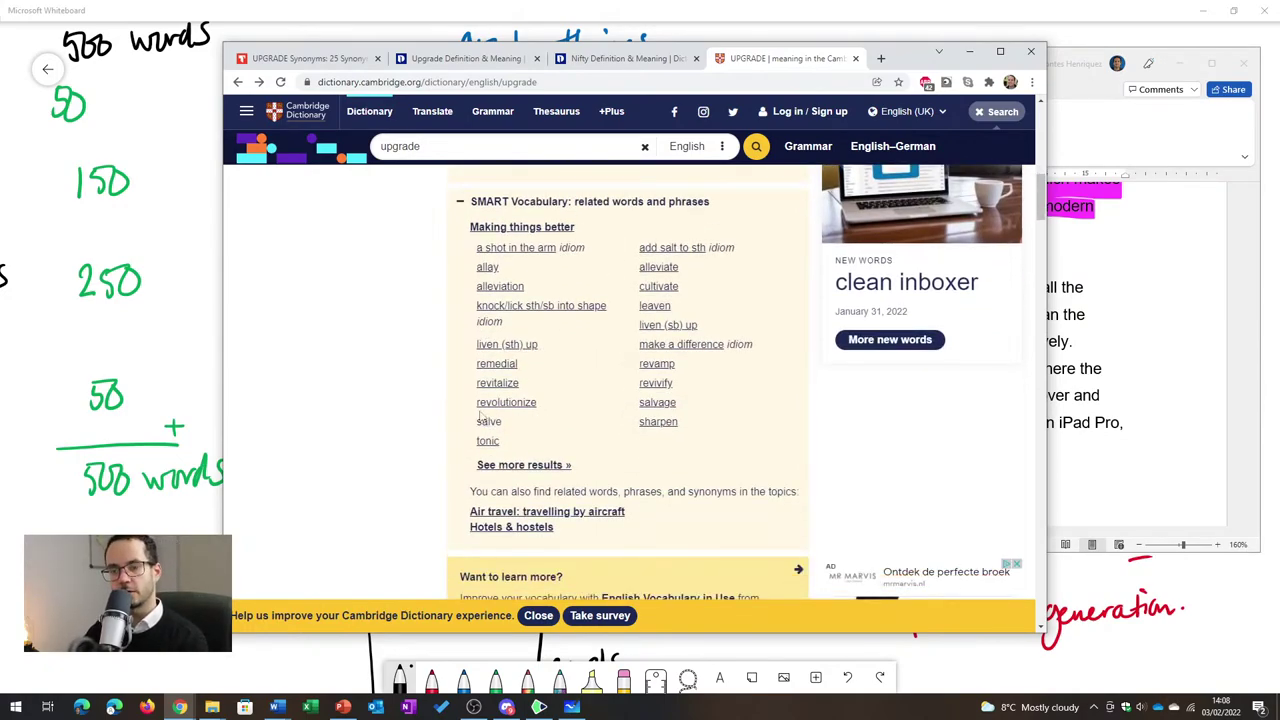
click(966, 52)
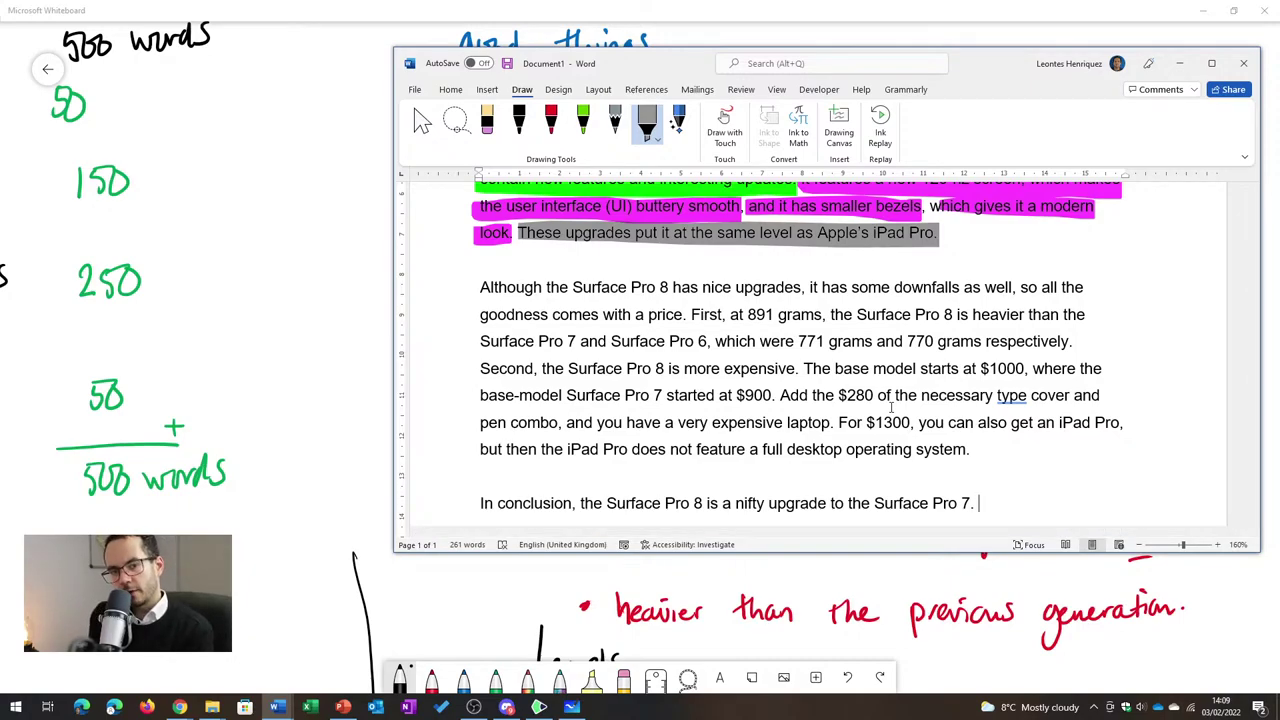
Step: Continue the conclusion citing the new screen, smaller bezels, and that it's very fast
text(Alt)
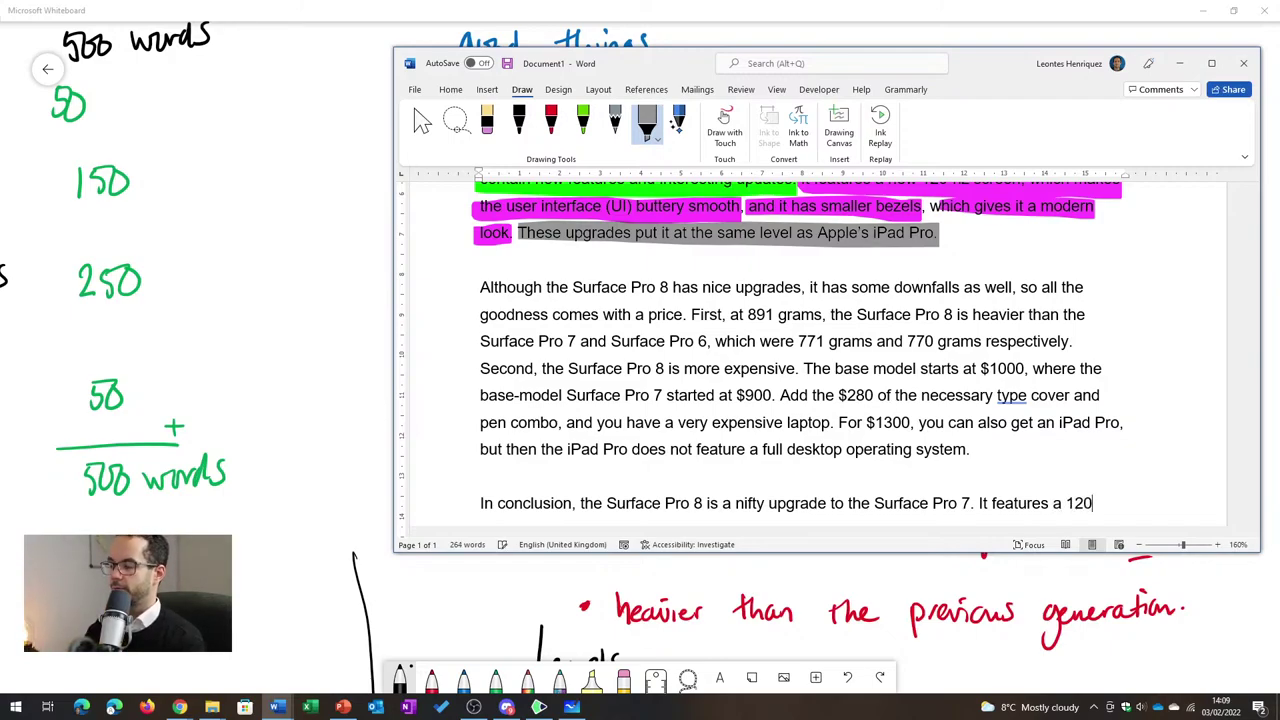
key(BackSpace)
key(BackSpace)
key(BackSpace)
text(new screen)
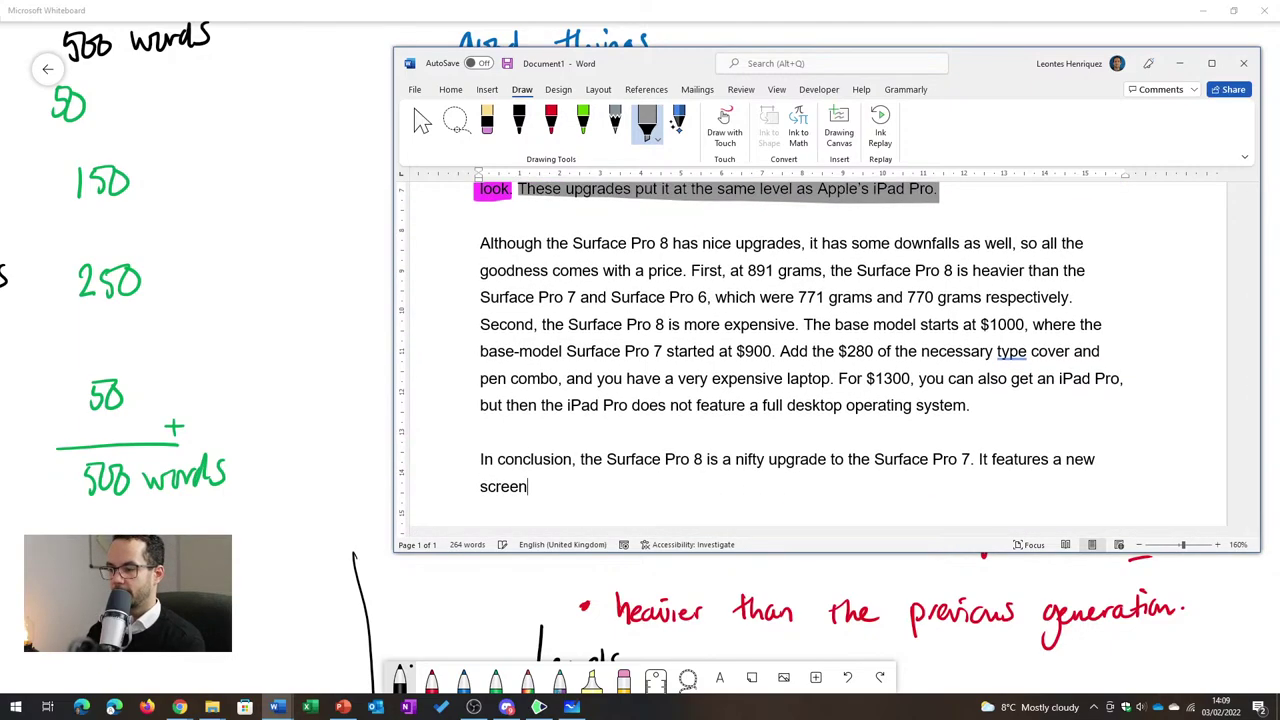
text(, smalle)
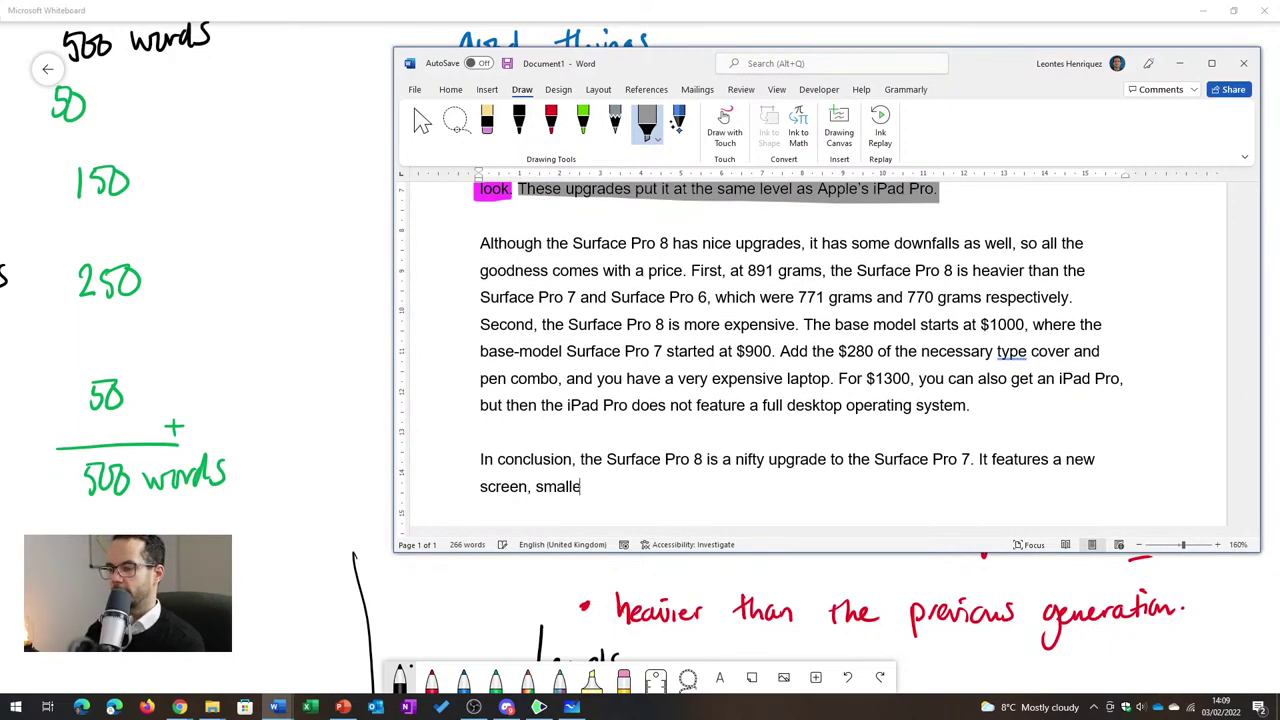
text(r bezels and)
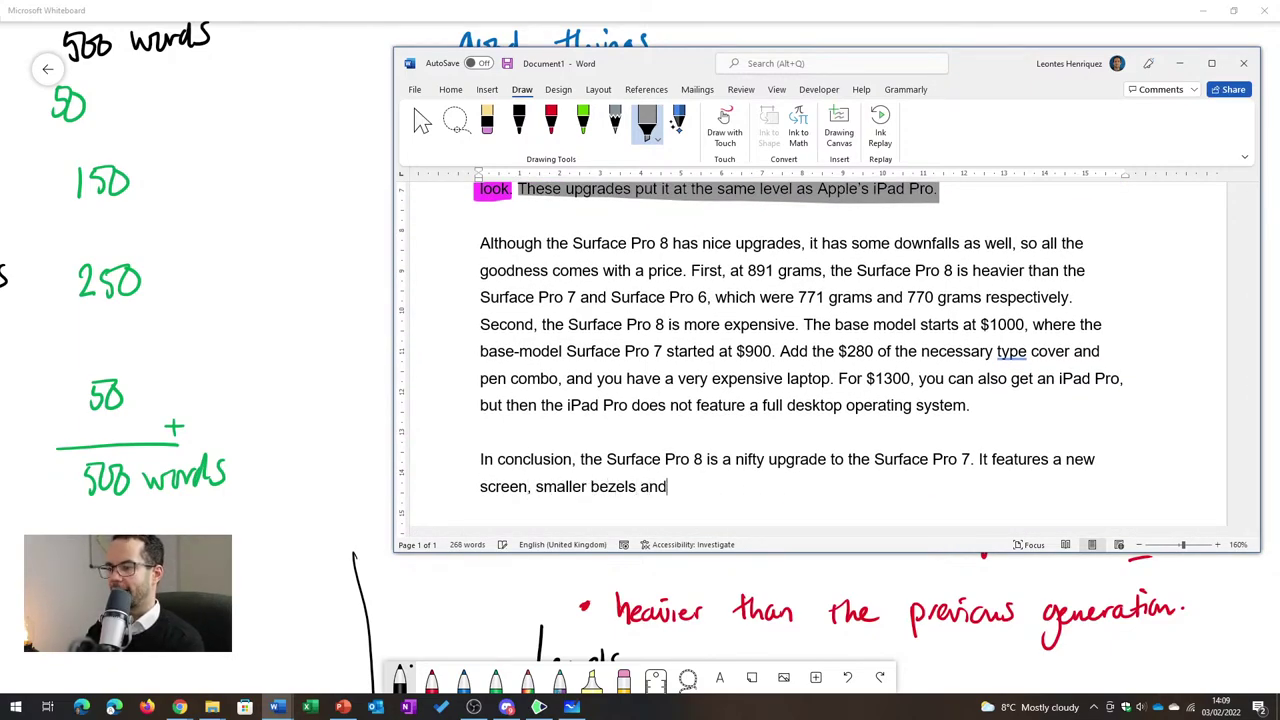
text( I'ts)
key(BackSpace)
key(BackSpace)
key(BackSpace)
key(BackSpace)
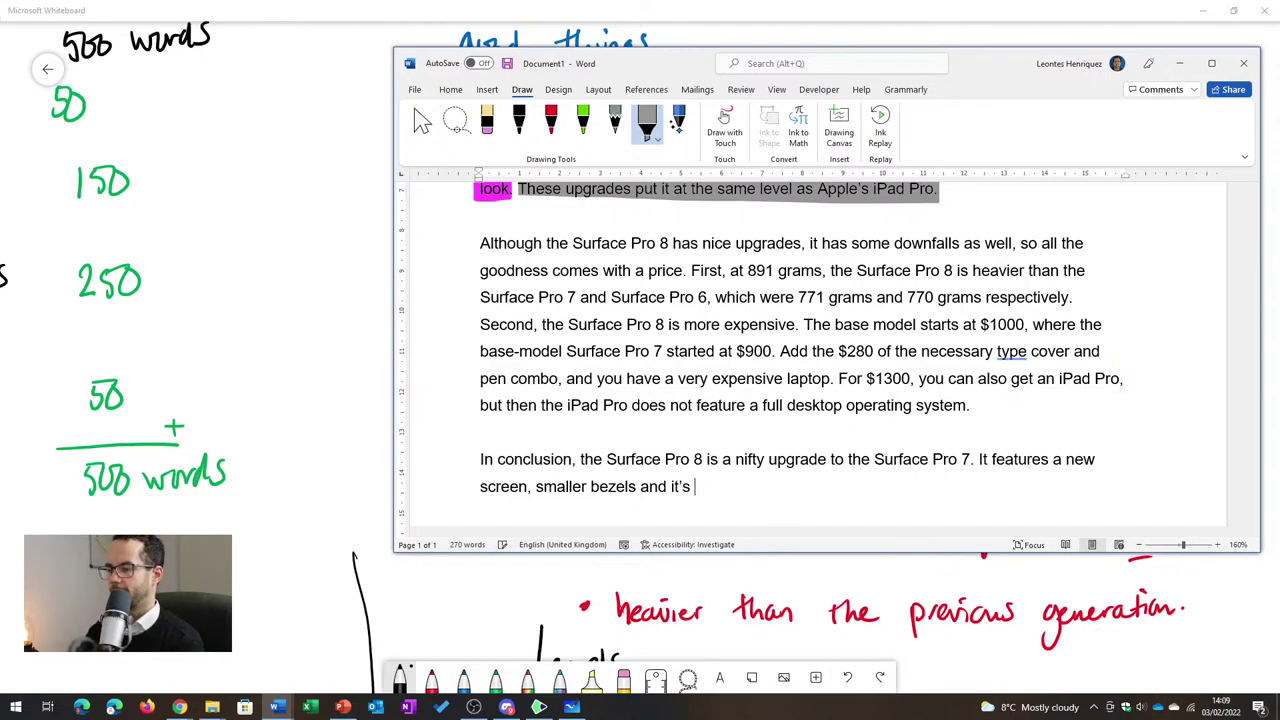
text(it's very fast. It's superior over the iPad Pro, bec)
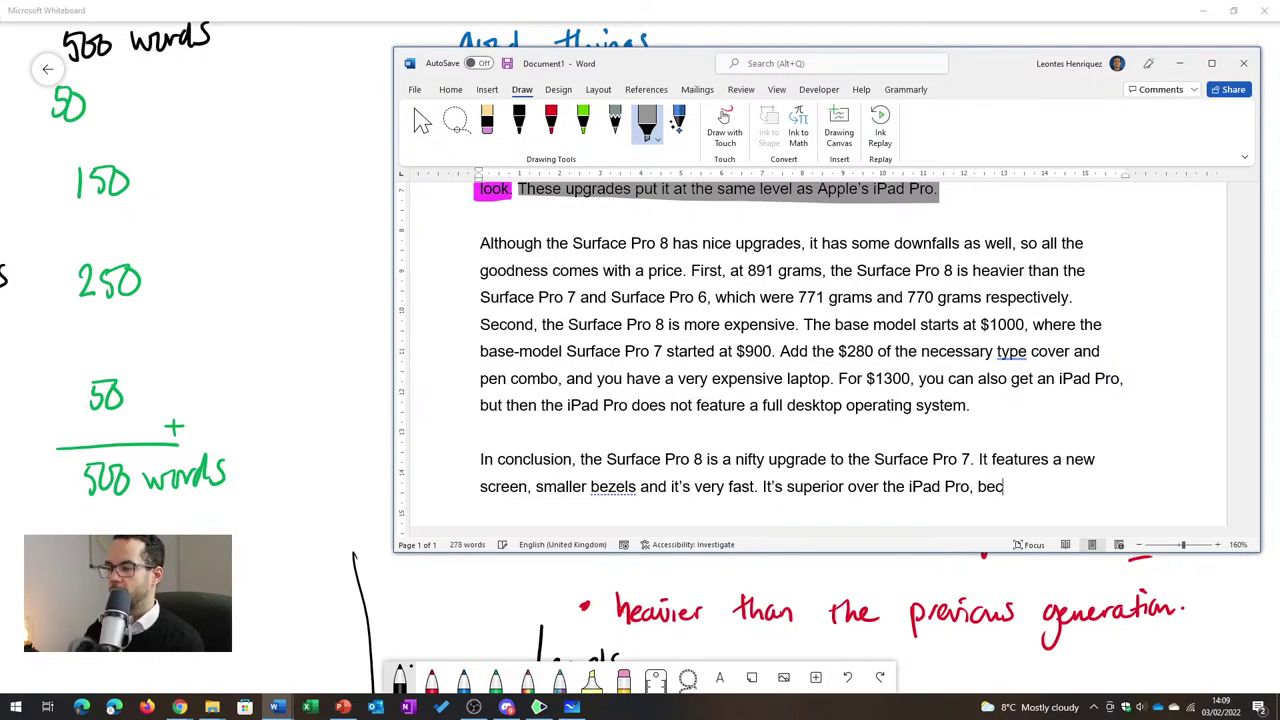
Step: Add that it beats the iPad Pro because it features a full-fledged operating system
key(BackSpace)
key(BackSpace)
key(BackSpace)
key(BackSpace)
key(BackSpace)
key(BackSpace)
key(BackSpace)
key(BackSpace)
key(BackSpace)
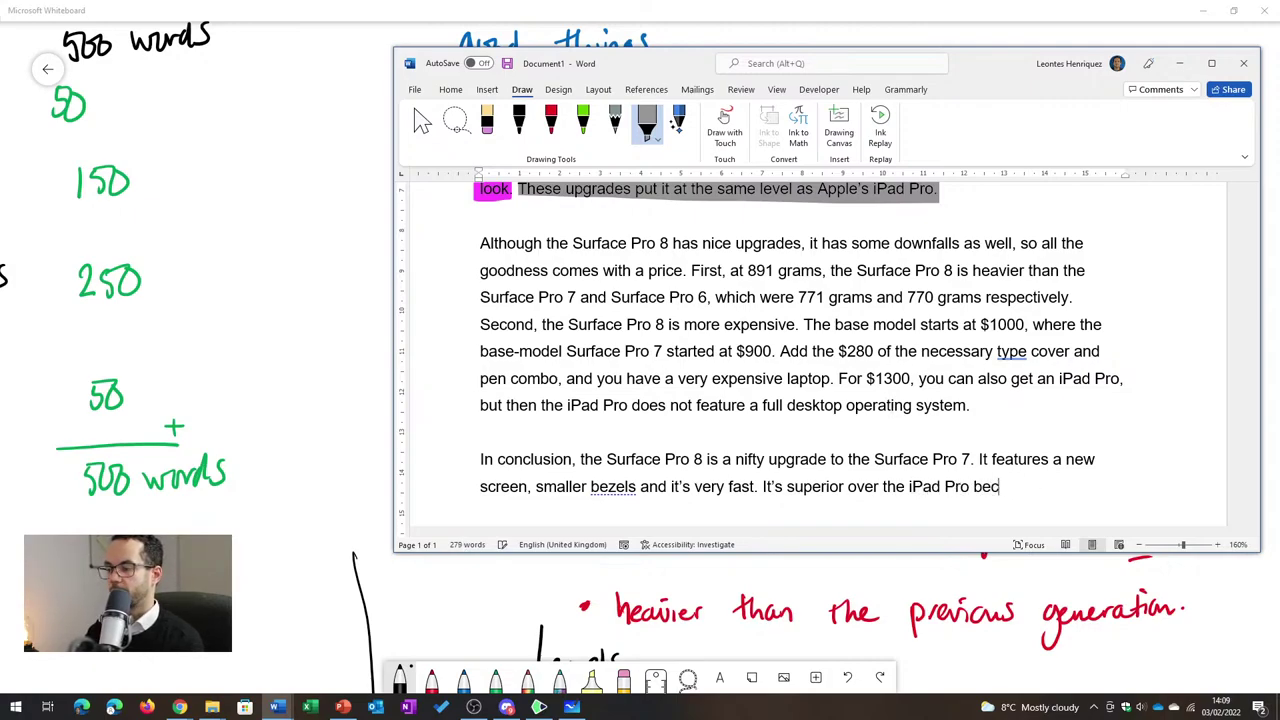
text(because it features a)
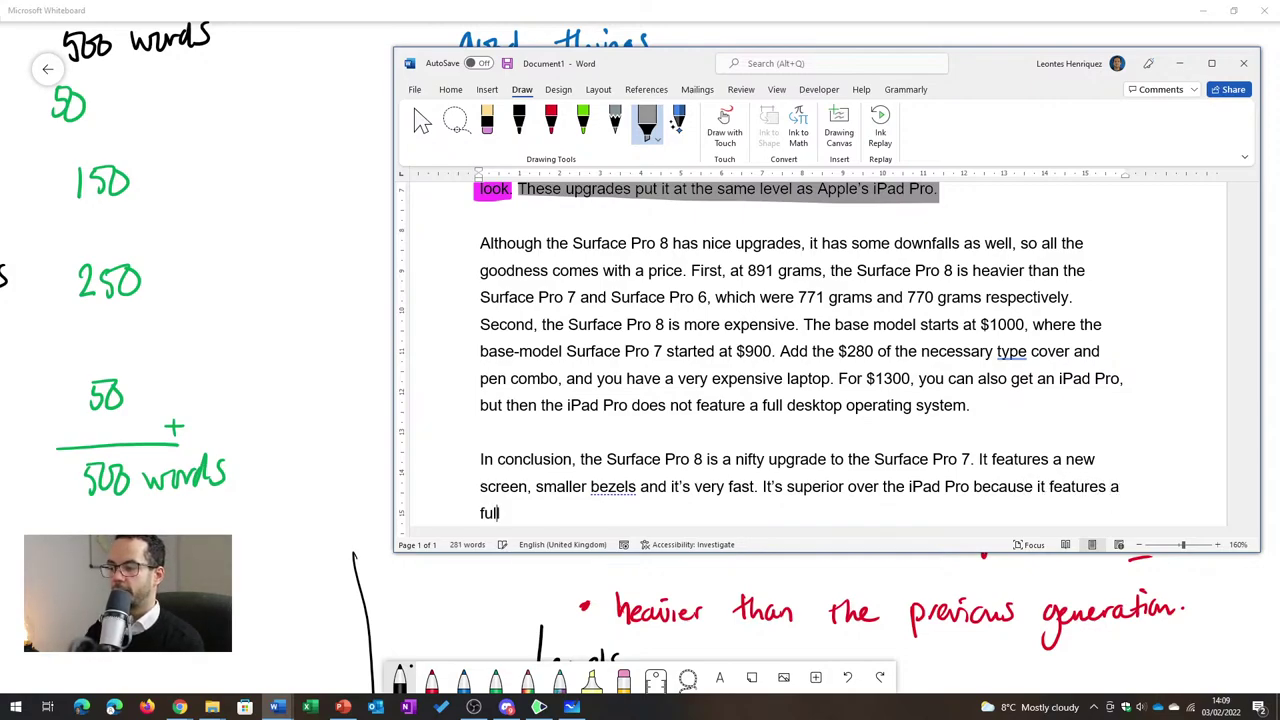
text(edged )
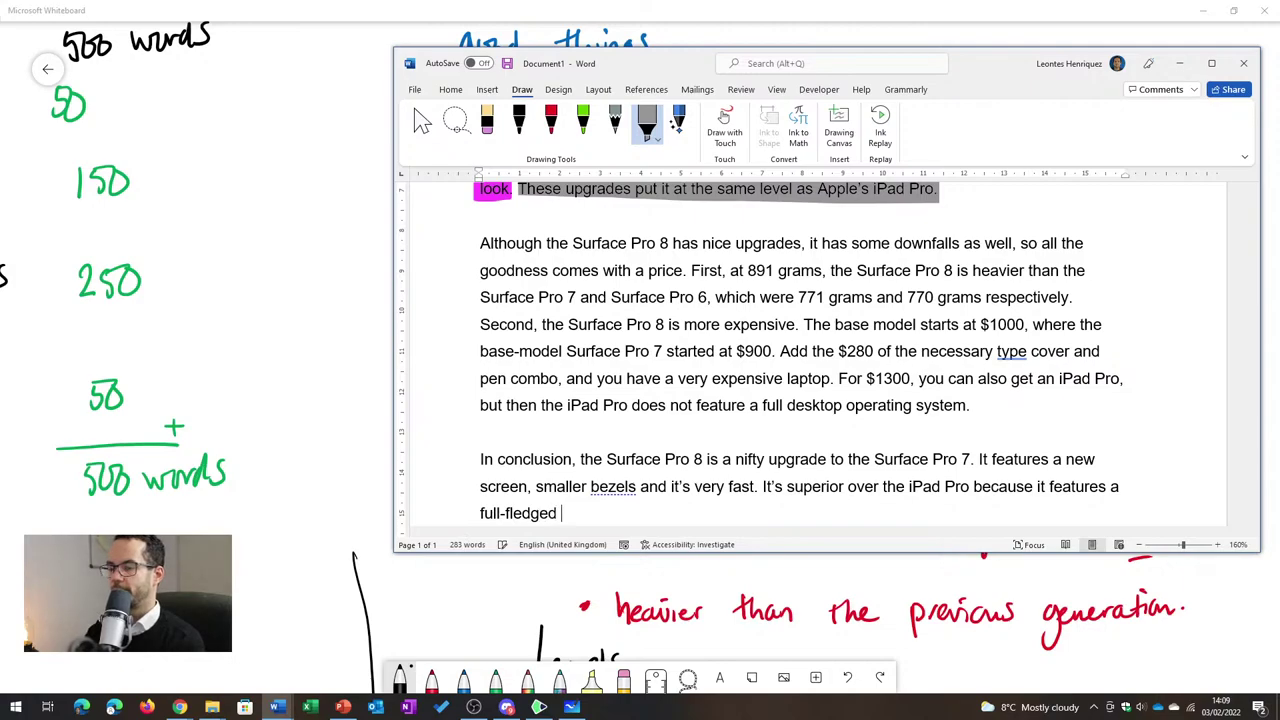
text(operational sys)
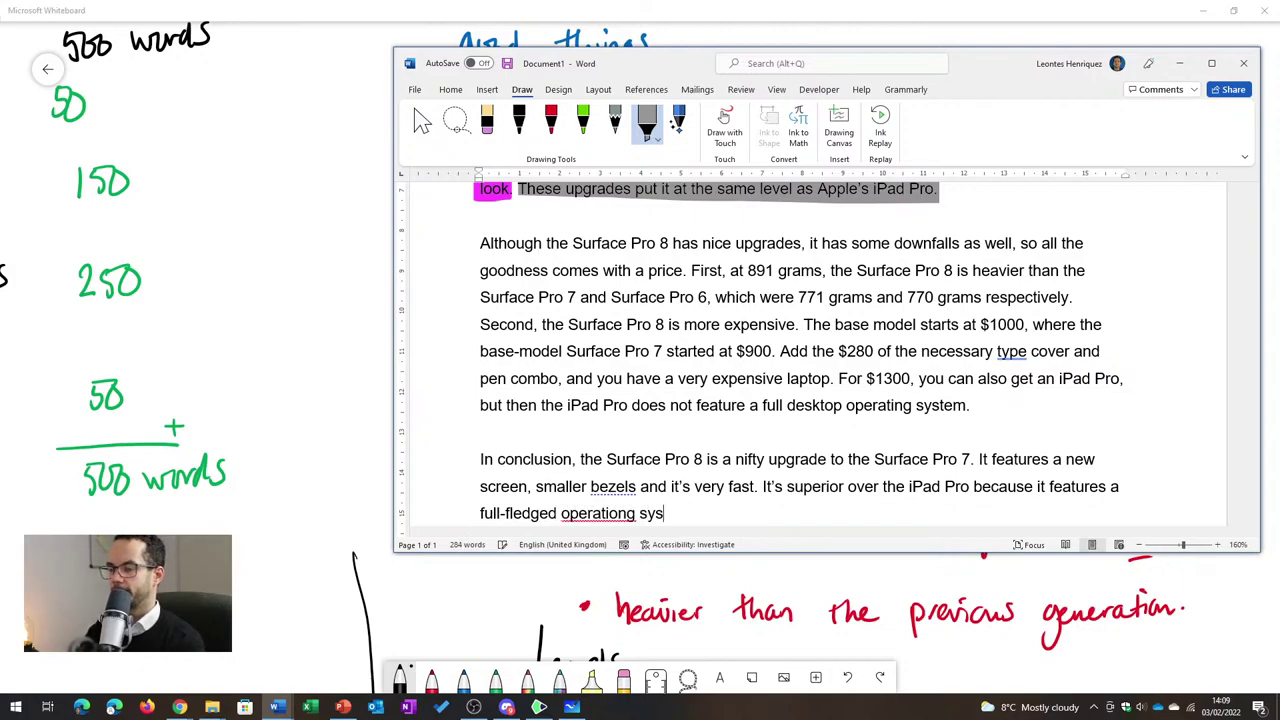
key(BackSpace)
key(BackSpace)
key(BackSpace)
key(BackSpace)
key(BackSpace)
key(BackSpace)
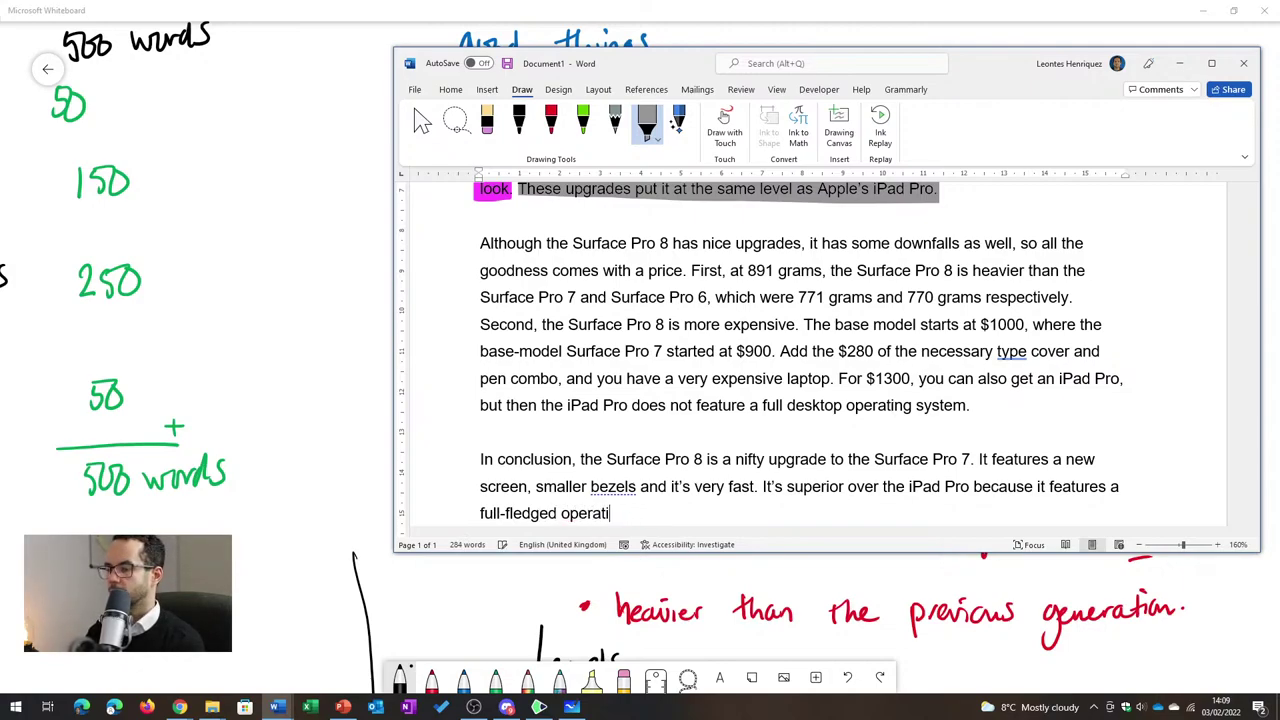
text(ng sys)
key(BackSpace)
text(ystem.)
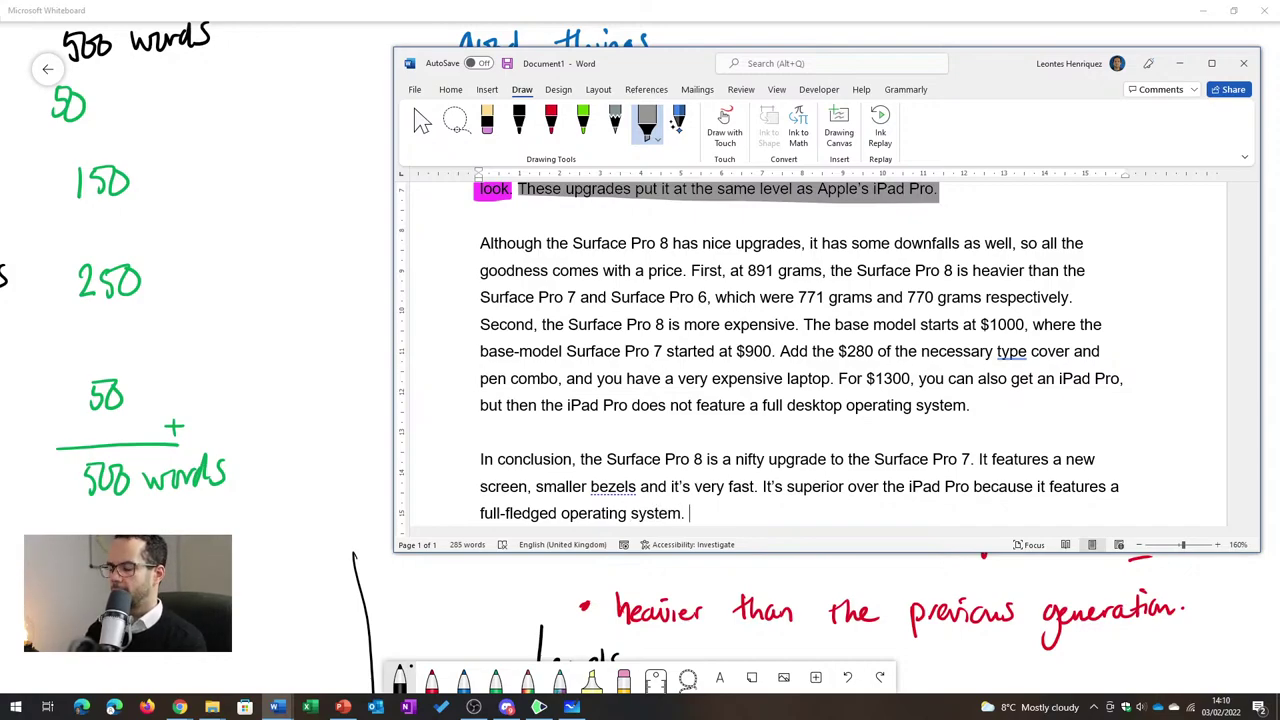
scroll(893, 363, down, 1)
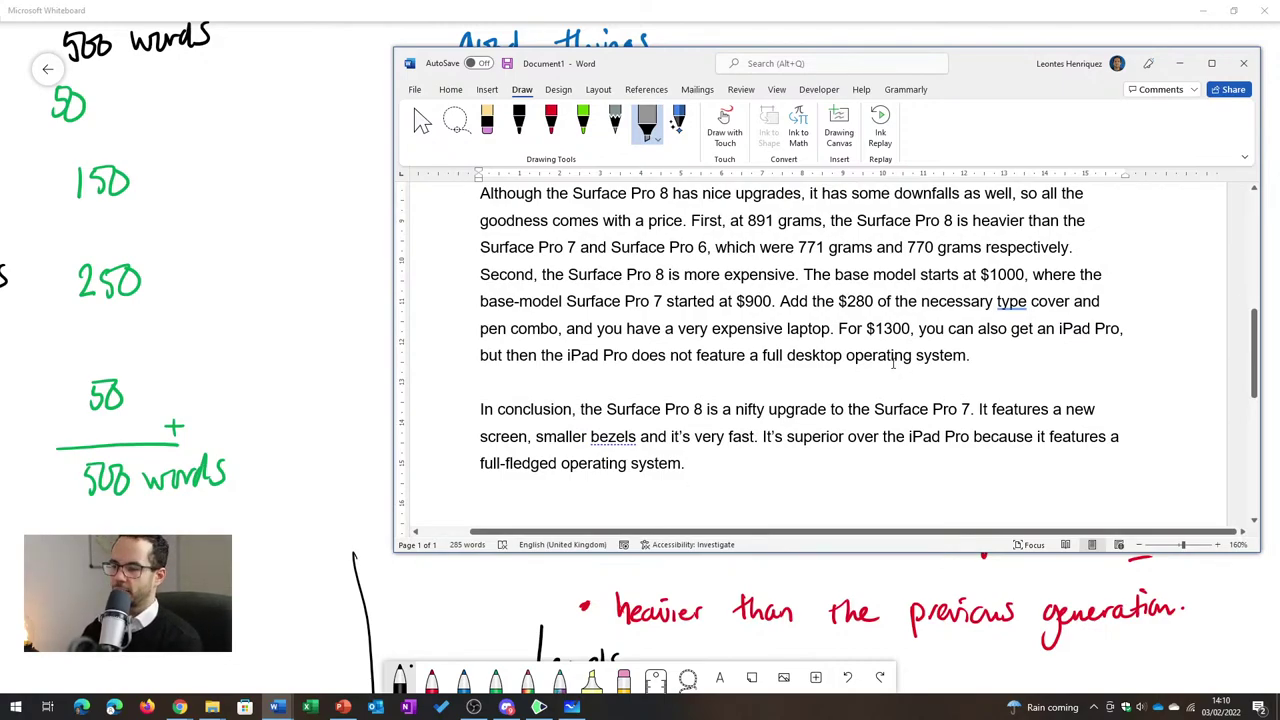
Step: Ask whether Microsoft can top the Surface Pro 8 with the Surface Pro 9, due October
text(The question )
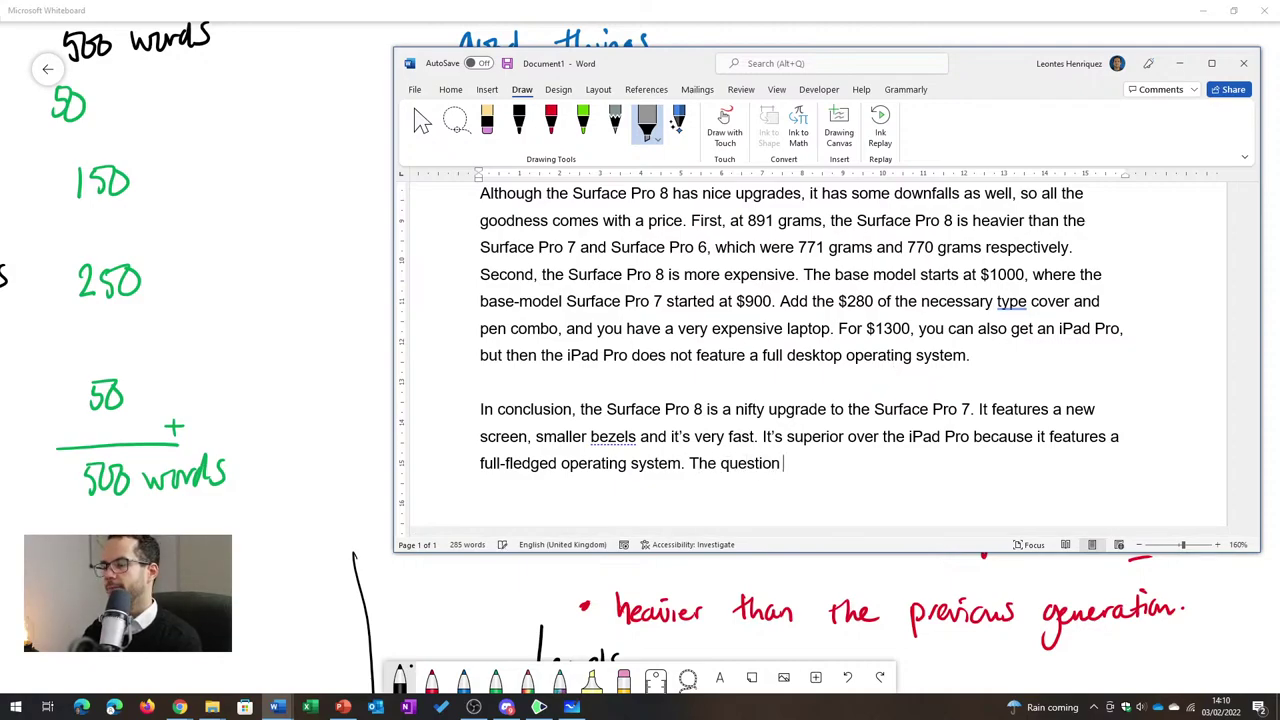
text(is: can Micros)
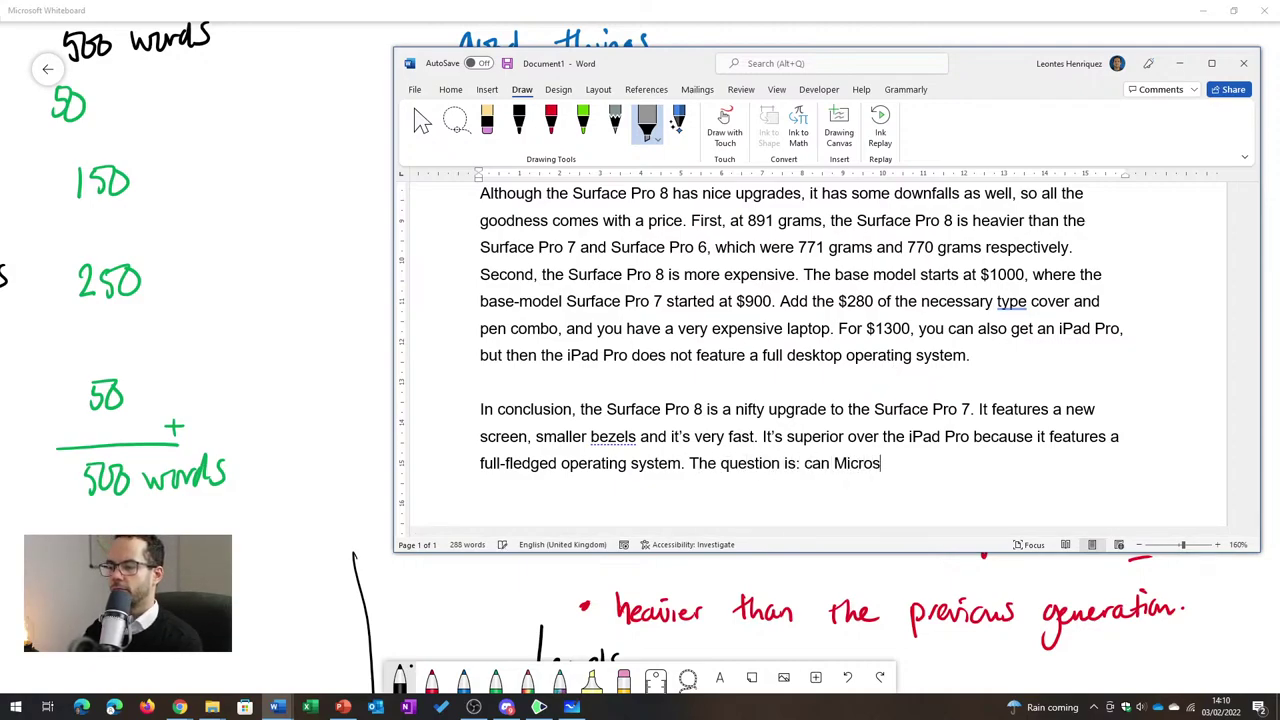
text(oft top thi)
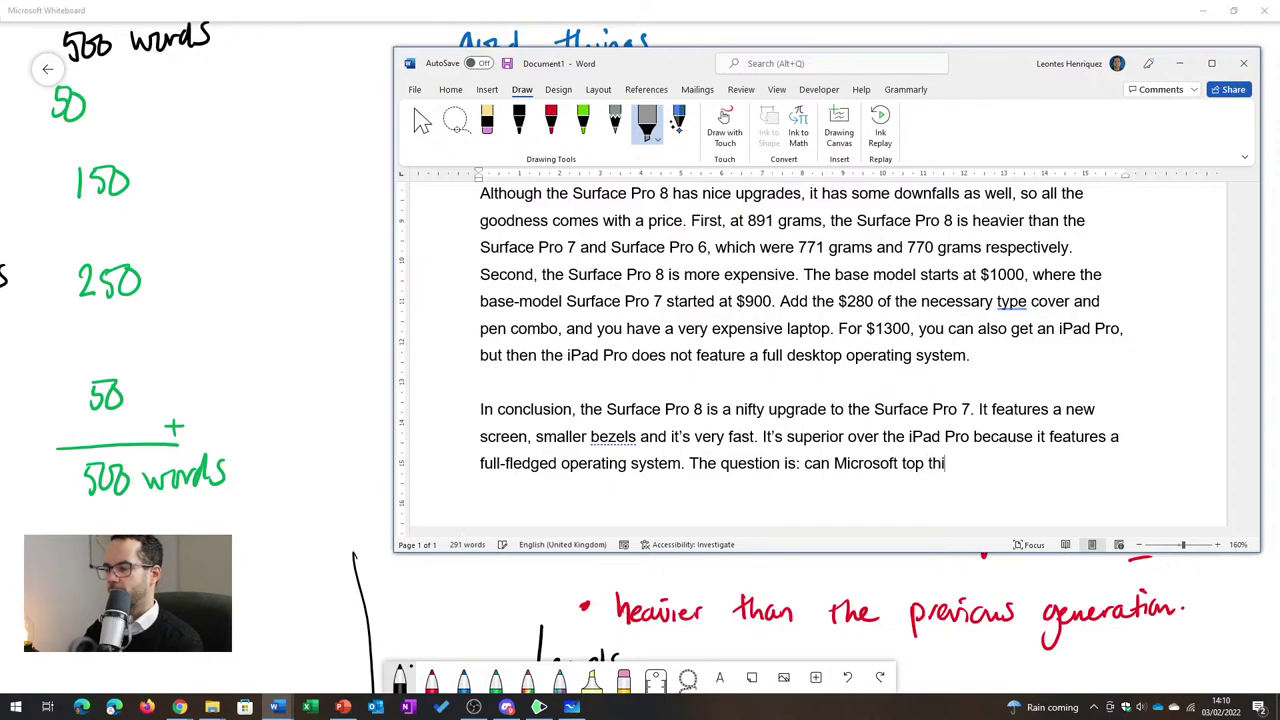
text(s year's su)
key(BackSpace)
key(BackSpace)
text(S)
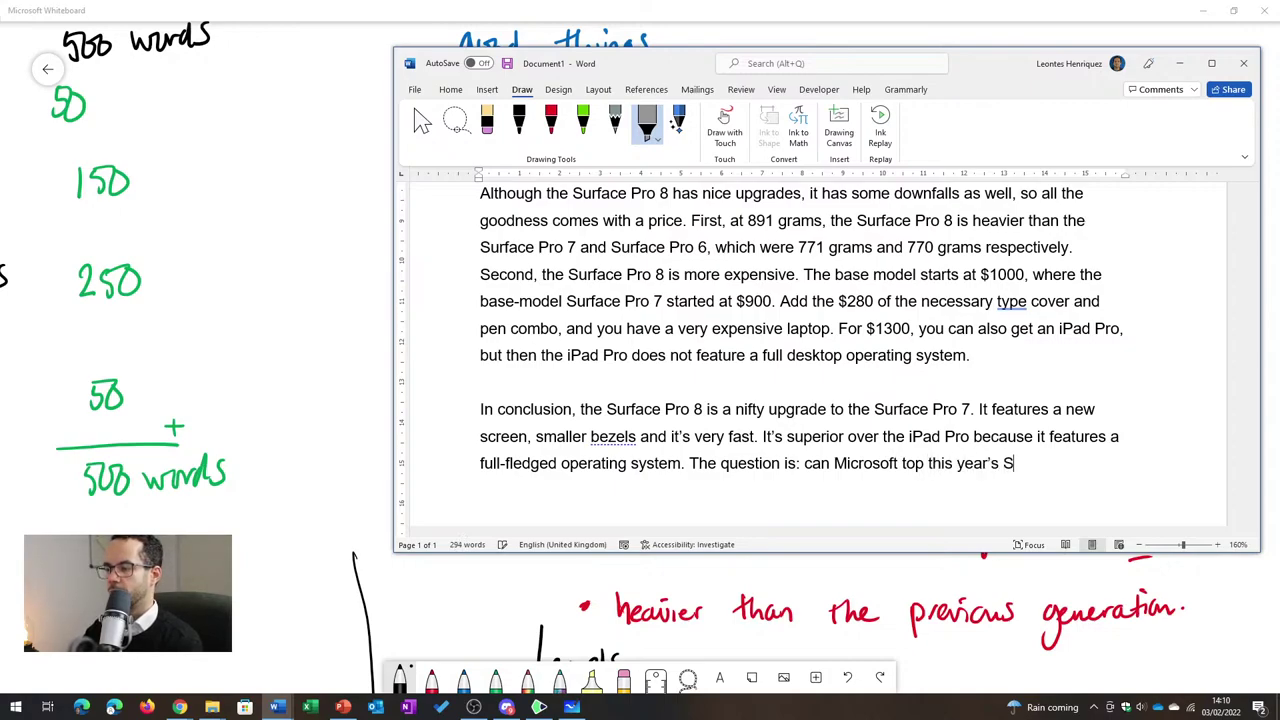
text(urface Pro 8 w)
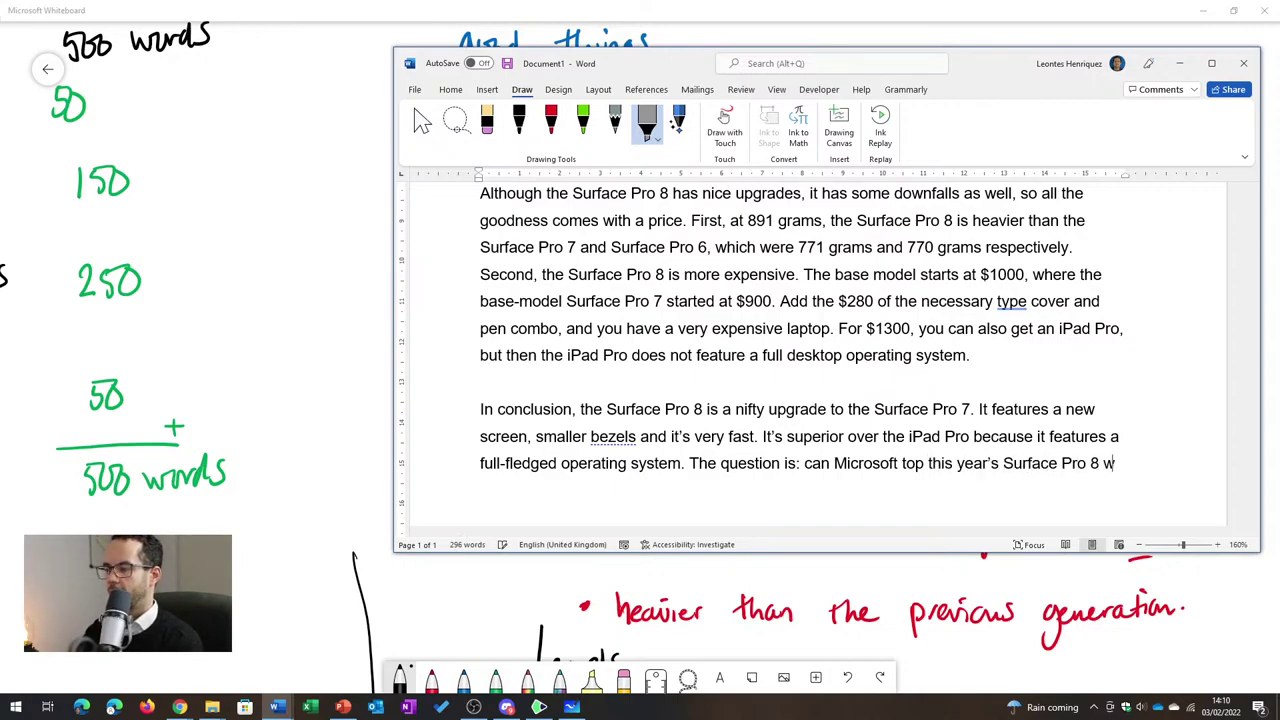
text(hen creating the Surfac)
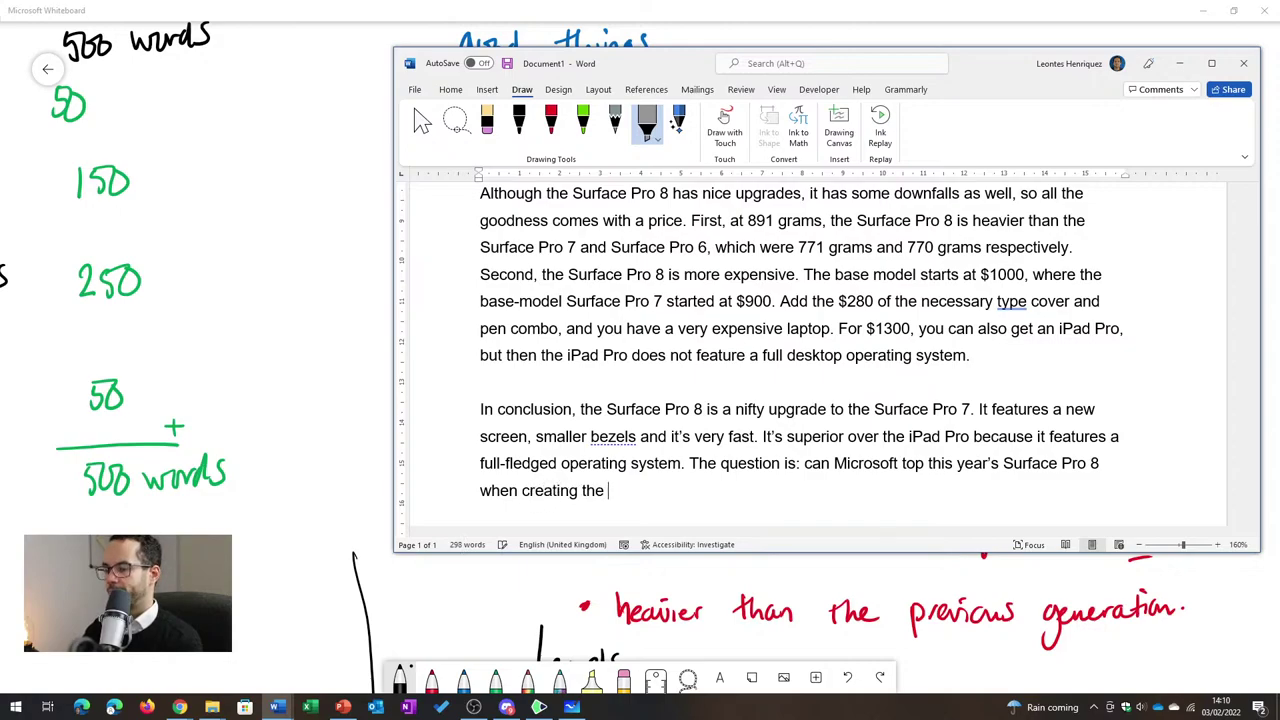
key(ctrl+BackSpace)
key(ctrl+BackSpace)
key(ctrl+BackSpace)
text(de)
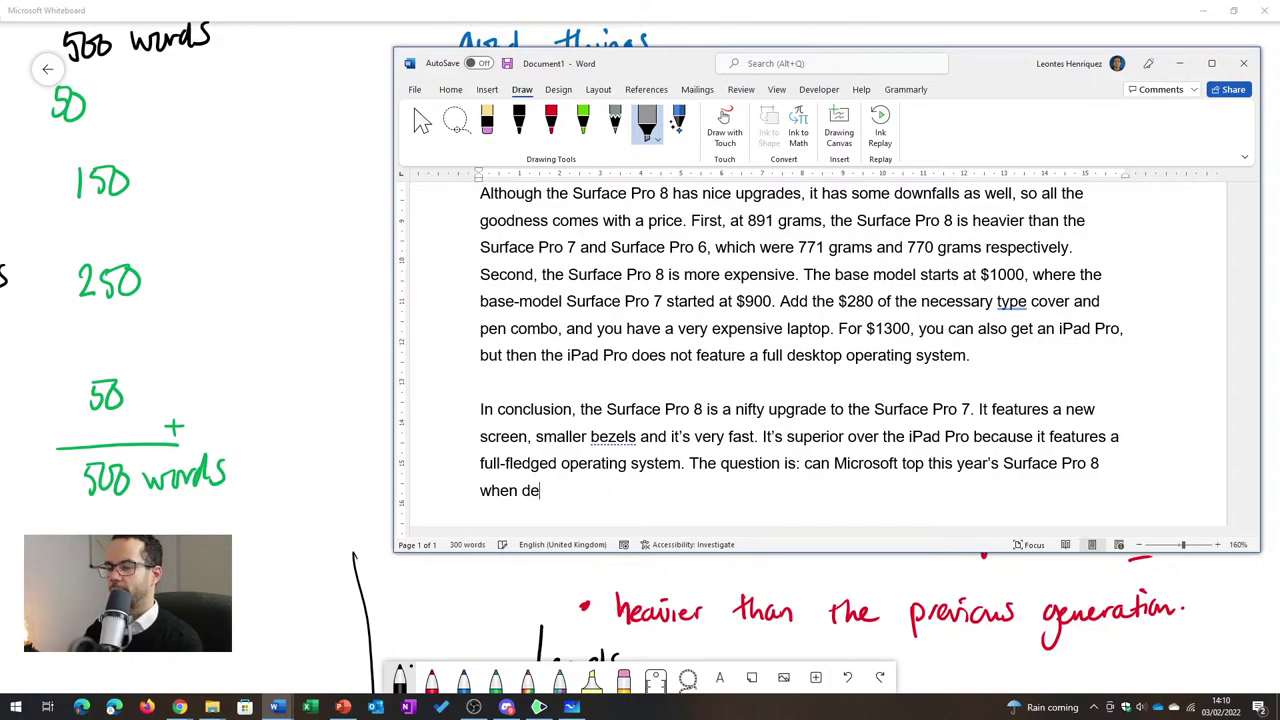
text(veloping the Surfac)
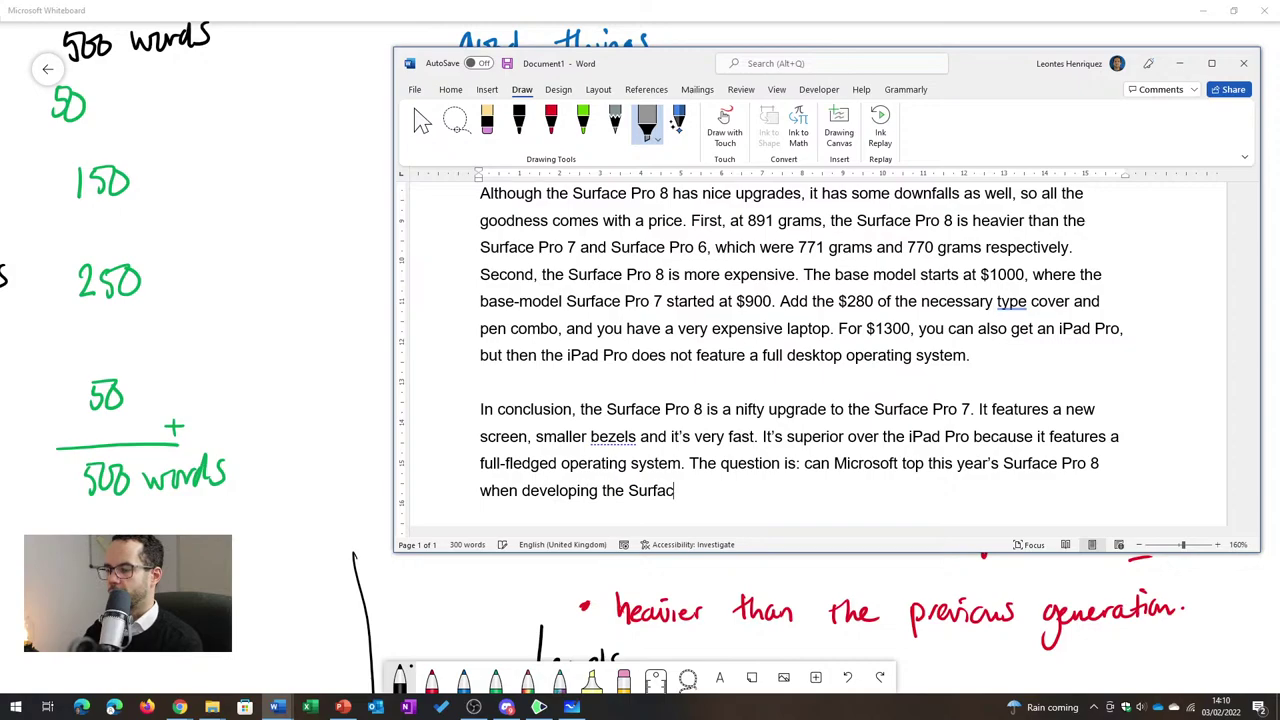
text(e Pro 9? )
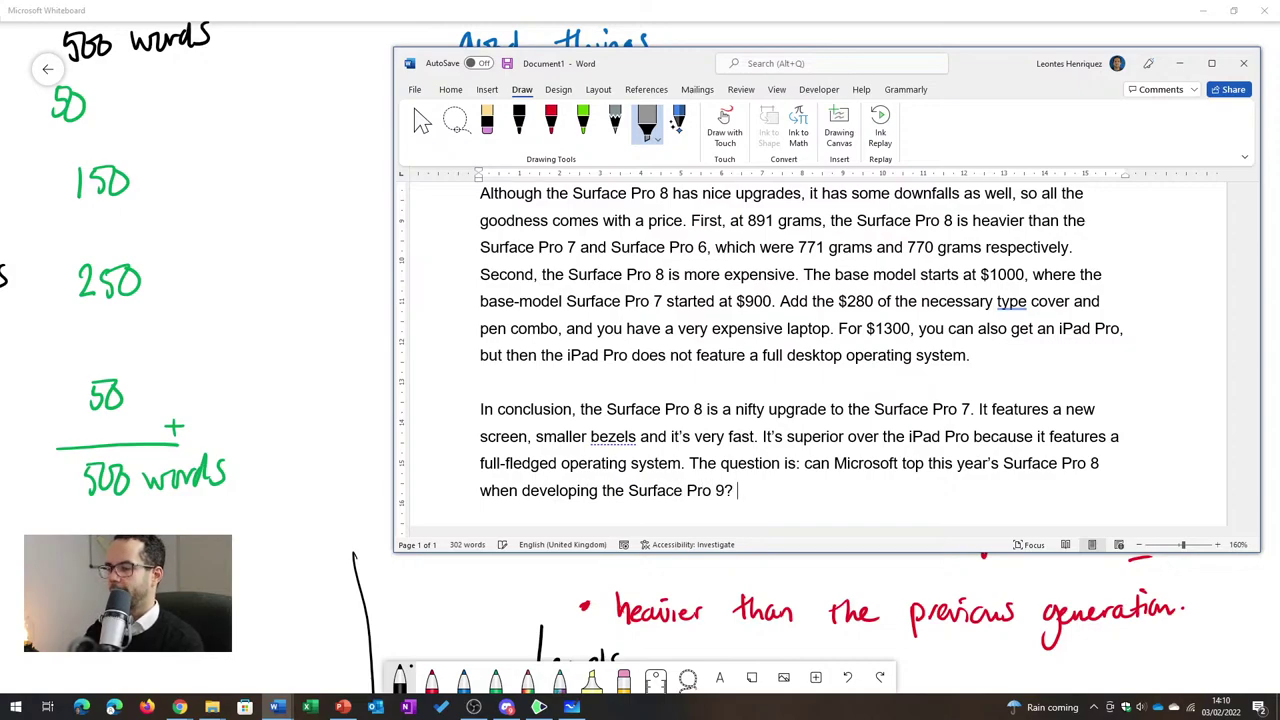
text(We'll have to wait )
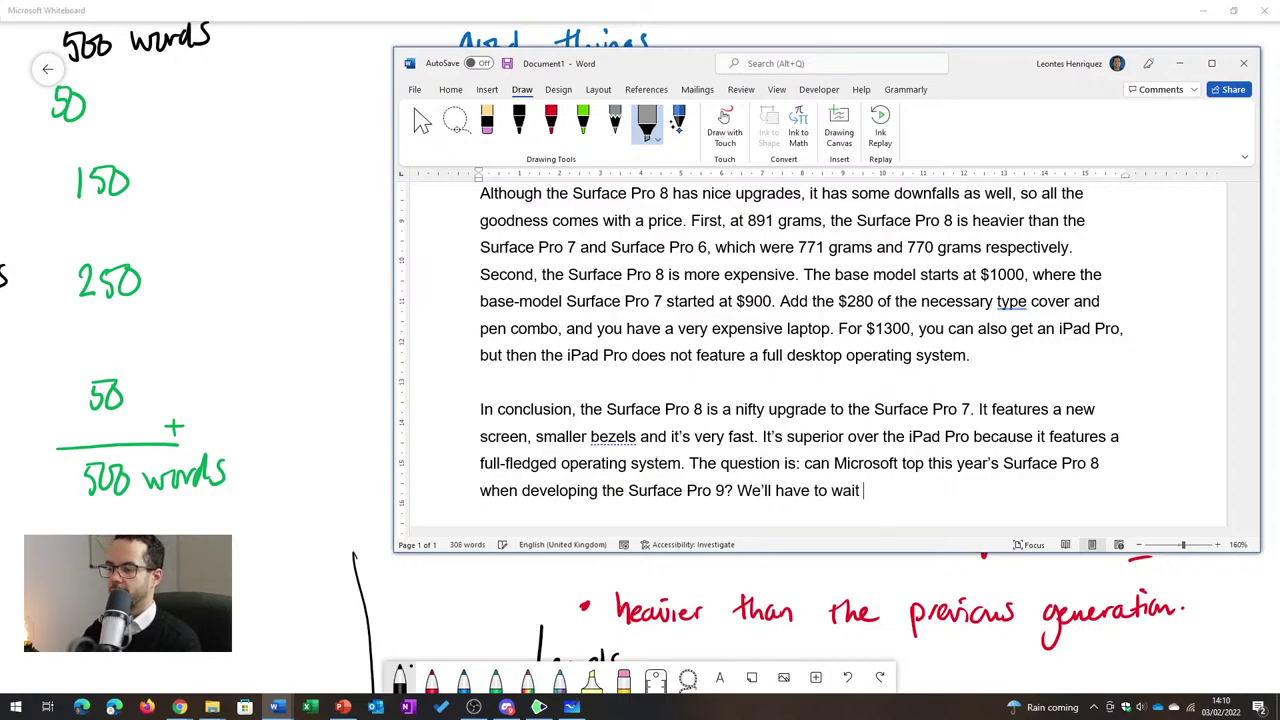
text(until October to f)
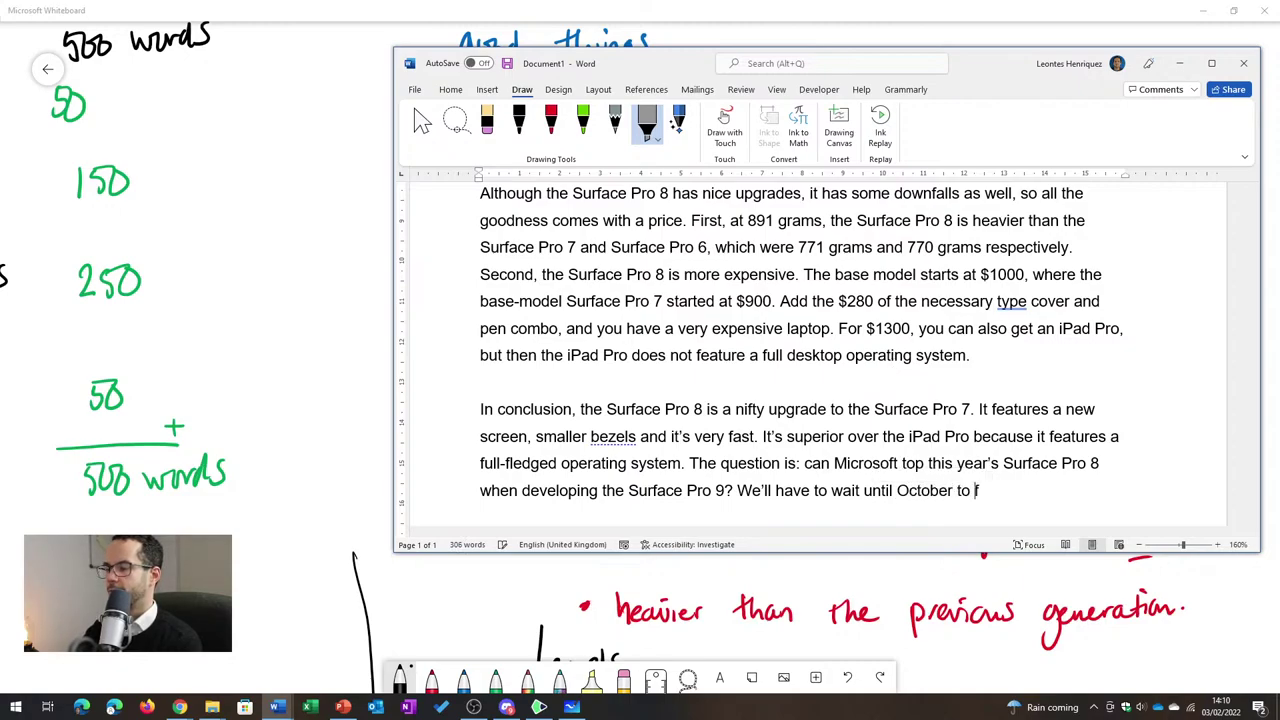
text(ind out.)
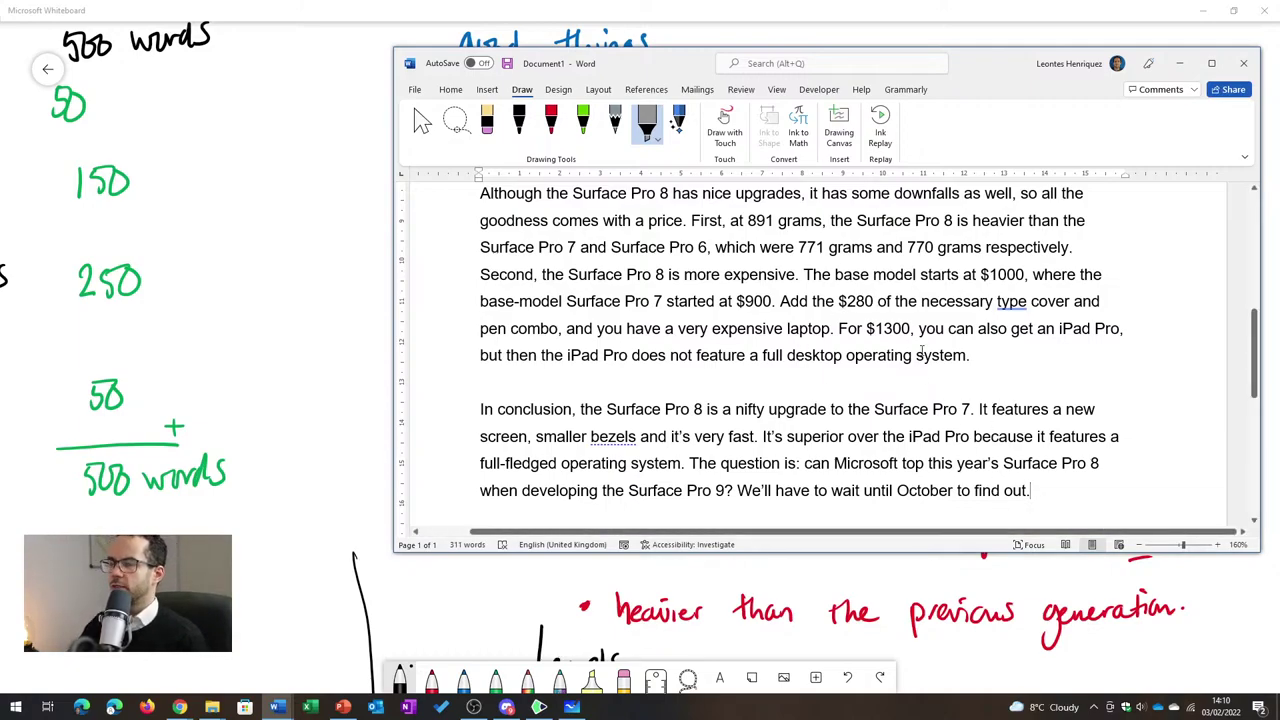
Step: Search Thesaurus.com for synonyms of 'feature' in place of 'upgrade'
click(180, 707)
click(258, 650)
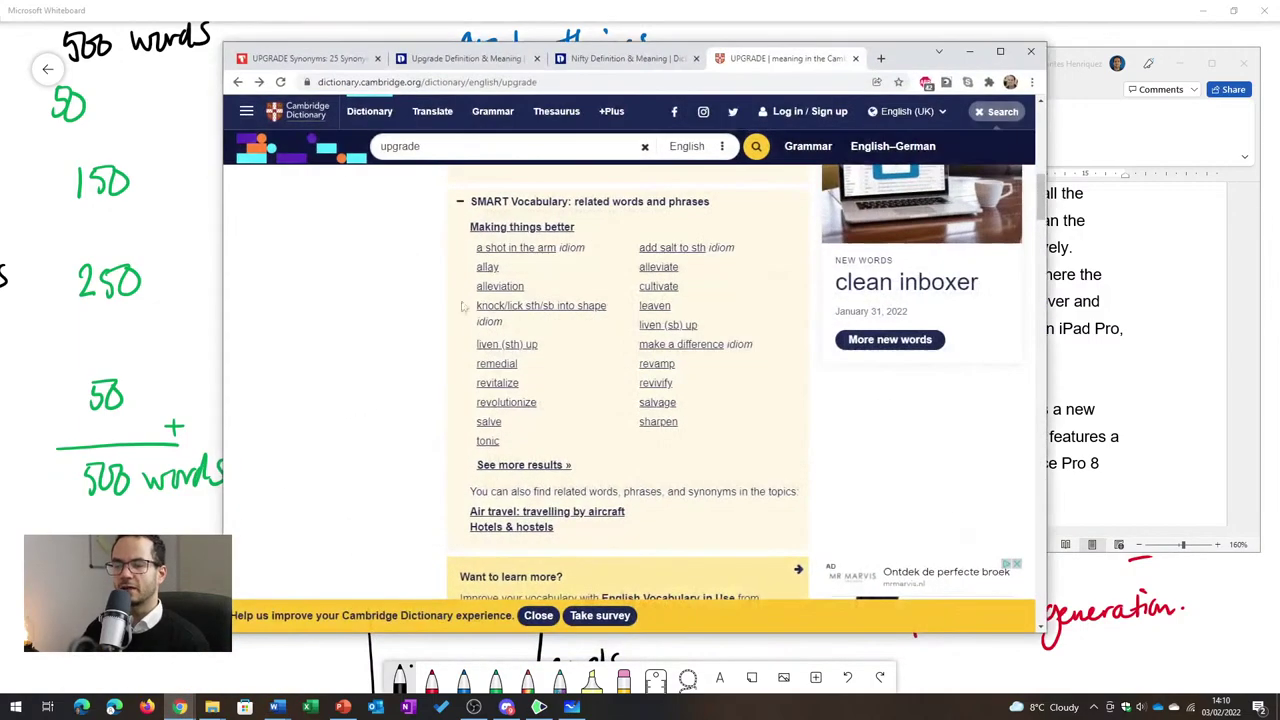
click(310, 58)
click(588, 148)
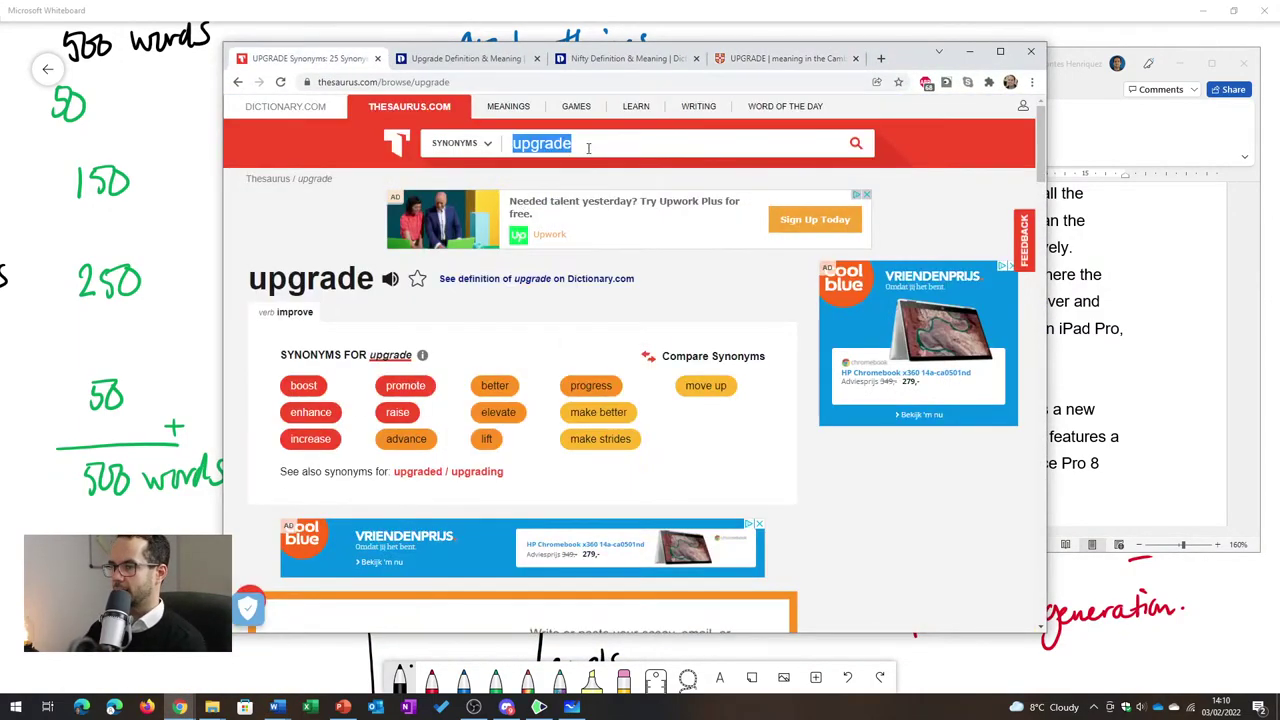
text(feature)
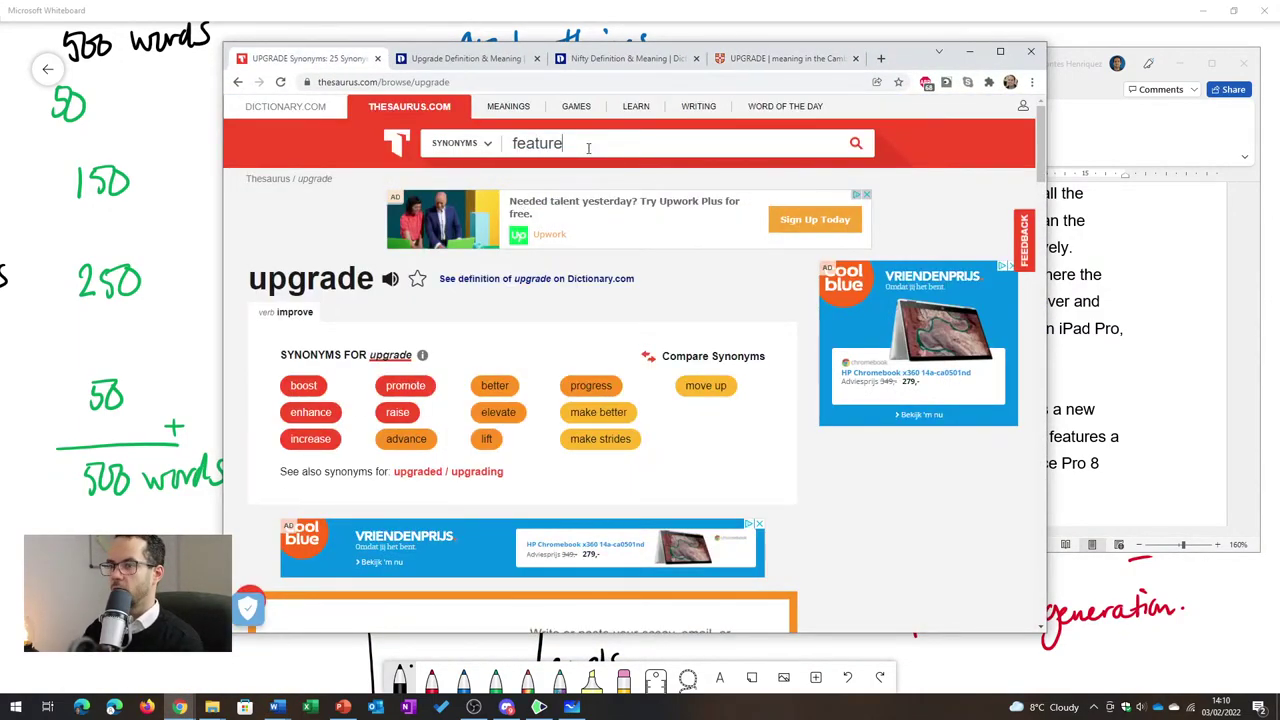
text(s)
key(Return)
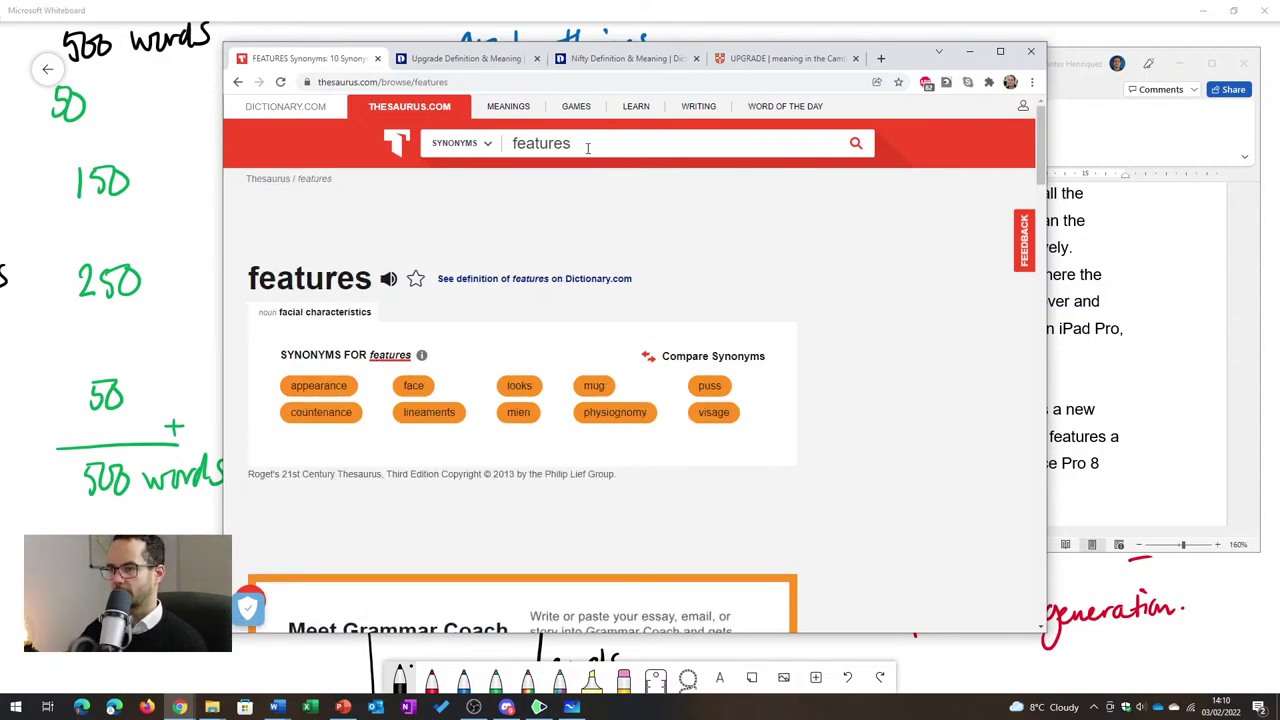
key(Return)
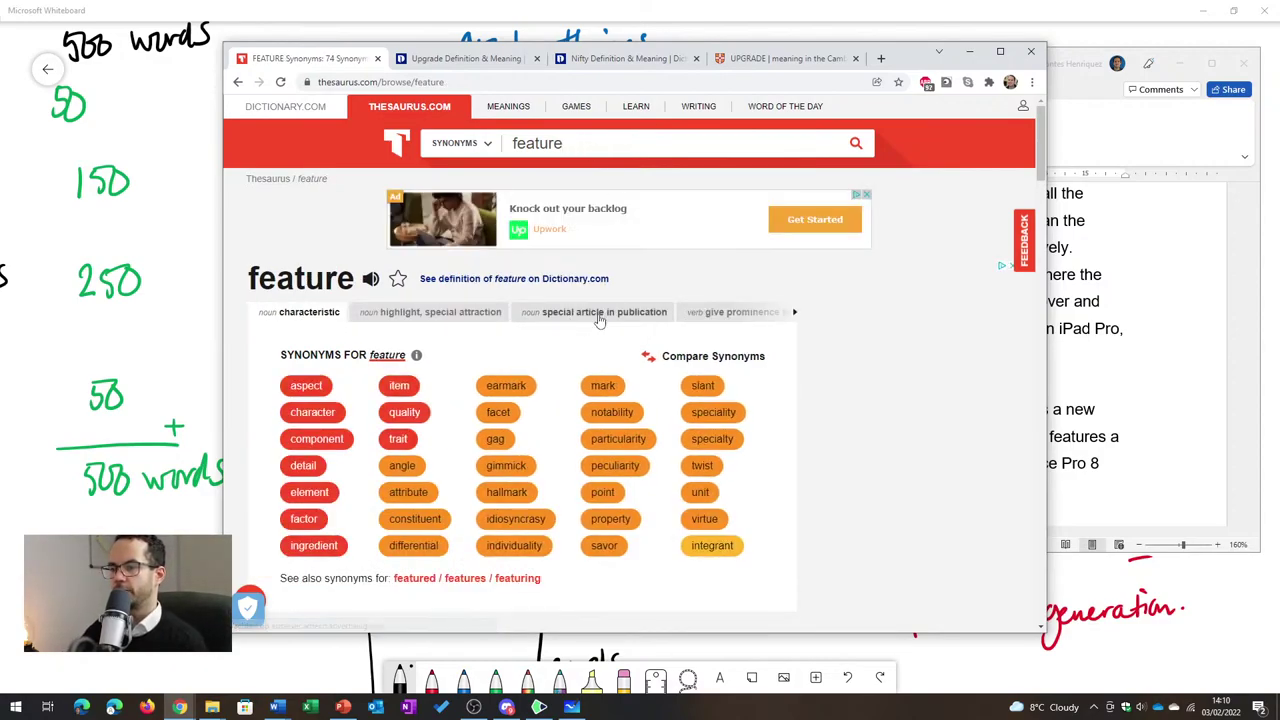
Step: Show synonyms for the 'give prominence to' meaning of feature (advertise, spotlight, play up)
click(700, 314)
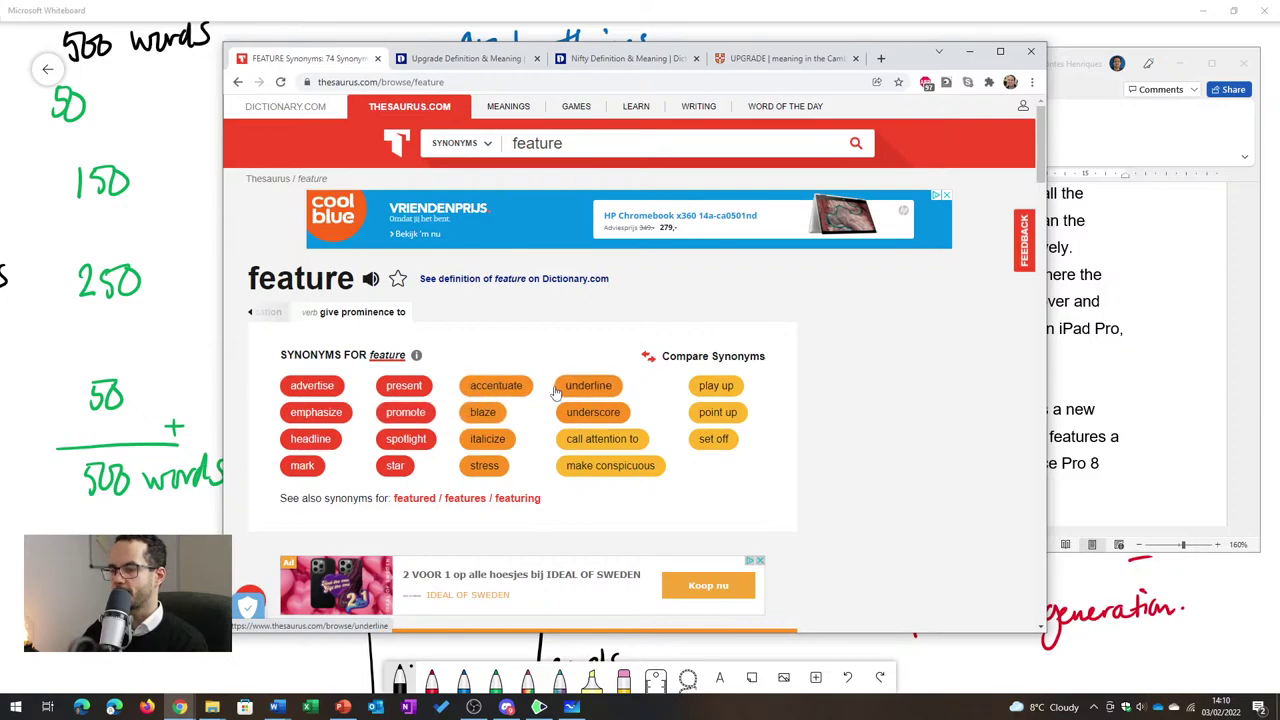
scroll(465, 410, down, 2)
scroll(465, 410, up, 2)
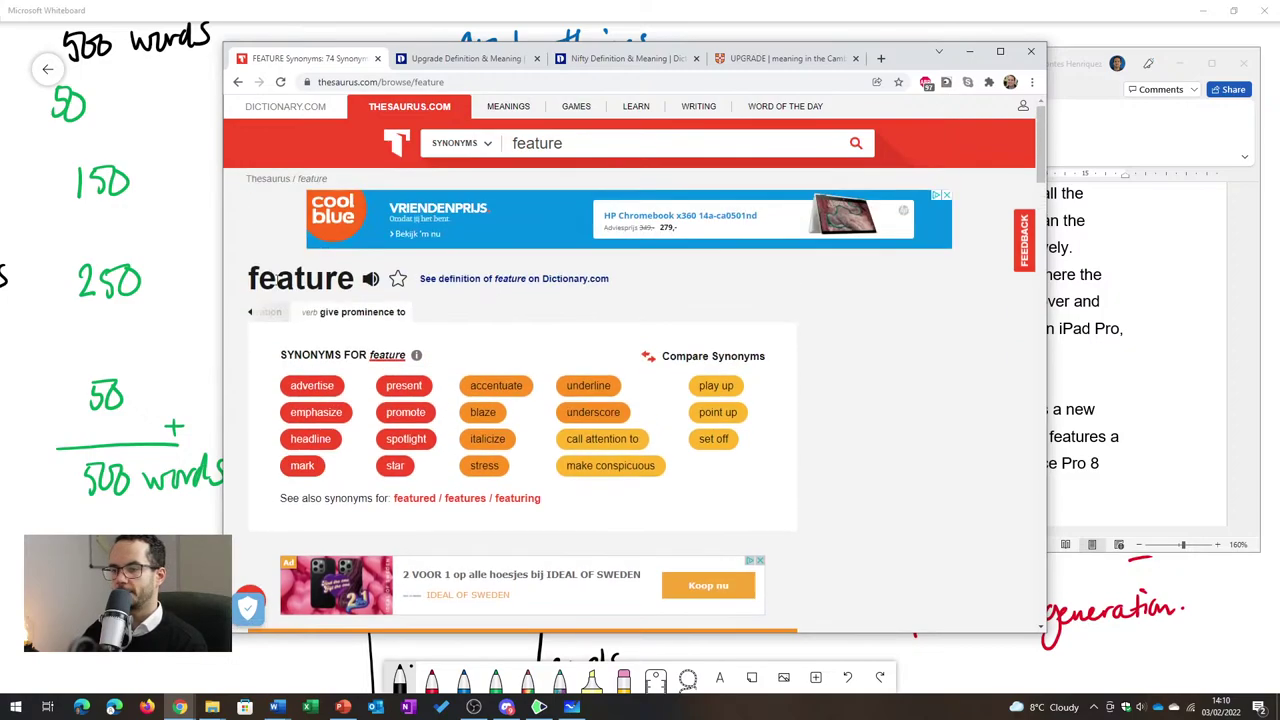
click(254, 316)
click(254, 316)
click(255, 317)
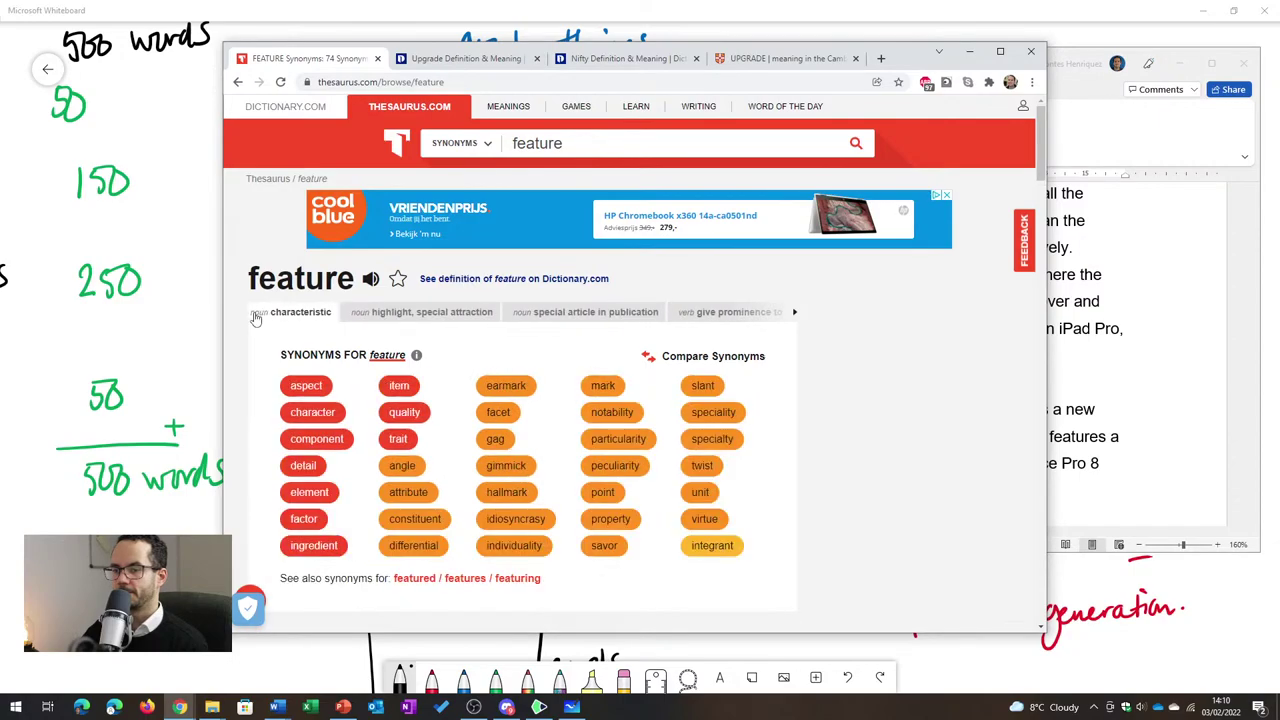
click(718, 314)
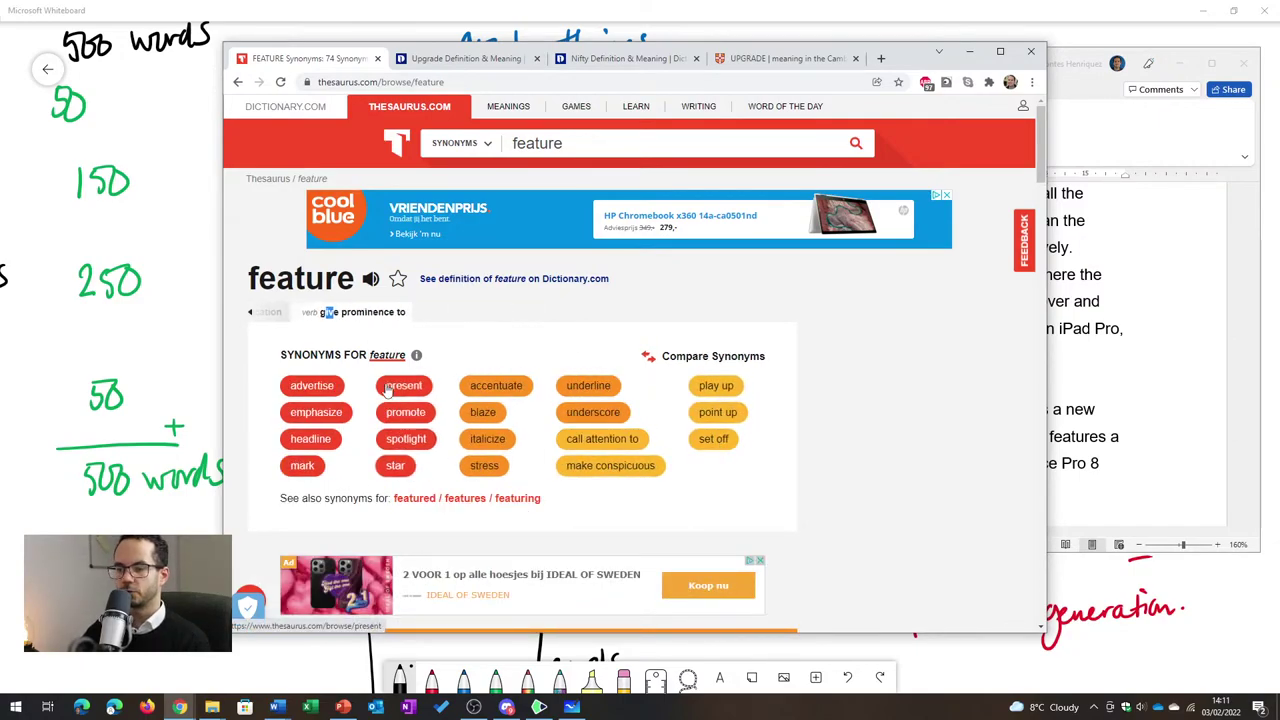
click(778, 60)
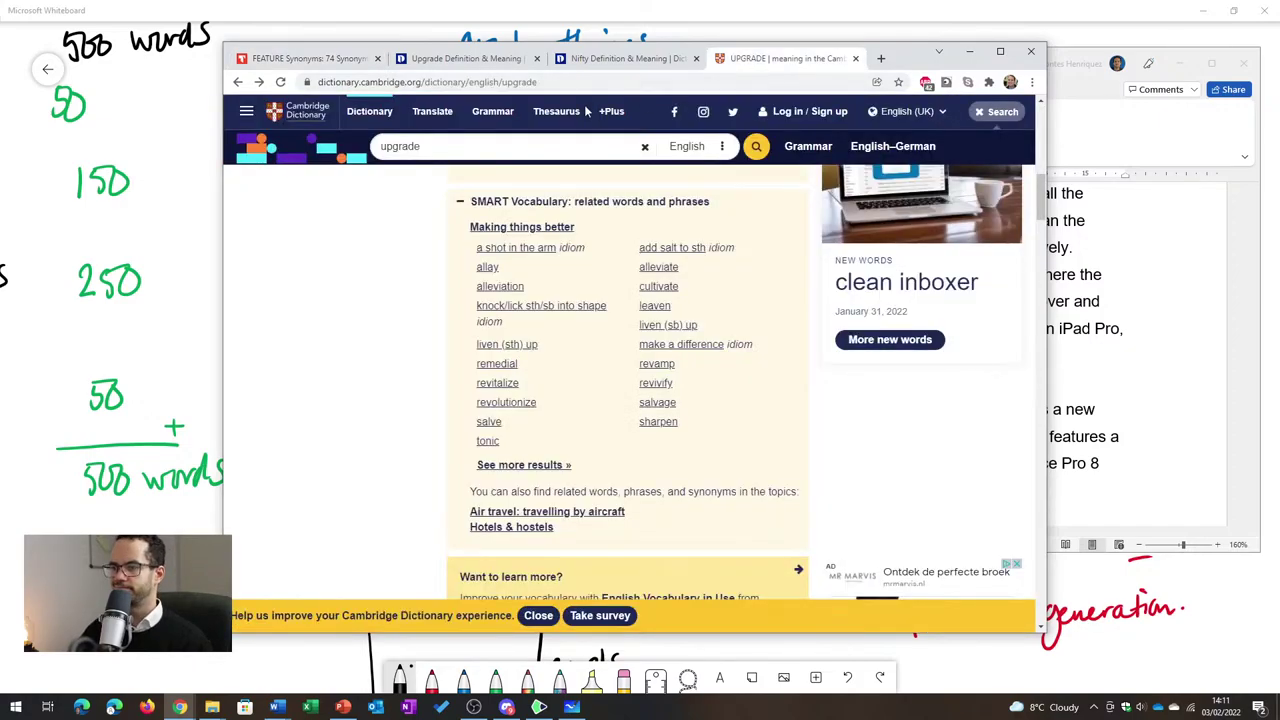
click(536, 143)
Step: Look up 'feature' in Cambridge Dictionary and expand related words for its verb sense
text(feature)
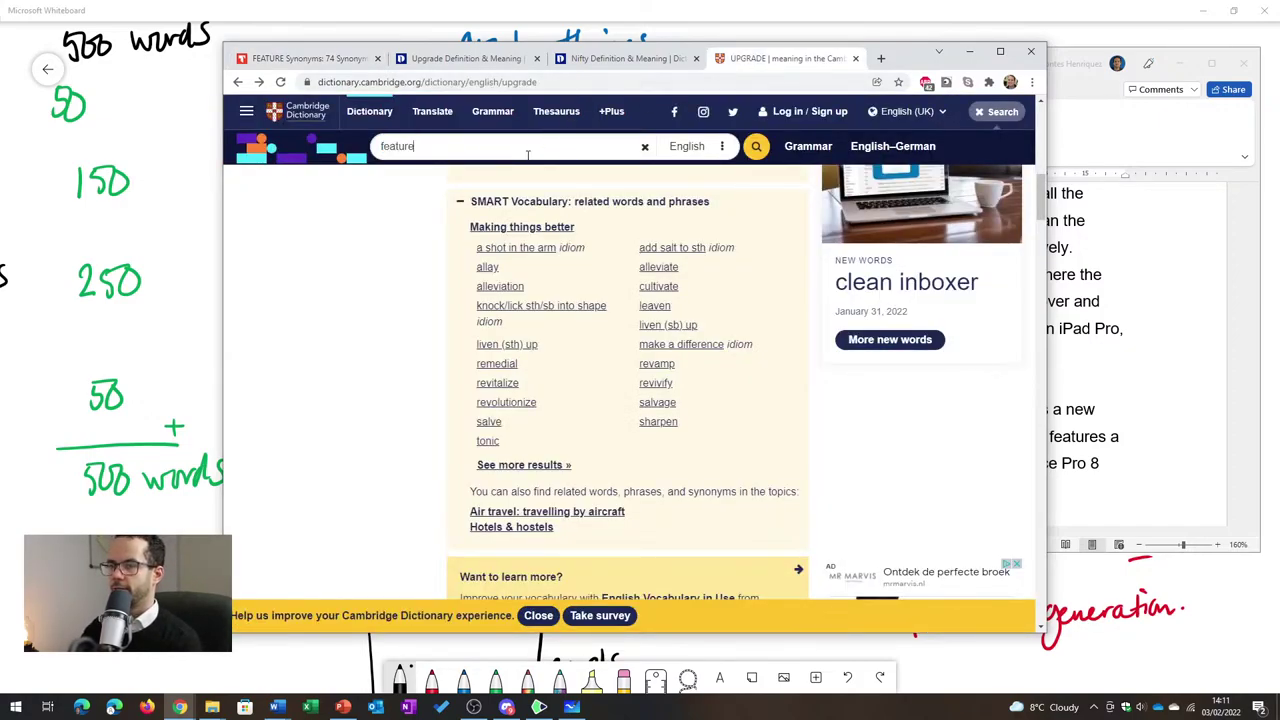
key(Return)
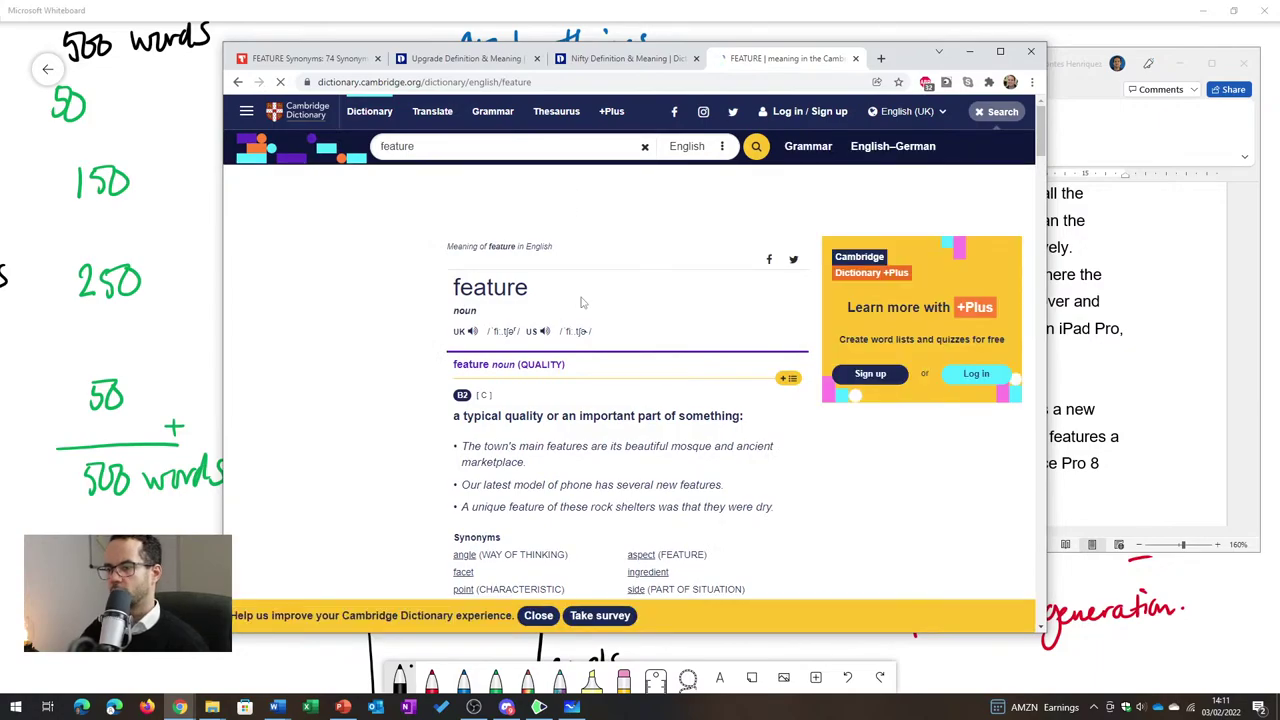
scroll(583, 302, down, 10)
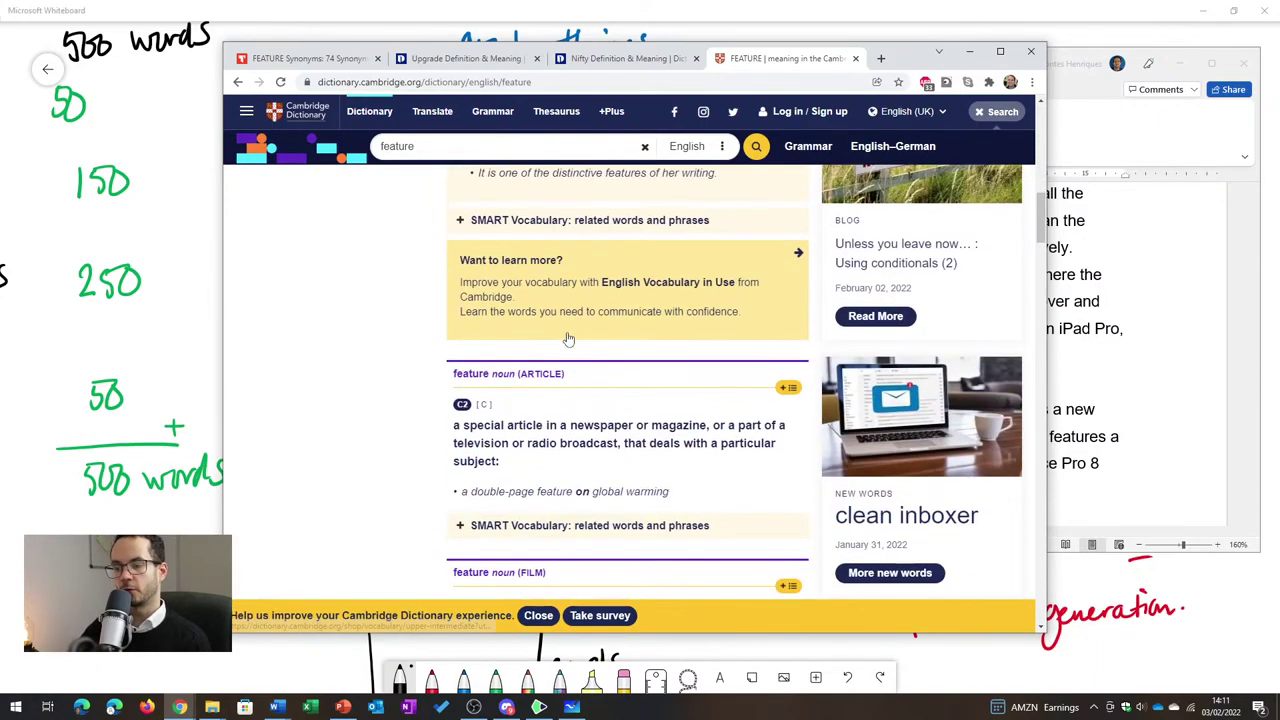
scroll(567, 340, down, 1)
scroll(493, 274, down, 2)
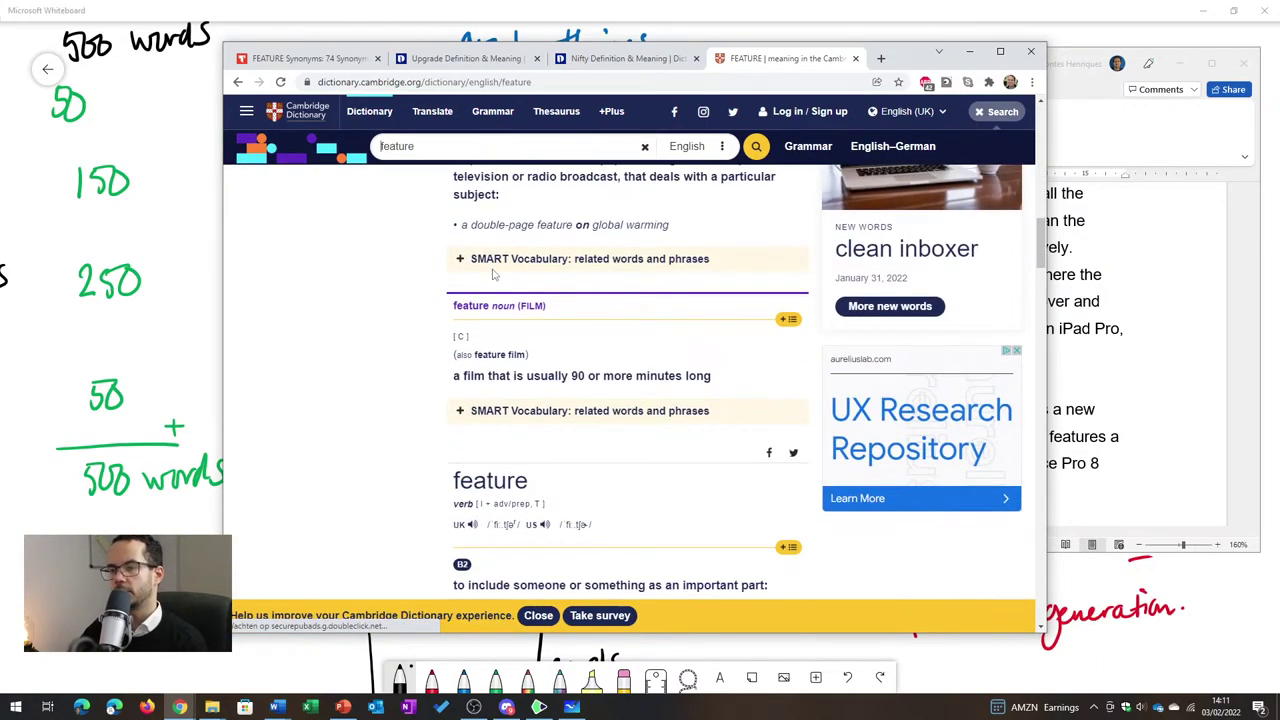
scroll(493, 274, up, 1)
scroll(496, 300, down, 3)
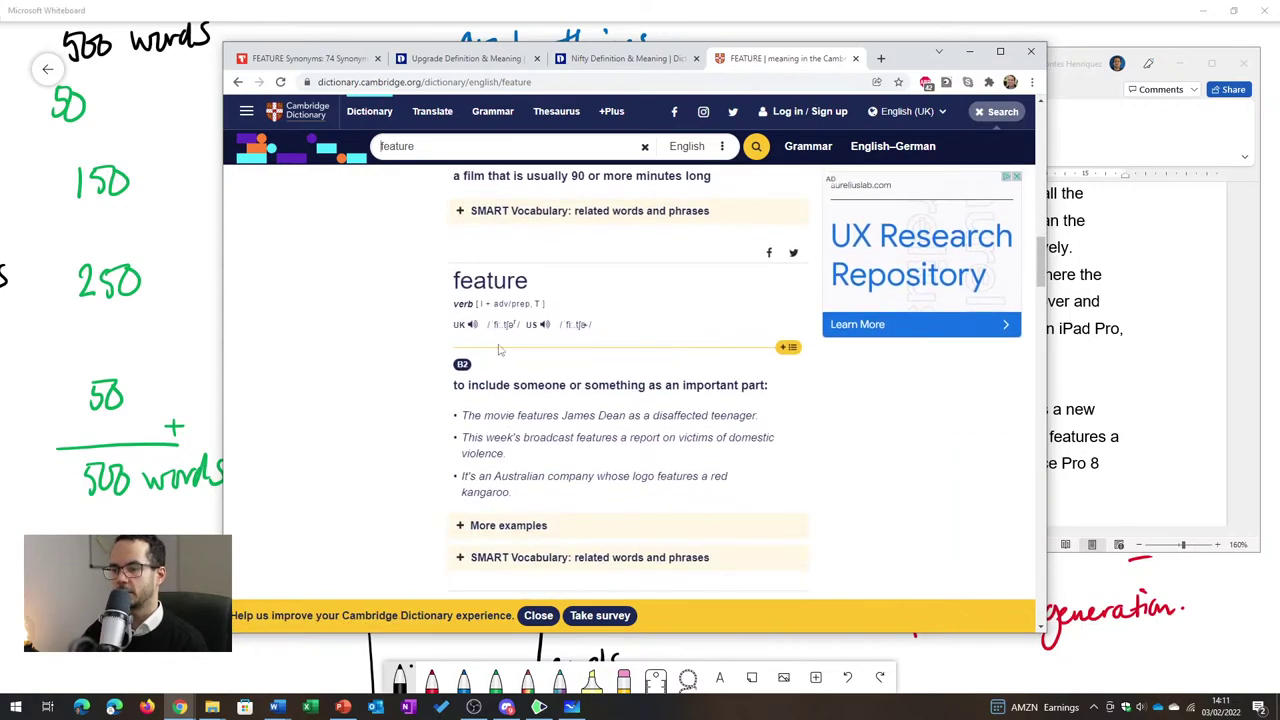
scroll(626, 335, down, 1)
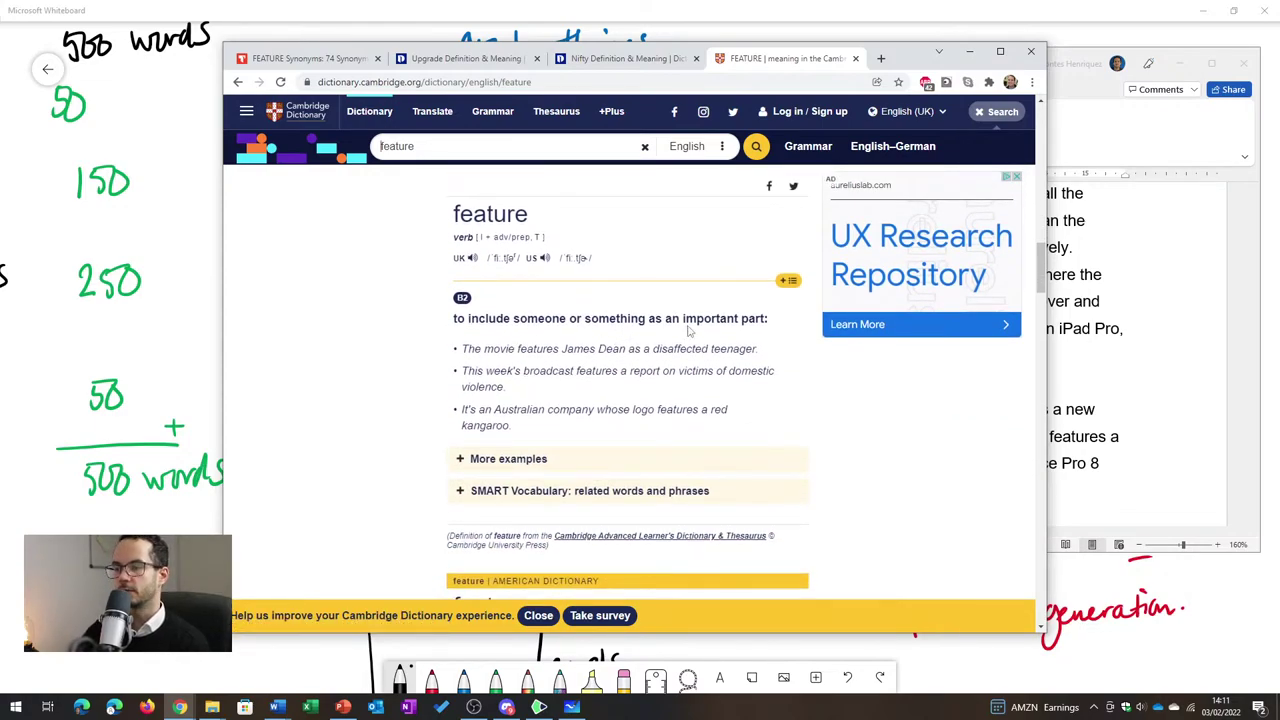
click(508, 489)
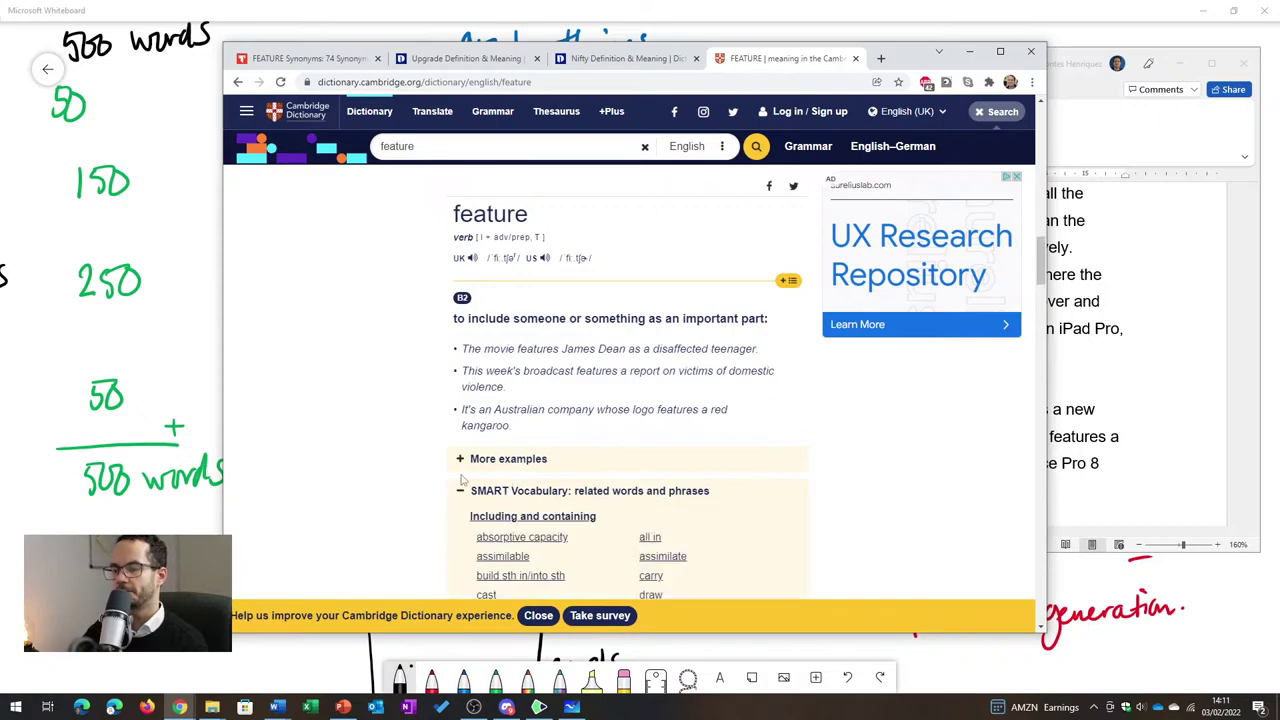
scroll(418, 463, down, 2)
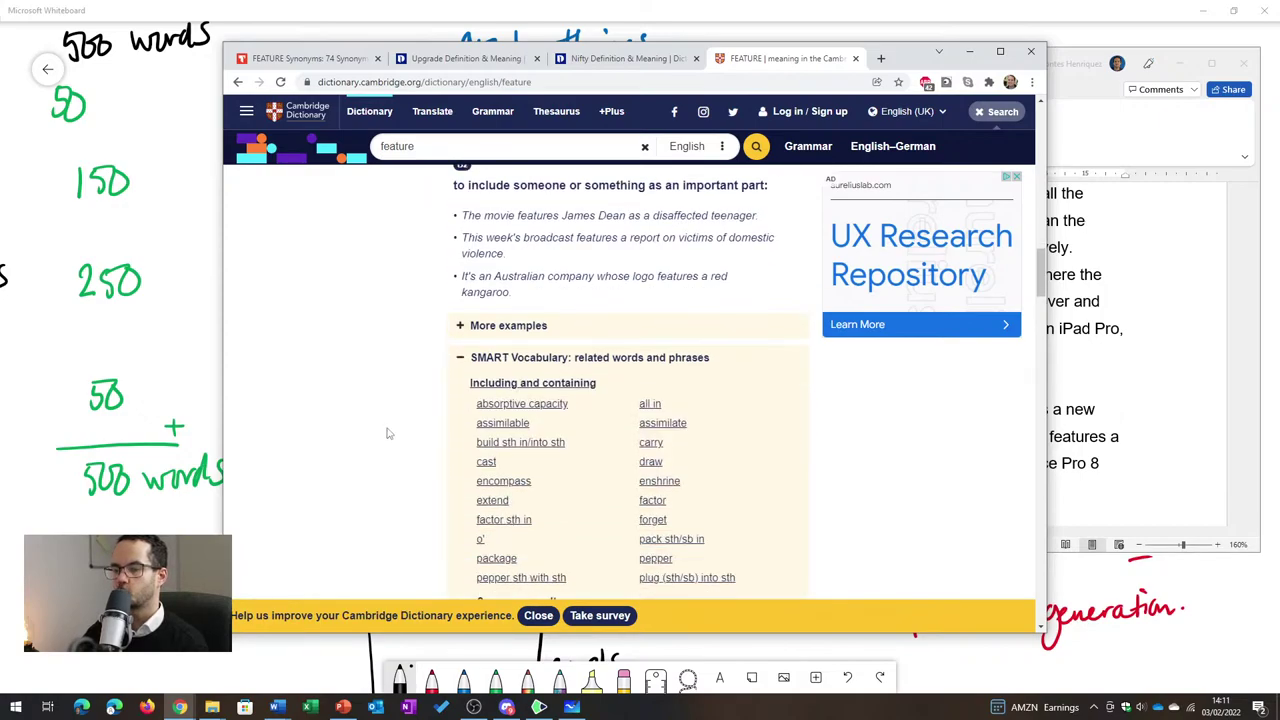
scroll(388, 432, down, 2)
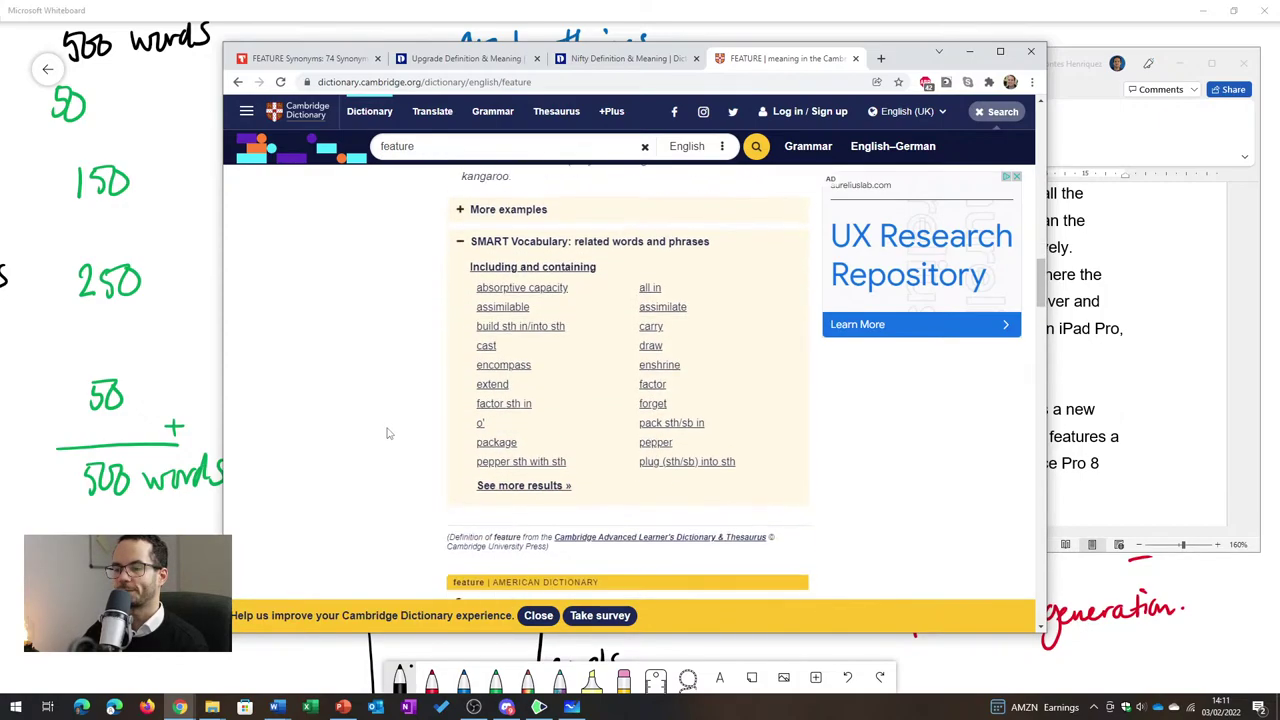
scroll(387, 431, up, 4)
scroll(481, 334, up, 1)
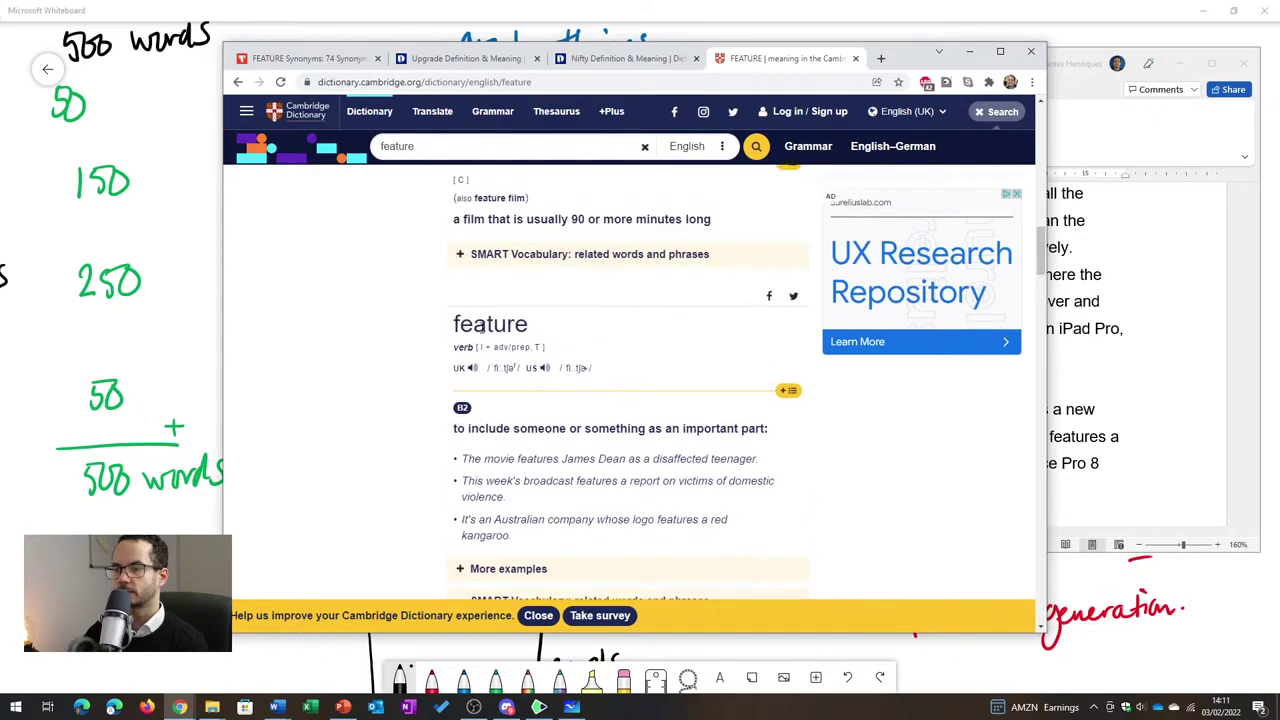
scroll(481, 334, down, 3)
scroll(600, 300, up, 2)
Step: Dismiss the word-list sign-in popup, briefly open the o' entry, and return to 'feature'
click(785, 214)
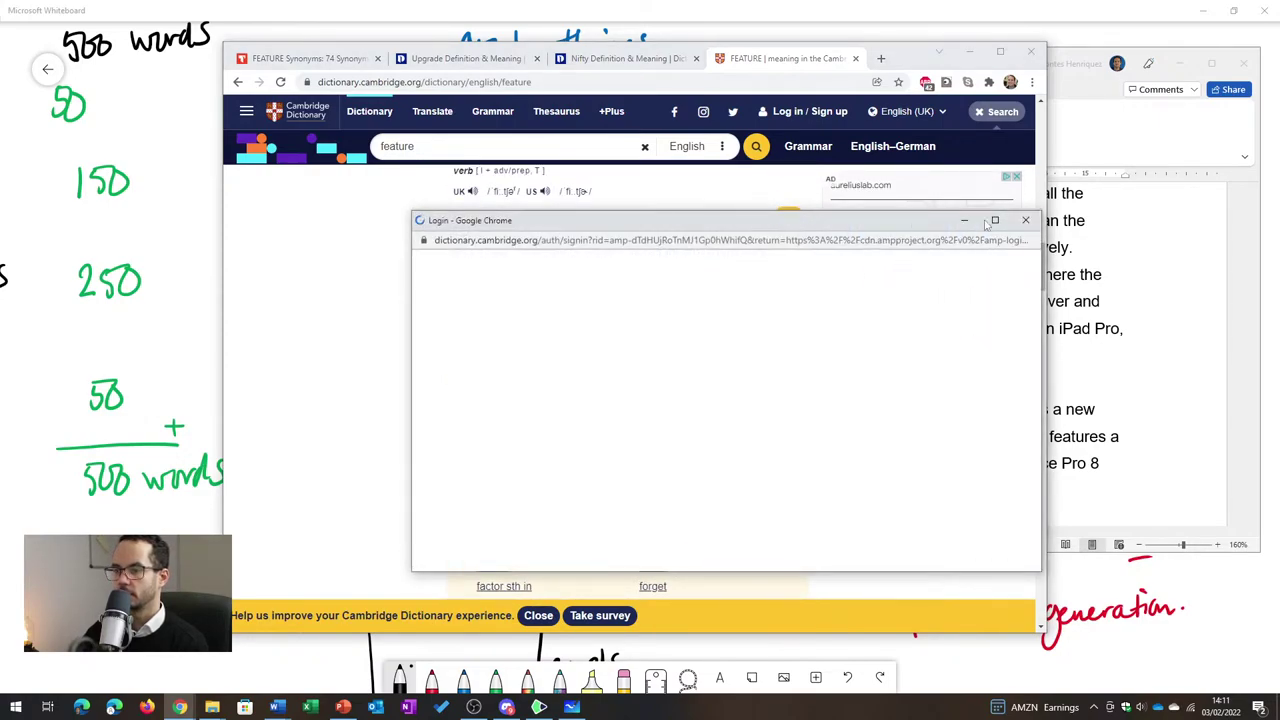
click(1027, 220)
scroll(581, 287, down, 1)
scroll(581, 287, down, 1)
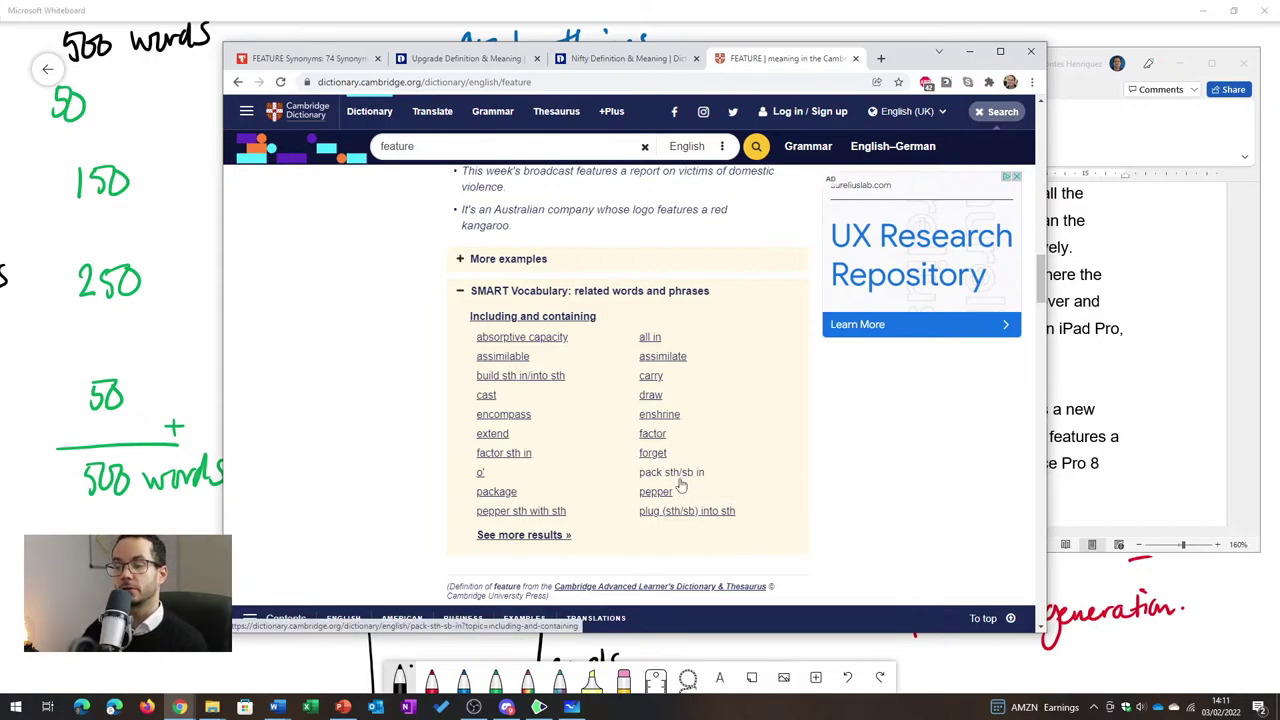
scroll(680, 480, down, 3)
scroll(645, 372, up, 3)
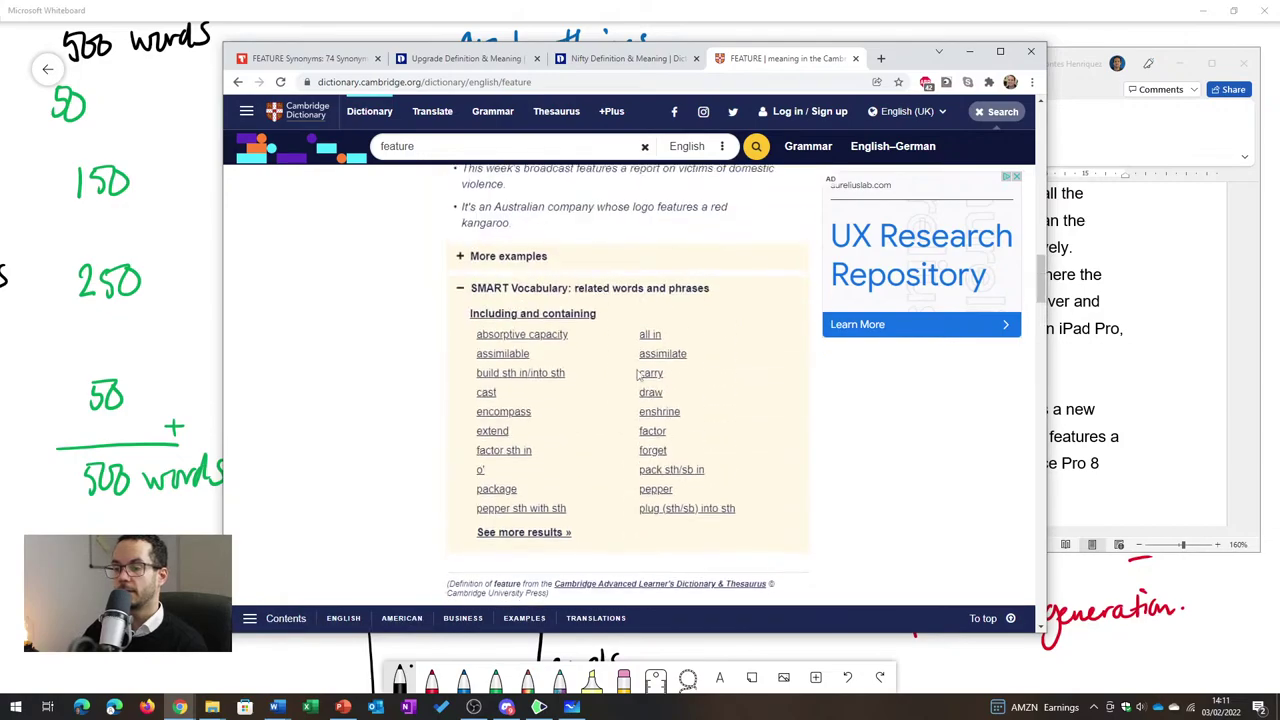
click(481, 472)
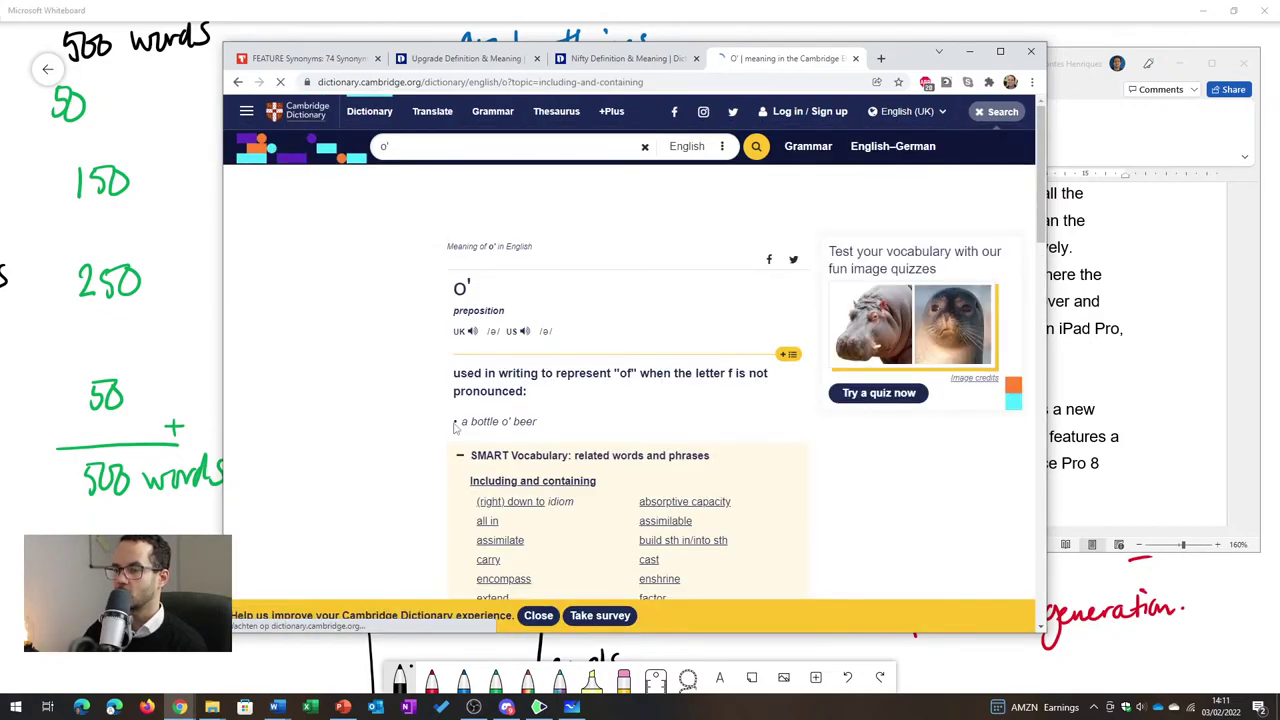
key(alt+Left)
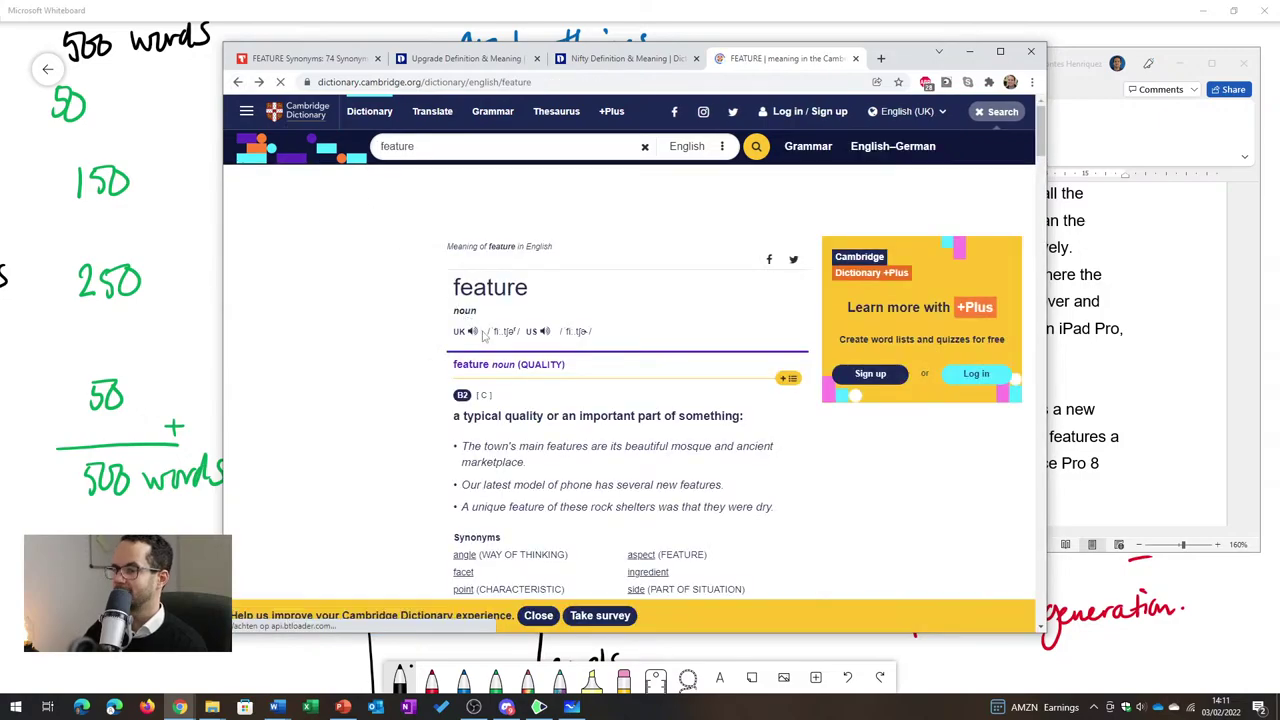
scroll(520, 320, down, 12)
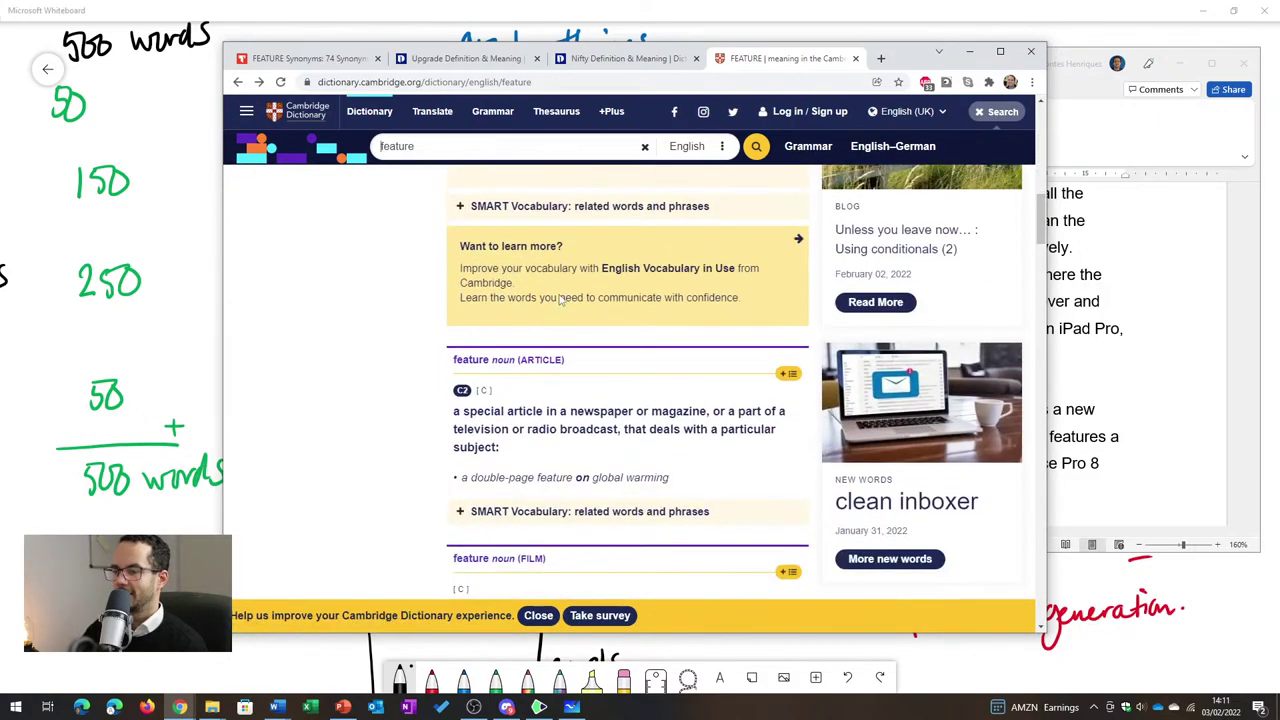
scroll(560, 300, down, 10)
Step: Replace 'features' with 'packs' in the conclusion's new-screen sentence and return to Cambridge Dictionary
click(1056, 389)
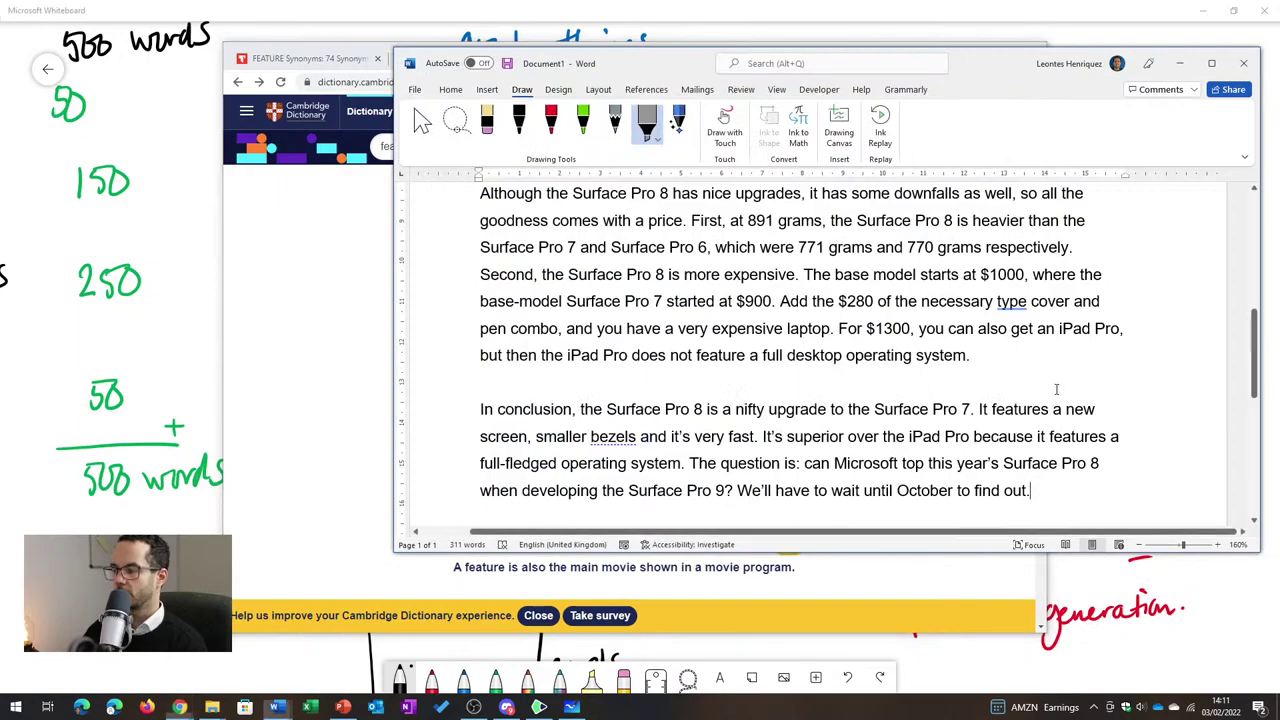
double_click(1008, 412)
text(packes)
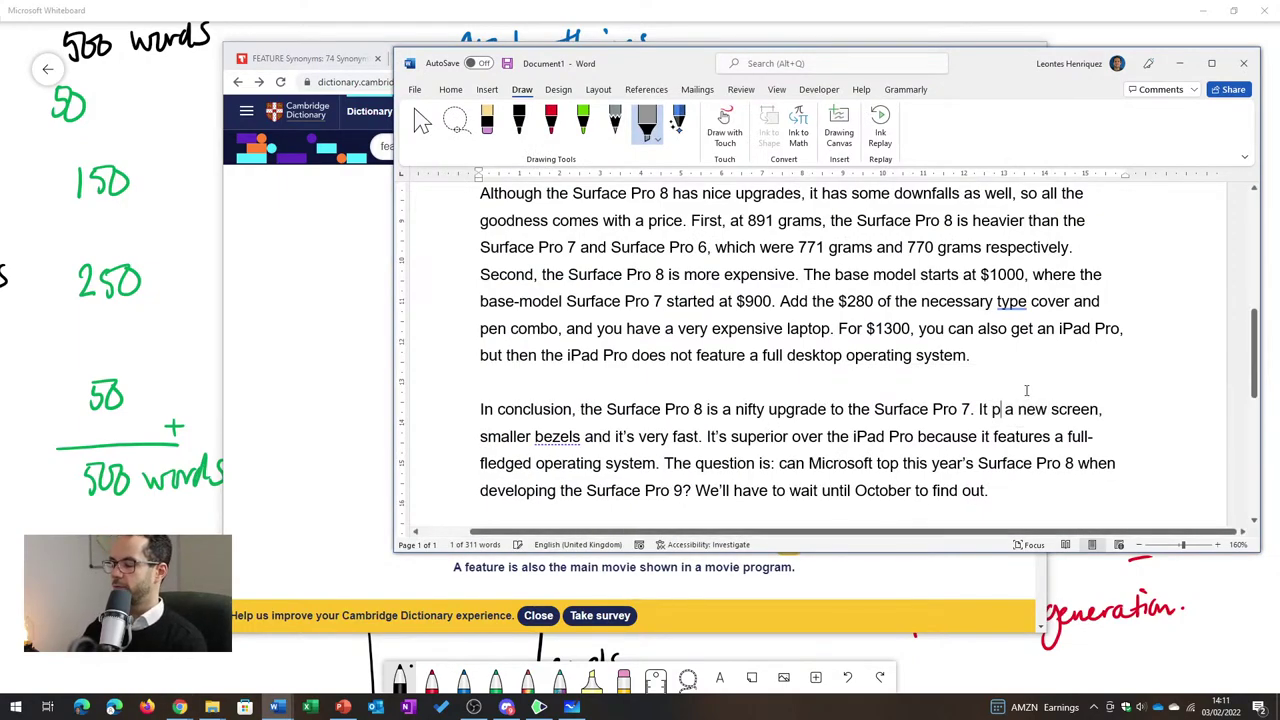
key(BackSpace)
key(BackSpace)
text(s)
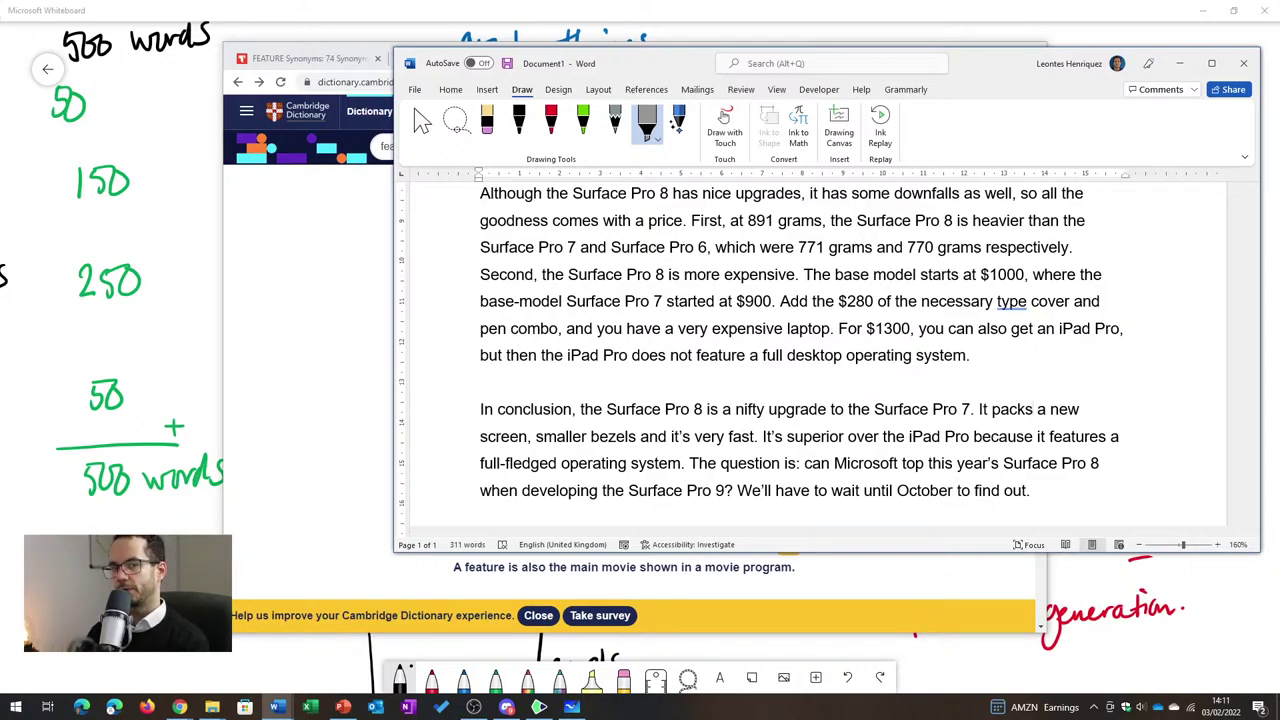
click(360, 228)
Step: Look up 'superior' in Cambridge Dictionary, read the entry, and switch back to Word
click(453, 141)
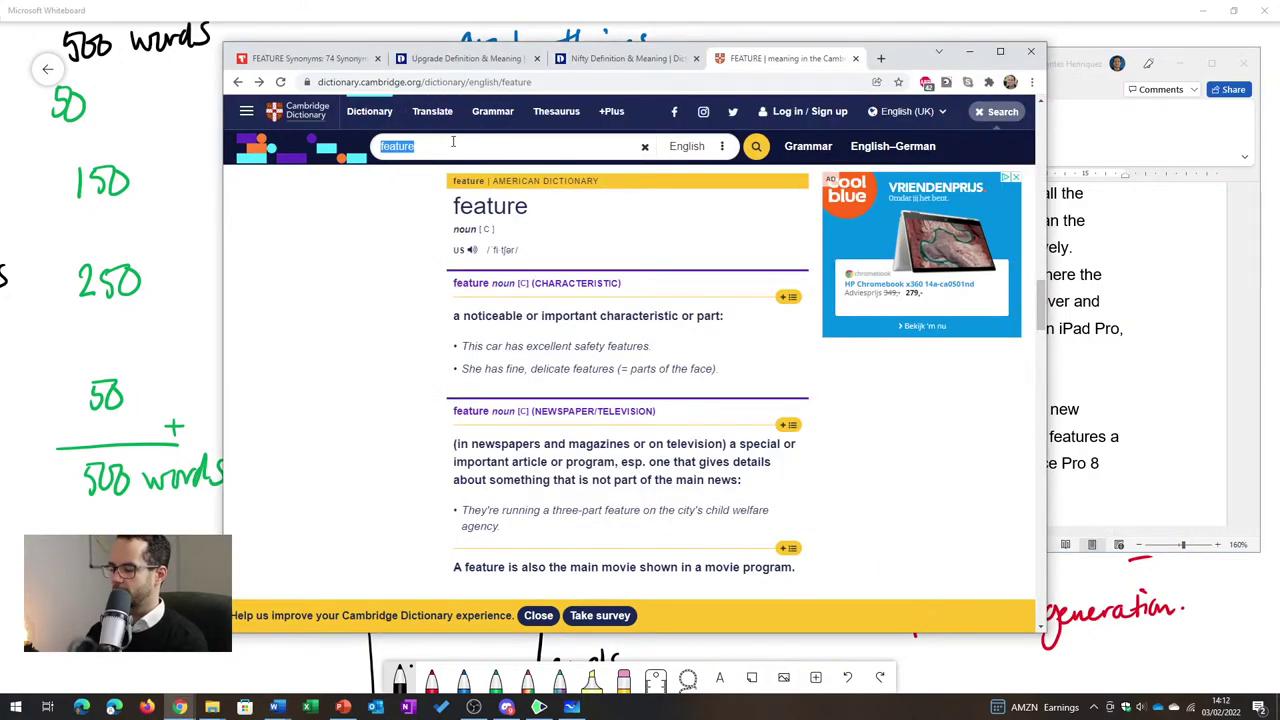
text(superior)
key(Return)
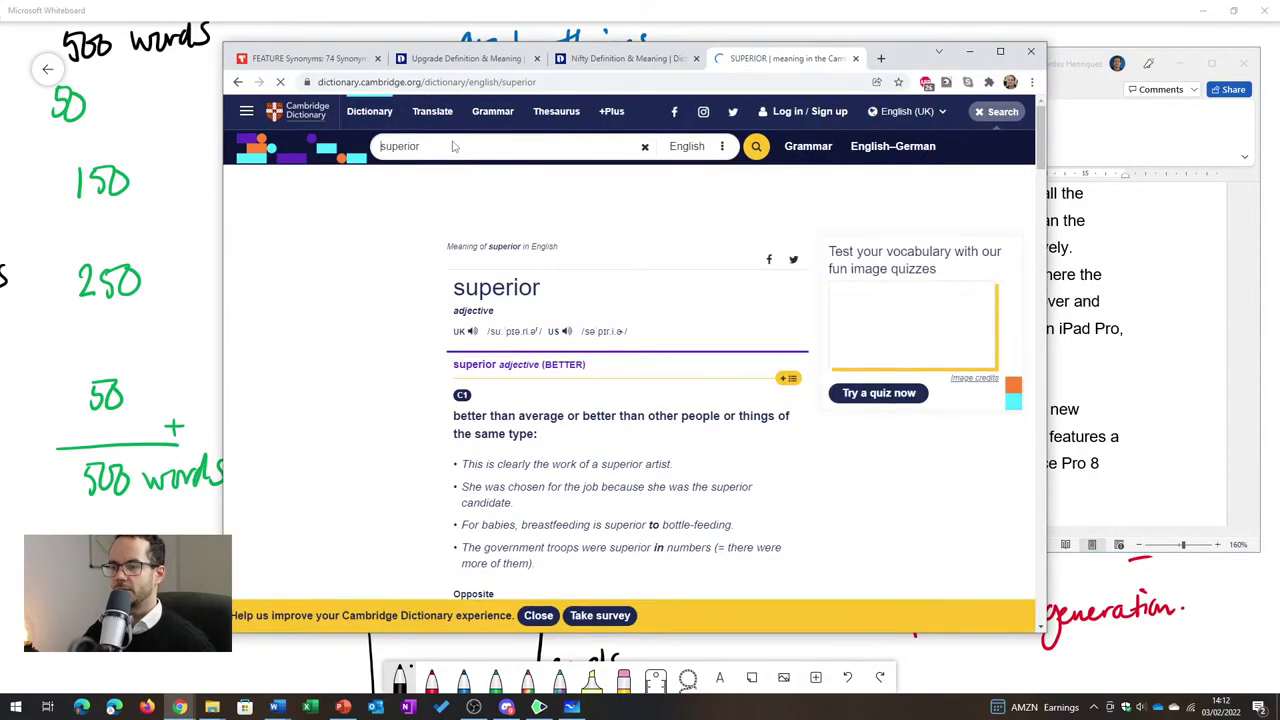
scroll(594, 323, down, 1)
scroll(589, 326, down, 1)
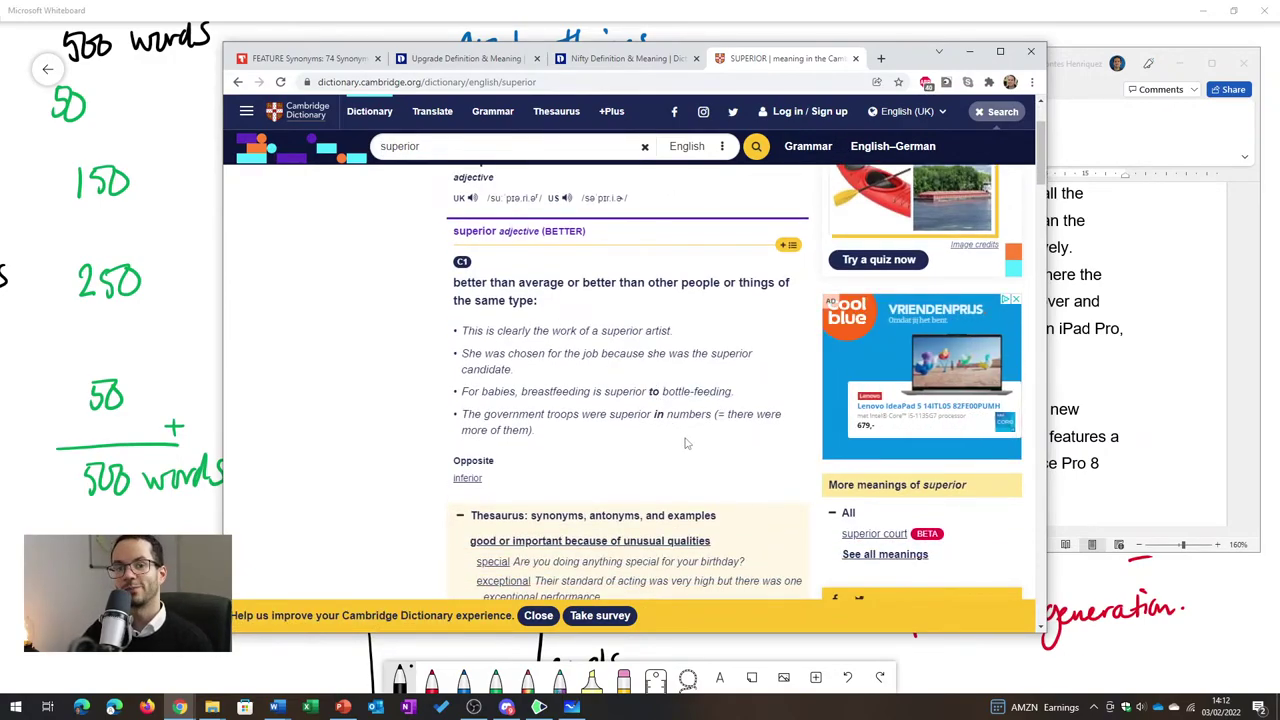
click(1100, 425)
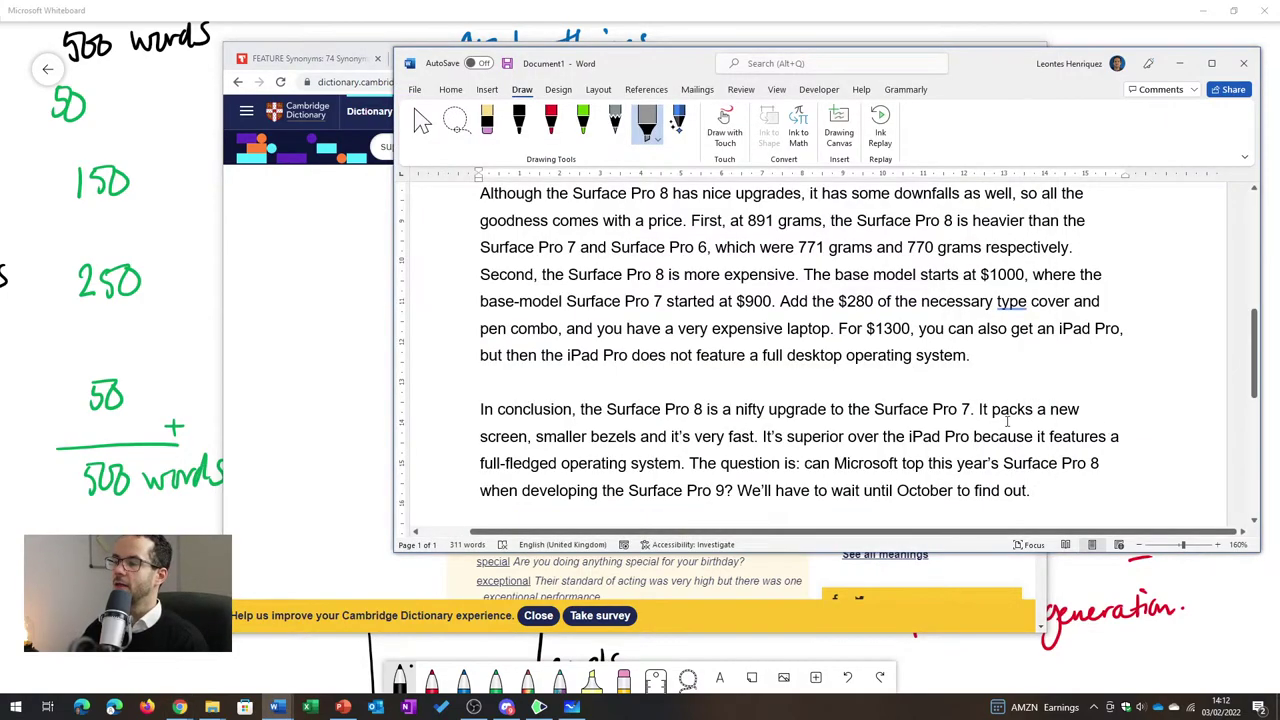
Step: Replace 'over' with 'to' so the conclusion reads 'It's superior to the iPad Pro'
double_click(868, 436)
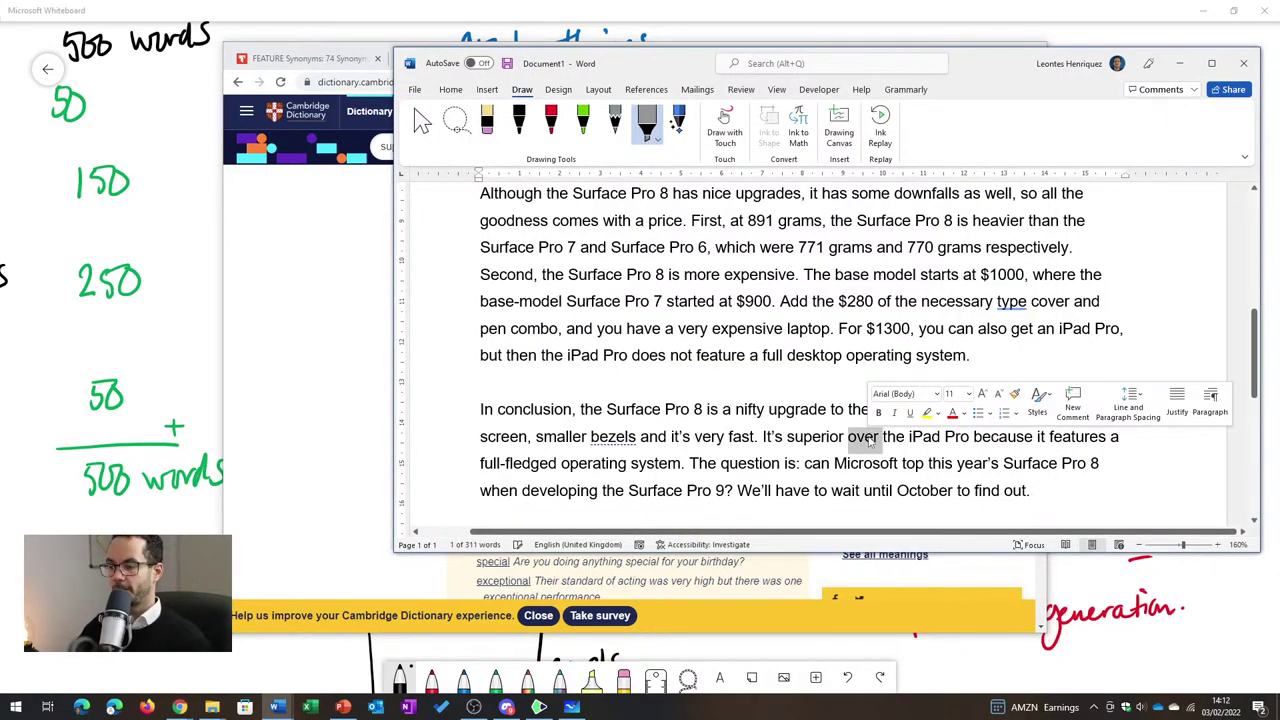
text(to)
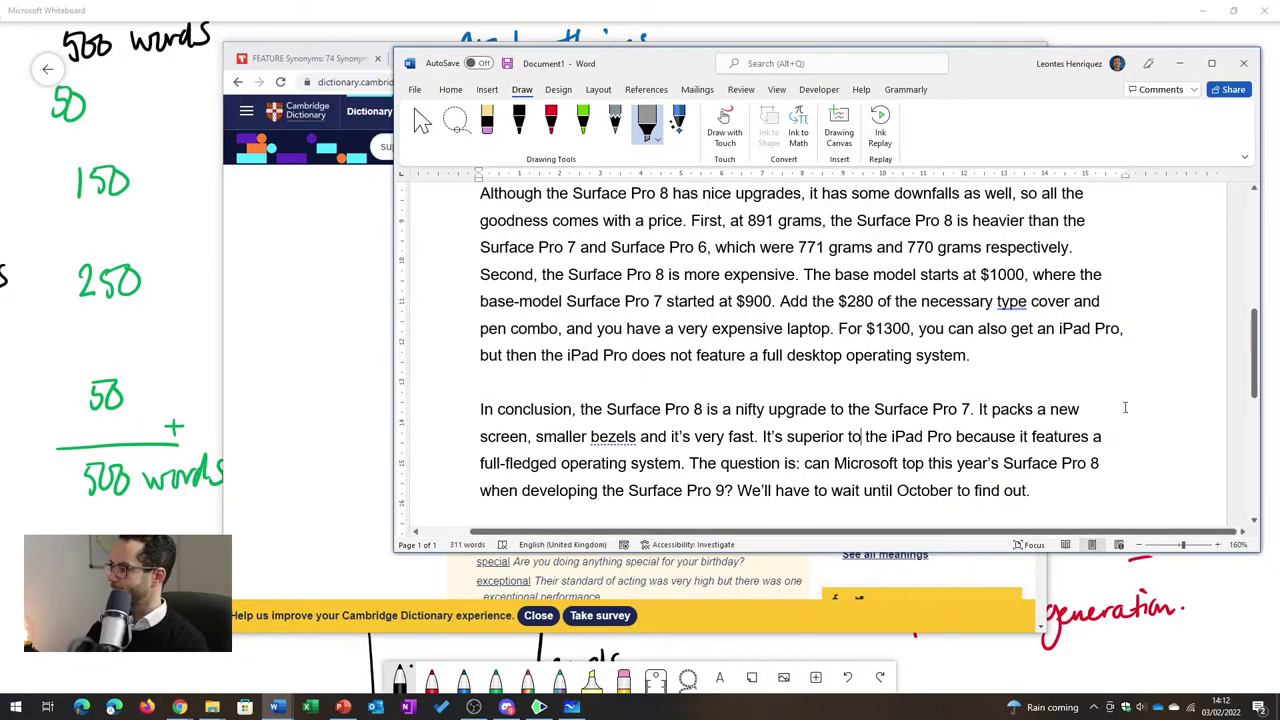
key(alt+Tab)
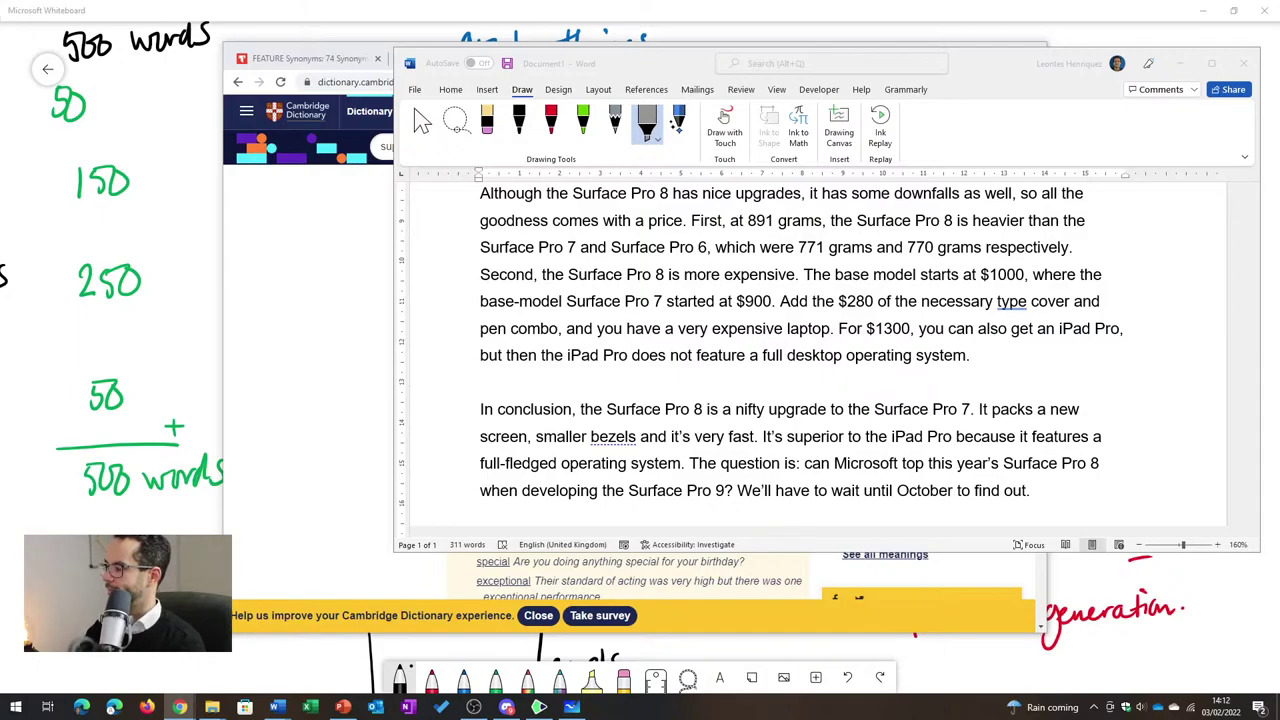
scroll(1013, 368, up, 4)
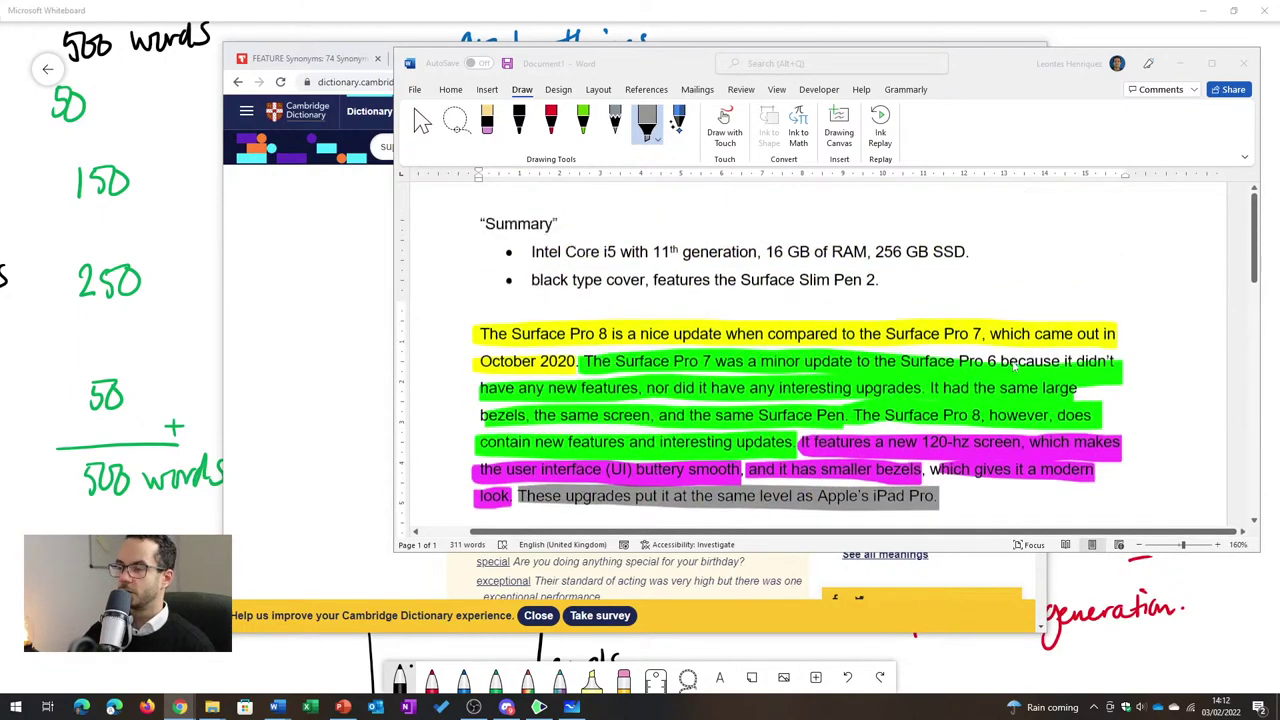
scroll(912, 345, down, 4)
scroll(912, 345, down, 4)
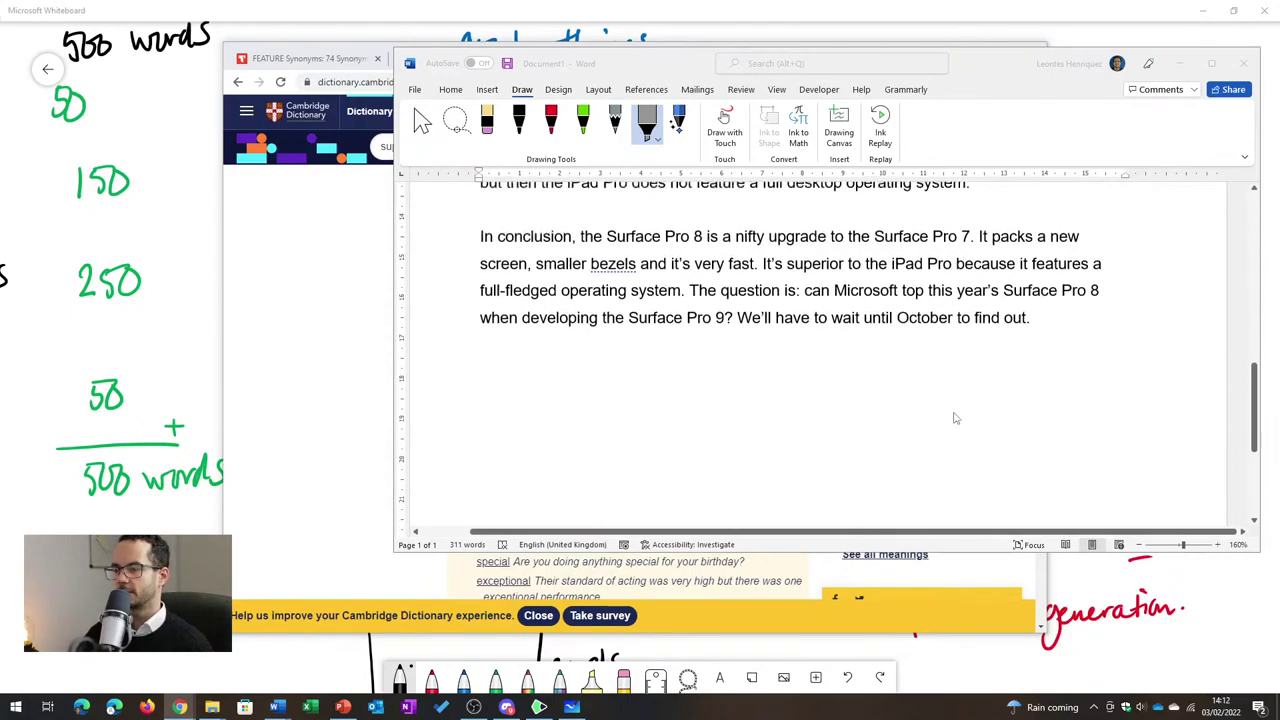
scroll(900, 400, up, 10)
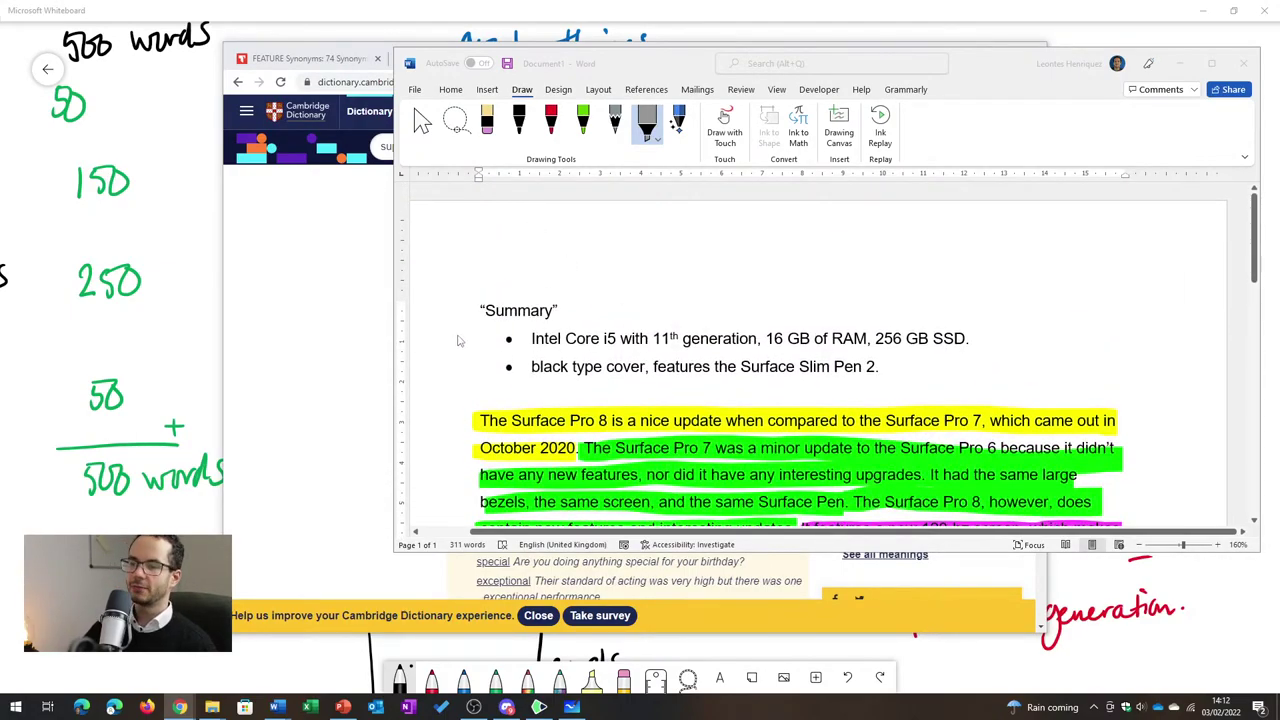
Step: Delete the Summary heading and remove the bullet from the Intel Core i5 line
click(515, 316)
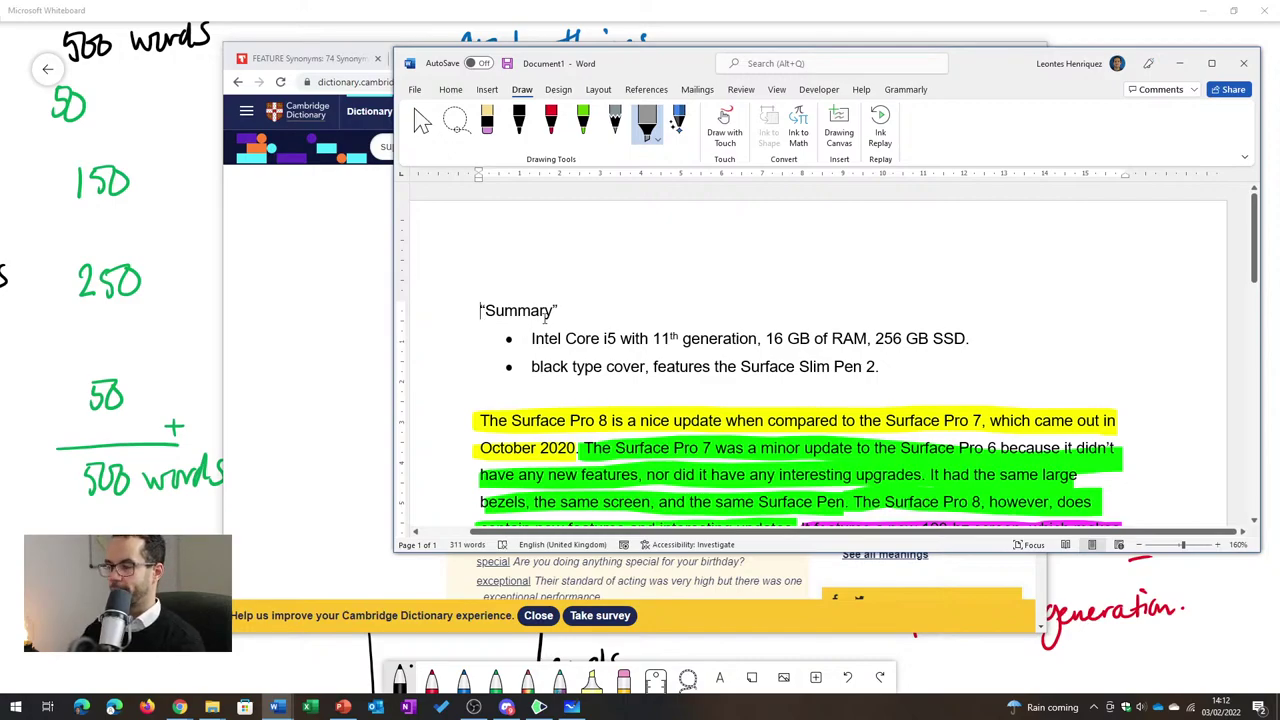
key(shift+End)
key(Delete)
key(Down)
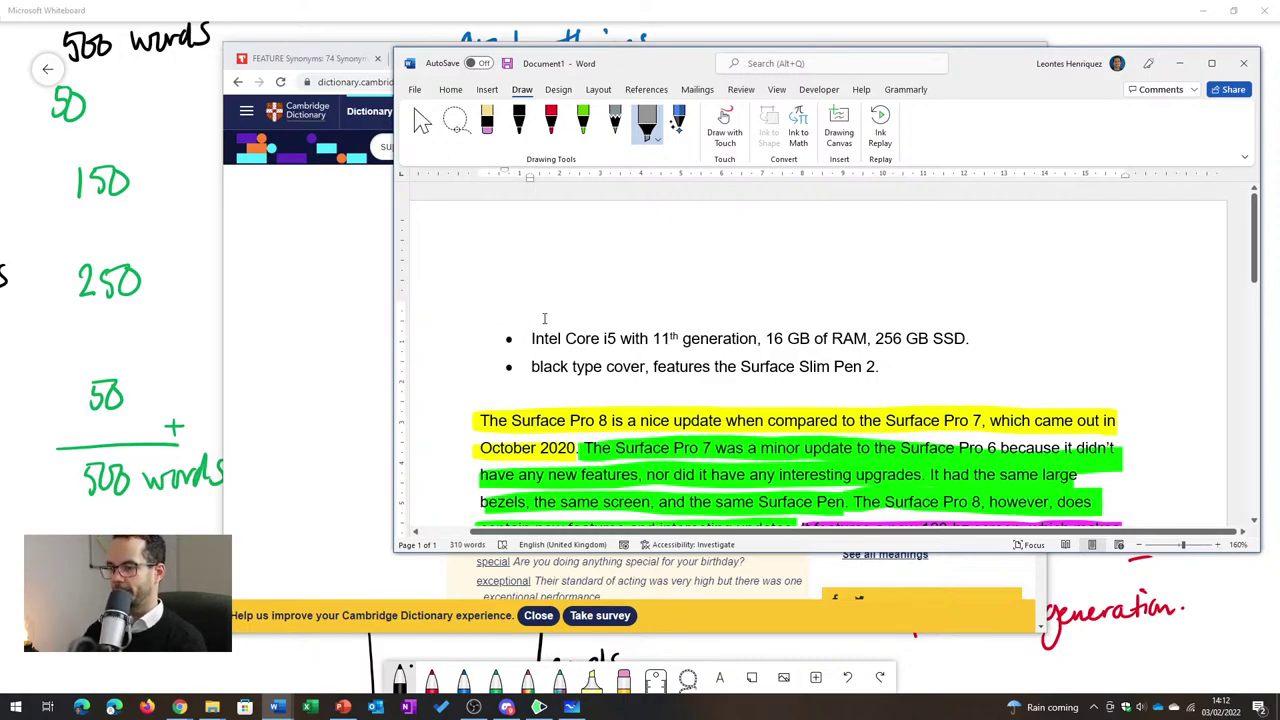
key(BackSpace)
Step: Begin the paragraph 'This year's Surface Pro 8 has gotten new internals. My version packs an 11th…'
text(This year)
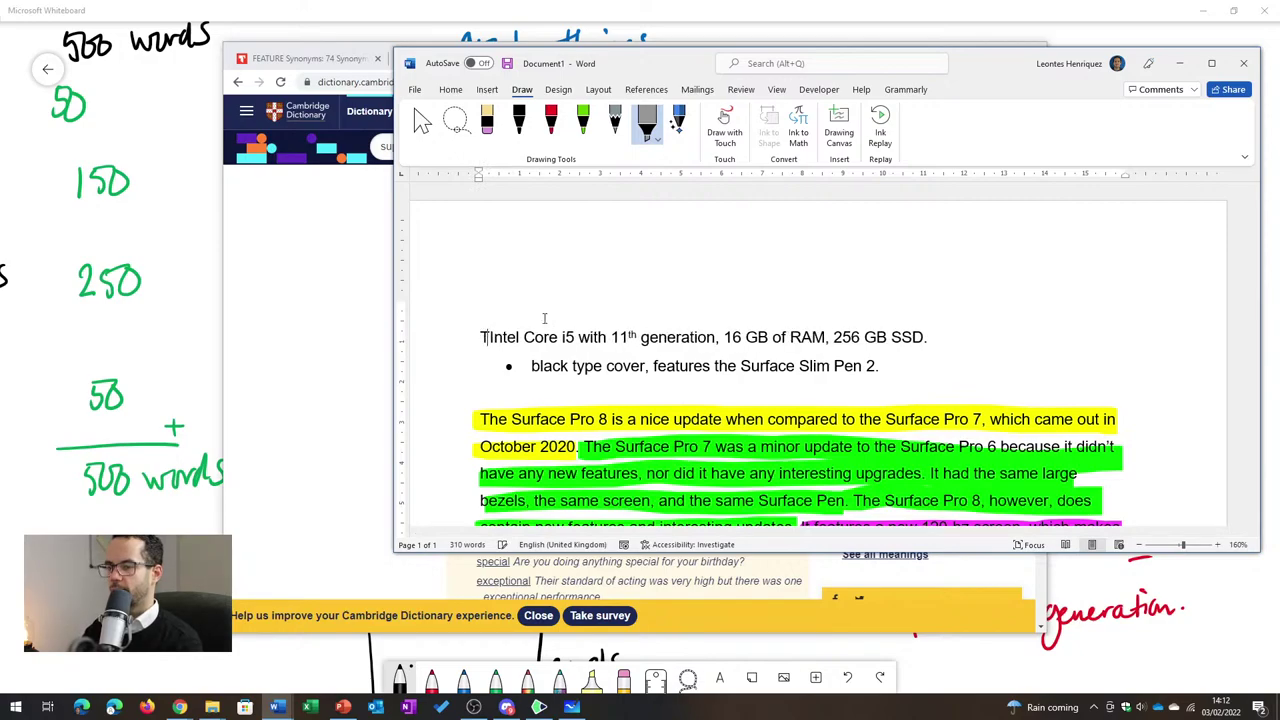
text('s )
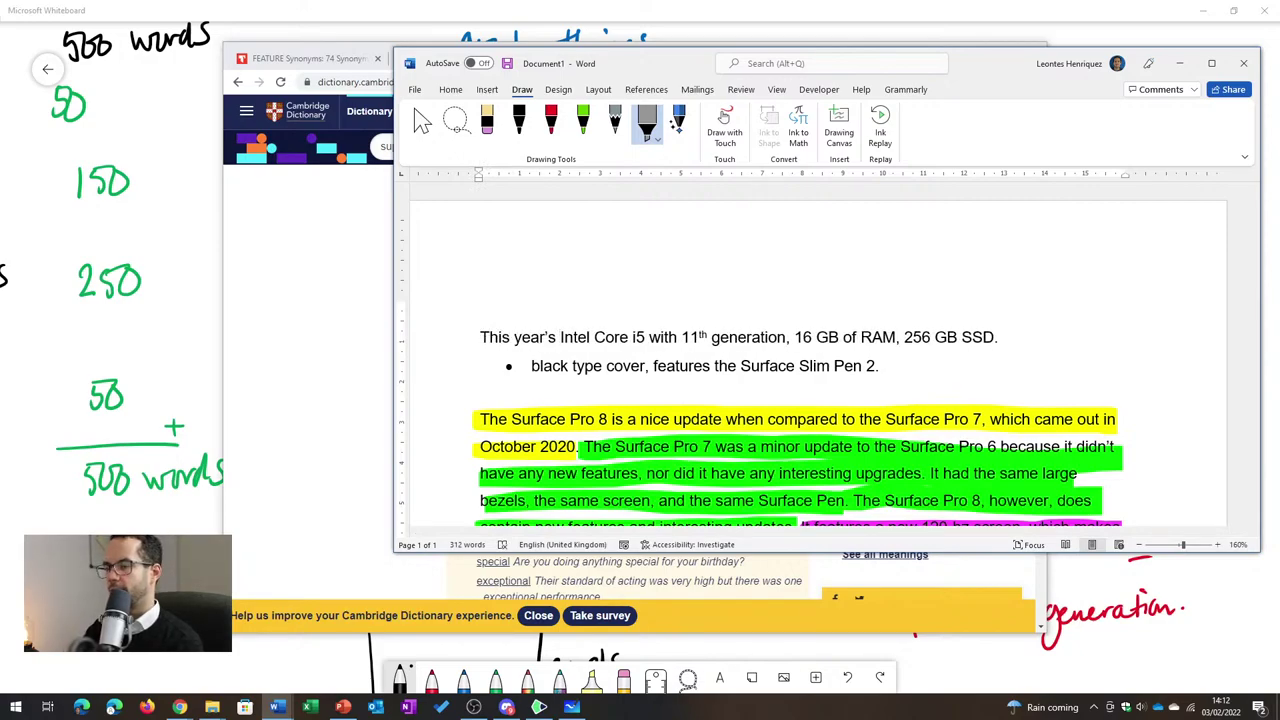
text(Surface Pro 8)
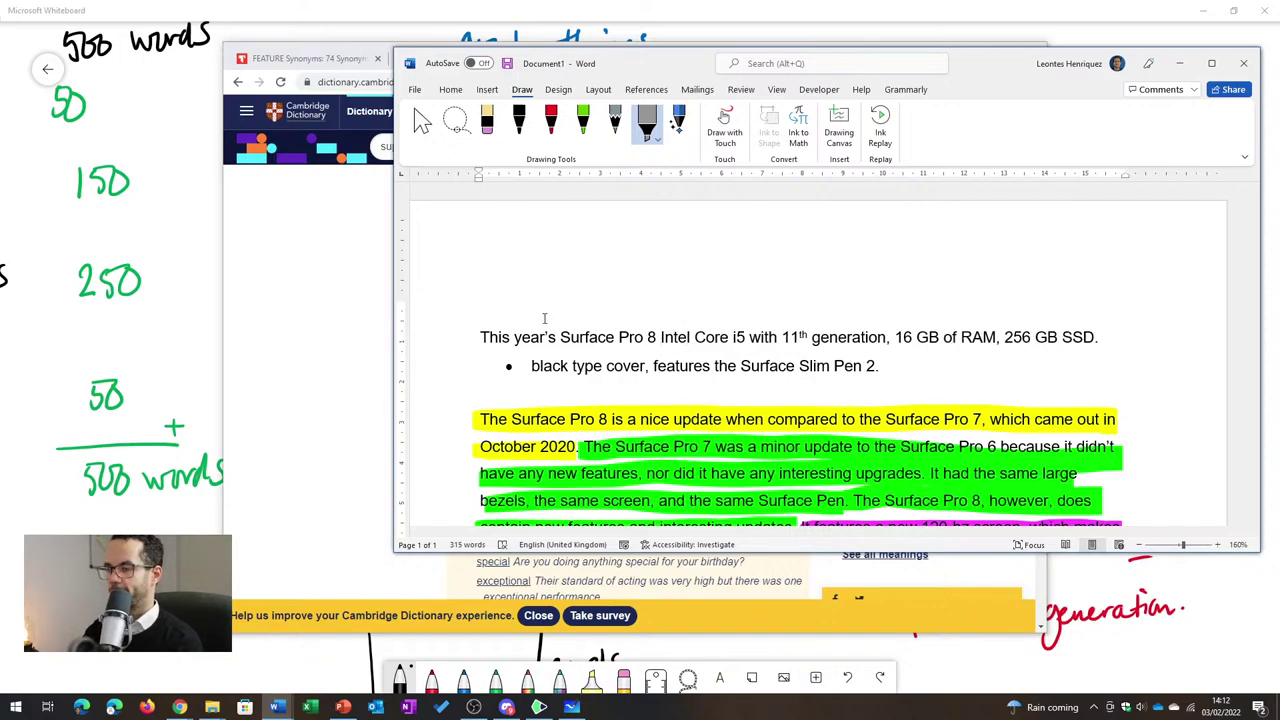
text( has gotten )
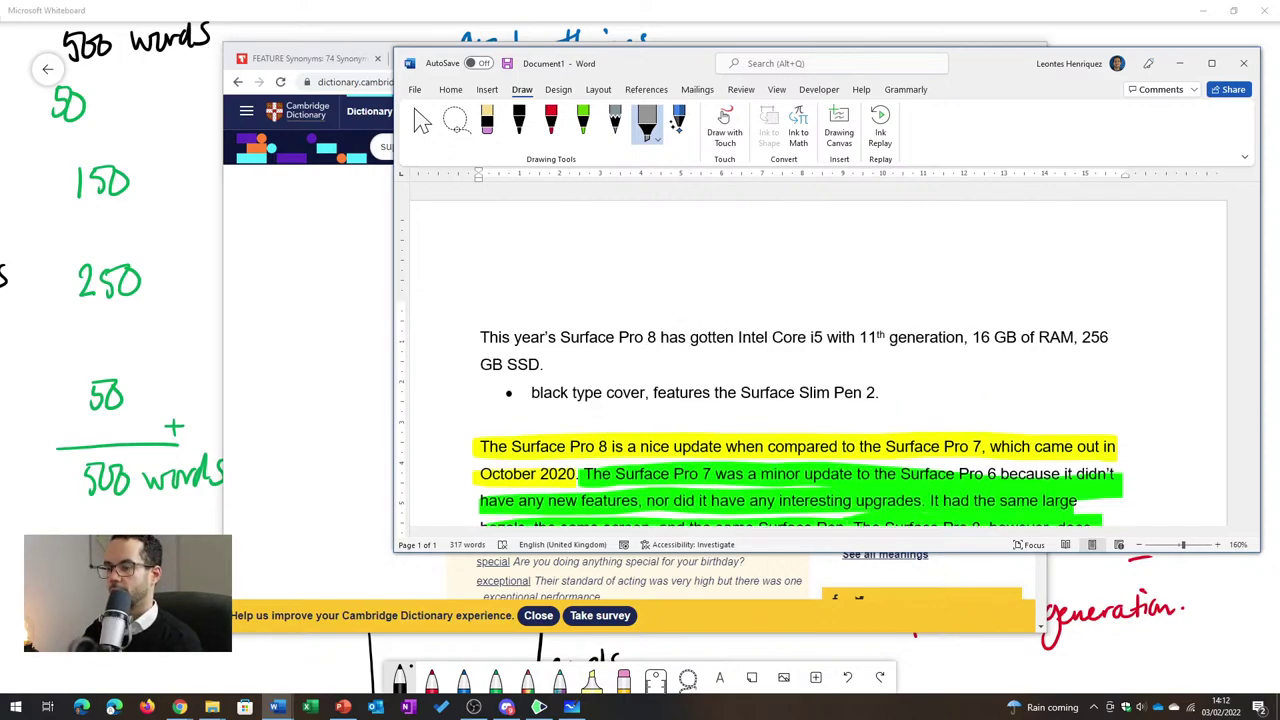
text(new )
text(internals. )
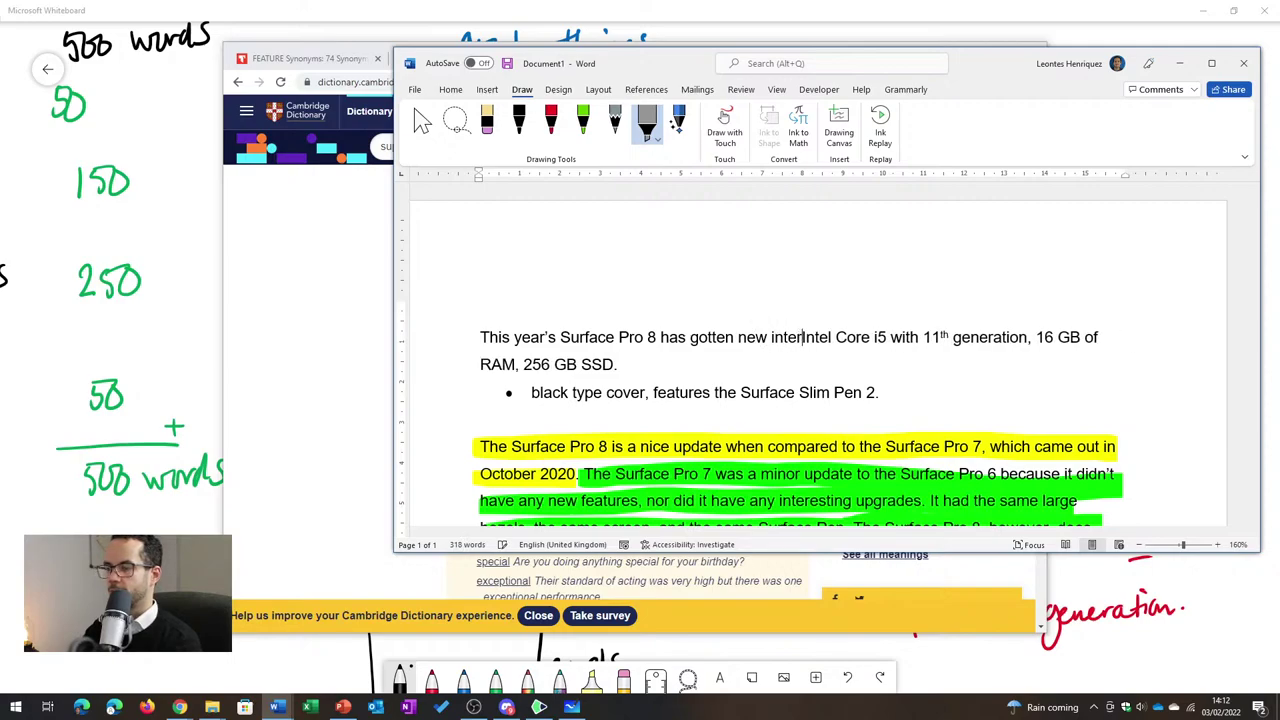
text(My version f)
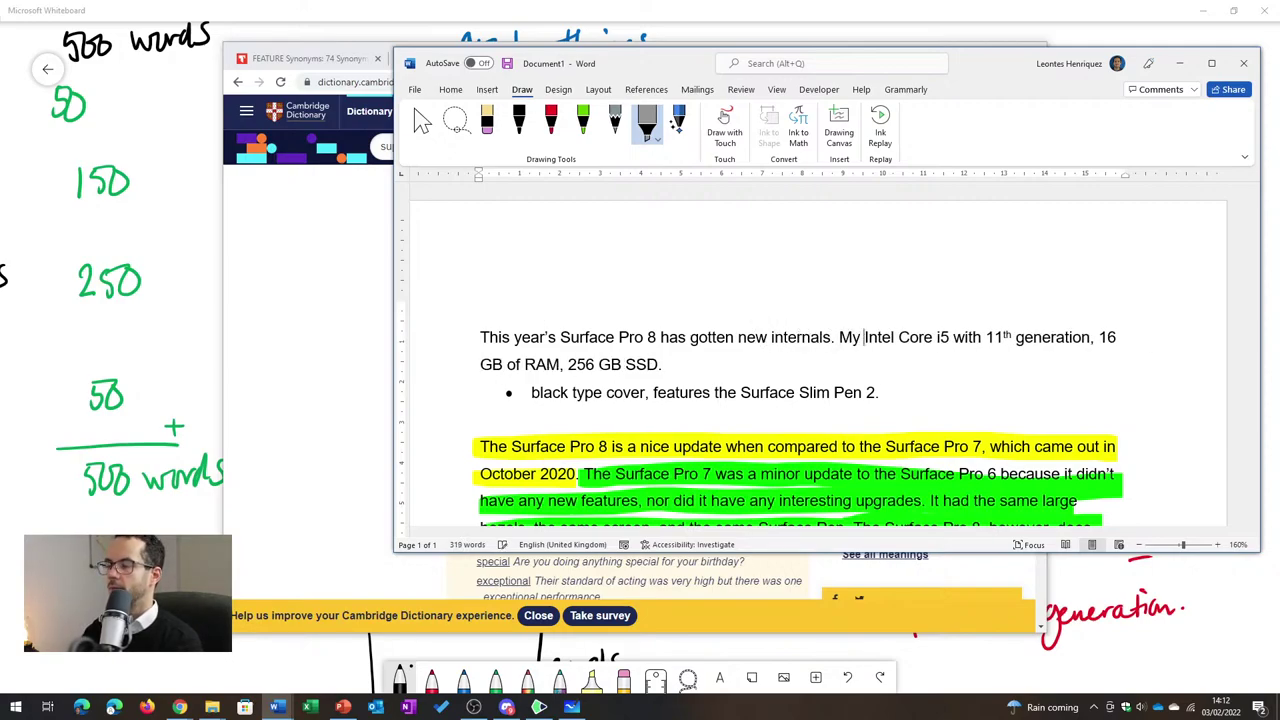
key(BackSpace)
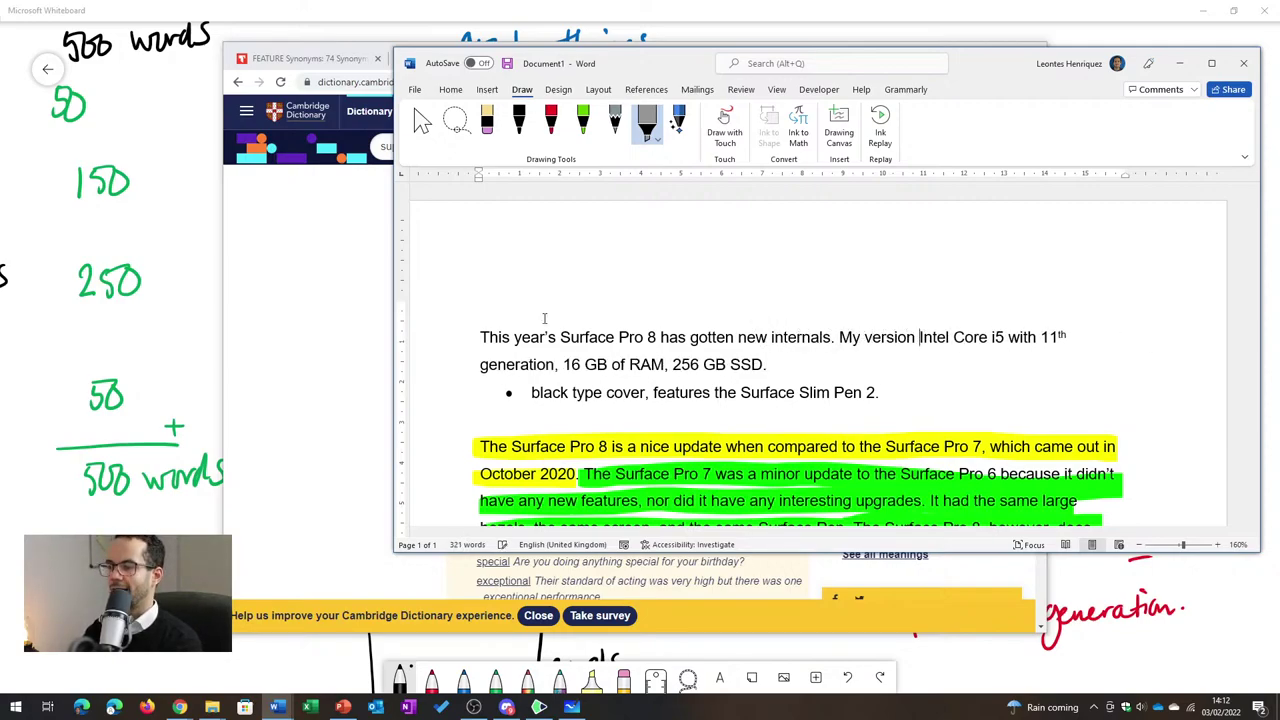
text(pack)
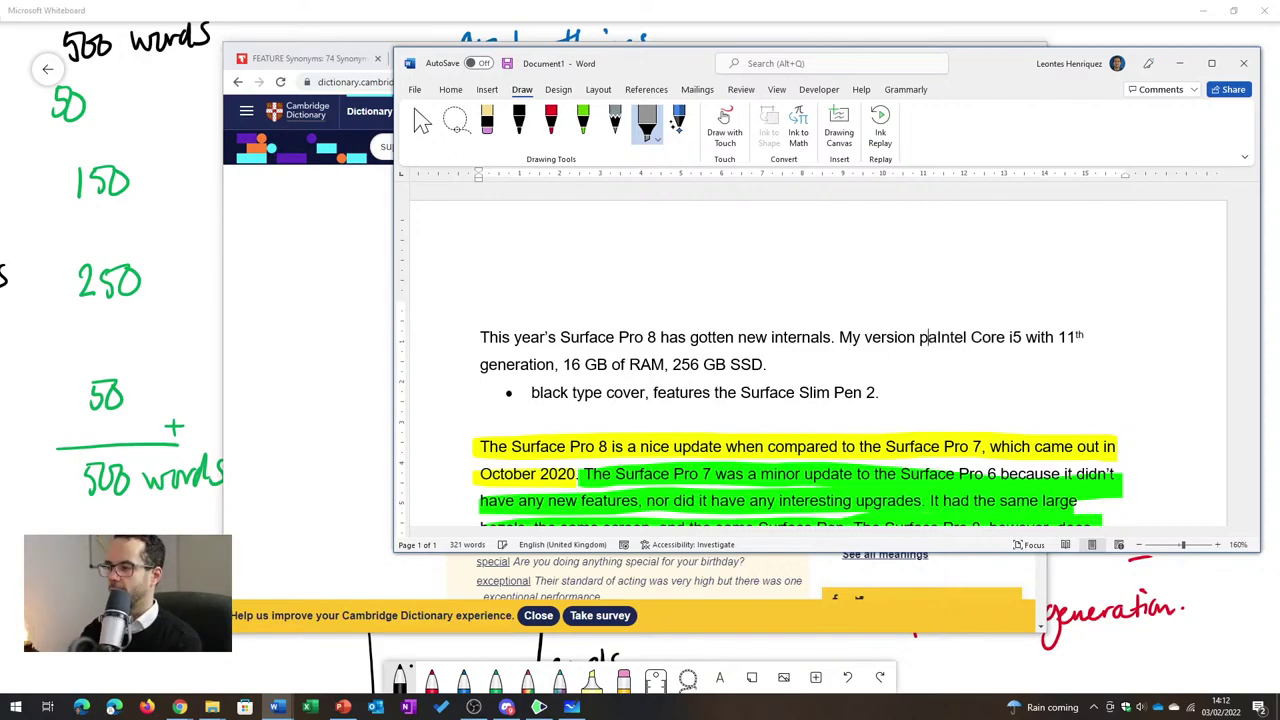
text(s an)
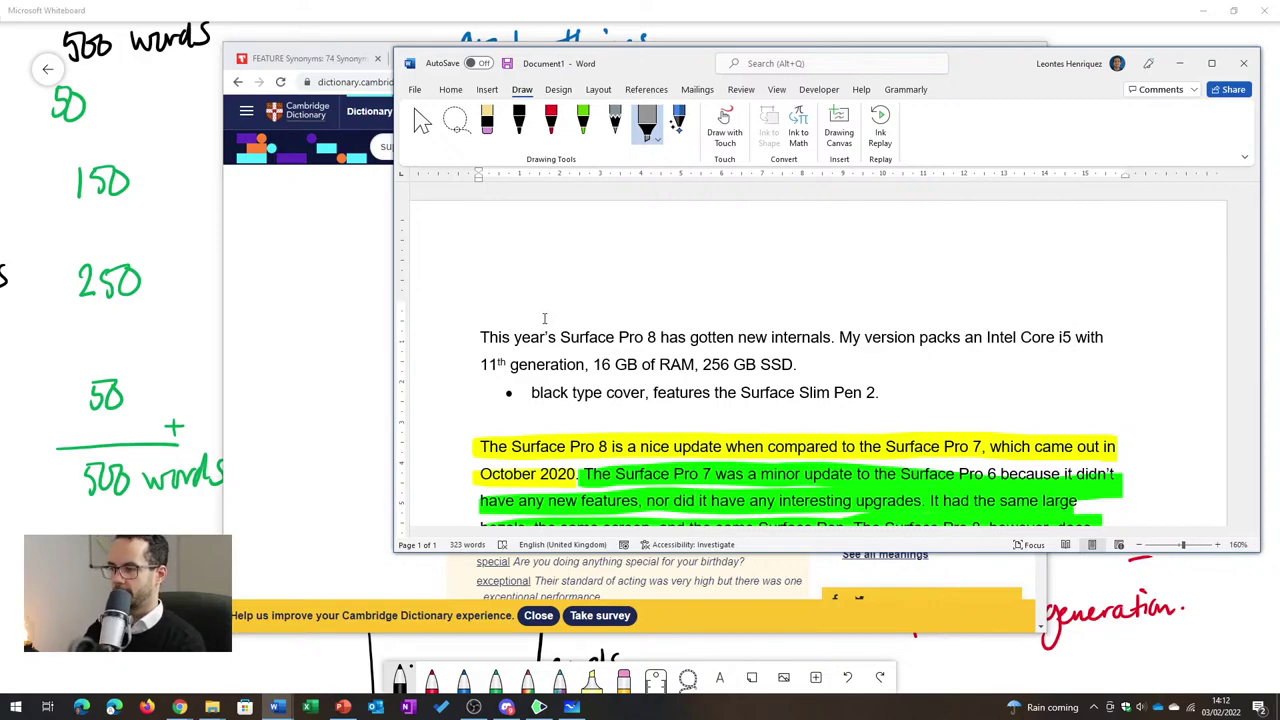
text(11th)
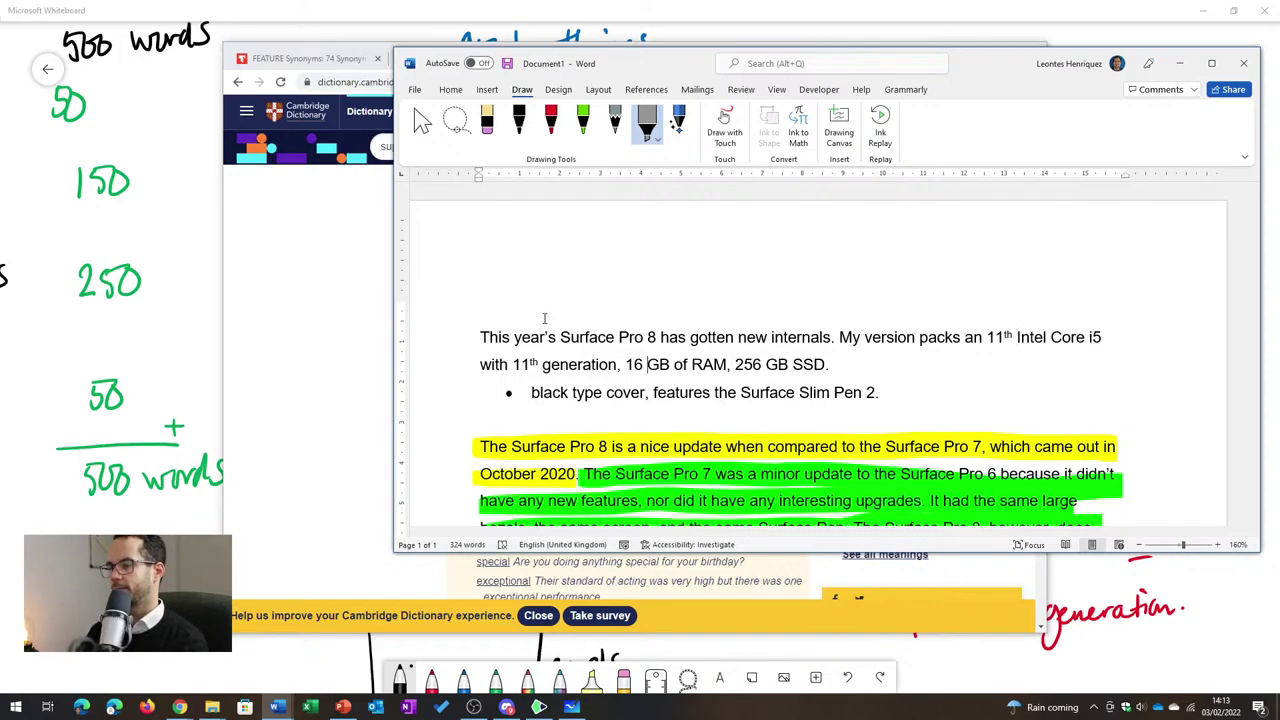
key(ctrl+Left)
key(ctrl+BackSpace)
key(ctrl+BackSpace)
key(ctrl+BackSpace)
key(ctrl+BackSpace)
text(with)
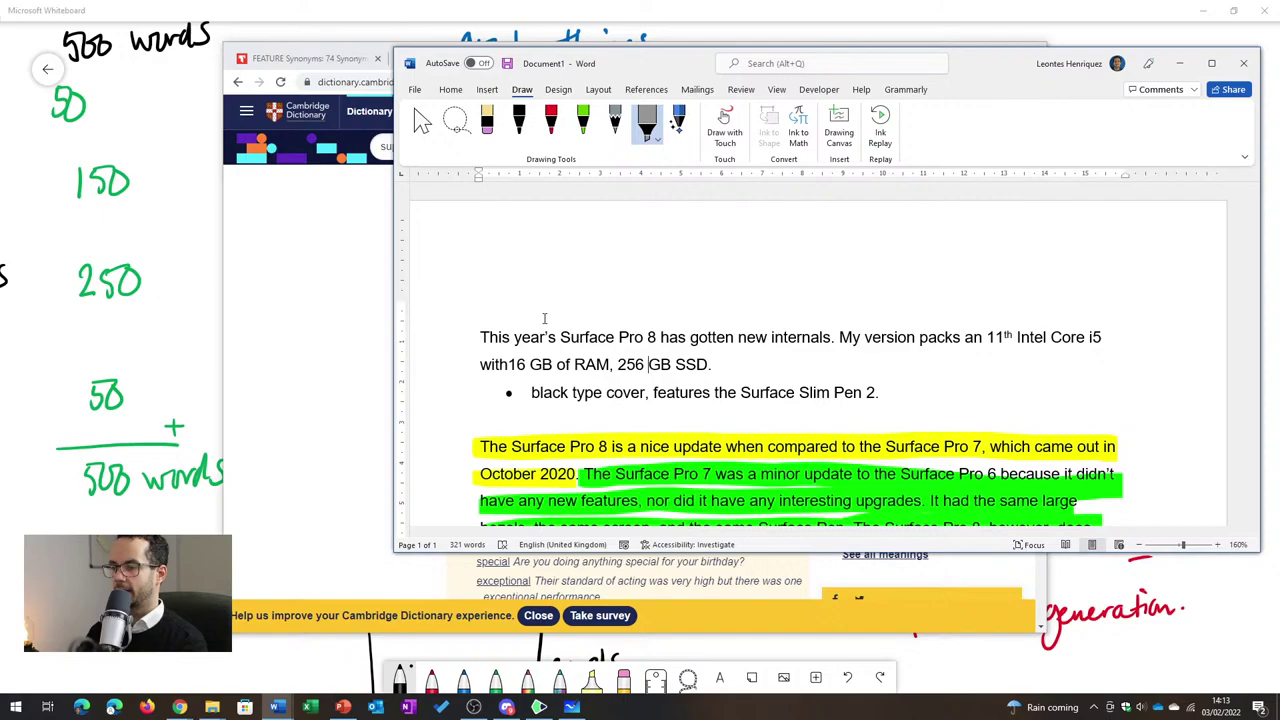
Step: Reword the RAM and 256 GB SSD details into '…and 256 GB of storage.'
key(BackSpace)
key(BackSpace)
text(and)
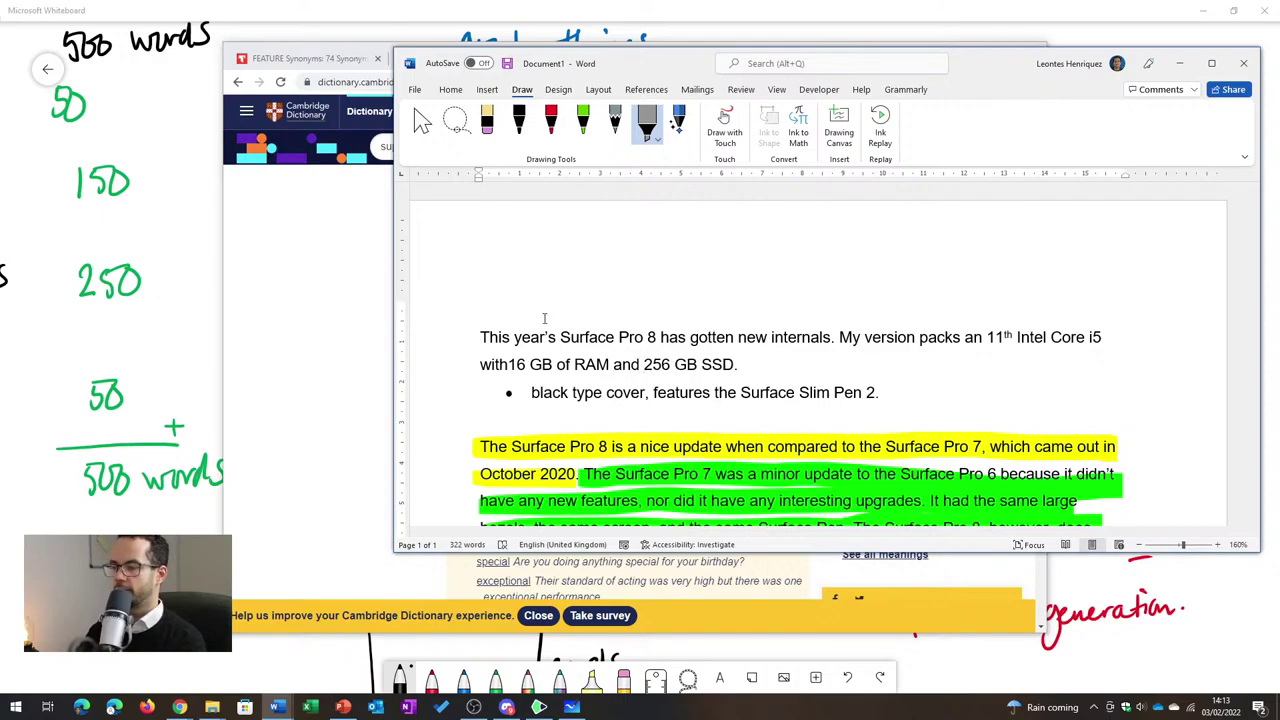
key(ctrl+Delete)
key(BackSpace)
text(of)
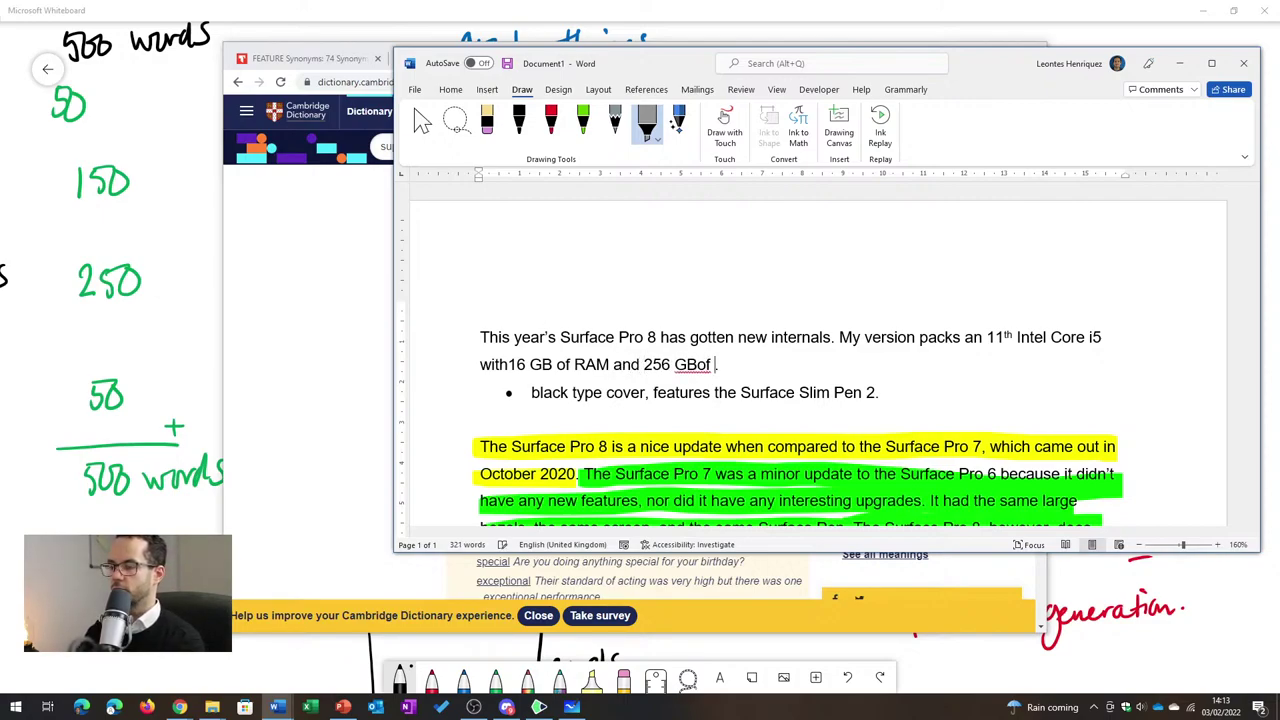
key(BackSpace)
key(BackSpace)
text(orage. )
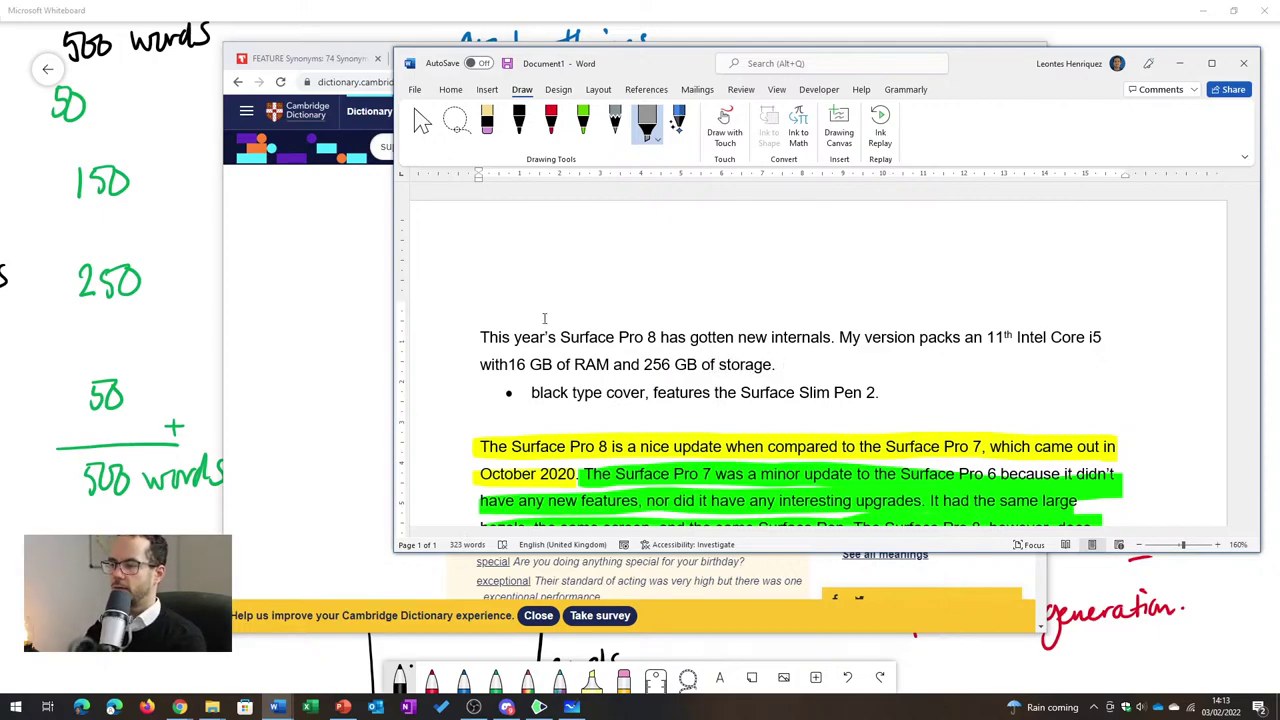
text(They)
key(ctrl+BackSpace)
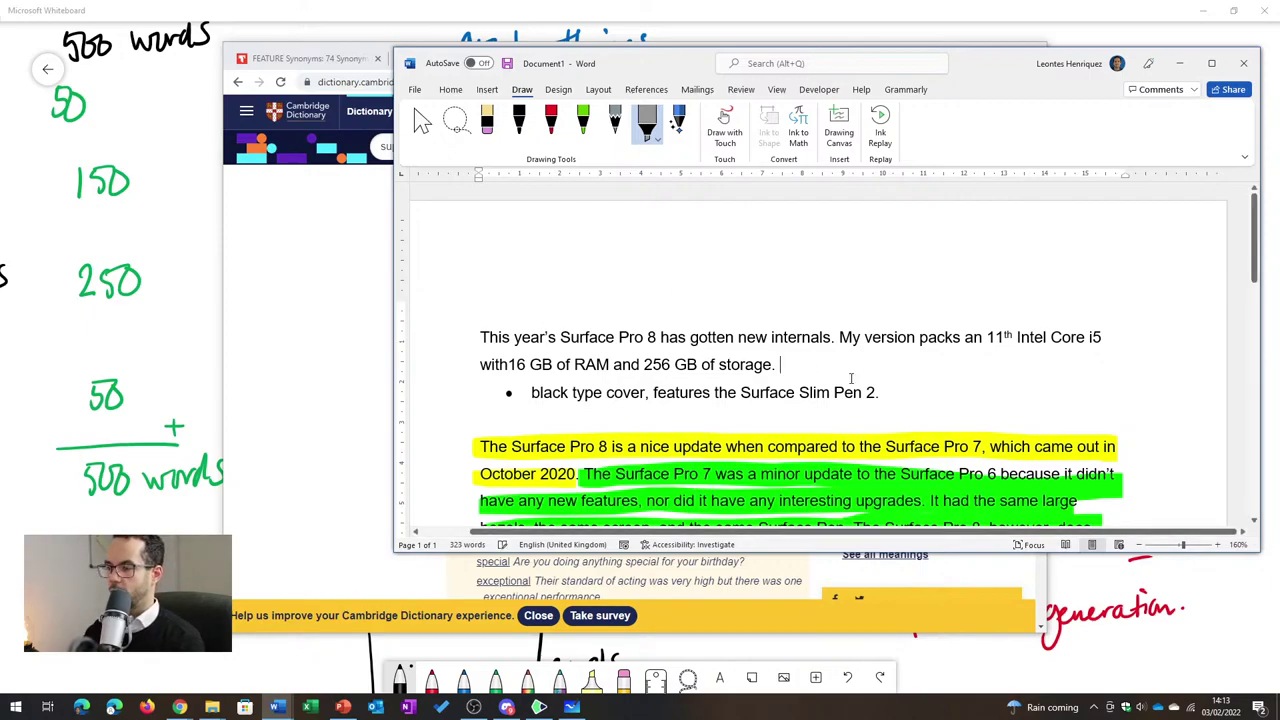
Step: Add that Microsoft upgraded the design with a slightly rounded design, giving it a softer feel
text(Microo)
key(BackSpace)
text(soft )
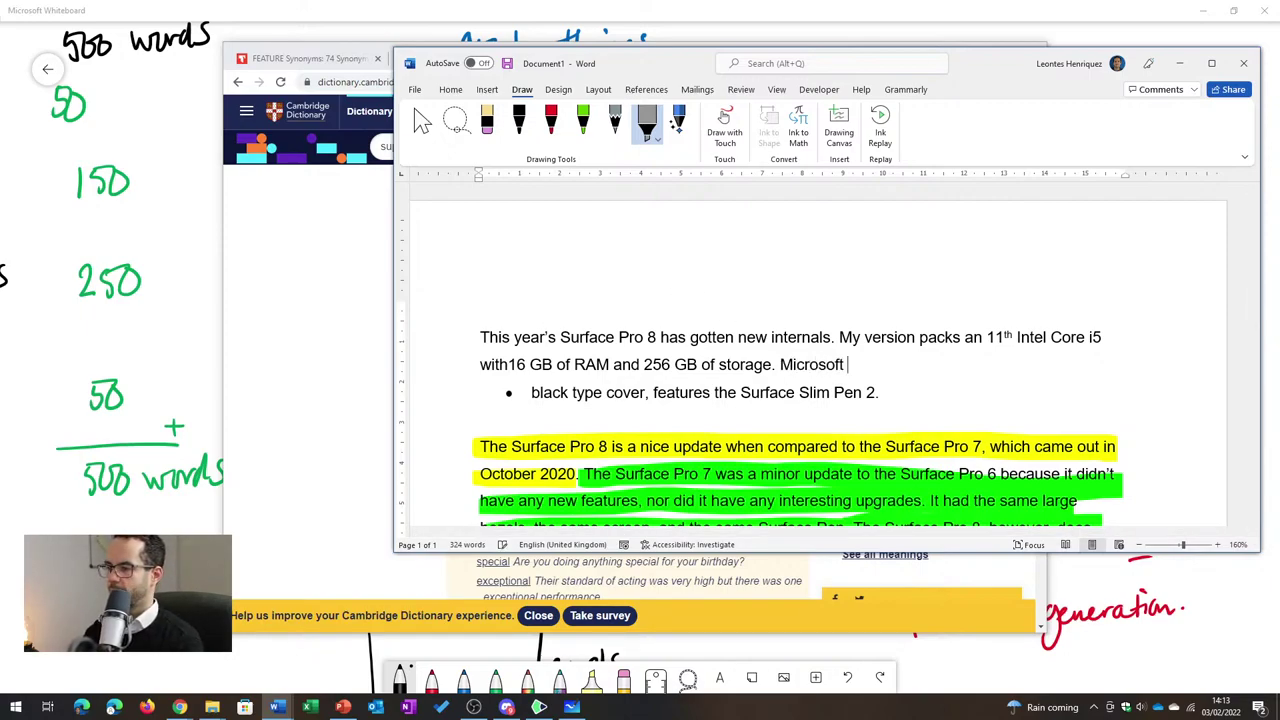
text(upgraded the design)
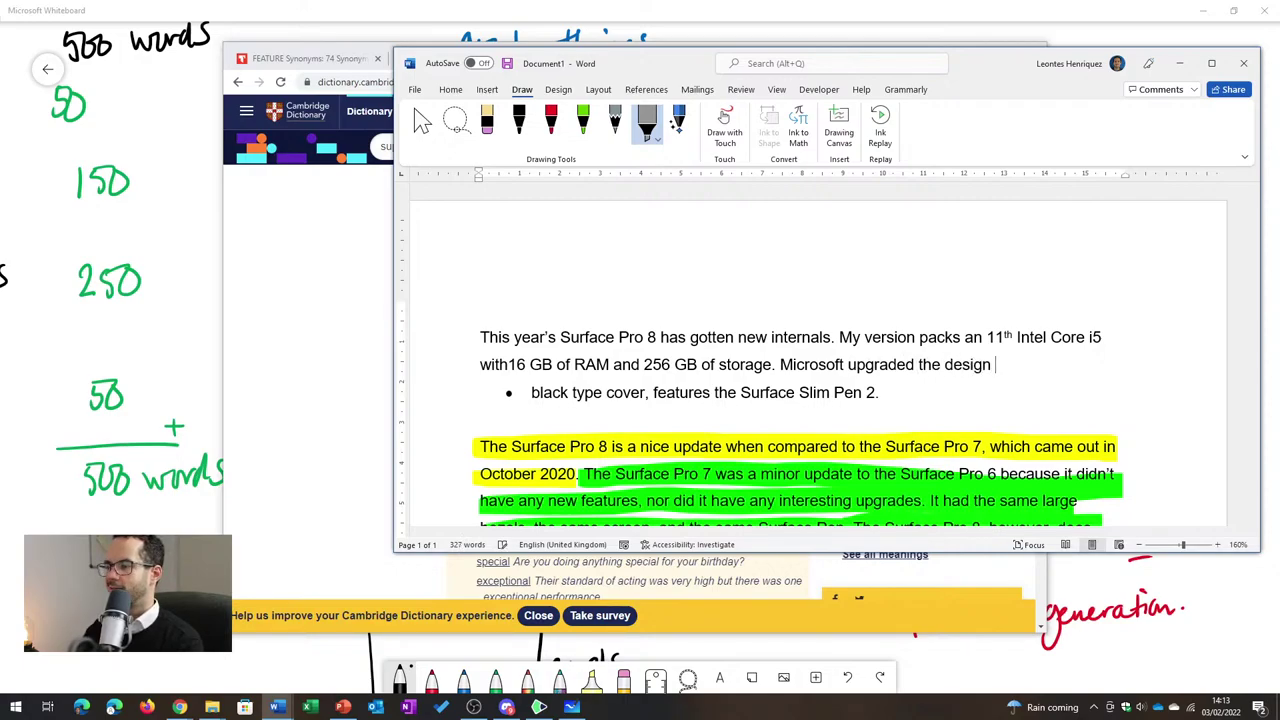
text( with a )
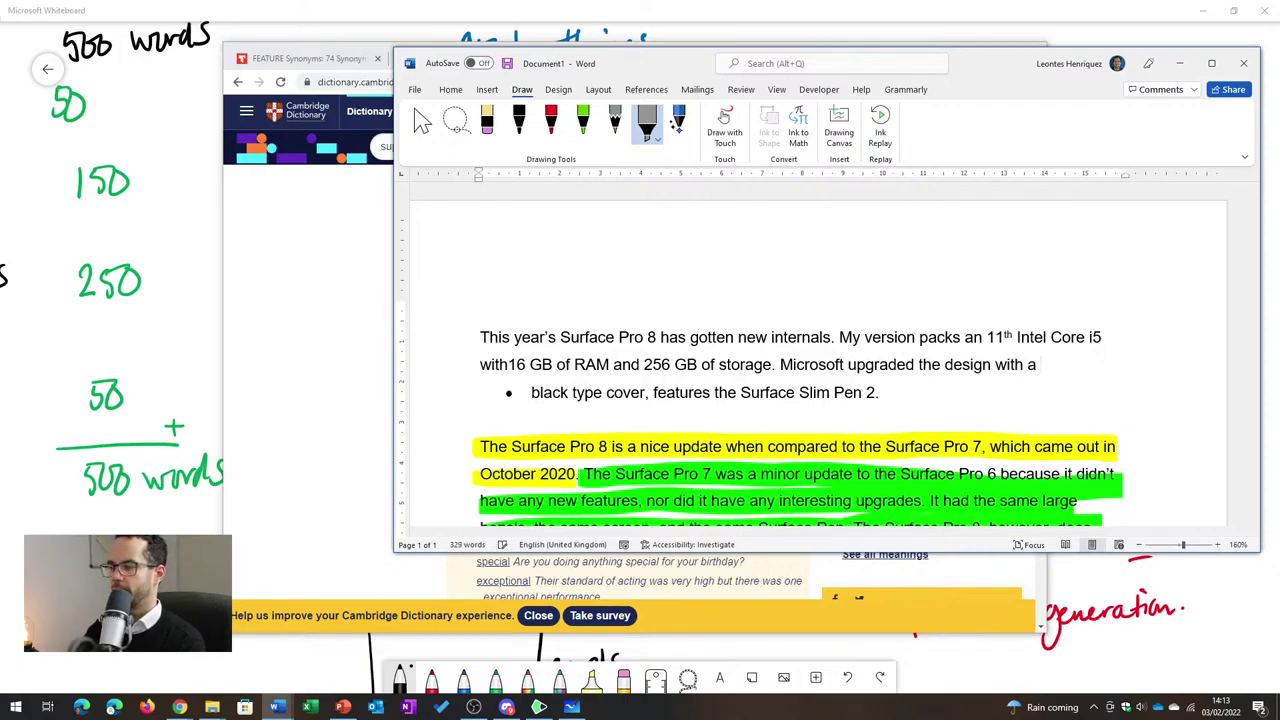
text(slightly )
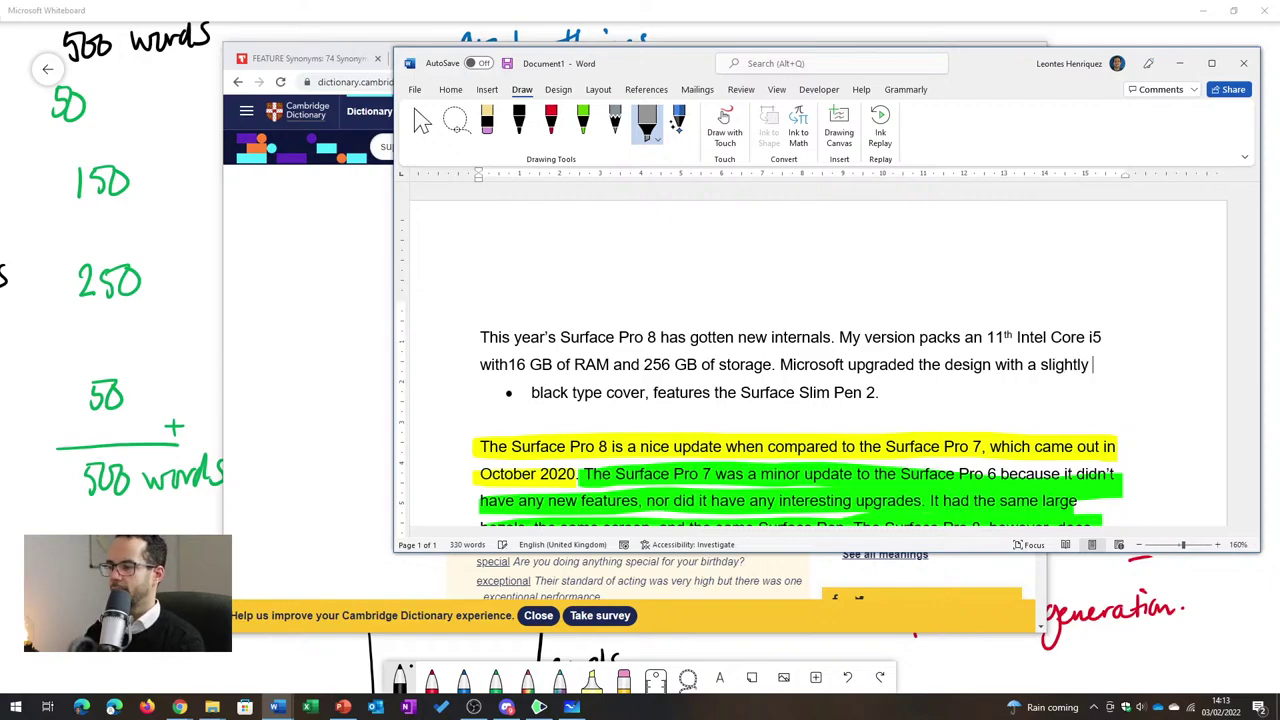
text(rounded design)
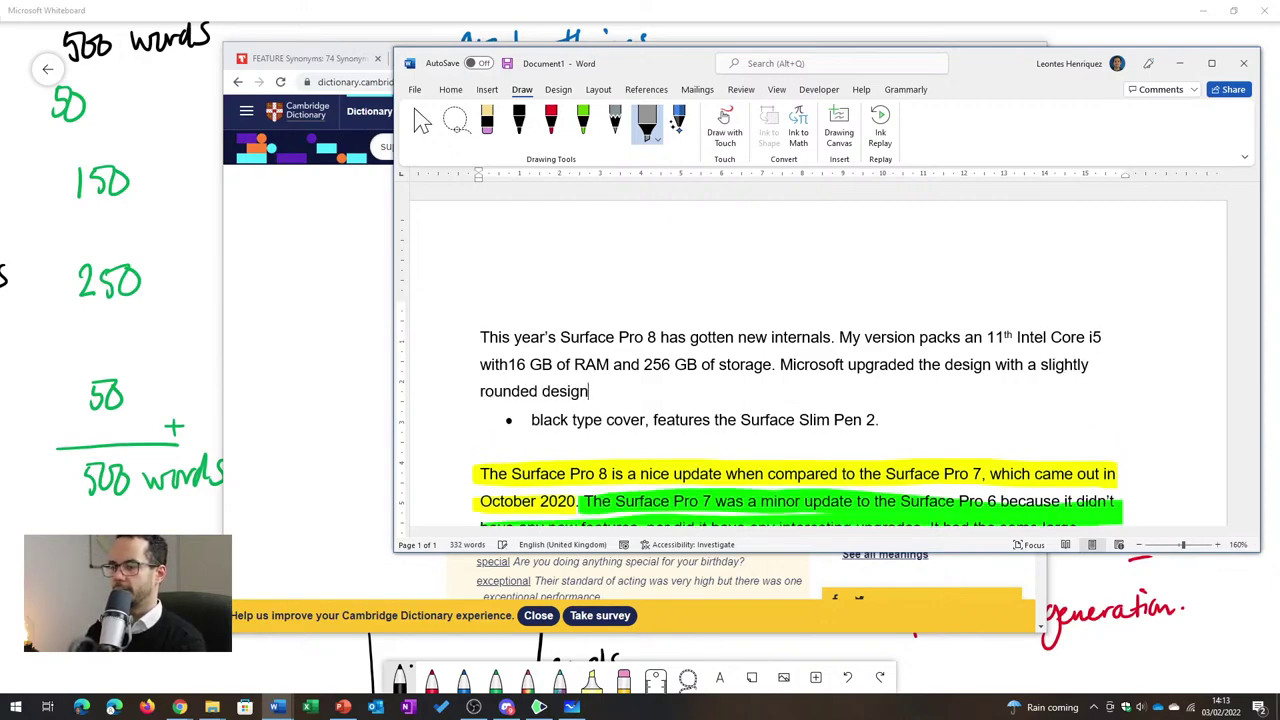
text(, giving i)
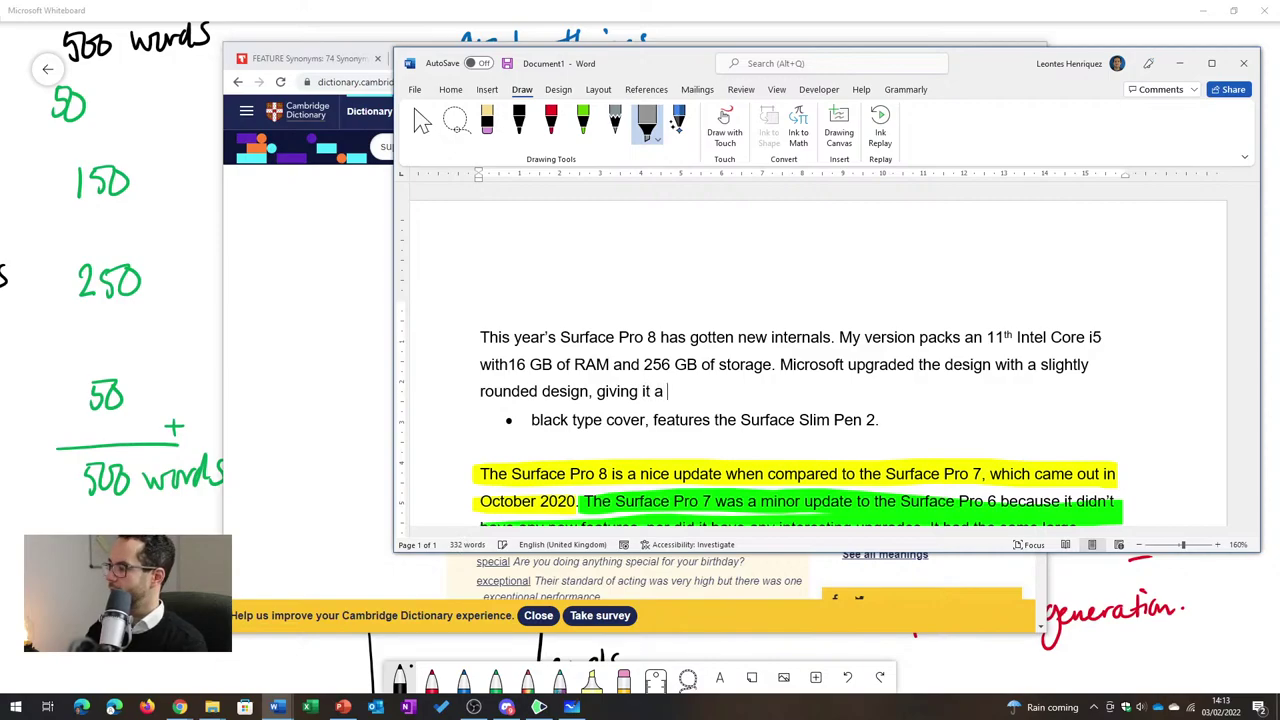
text(t a )
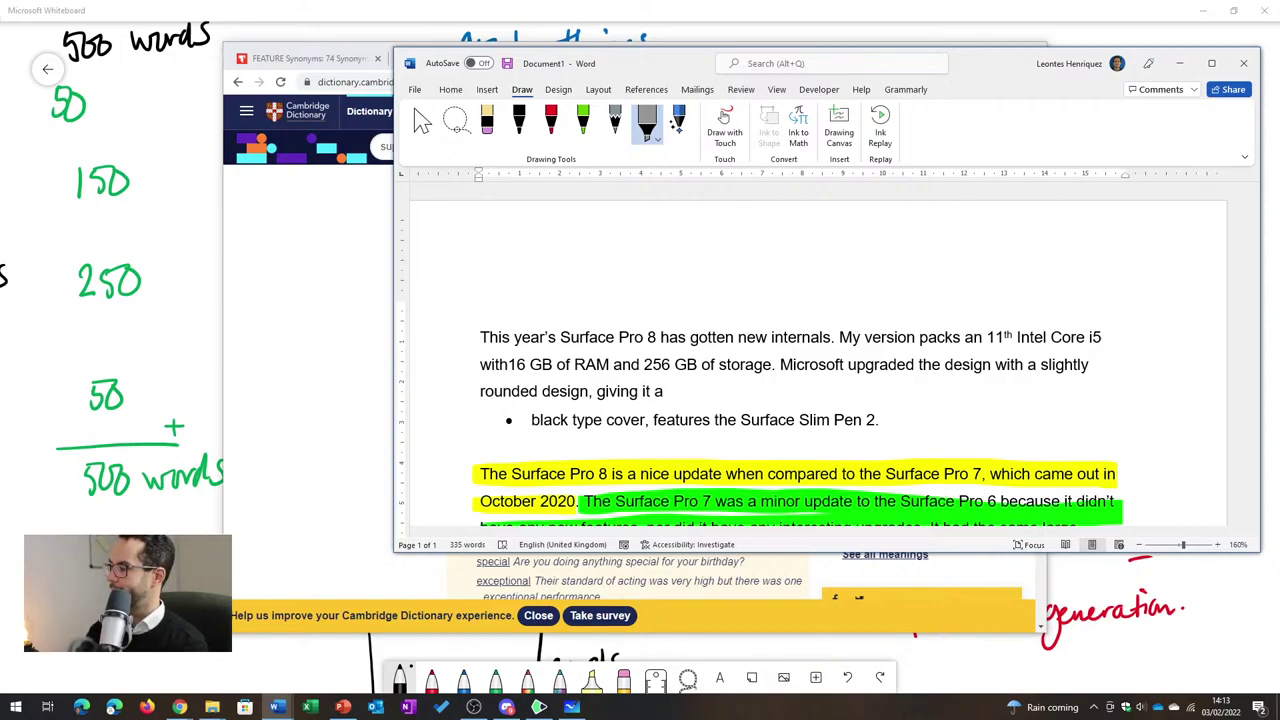
text(softer)
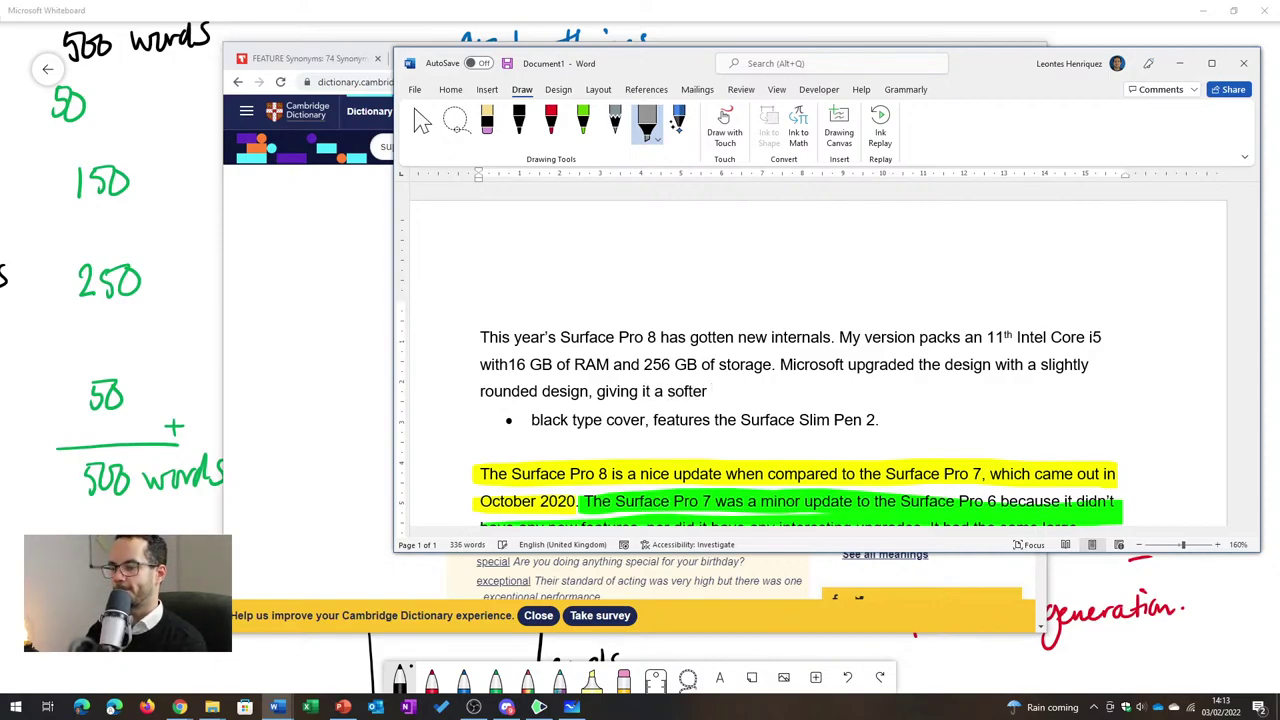
text( feel.)
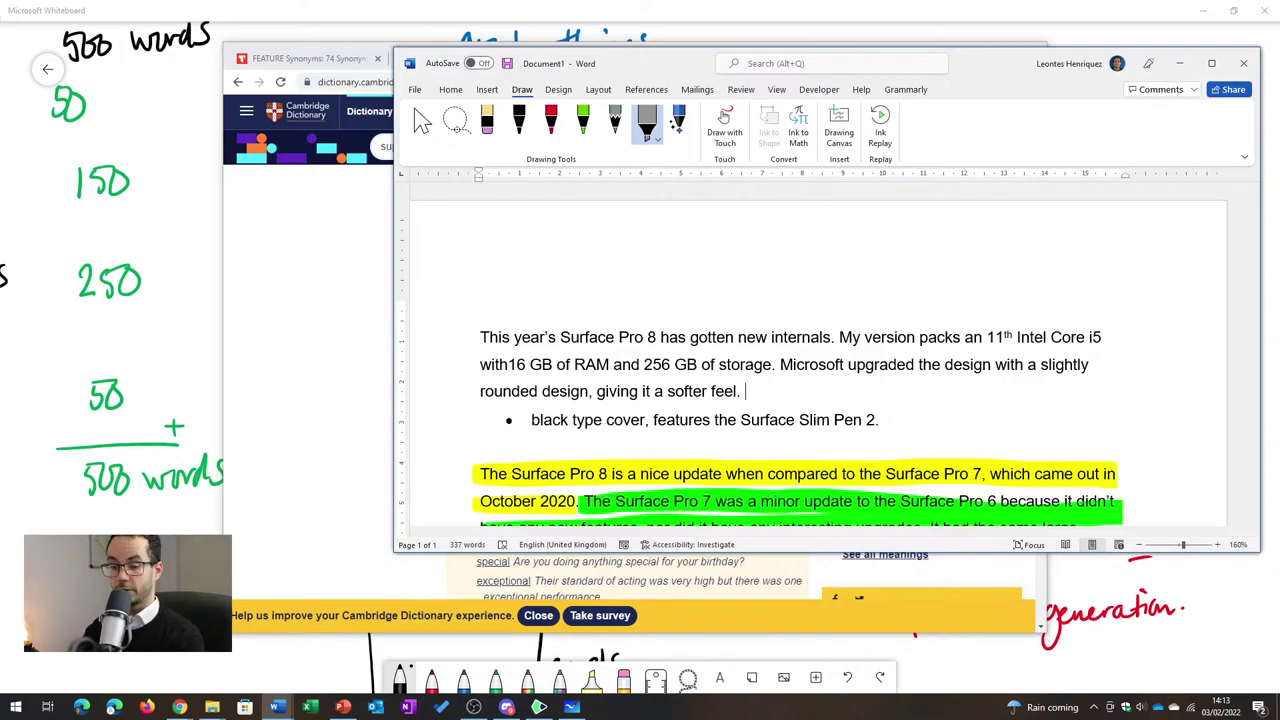
text(It has)
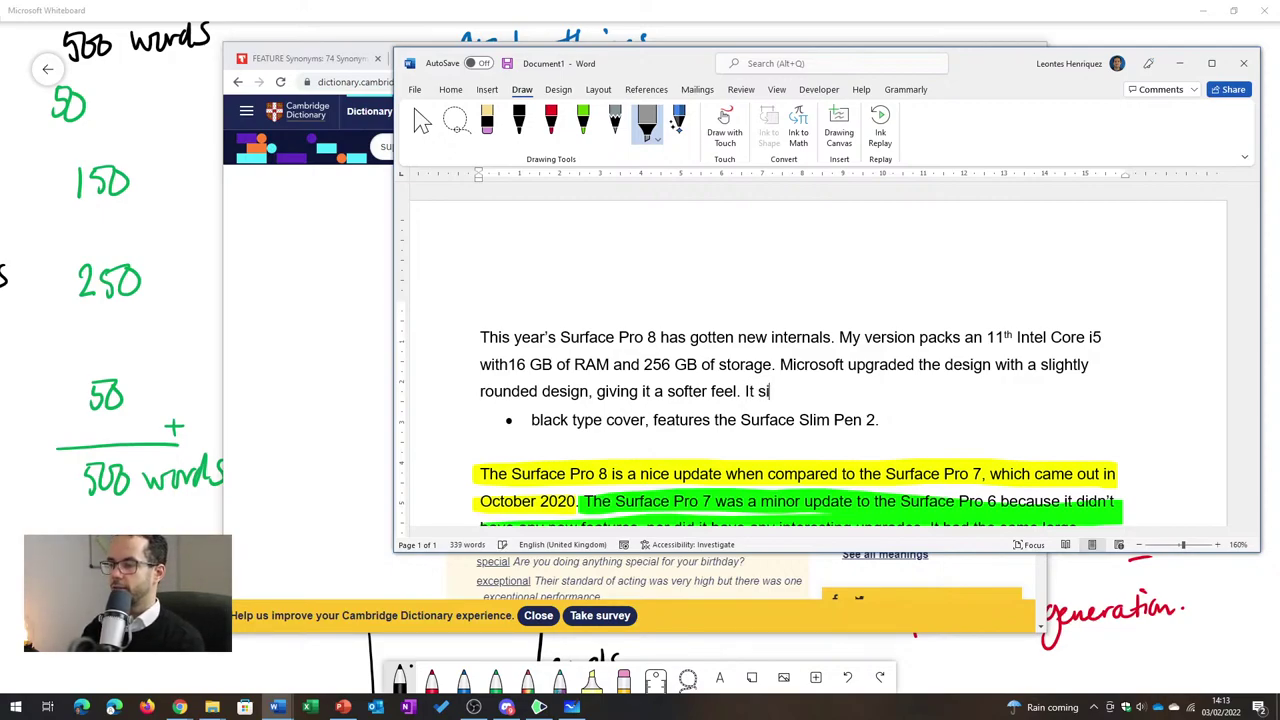
key(BackSpace)
key(BackSpace)
key(BackSpace)
text(still has )
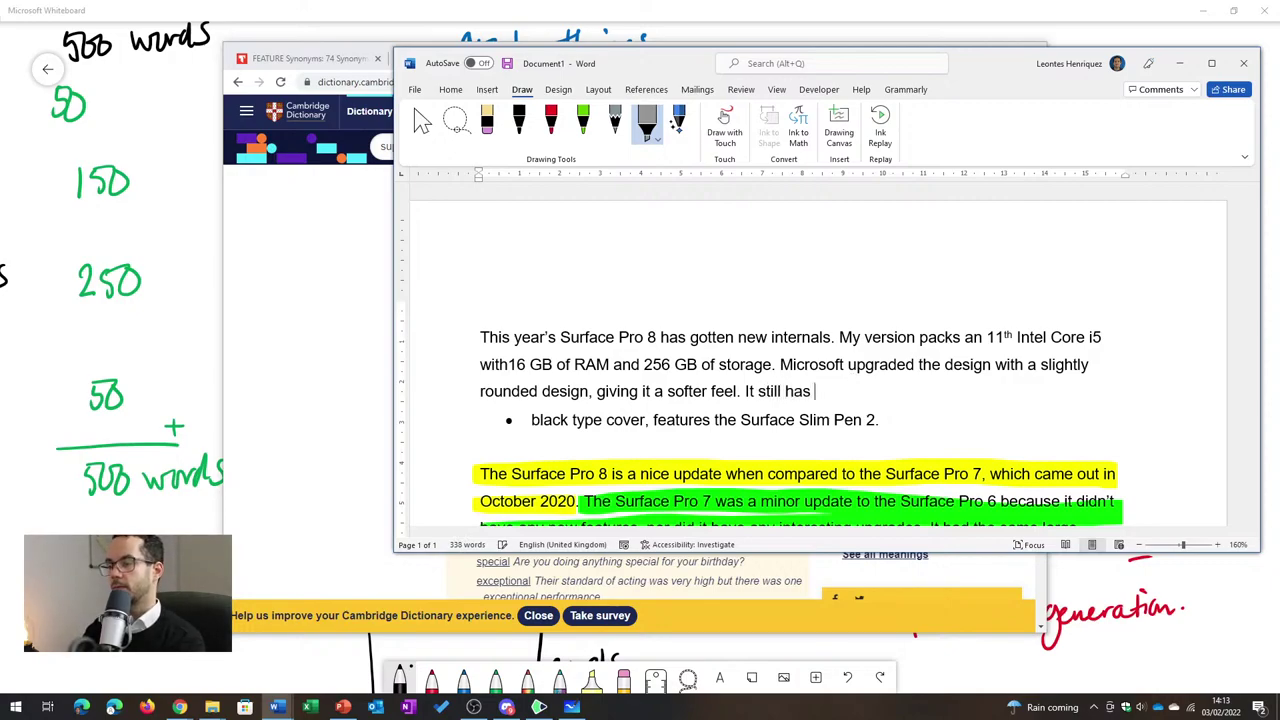
text(Toshiba SS)
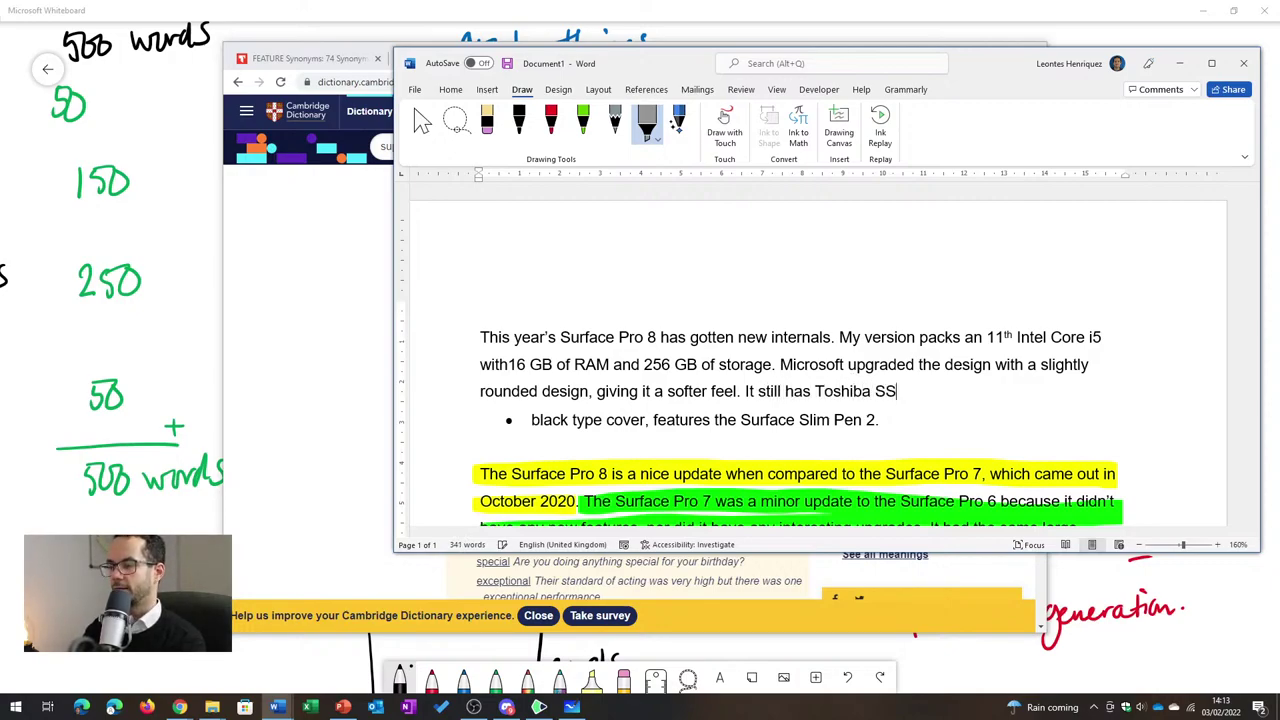
text(Ds, which)
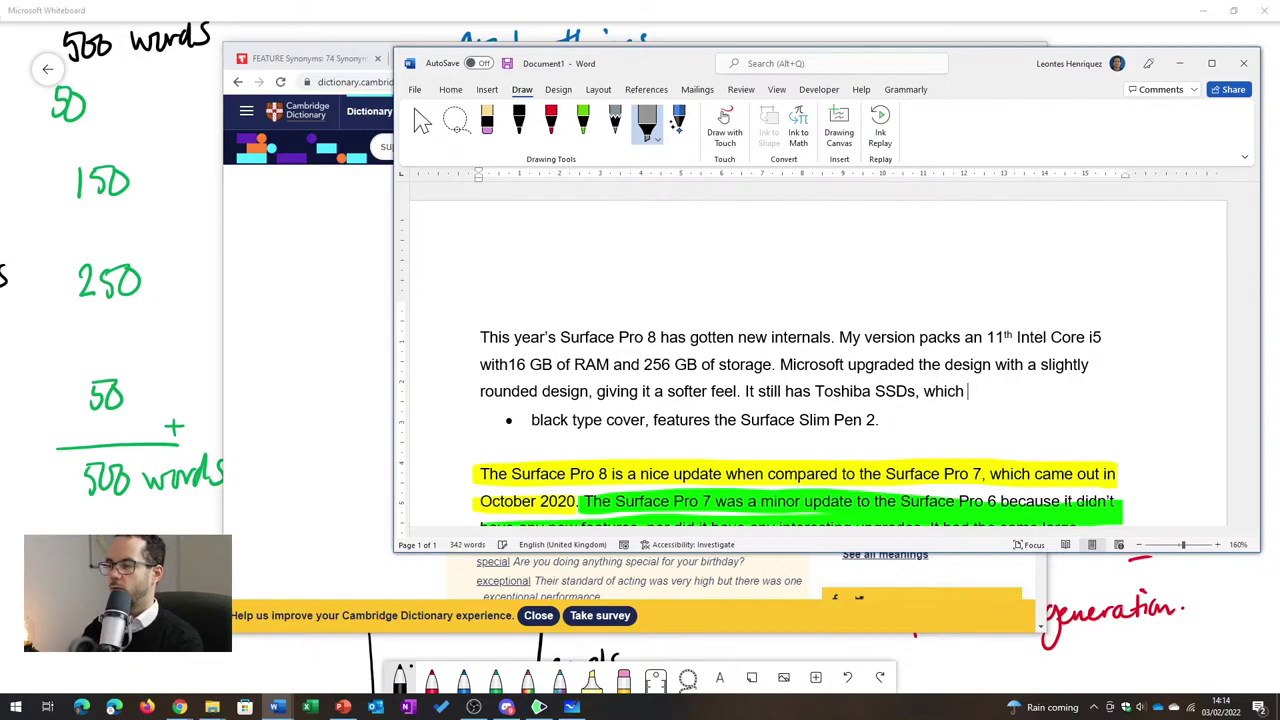
Step: Write 'It still has Toshiba M2 Nvme SSDs, which are replaceable.' and merge the bullet line as 'I got the b…'
key(BackSpace)
key(BackSpace)
key(BackSpace)
key(BackSpace)
key(BackSpace)
key(BackSpace)
key(BackSpace)
key(BackSpace)
key(BackSpace)
key(BackSpace)
key(BackSpace)
text(Ms)
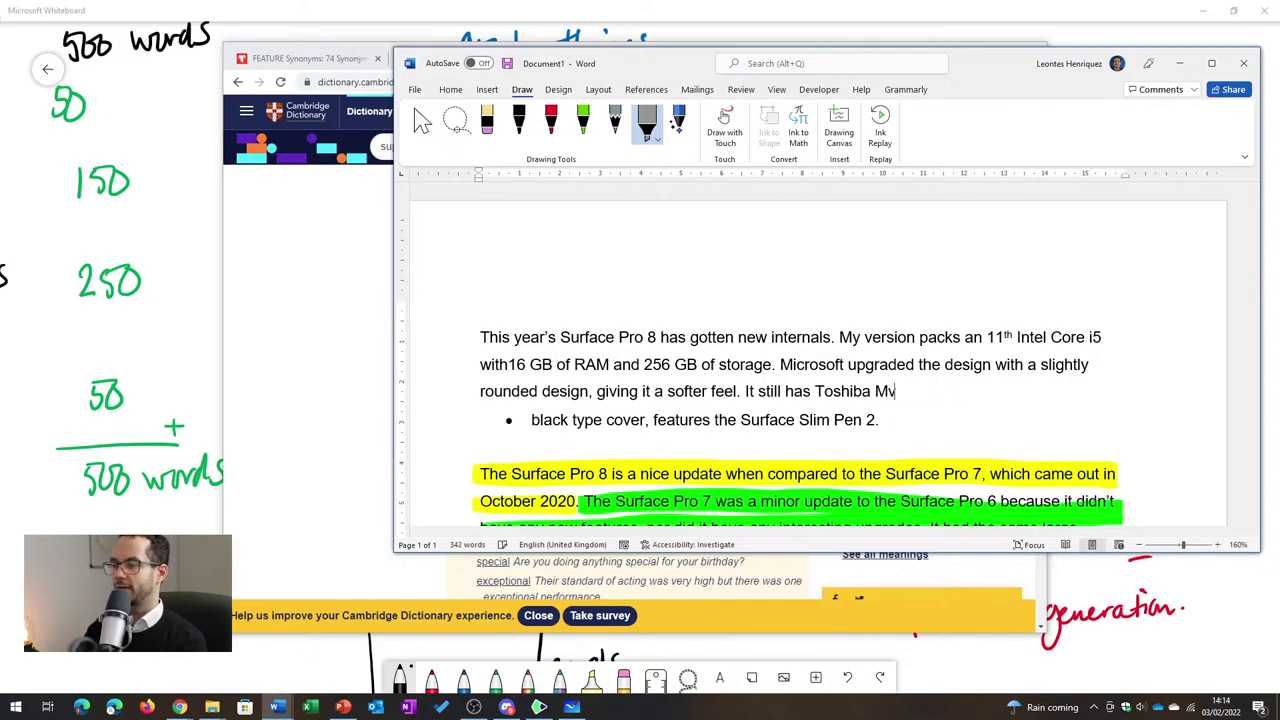
key(BackSpace)
key(BackSpace)
text(M)
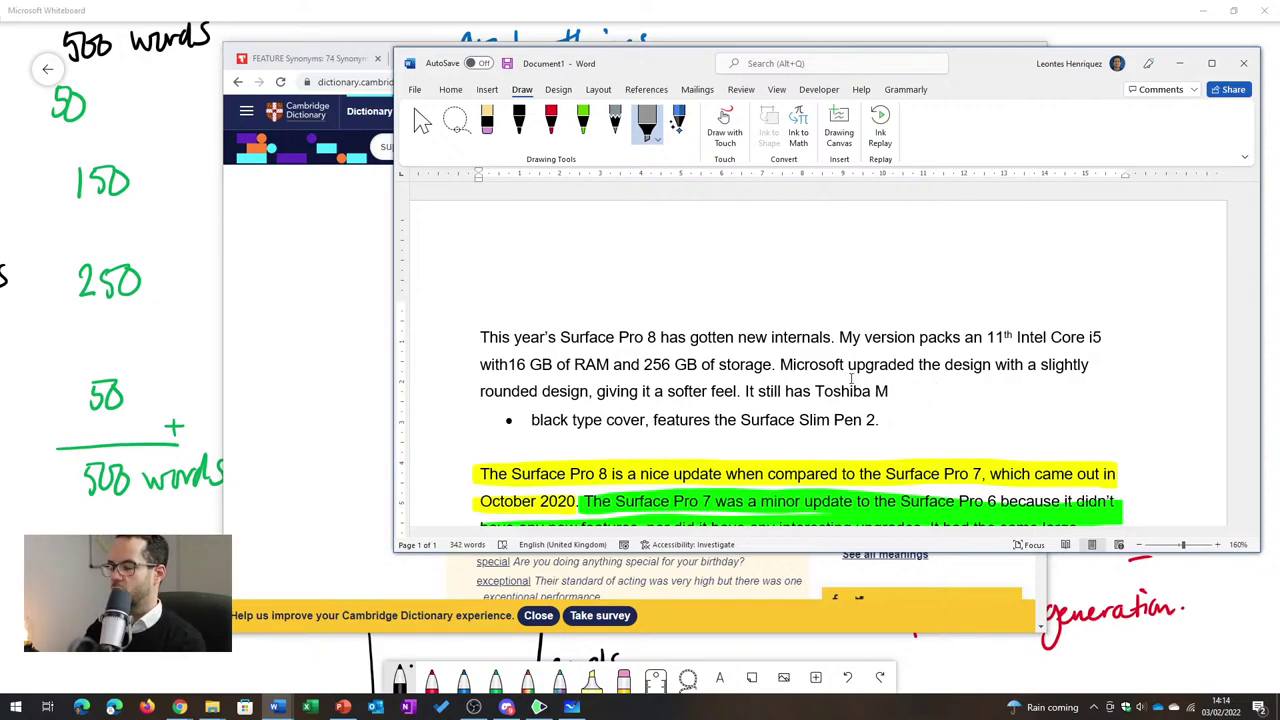
text(2 Nvm)
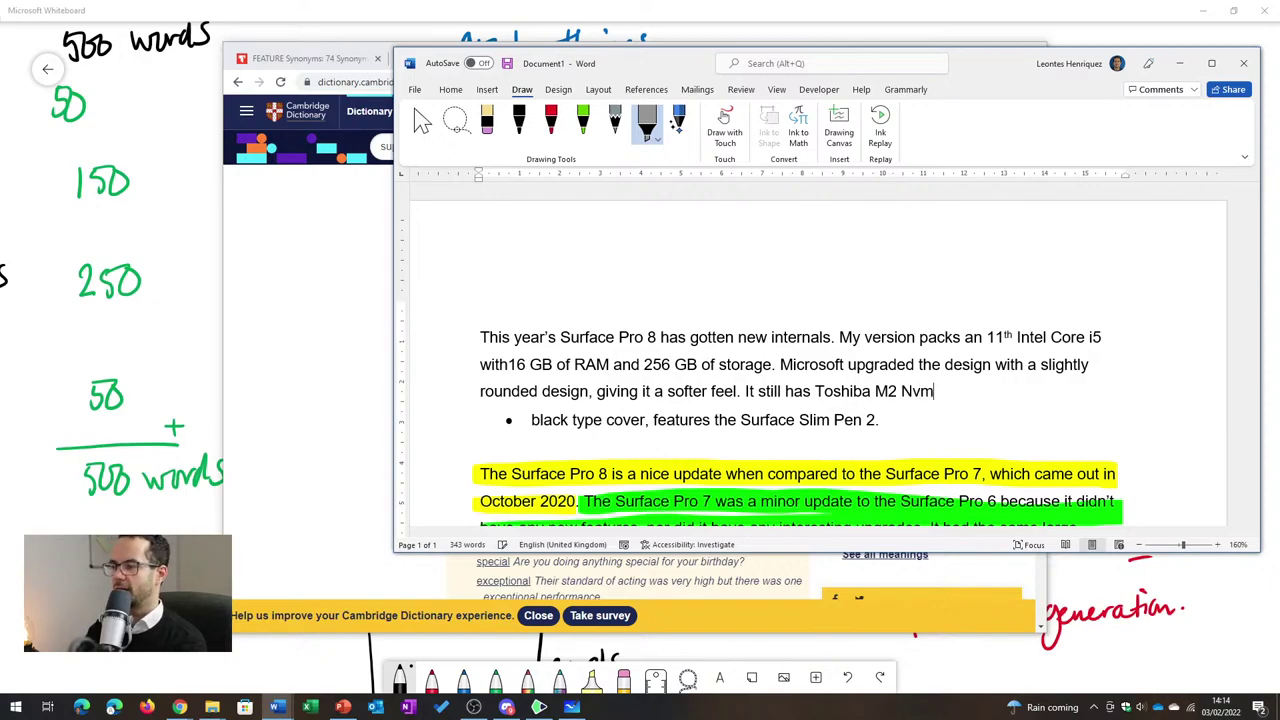
text(e SSds)
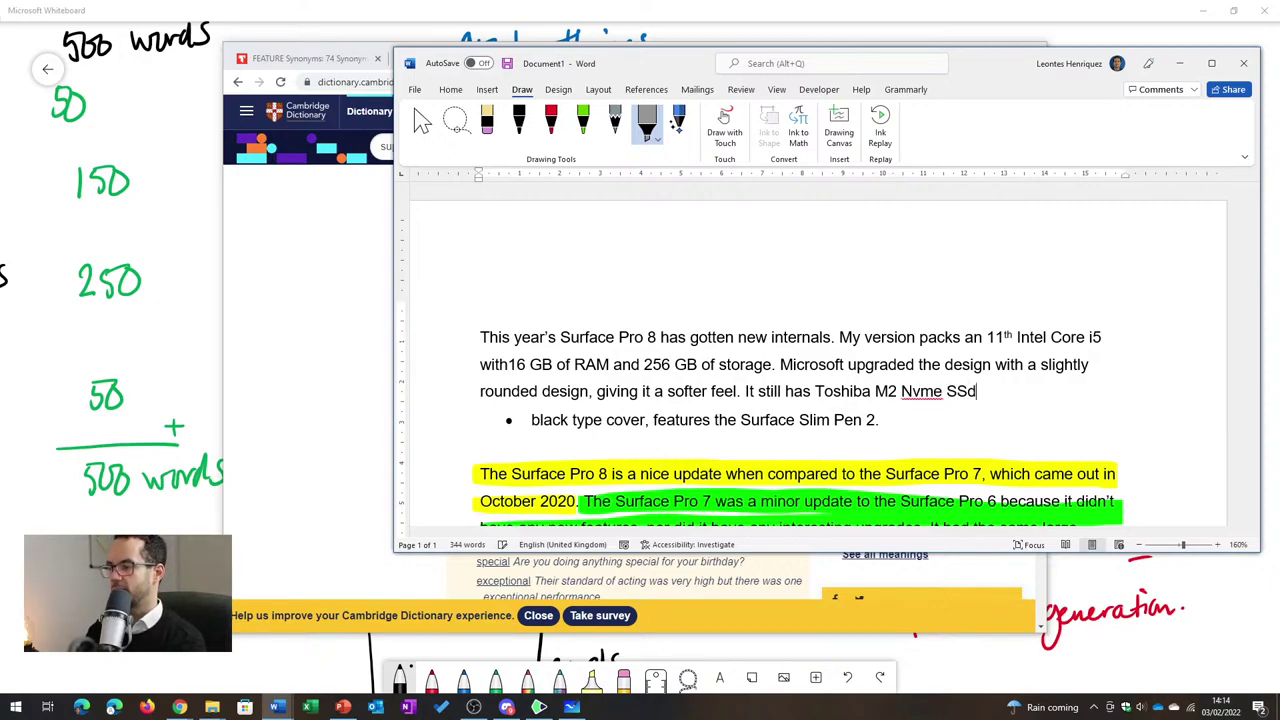
key(BackSpace)
key(BackSpace)
text(Ds, whic)
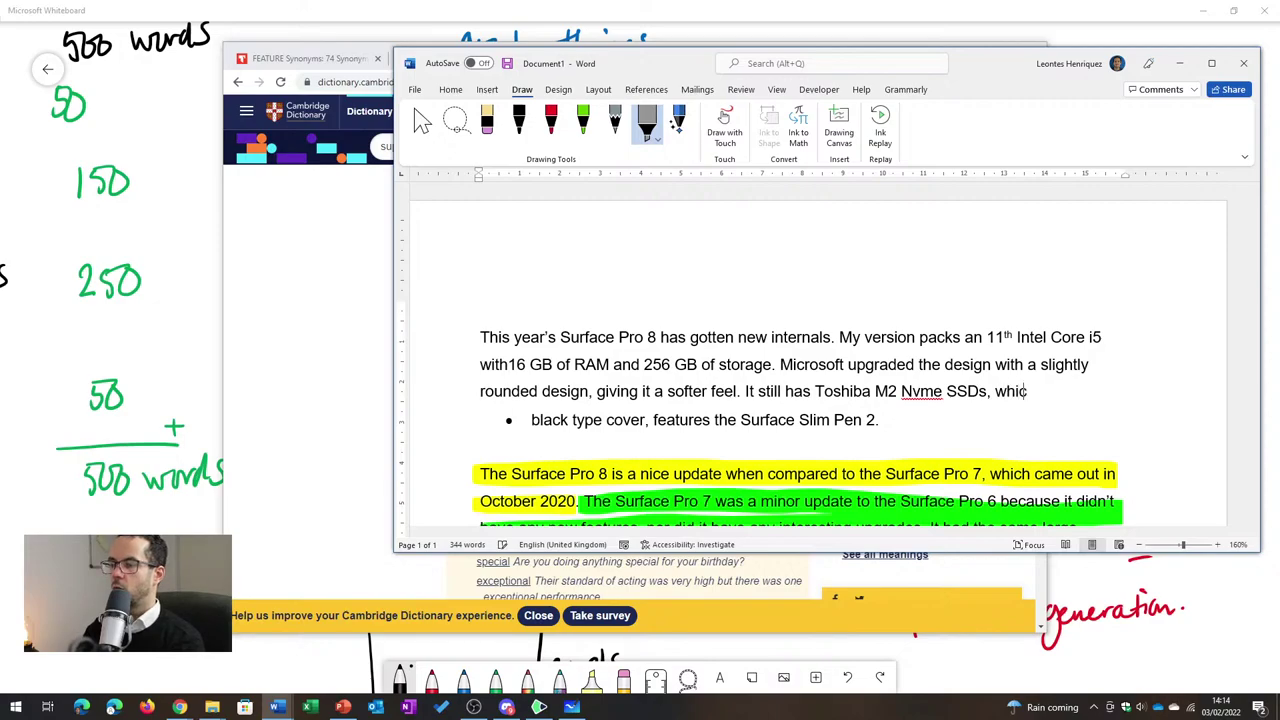
text(h are repal)
key(BackSpace)
key(BackSpace)
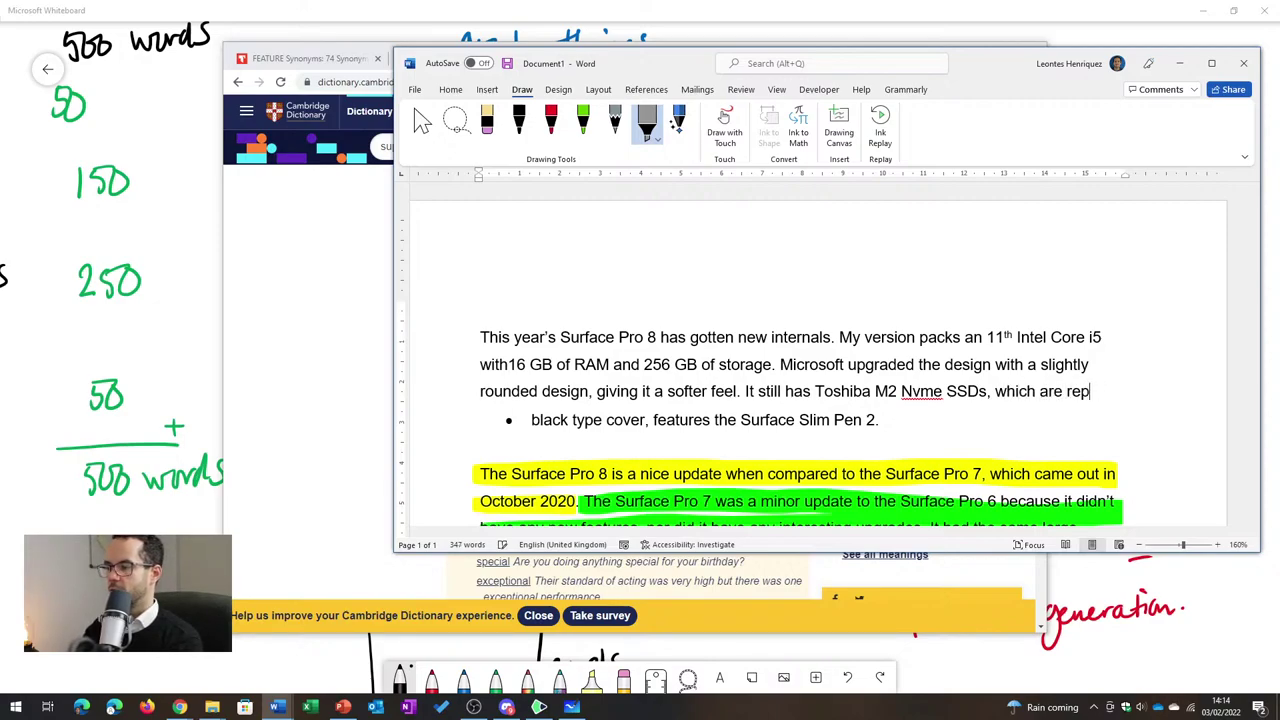
text(laceable.)
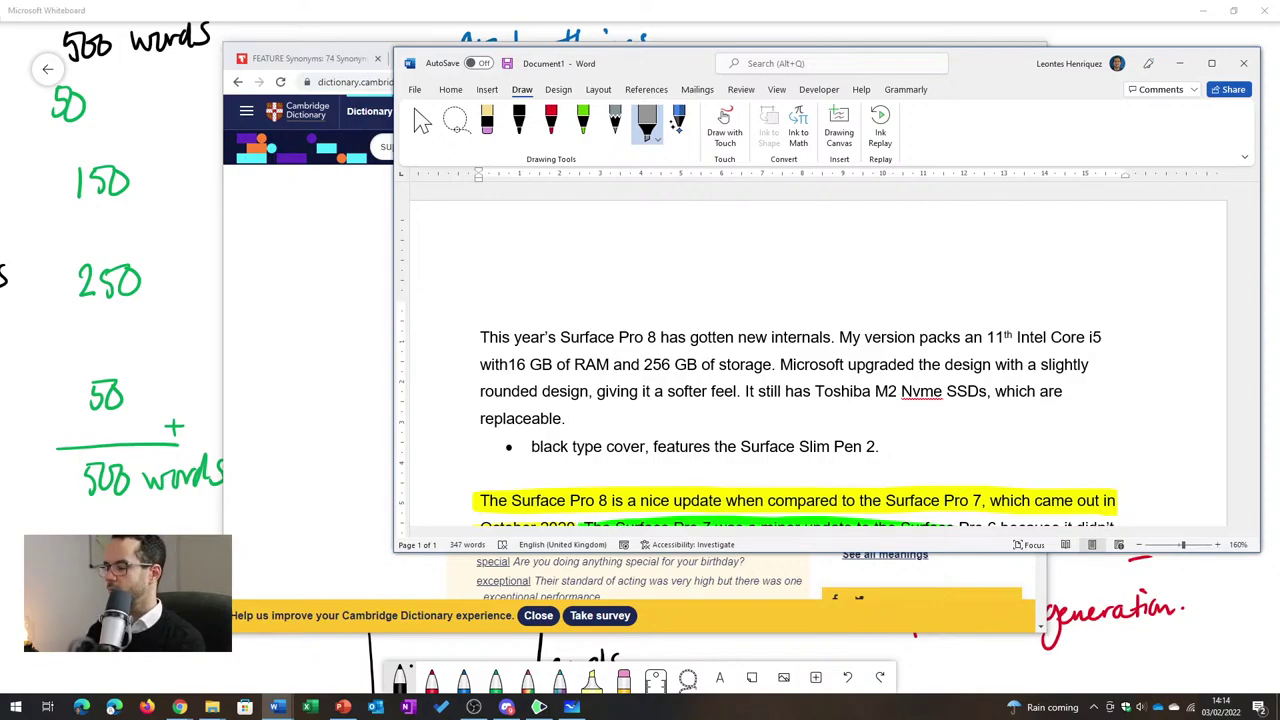
key(Delete)
key(Delete)
text(I got the black type cover, features the Surface Slim Pen 2.)
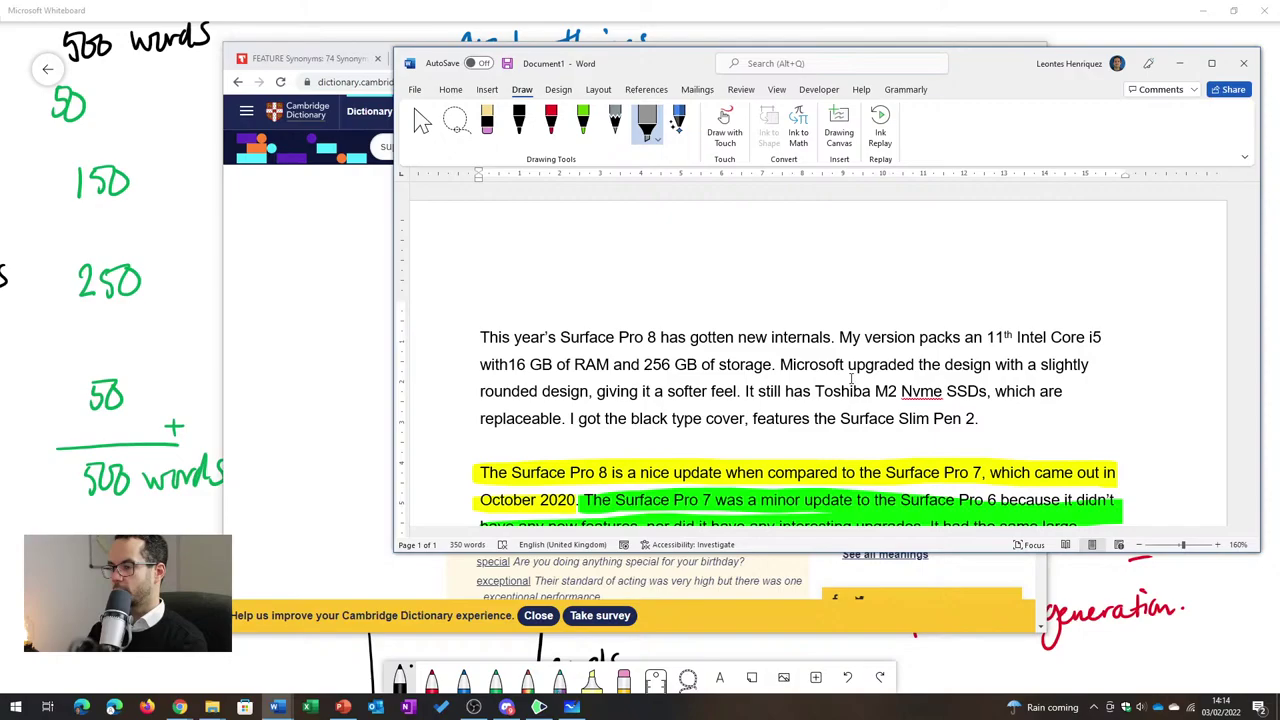
Step: After 'cover', replace the old Slim Pen wording with 'which includes the new second-generation'
scroll(851, 378, down, 10)
scroll(931, 329, up, 10)
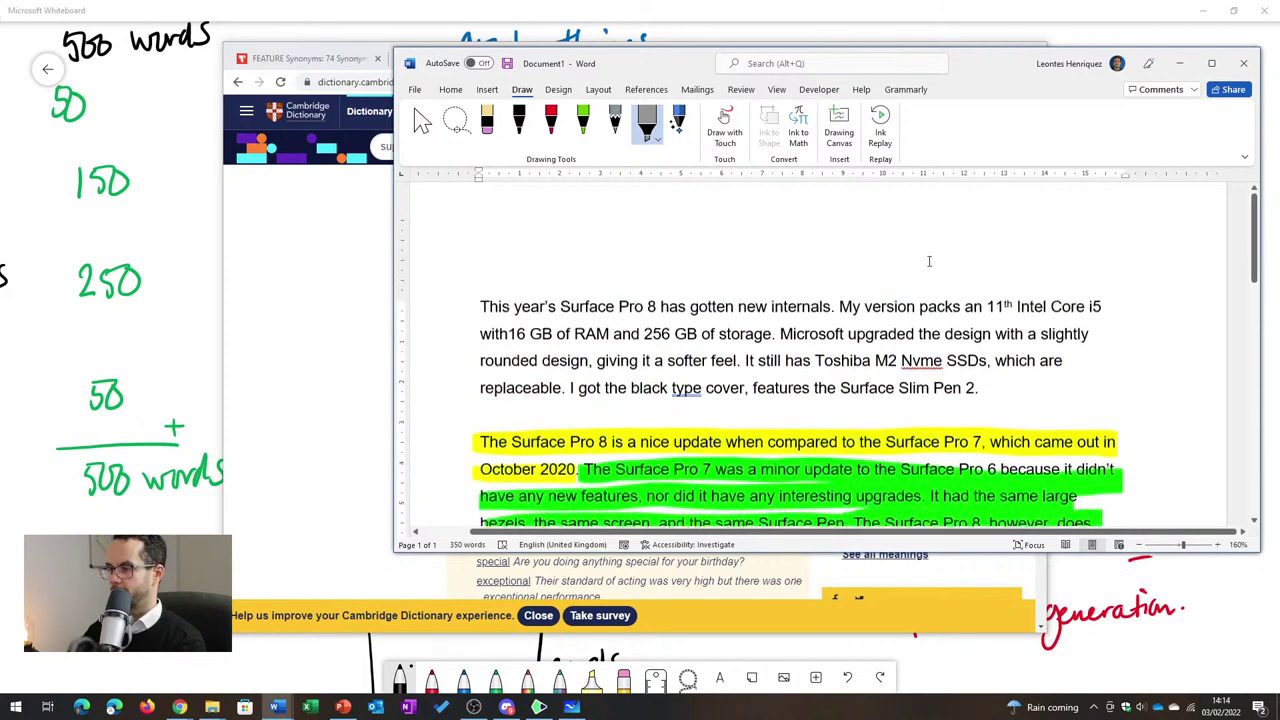
click(676, 418)
click(750, 418)
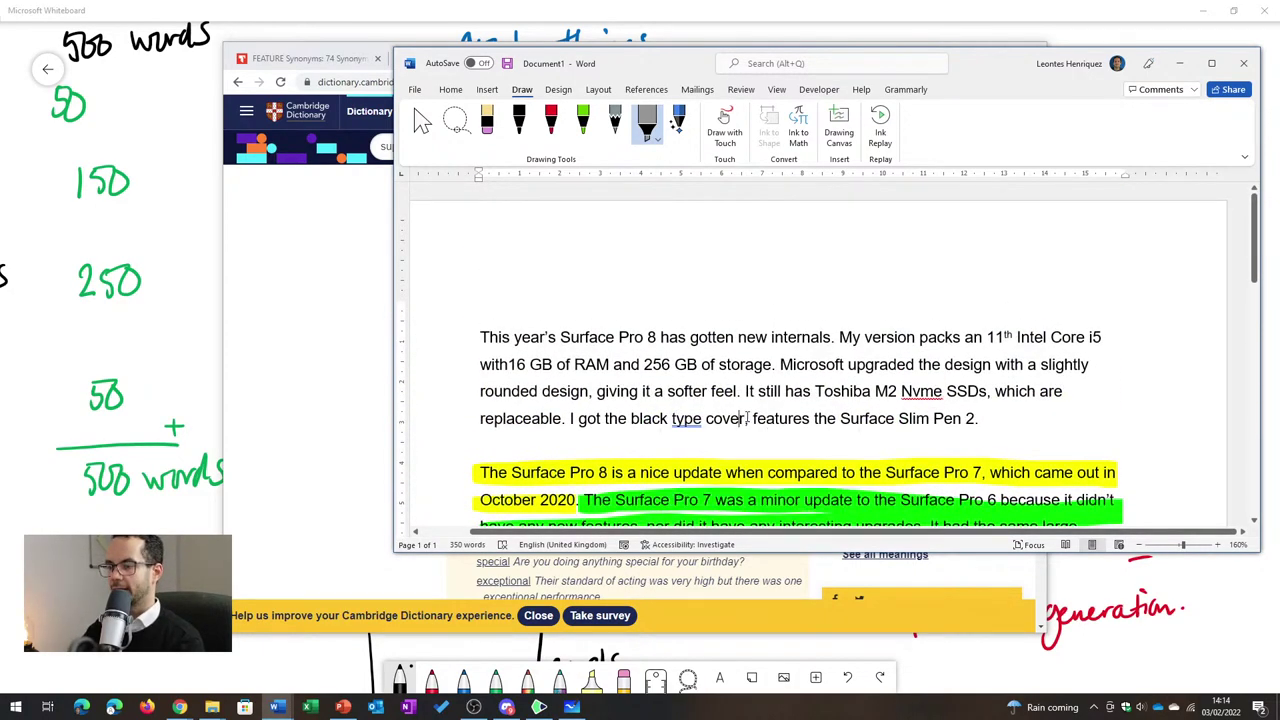
key(BackSpace)
key(BackSpace)
key(ctrl+Delete)
key(ctrl+Delete)
key(ctrl+Delete)
key(ctrl+Delete)
key(ctrl+Delete)
key(ctrl+Delete)
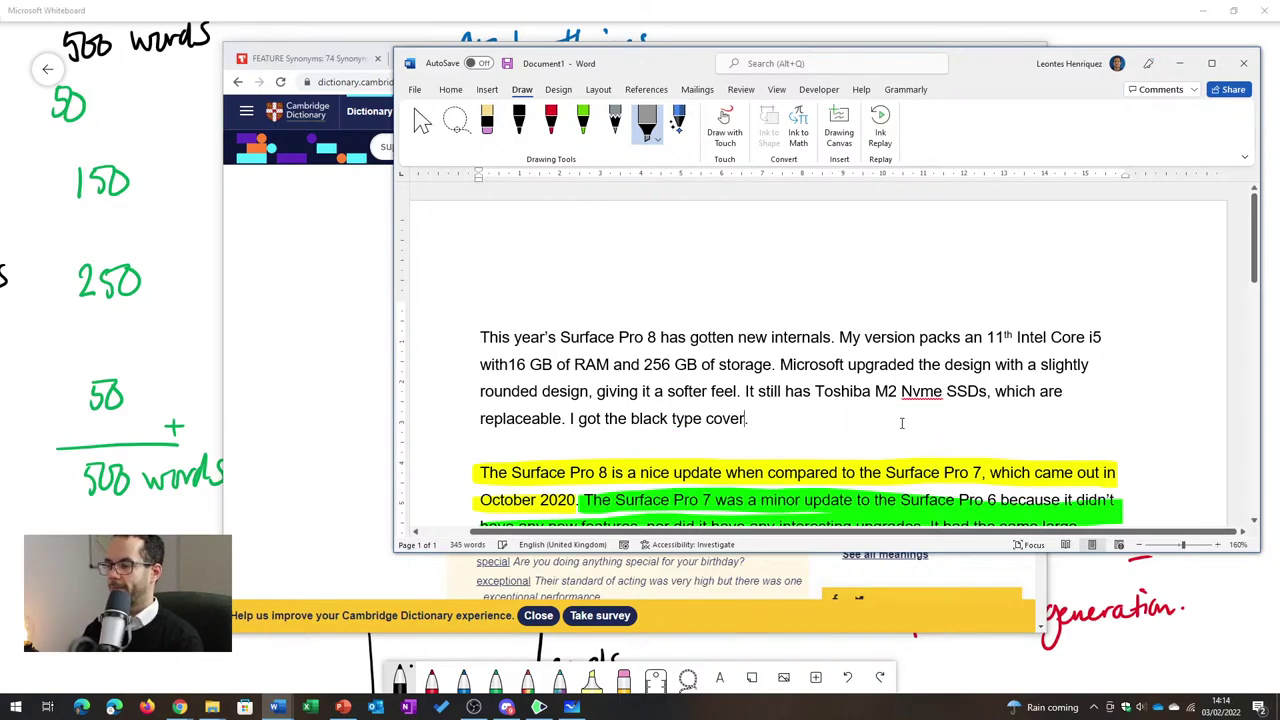
text(which includes the)
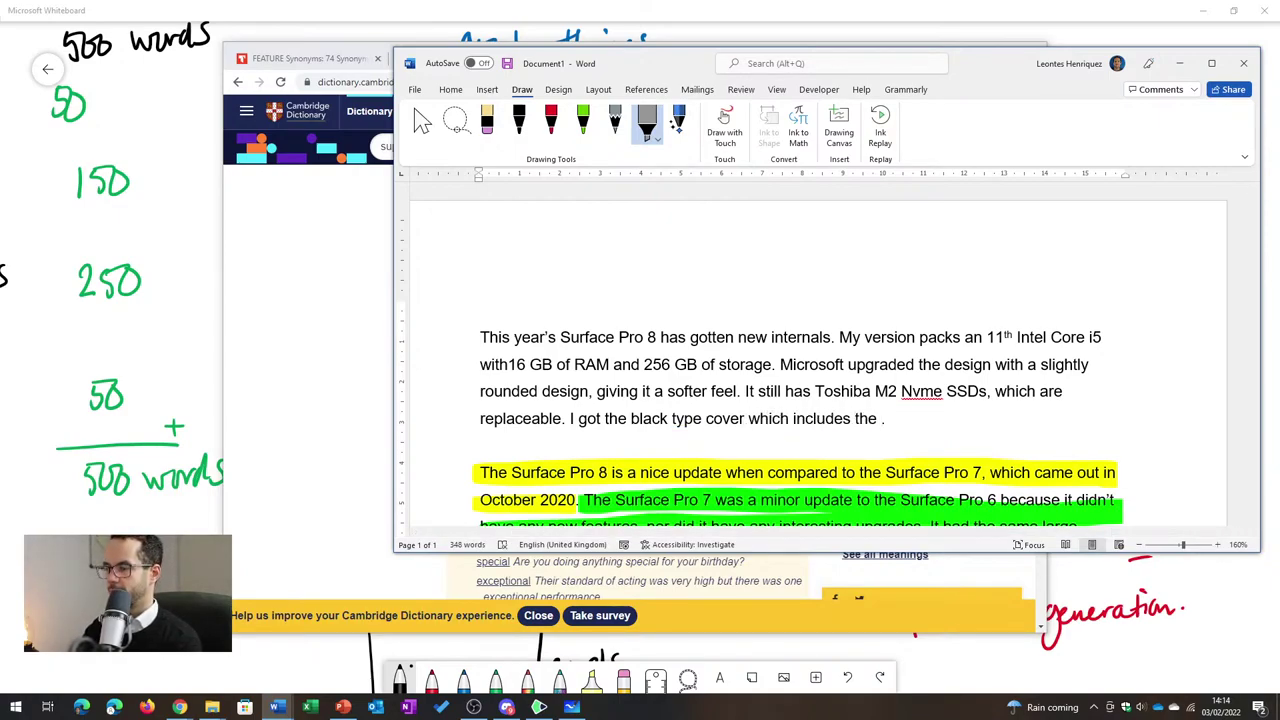
text( new second-g)
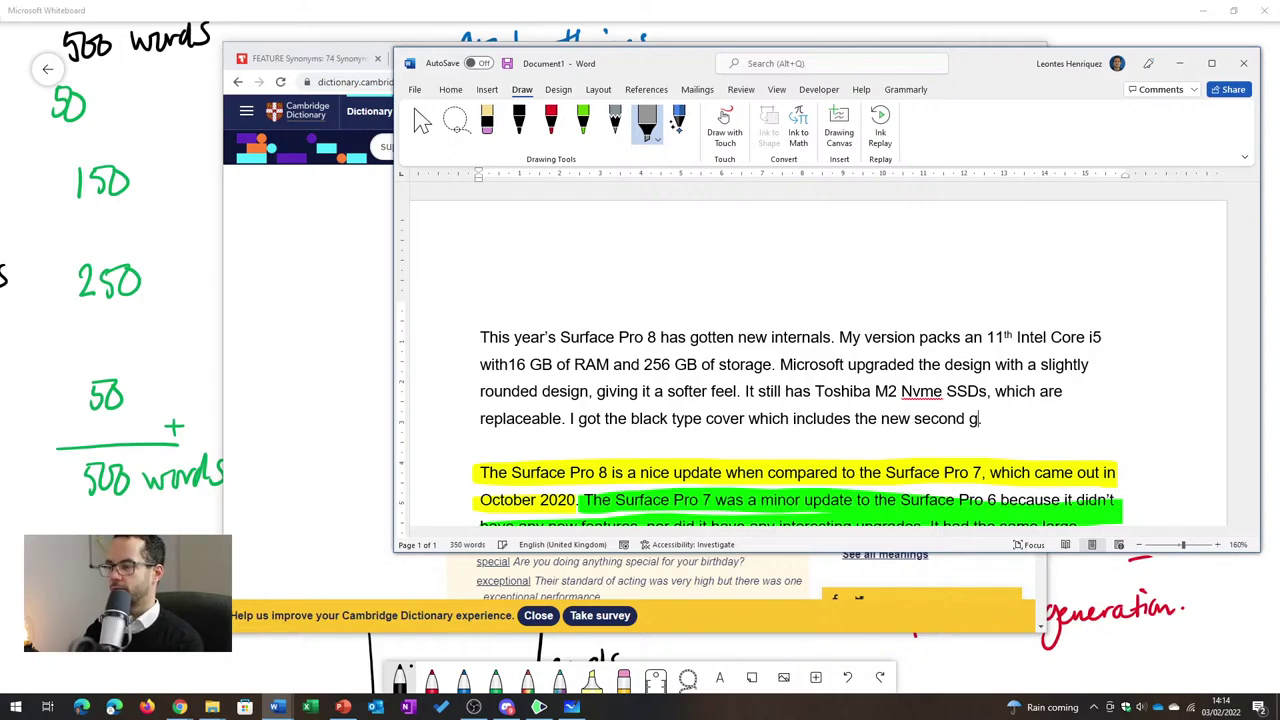
text(eneration)
Step: Finish with 'Surface Slim Pen with haptic feedback' and note most stock apps support haptic feedback
key(ctrl+BackSpace)
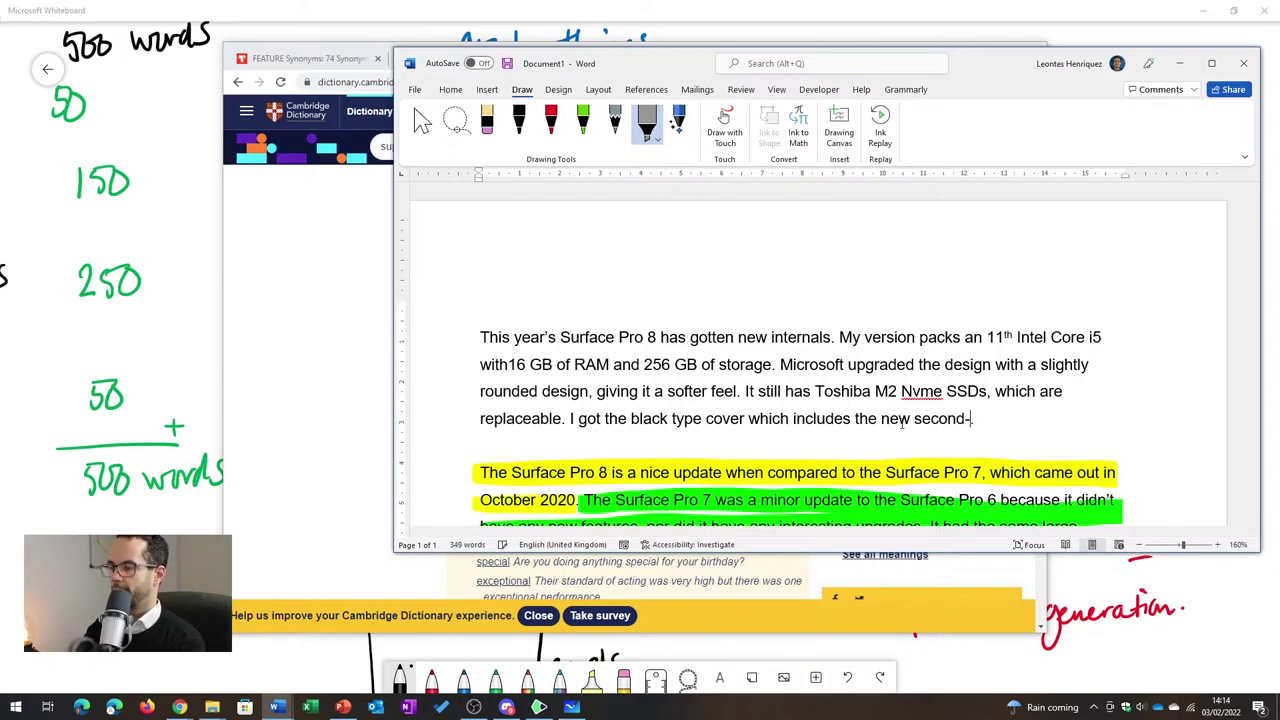
text(gn)
key(BackSpace)
text(eneration Surface)
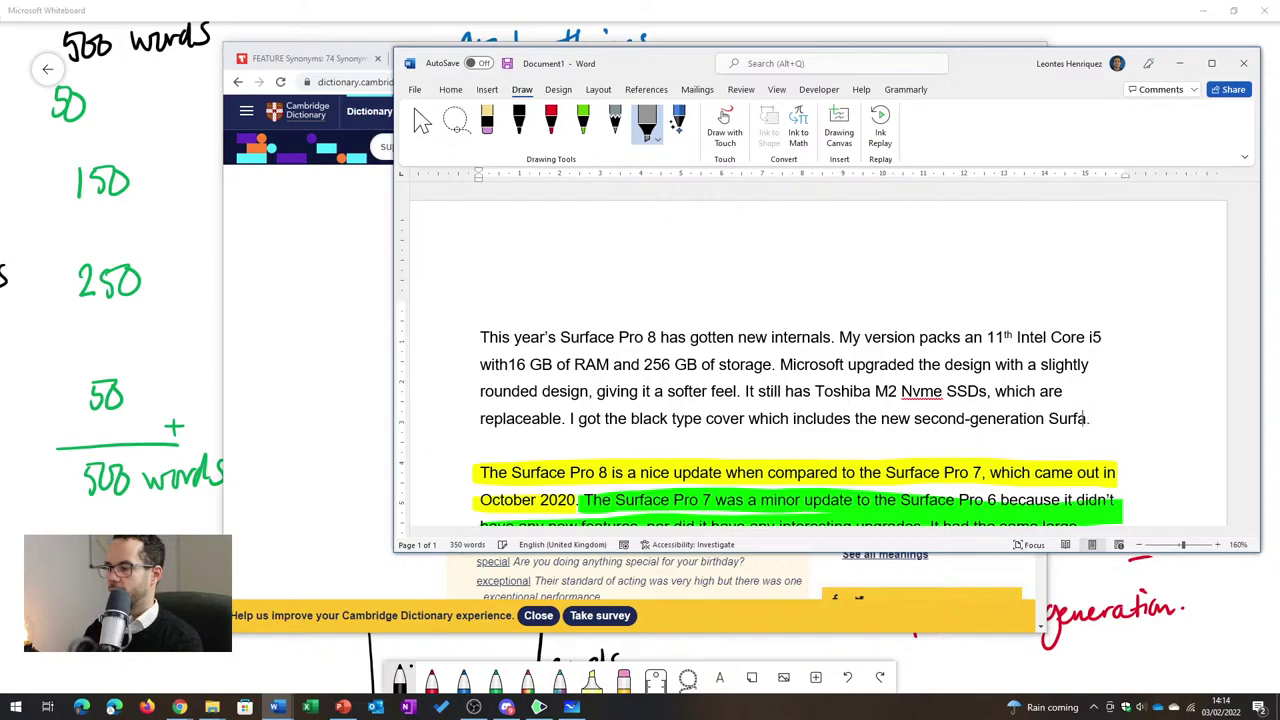
text( Slim Pen)
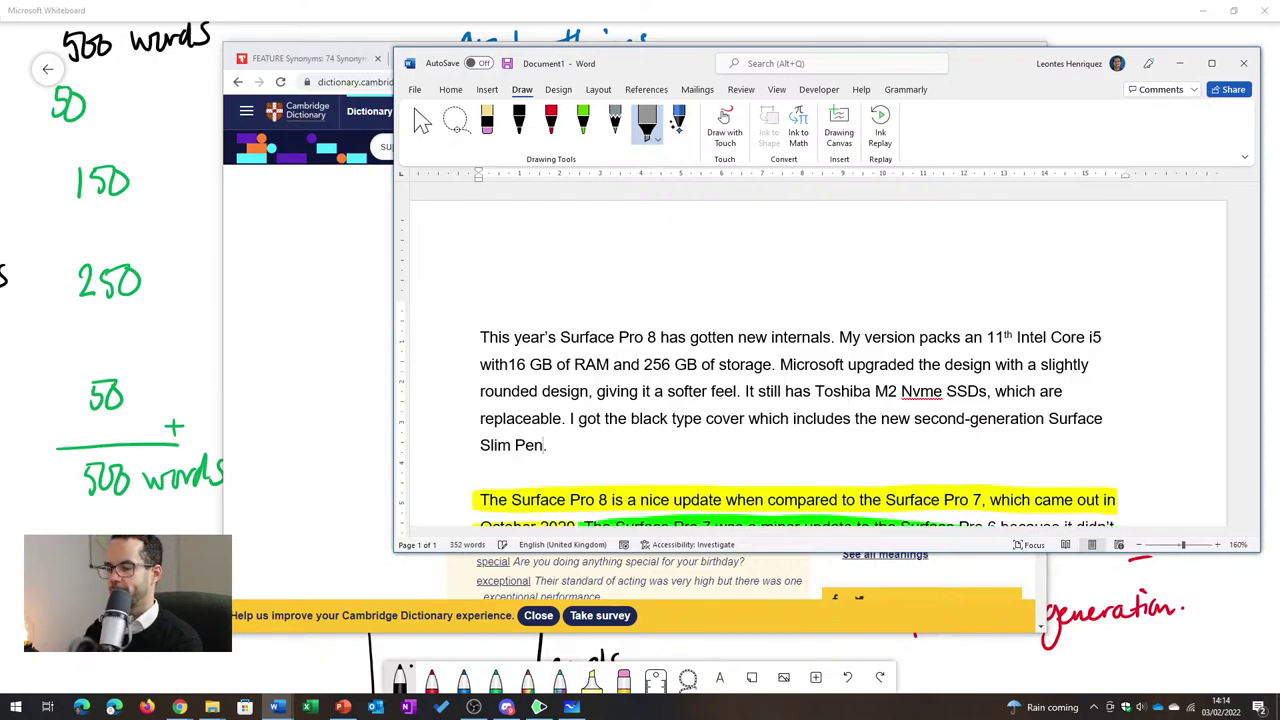
text( with haptic feed)
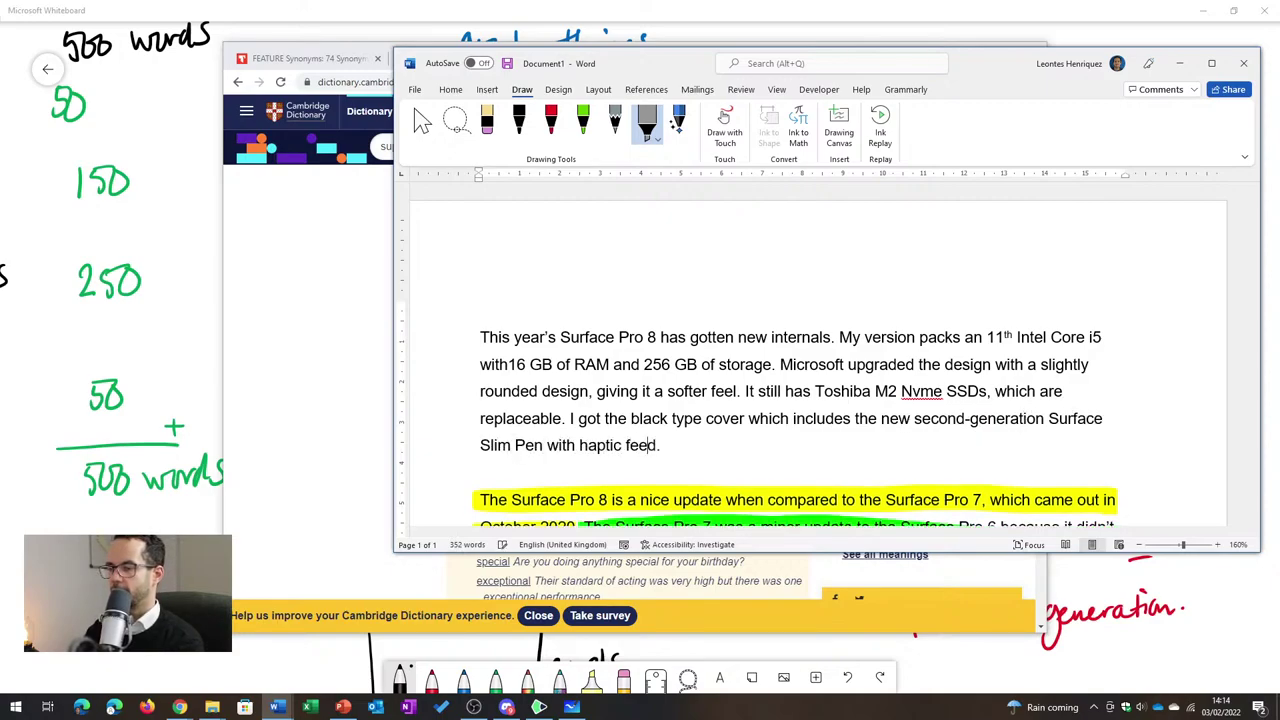
text(back. )
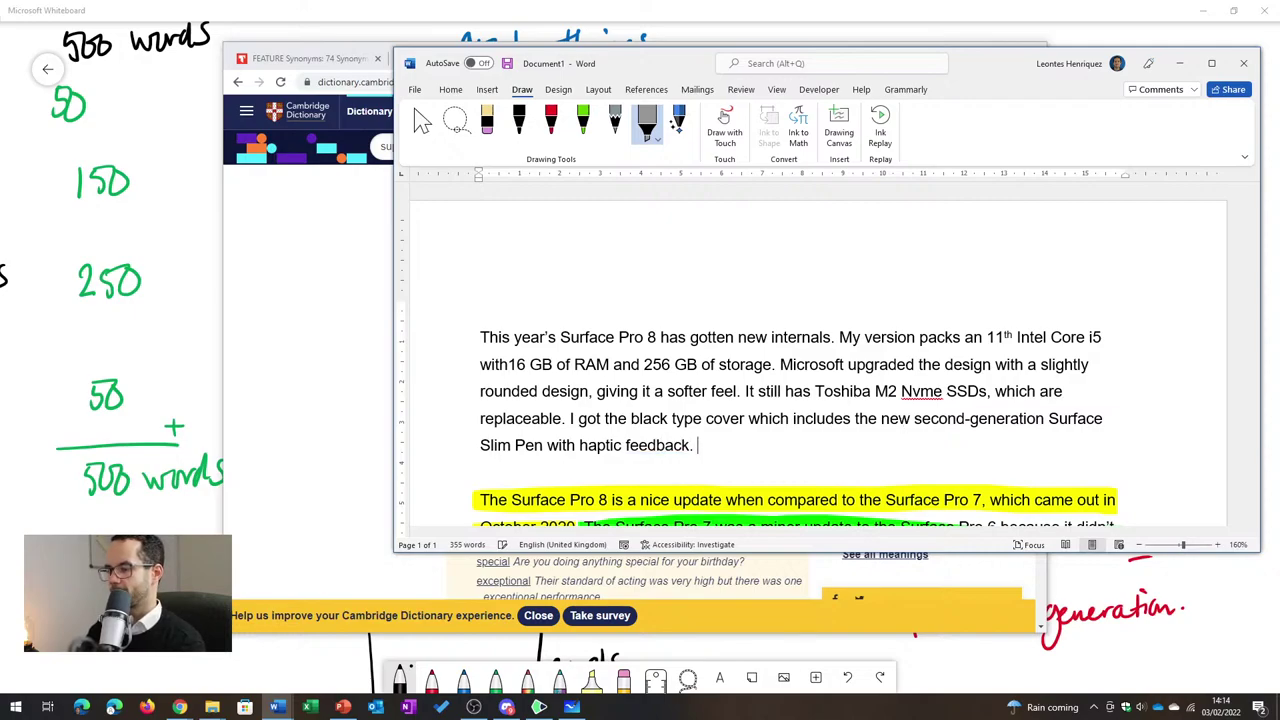
text(The ha)
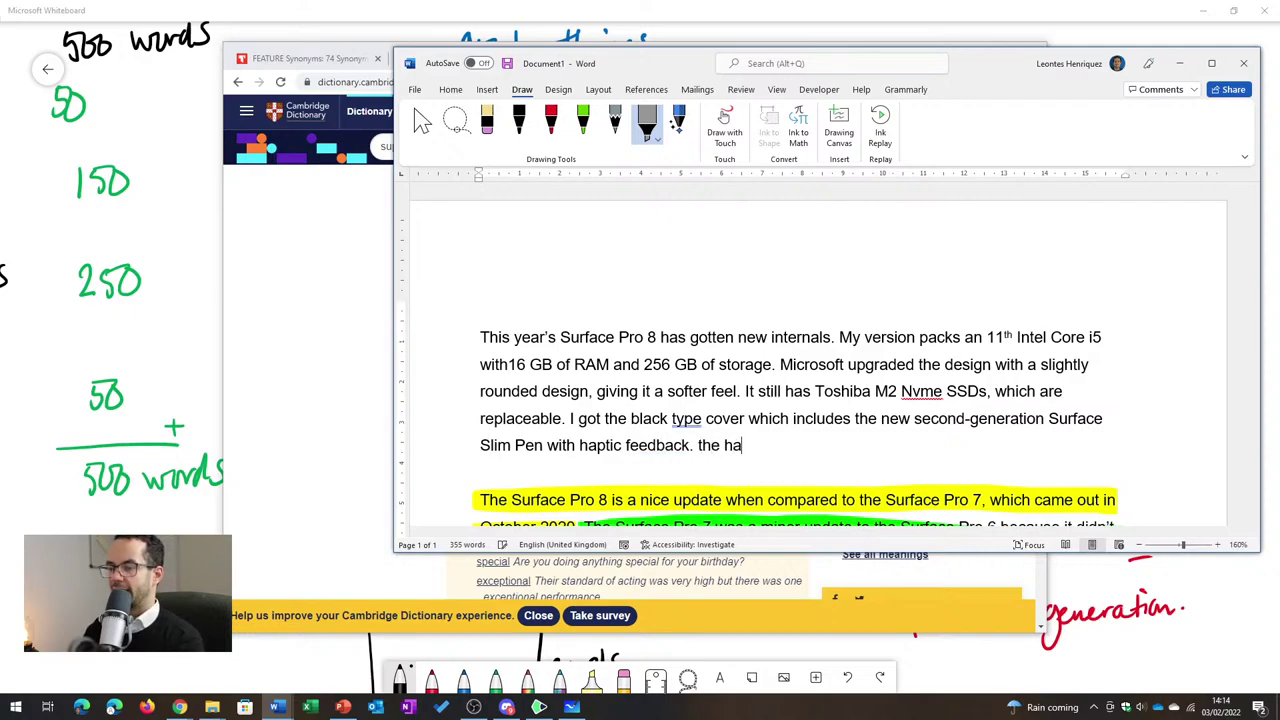
key(BackSpace)
key(BackSpace)
key(BackSpace)
key(BackSpace)
key(BackSpace)
key(BackSpace)
text(Not all apps )
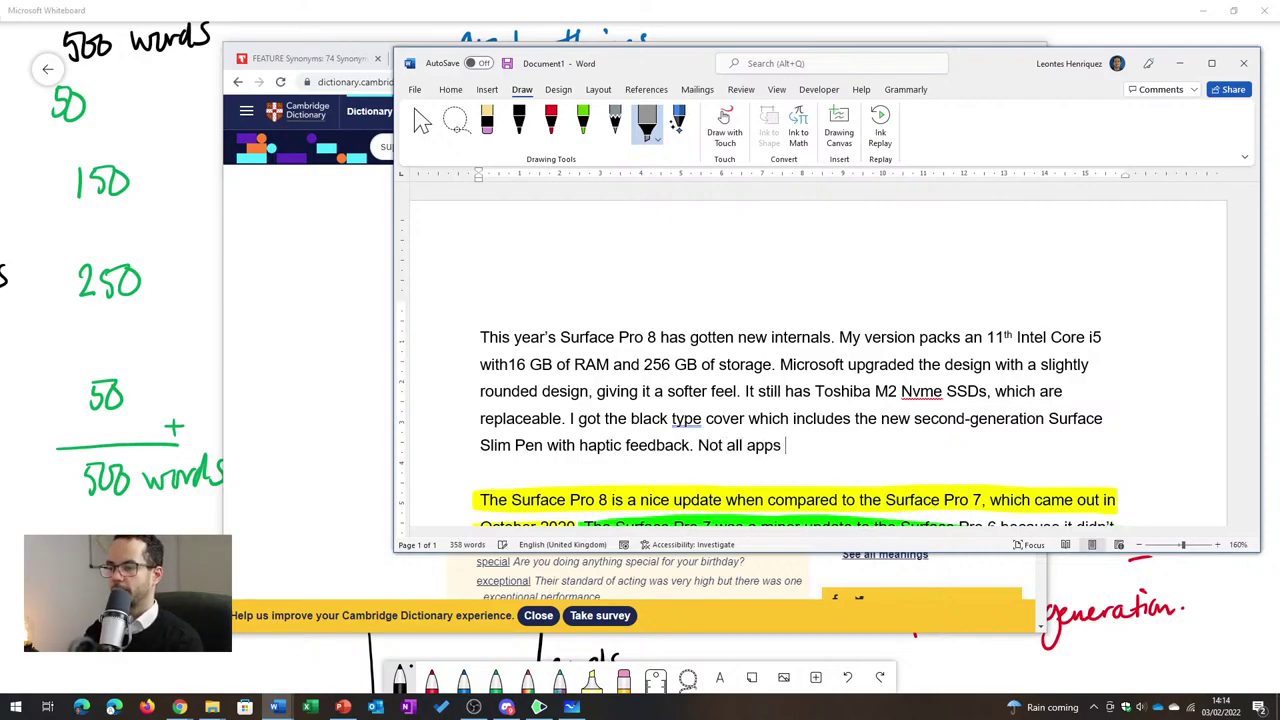
text(work with the h)
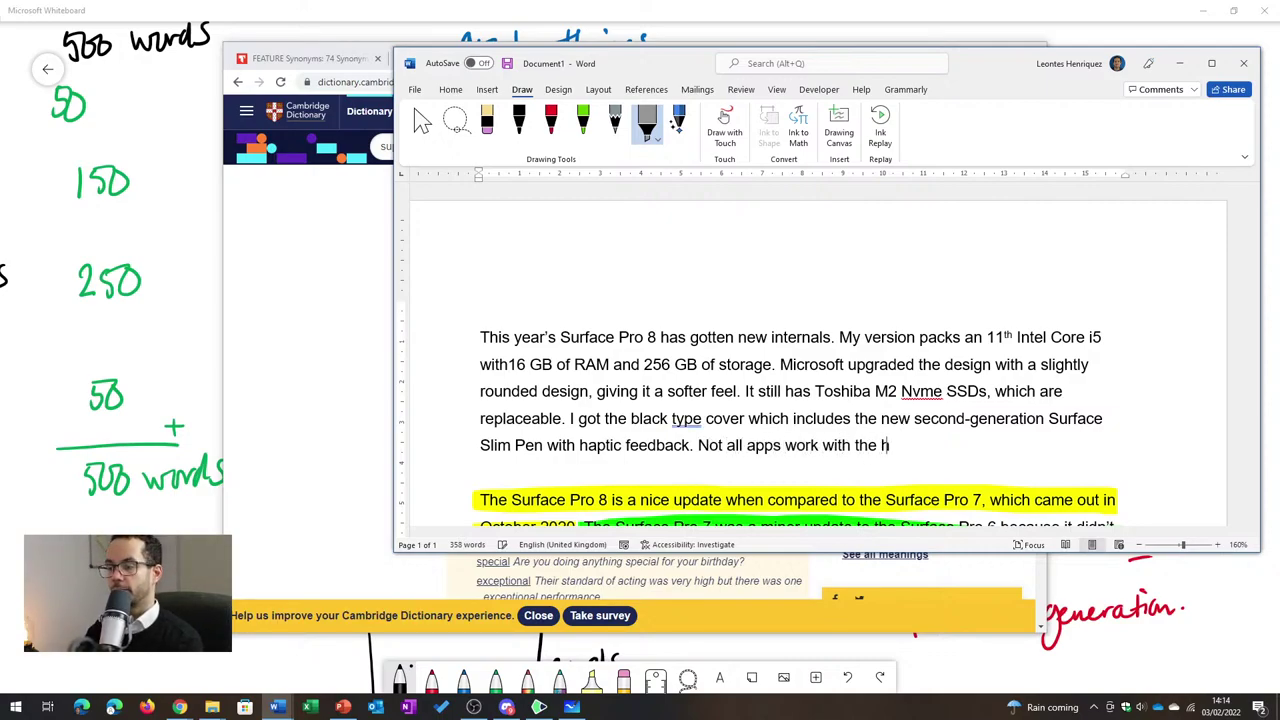
text(apic fe)
key(BackSpace)
key(BackSpace)
key(BackSpace)
key(BackSpace)
key(BackSpace)
key(BackSpace)
key(BackSpace)
key(BackSpace)
text(haptic)
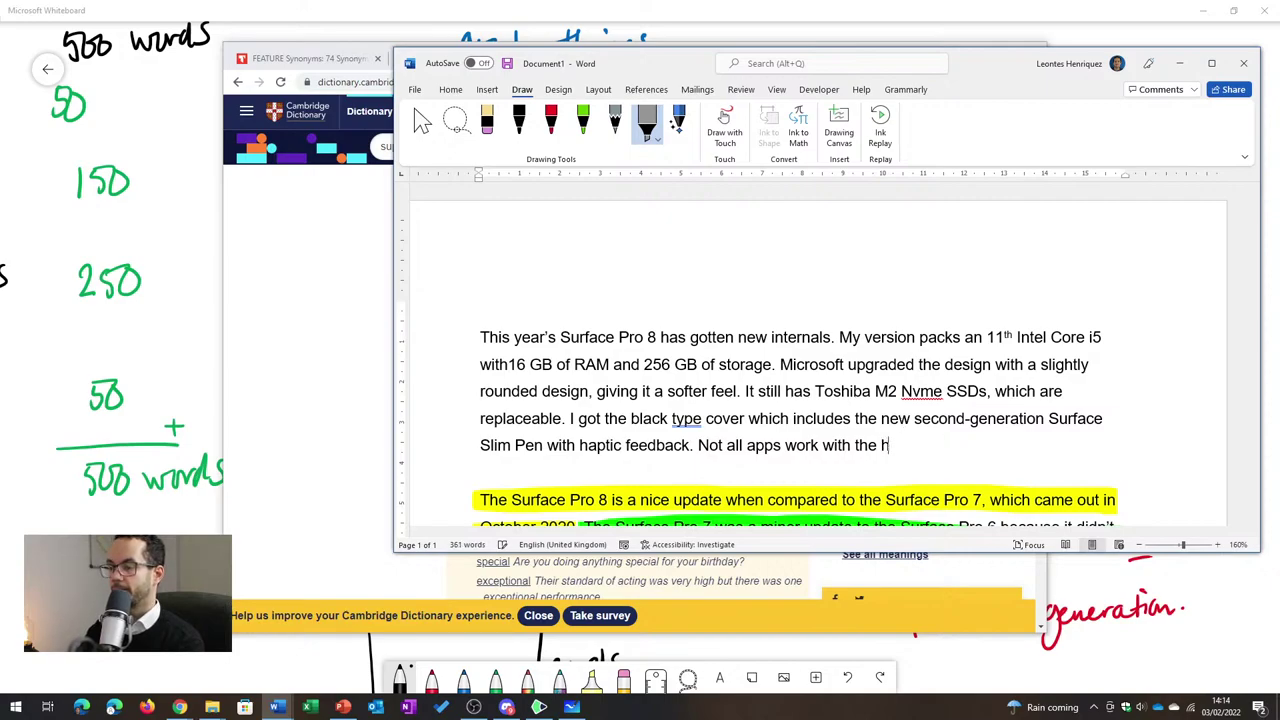
text( feedback, bu)
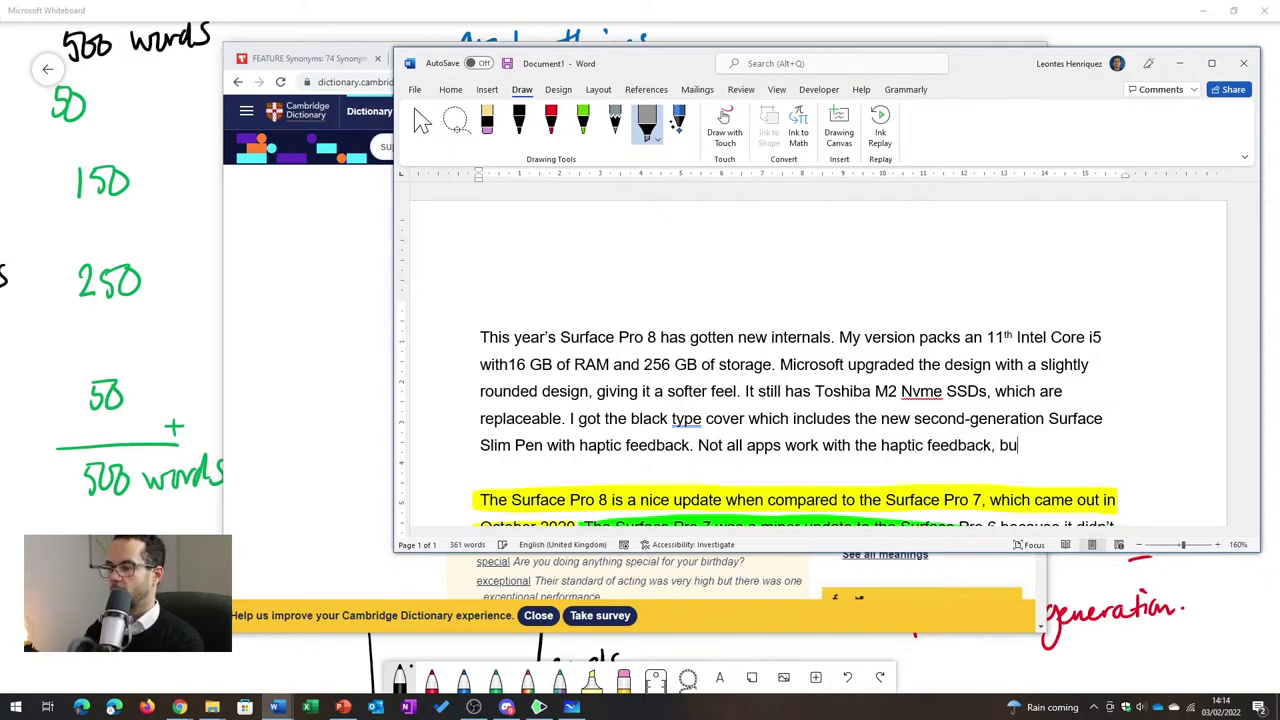
text(t most sto)
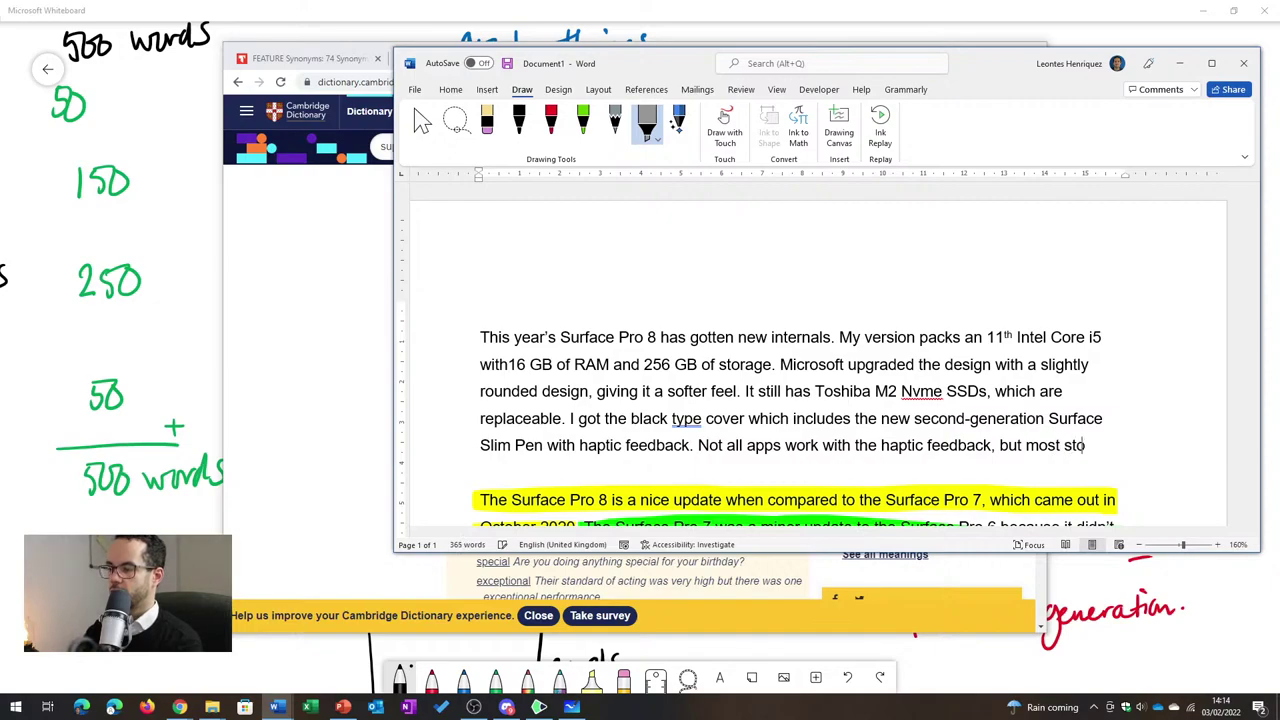
text(ck apps do.)
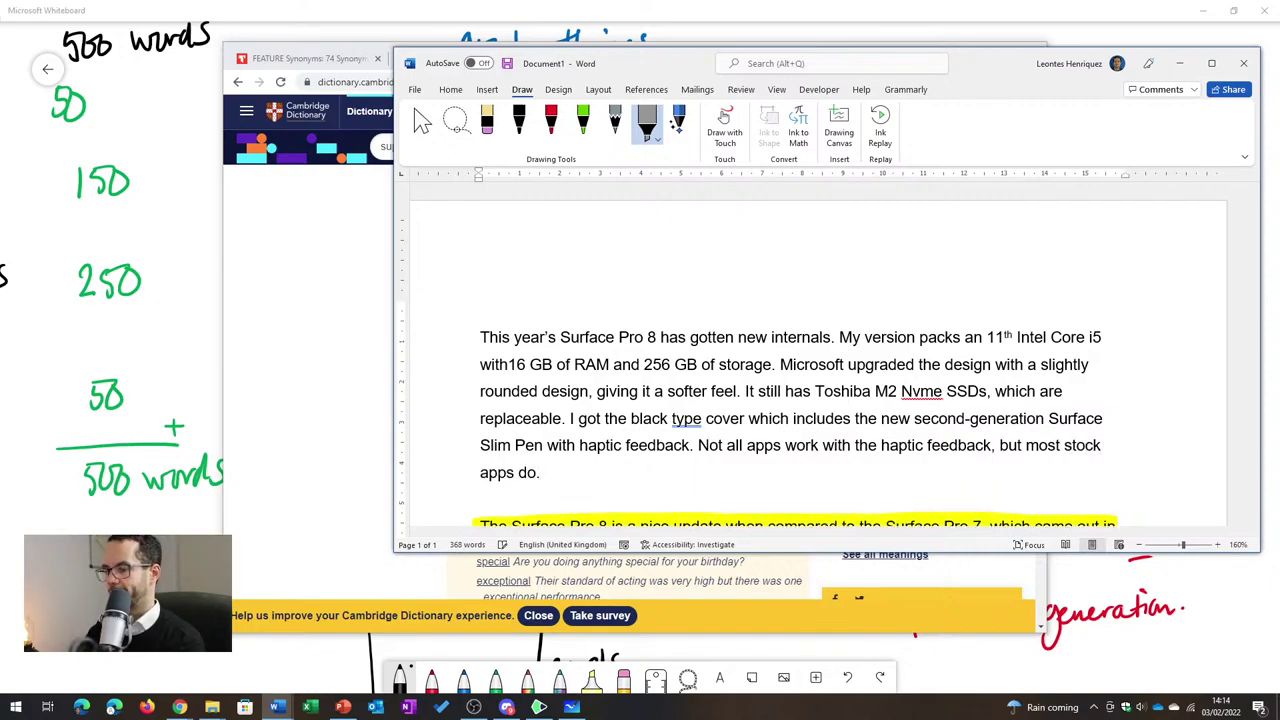
text( However, how doe sth)
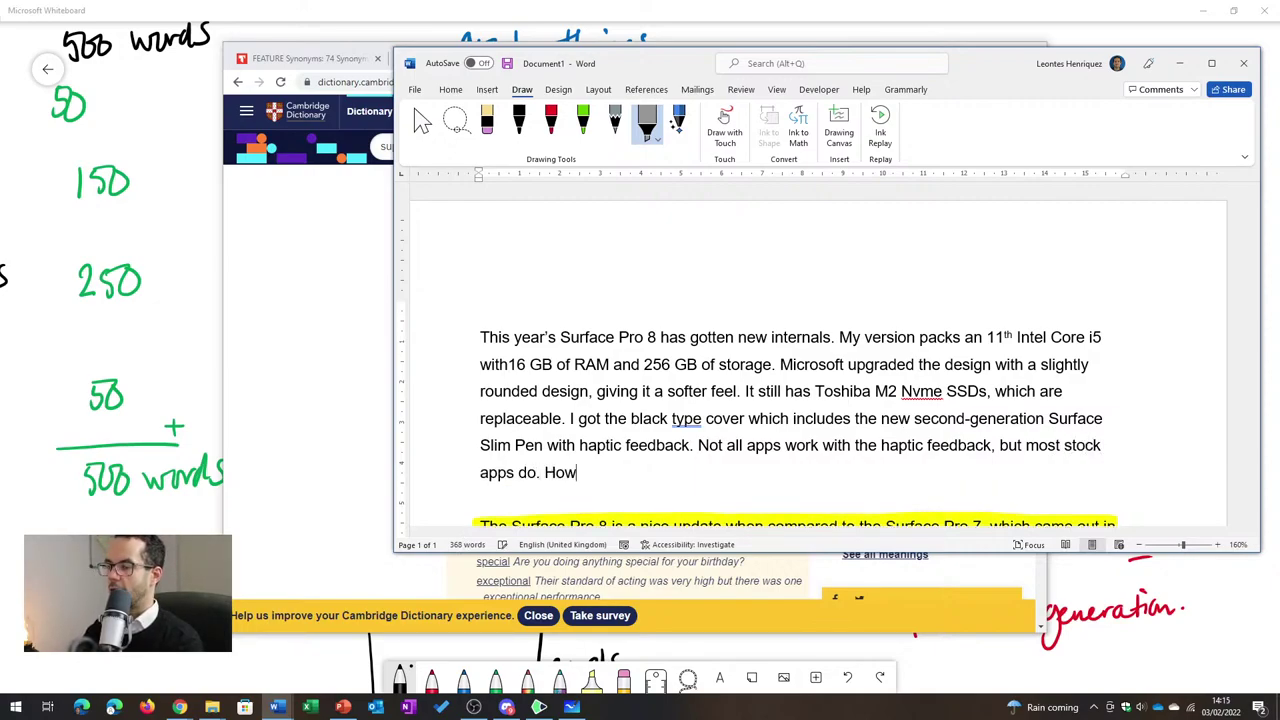
Step: Replace the abandoned words after 'However,' with 'is the Surface Pro 8 worth your hard-earned money?'
key(ctrl+BackSpace)
key(ctrl+BackSpace)
key(ctrl+BackSpace)
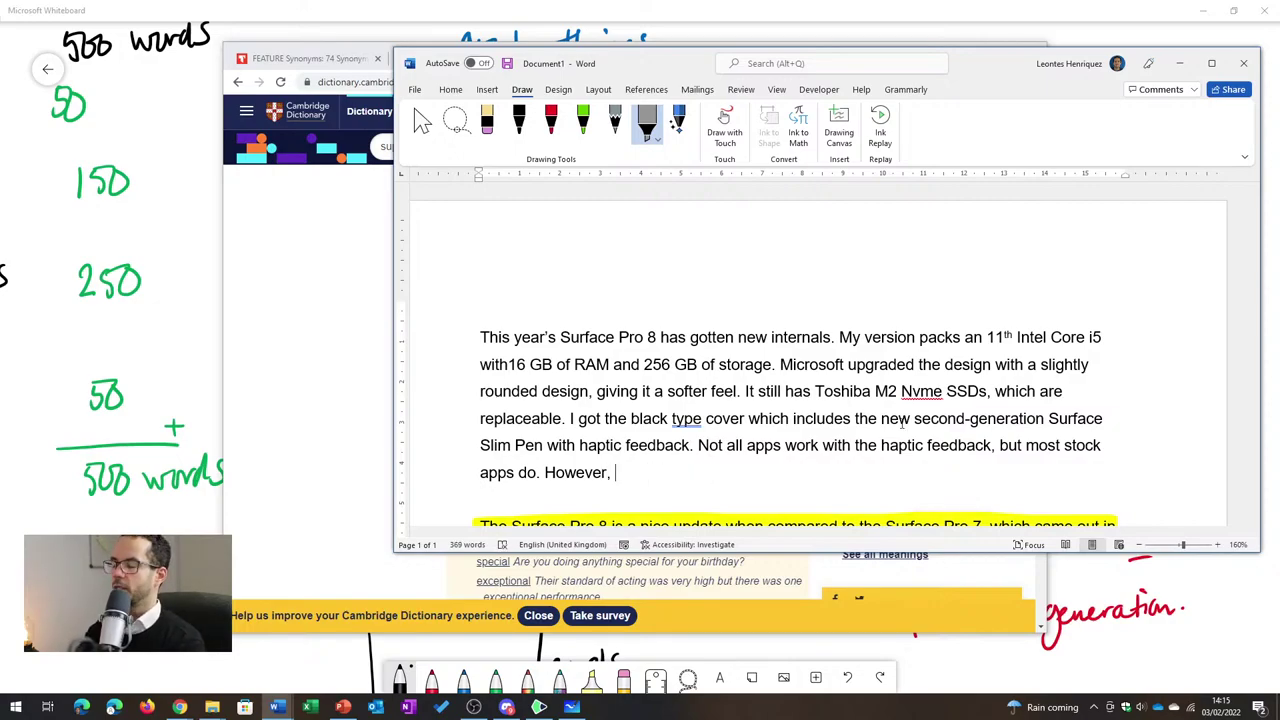
text(is the Surfac)
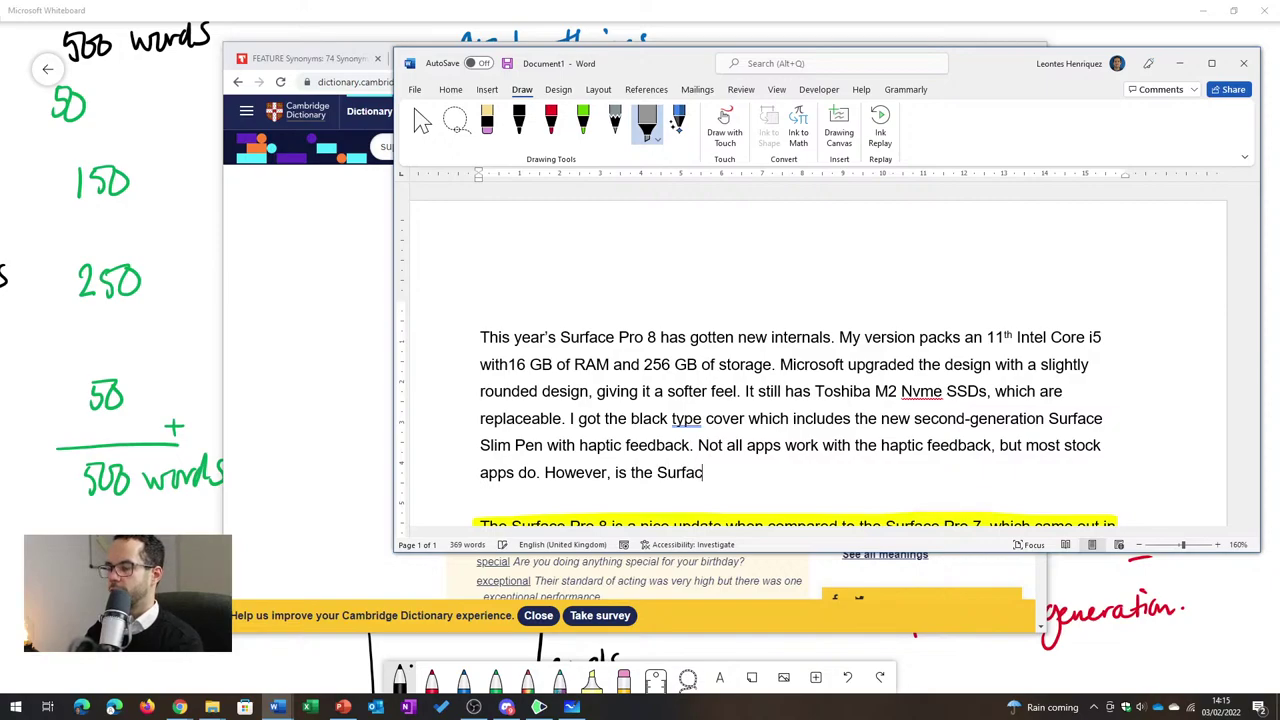
text(e Pro 8 worth)
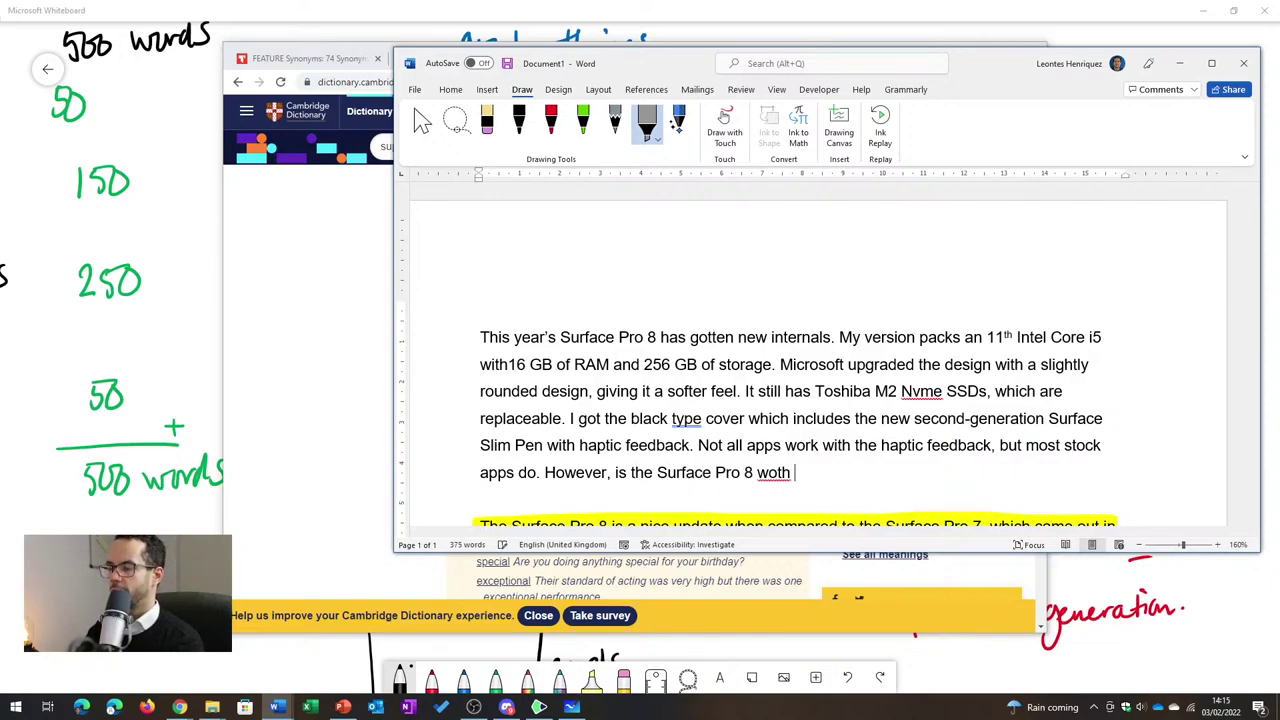
key(ctrl+BackSpace)
text(worth your ha)
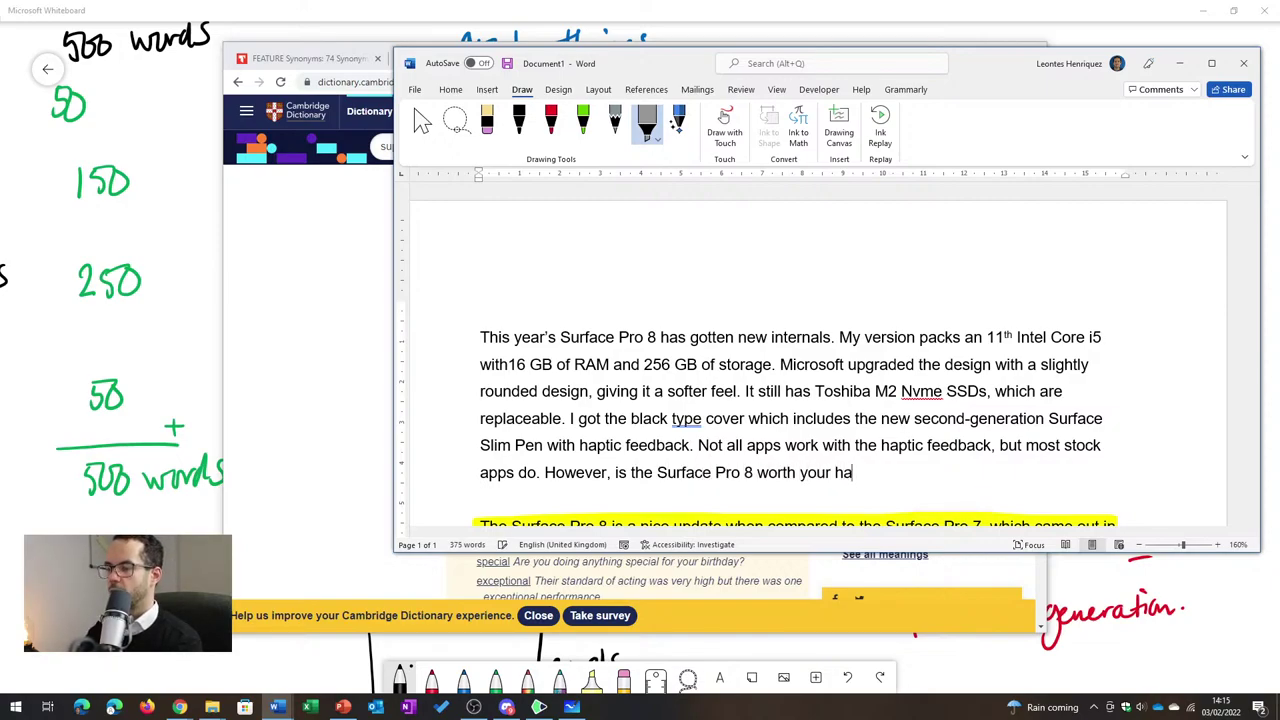
text(rd-earned )
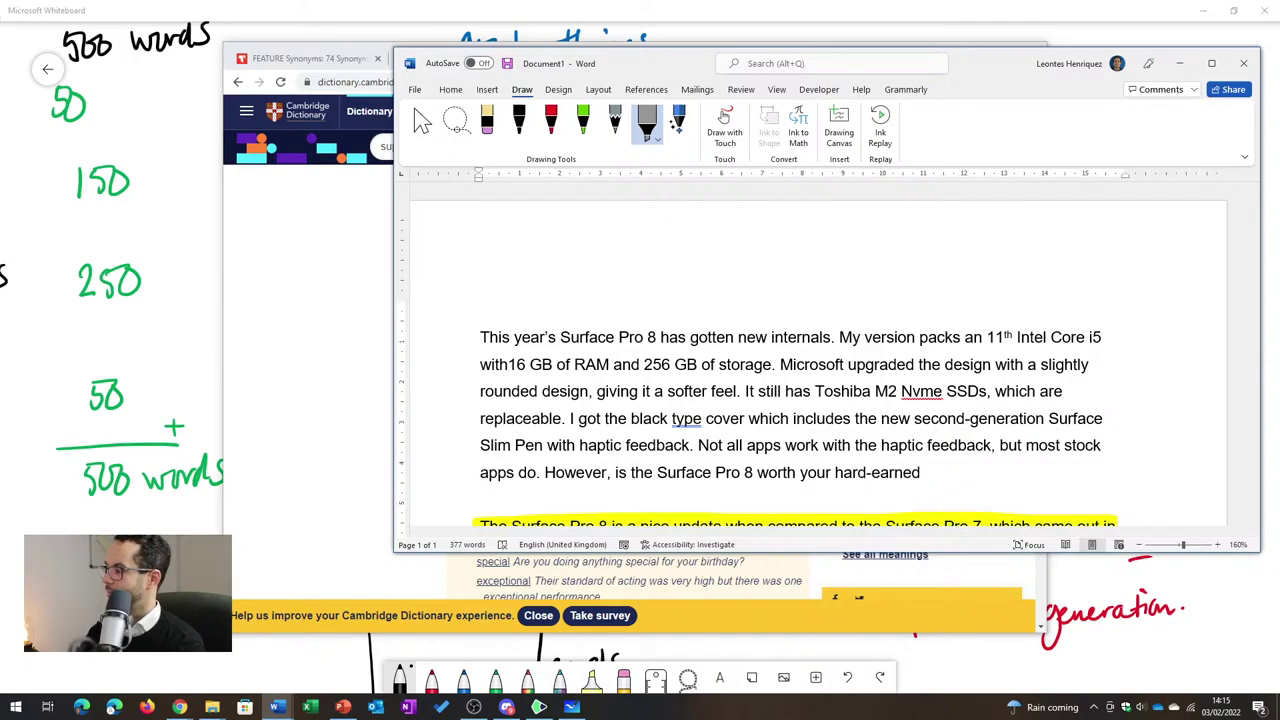
text(money?)
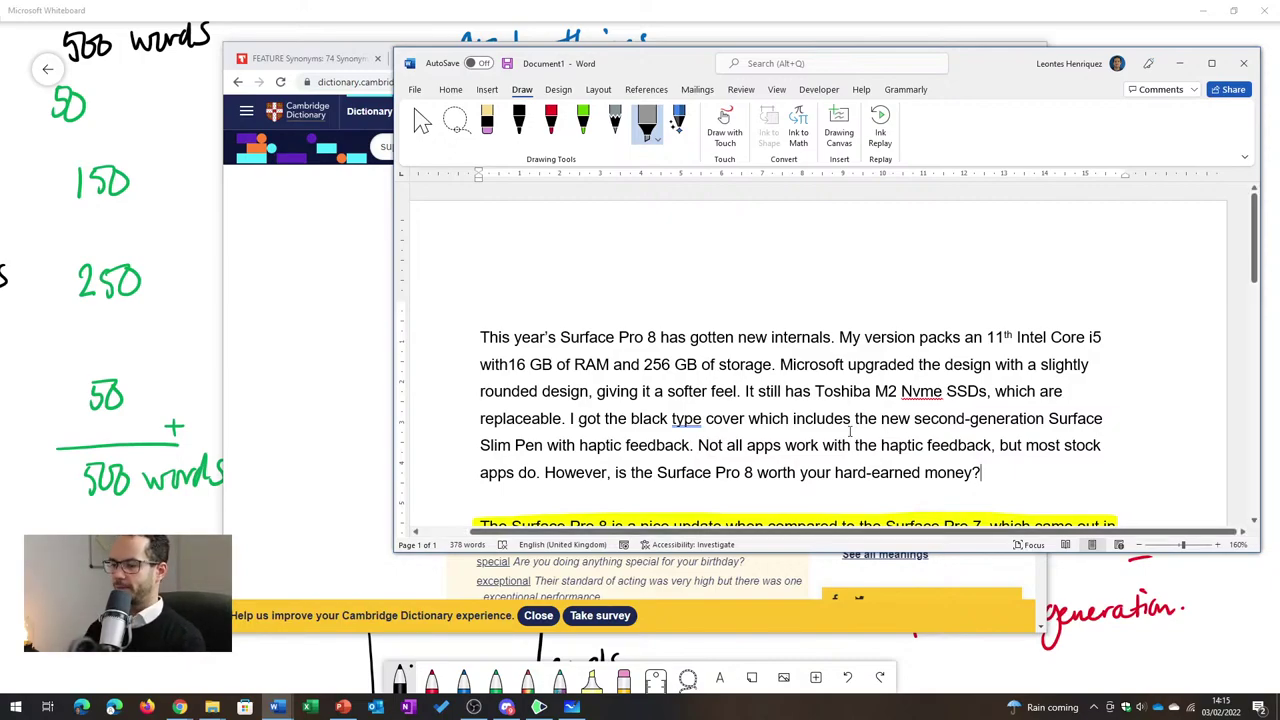
scroll(903, 422, down, 3)
Step: Insert a blank line above the intro and start typing 'Microsoft hasn't surprised anyone…' on it
scroll(700, 380, up, 3)
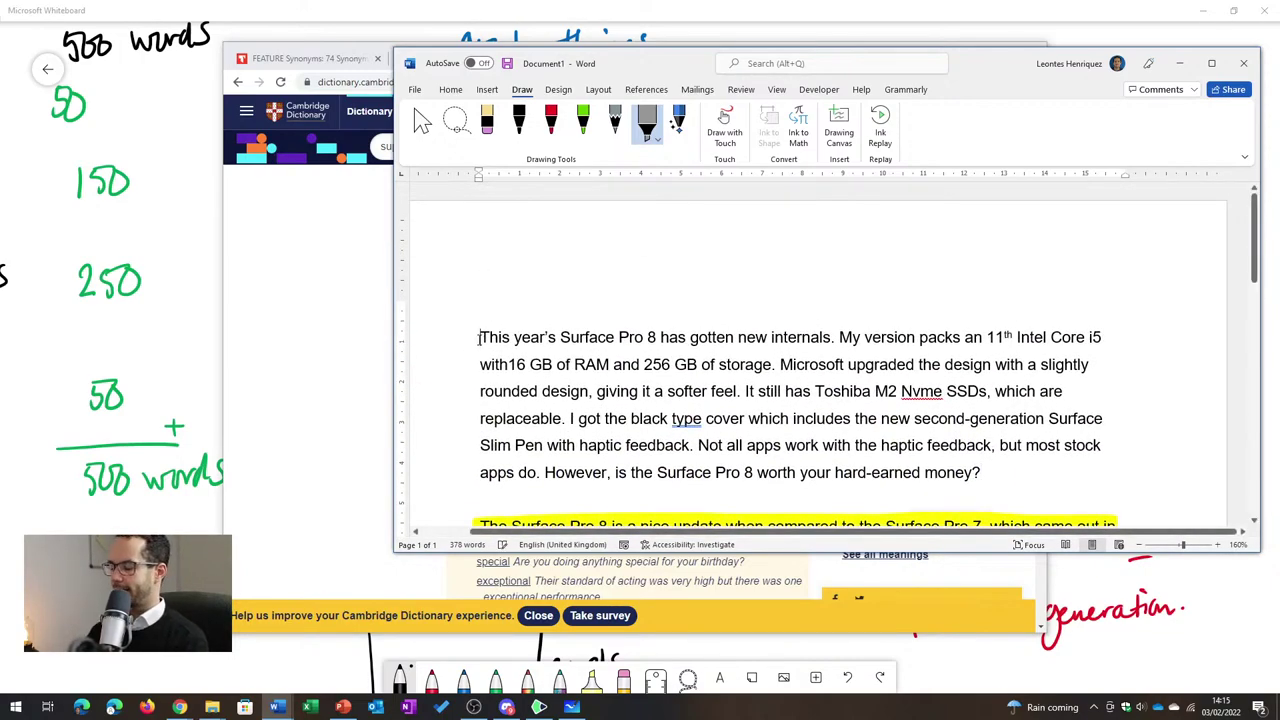
key(Return)
key(Up)
scroll(535, 333, down, 2)
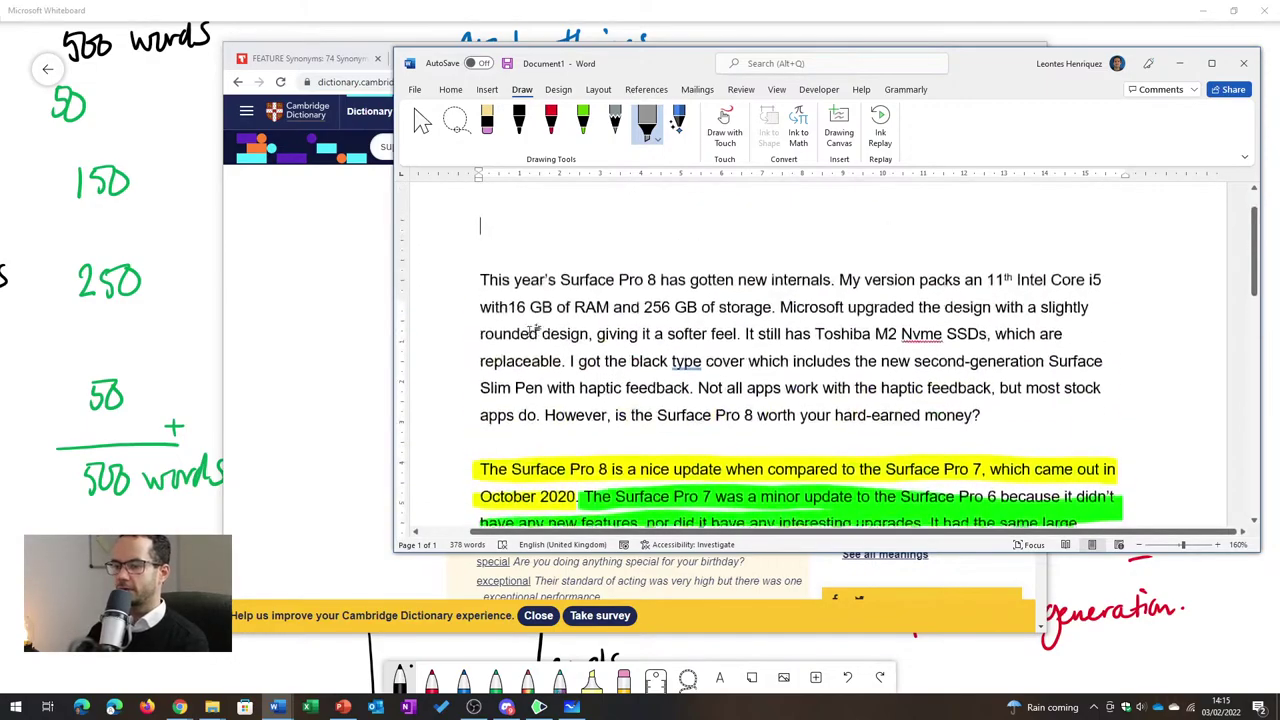
scroll(535, 333, up, 1)
scroll(530, 320, down, 6)
scroll(517, 282, up, 2)
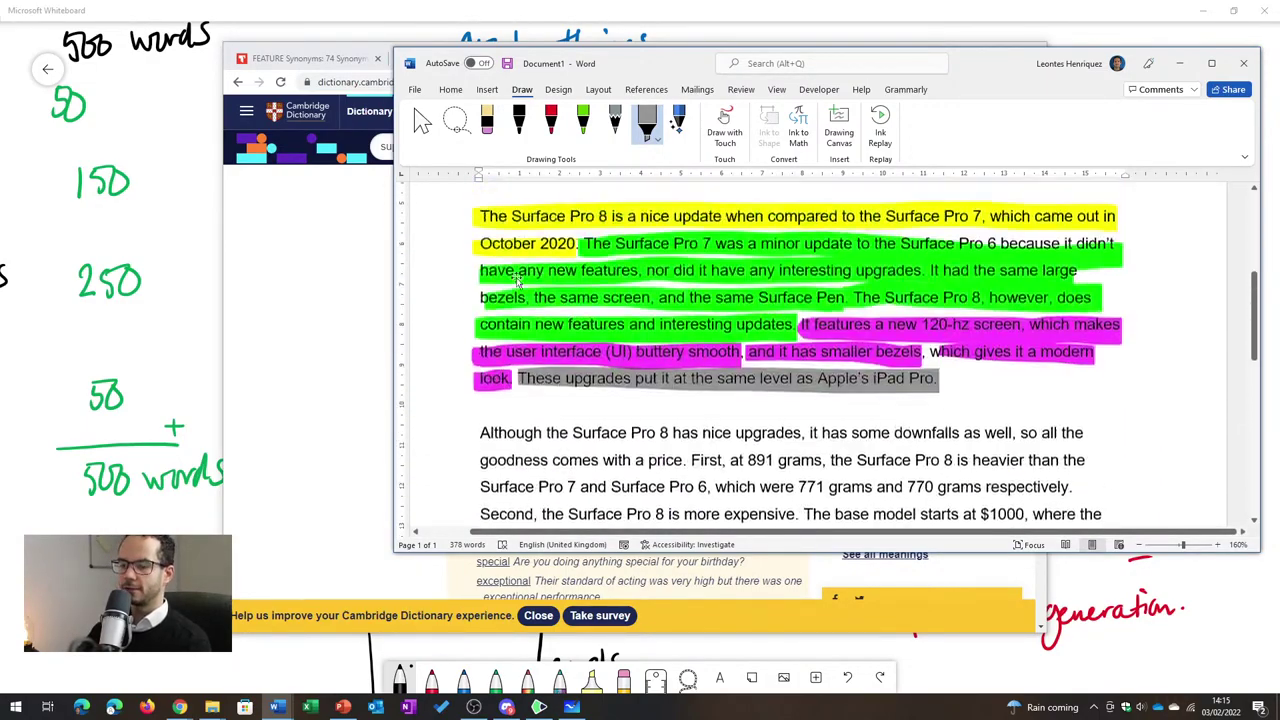
scroll(517, 282, up, 7)
scroll(500, 278, down, 14)
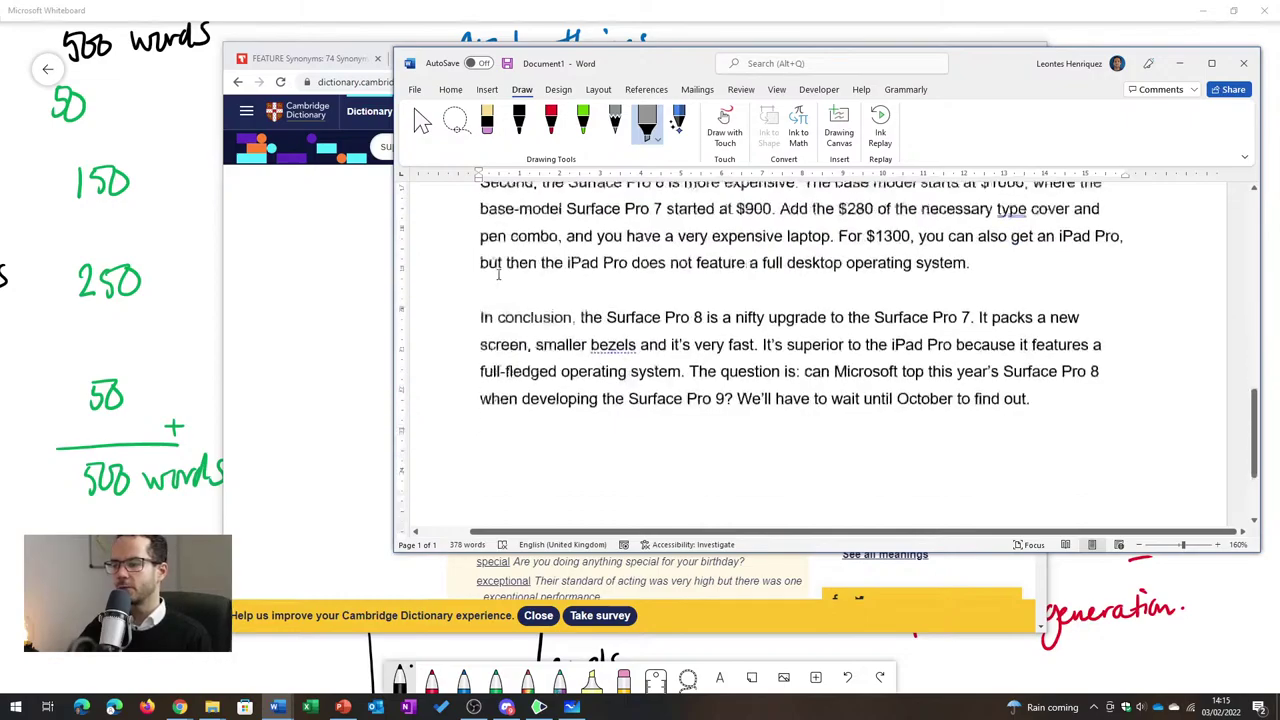
scroll(498, 276, up, 15)
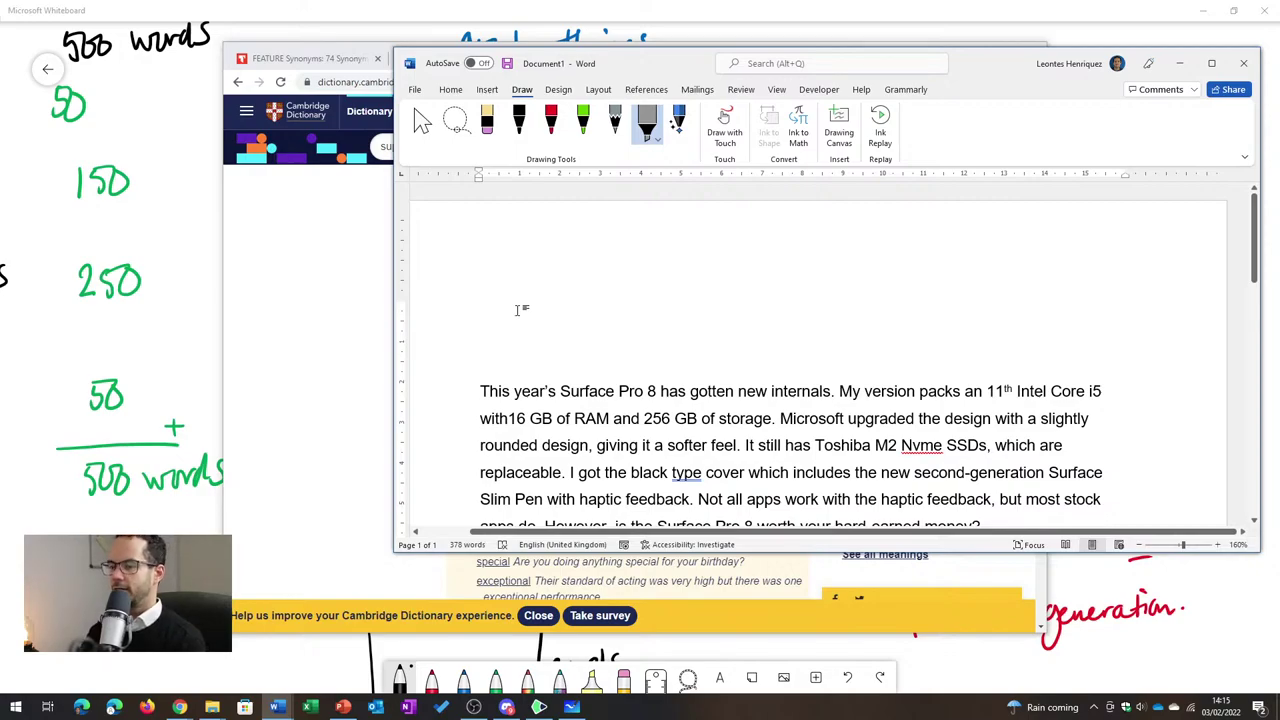
text(Micros)
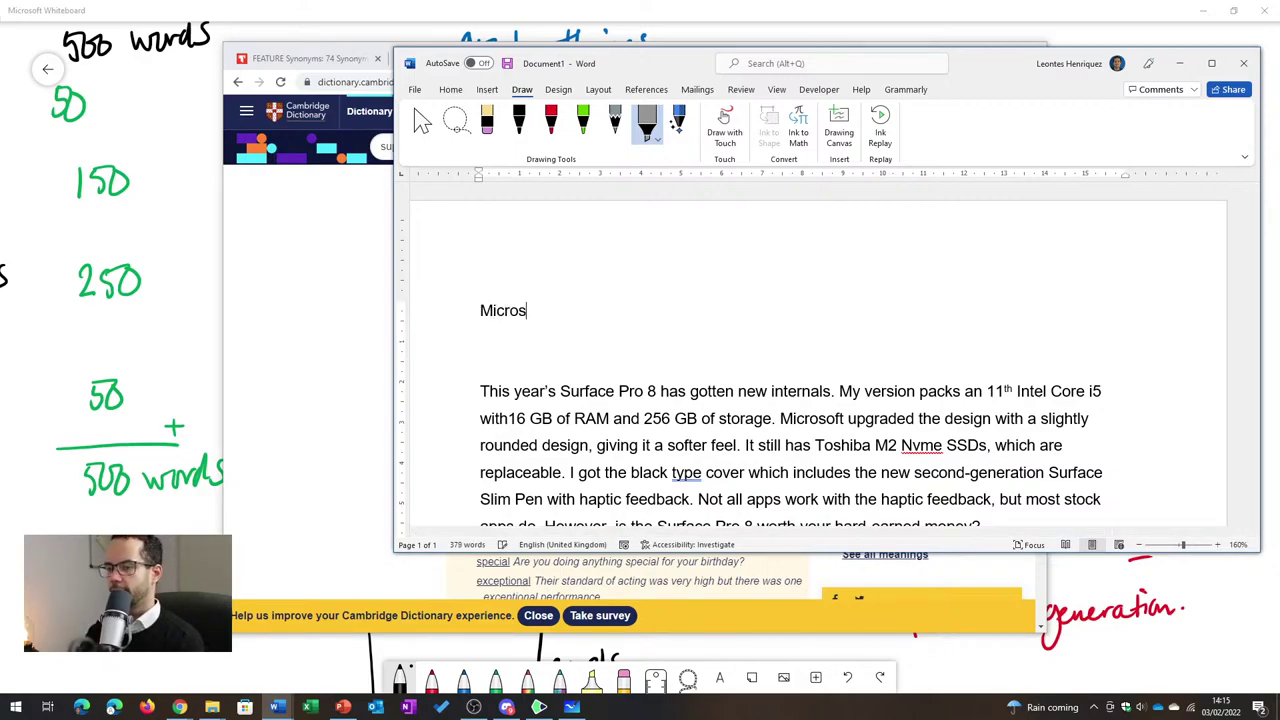
text(oft hasn't surp)
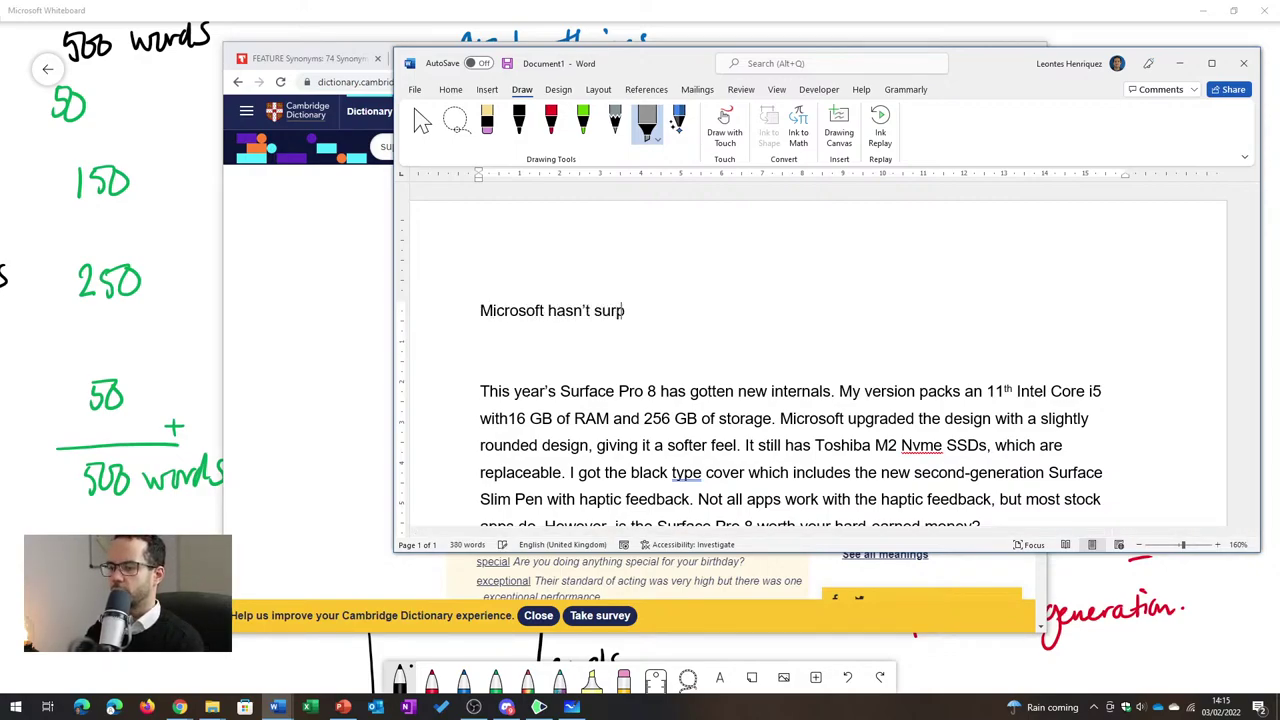
text(rised anyone )
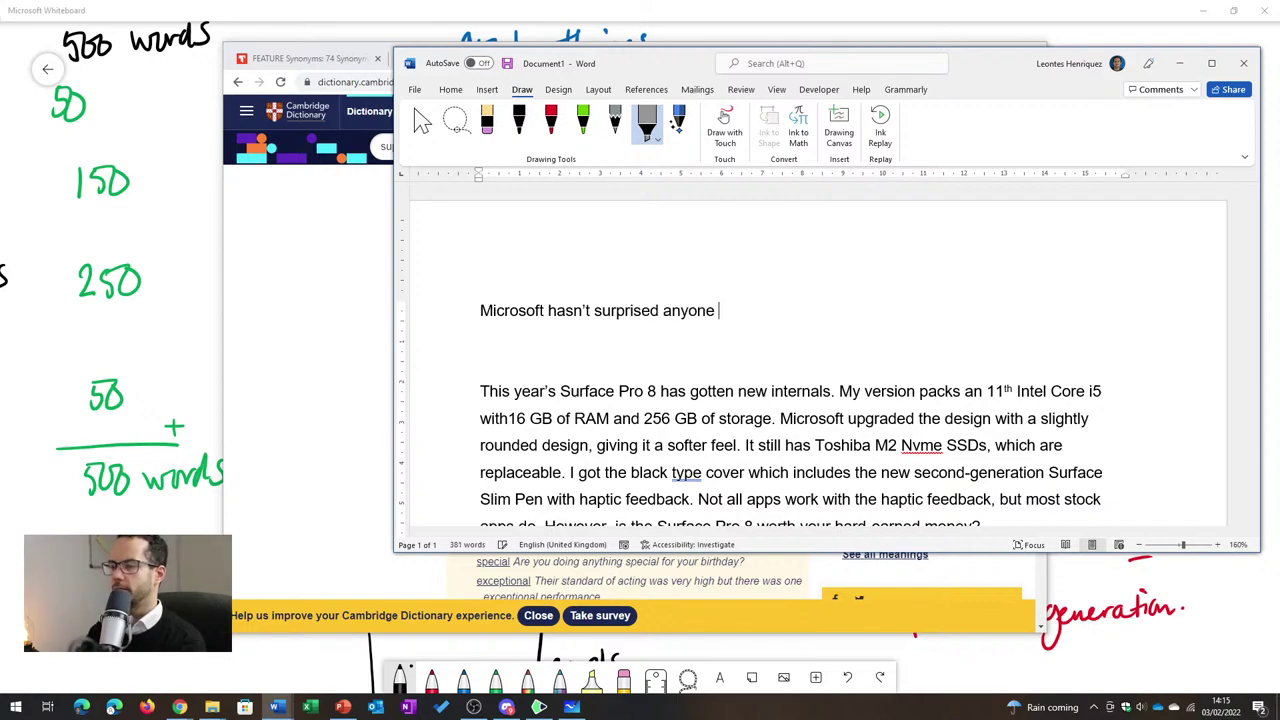
text(of the last )
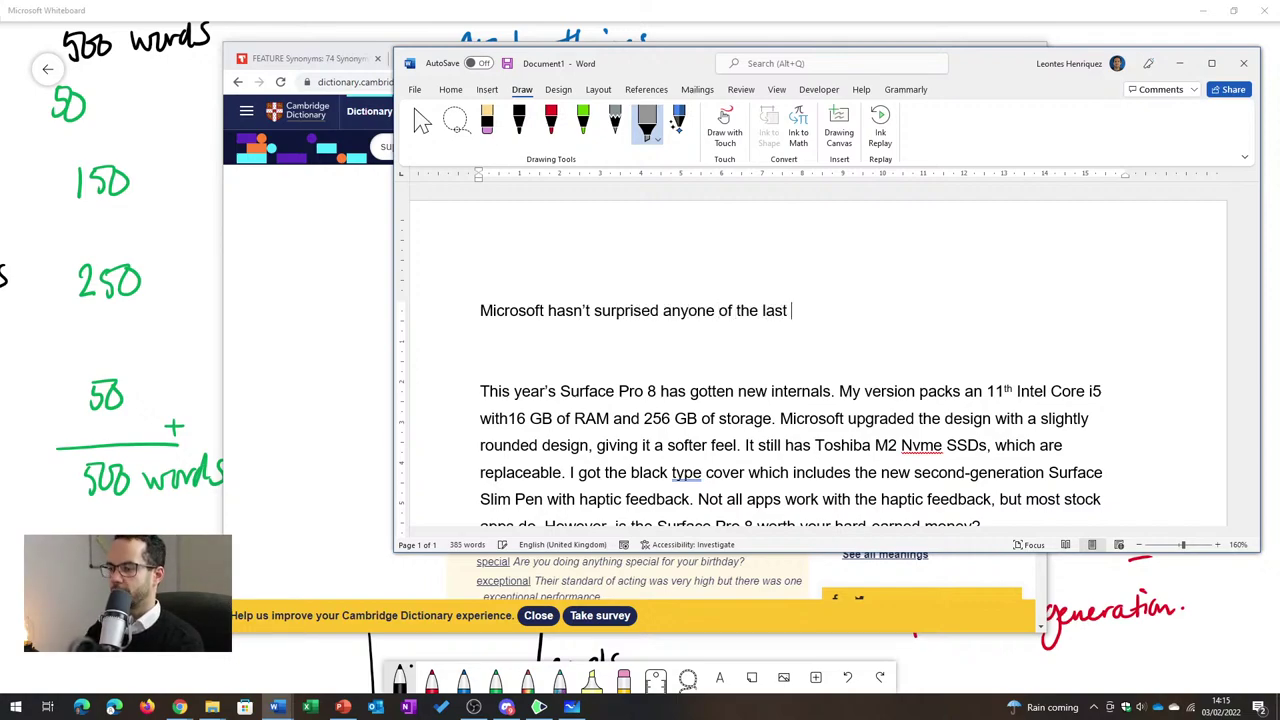
text(few years with their )
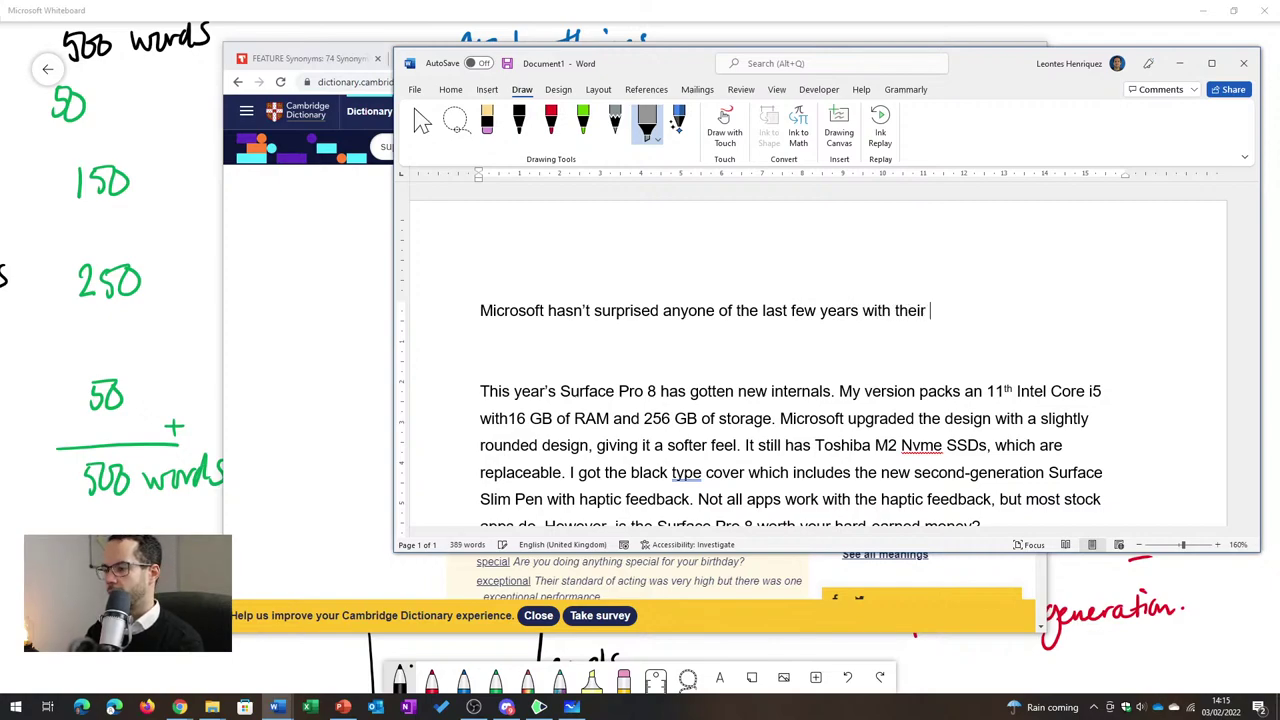
text(surp)
Step: Extend the opening to say the Surface Pro's 2013 “aha-factor” has worn off, then switch to the dictionary
key(ctrl+BackSpace)
text(Surface Pro device. T)
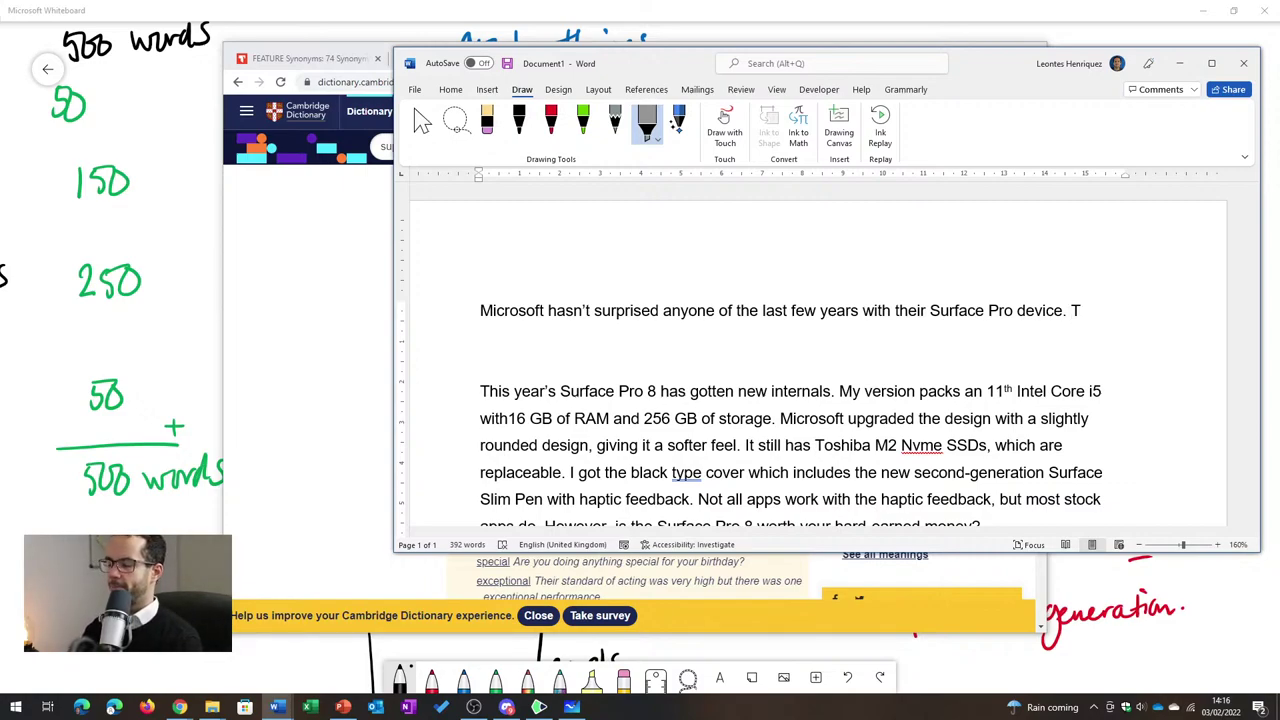
text(he “aha-factor”)
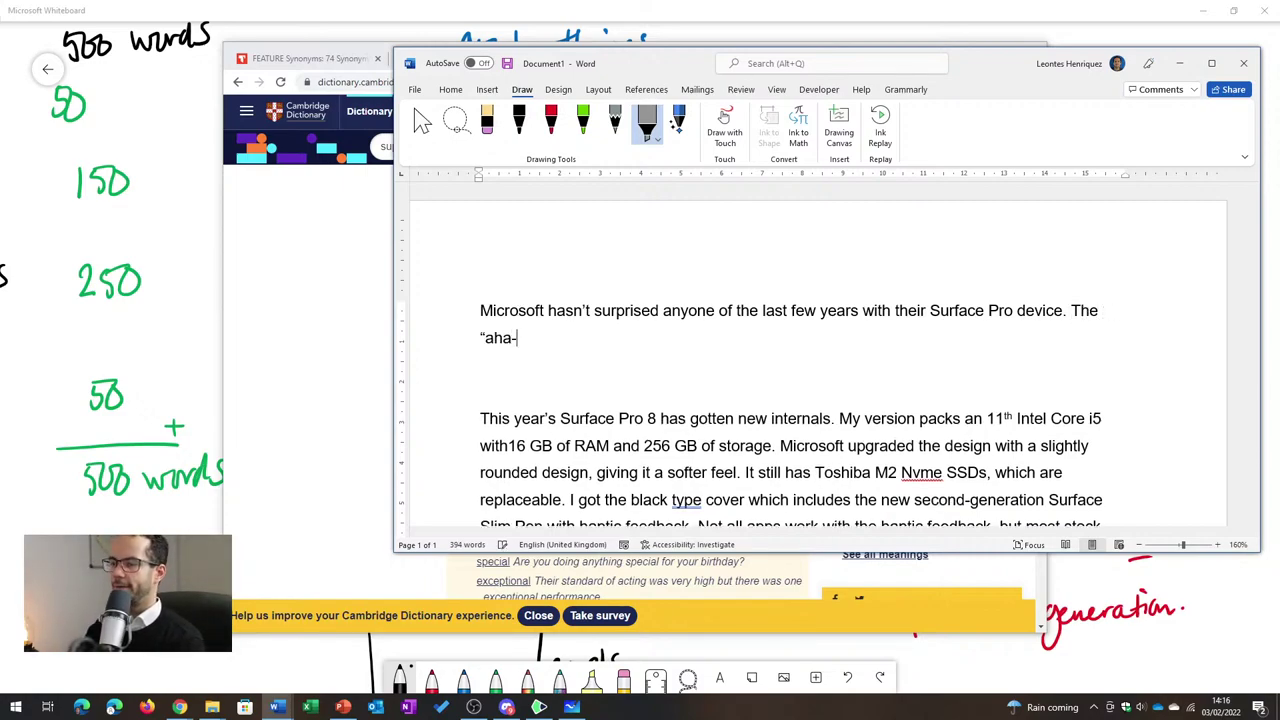
key(BackSpace)
key(BackSpace)
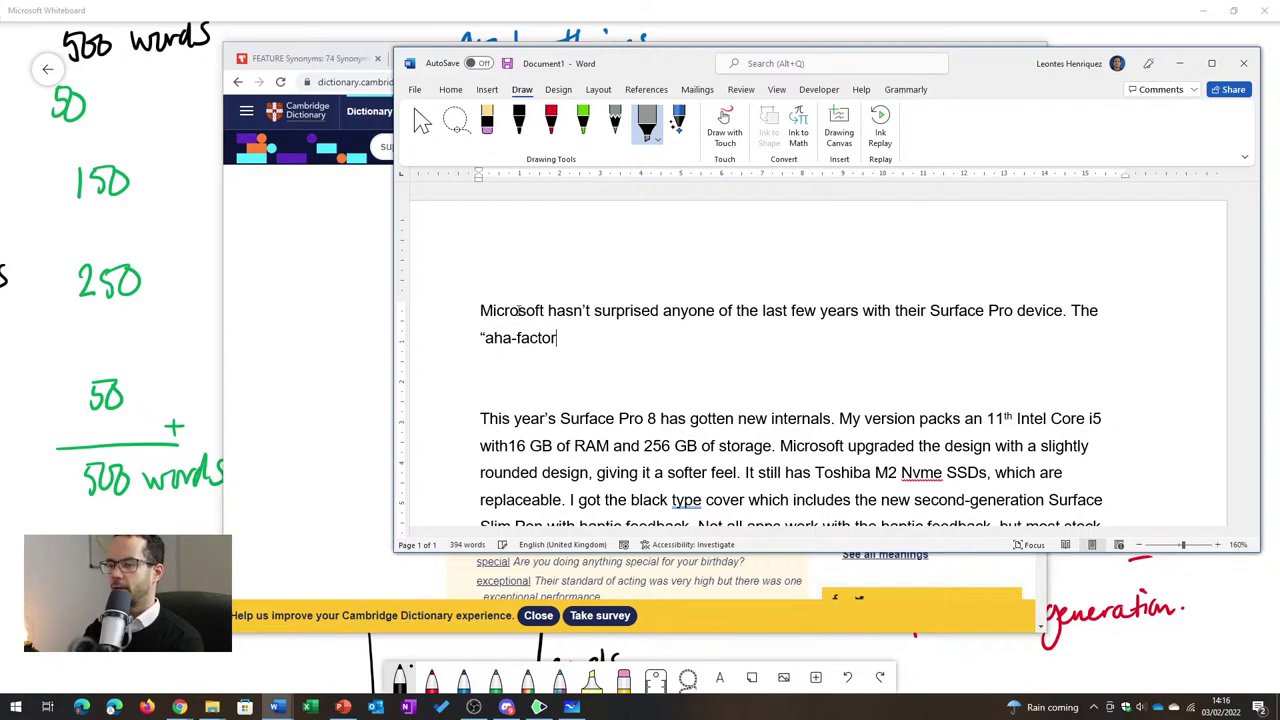
text(” of the firs)
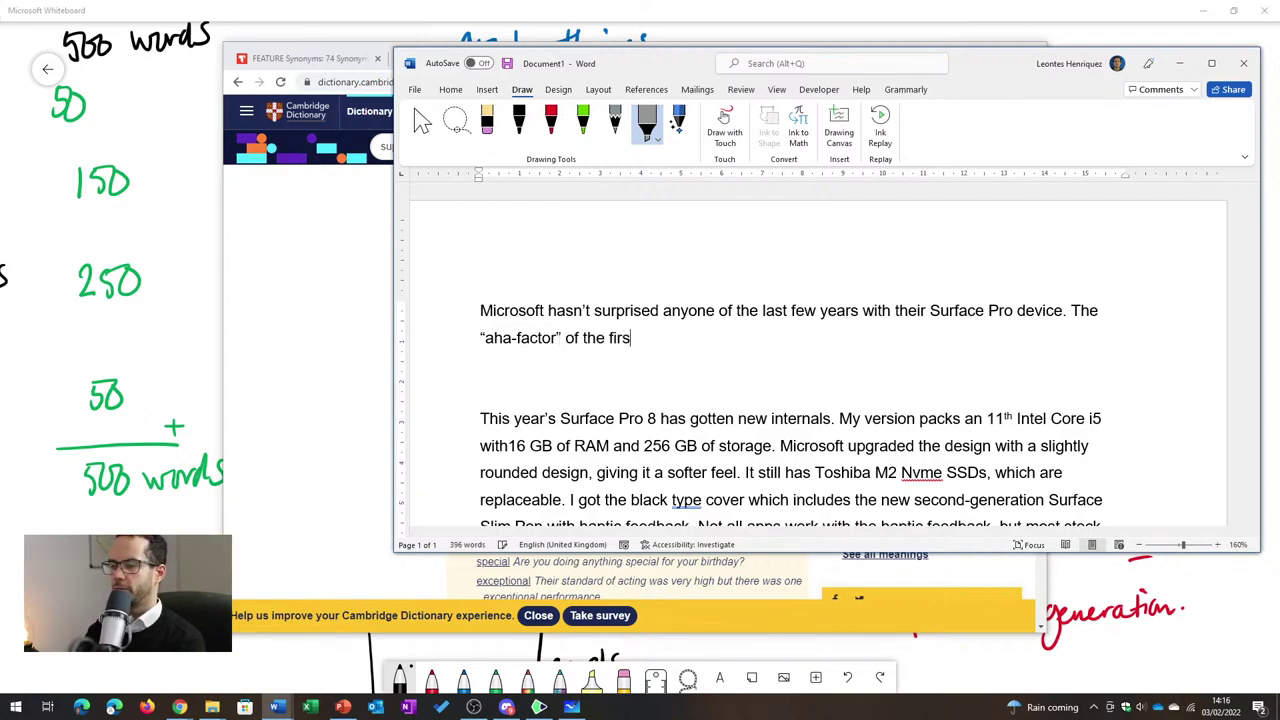
text(t revelation )
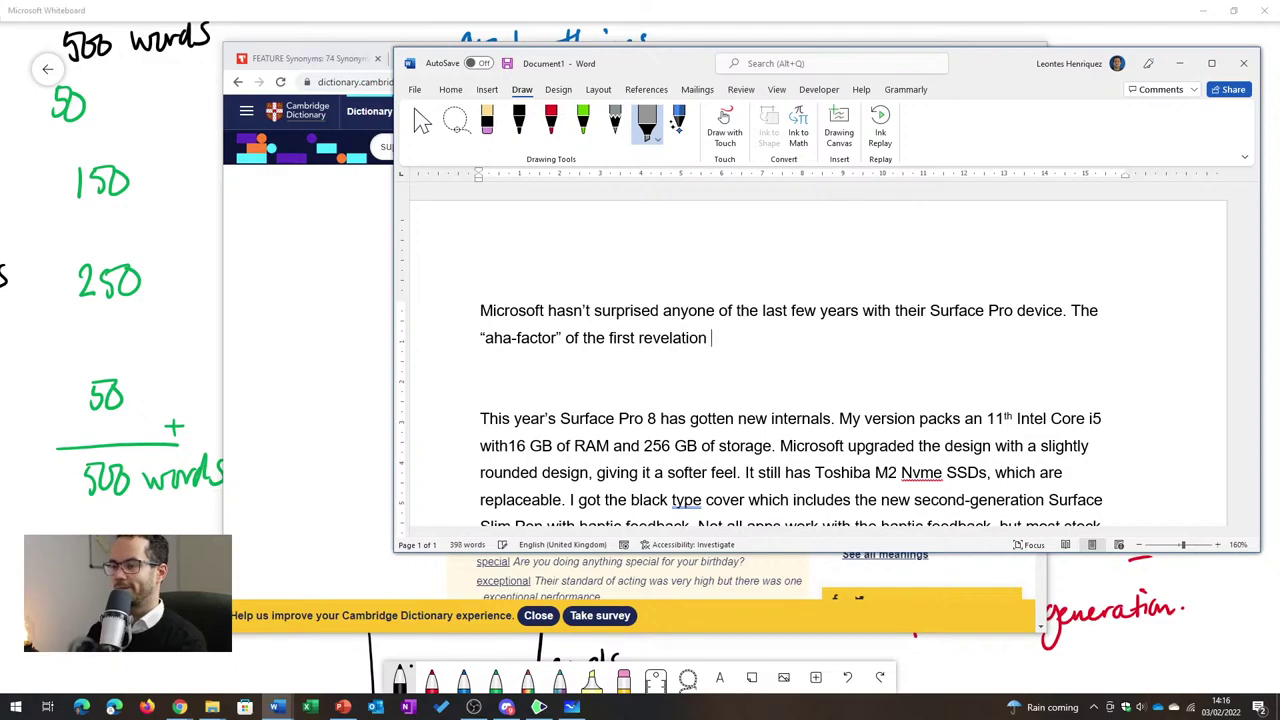
text(of the Surf)
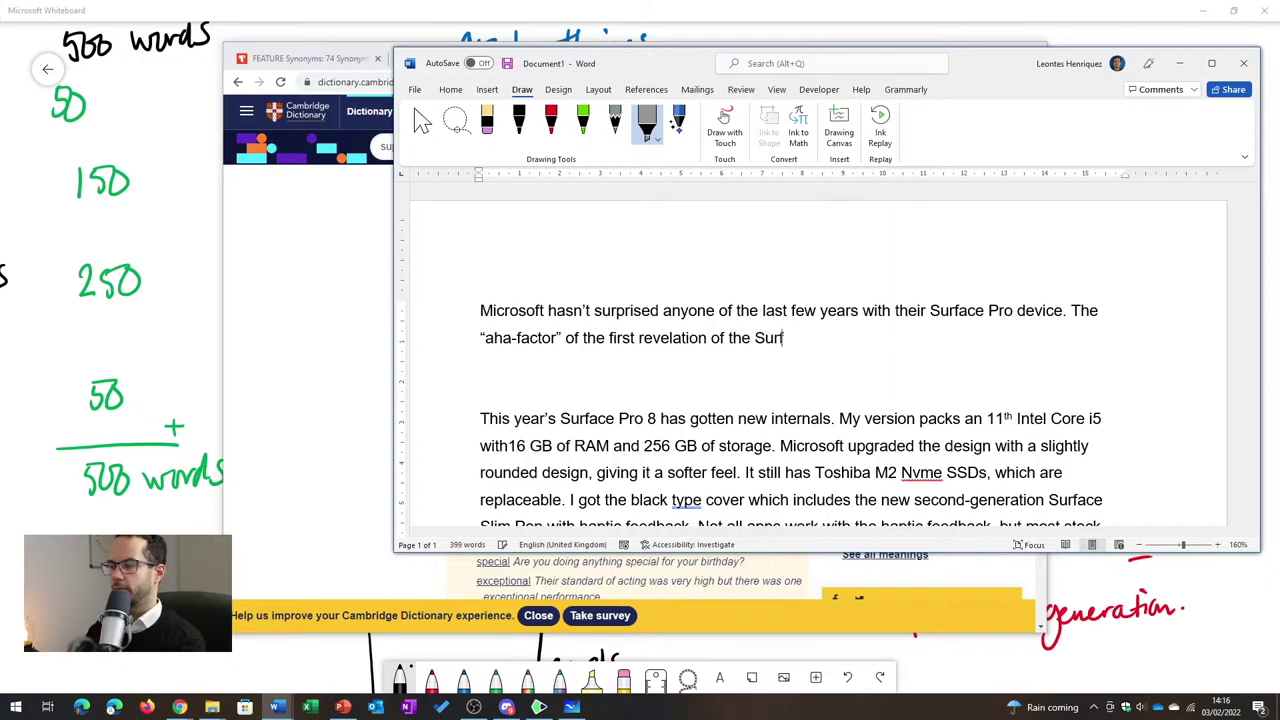
text(ace Pro back in)
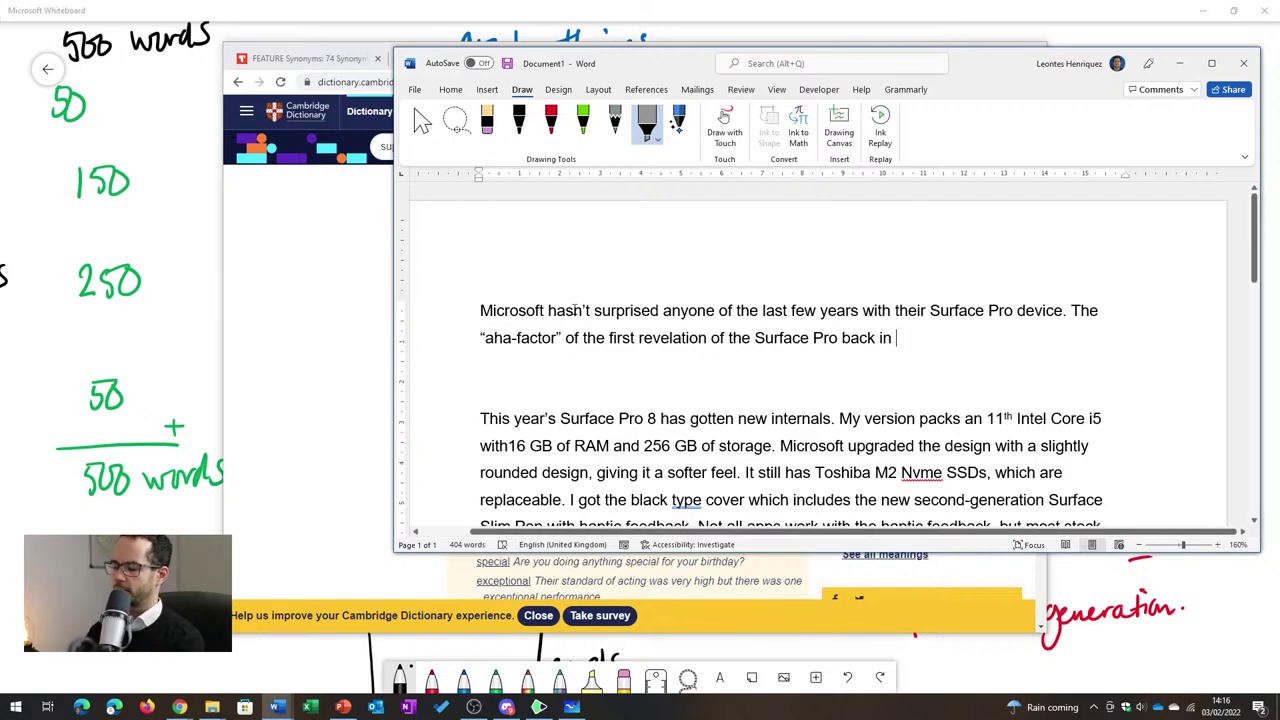
text(2013)
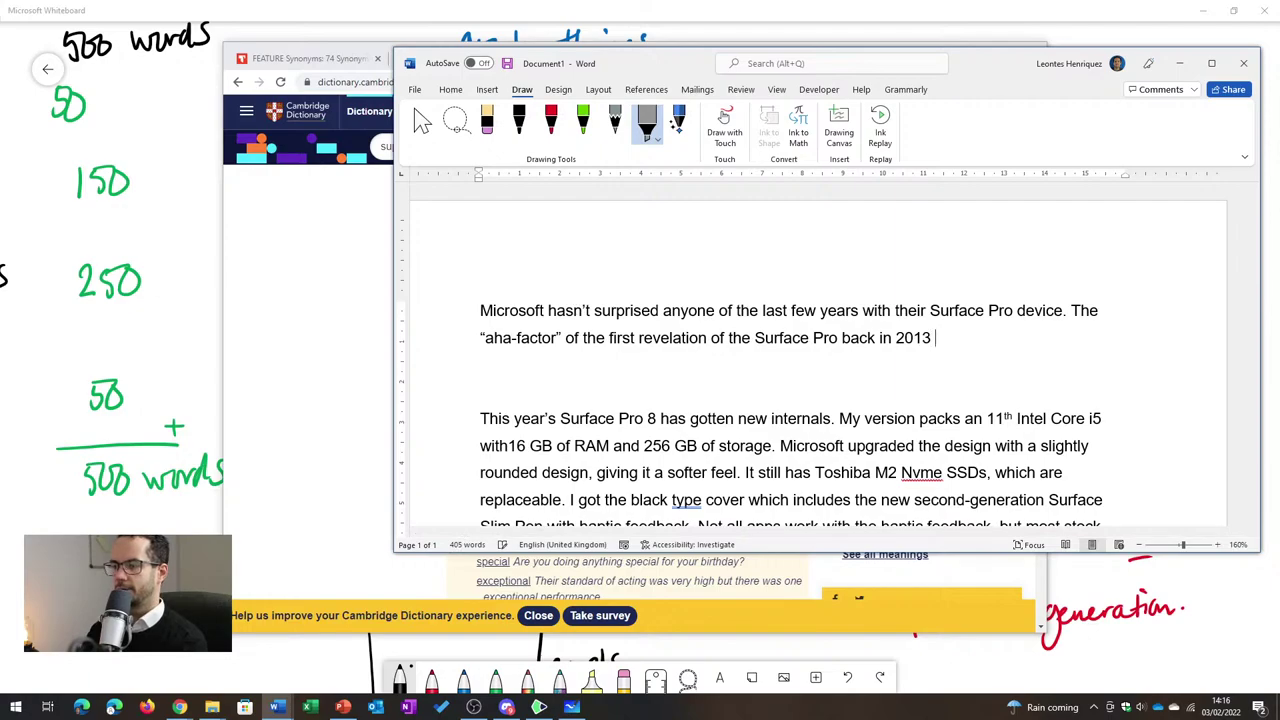
text( has worn off)
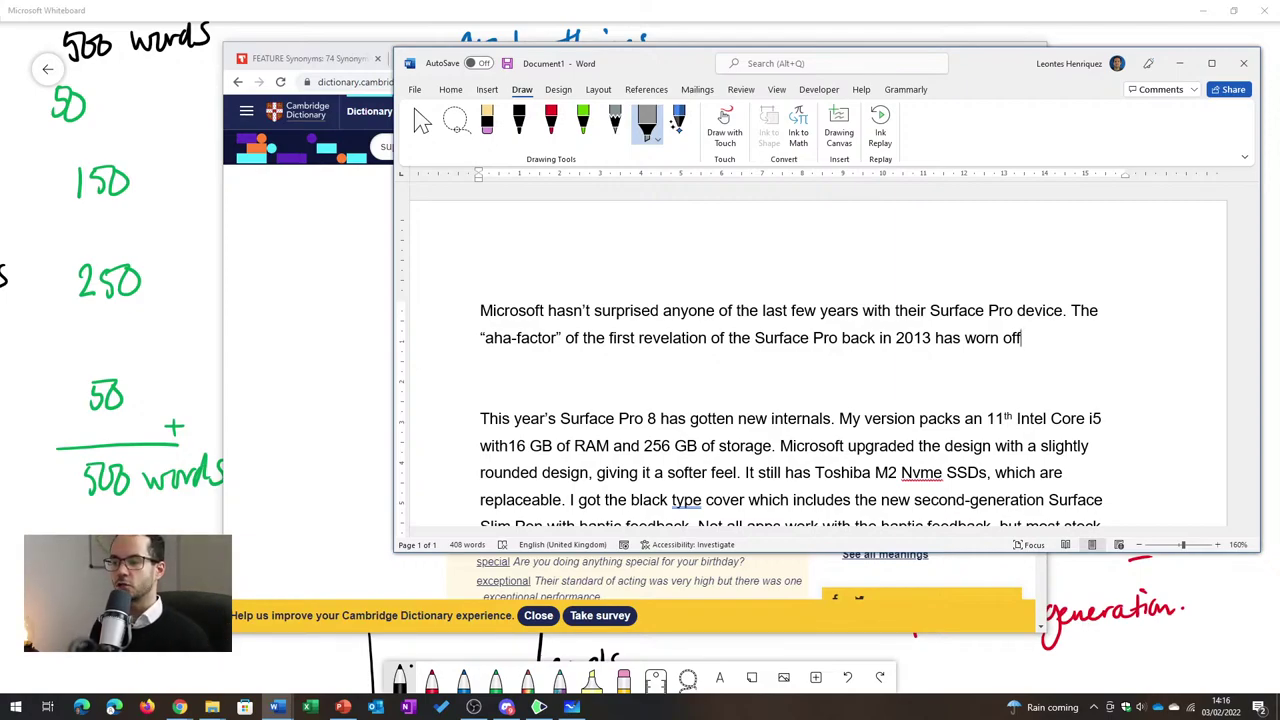
click(351, 209)
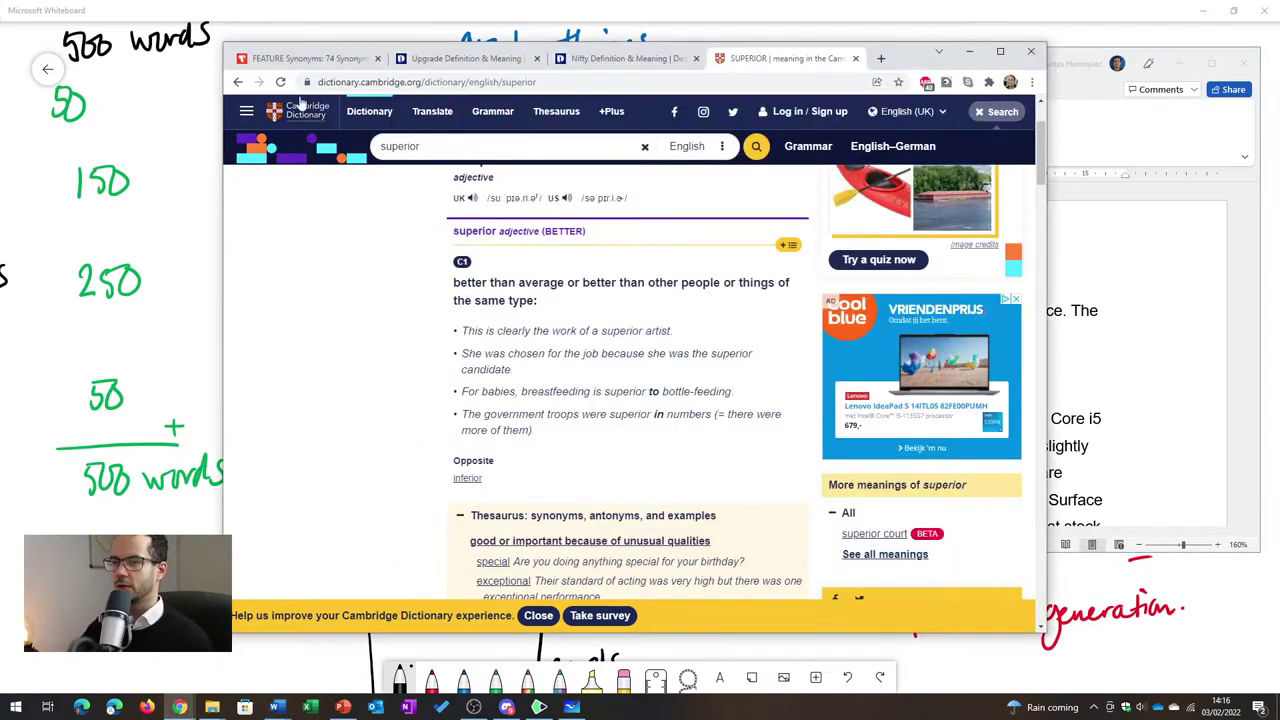
Step: Look up 'revelation' in Cambridge Dictionary, read the entry, and return to the Word essay
click(492, 151)
text(revelation)
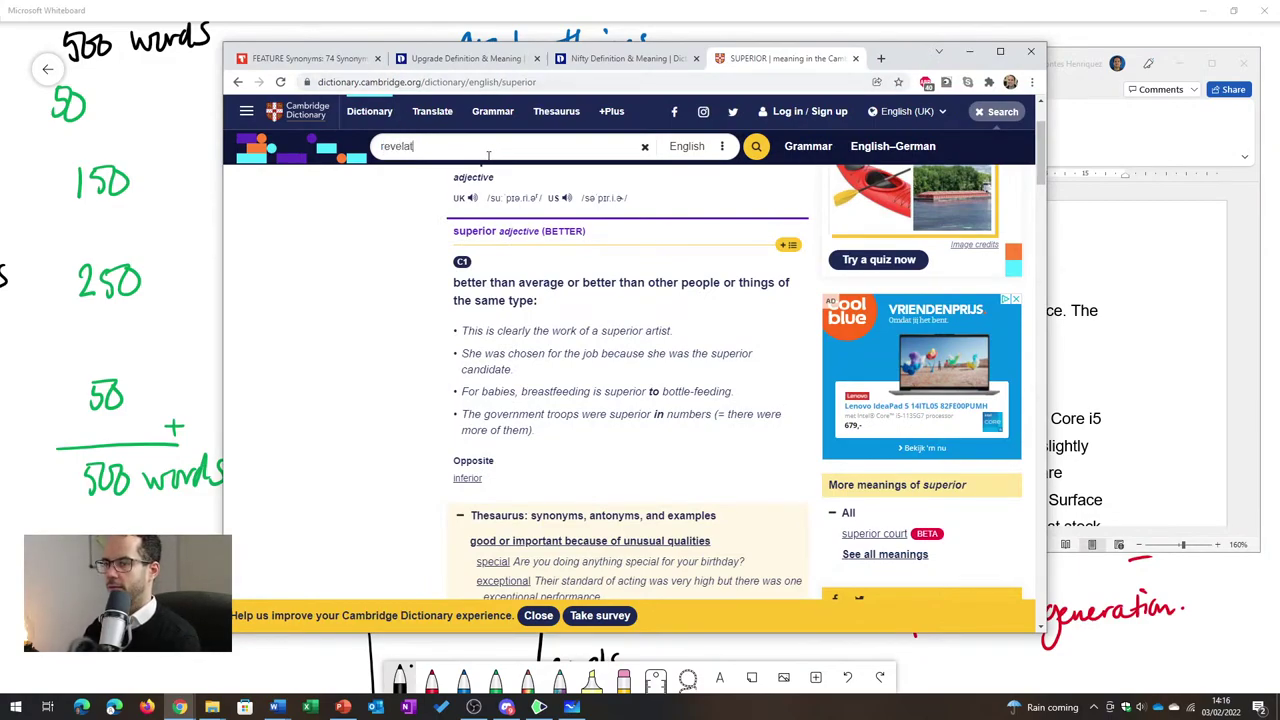
key(Return)
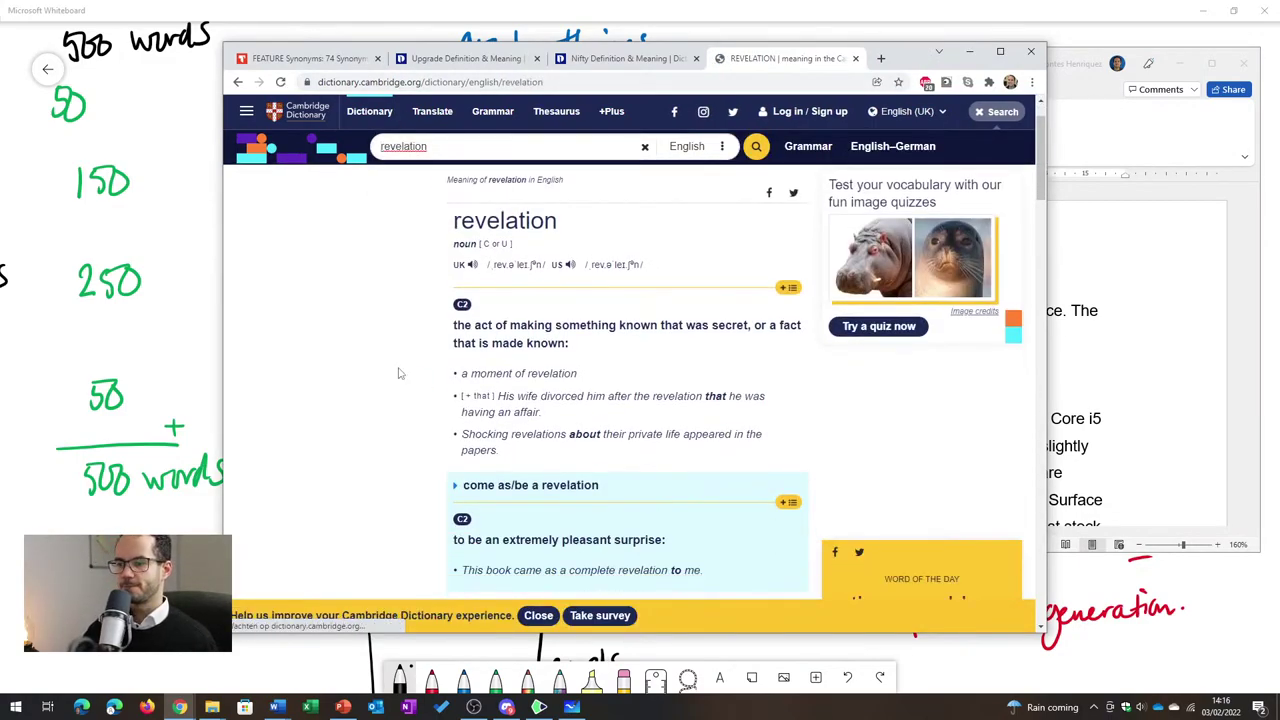
click(1142, 312)
key(alt+Tab)
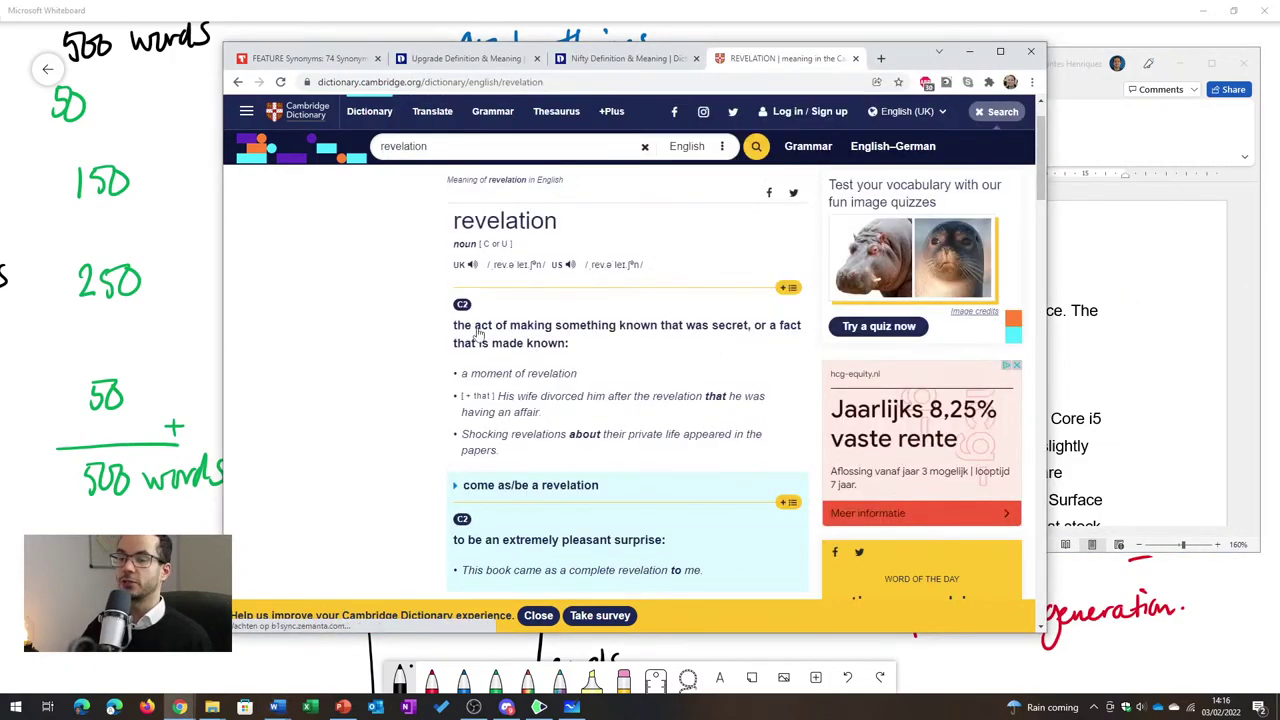
scroll(893, 265, down, 2)
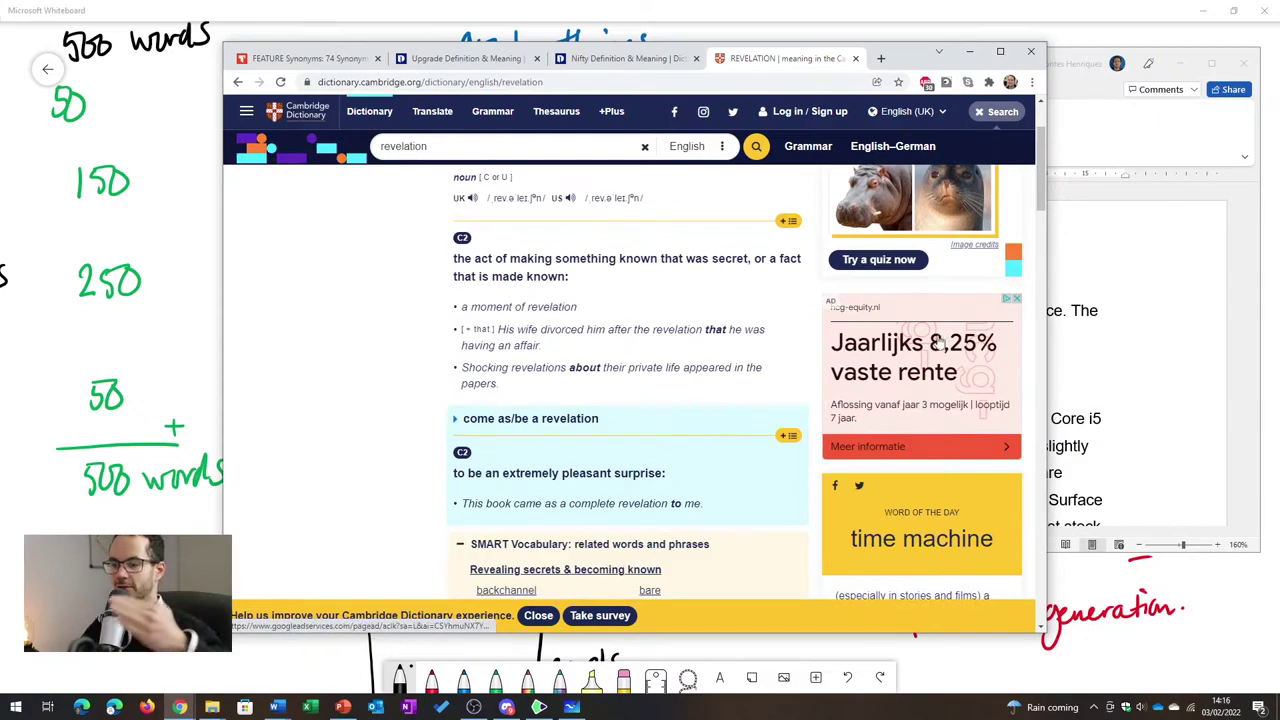
click(1163, 377)
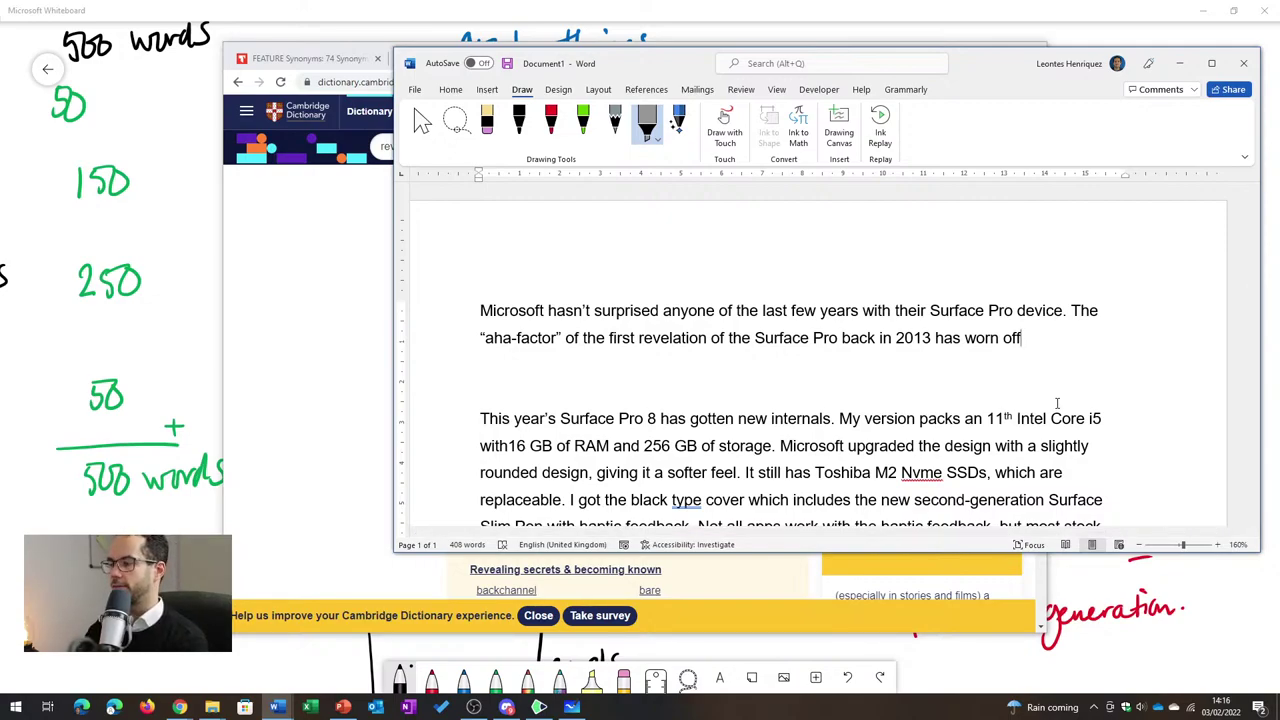
Step: Add ', and customers have turned to Apple for the best pen-input device.'
text(, and cus)
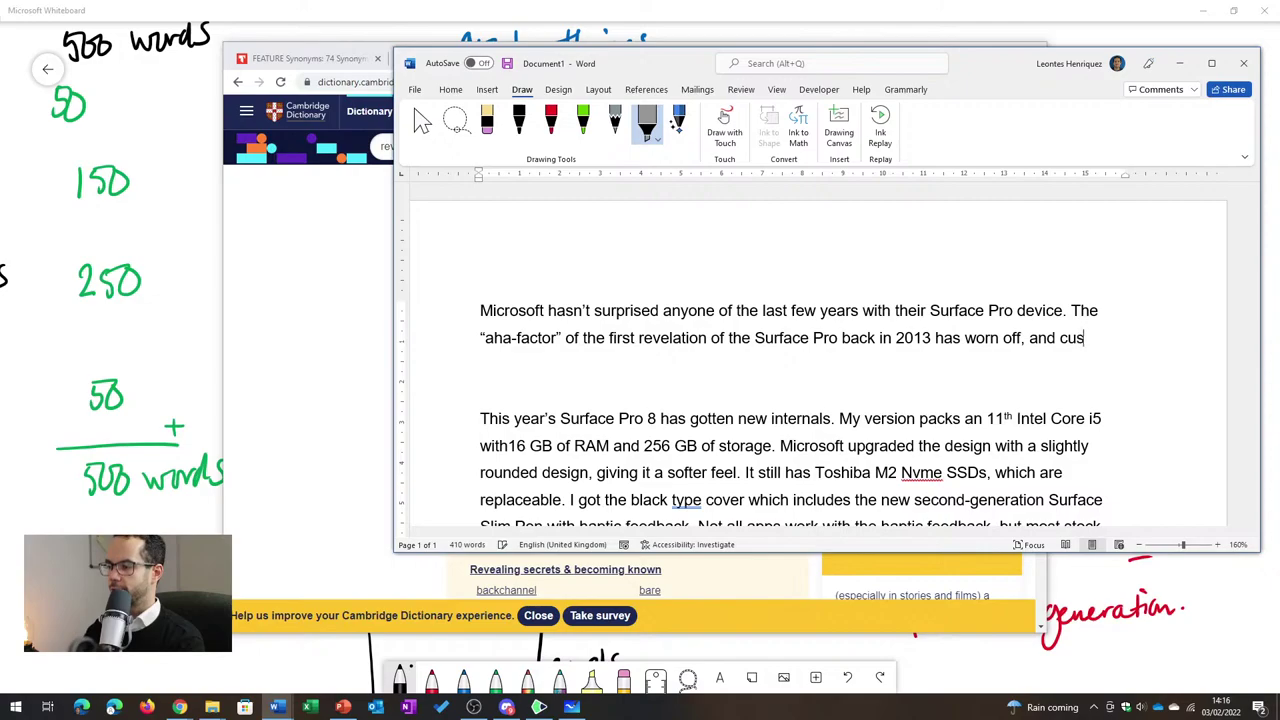
text(tomers)
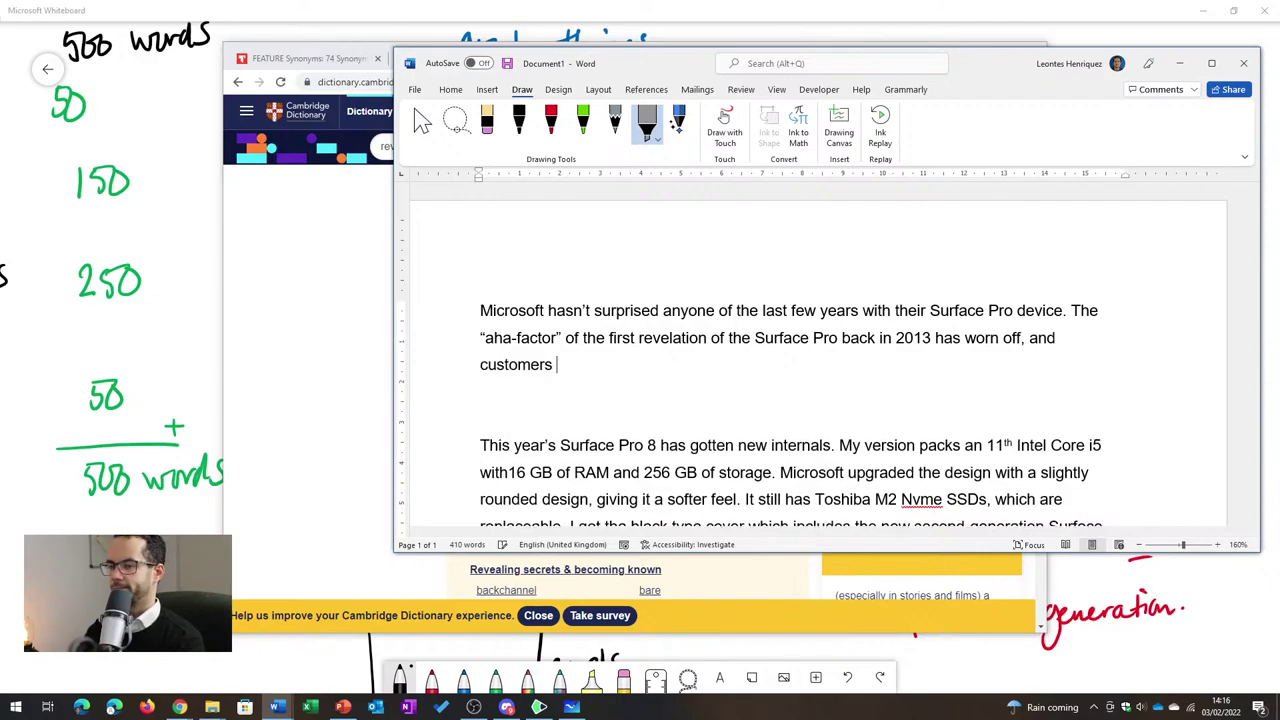
text( have turned top Ap)
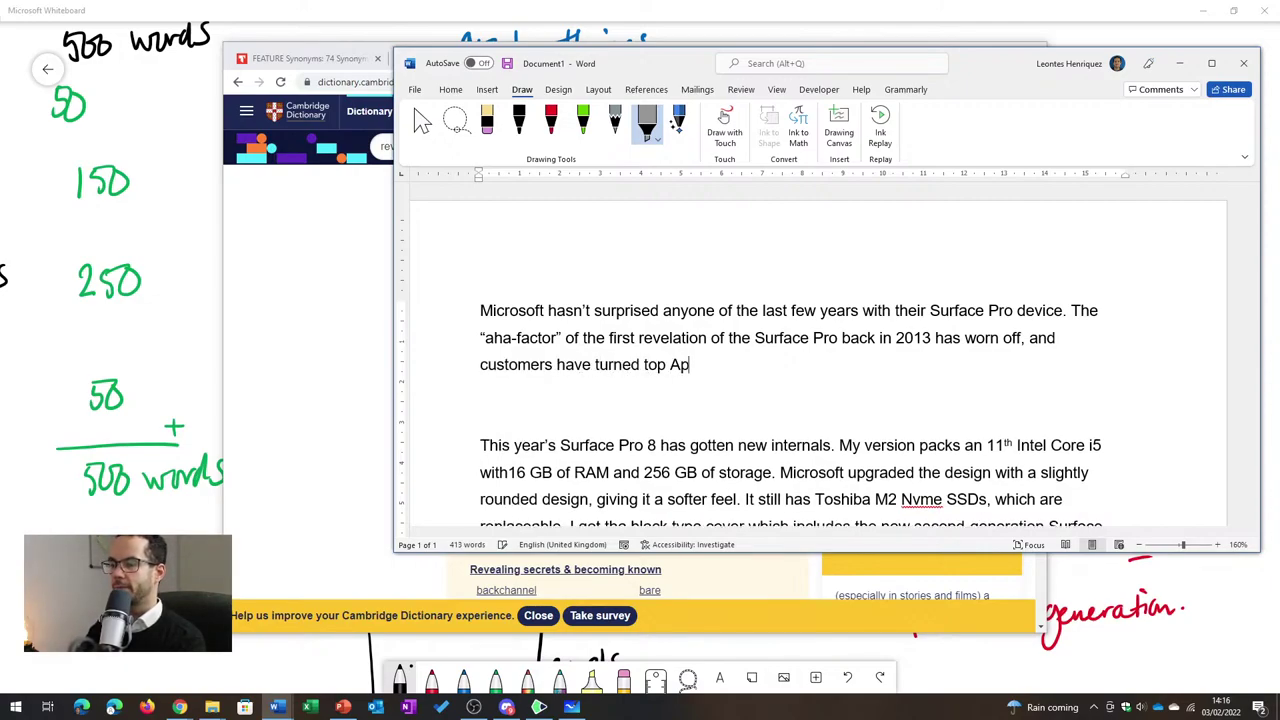
key(BackSpace)
key(BackSpace)
key(BackSpace)
key(BackSpace)
text(Apple fo)
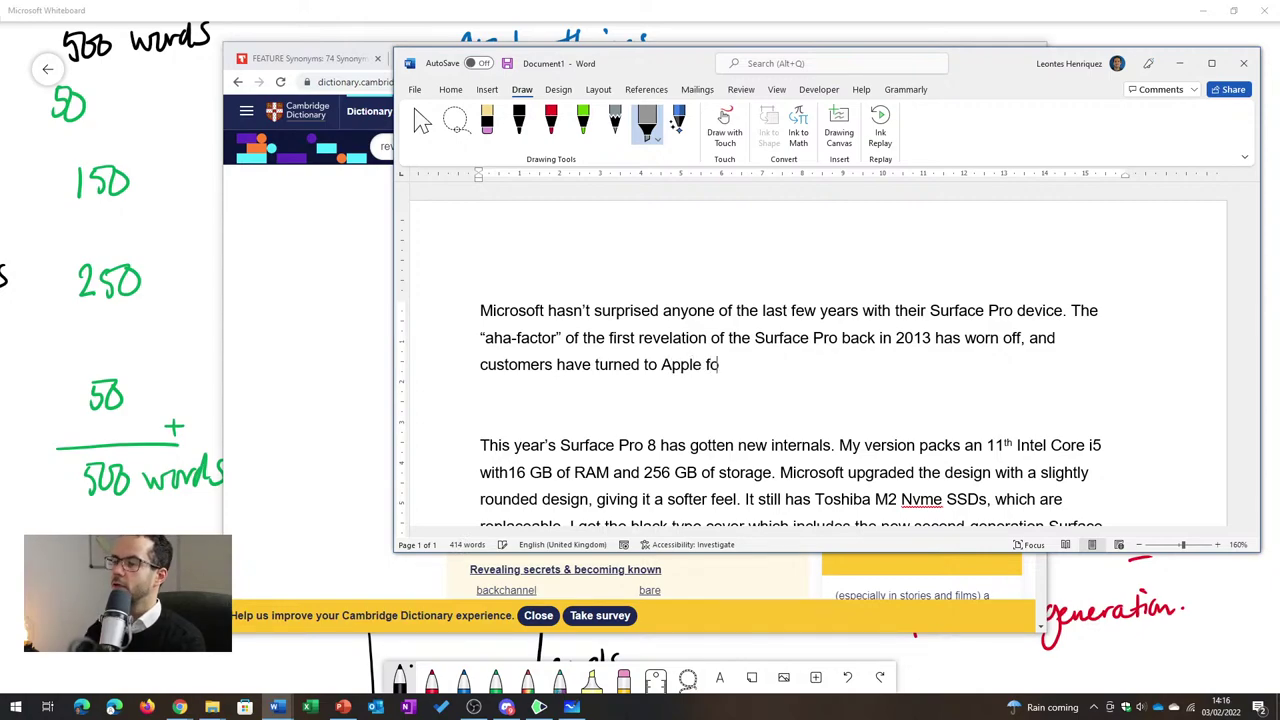
text(r the best )
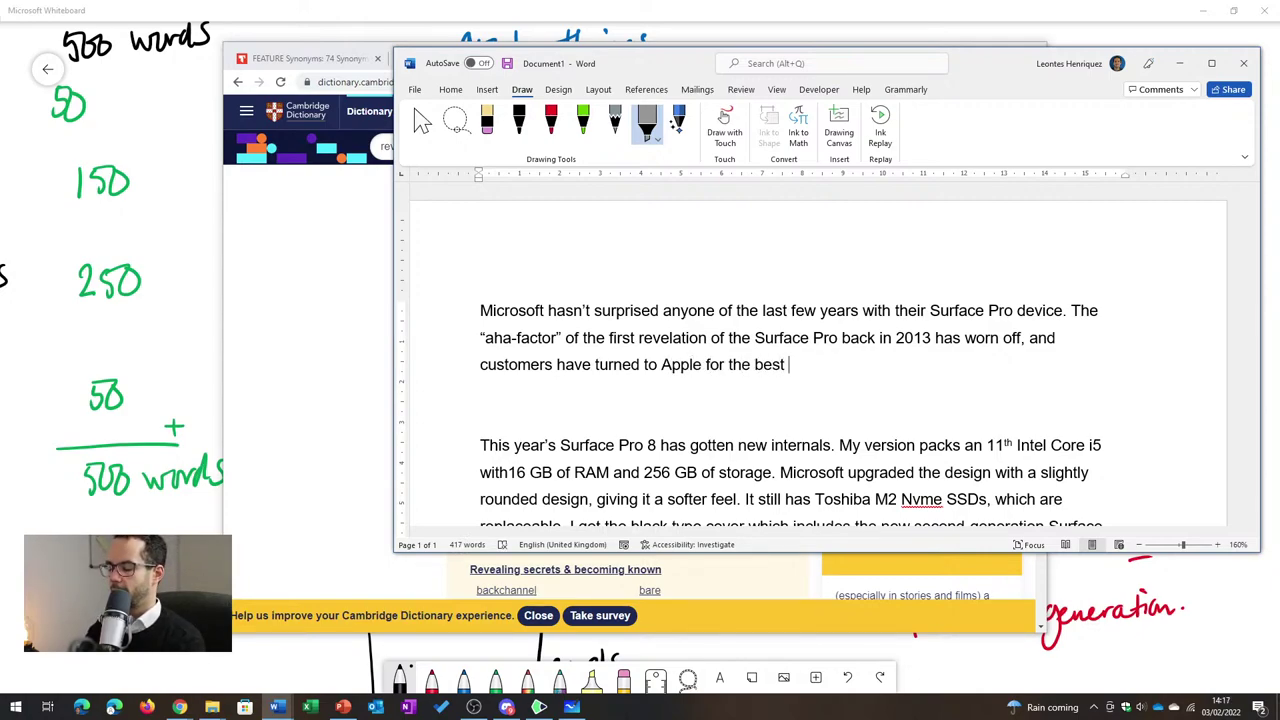
text(Peri)
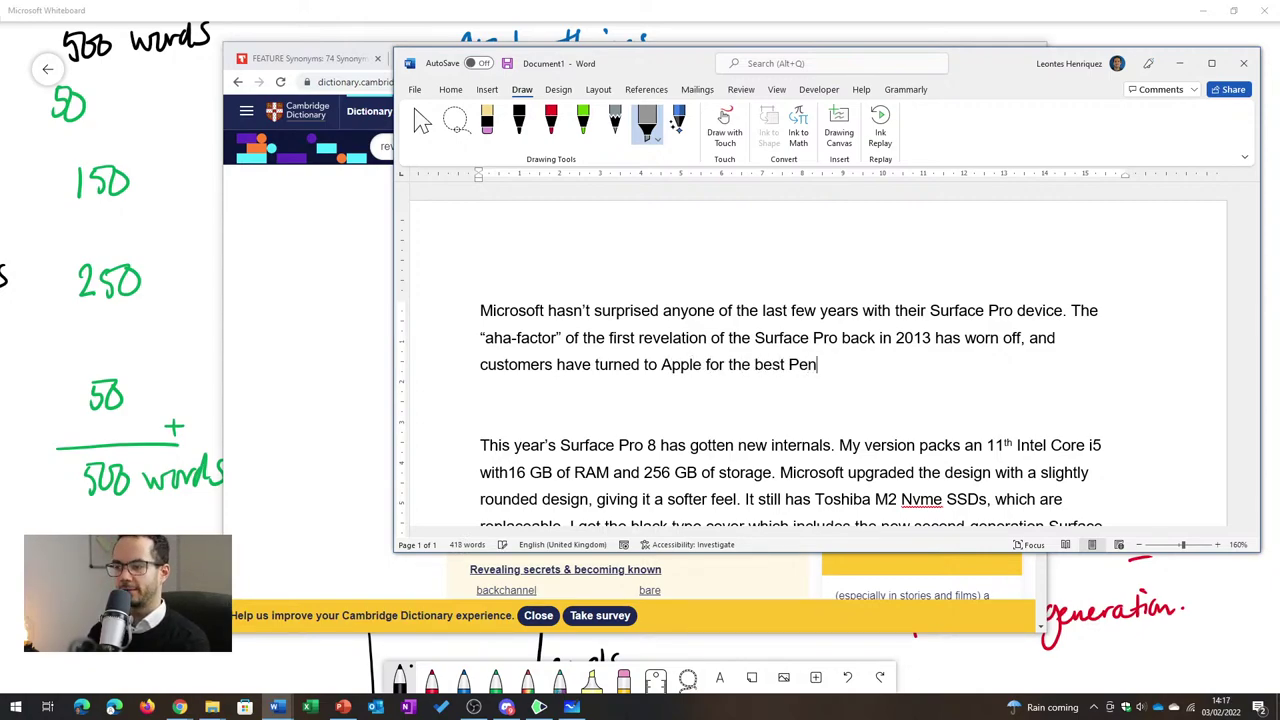
key(BackSpace)
key(BackSpace)
key(BackSpace)
key(BackSpace)
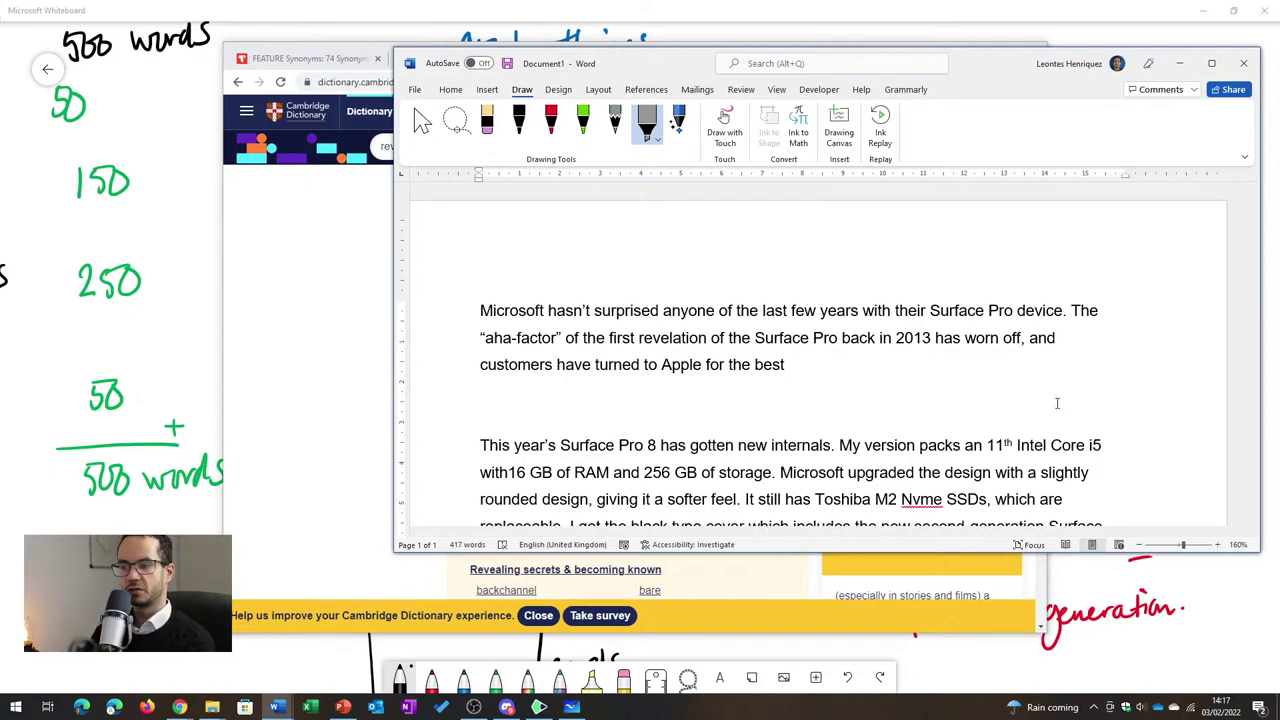
text(pen)
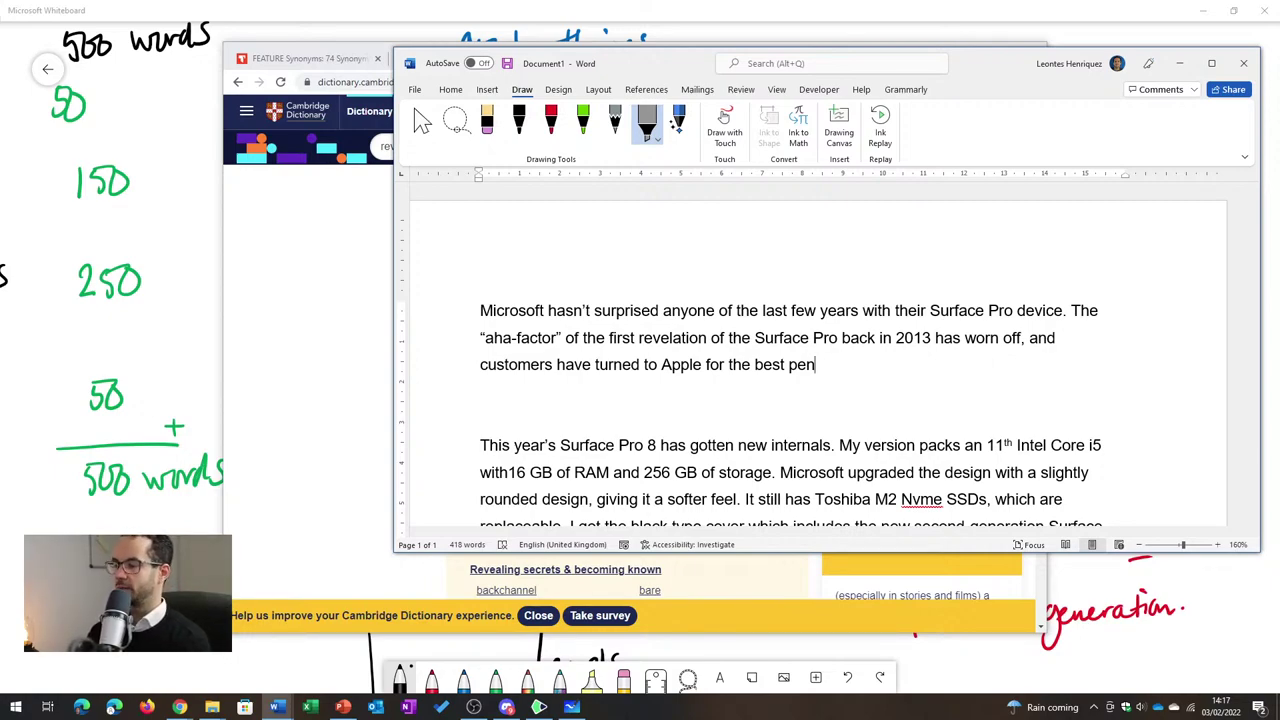
text(-input d)
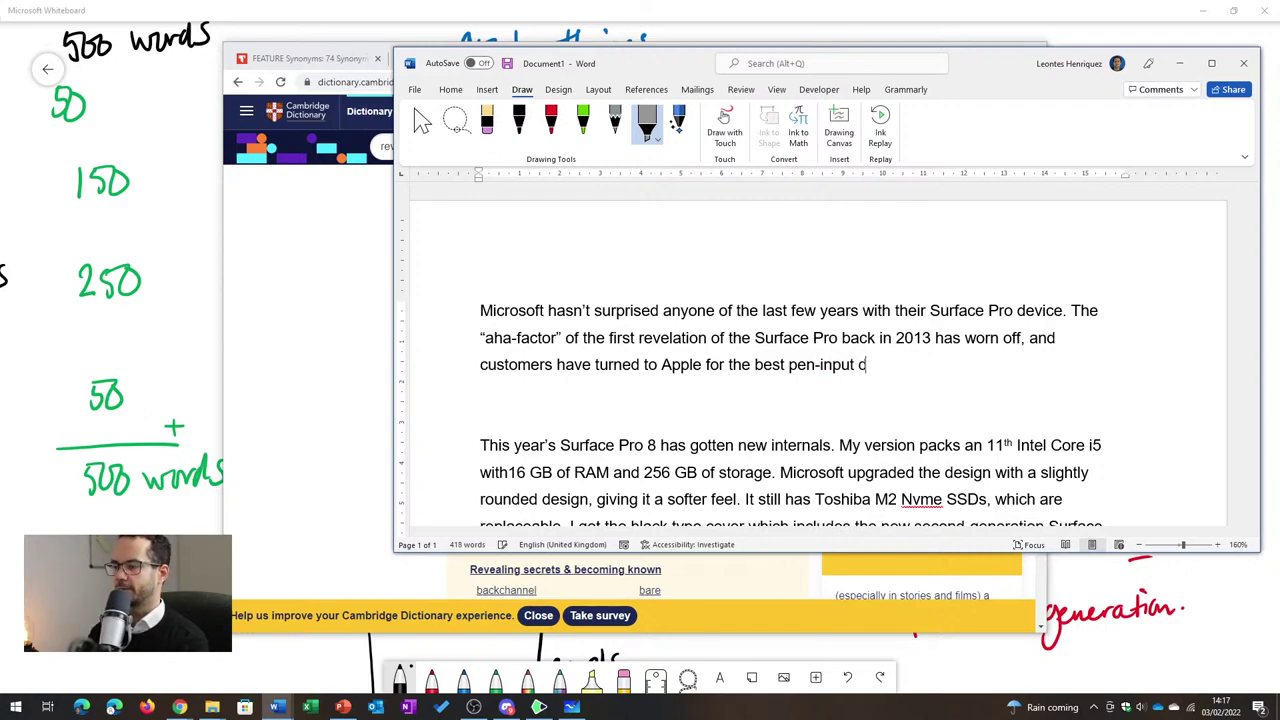
text(evice. )
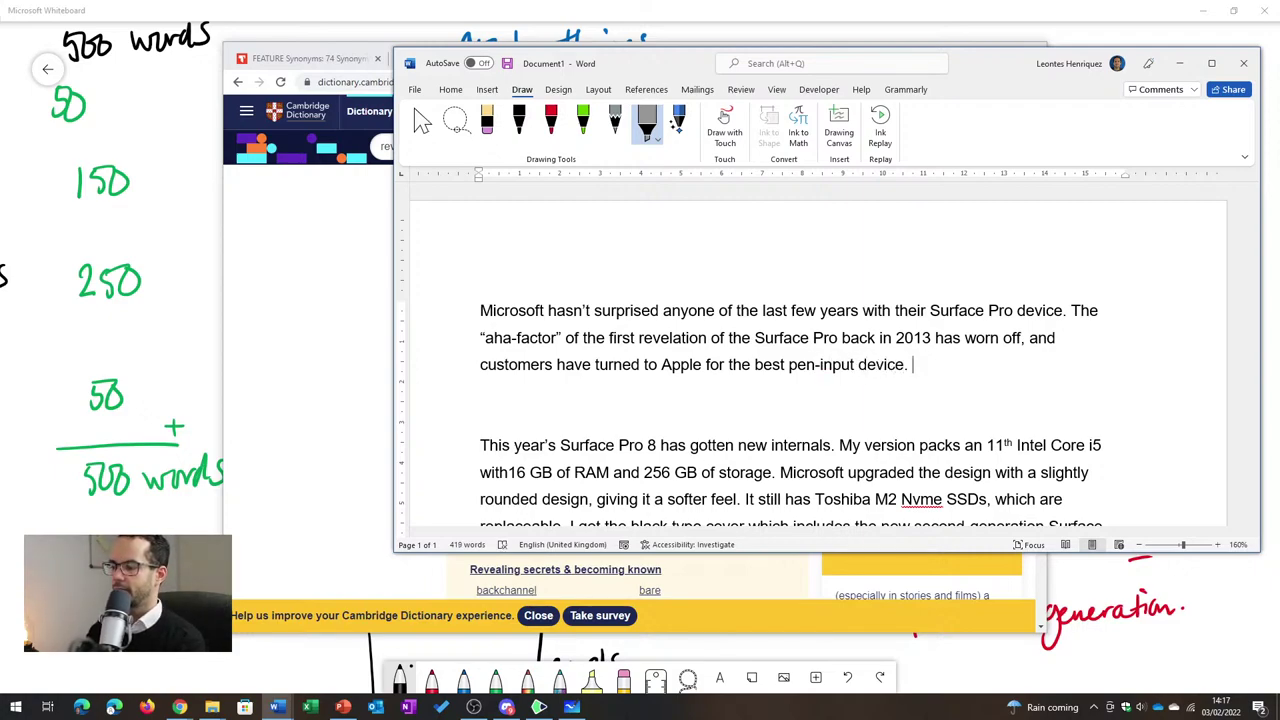
text(Th)
Step: Add that the Surface Pro 2 to 7 were fine, but apart from the Surface Pro X nothing special
key(BackSpace)
key(BackSpace)
text(This )
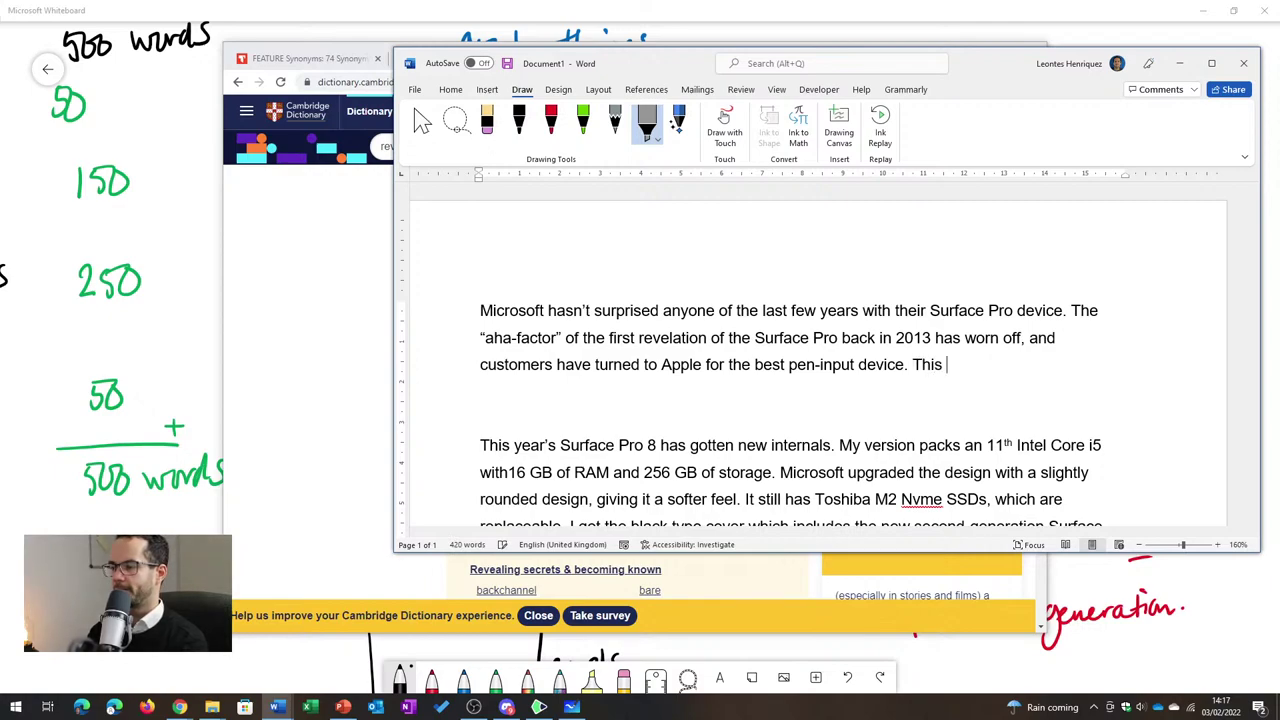
text(doesn’t)
key(BackSpace)
key(BackSpace)
key(BackSpace)
key(BackSpace)
key(BackSpace)
key(BackSpace)
text(doesn't mea)
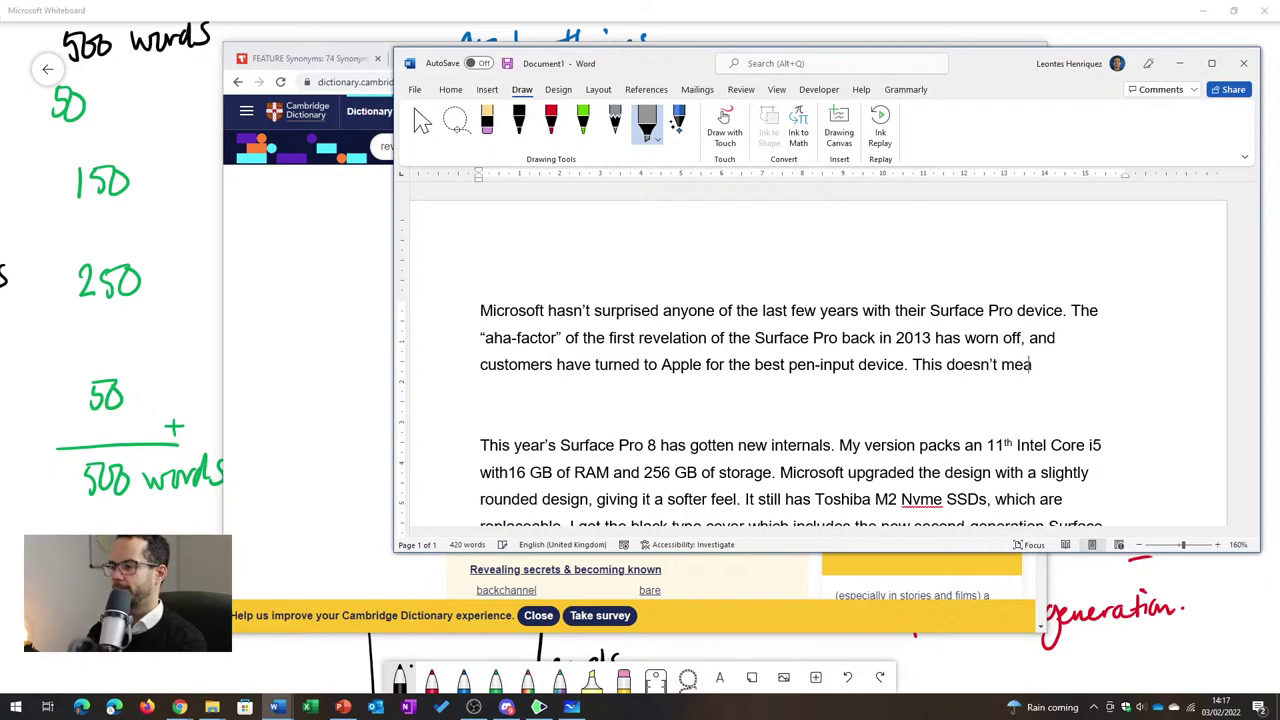
text(n that the Surface P)
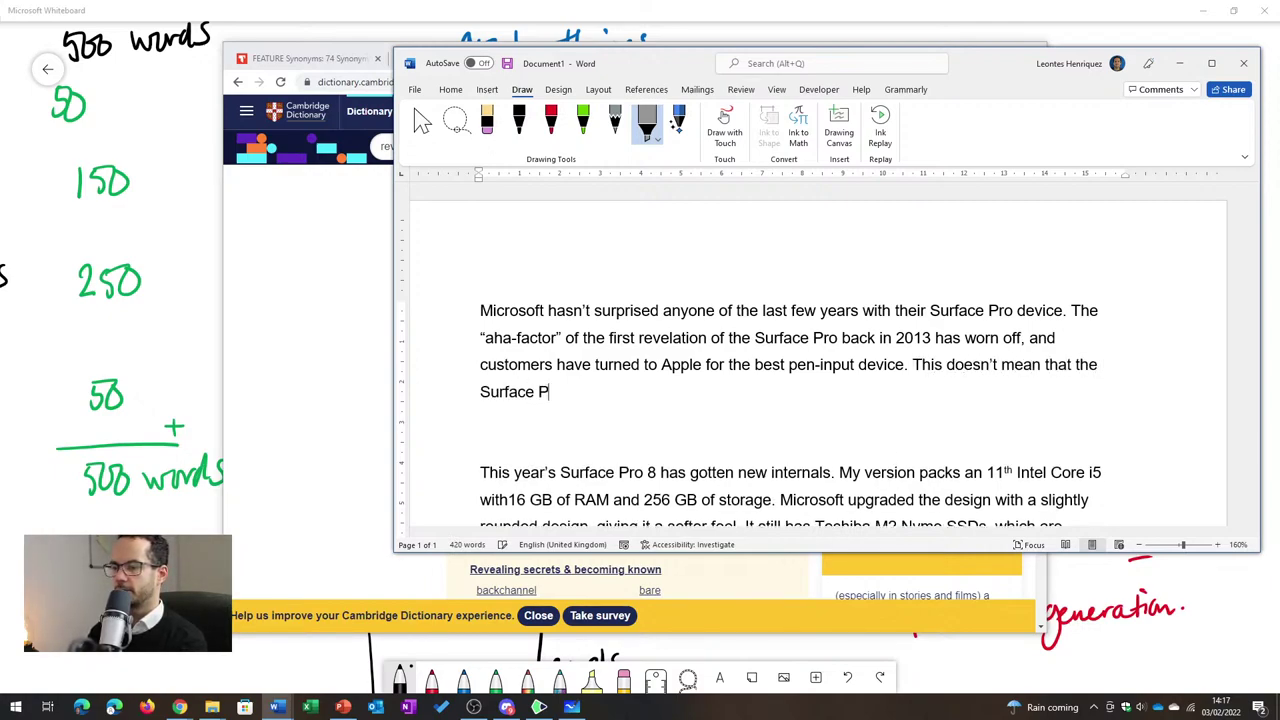
text(ro)
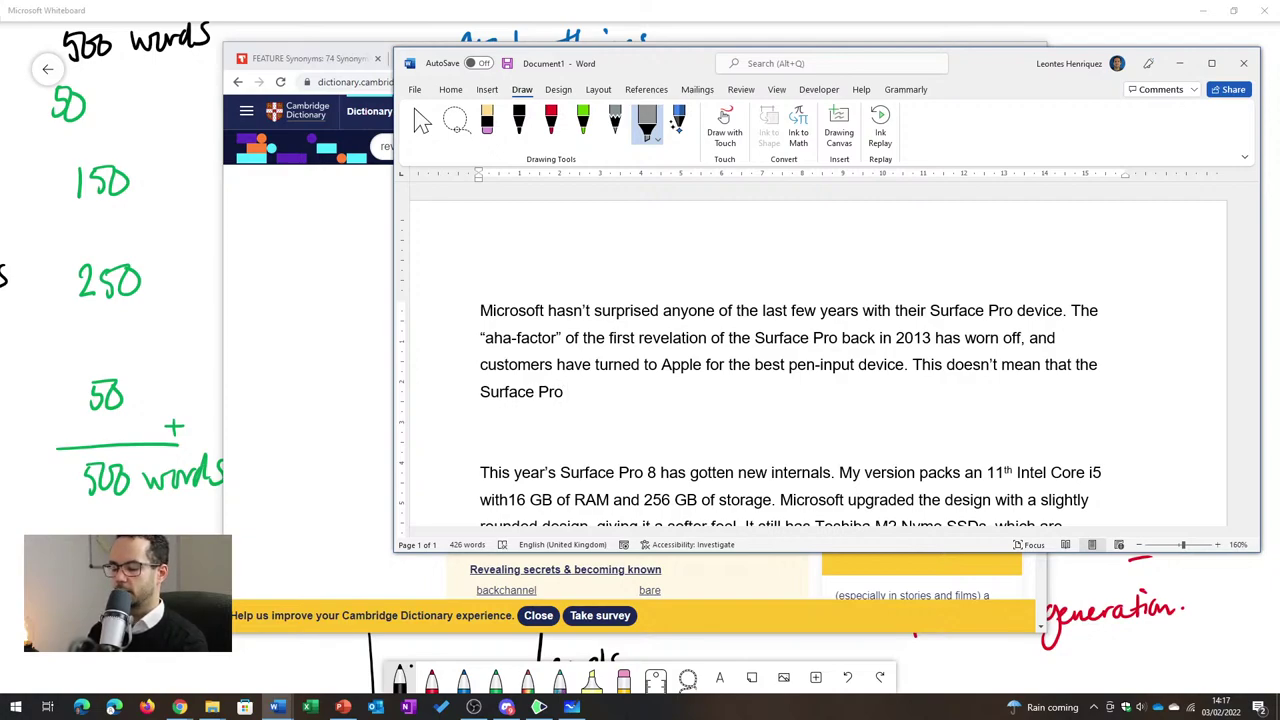
text( 2 to )
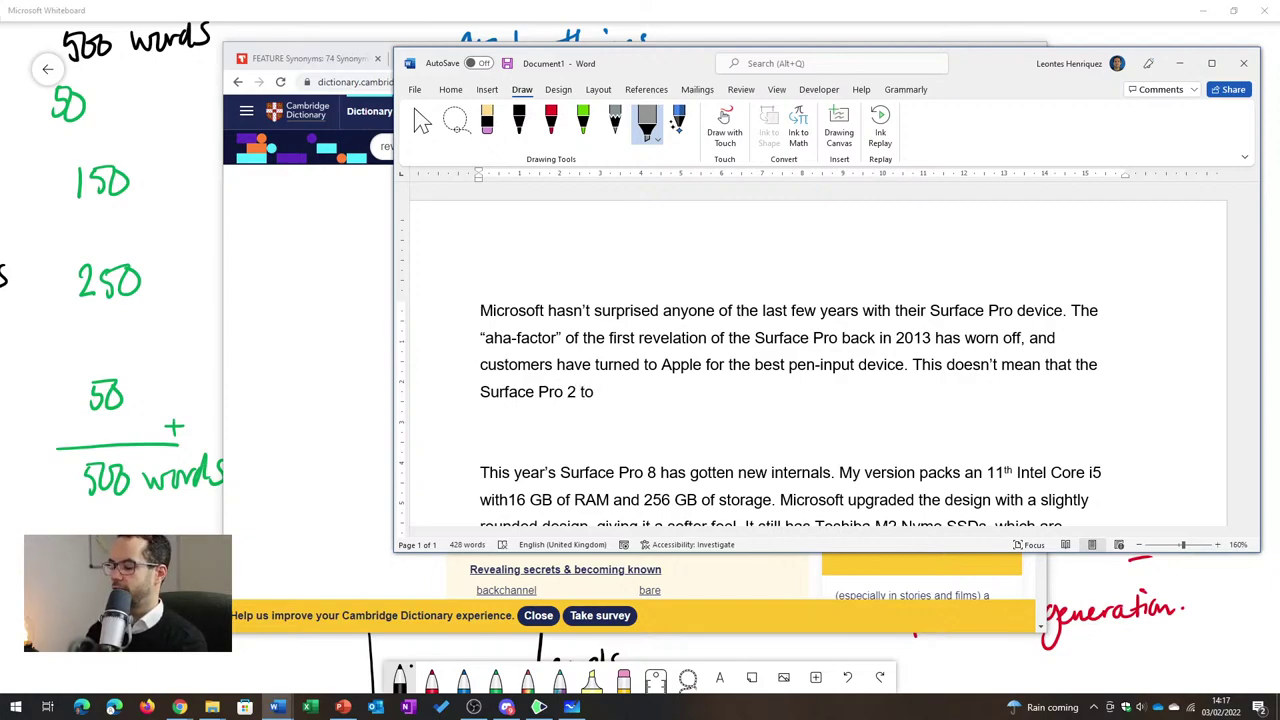
text(7 weren't special)
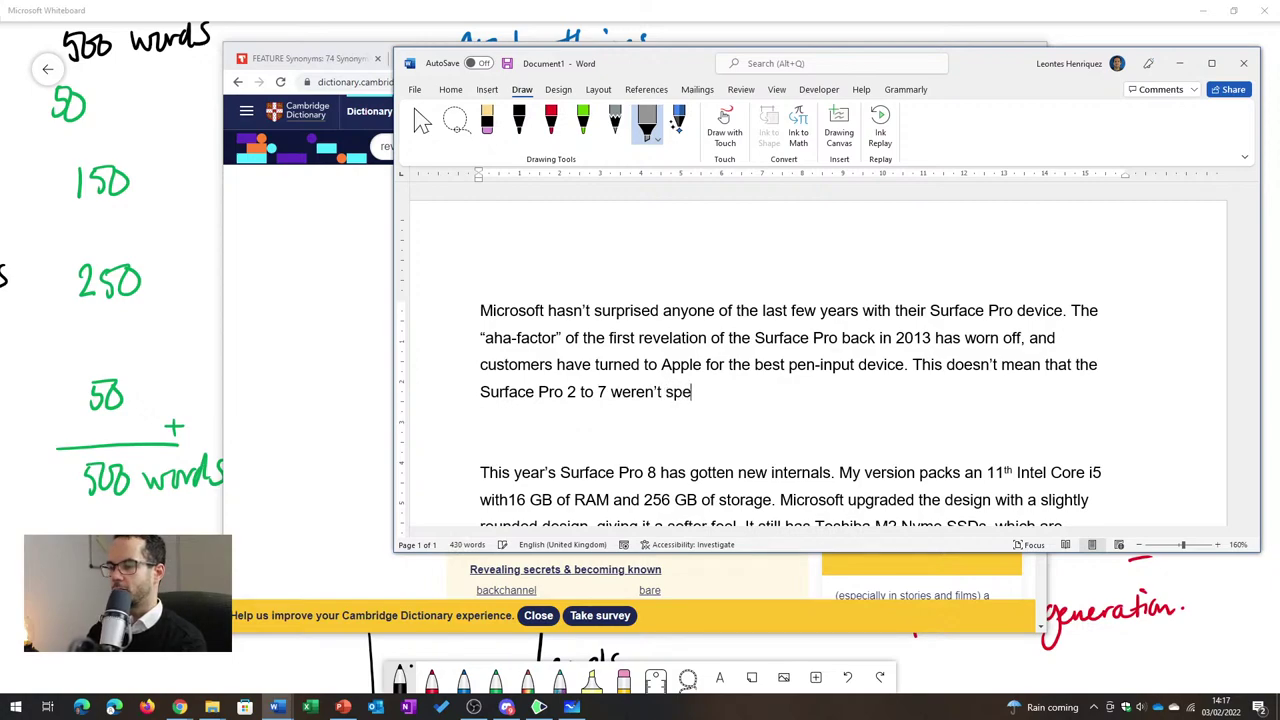
text(: )
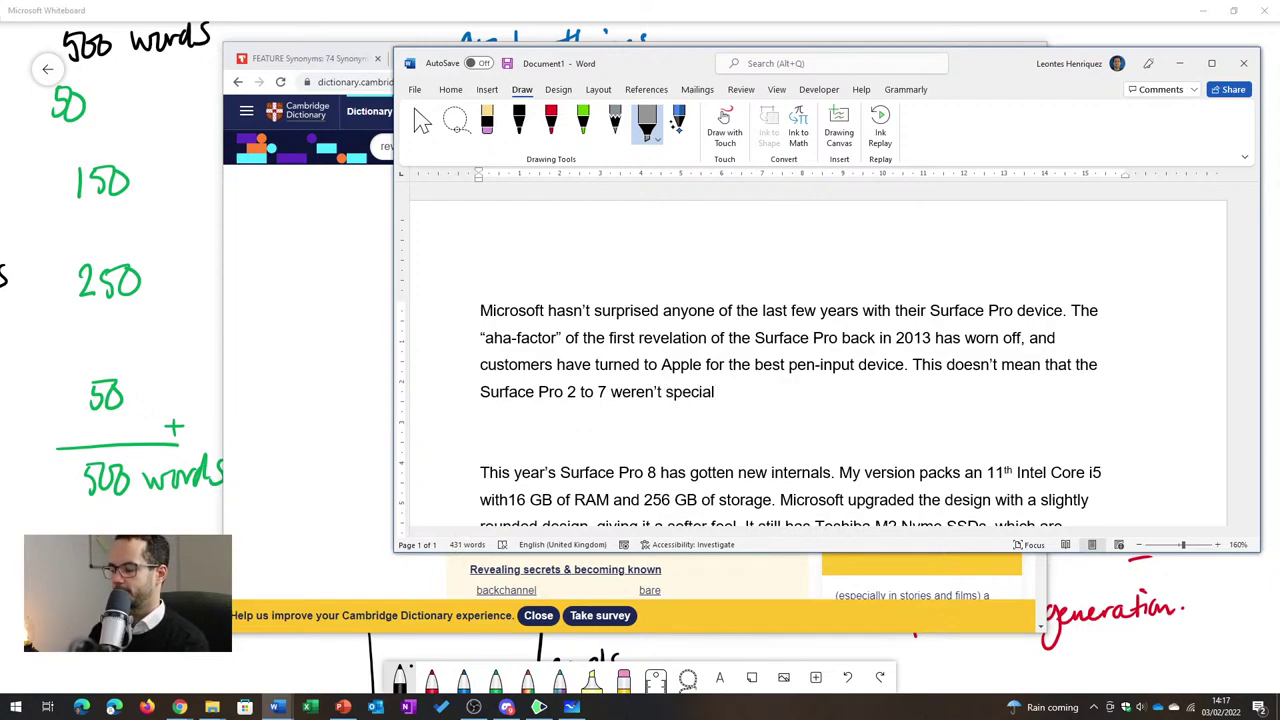
text(- )
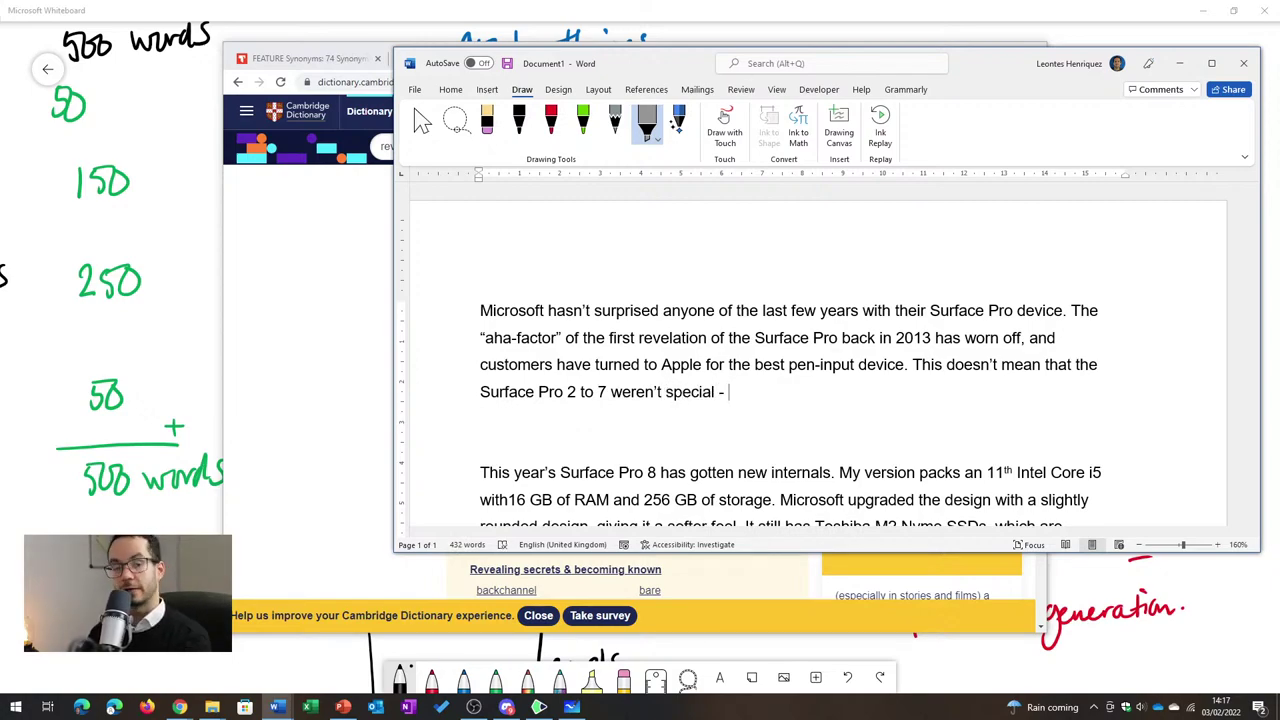
text(they were )
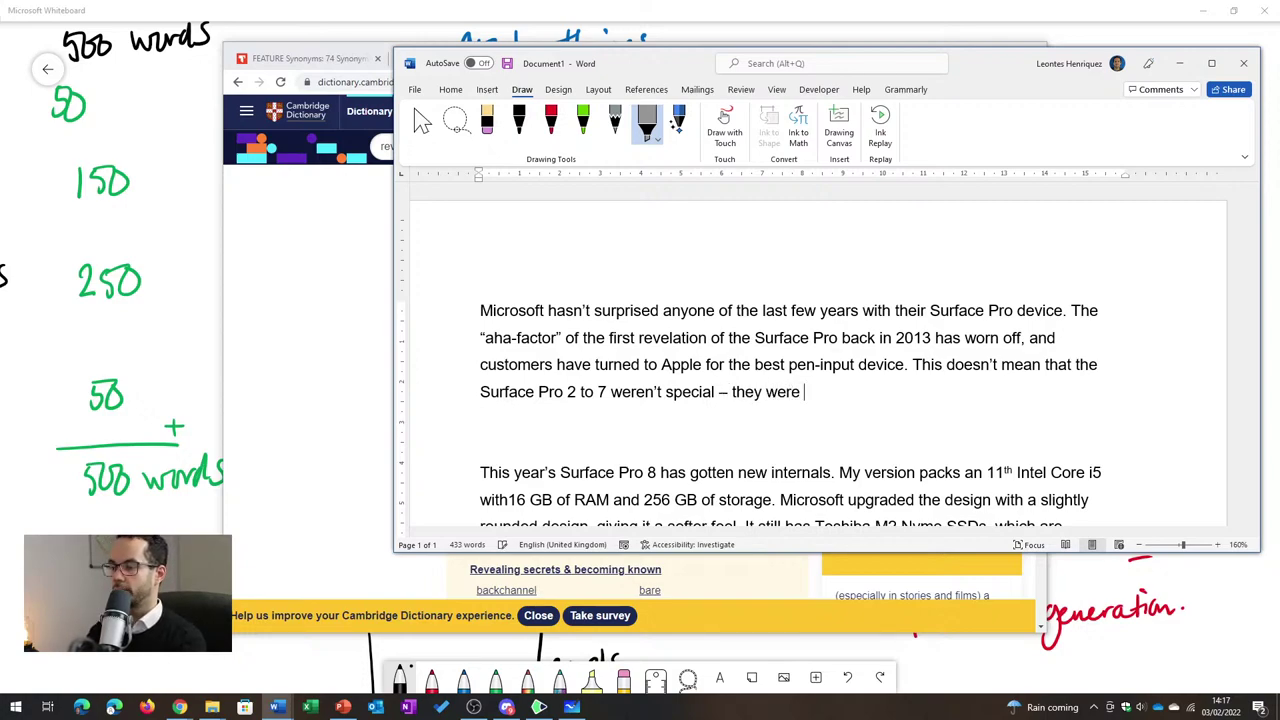
text(perfectly fine)
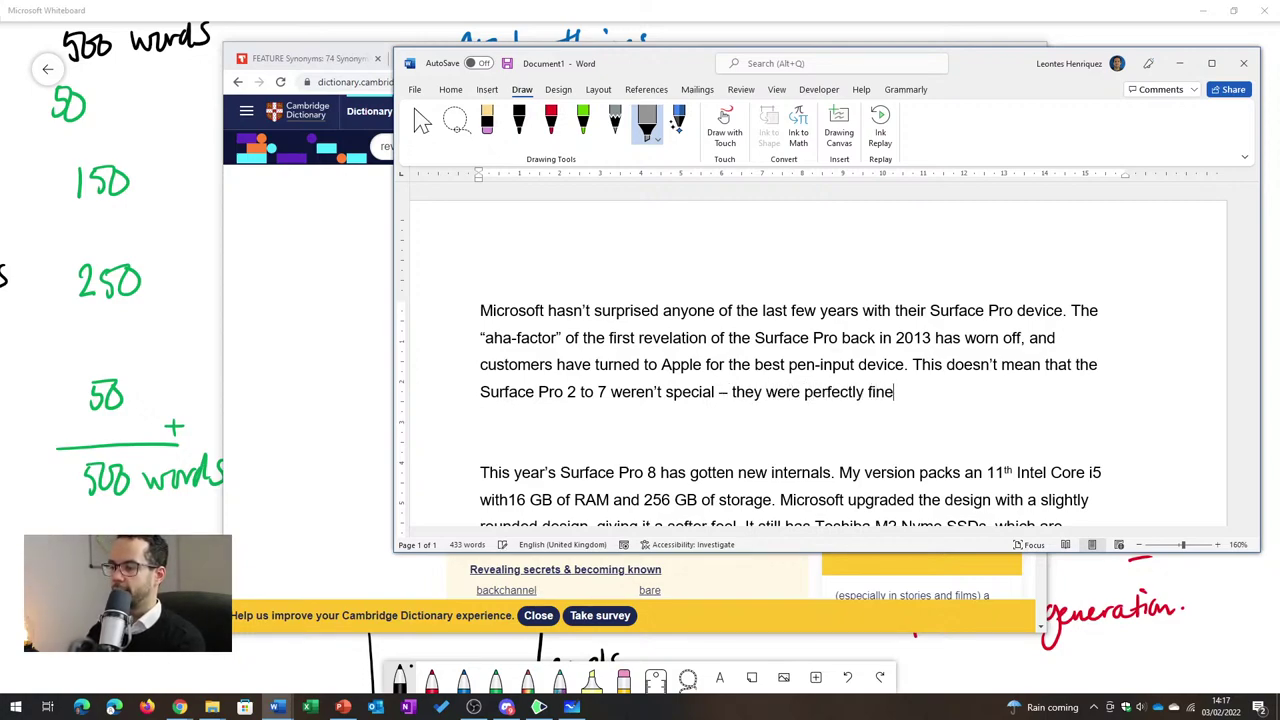
text( - but )
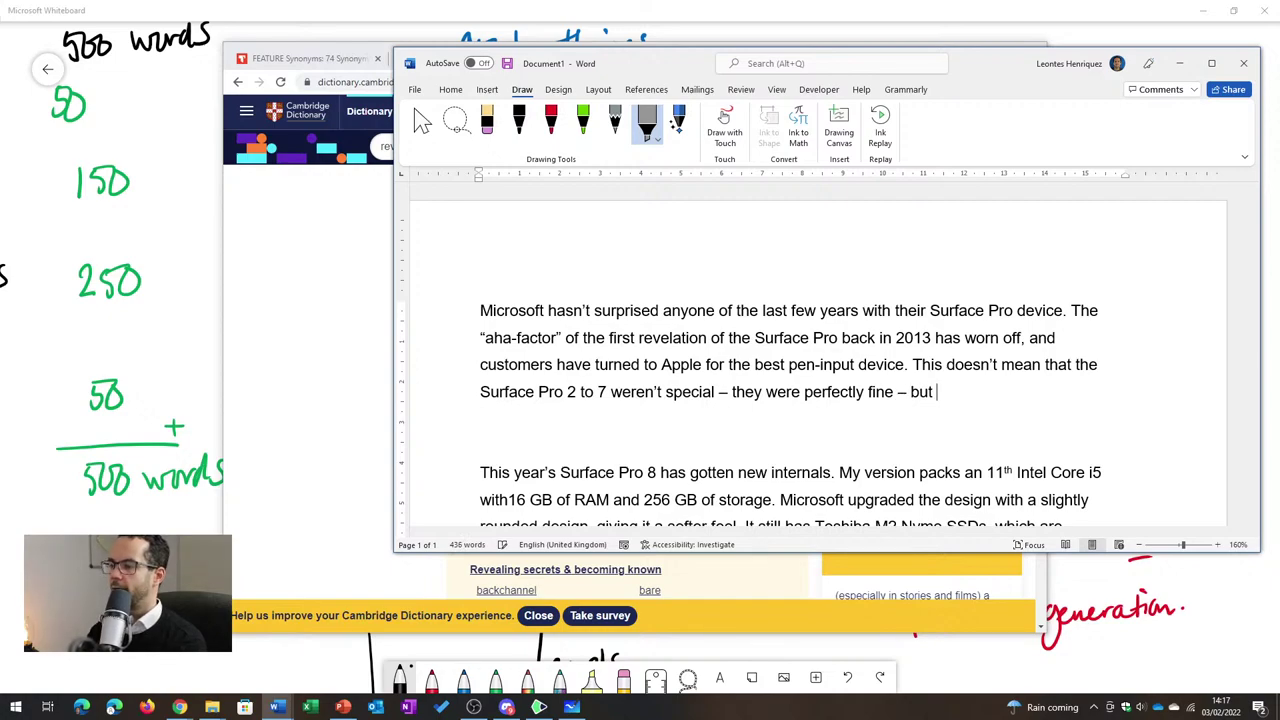
text(Mic)
key(BackSpace)
key(BackSpace)
key(BackSpace)
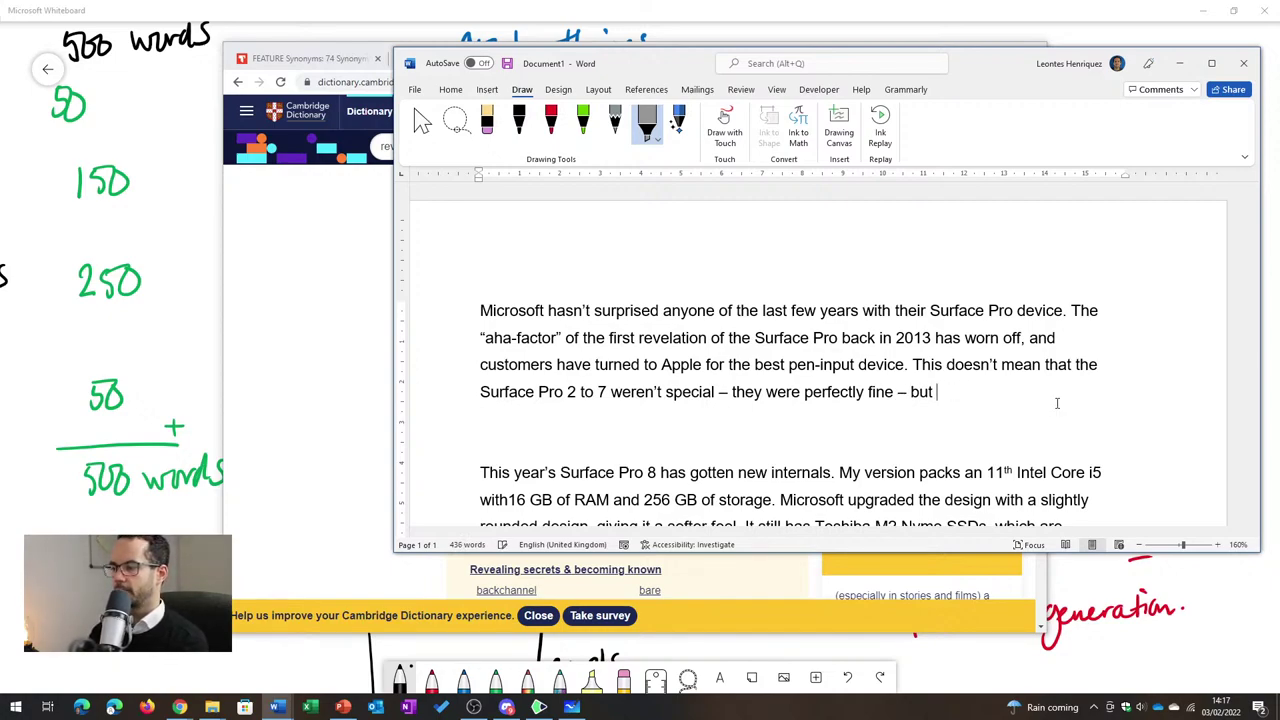
text(other than the Sur)
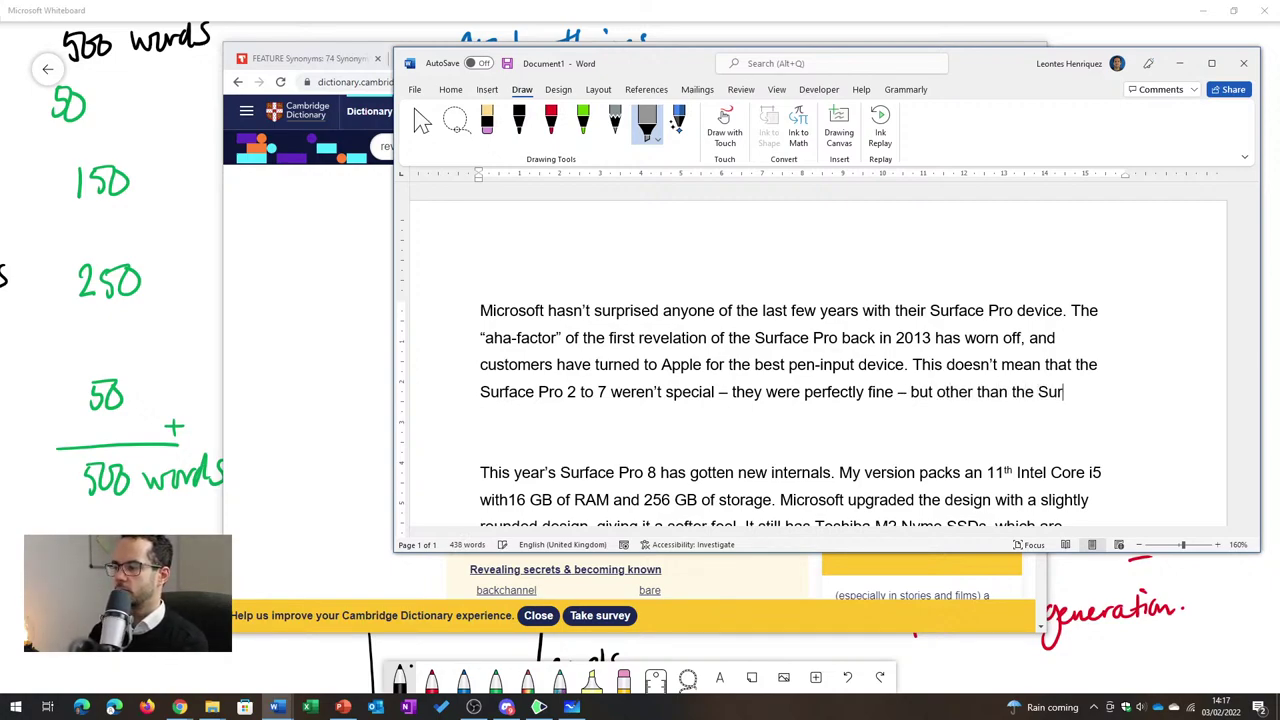
text(face Pro )
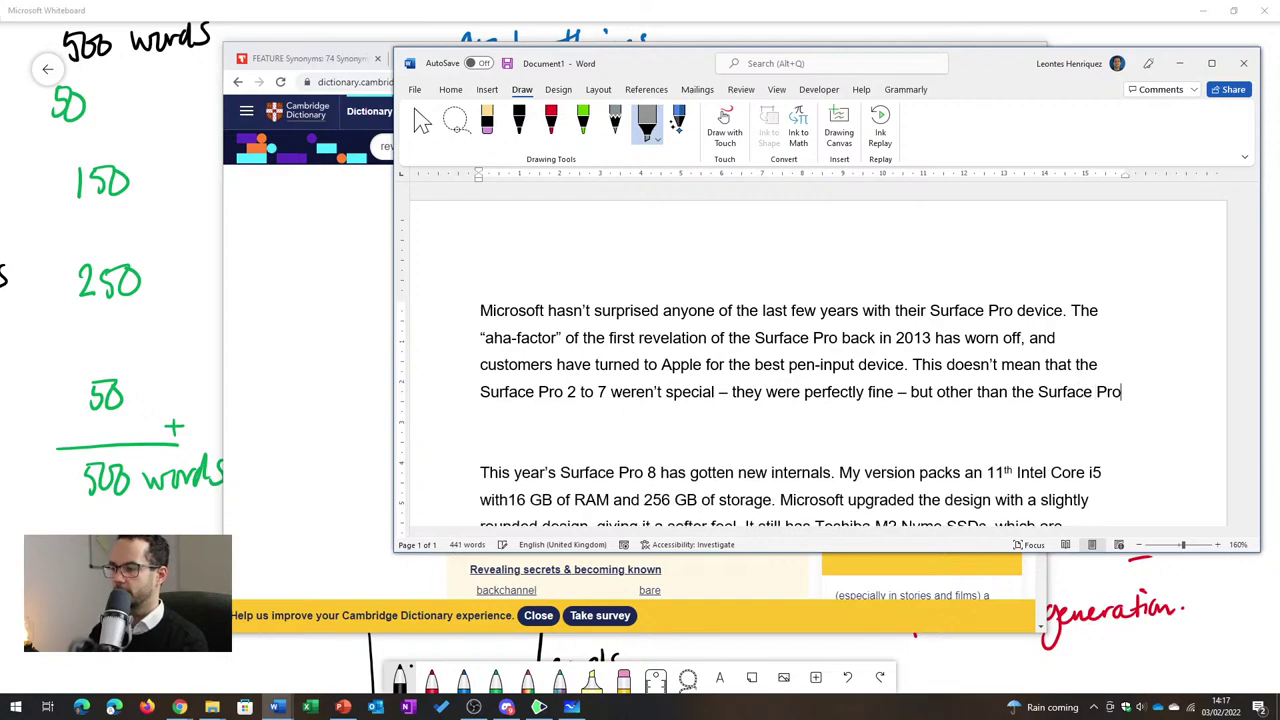
text(X)
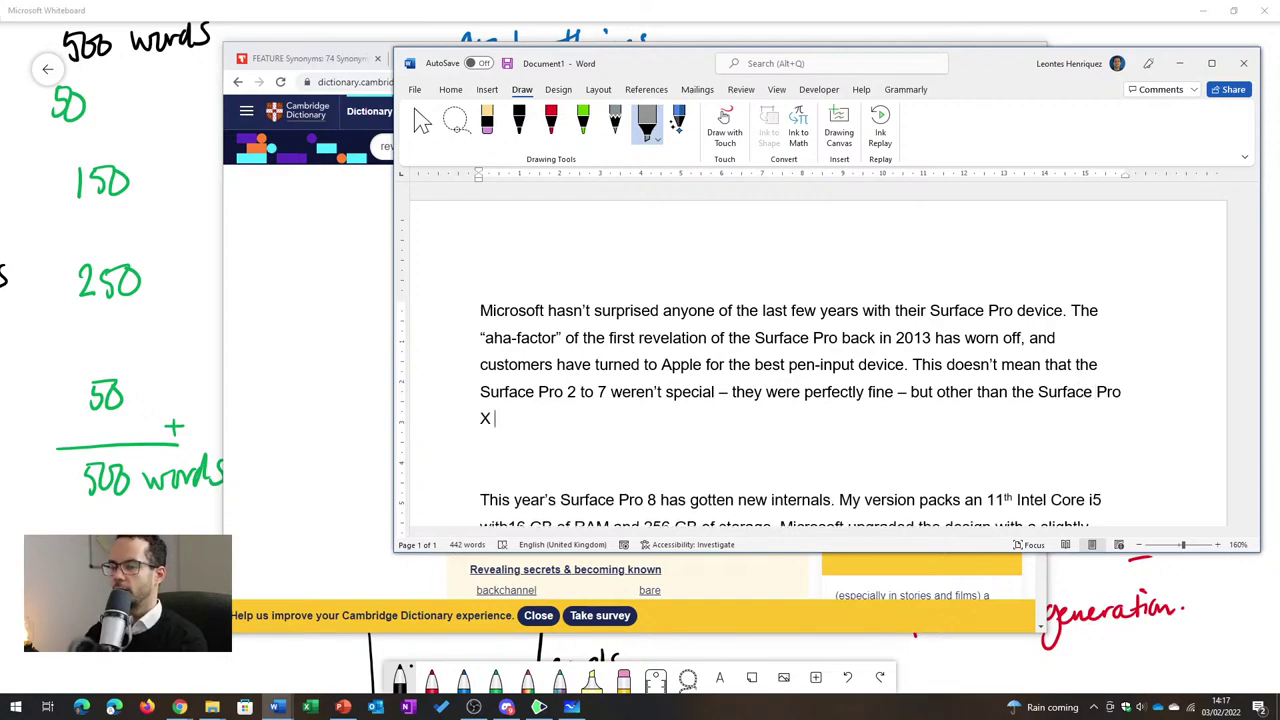
text(, Microsoft has)
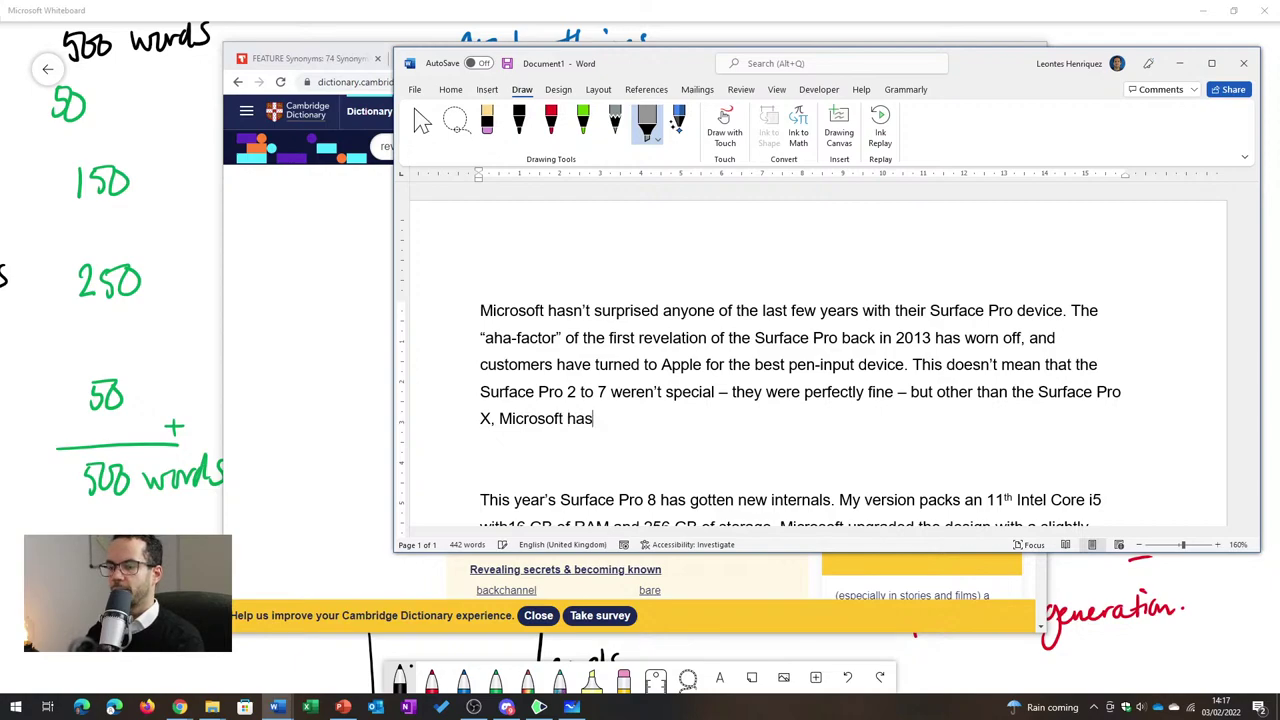
text(n't done anyt)
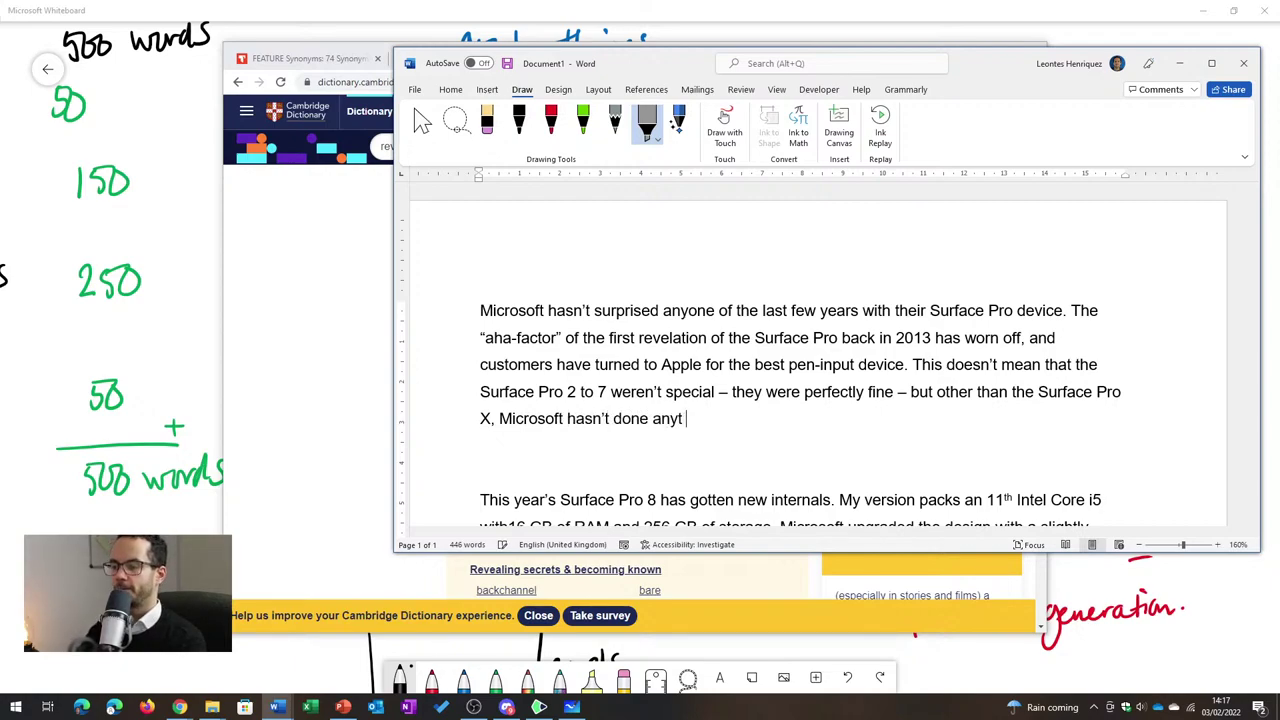
text(hing special. )
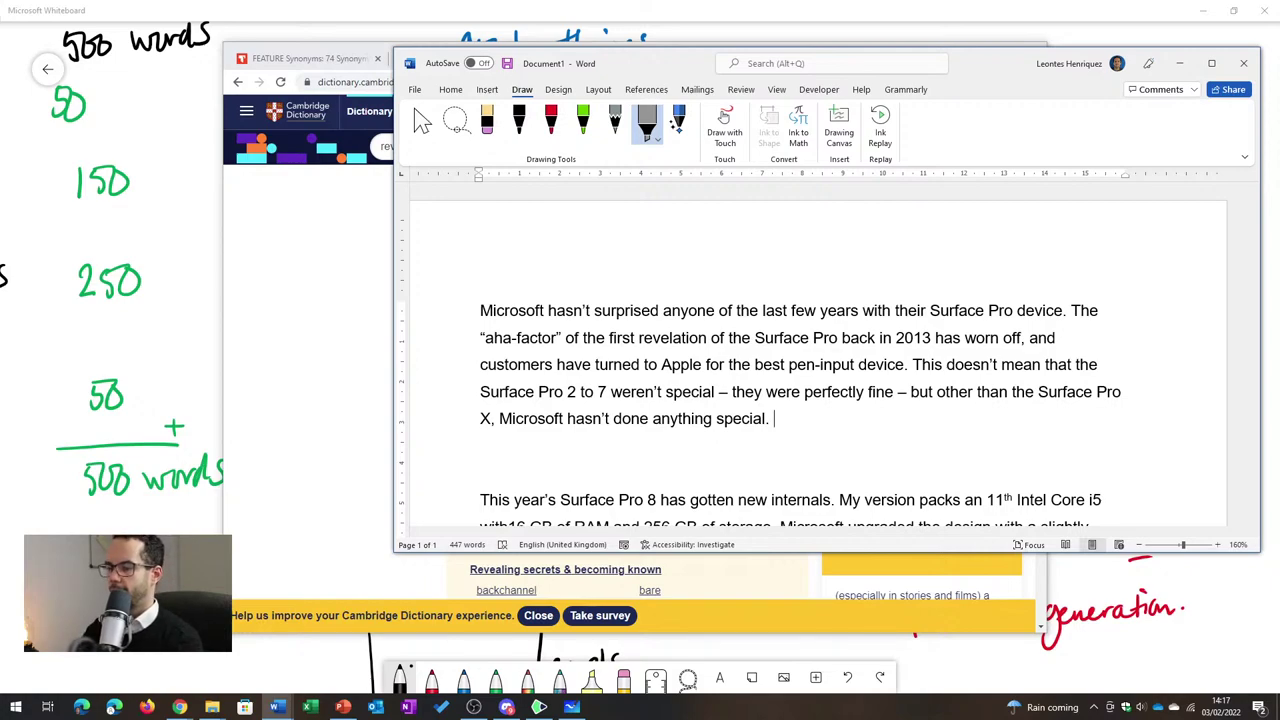
text(Thi)
Step: Add that this year they combined the Surface Pro X's look and feel with Surface Pro power
key(BackSpace)
key(BackSpace)
key(BackSpace)
text(This year ,ho)
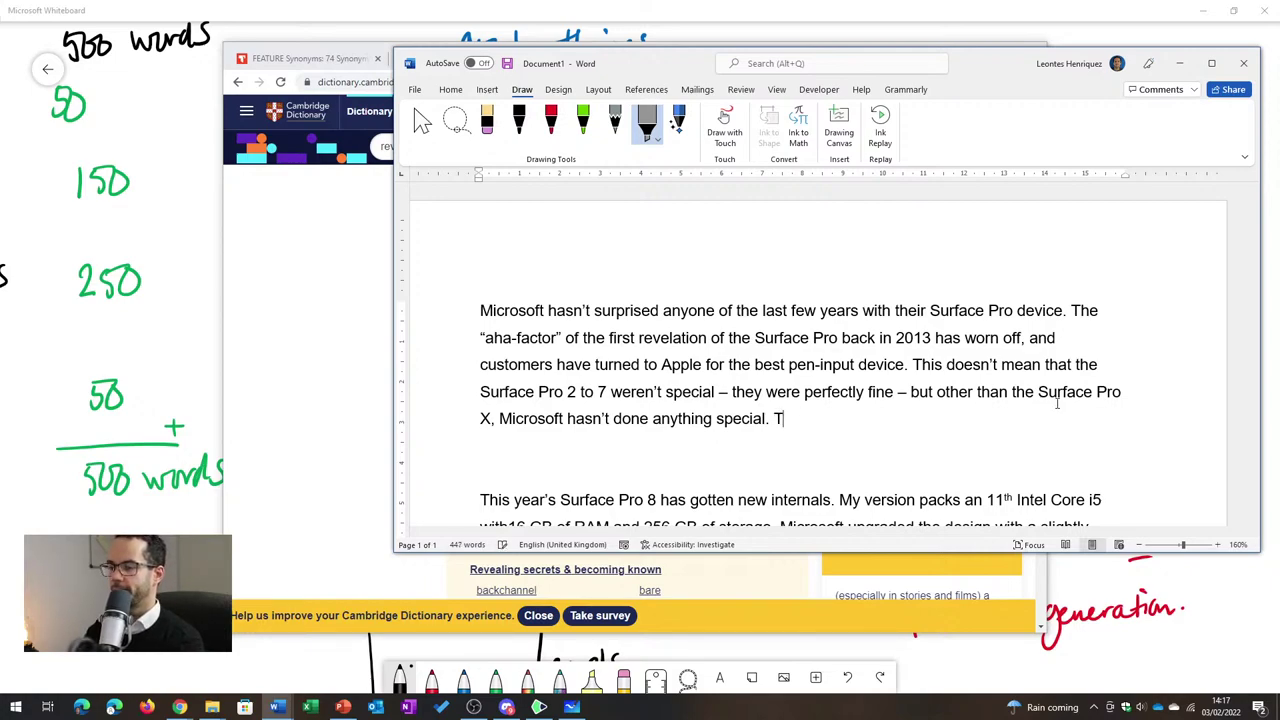
key(BackSpace)
key(BackSpace)
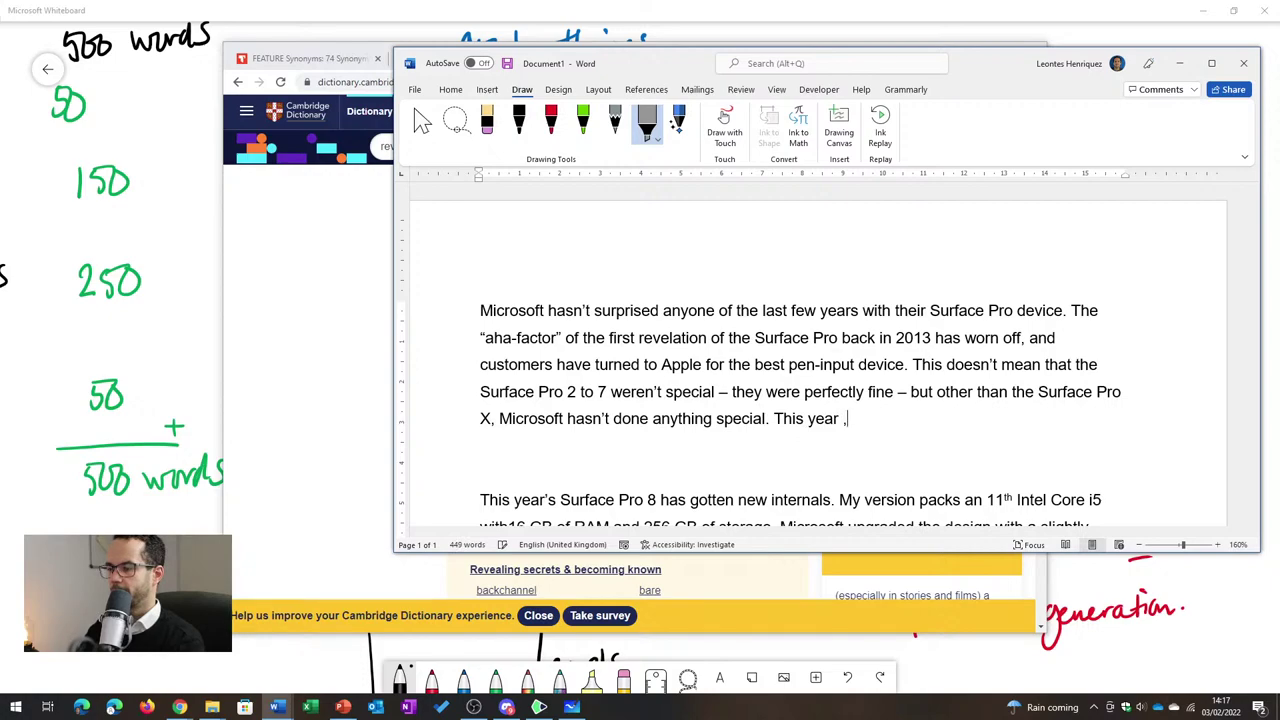
text(however, )
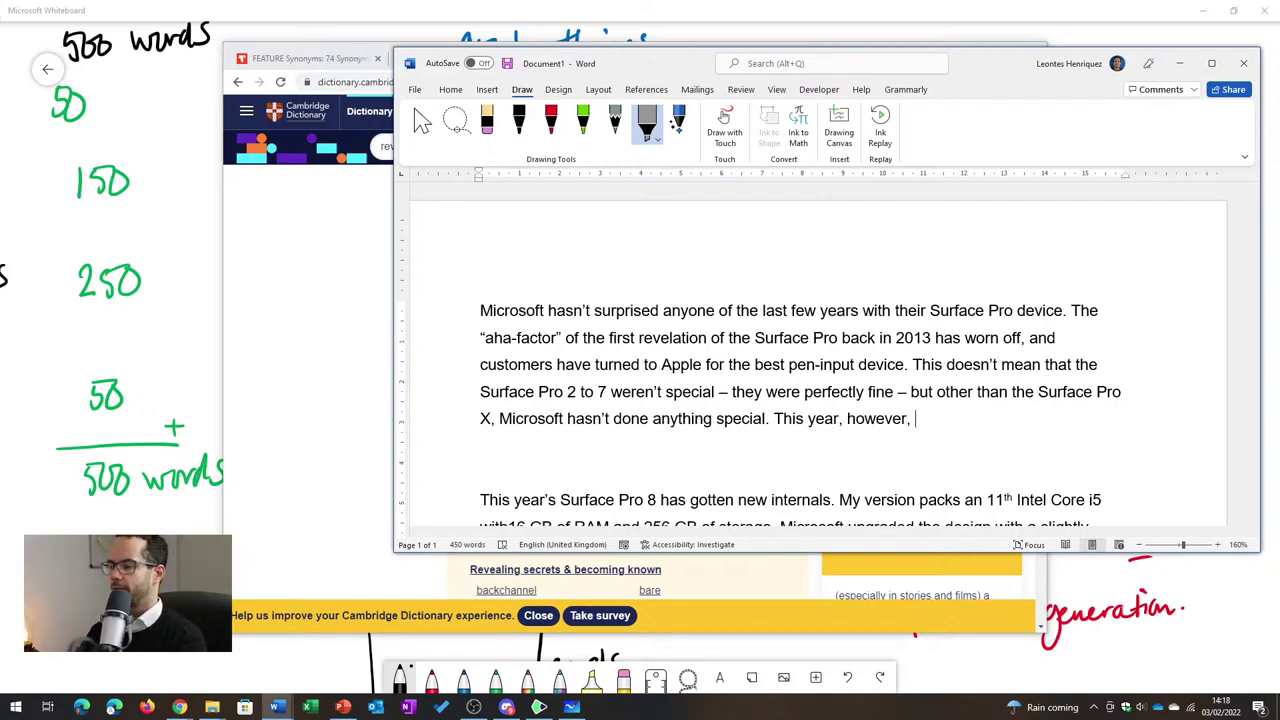
text(they done)
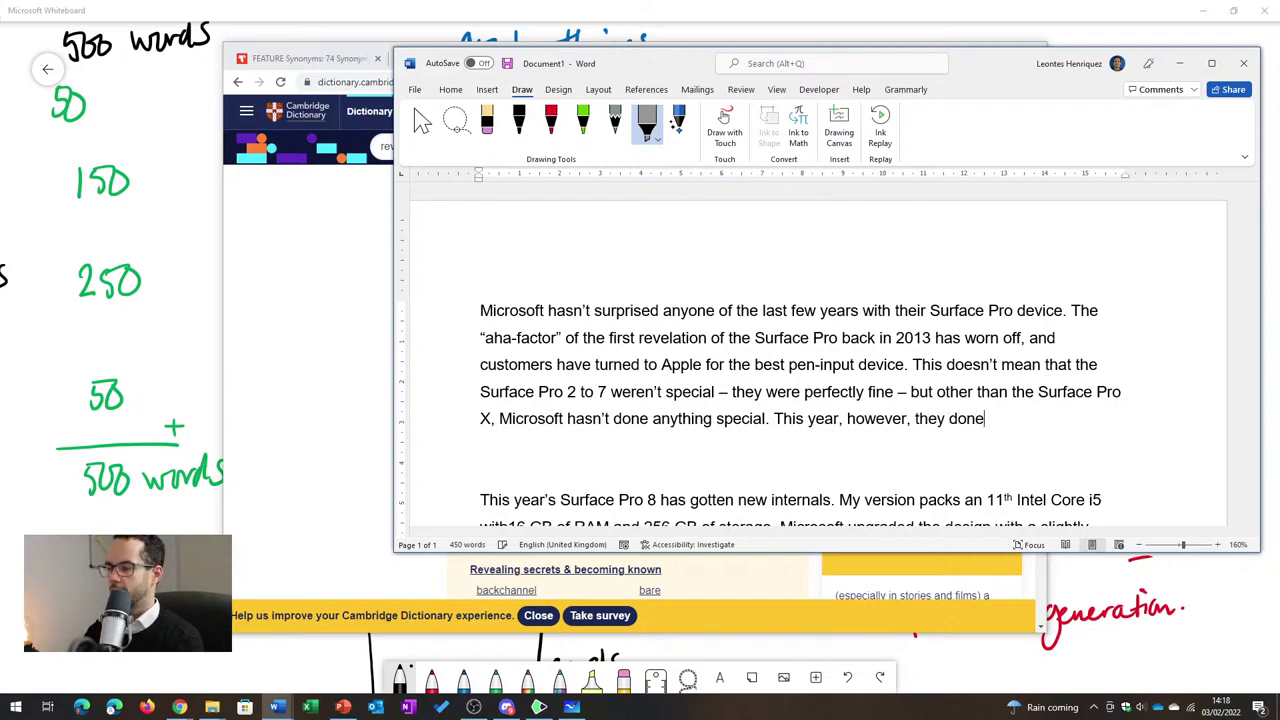
text(: they combined)
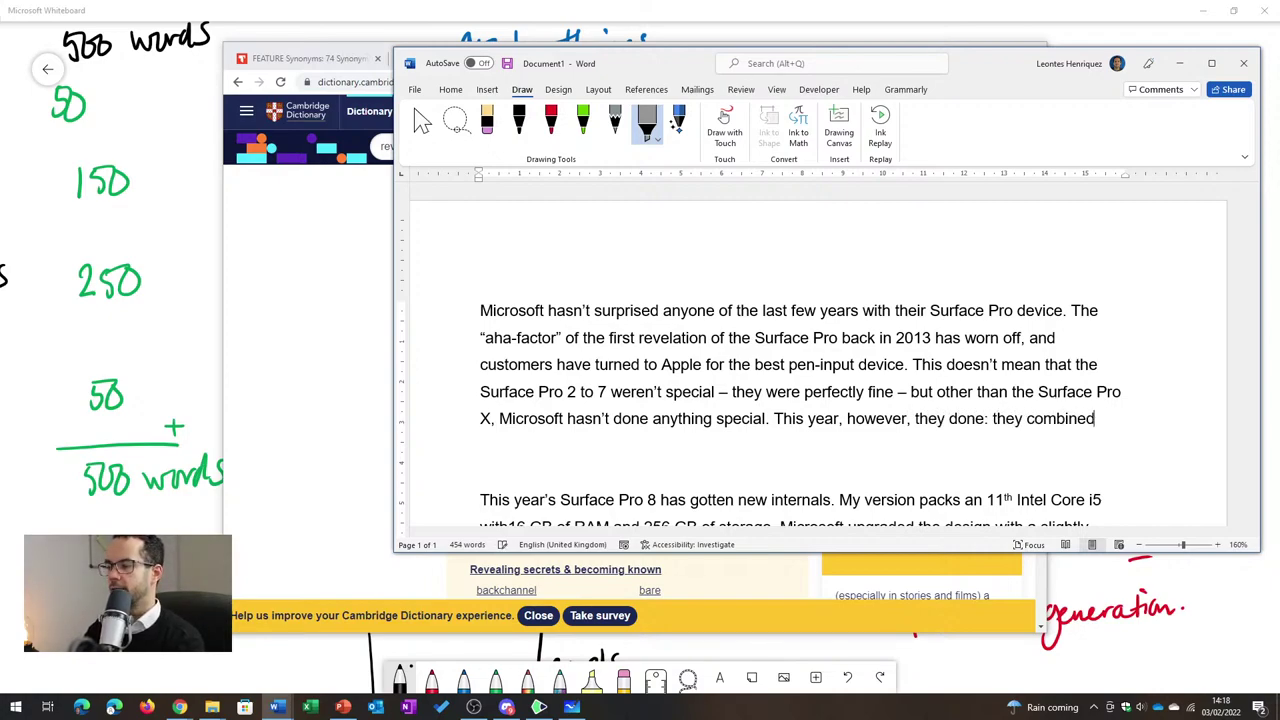
text( the look and afe)
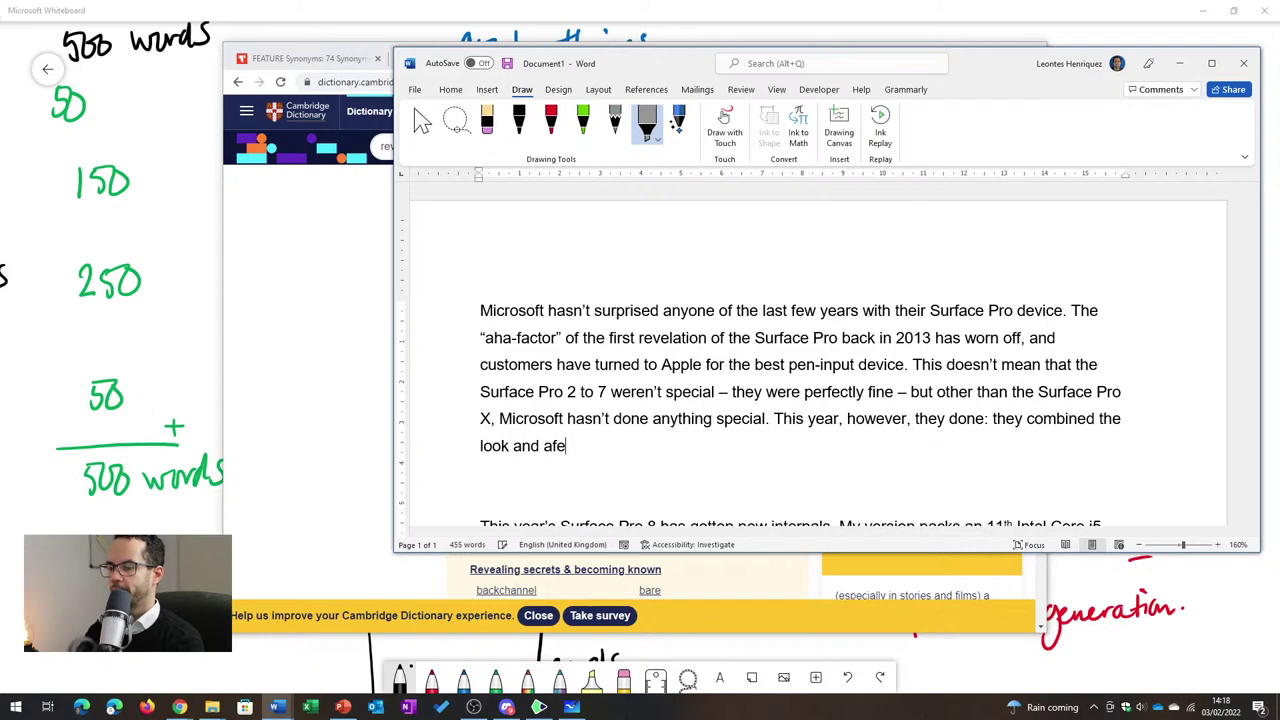
key(BackSpace)
key(BackSpace)
key(BackSpace)
text(feel of the)
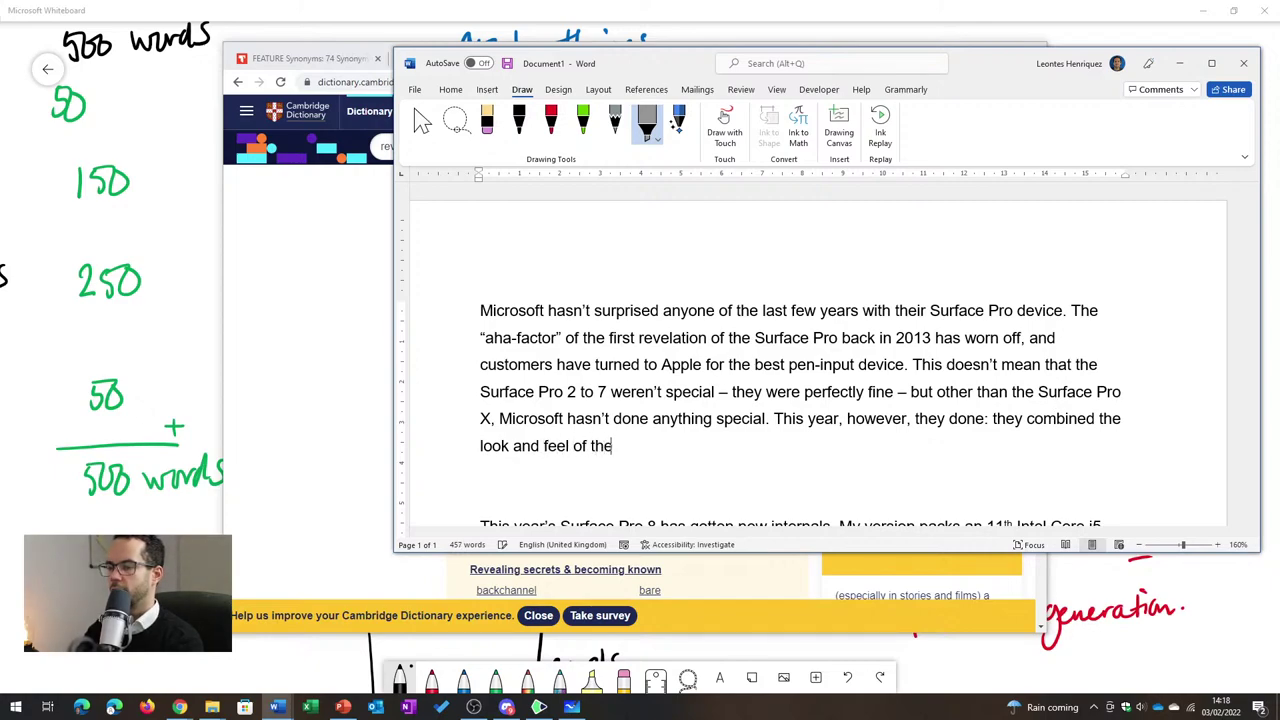
text(ir ()
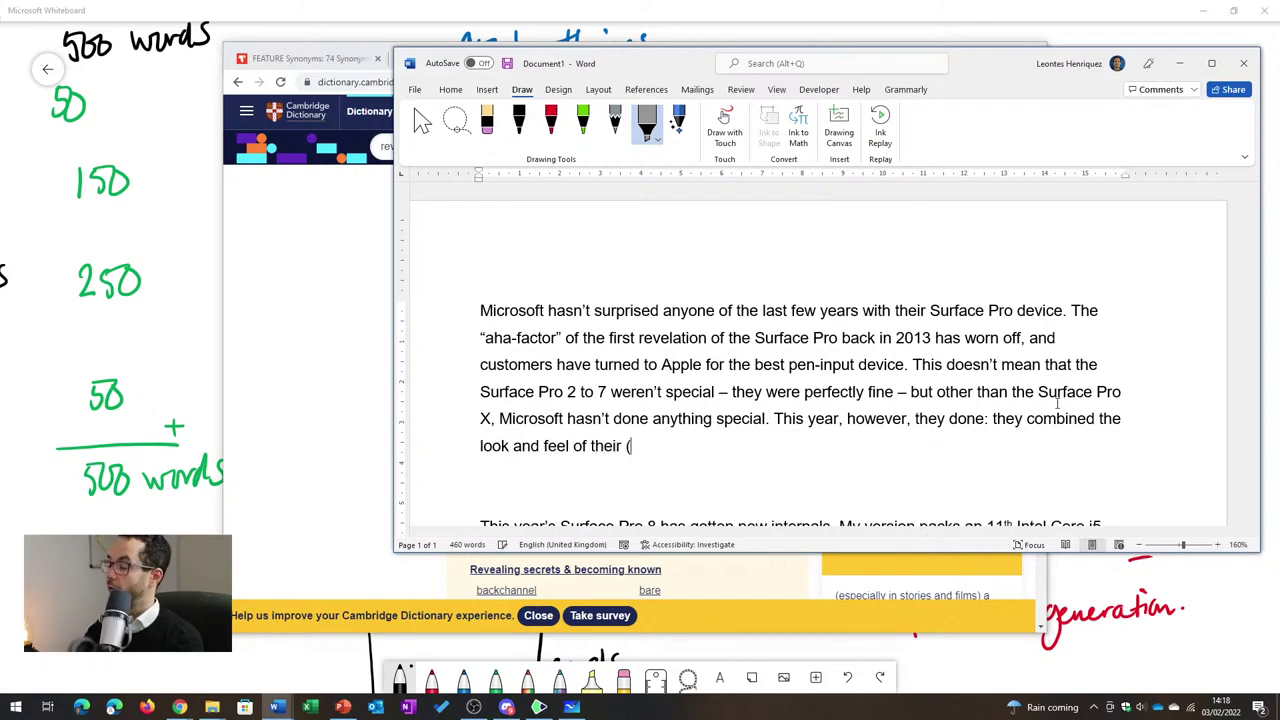
text(slow) surf)
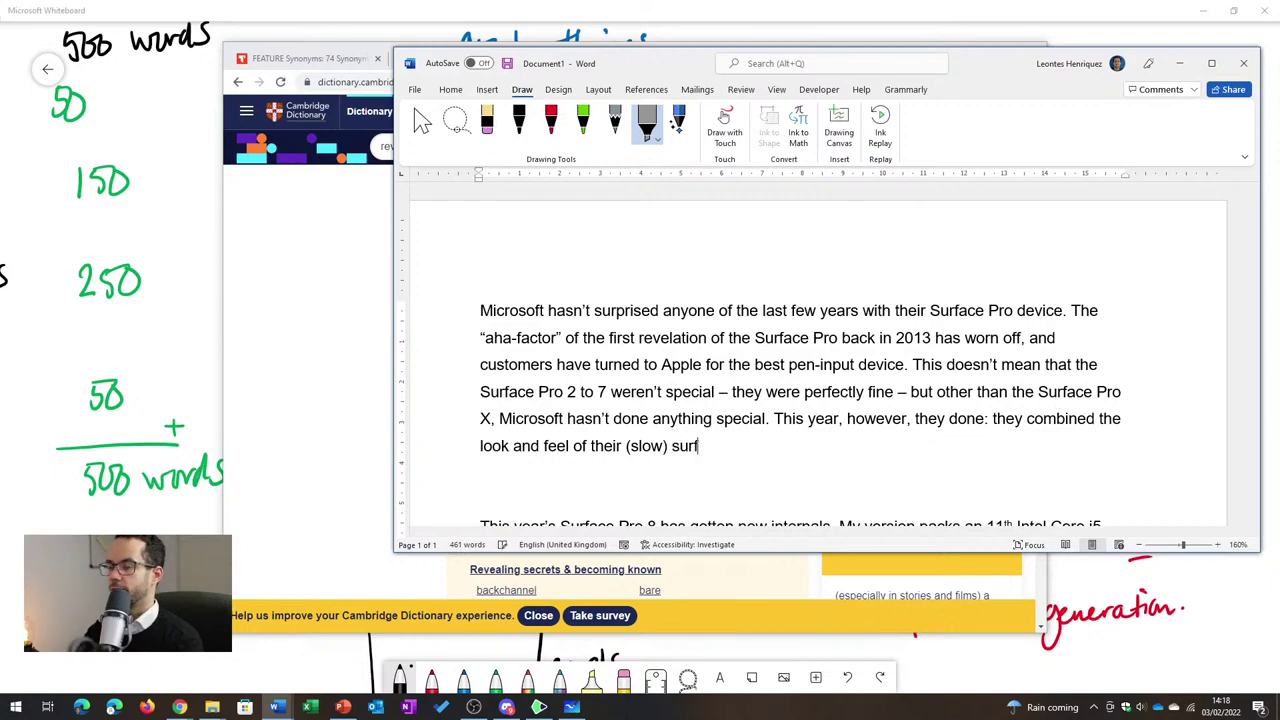
key(BackSpace)
key(BackSpace)
key(BackSpace)
key(BackSpace)
text(Surface Pr)
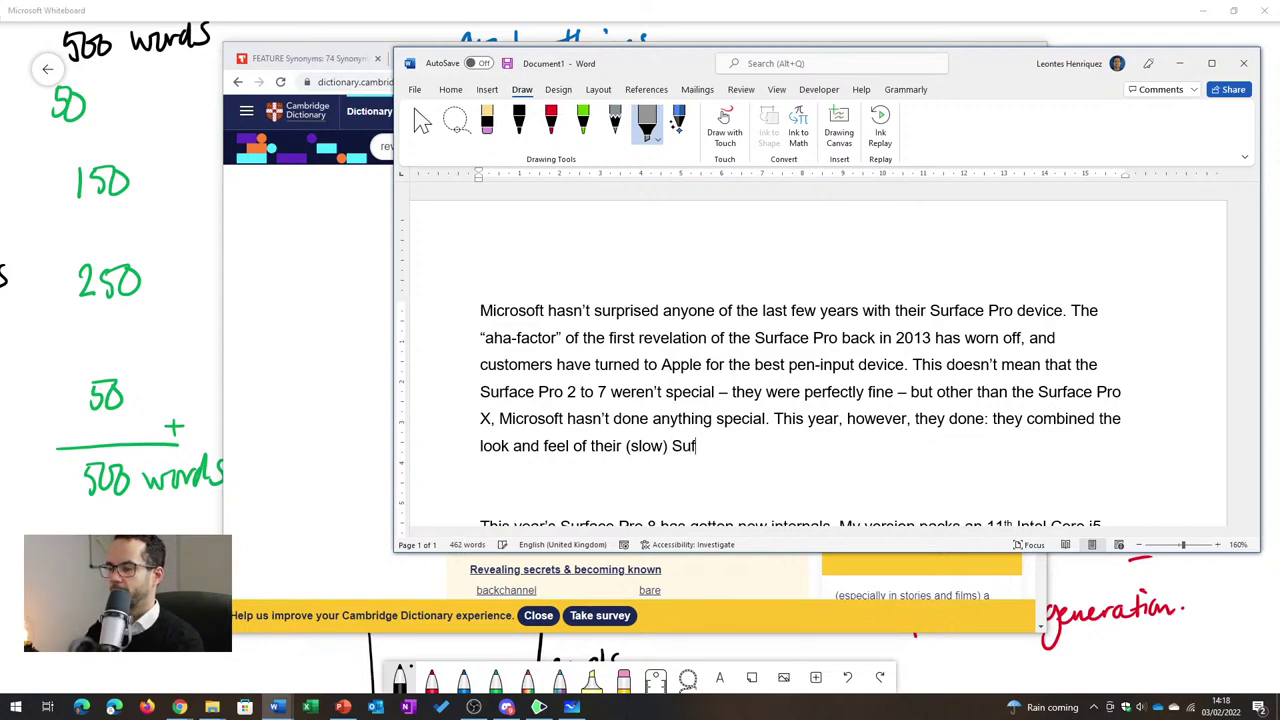
text(o X)
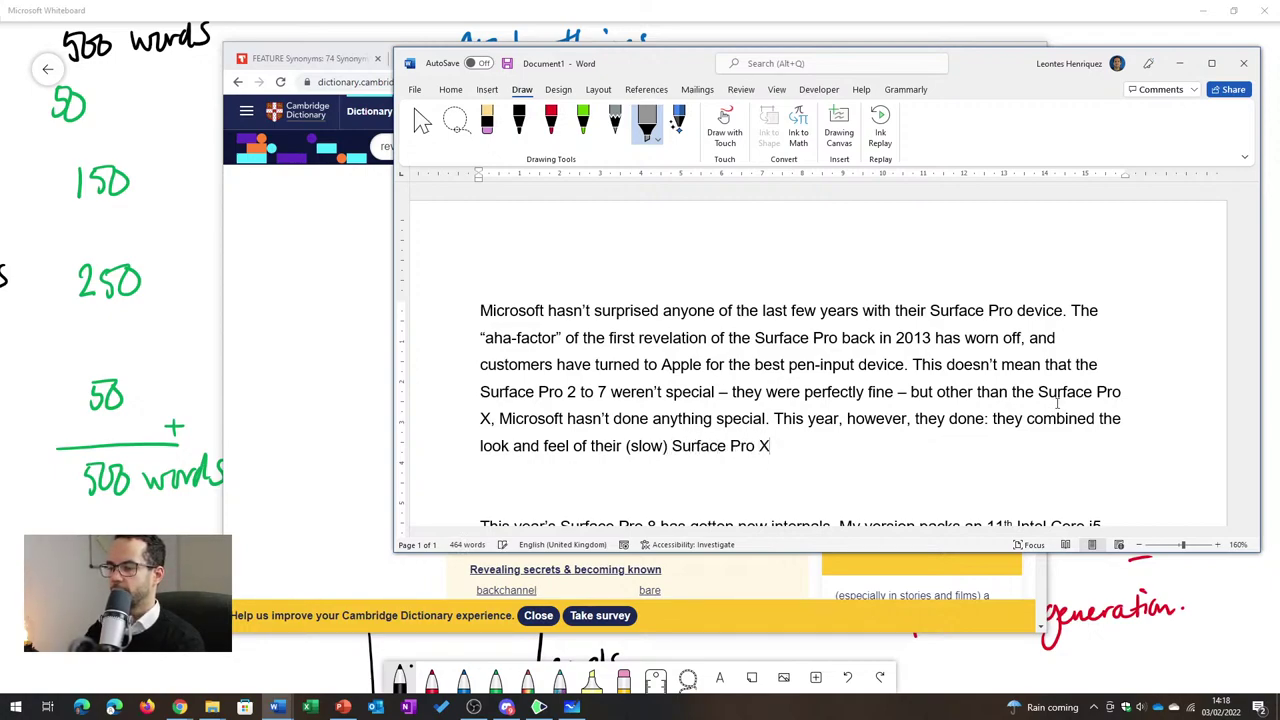
text( with )
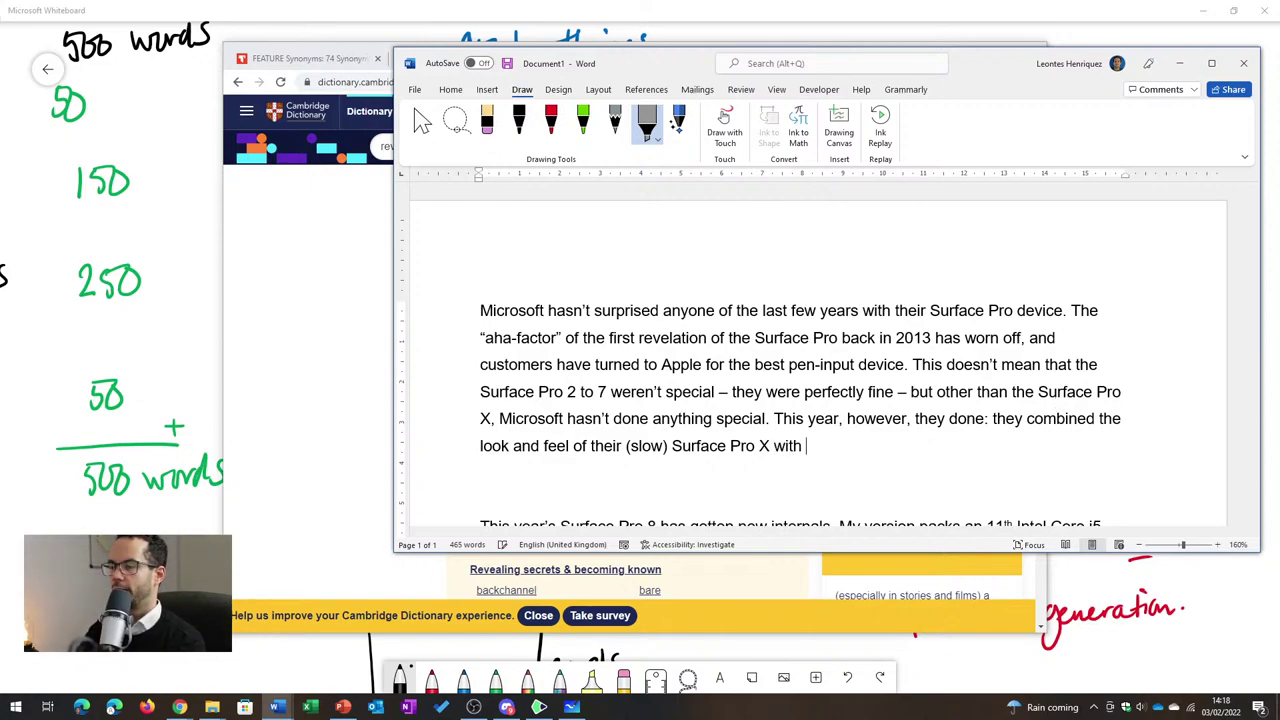
text(the power of the S)
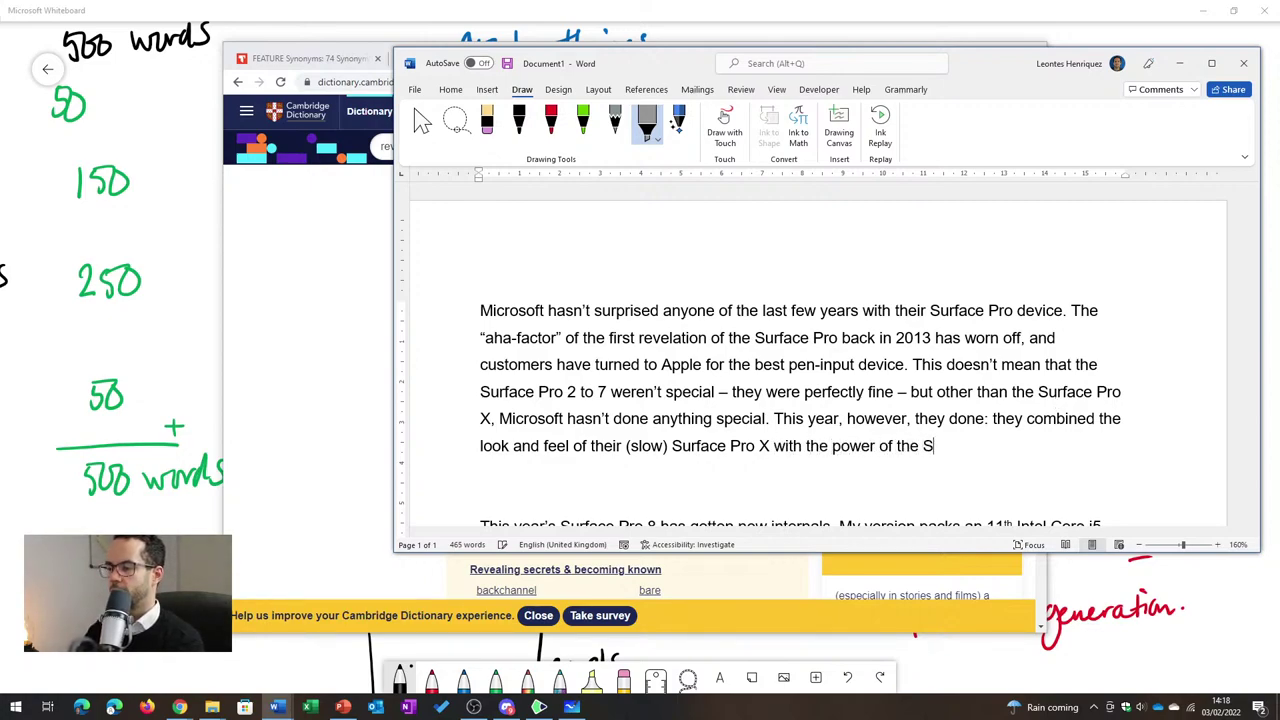
text(urface Pro line.)
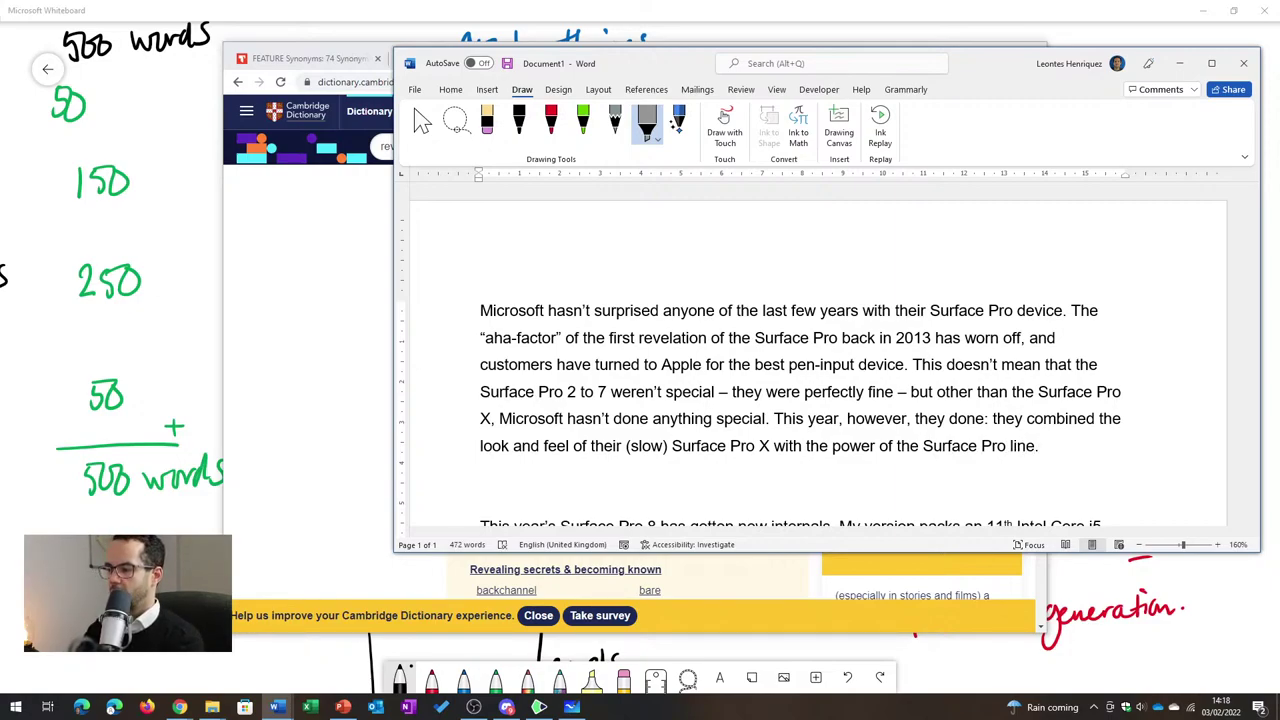
Step: End the paragraph with 'Does it finally stand up against the iPad Pro?'
text(We can no)
key(BackSpace)
key(BackSpace)
key(BackSpace)
key(BackSpace)
key(BackSpace)
key(BackSpace)
key(BackSpace)
key(BackSpace)
key(BackSpace)
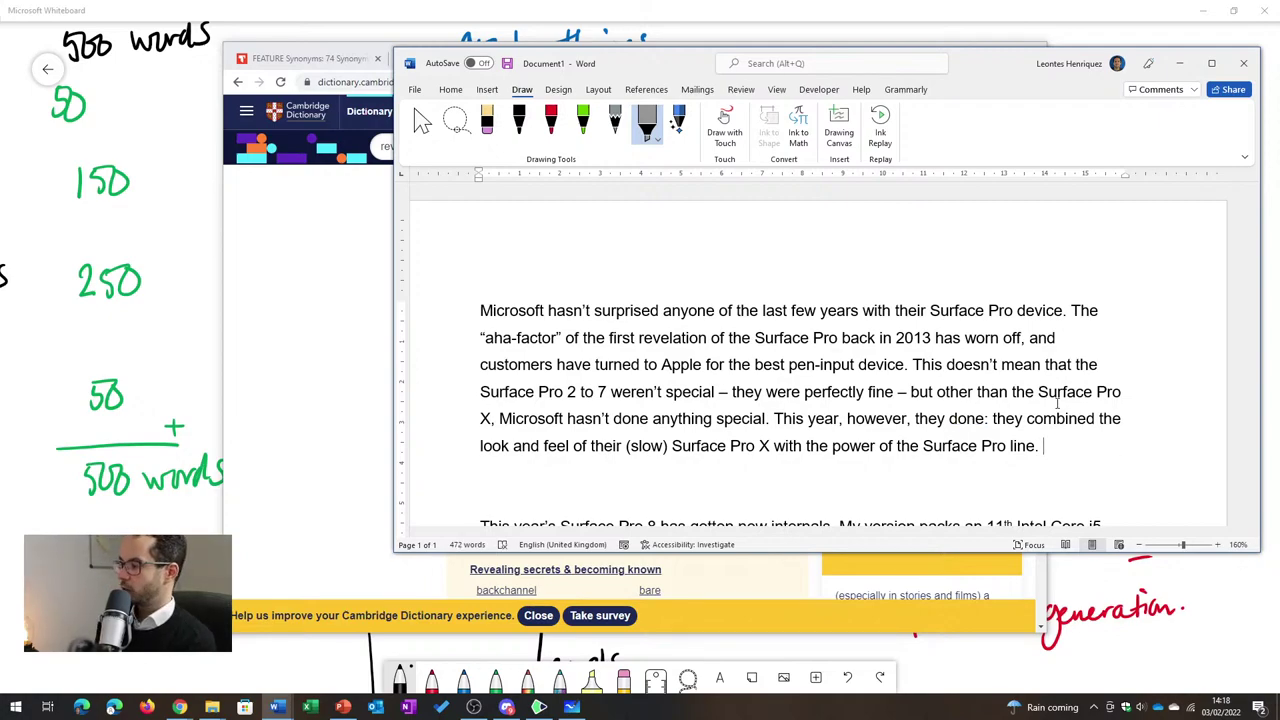
text(Does it finall)
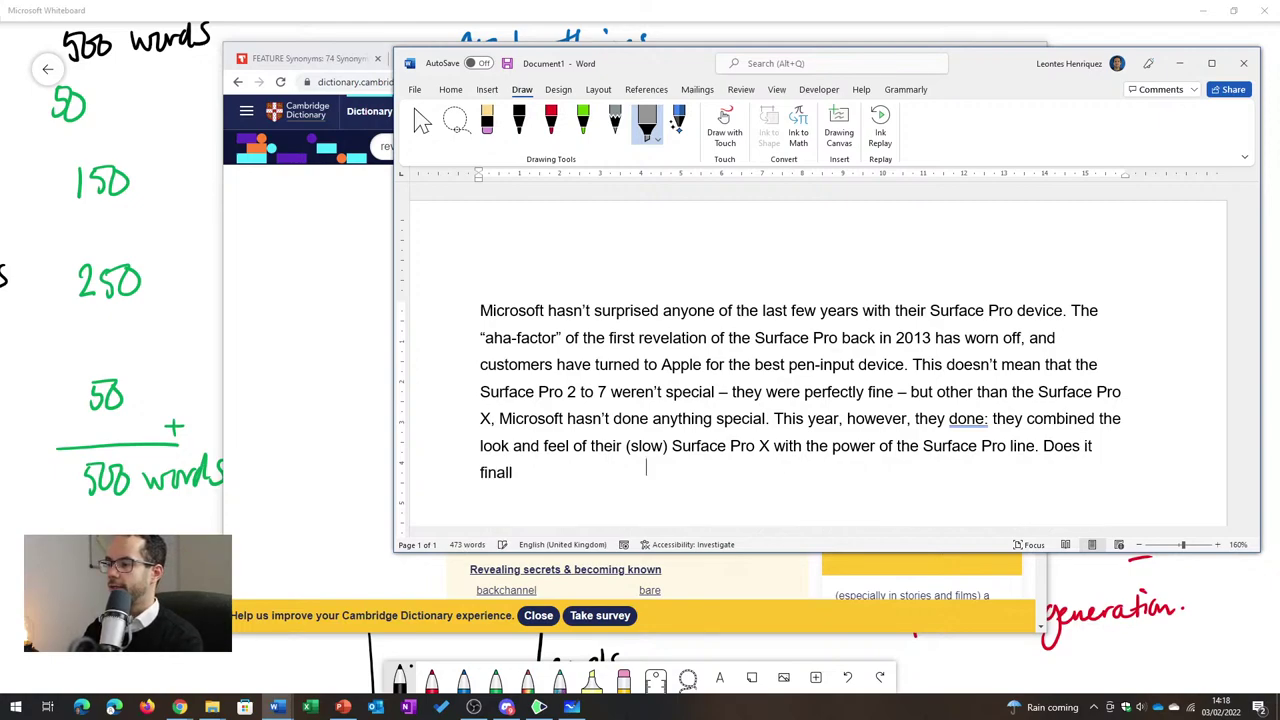
text(y stan)
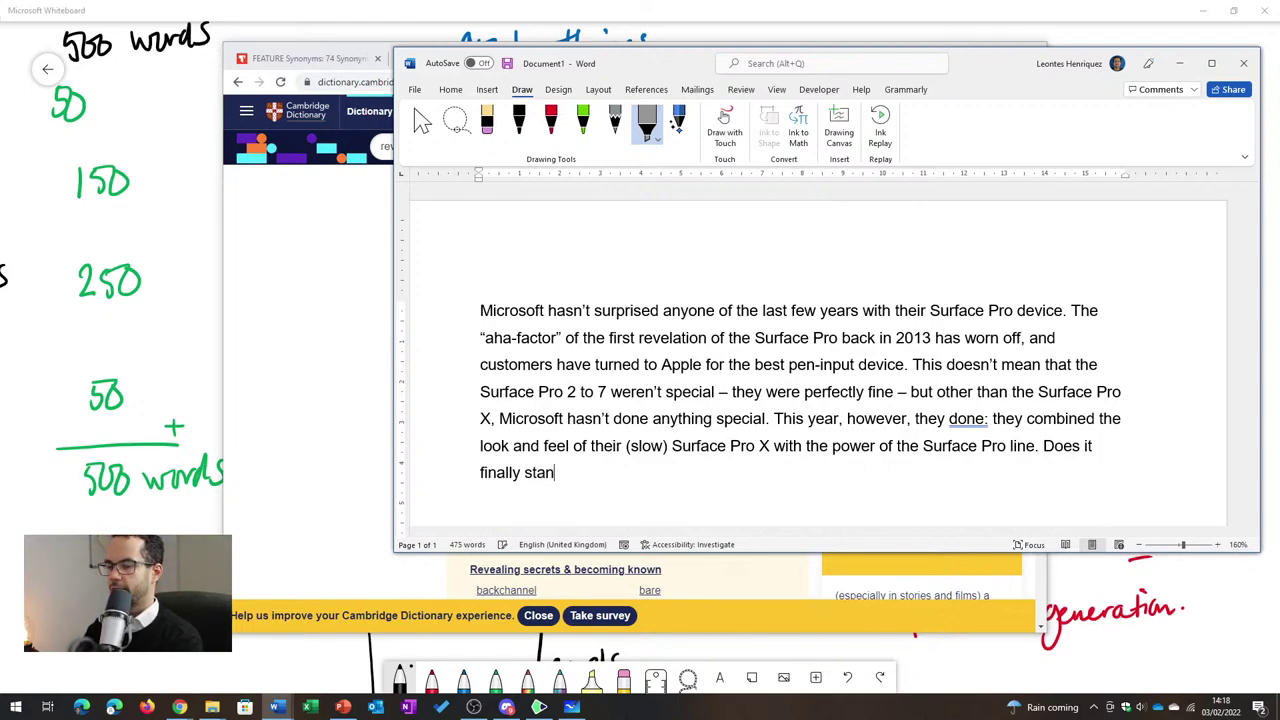
text(d up against the iPad Pro?)
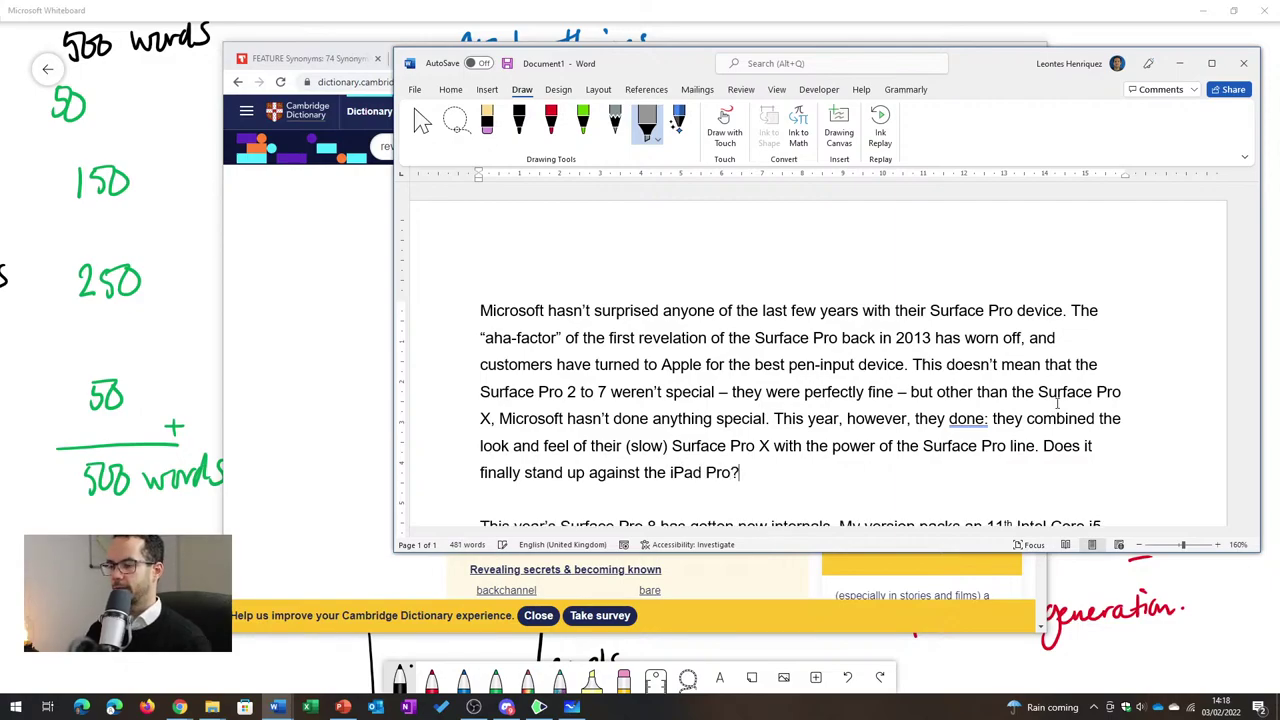
scroll(1057, 400, down, 15)
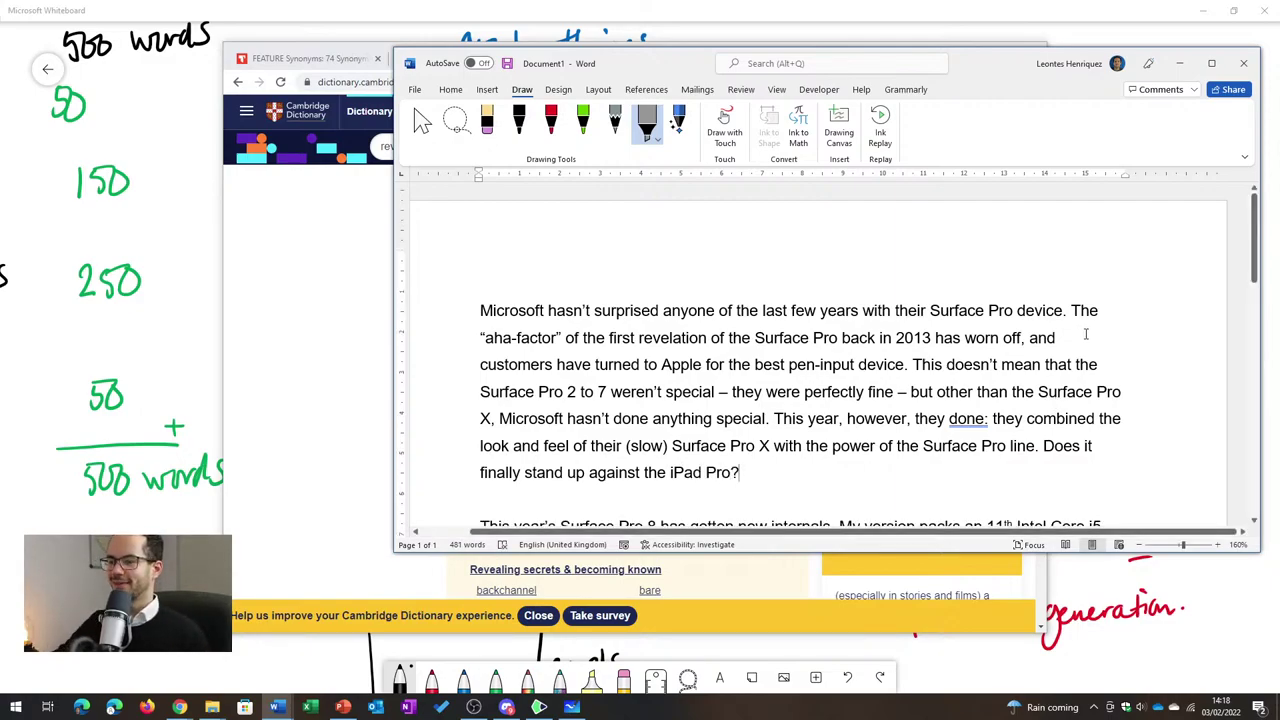
Step: Mark the intro paragraph in black ink with a margin tick and underlines under 'Surface Pro X' and 'iPad Pro'
scroll(1062, 392, up, 15)
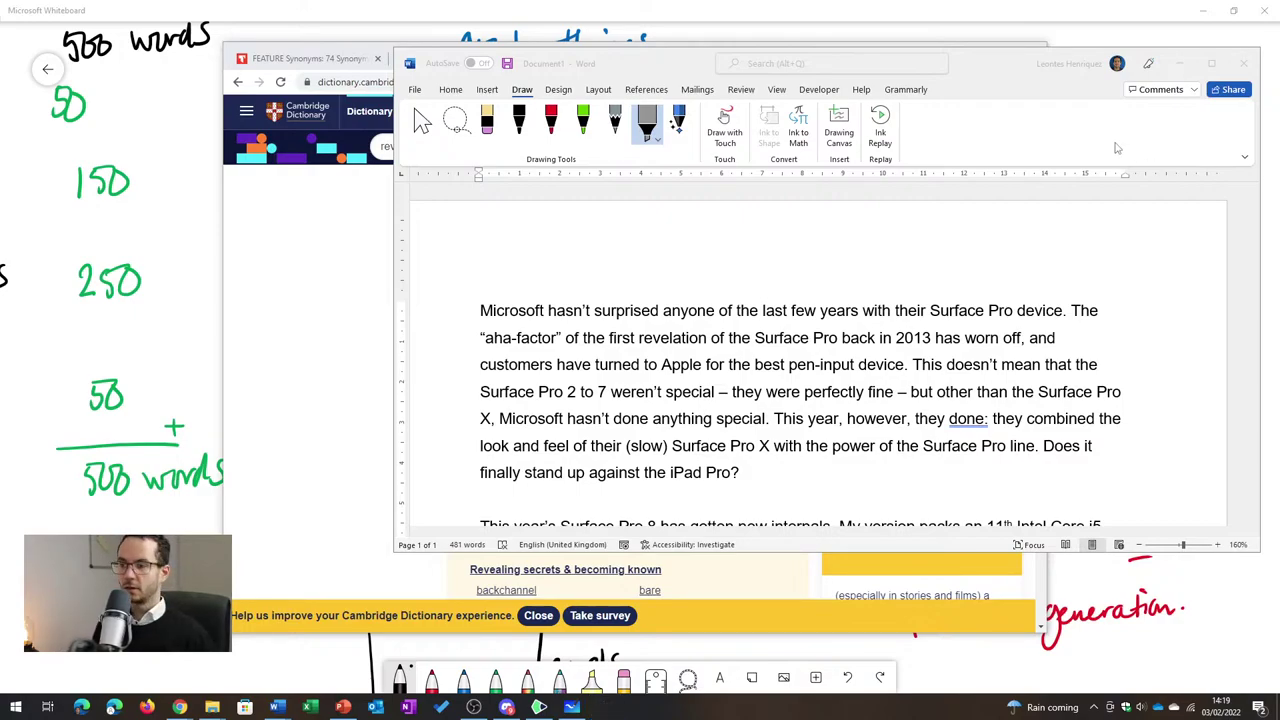
click(519, 128)
mouse_move(433, 296)
mouse_down()
mouse_move(449, 325)
mouse_move(465, 299)
mouse_up()
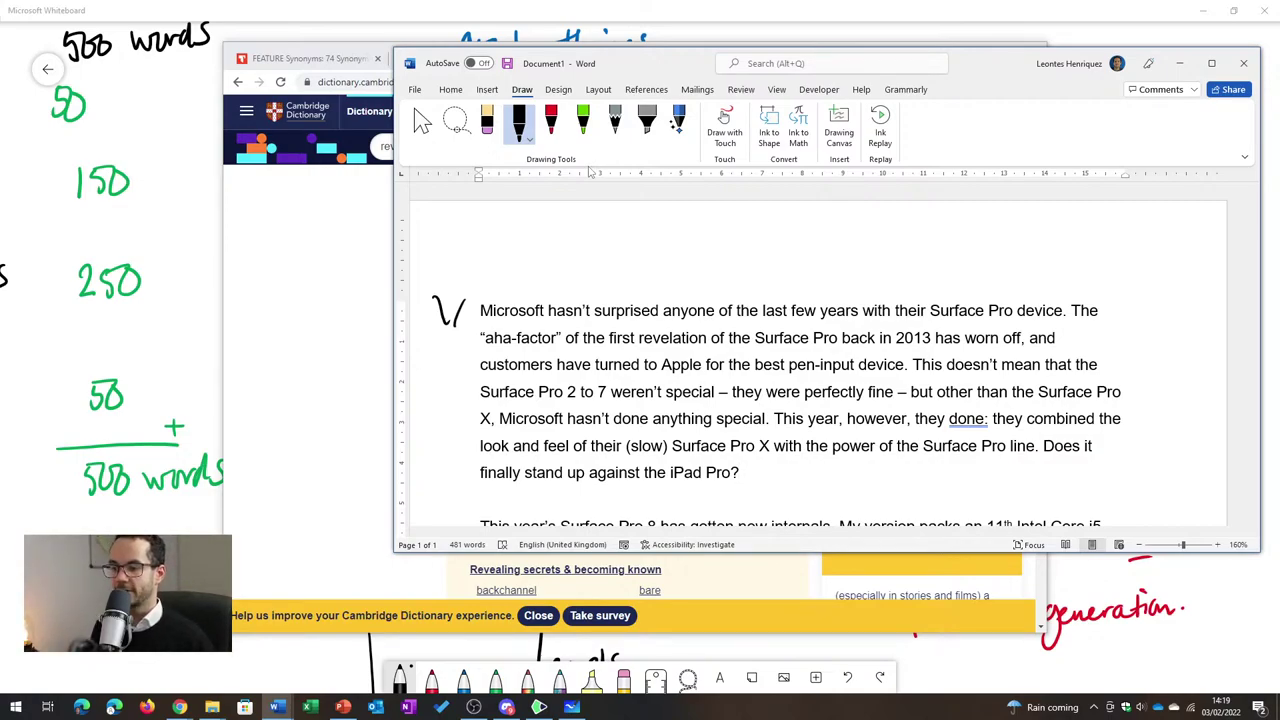
drag(747, 456, 782, 449)
drag(685, 488, 724, 481)
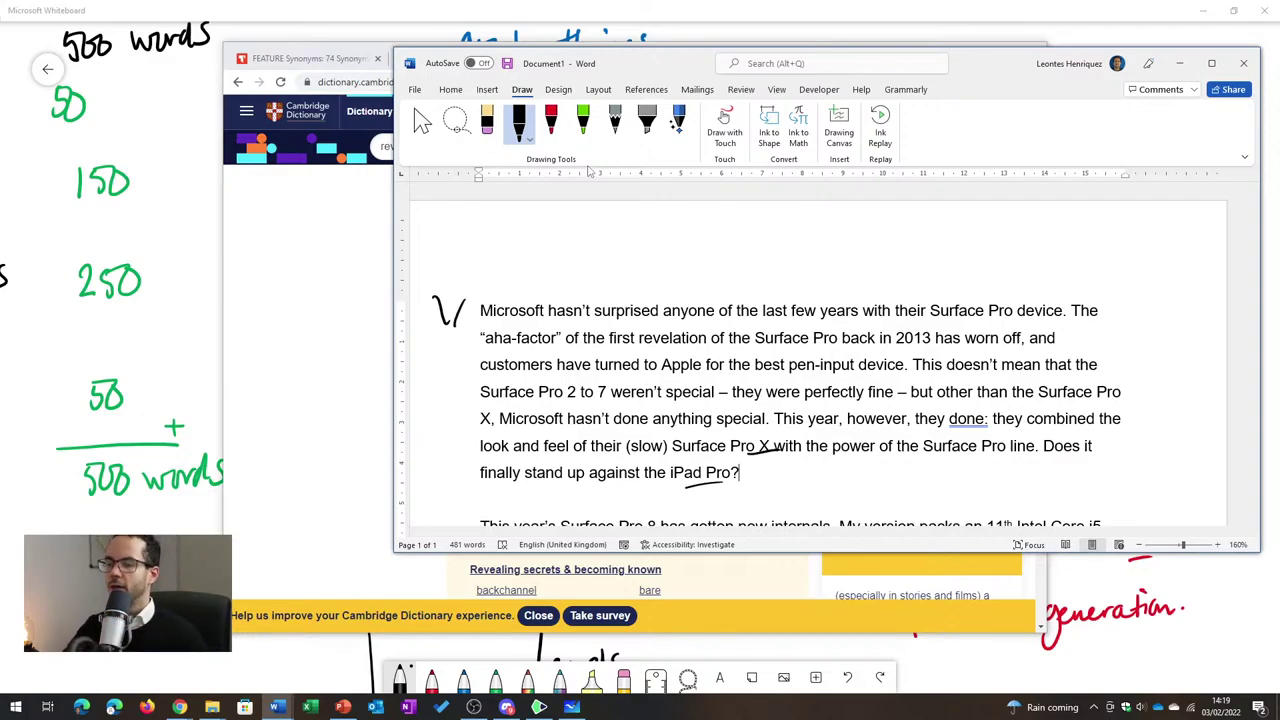
Step: Bring up the Layout tab's page layout and paragraph spacing settings
click(598, 89)
scroll(710, 290, down, 5)
scroll(710, 290, up, 4)
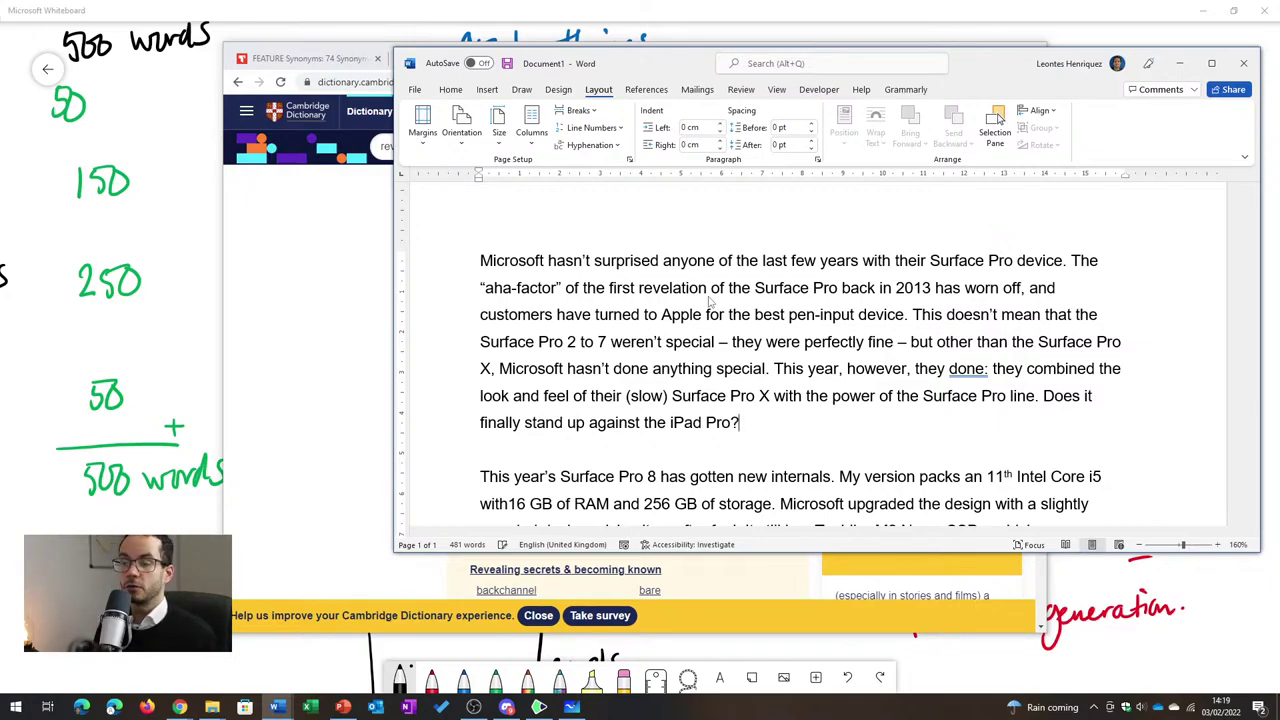
mouse_move(447, 399)
mouse_down()
mouse_move(469, 399)
mouse_move(460, 406)
mouse_up()
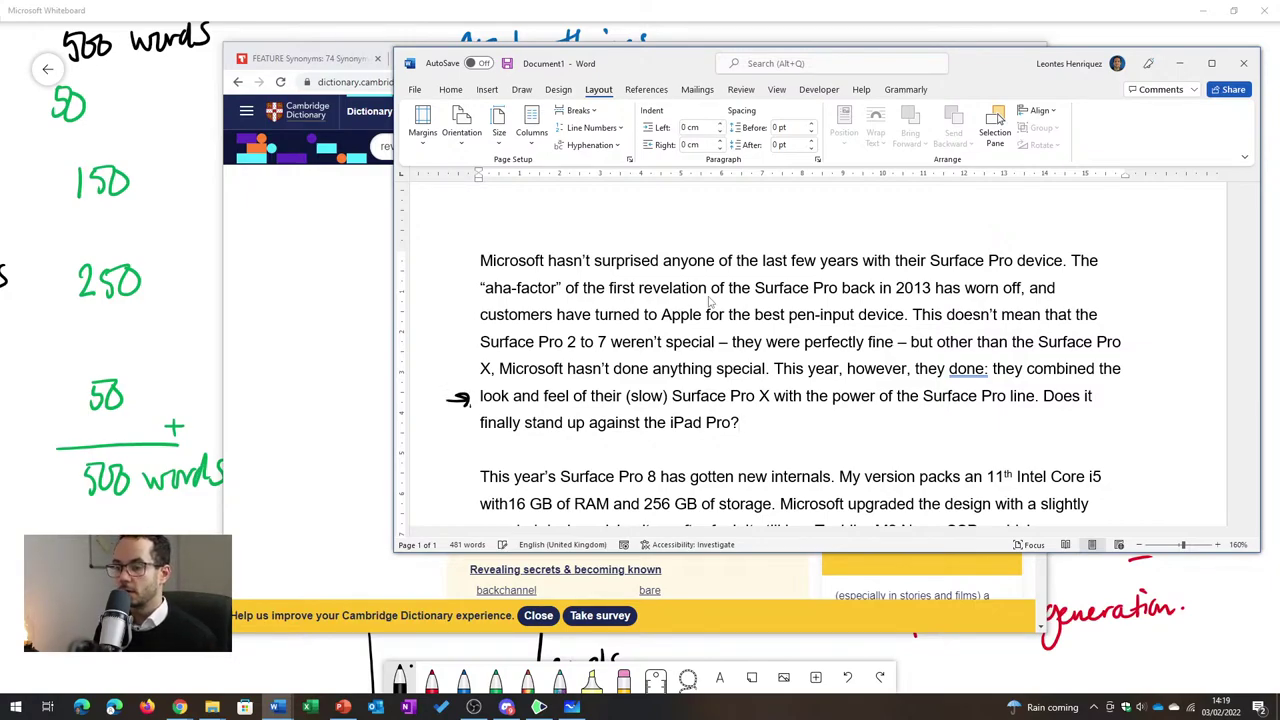
scroll(760, 330, down, 10)
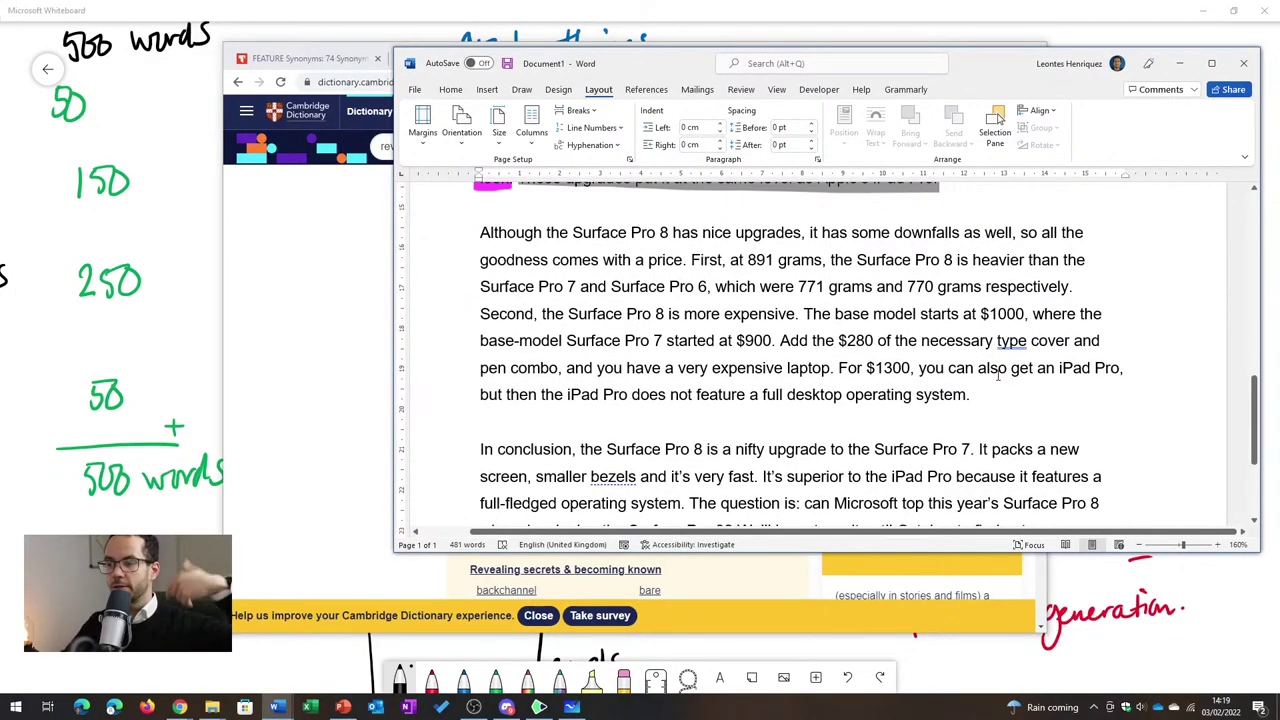
scroll(982, 369, up, 3)
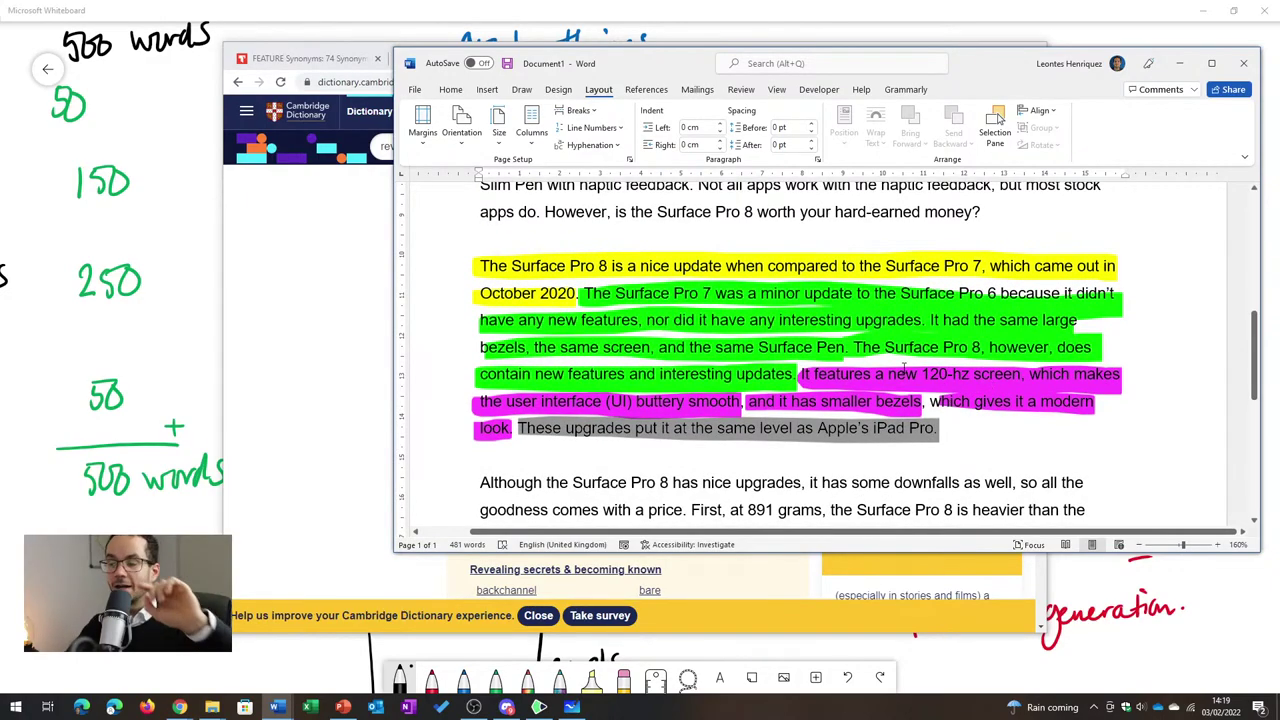
scroll(902, 361, down, 1)
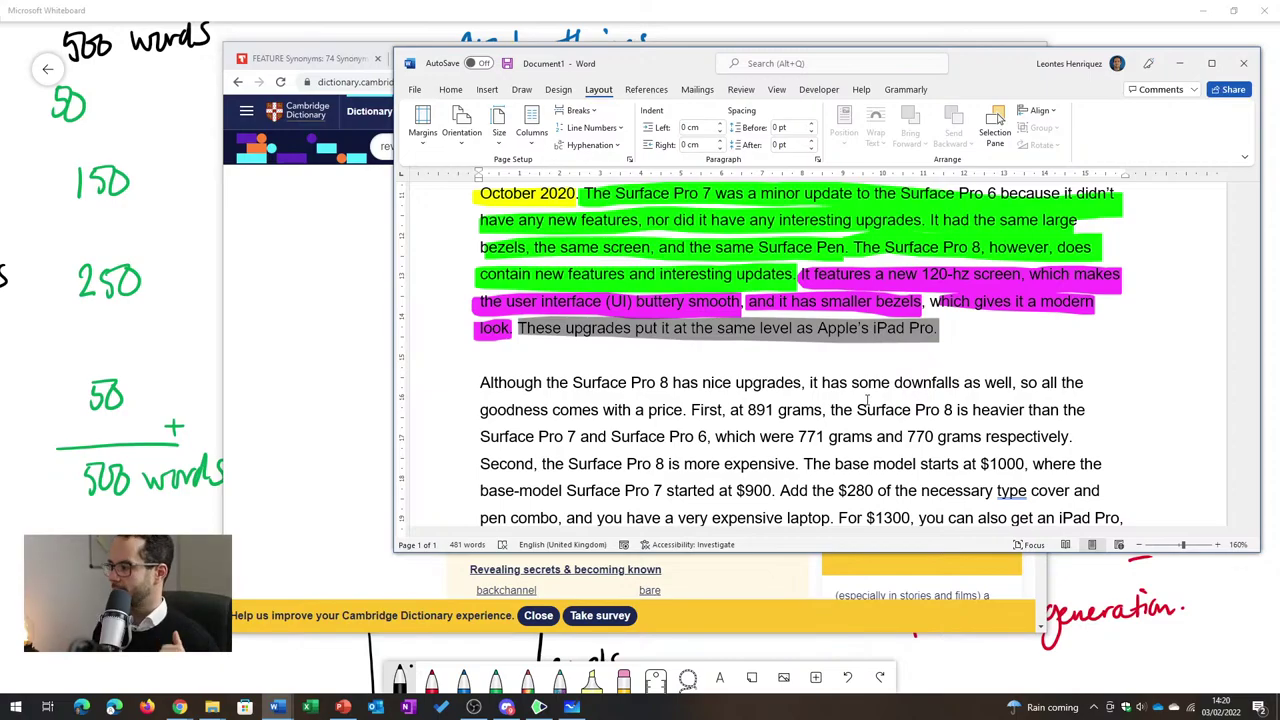
scroll(824, 338, up, 10)
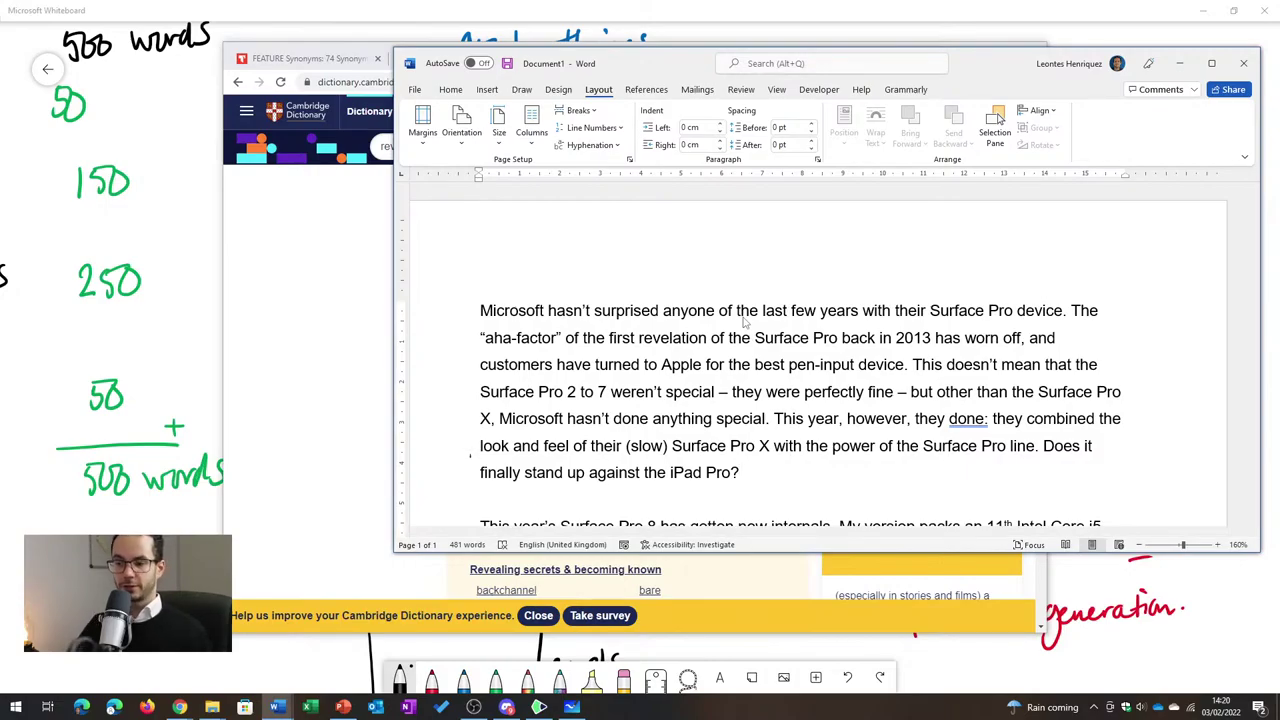
scroll(743, 322, down, 6)
scroll(563, 428, up, 5)
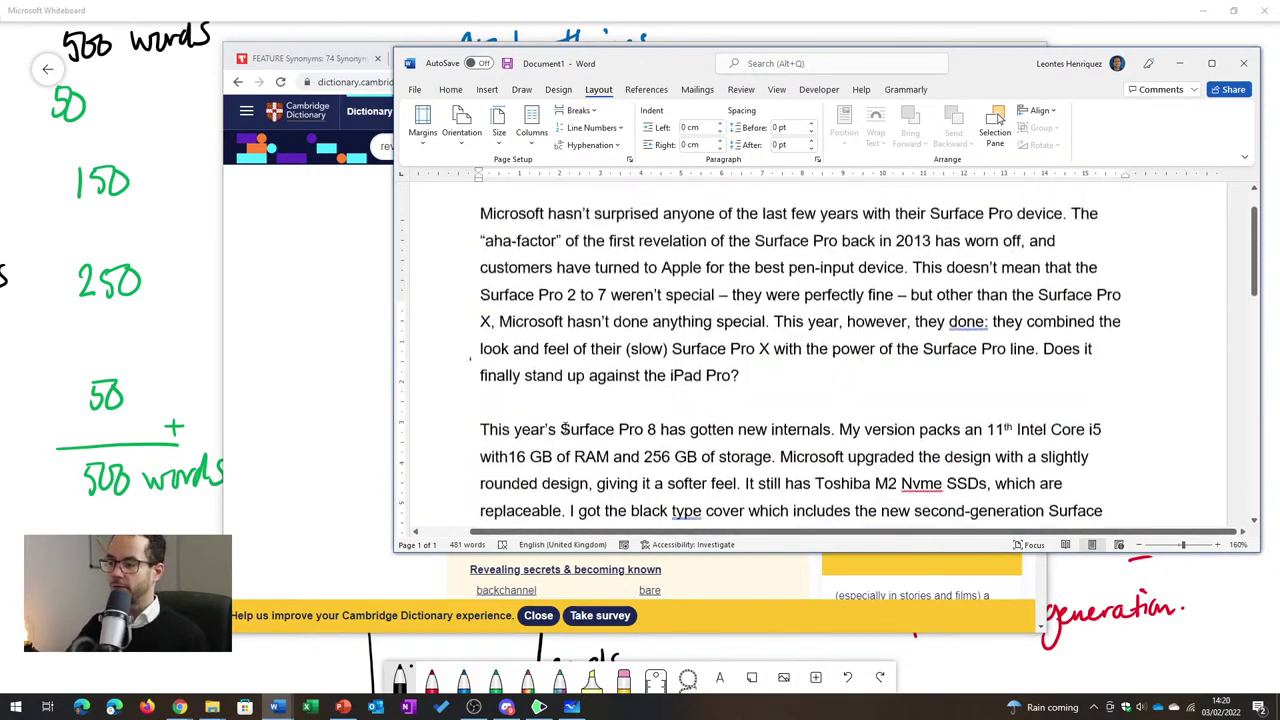
scroll(563, 428, up, 2)
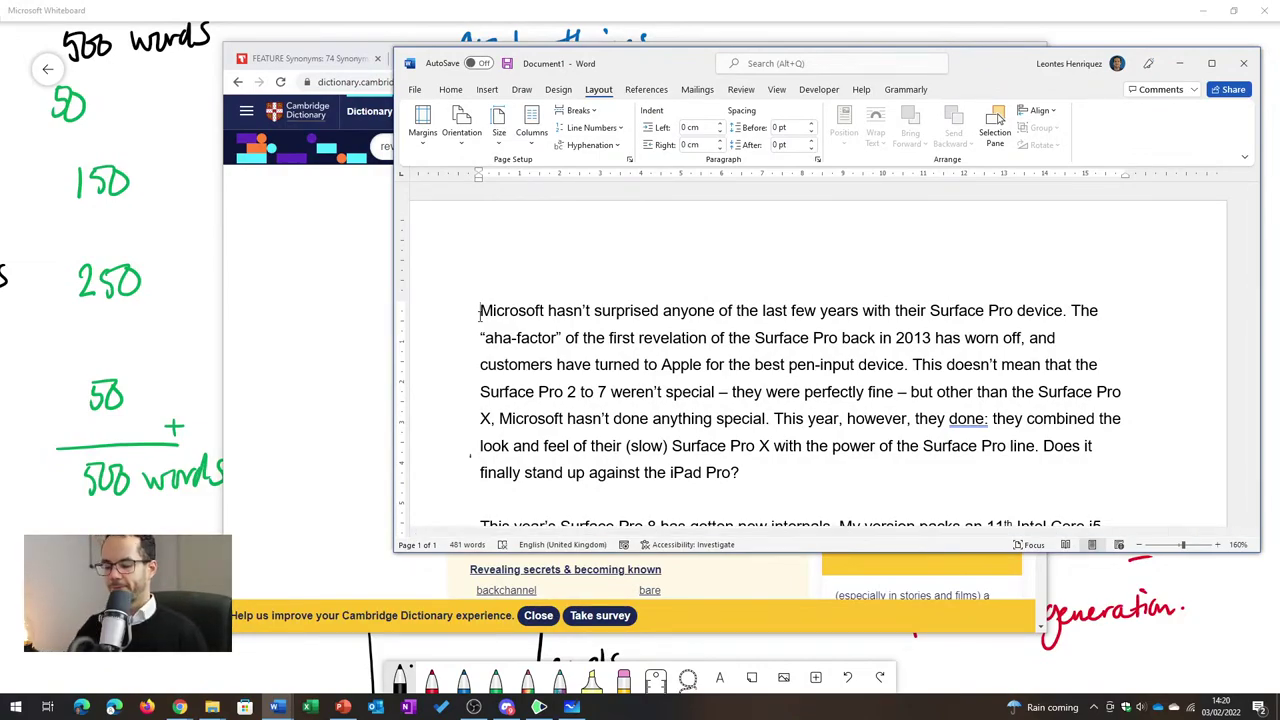
Step: Insert the enlarged title 'Watch out Apple! Microsoft has overtaken you.' on a new line above the intro paragraph
key(Return)
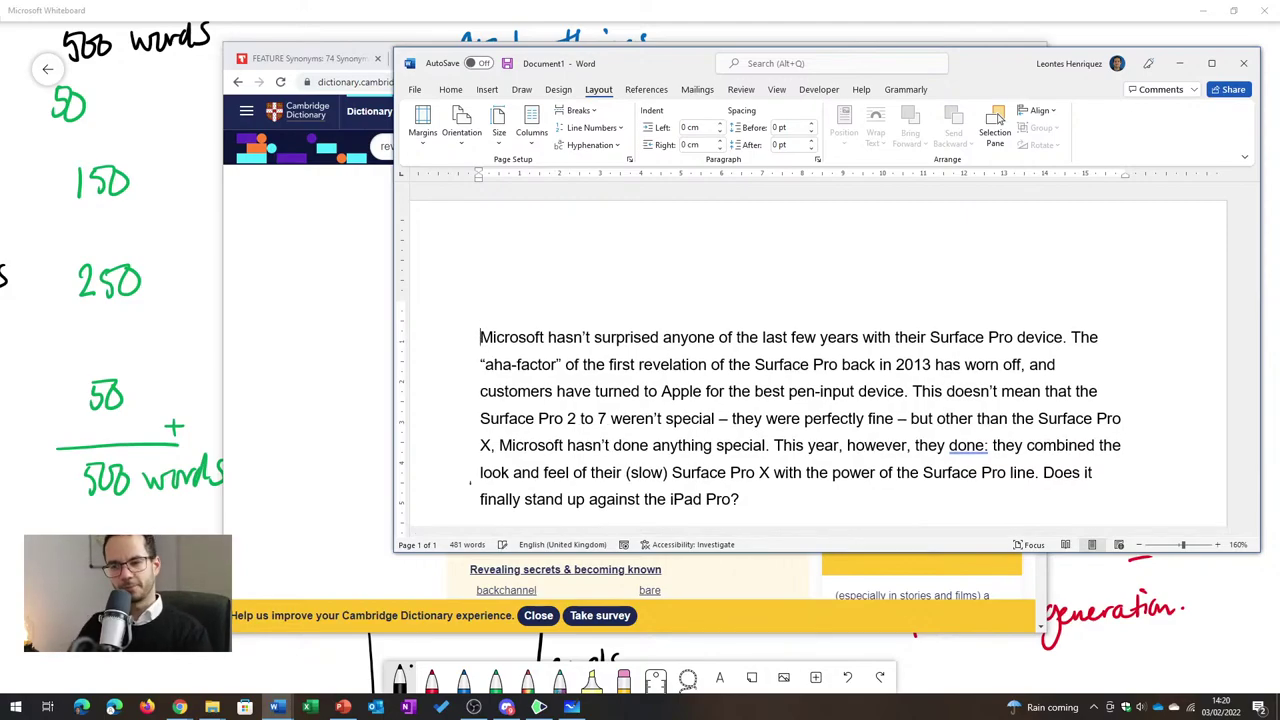
key(Return)
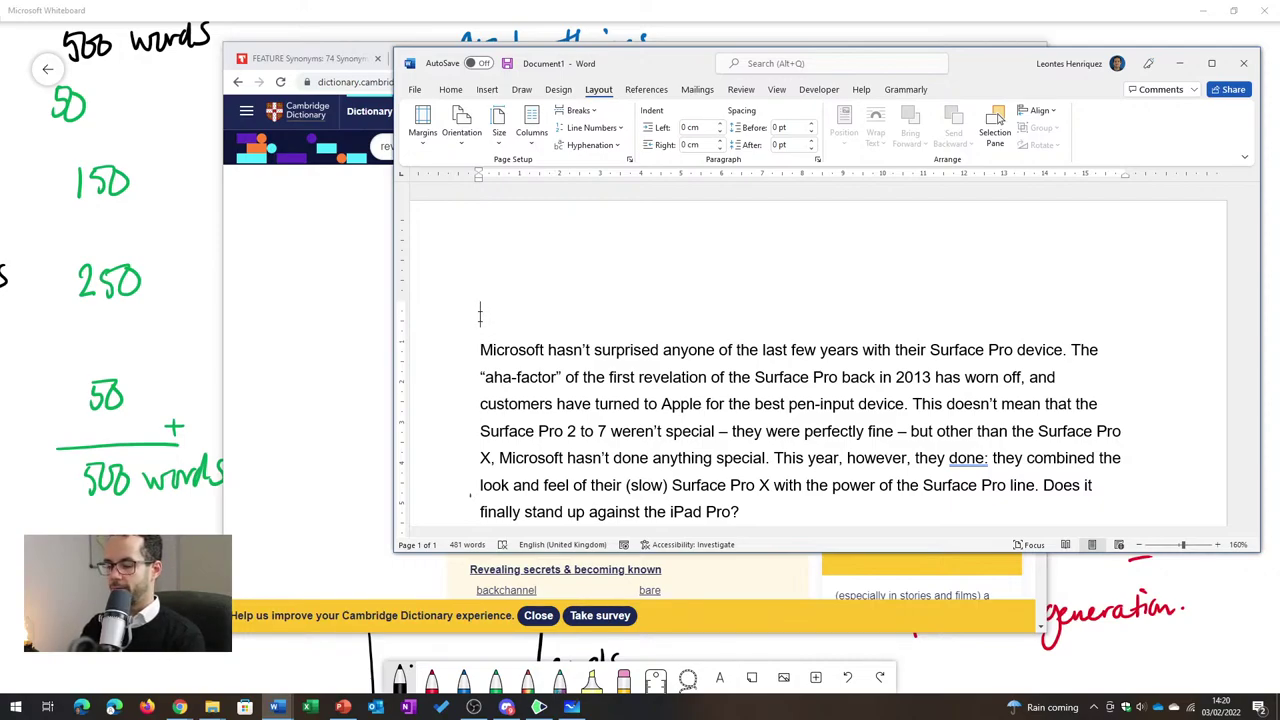
text(Watch o)
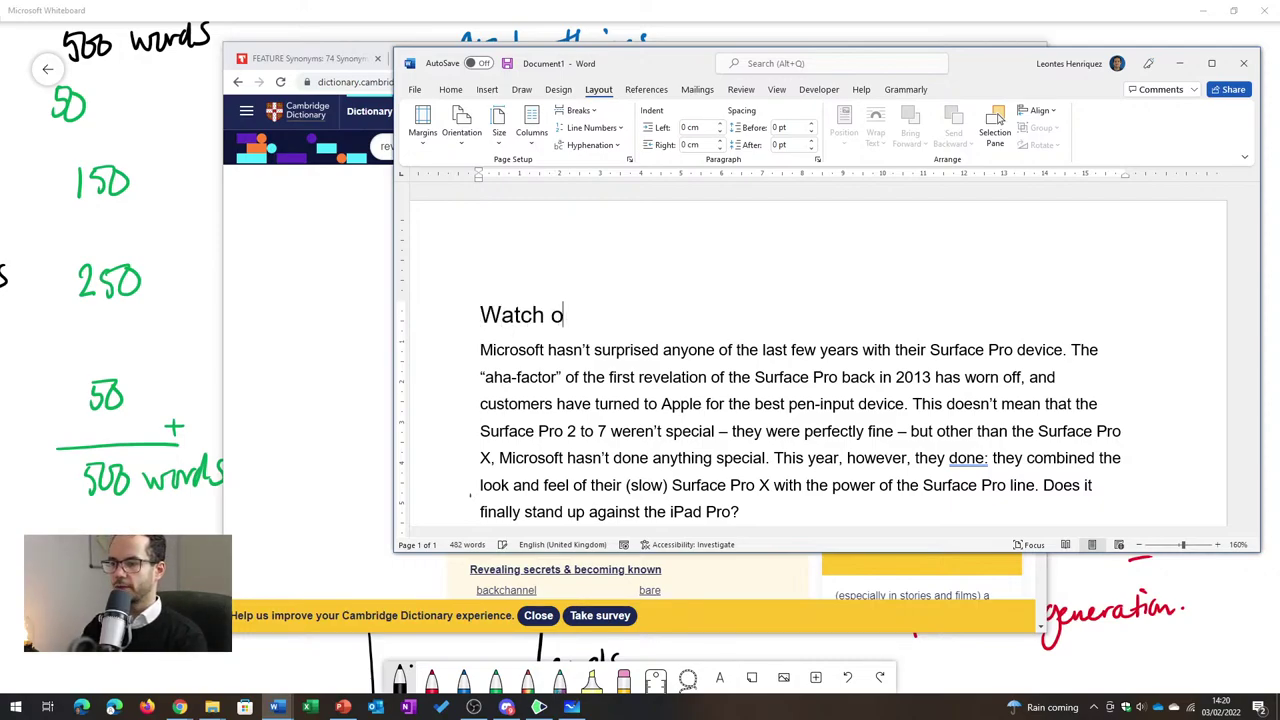
text(ut Apple! Mi)
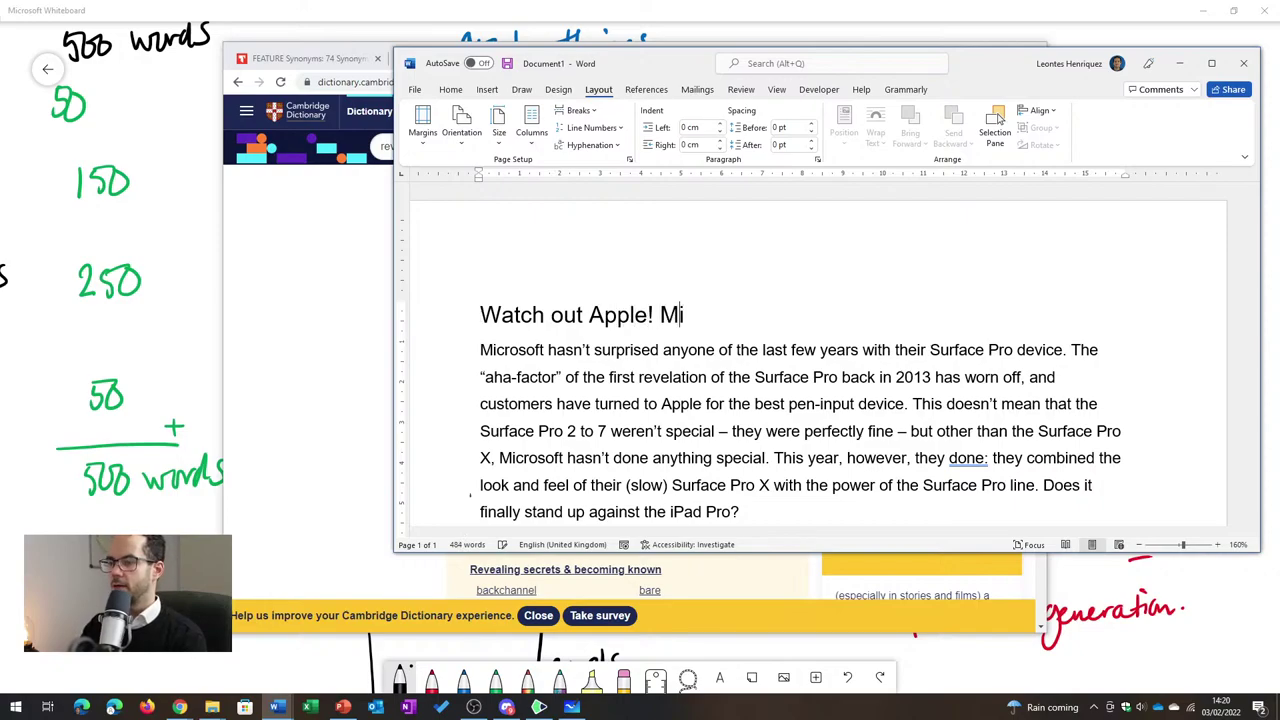
text(crosoft is)
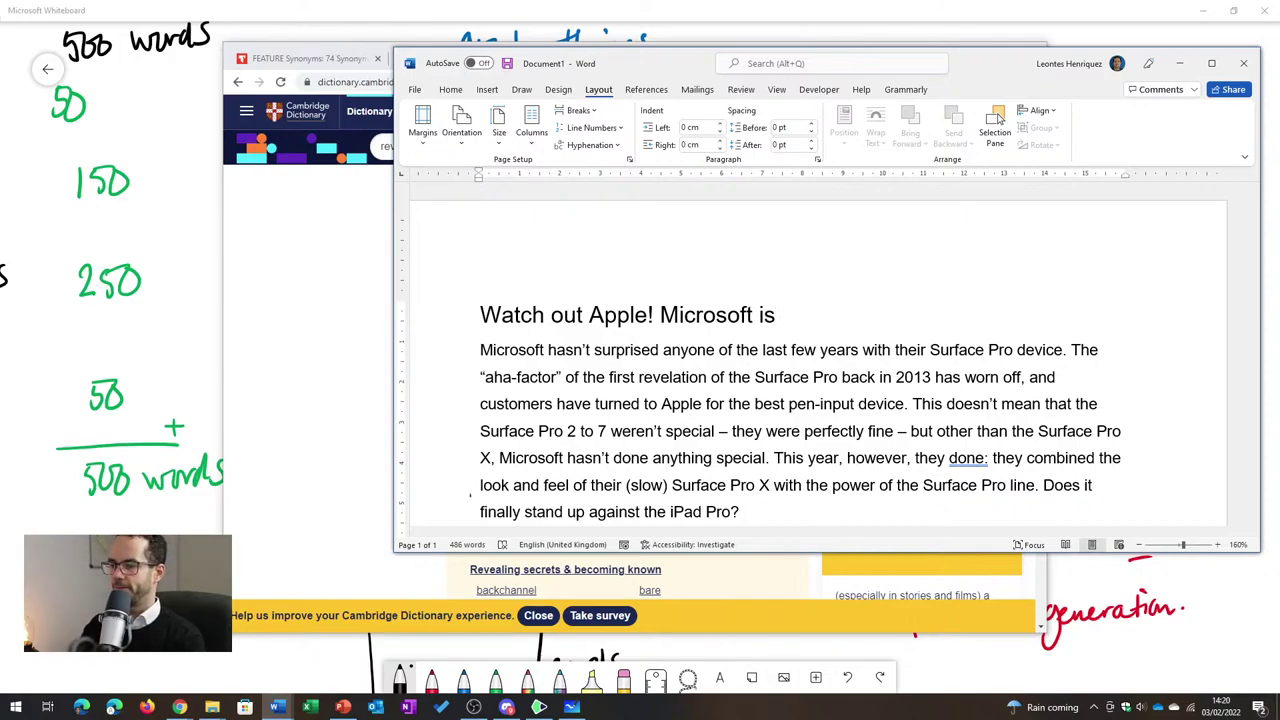
key(BackSpace)
key(BackSpace)
key(BackSpace)
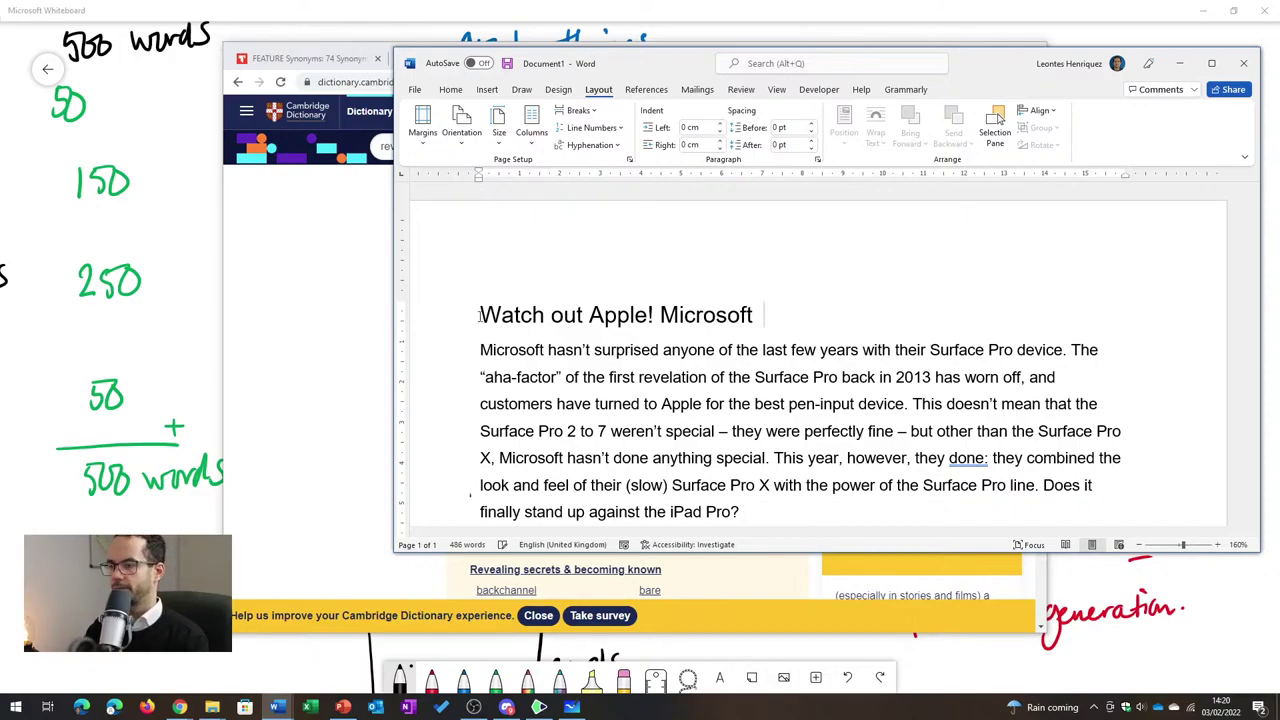
text(has overt)
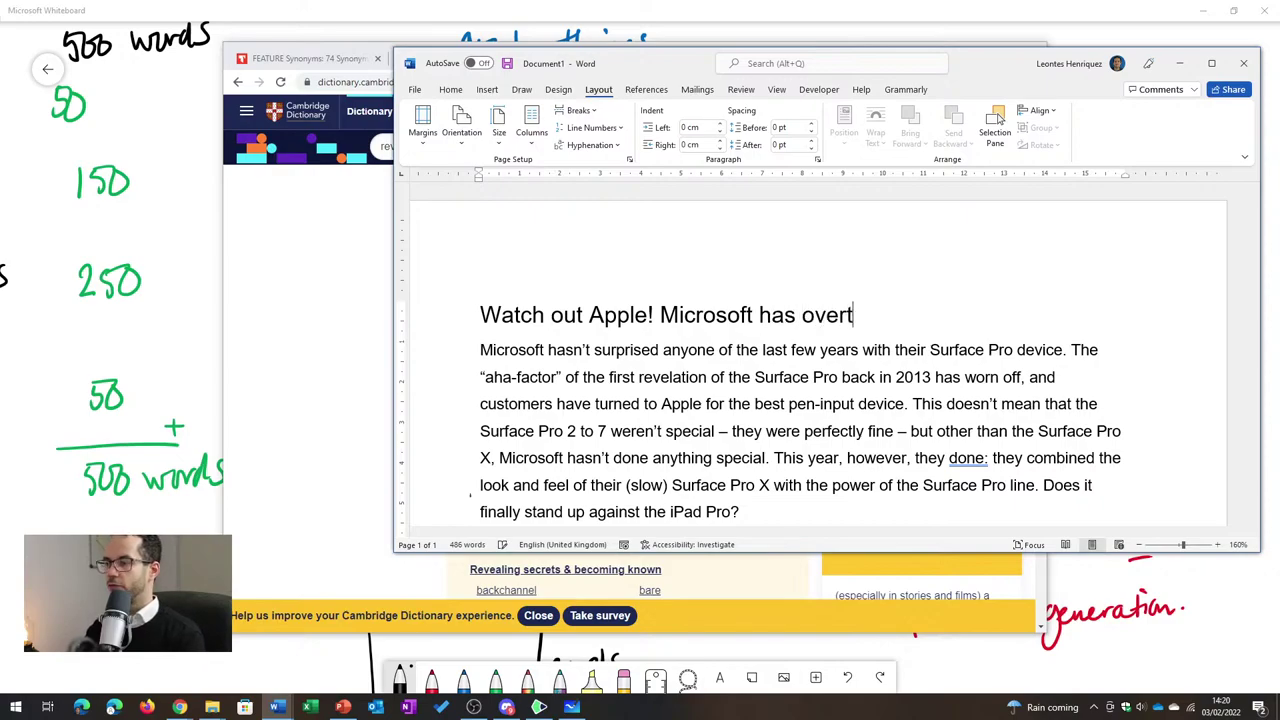
text(aken you.)
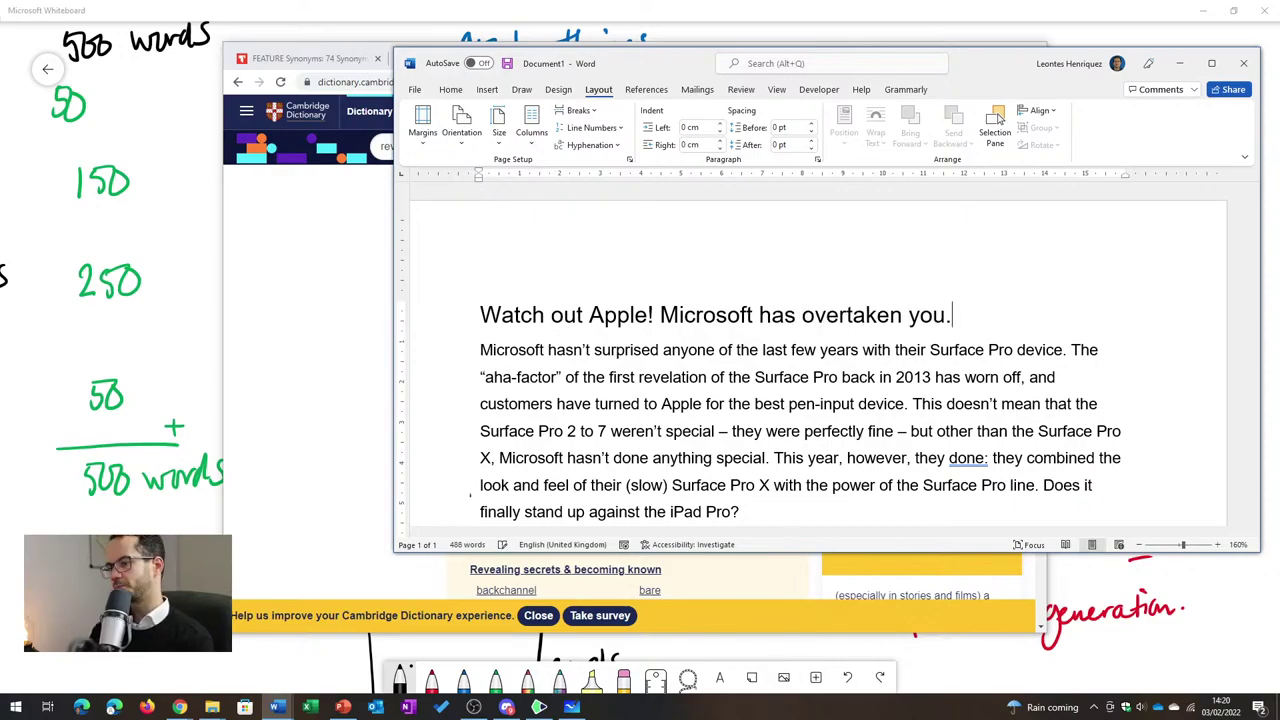
scroll(658, 312, down, 8)
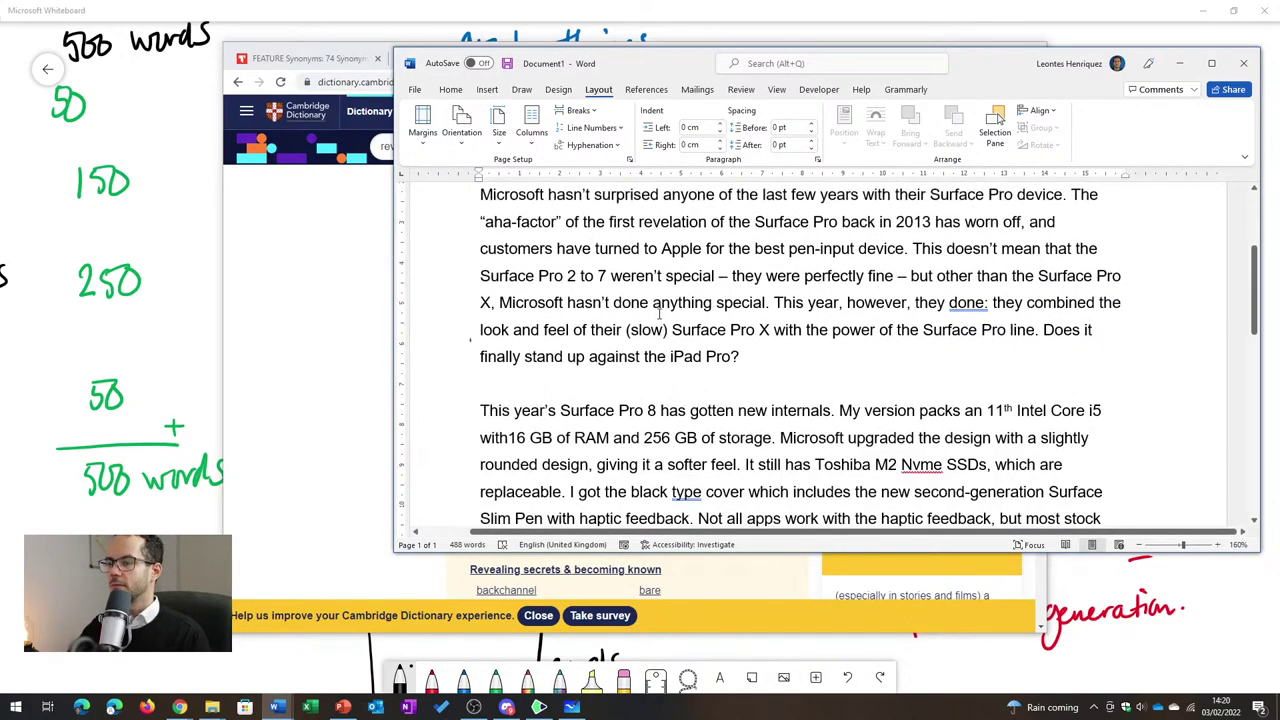
Step: Maximise Word to scroll through the titled essay, then switch to PowerPoint's 'What are we going to do today?' slide
scroll(658, 312, down, 4)
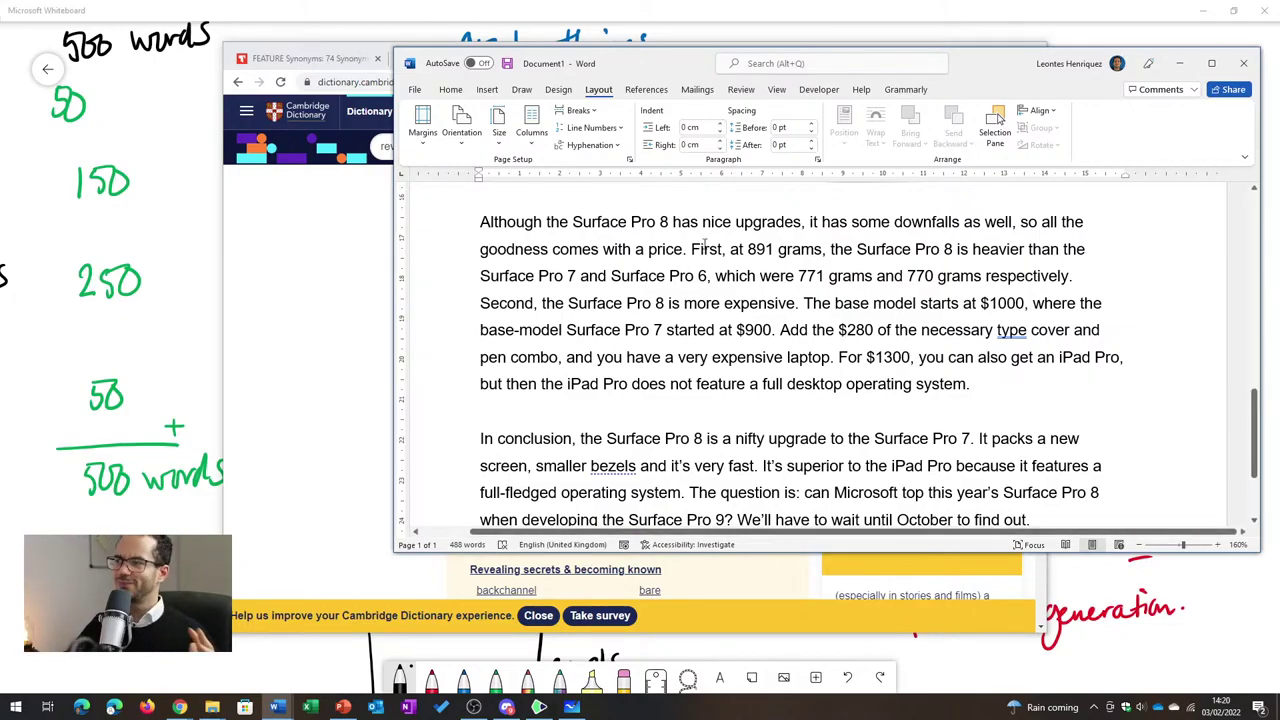
key(super+Up)
scroll(568, 305, up, 8)
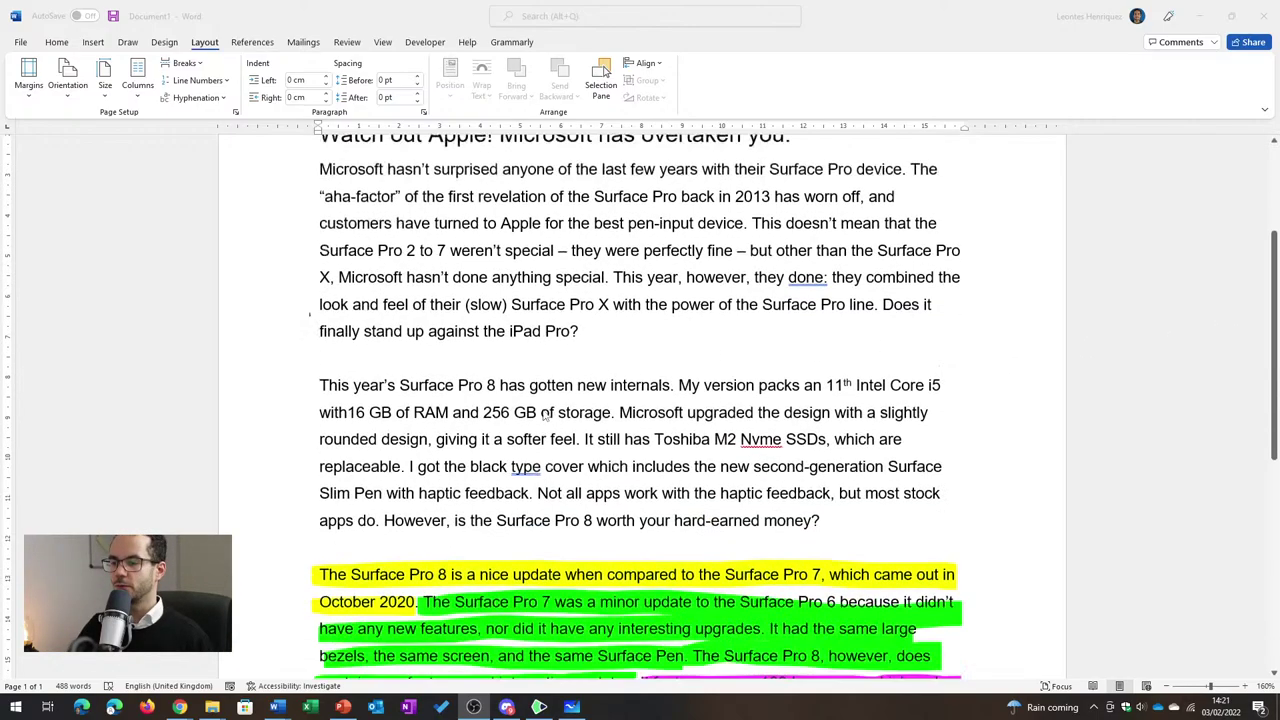
scroll(540, 418, down, 5)
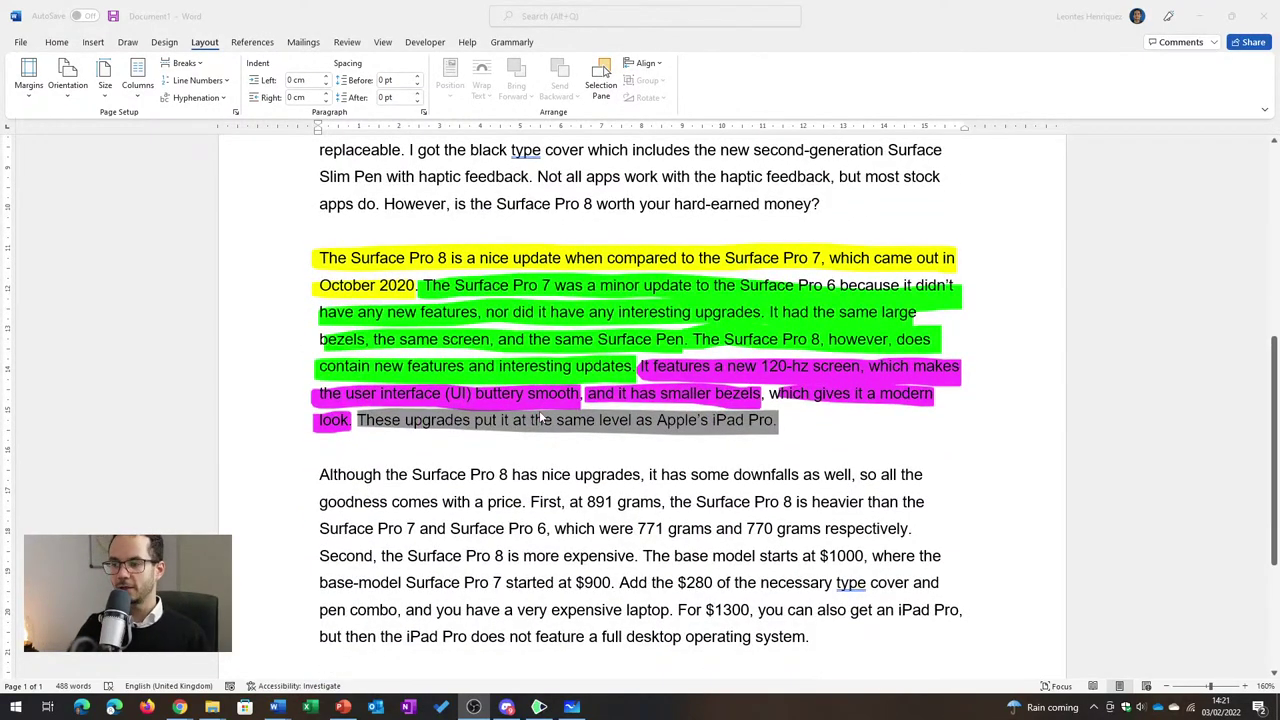
scroll(607, 380, up, 5)
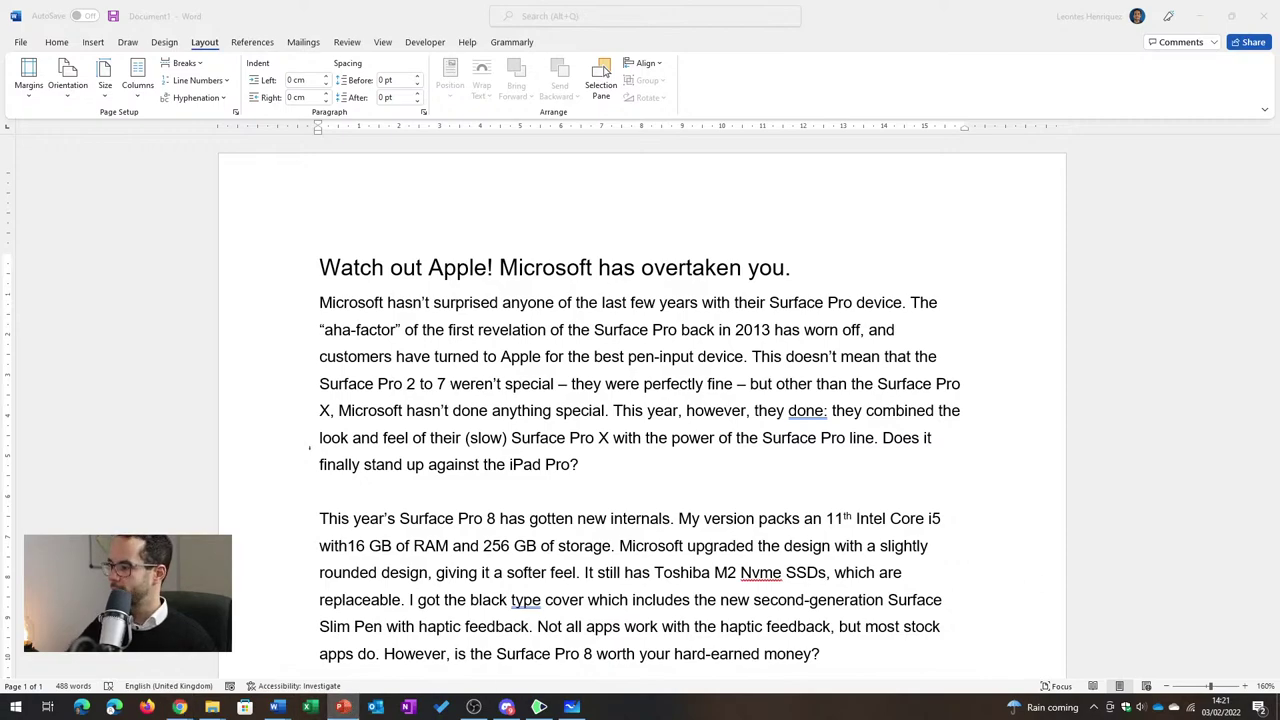
click(343, 707)
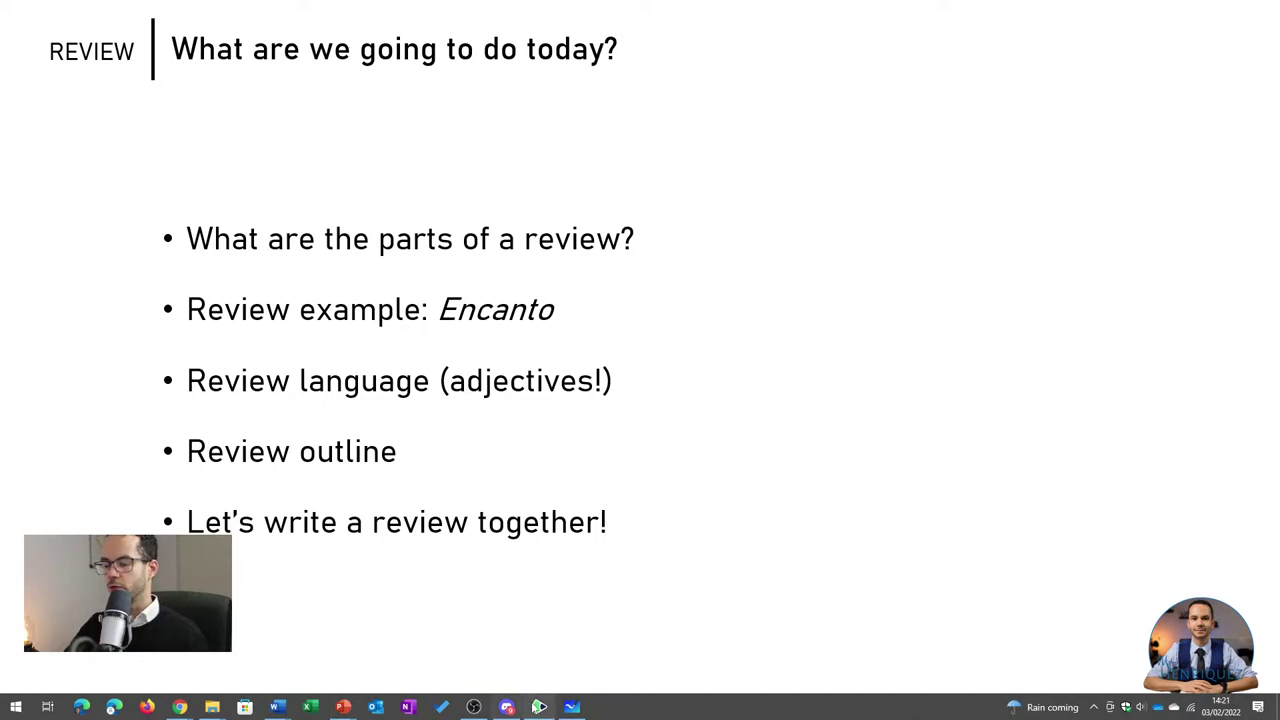
mouse_move(180, 707)
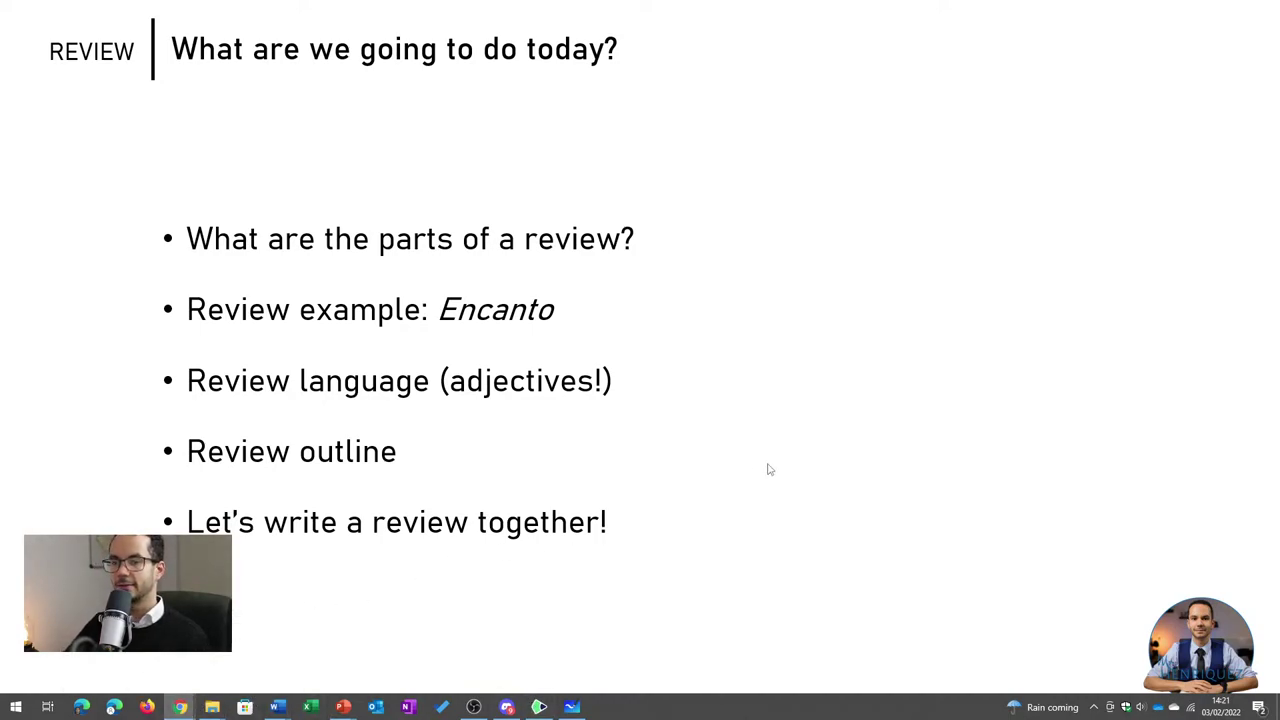